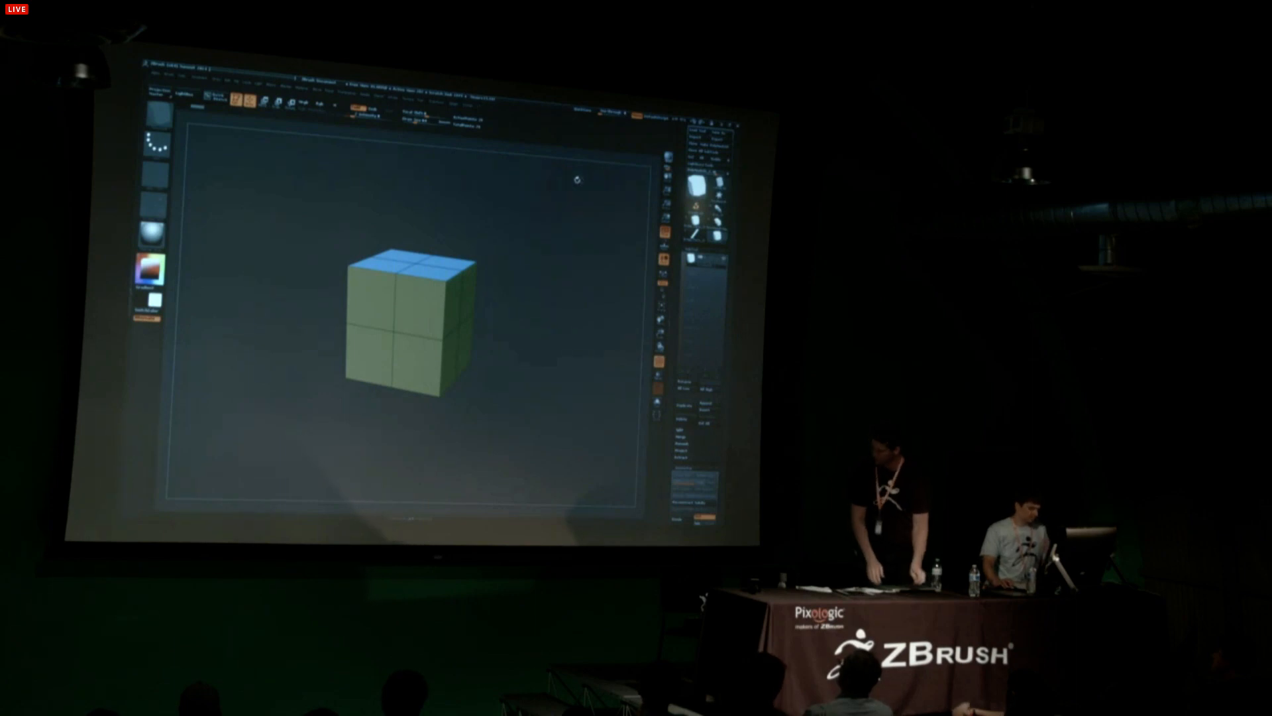
# Set the ZModeler polygon action to Move on a Flat Island and pull the cube's end out into a long box.
pyautogui.moveTo(550, 332)
pyautogui.mouseDown()
pyautogui.moveTo(493, 335)
pyautogui.moveTo(539, 310)
pyautogui.moveTo(530, 318)
pyautogui.moveTo(543, 331)
pyautogui.moveTo(549, 307)
pyautogui.mouseUp()
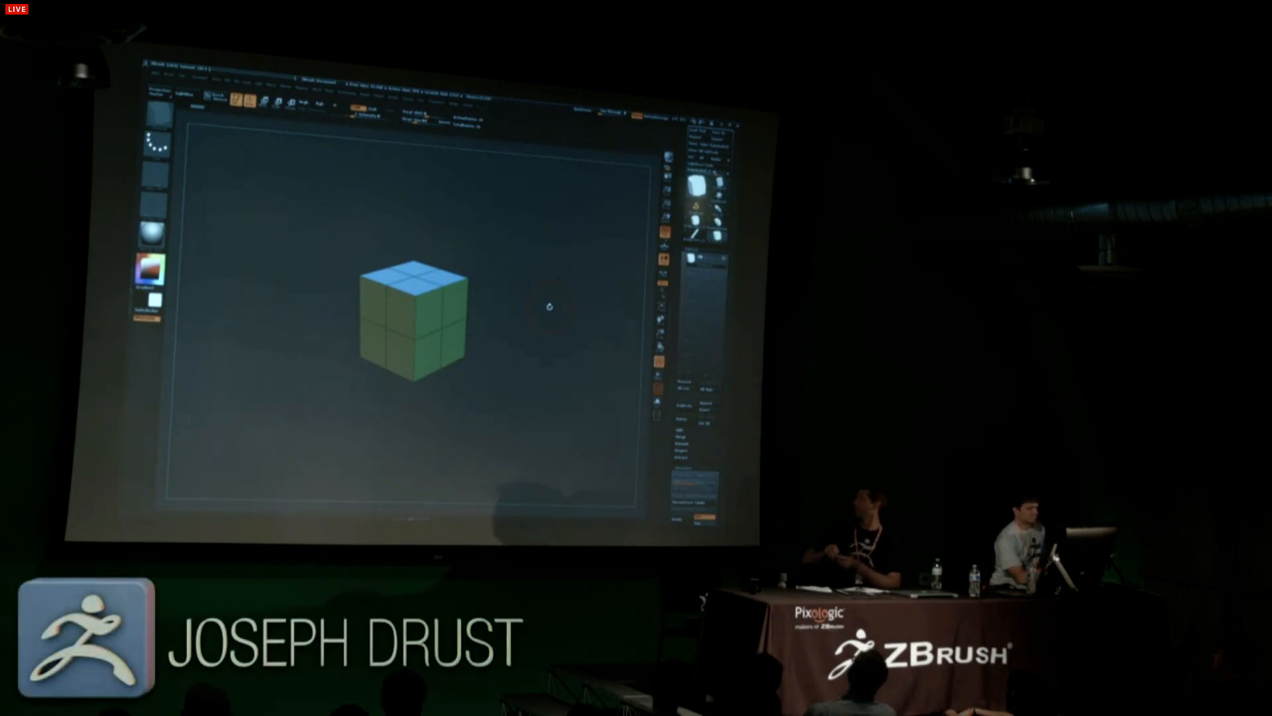
pyautogui.moveTo(525, 326); pyautogui.dragTo(533, 318)
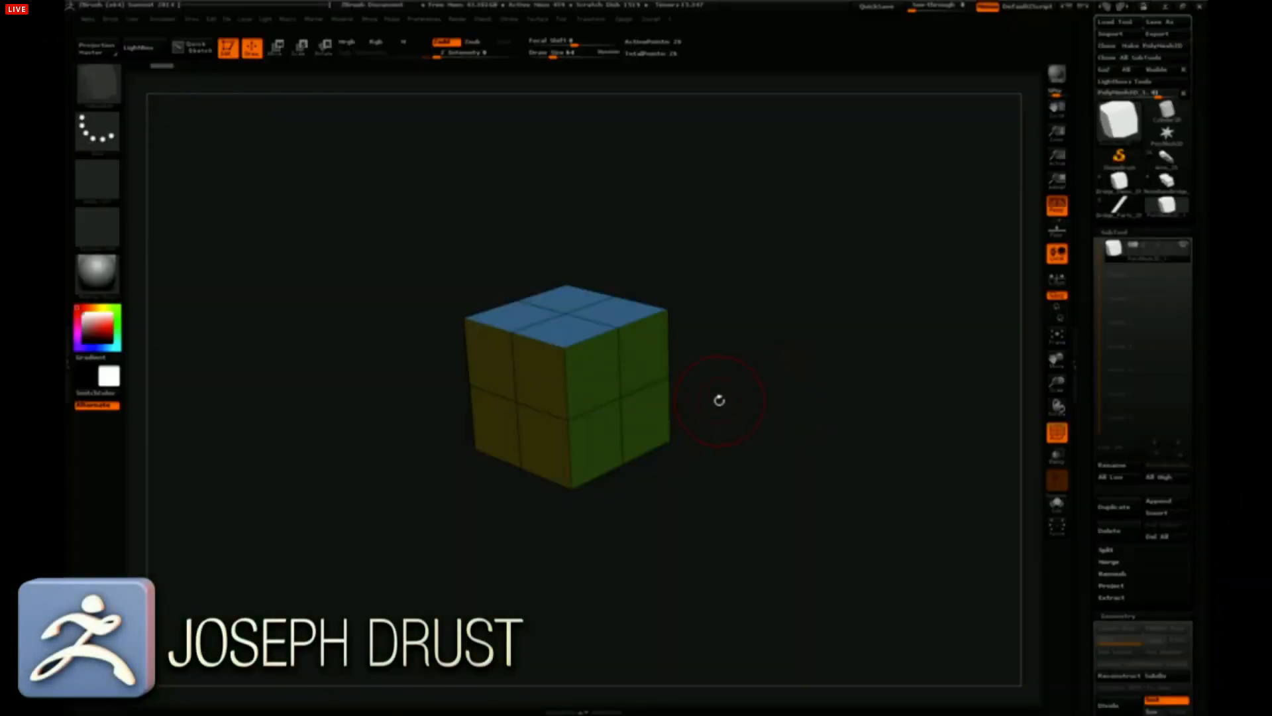
pyautogui.press('space')
pyautogui.press('space')
pyautogui.click(647, 411)
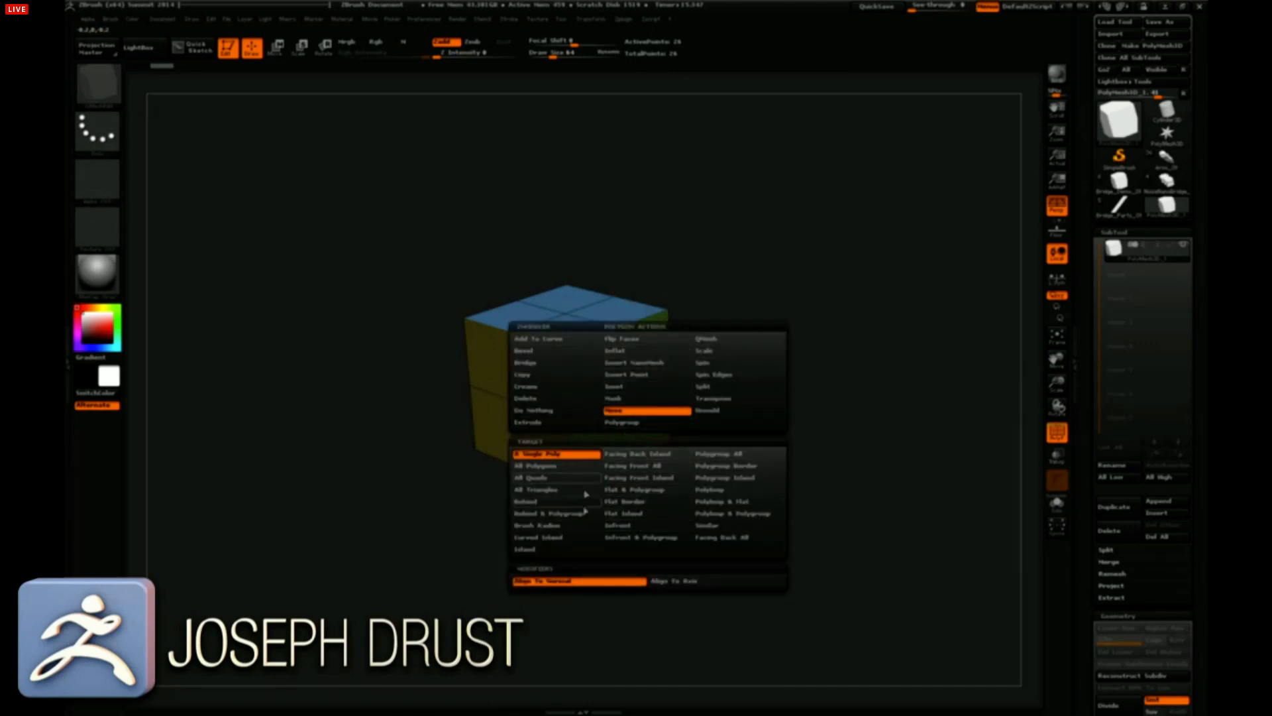
pyautogui.click(623, 526)
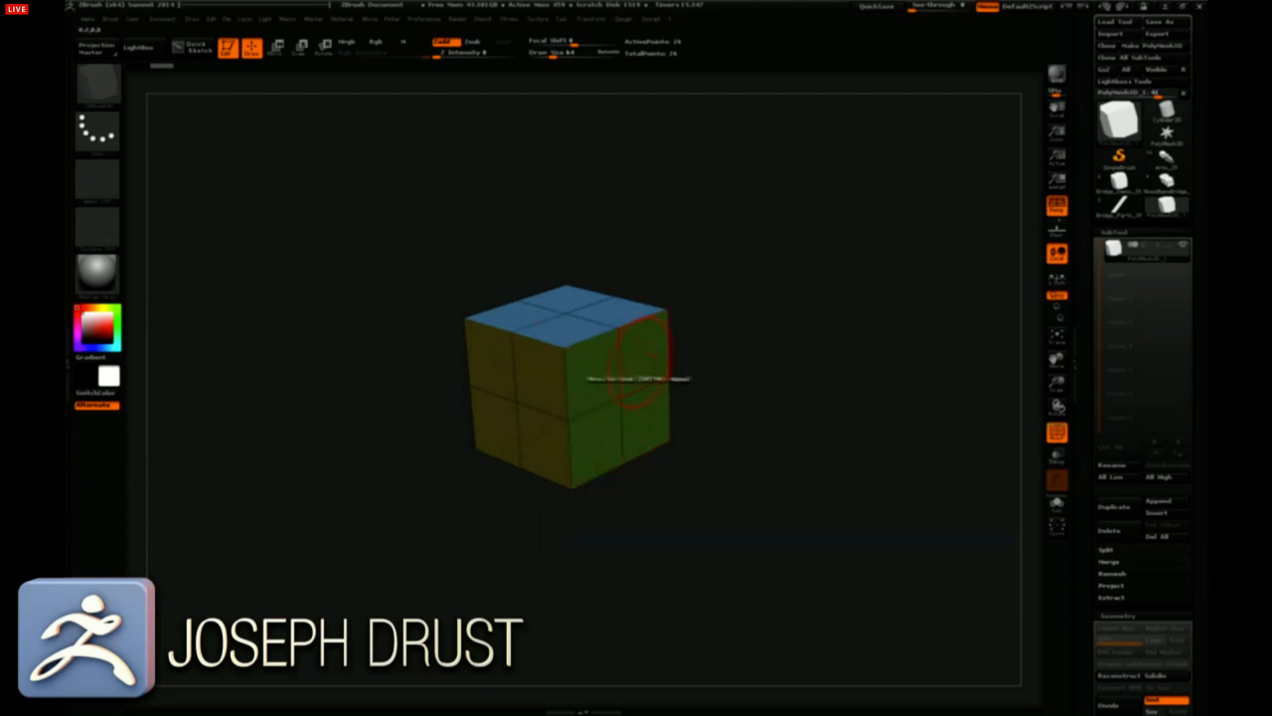
pyautogui.moveTo(589, 374); pyautogui.dragTo(772, 434)
pyautogui.moveTo(895, 410); pyautogui.dragTo(878, 320)
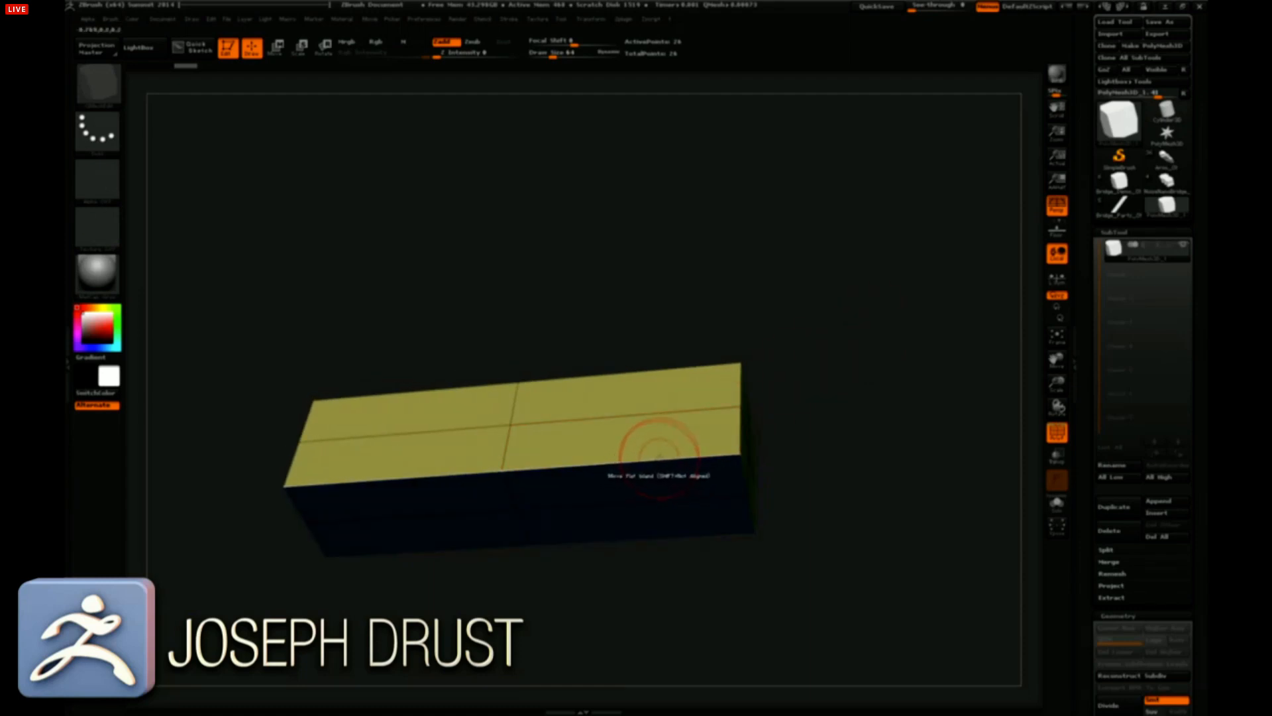
# Insert symmetrical edge loops across the box so that its length is divided into four segments.
pyautogui.press('space')
pyautogui.click(636, 400)
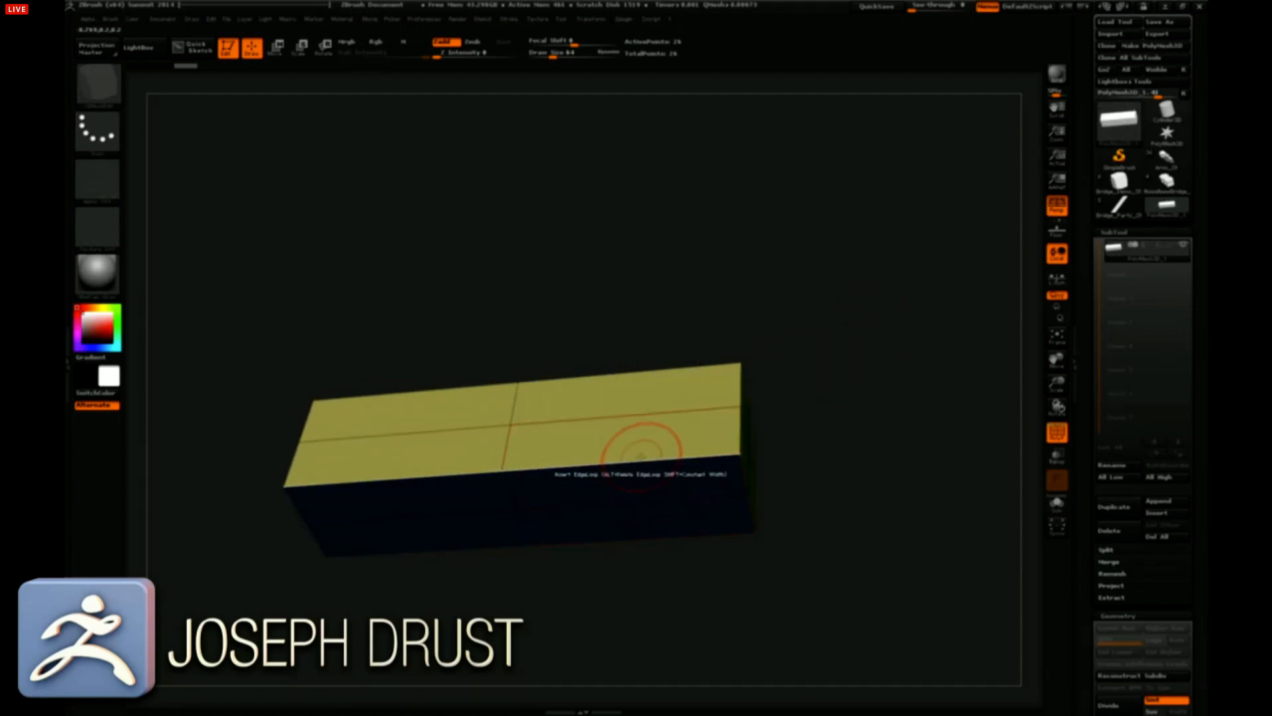
pyautogui.moveTo(809, 400); pyautogui.dragTo(616, 430)
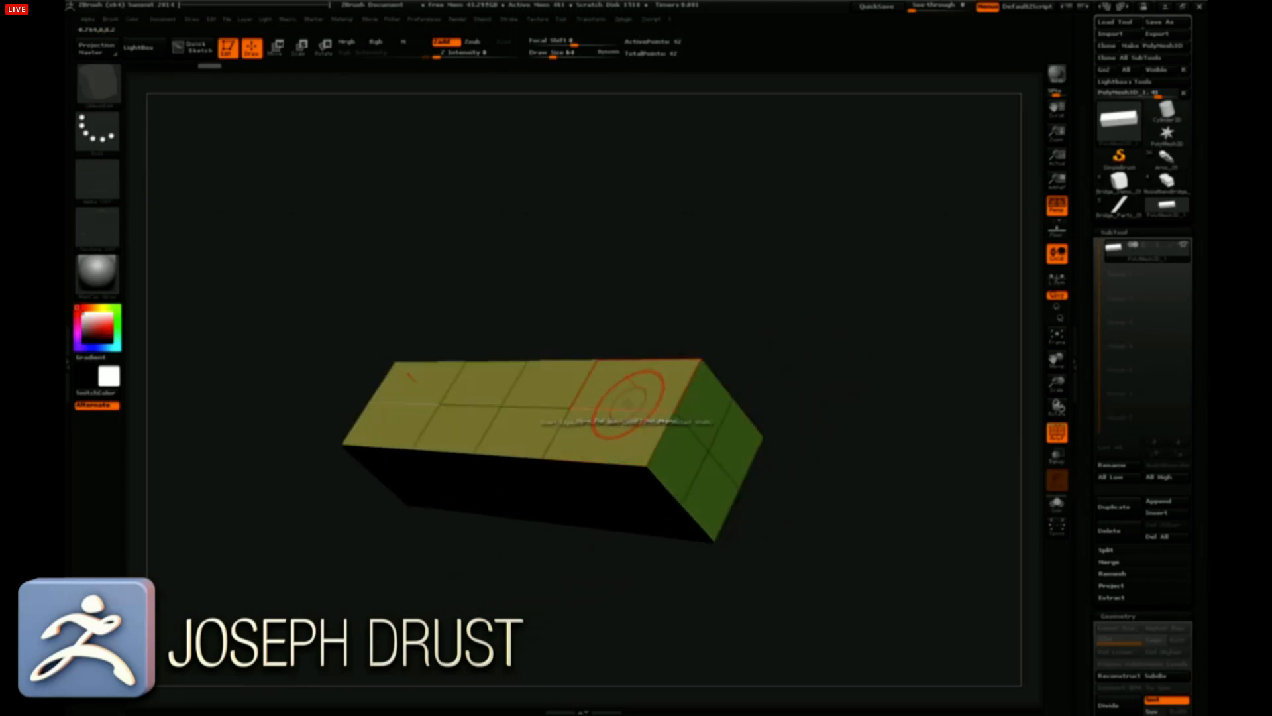
# Switch the polygon action to QMesh on a single poly and push in the corner polygons to cut notches at both ends of the box.
pyautogui.press('space')
pyautogui.click(688, 342)
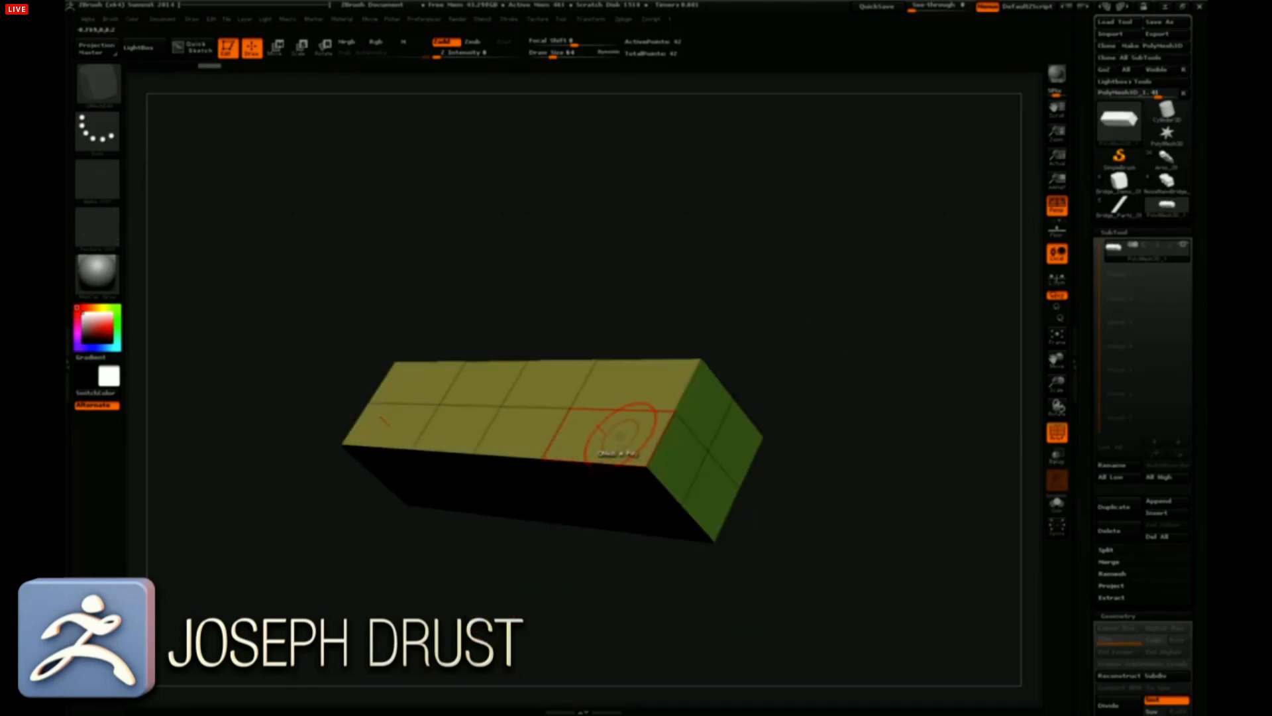
pyautogui.moveTo(619, 440); pyautogui.dragTo(709, 457)
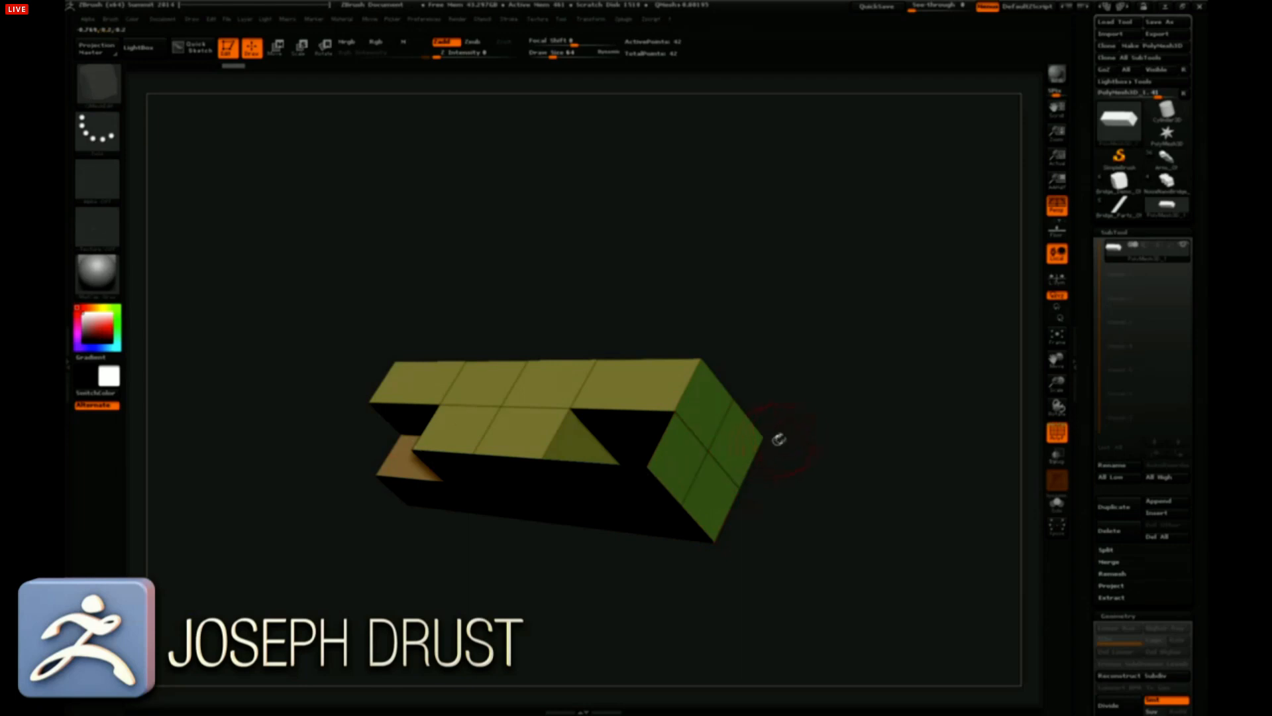
pyautogui.hotkey('ctrl', 'z')
pyautogui.moveTo(625, 440); pyautogui.dragTo(649, 493)
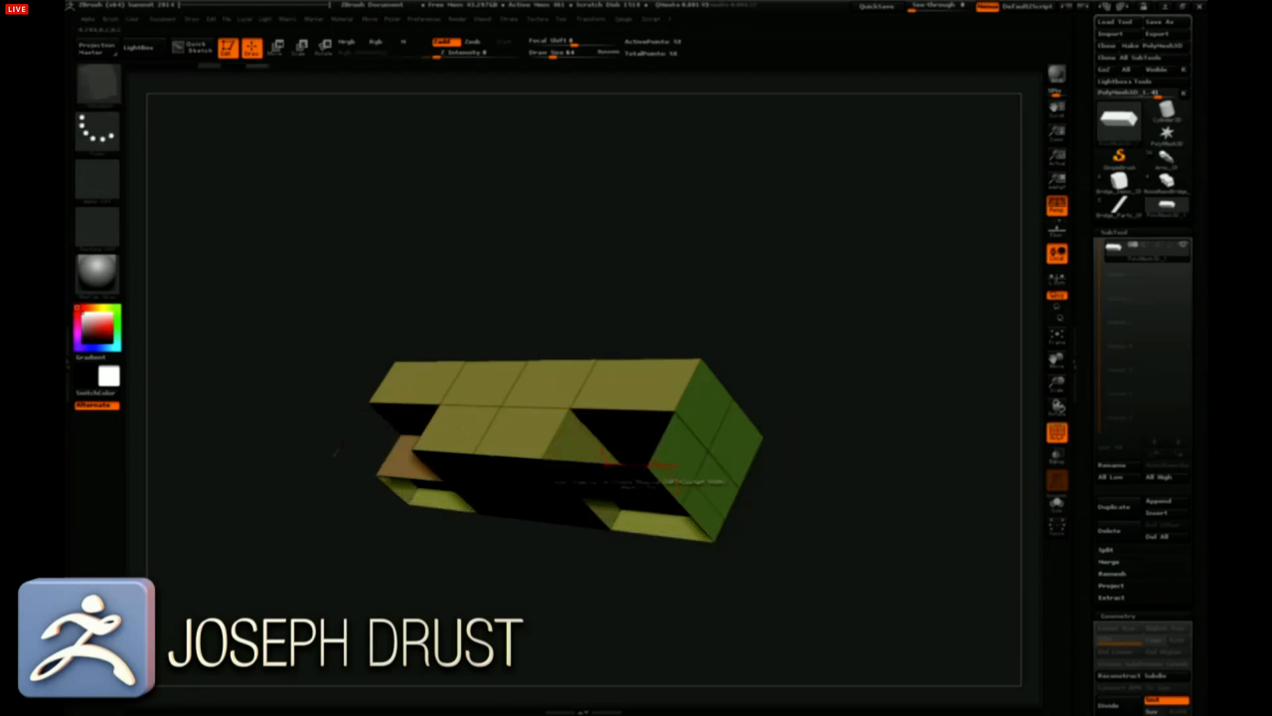
pyautogui.hotkey('ctrl', 'z')
pyautogui.moveTo(744, 375); pyautogui.dragTo(775, 333)
pyautogui.moveTo(676, 457); pyautogui.dragTo(600, 476)
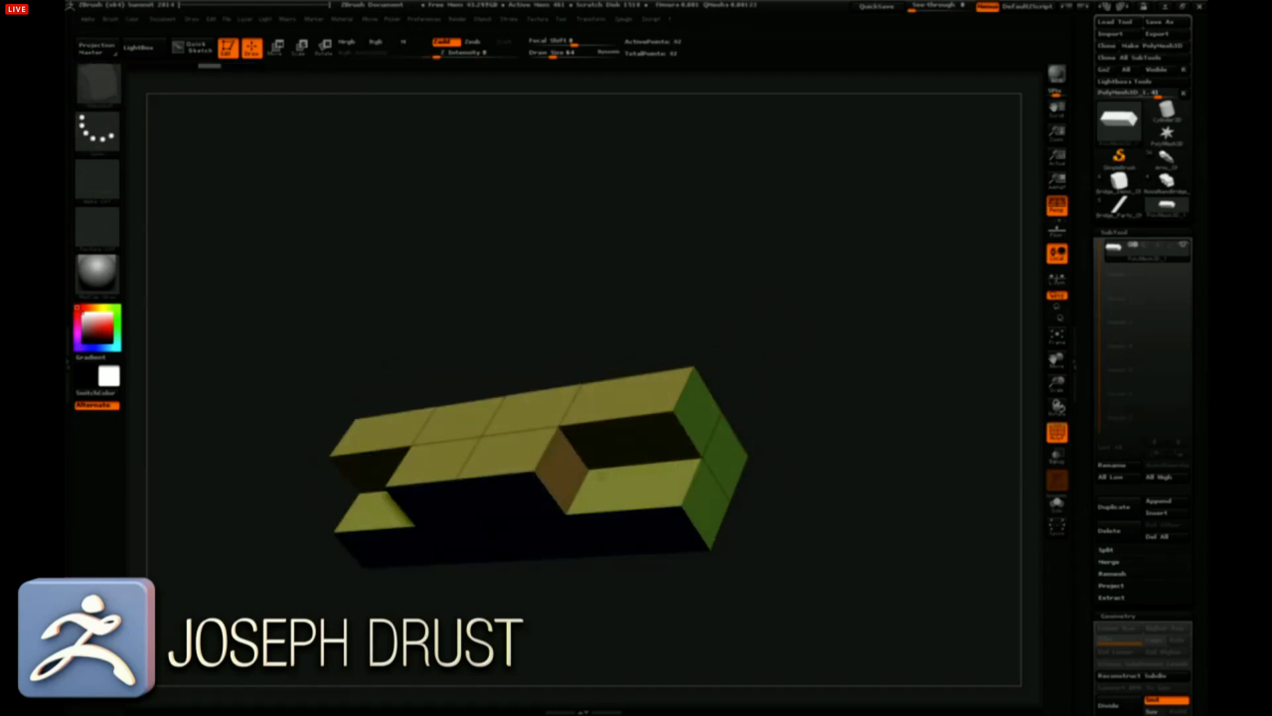
pyautogui.moveTo(714, 502); pyautogui.dragTo(641, 520)
pyautogui.moveTo(750, 417); pyautogui.dragTo(714, 388)
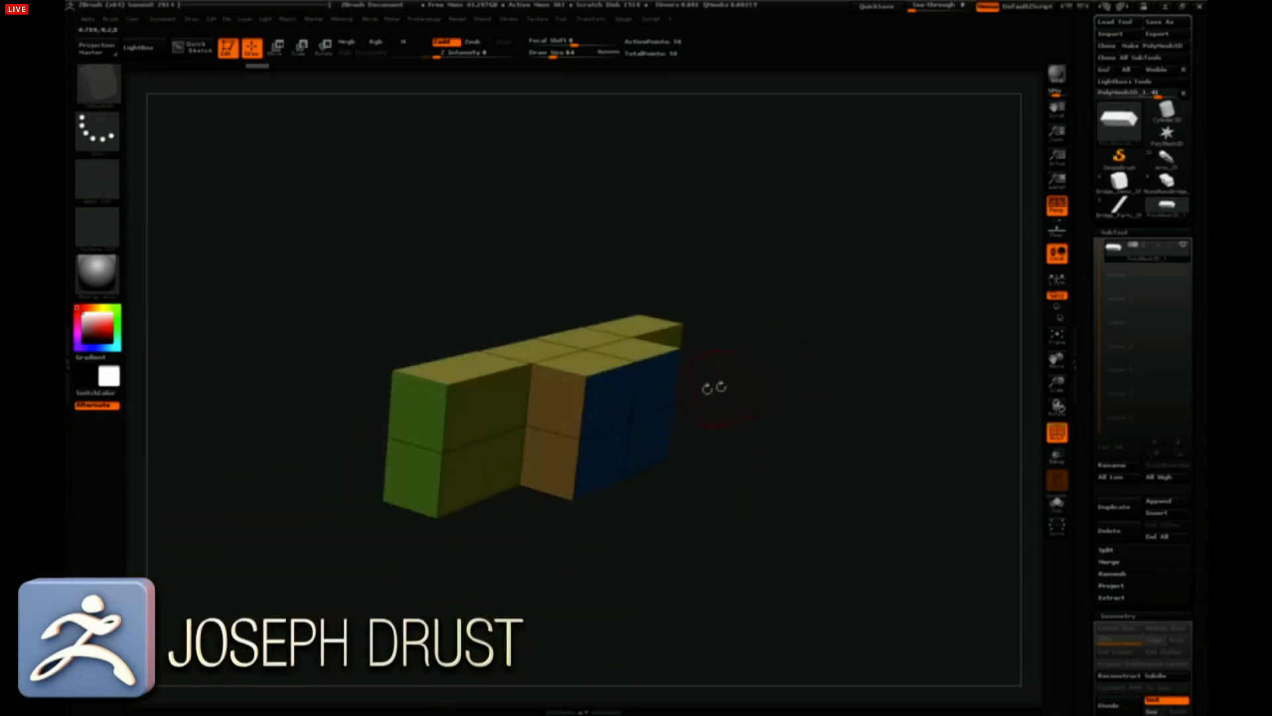
# With a draw size of 25, push the protruding middle polygons flush and thin the box into a flat slab using Move Flat Island.
pyautogui.press('space')
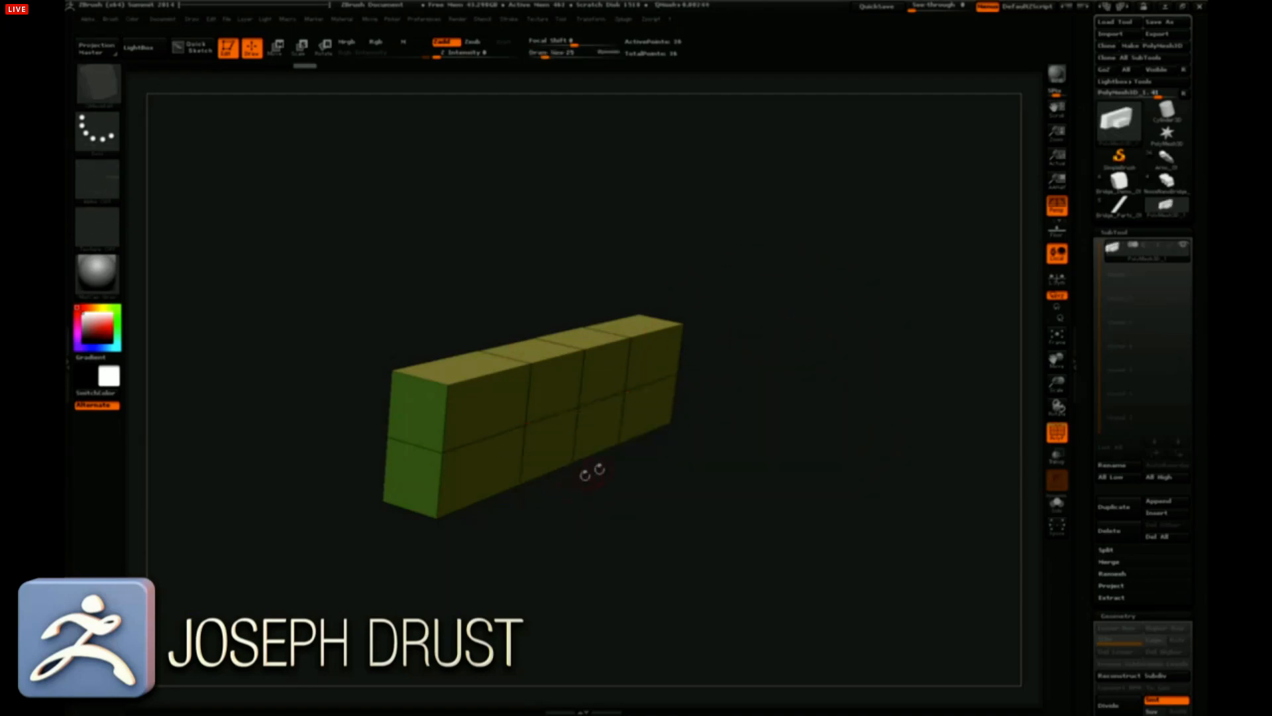
pyautogui.moveTo(772, 431); pyautogui.dragTo(782, 397)
pyautogui.press('space')
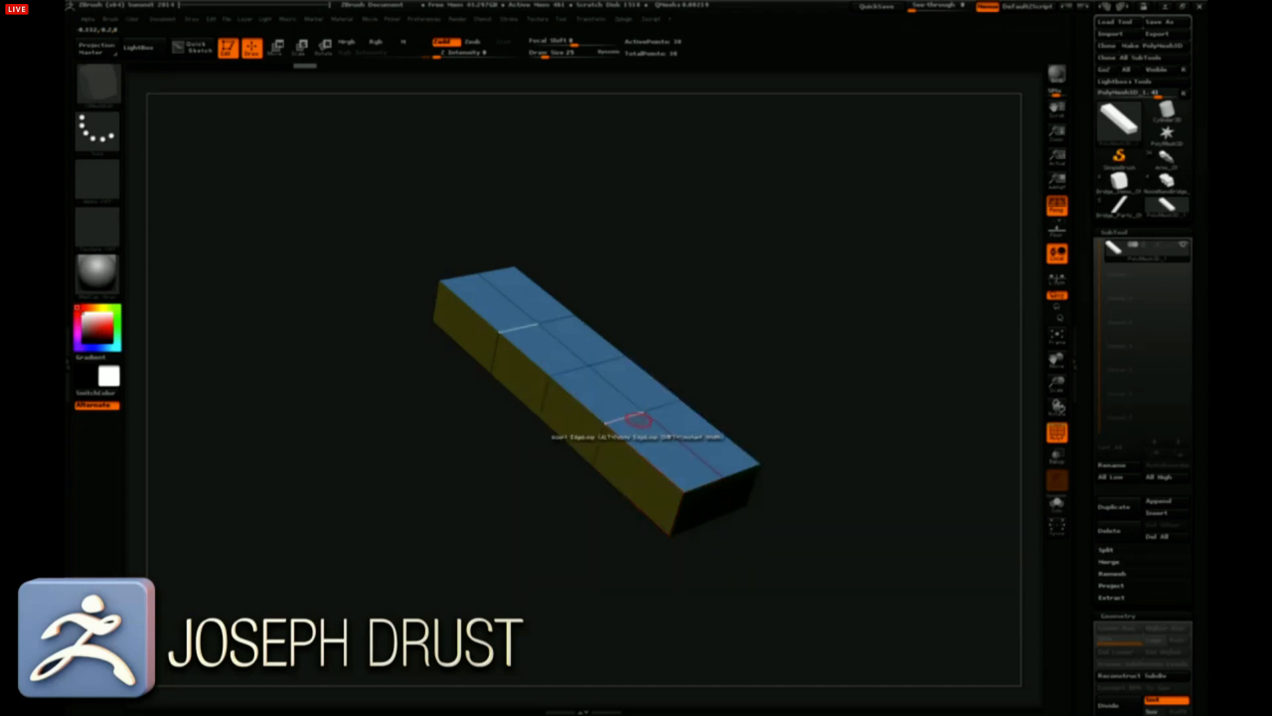
pyautogui.moveTo(640, 422); pyautogui.dragTo(635, 463)
pyautogui.moveTo(782, 398); pyautogui.dragTo(511, 400)
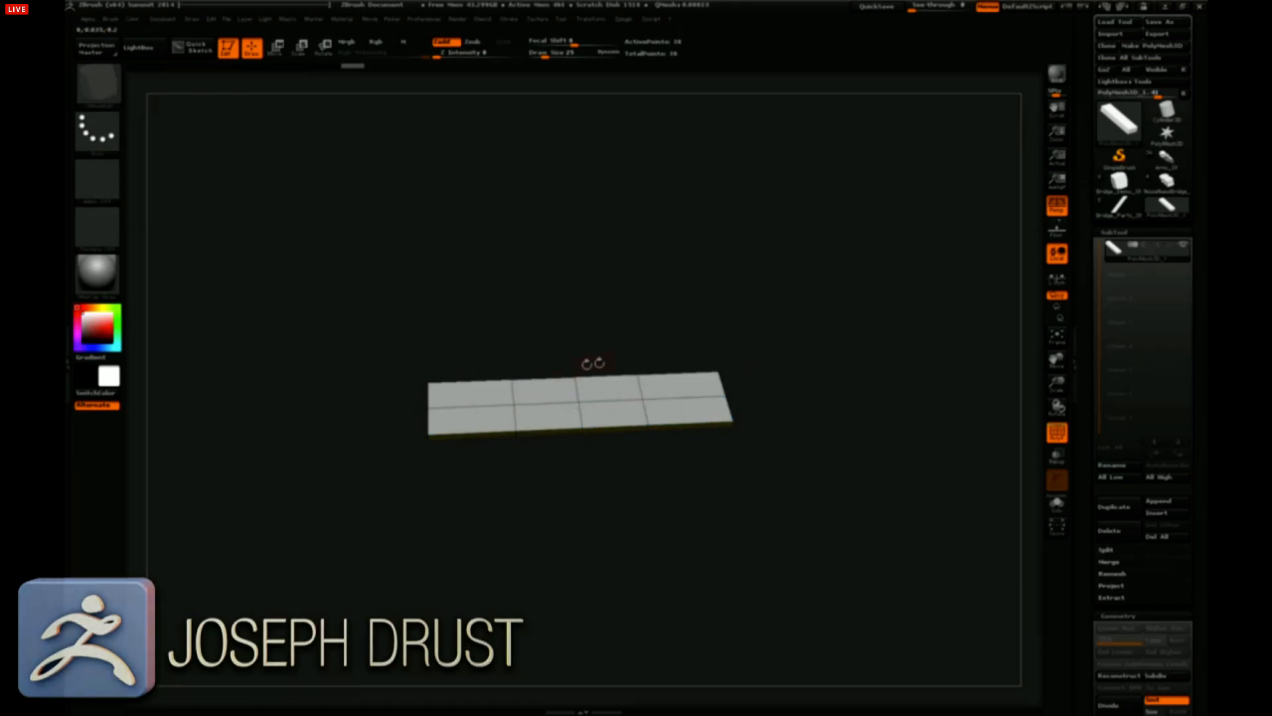
pyautogui.moveTo(746, 375); pyautogui.dragTo(685, 365)
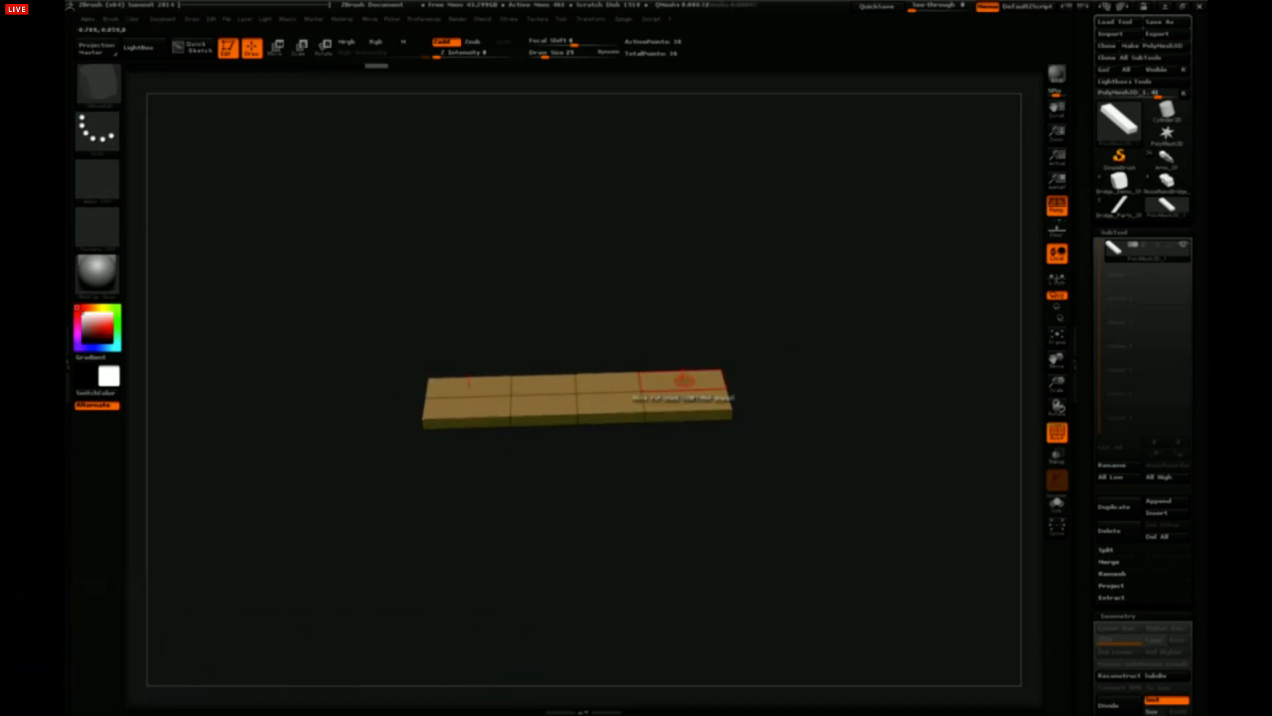
# Switch to QMesh and pull the slab's top polygons away to form a separate second slab above the first.
pyautogui.hotkey('ctrl', 'z')
pyautogui.press('space')
pyautogui.click(740, 340)
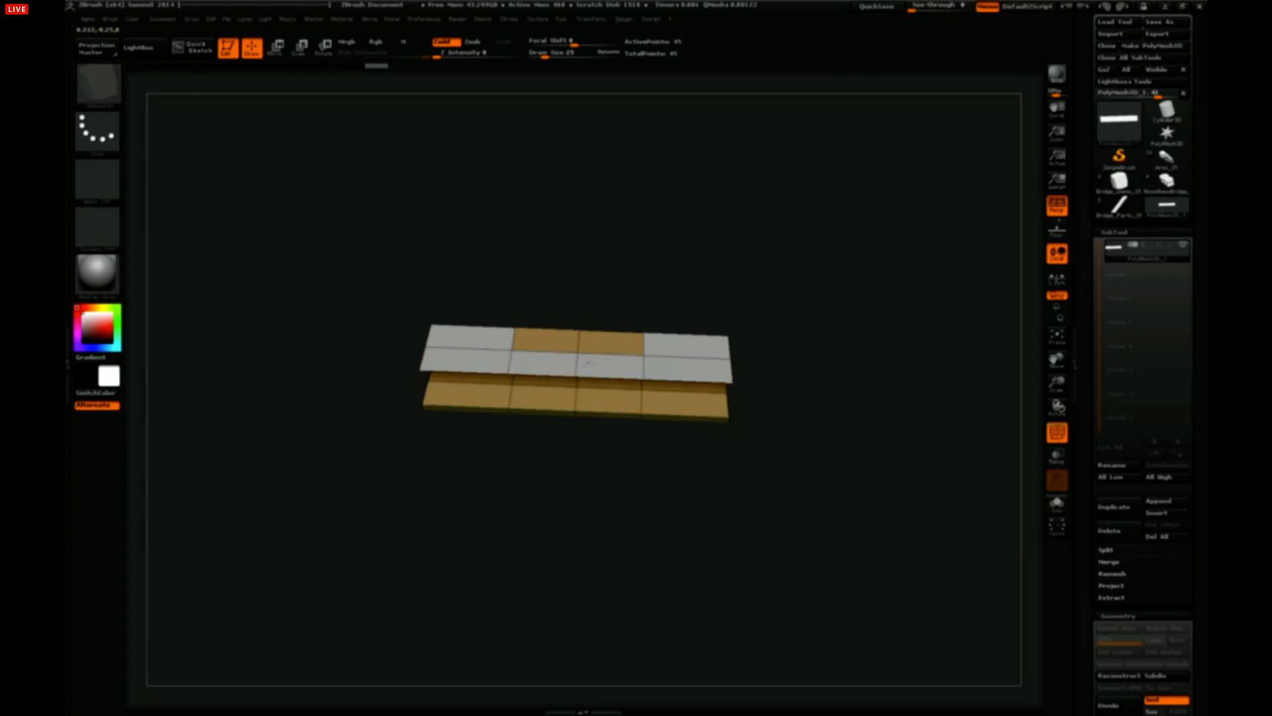
pyautogui.moveTo(689, 339); pyautogui.dragTo(689, 329)
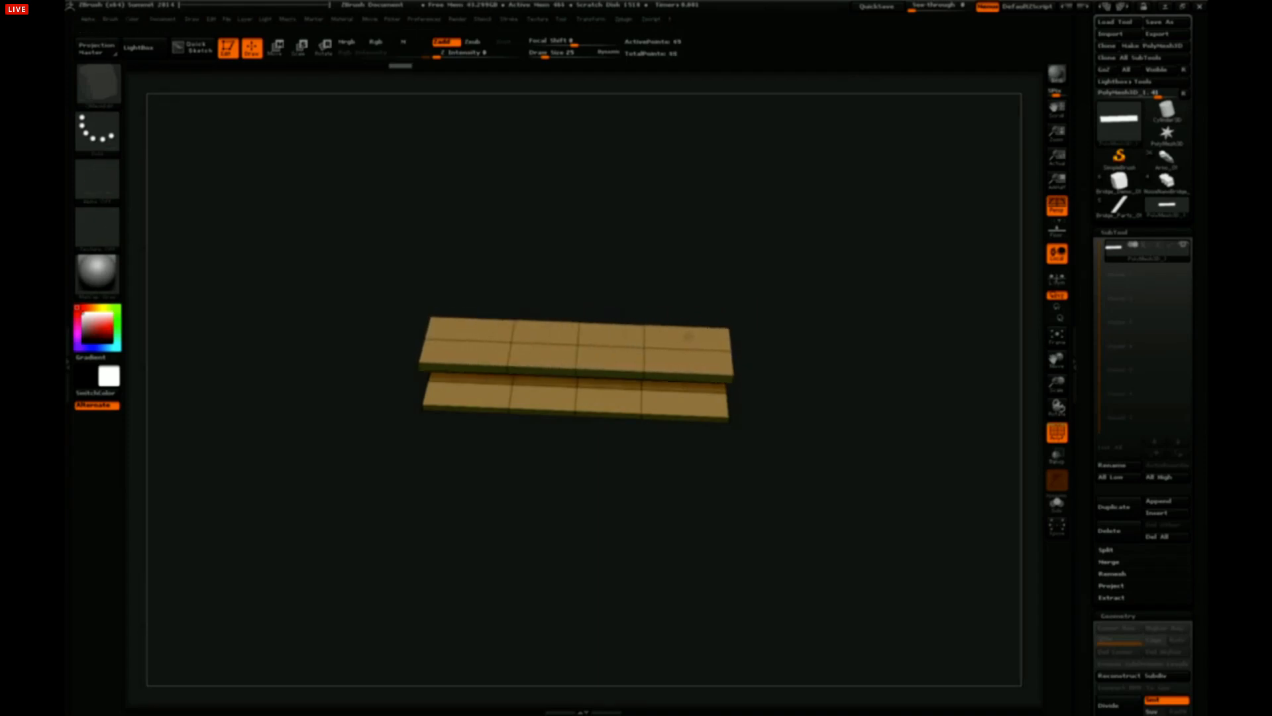
pyautogui.moveTo(783, 329); pyautogui.dragTo(834, 298)
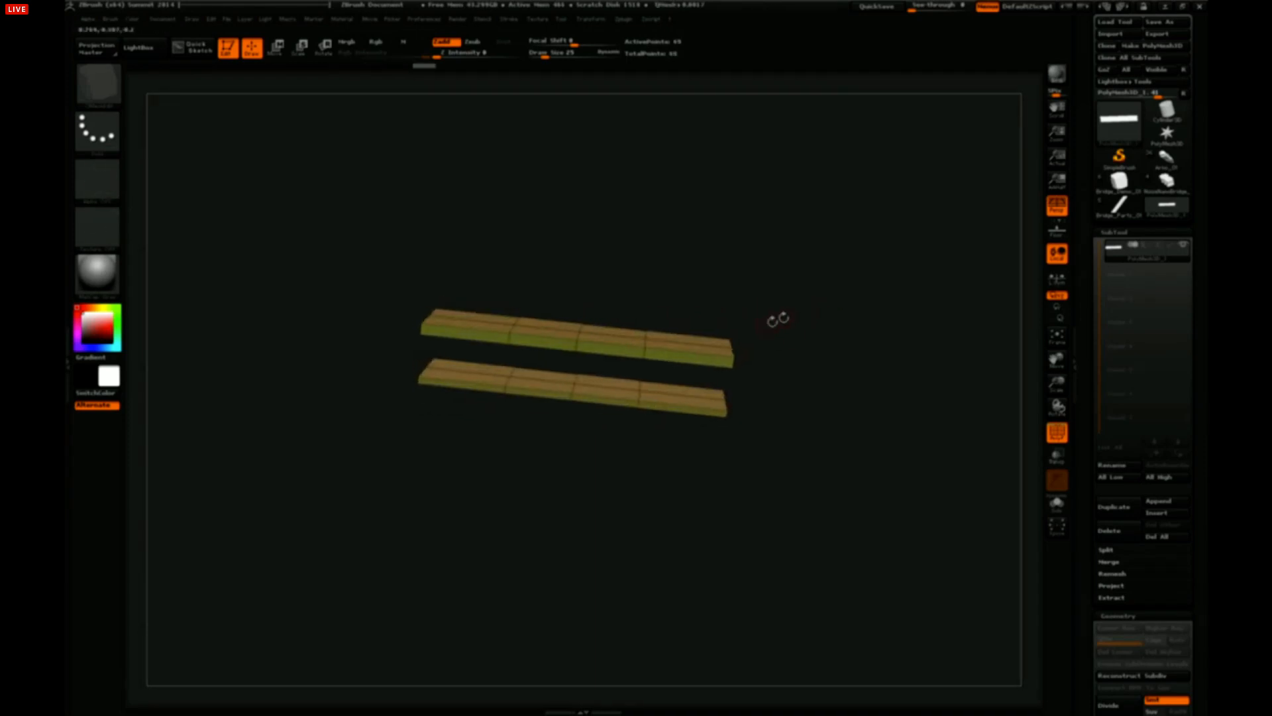
pyautogui.moveTo(742, 269); pyautogui.dragTo(679, 344)
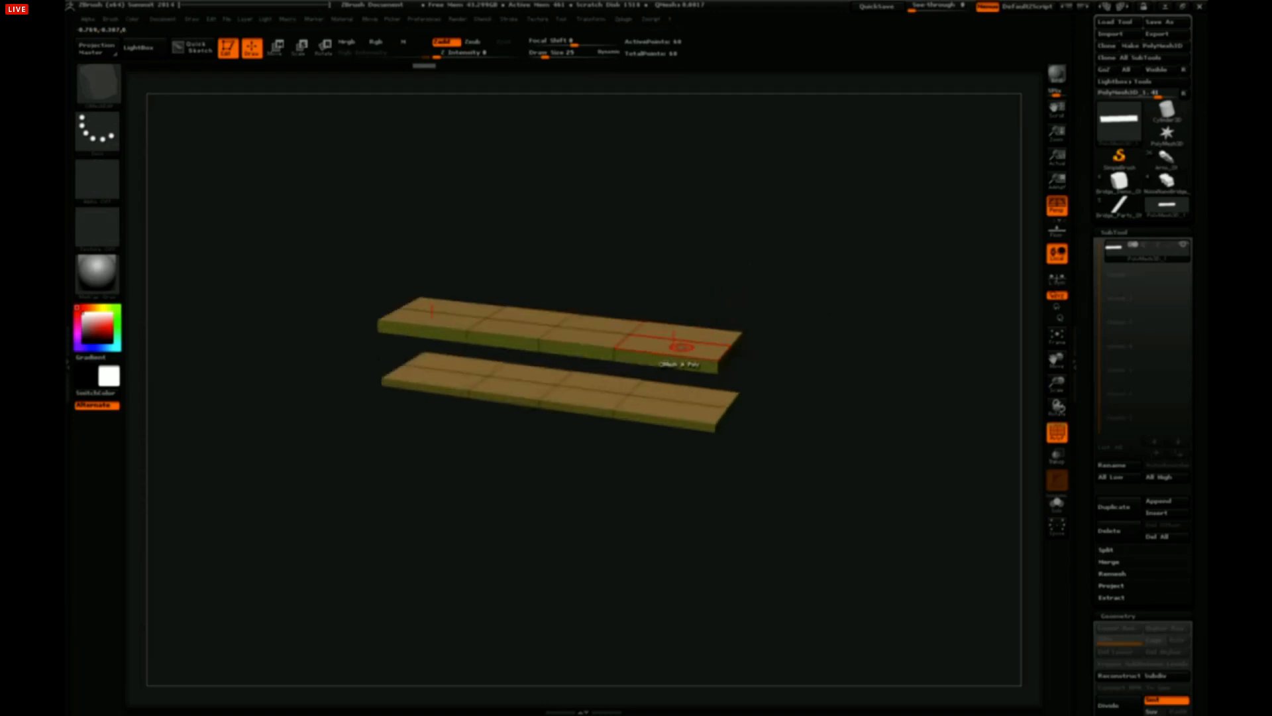
# Try the QMesh action on the polygons of the upper slab's top face.
pyautogui.hotkey('ctrl', 'z')
pyautogui.press('space')
pyautogui.click(678, 389)
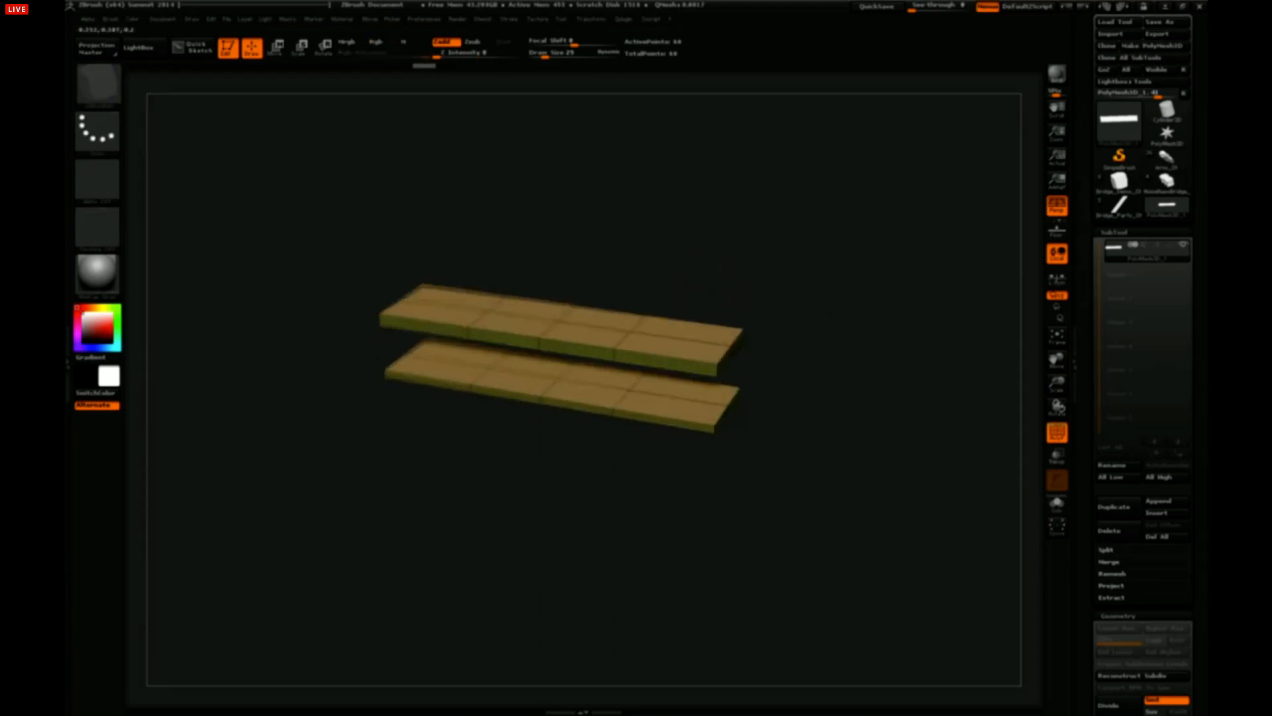
pyautogui.moveTo(795, 291); pyautogui.dragTo(795, 331)
pyautogui.click(674, 342)
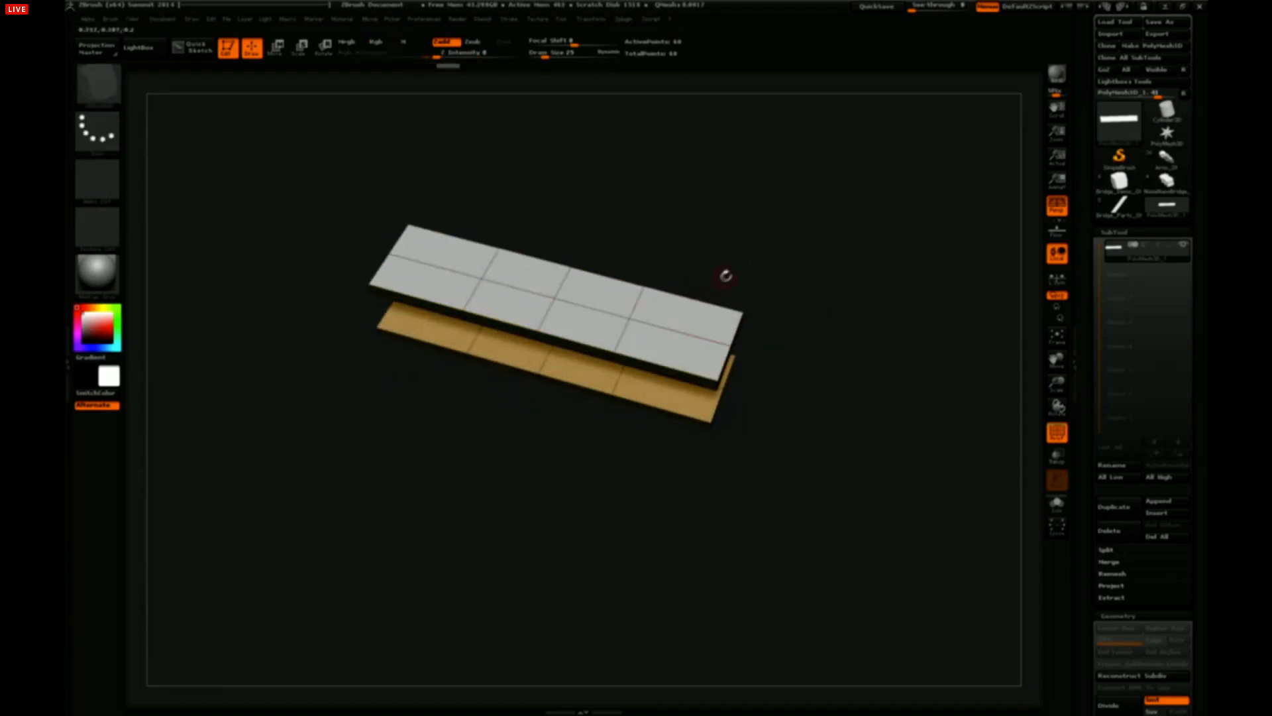
pyautogui.moveTo(667, 336); pyautogui.dragTo(673, 321)
pyautogui.moveTo(789, 288); pyautogui.dragTo(826, 271)
pyautogui.hotkey('ctrl', 'z')
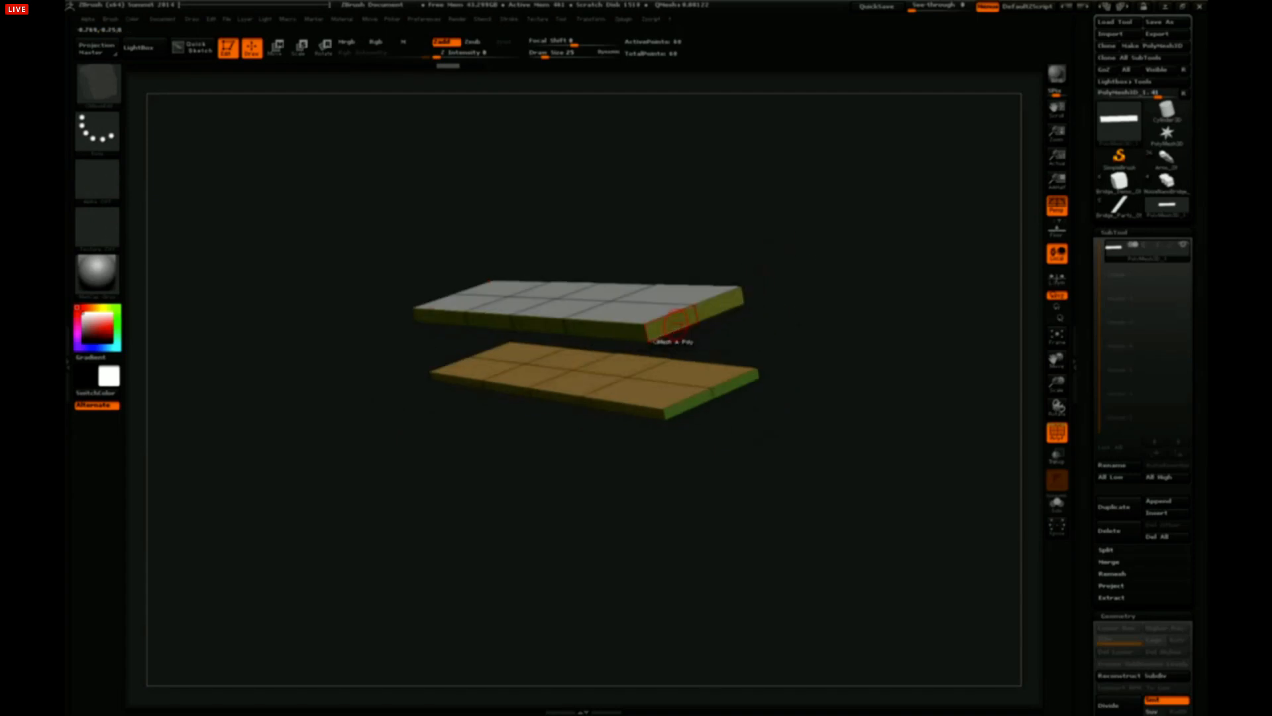
# Try the Delete action on a single polygon at the end of the upper slab.
pyautogui.press('space')
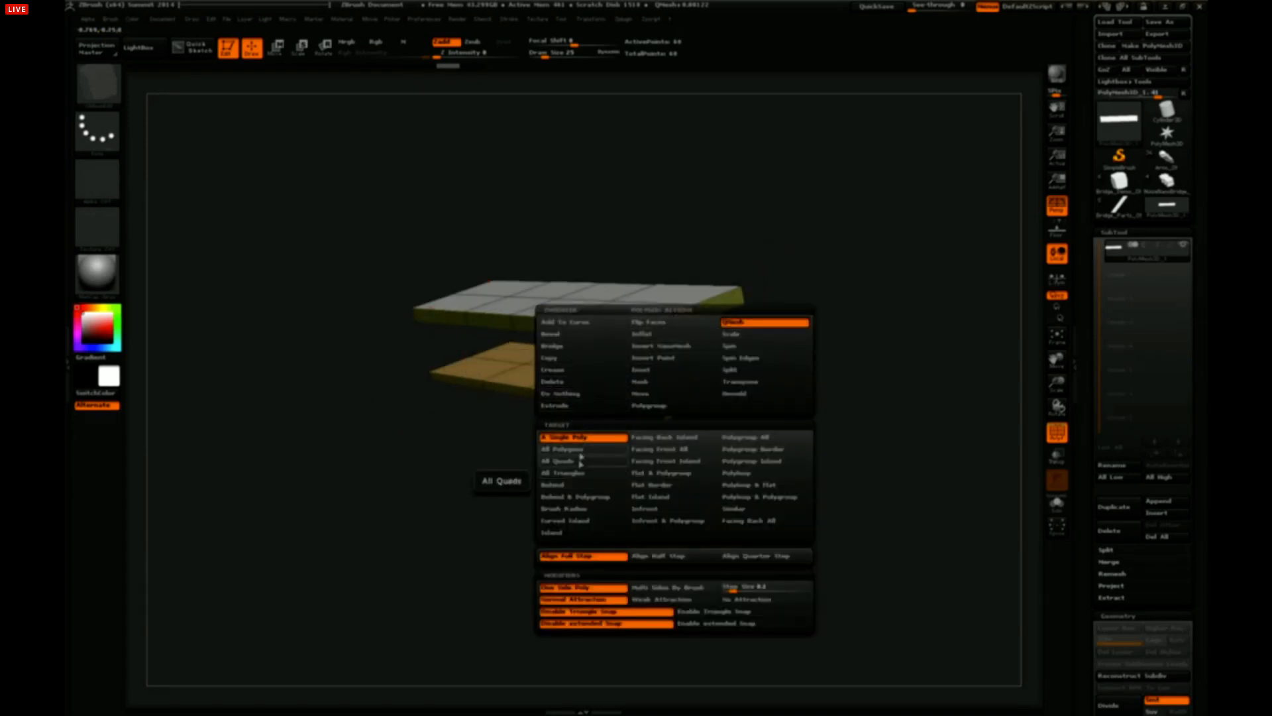
pyautogui.click(569, 383)
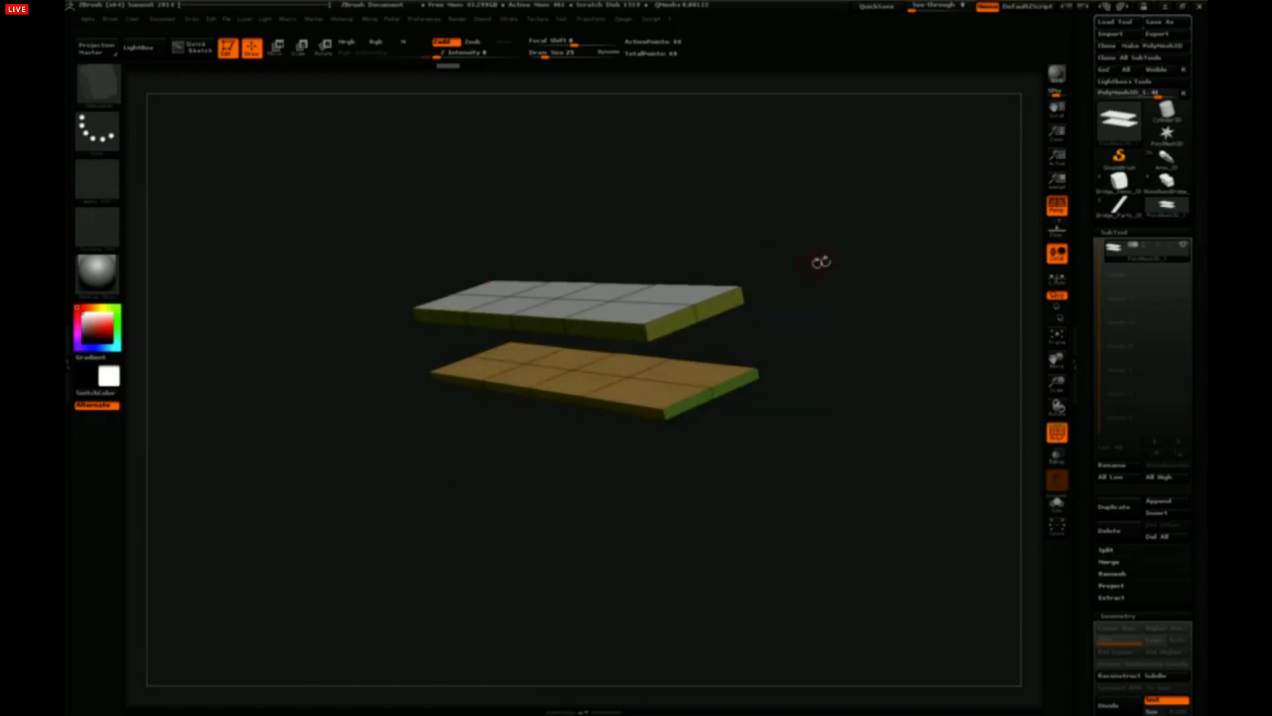
pyautogui.click(675, 330)
pyautogui.hotkey('ctrl', 'z')
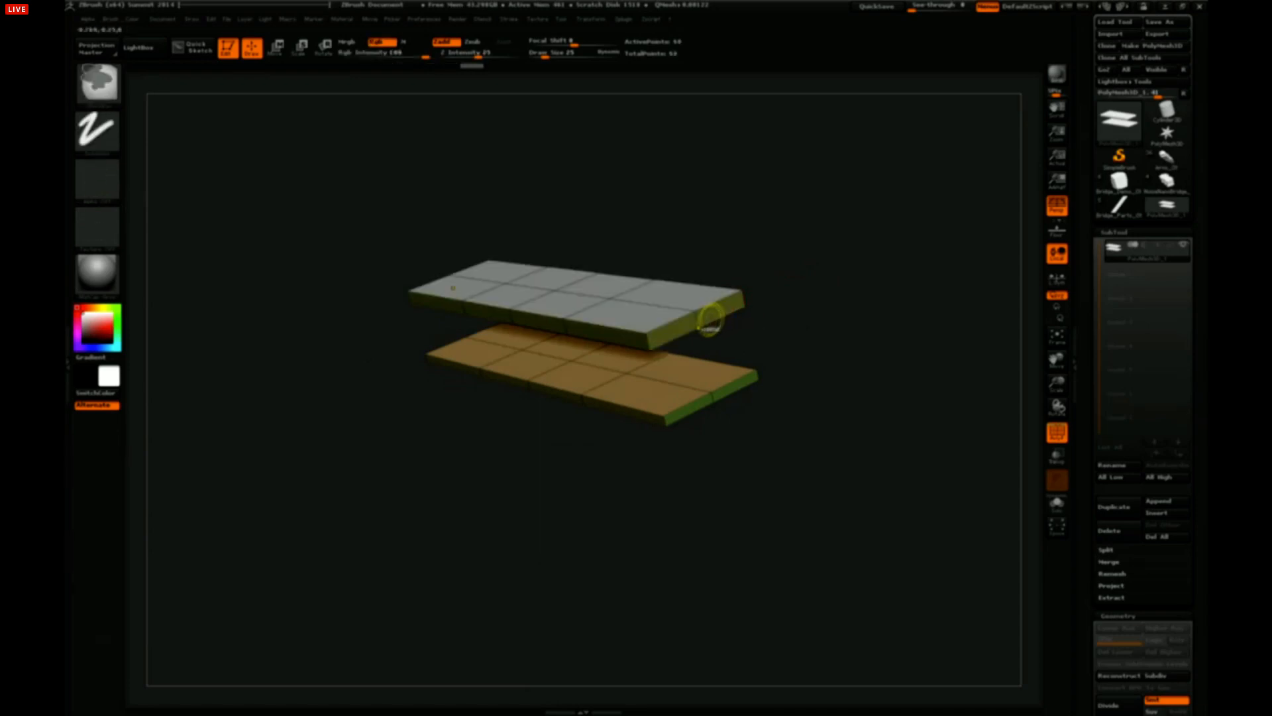
pyautogui.press('space')
pyautogui.click(677, 332)
# Assign both slabs to one single polygroup.
pyautogui.moveTo(754, 301); pyautogui.dragTo(771, 266)
pyautogui.press('space')
pyautogui.click(625, 400)
pyautogui.hotkey('ctrl', 'w')
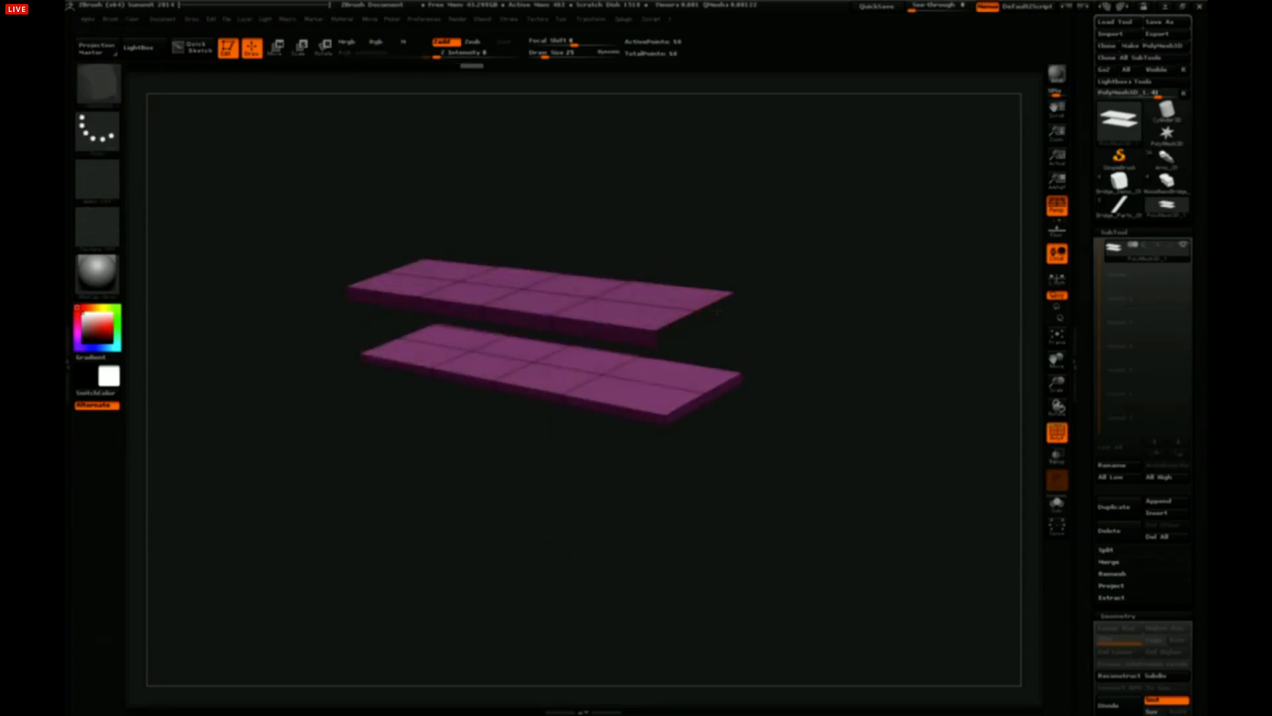
pyautogui.moveTo(823, 361); pyautogui.dragTo(813, 331)
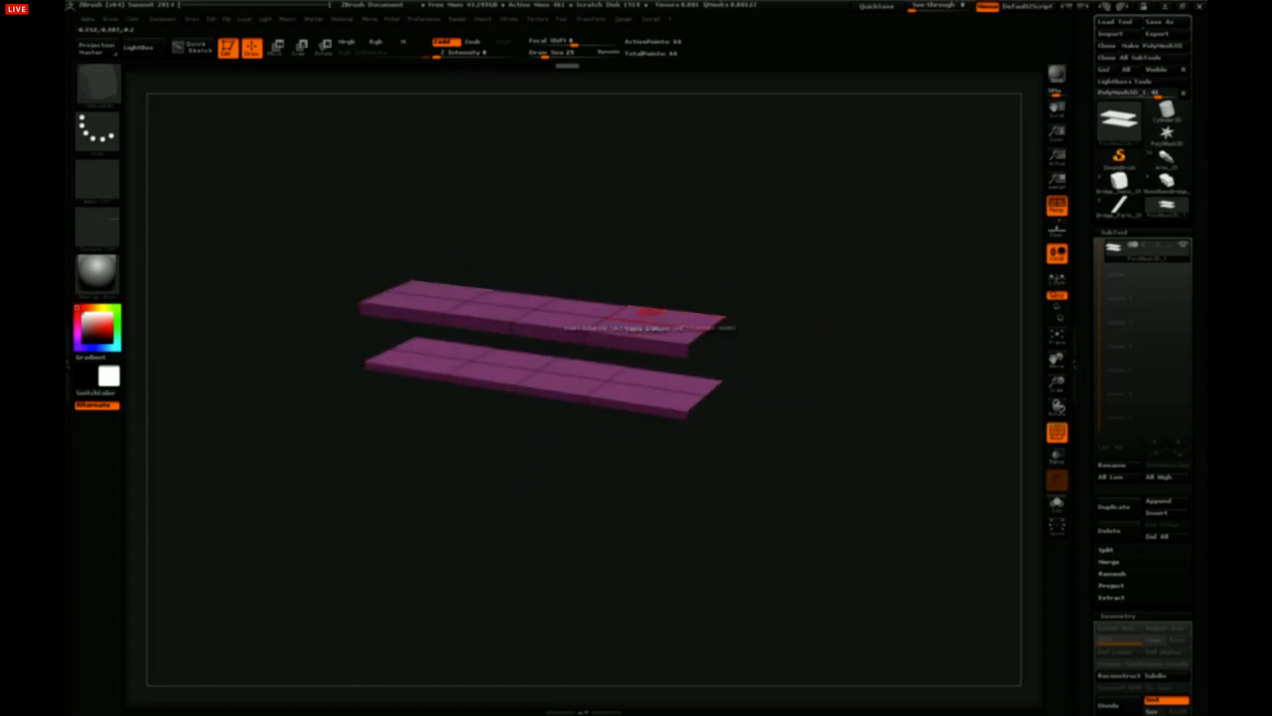
# Try masking the whole upper slab with the Mask polygon action targeting an Island, and undo the mask.
pyautogui.press('space')
pyautogui.click(630, 393)
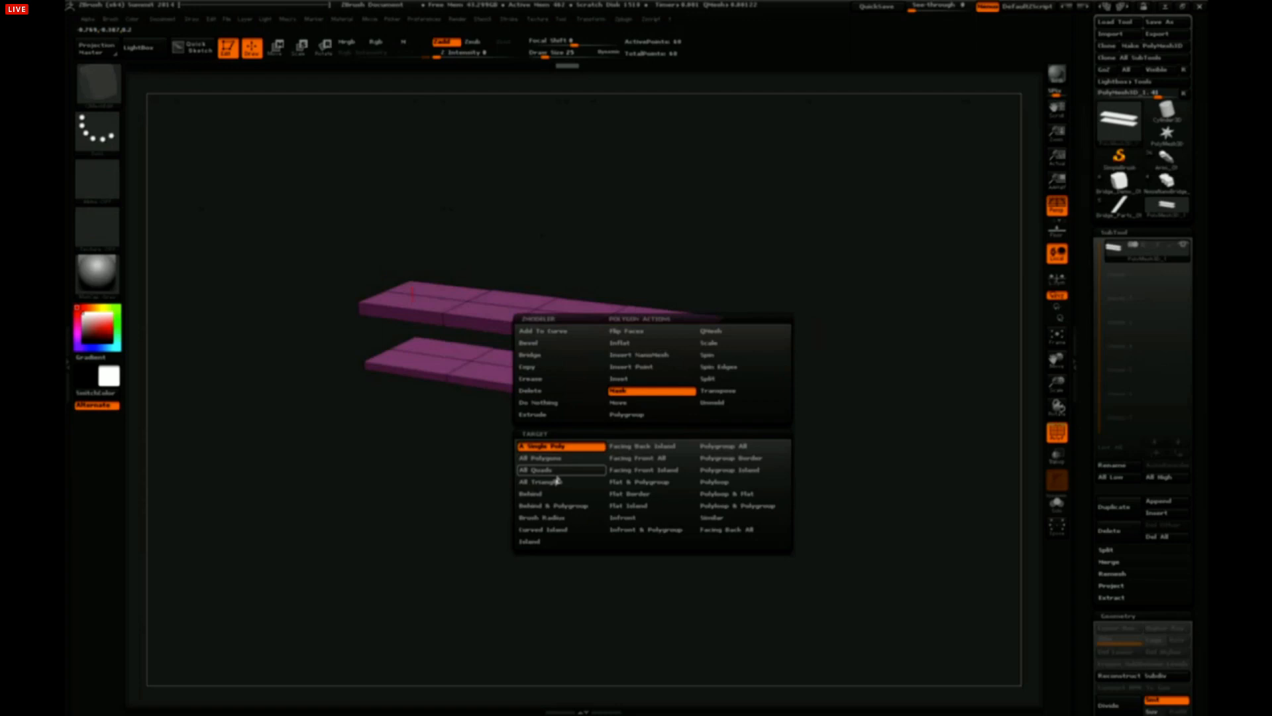
pyautogui.click(560, 542)
pyautogui.click(647, 334)
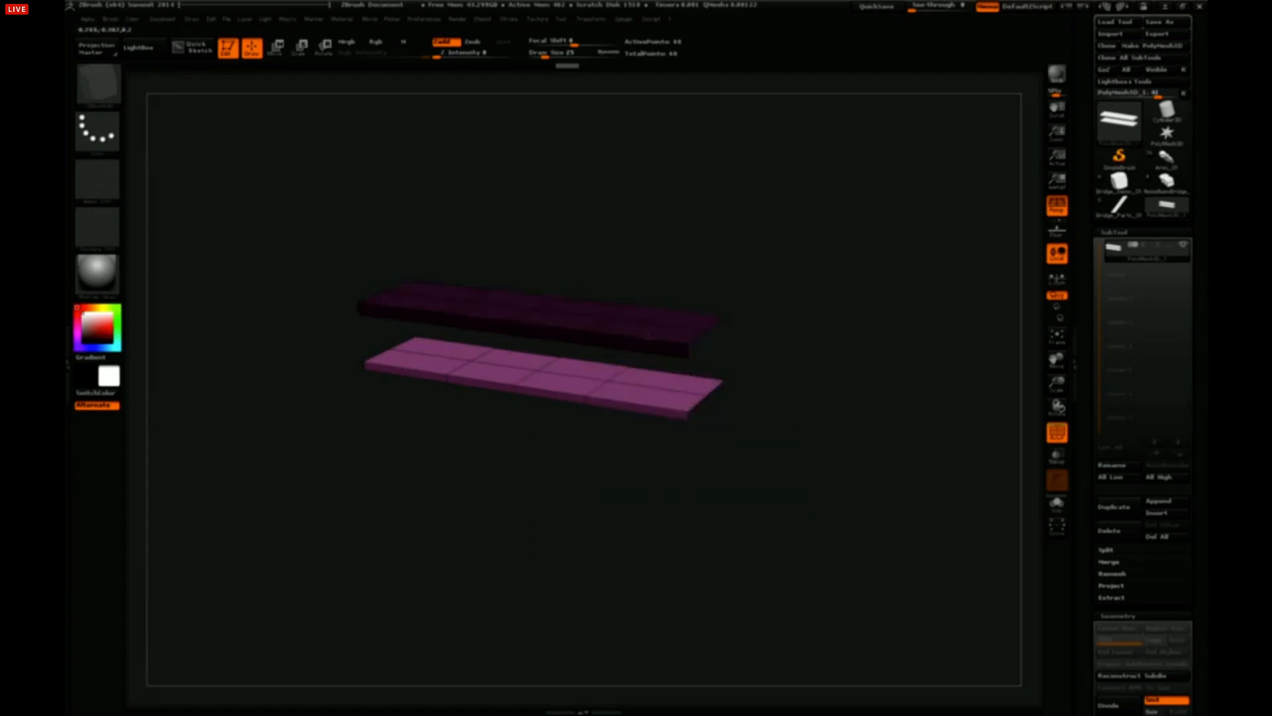
pyautogui.hotkey('ctrl', 'z')
# Move the whole upper slab down closer to the lower one with the Move polygon action on the Island target.
pyautogui.press('space')
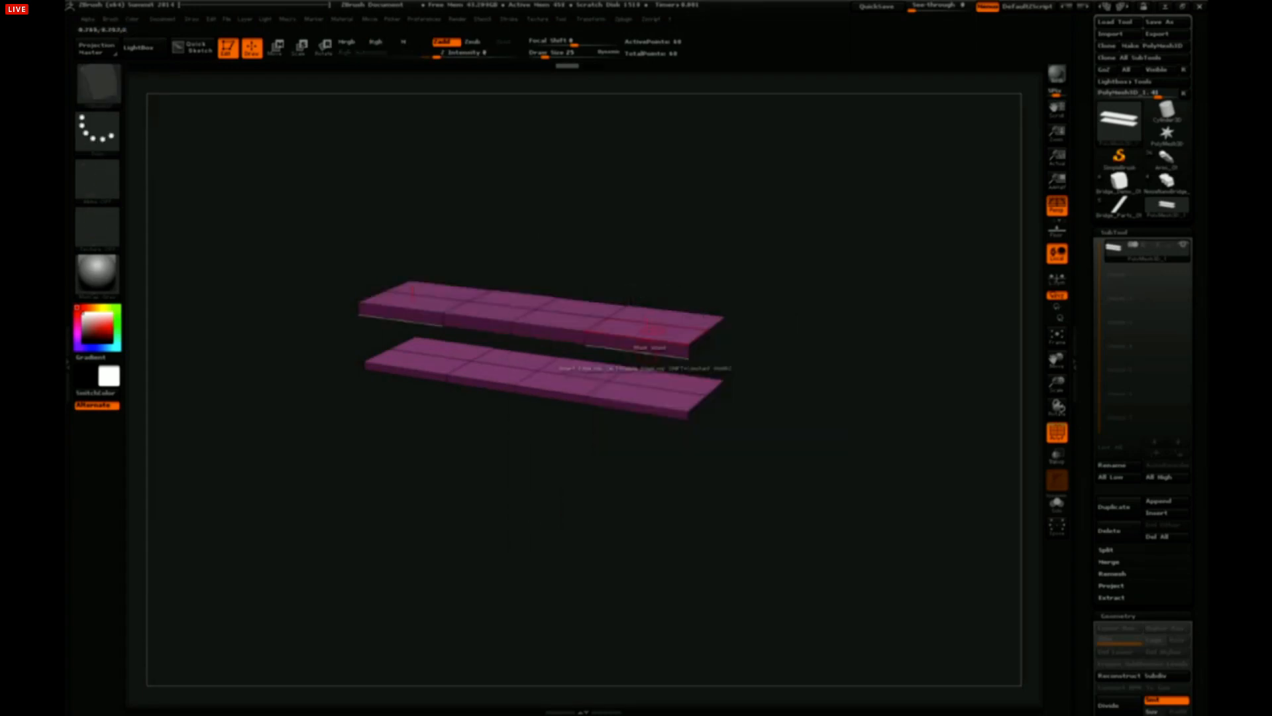
pyautogui.press('space')
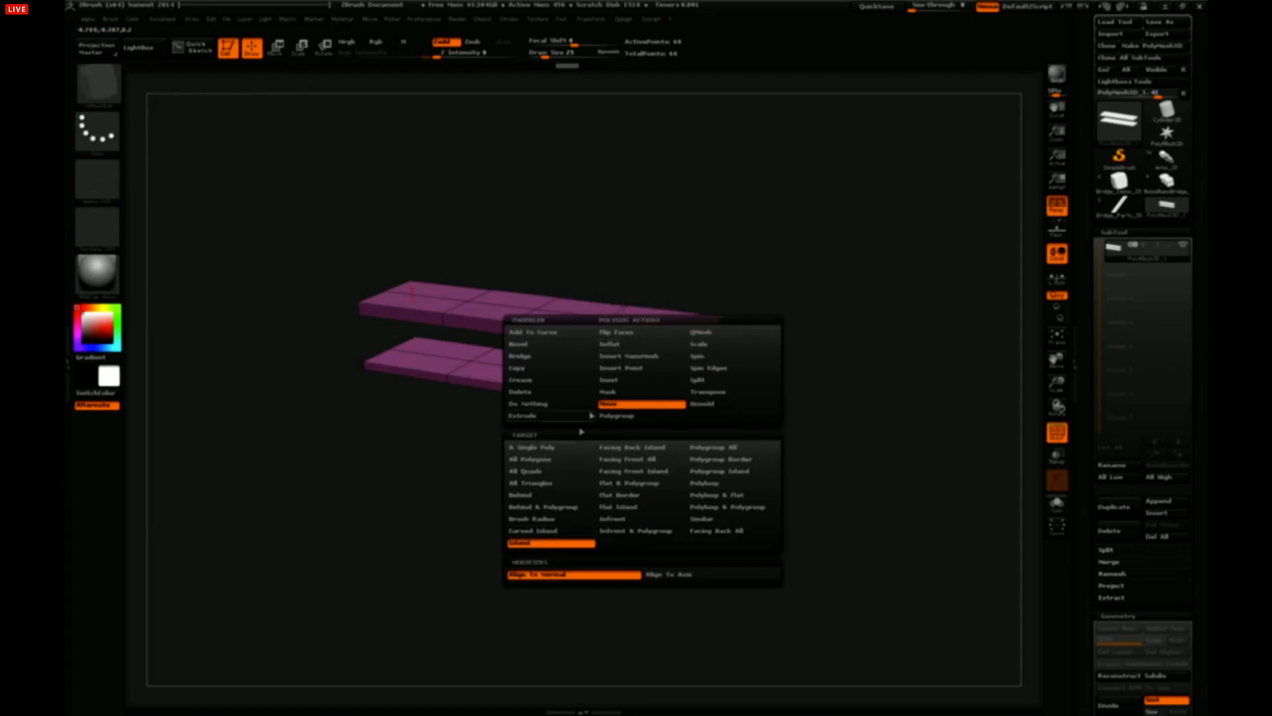
pyautogui.moveTo(667, 333); pyautogui.dragTo(668, 356)
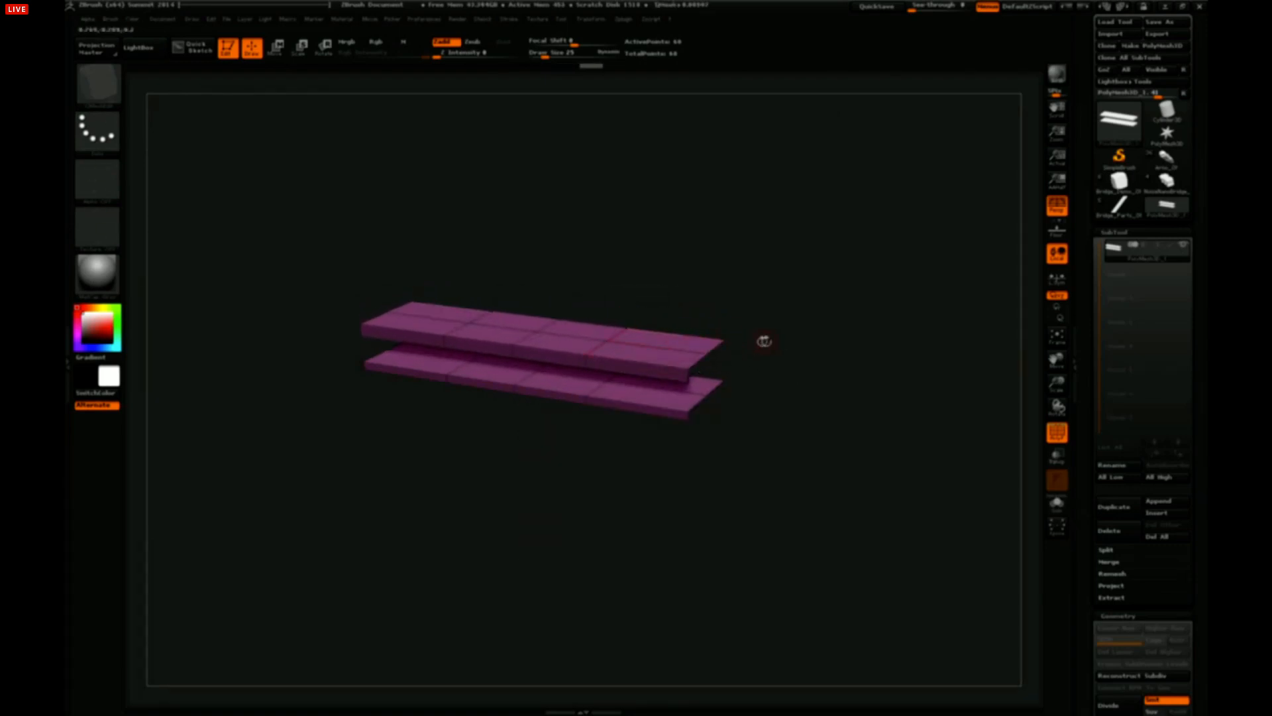
# Thin the upper slab by moving its flat top face with the Move polygon action on the Flat Island target.
pyautogui.moveTo(764, 340); pyautogui.dragTo(758, 377)
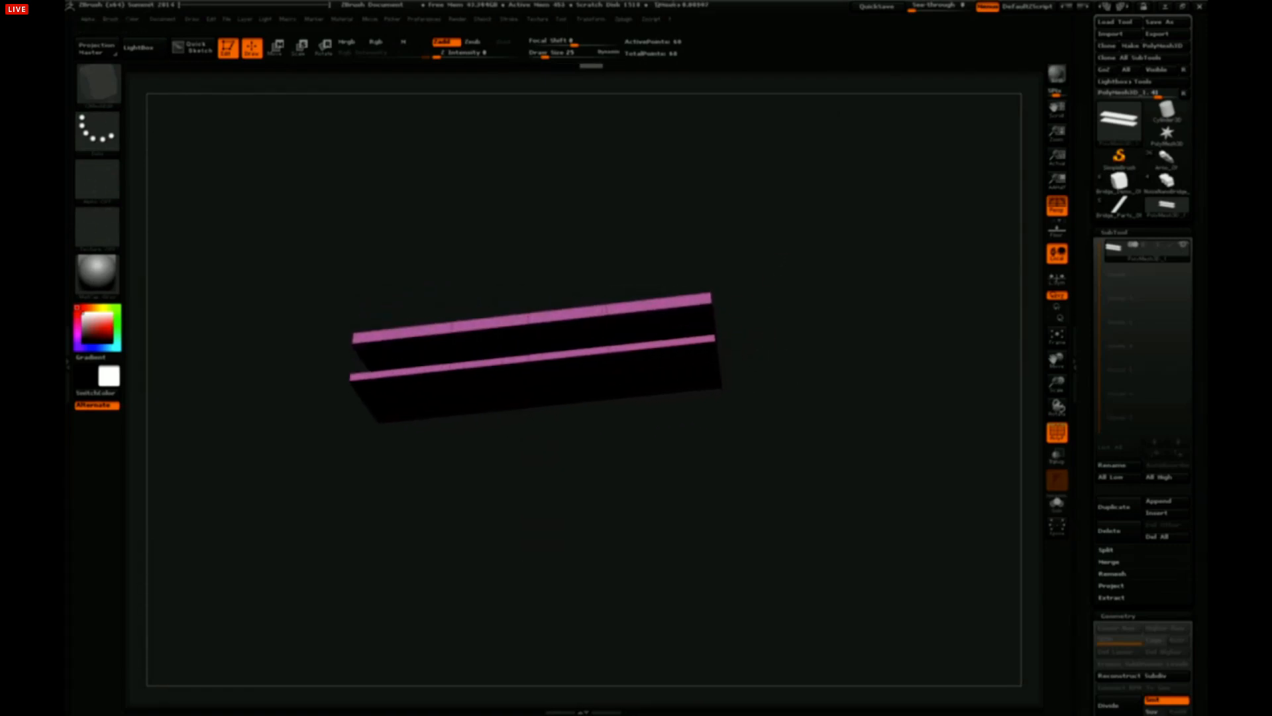
pyautogui.moveTo(749, 295); pyautogui.dragTo(760, 354)
pyautogui.press('space')
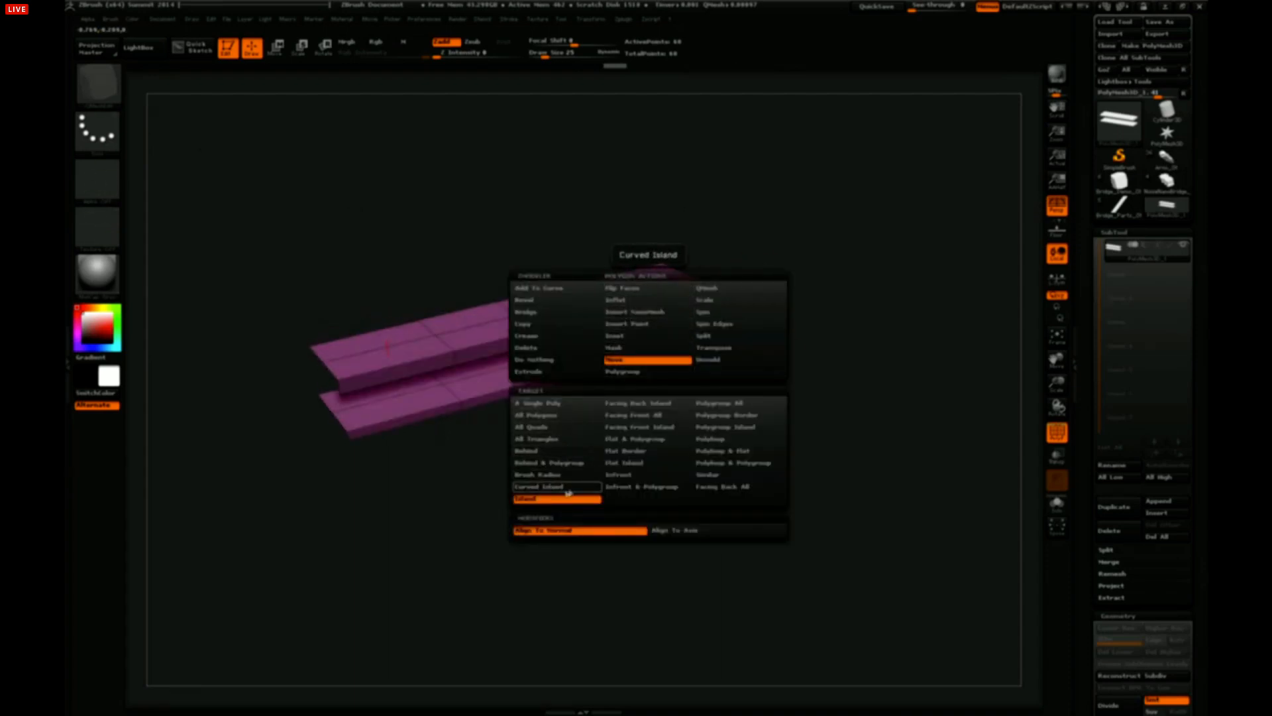
pyautogui.click(640, 476)
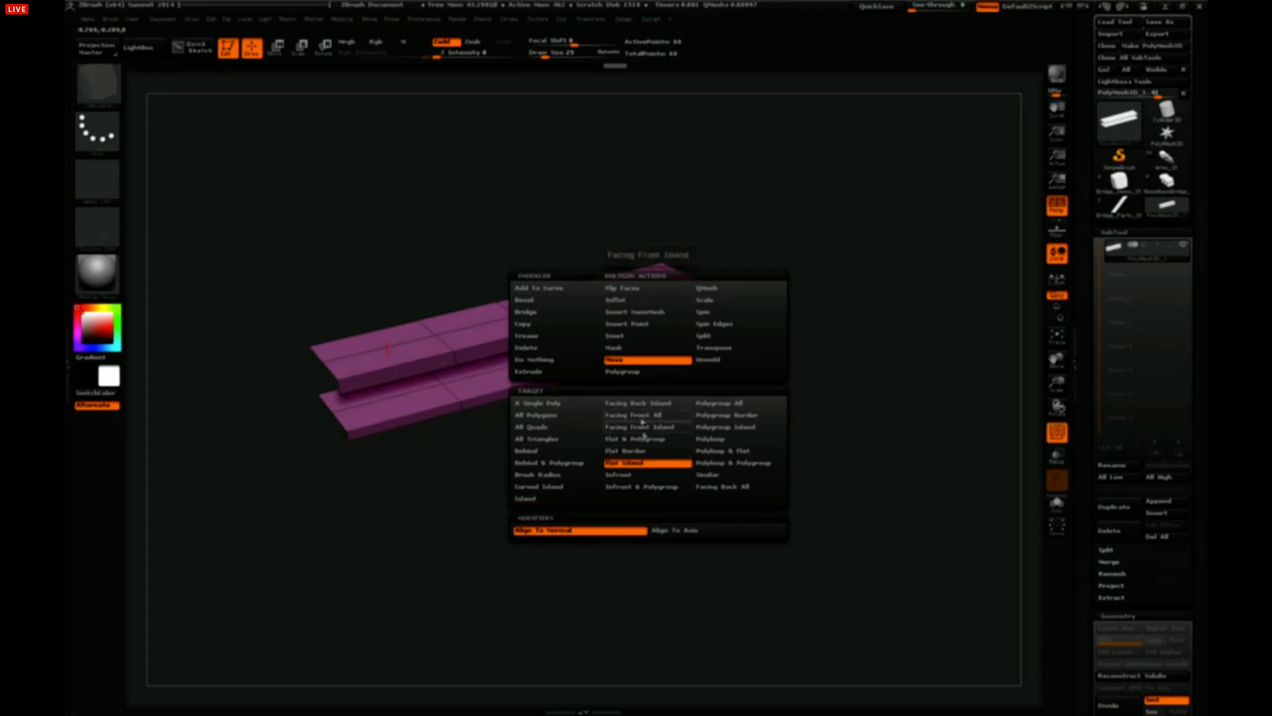
pyautogui.moveTo(762, 286); pyautogui.dragTo(787, 228)
pyautogui.moveTo(658, 356); pyautogui.dragTo(660, 363)
pyautogui.moveTo(761, 298); pyautogui.dragTo(792, 245)
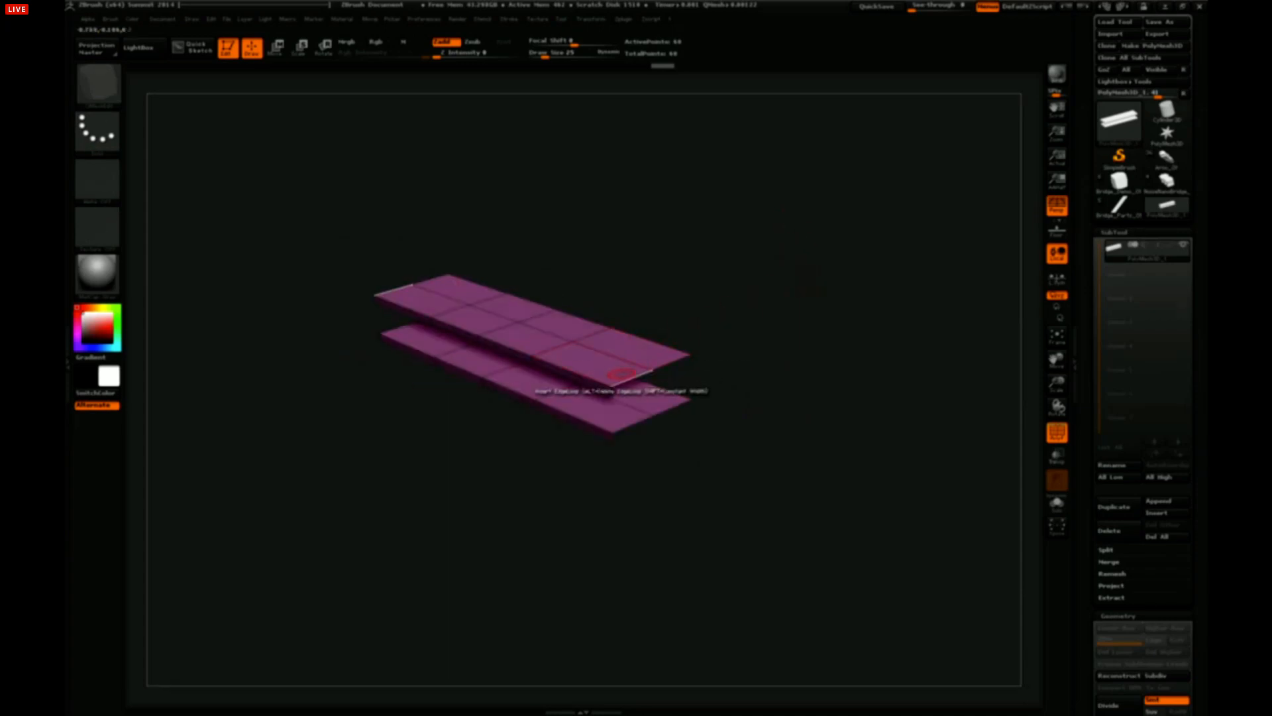
# Bridge the open ends of the two slabs into one continuous loop with the Bridge edge action on the Two Holes target.
pyautogui.press('space')
pyautogui.click(624, 504)
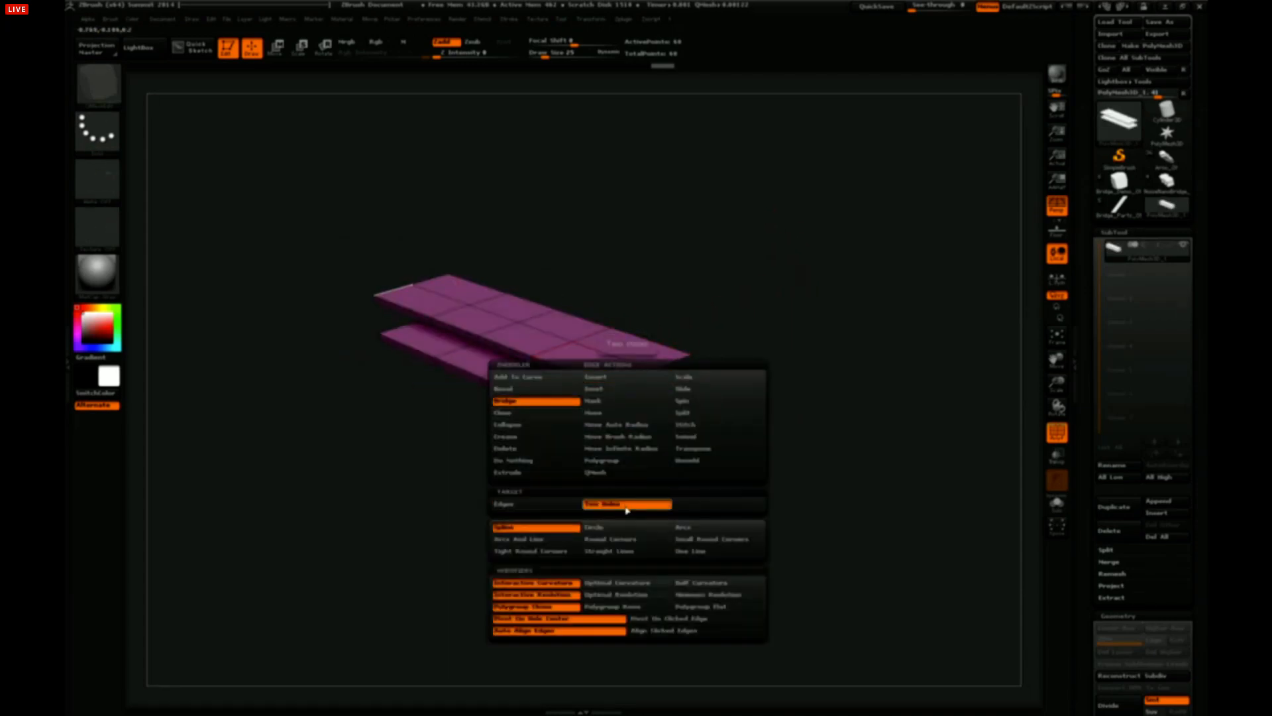
pyautogui.moveTo(765, 306)
pyautogui.mouseDown()
pyautogui.moveTo(772, 282)
pyautogui.moveTo(756, 302)
pyautogui.mouseUp()
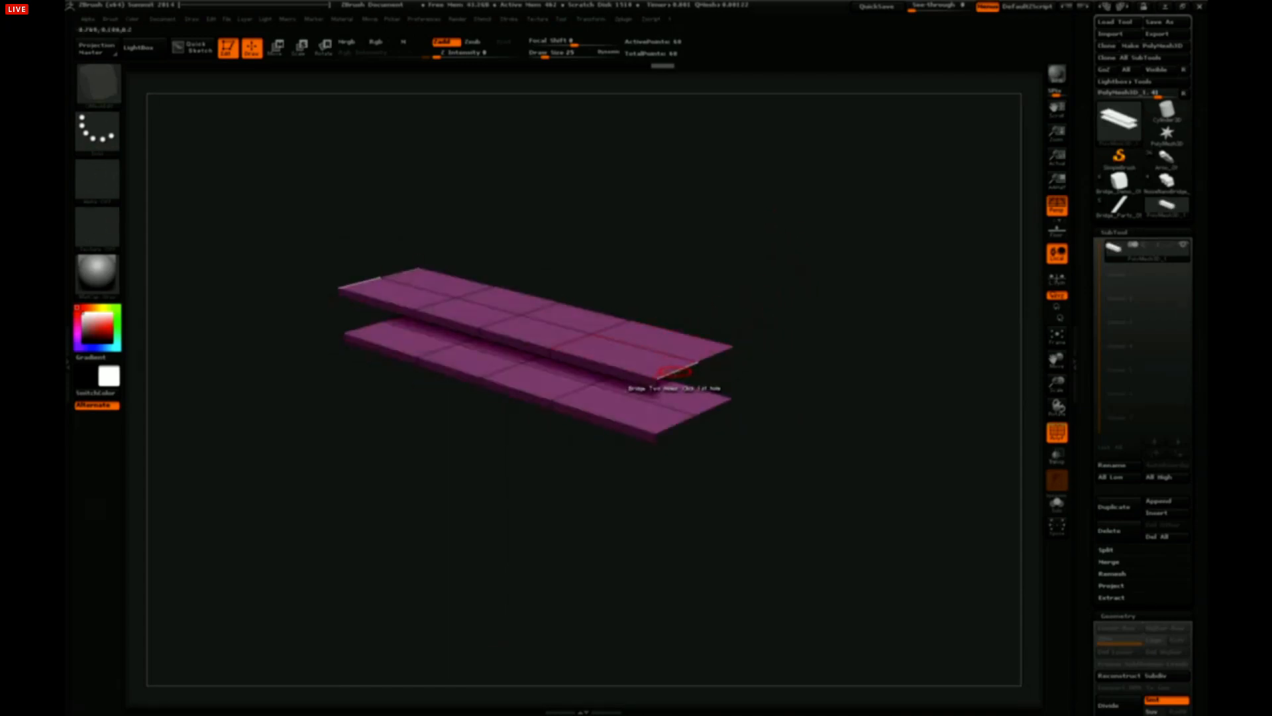
pyautogui.click(675, 371)
pyautogui.moveTo(787, 372)
pyautogui.mouseDown()
pyautogui.moveTo(782, 335)
pyautogui.moveTo(781, 350)
pyautogui.mouseUp()
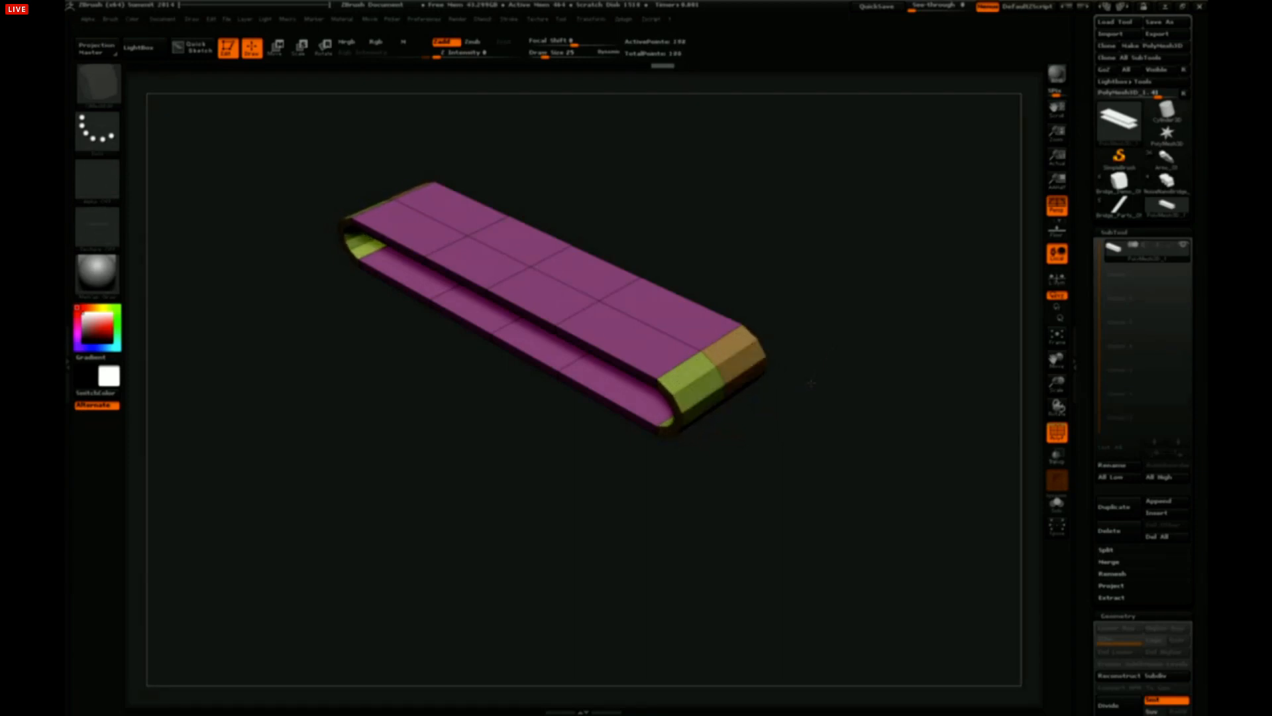
pyautogui.moveTo(845, 336)
pyautogui.mouseDown()
pyautogui.moveTo(872, 273)
pyautogui.moveTo(839, 321)
pyautogui.moveTo(838, 301)
pyautogui.moveTo(846, 328)
pyautogui.moveTo(838, 312)
pyautogui.moveTo(834, 338)
pyautogui.moveTo(869, 289)
pyautogui.moveTo(801, 313)
pyautogui.moveTo(849, 338)
pyautogui.moveTo(861, 363)
pyautogui.moveTo(849, 335)
pyautogui.moveTo(821, 341)
pyautogui.mouseUp()
pyautogui.press('space')
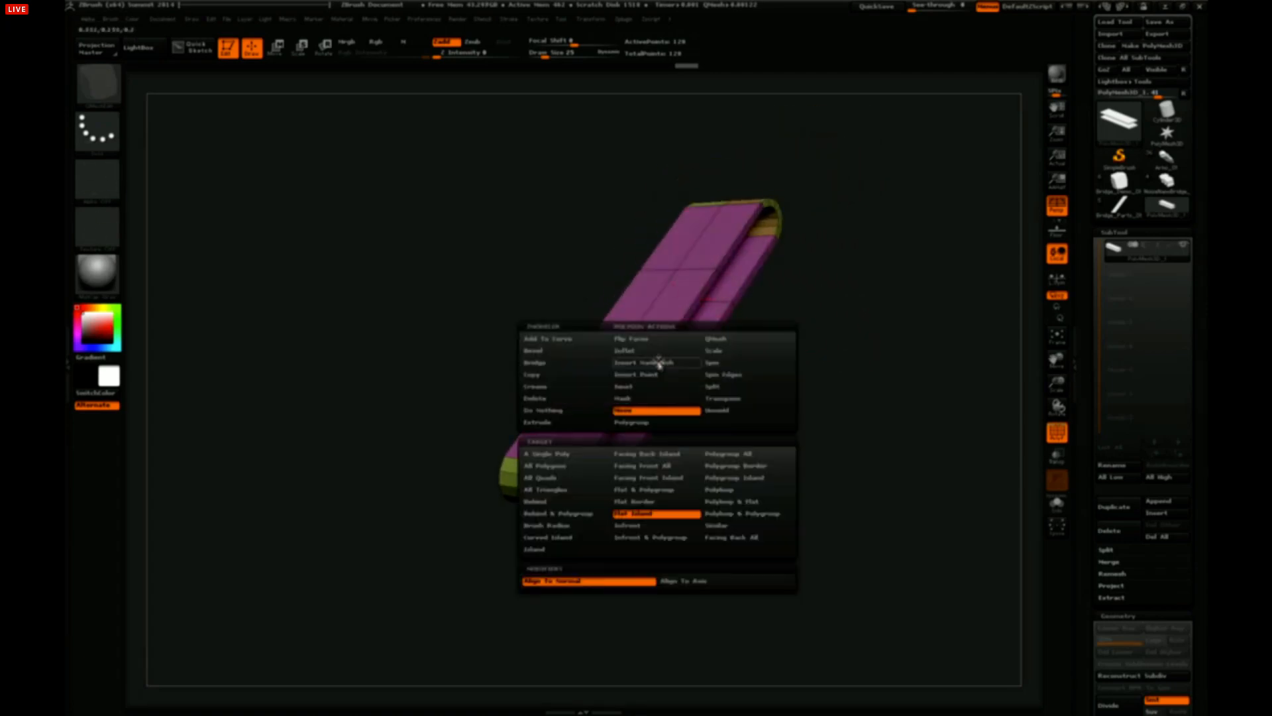
pyautogui.click(717, 340)
pyautogui.click(650, 512)
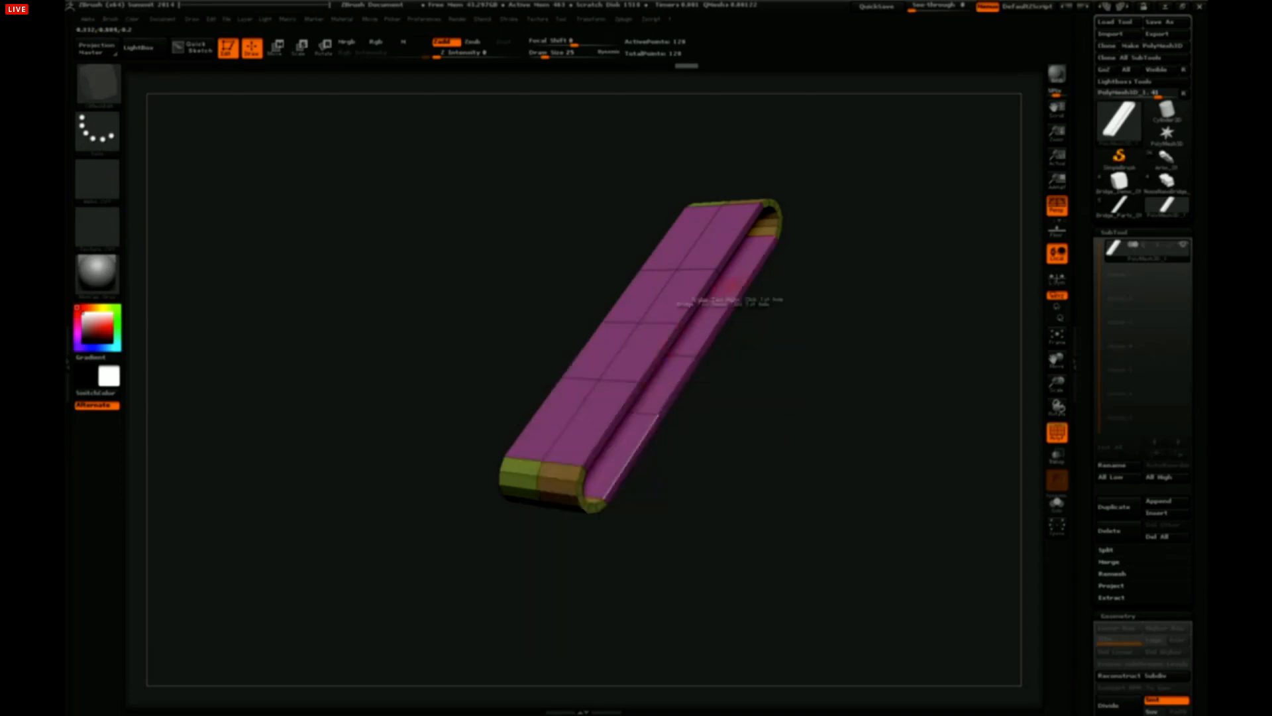
pyautogui.moveTo(847, 308)
pyautogui.mouseDown()
pyautogui.moveTo(841, 337)
pyautogui.moveTo(843, 323)
pyautogui.mouseUp()
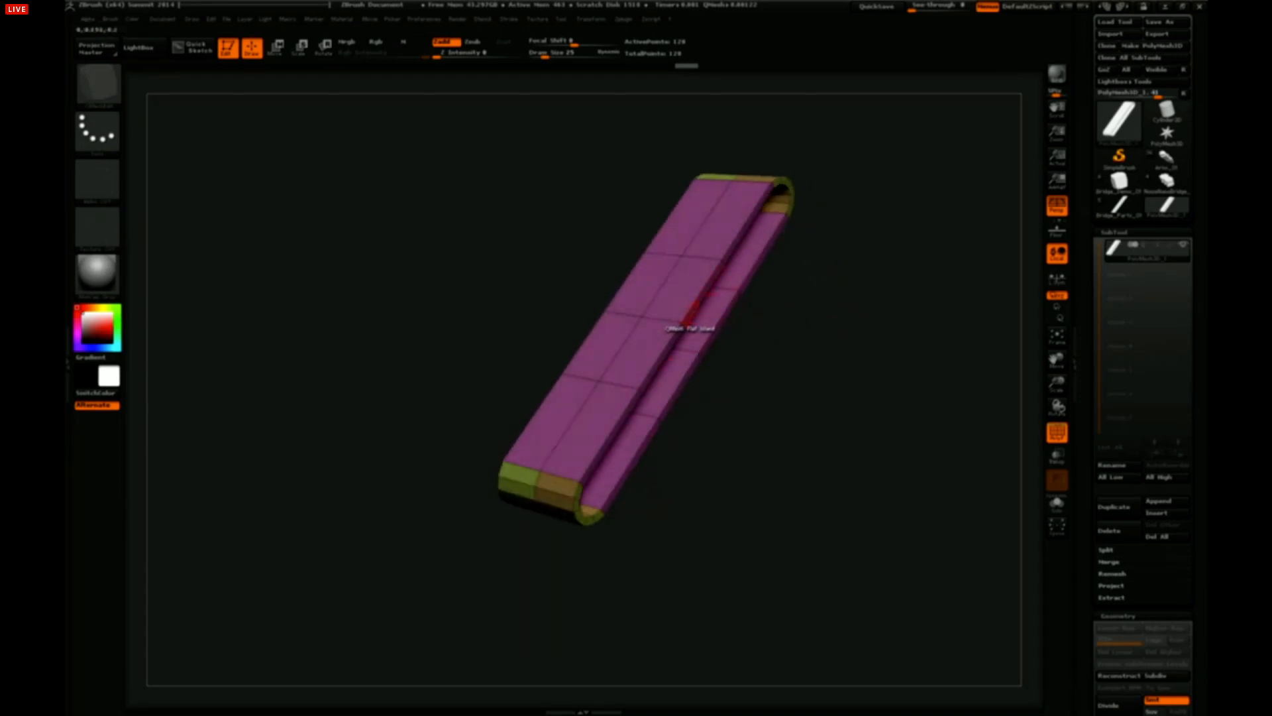
# Narrow the bridged loop by moving its flat side faces inward with the Move polygon action on the Flat Island target.
pyautogui.press('space')
pyautogui.click(684, 380)
pyautogui.keyDown('alt'); pyautogui.moveTo(812, 371); pyautogui.dragTo(771, 327); pyautogui.keyUp('alt')
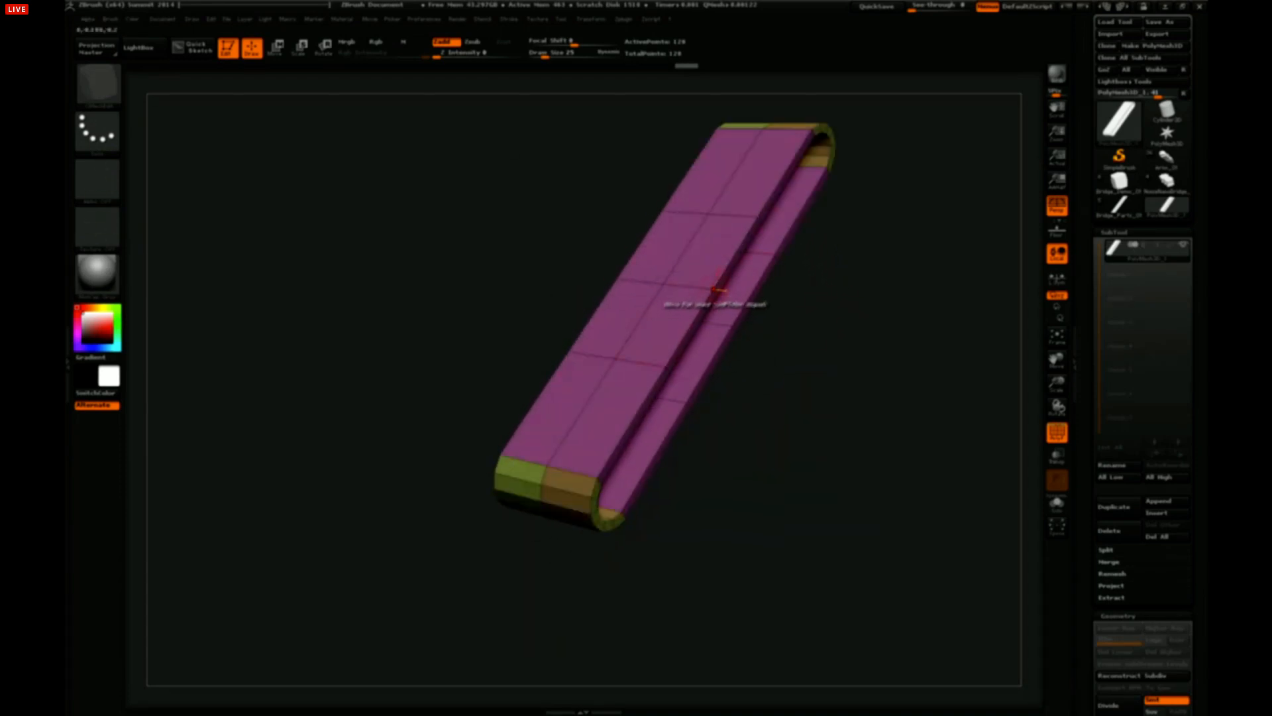
pyautogui.moveTo(728, 271)
pyautogui.mouseDown()
pyautogui.moveTo(703, 263)
pyautogui.moveTo(720, 269)
pyautogui.mouseUp()
pyautogui.keyDown('alt'); pyautogui.moveTo(835, 345); pyautogui.dragTo(862, 344); pyautogui.keyUp('alt')
pyautogui.moveTo(677, 334); pyautogui.dragTo(723, 330)
pyautogui.moveTo(915, 331); pyautogui.dragTo(757, 331)
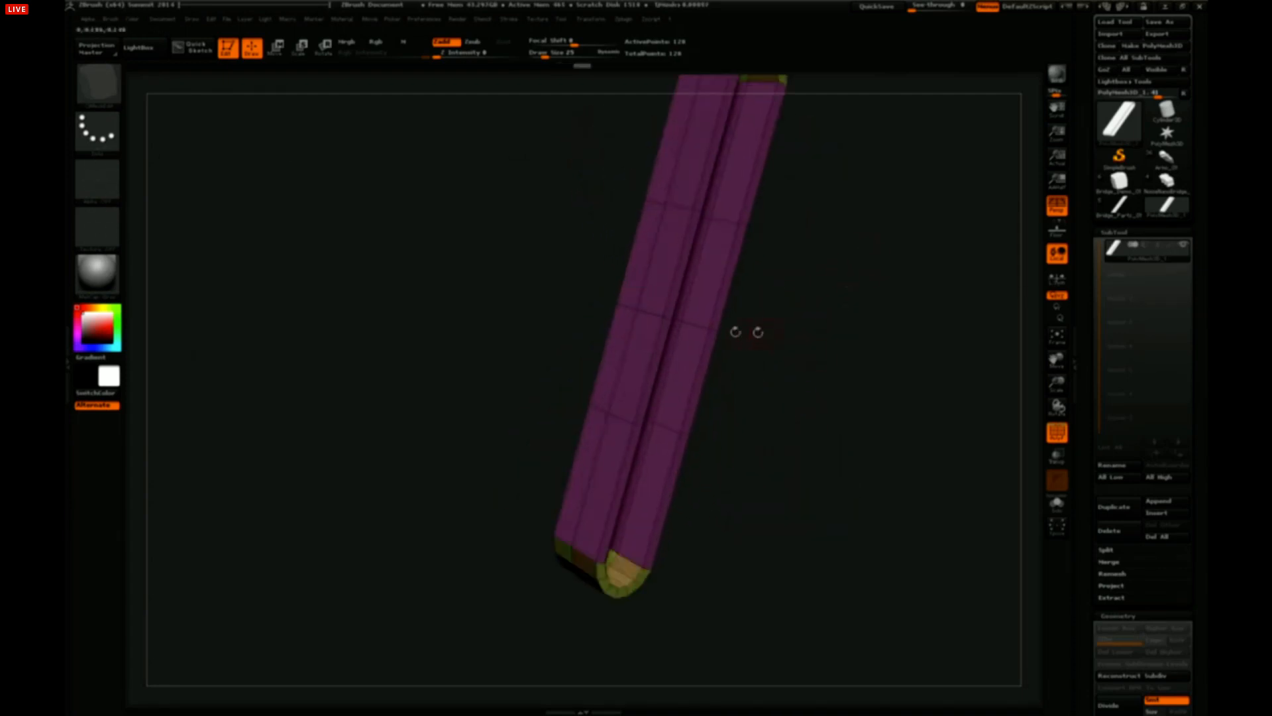
pyautogui.moveTo(656, 368); pyautogui.dragTo(656, 351)
pyautogui.keyDown('alt'); pyautogui.moveTo(802, 331); pyautogui.dragTo(694, 354); pyautogui.keyUp('alt')
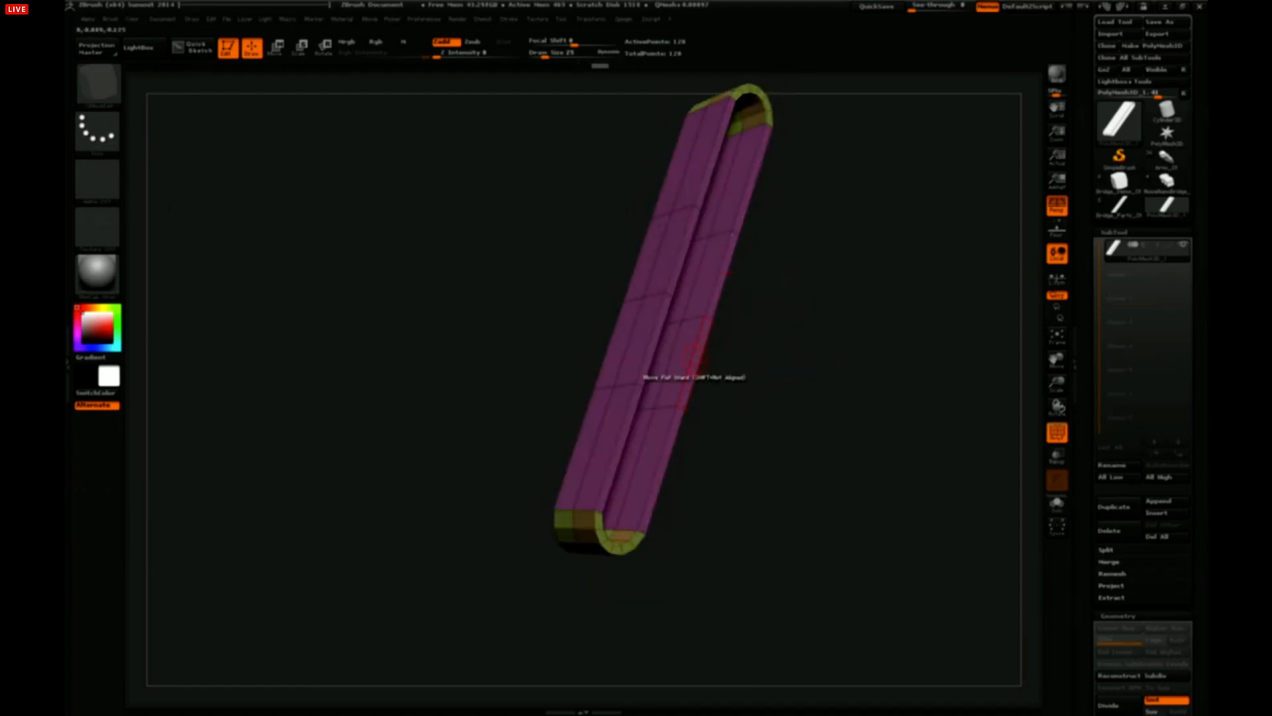
# Pull a second, separate loop out of the first loop's side face with QMesh on Flat Island, and extrude it into a band.
pyautogui.press('space')
pyautogui.click(689, 423)
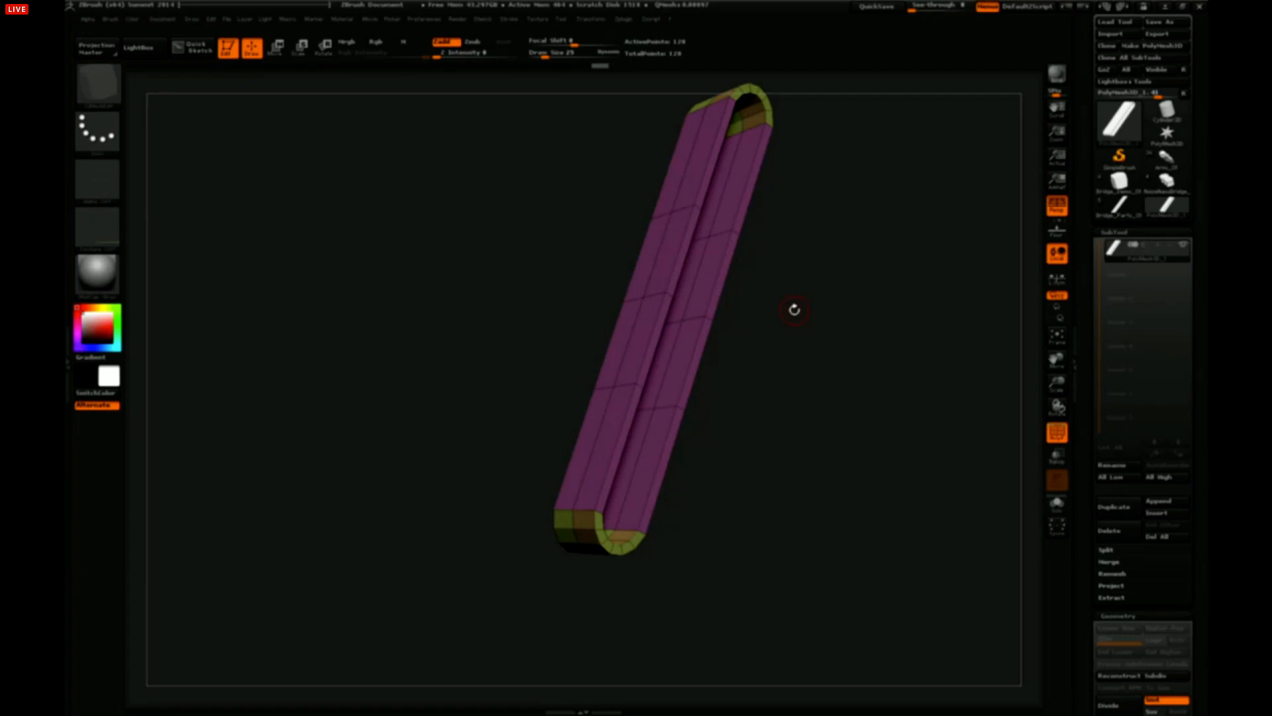
pyautogui.moveTo(810, 313); pyautogui.dragTo(750, 311)
pyautogui.press('space')
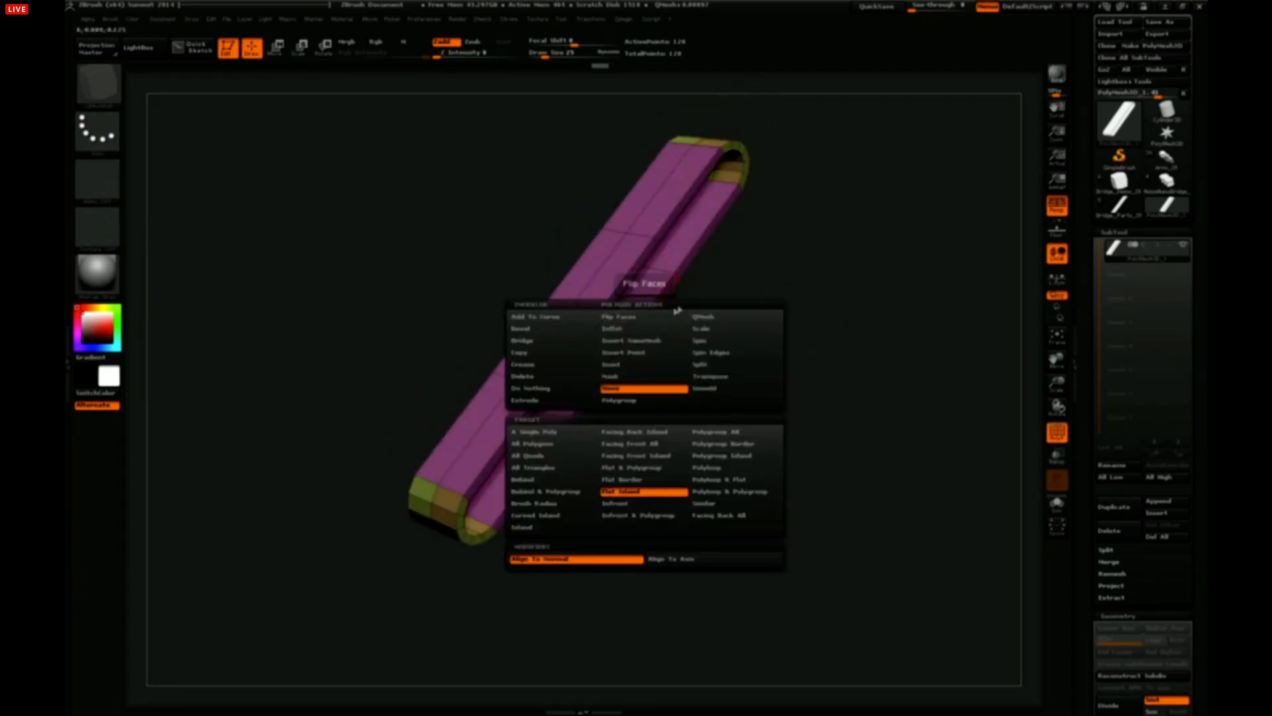
pyautogui.click(696, 324)
pyautogui.moveTo(646, 320); pyautogui.dragTo(805, 266)
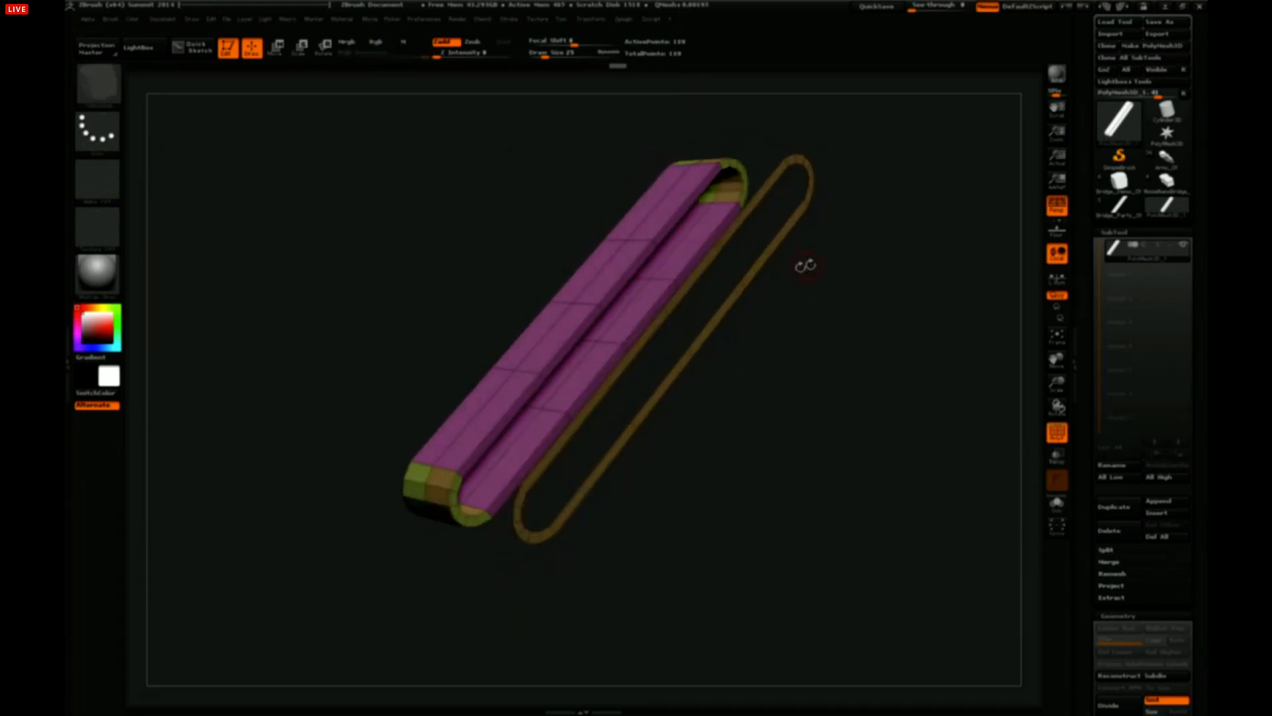
pyautogui.moveTo(727, 304); pyautogui.dragTo(772, 309)
pyautogui.moveTo(834, 291); pyautogui.dragTo(747, 336)
# Widen the second band by moving its outer side face with the Move polygon action on the Flat Island target.
pyautogui.press('space')
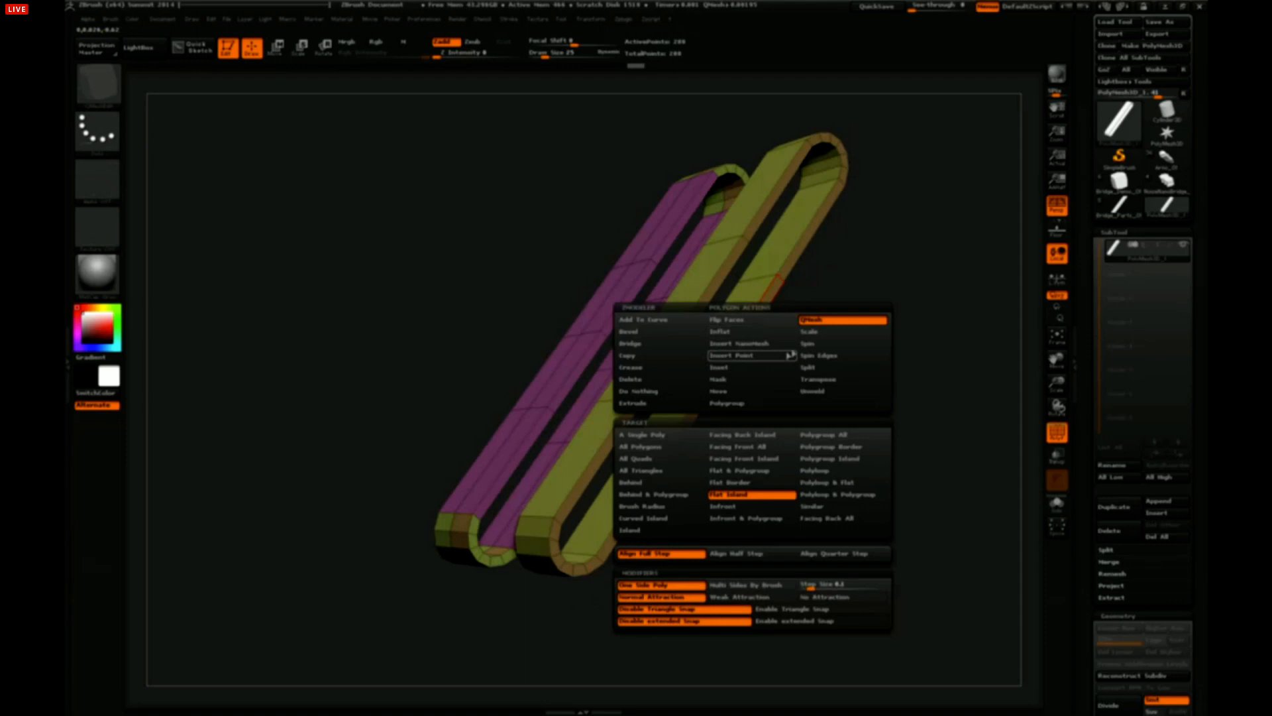
pyautogui.click(740, 404)
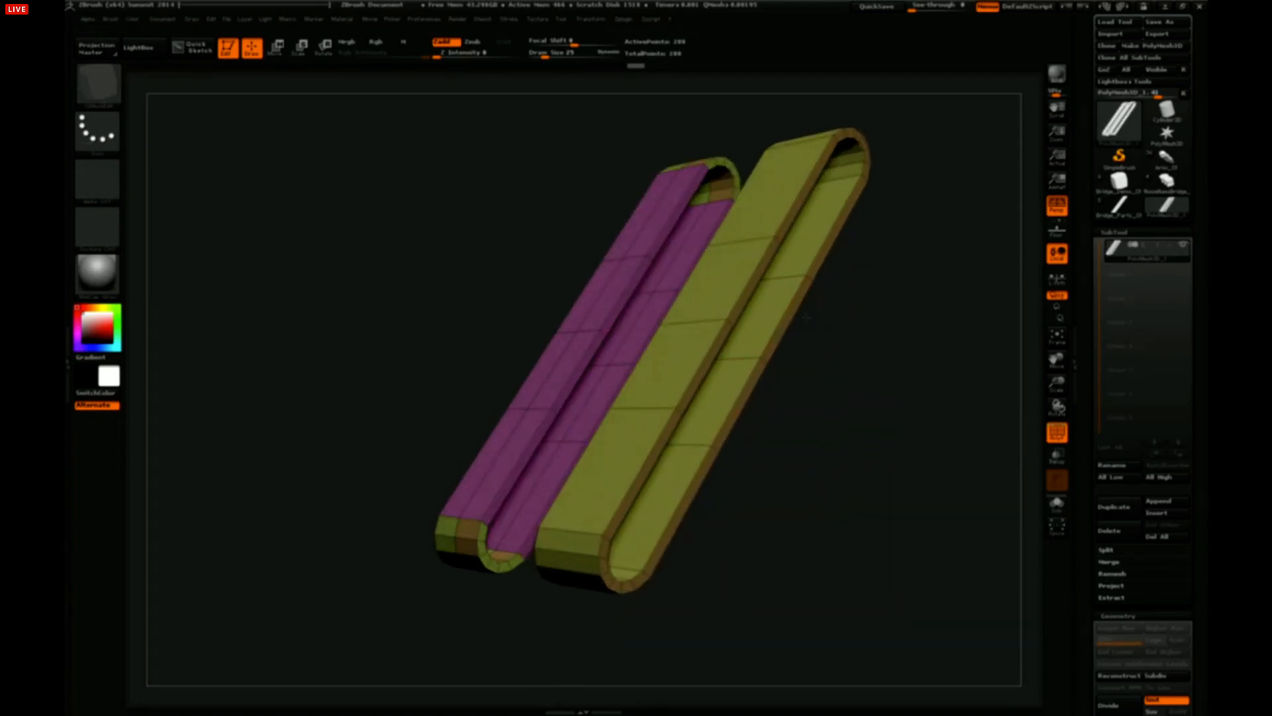
pyautogui.moveTo(829, 329); pyautogui.dragTo(903, 276)
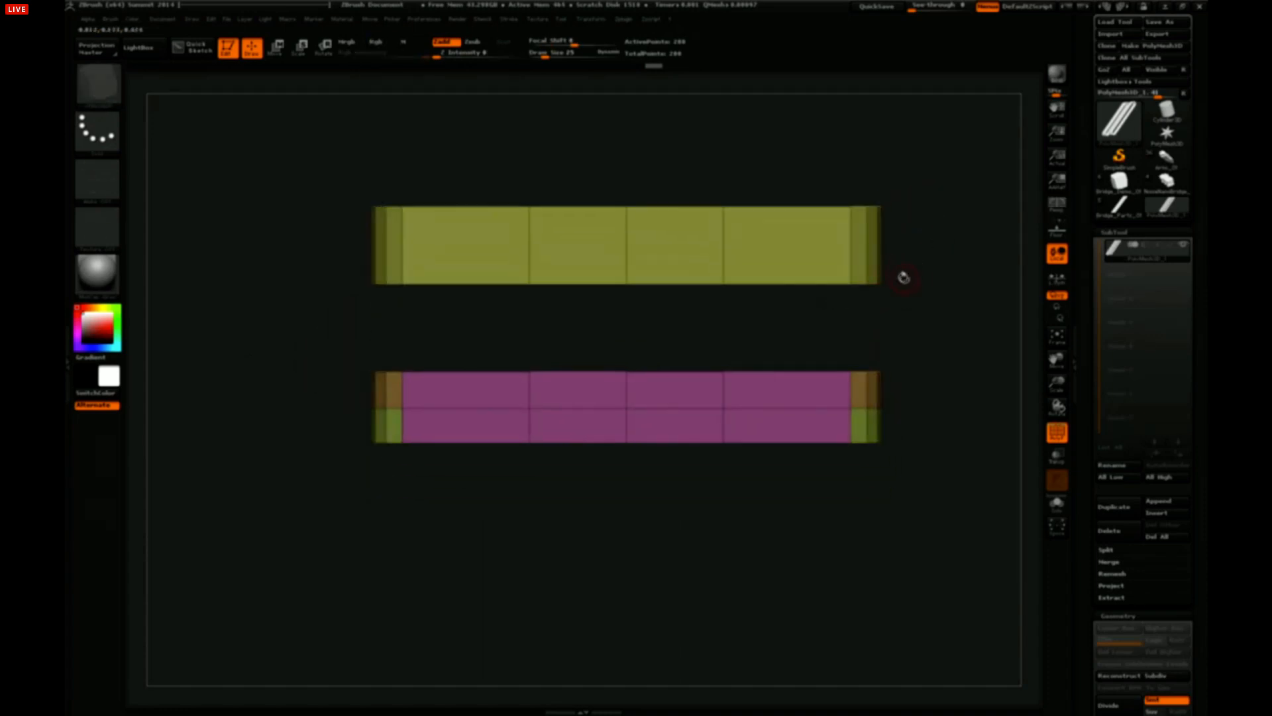
# Insert crosswise edge loops near both ends of the two bands with the Insert edge action.
pyautogui.press('space')
pyautogui.click(756, 293)
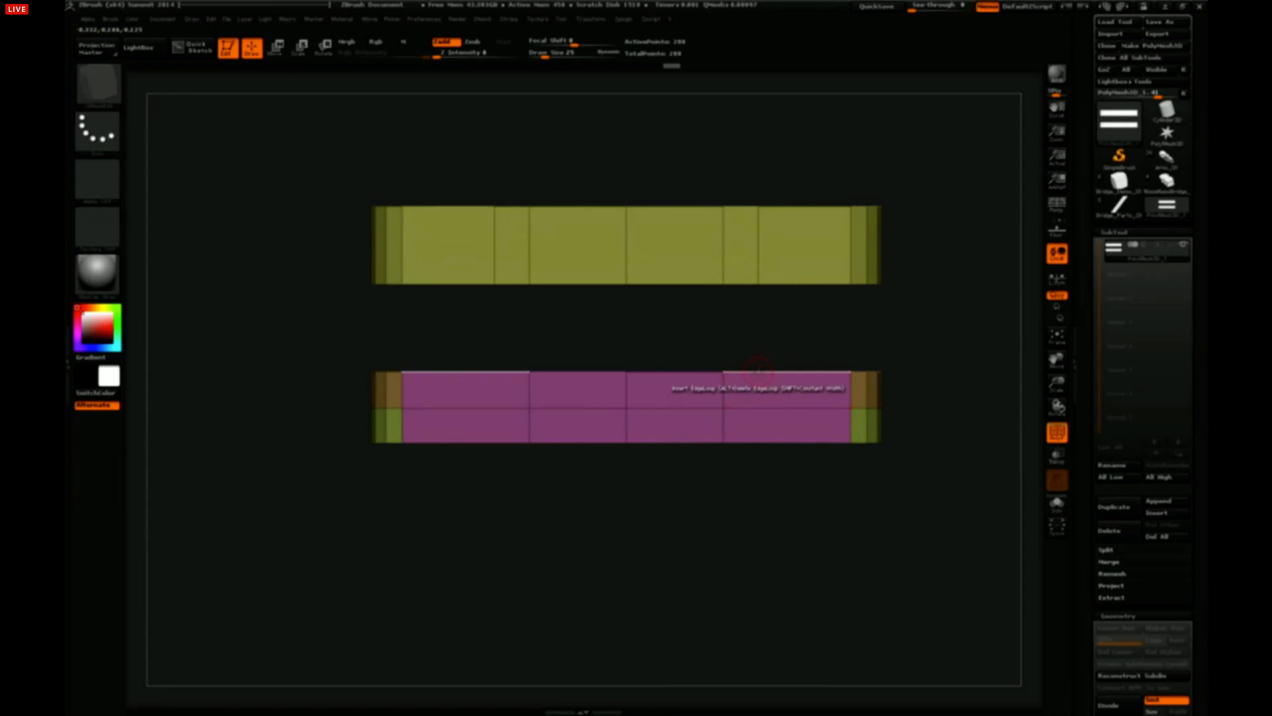
pyautogui.moveTo(903, 328); pyautogui.dragTo(875, 293)
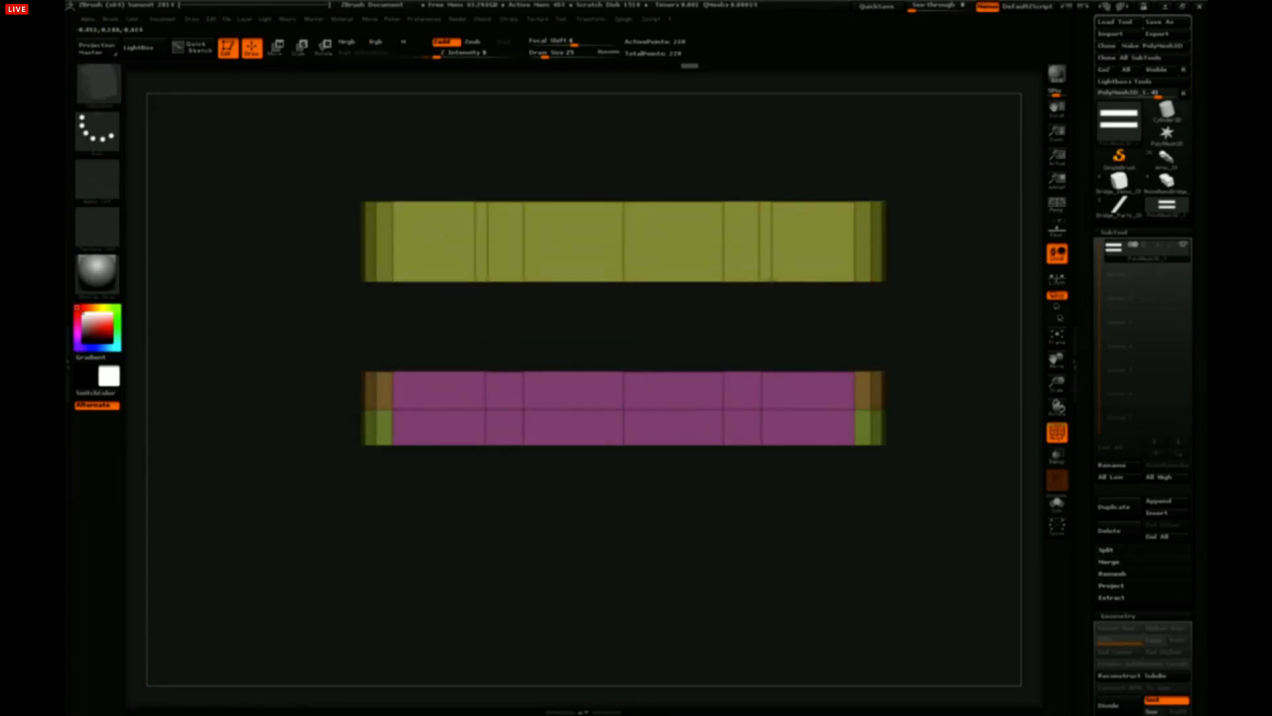
pyautogui.moveTo(832, 339); pyautogui.dragTo(840, 250)
pyautogui.moveTo(891, 271); pyautogui.dragTo(719, 336)
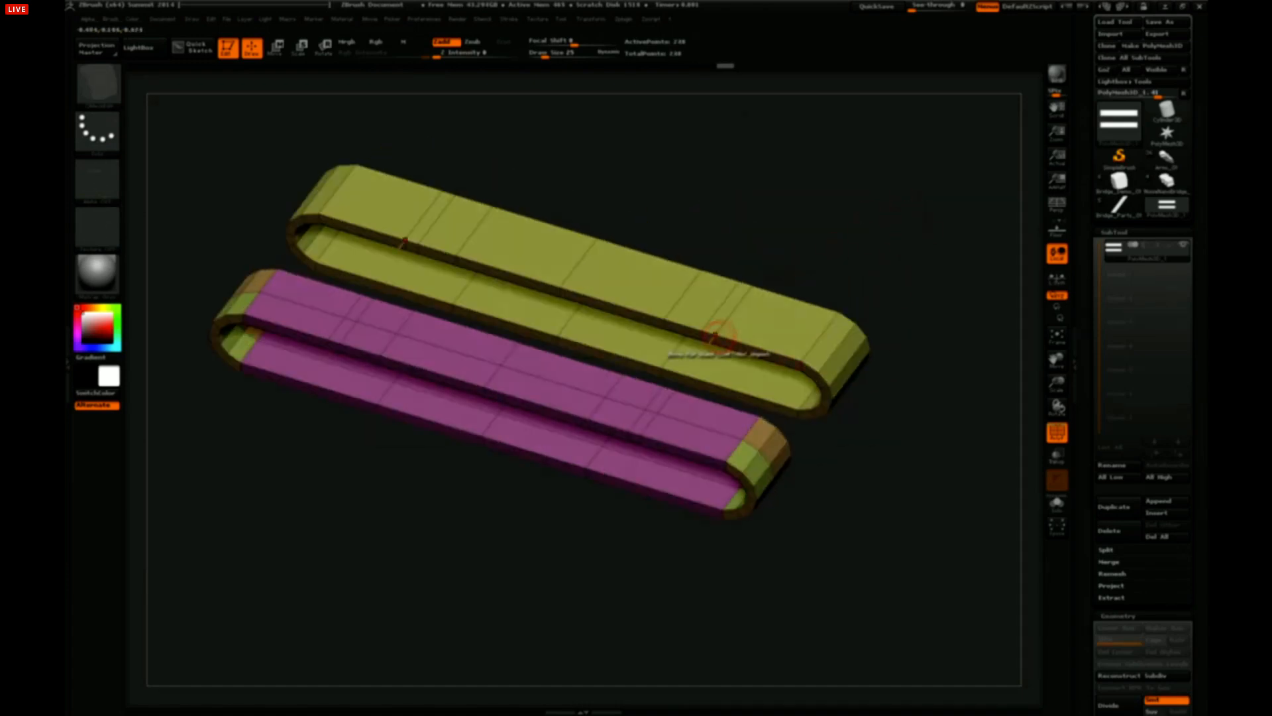
pyautogui.moveTo(856, 249); pyautogui.dragTo(844, 244)
# Connect the two bands with a central panel and two thin bars using the QMesh polygon action on A Single Poly.
pyautogui.press('space')
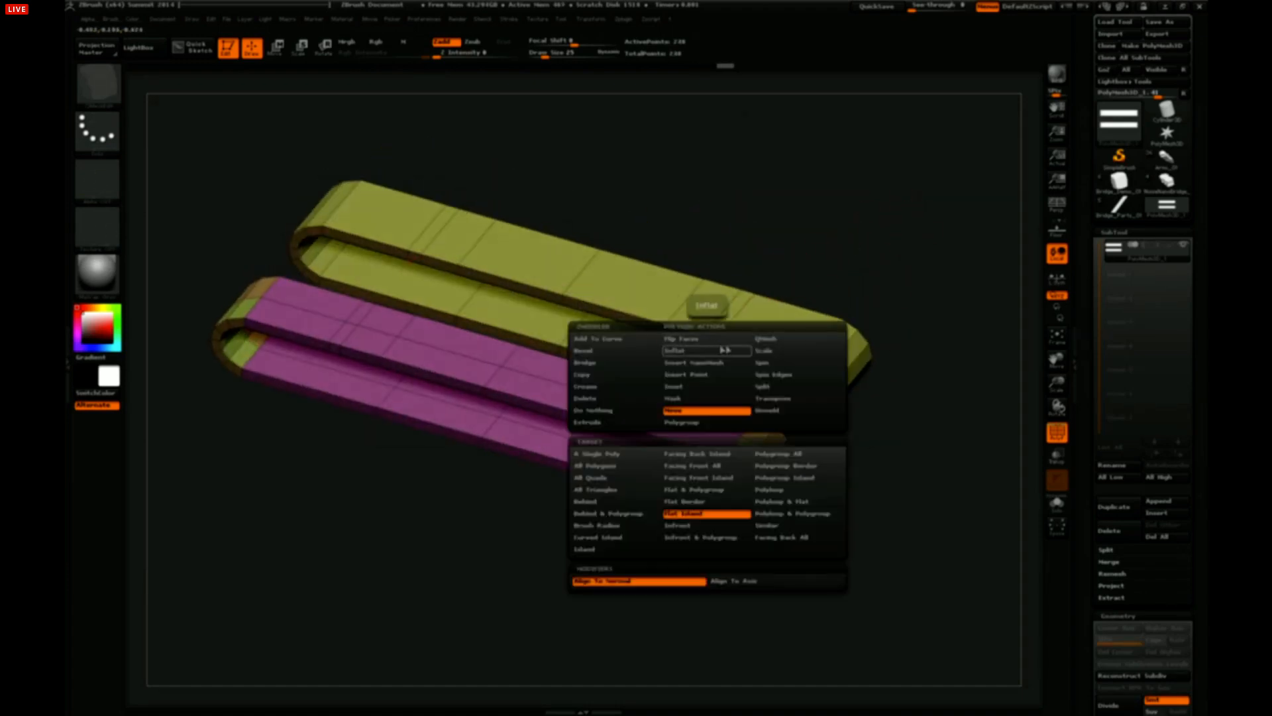
pyautogui.click(759, 350)
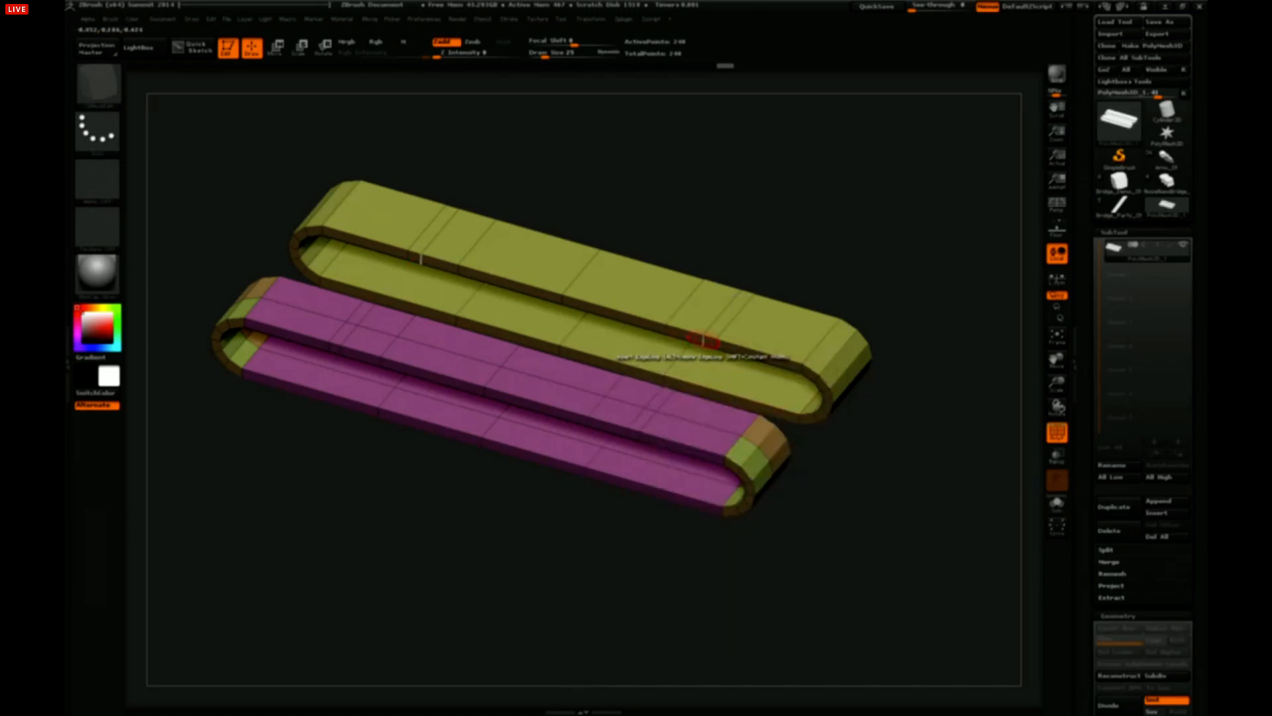
pyautogui.press('space')
pyautogui.click(583, 454)
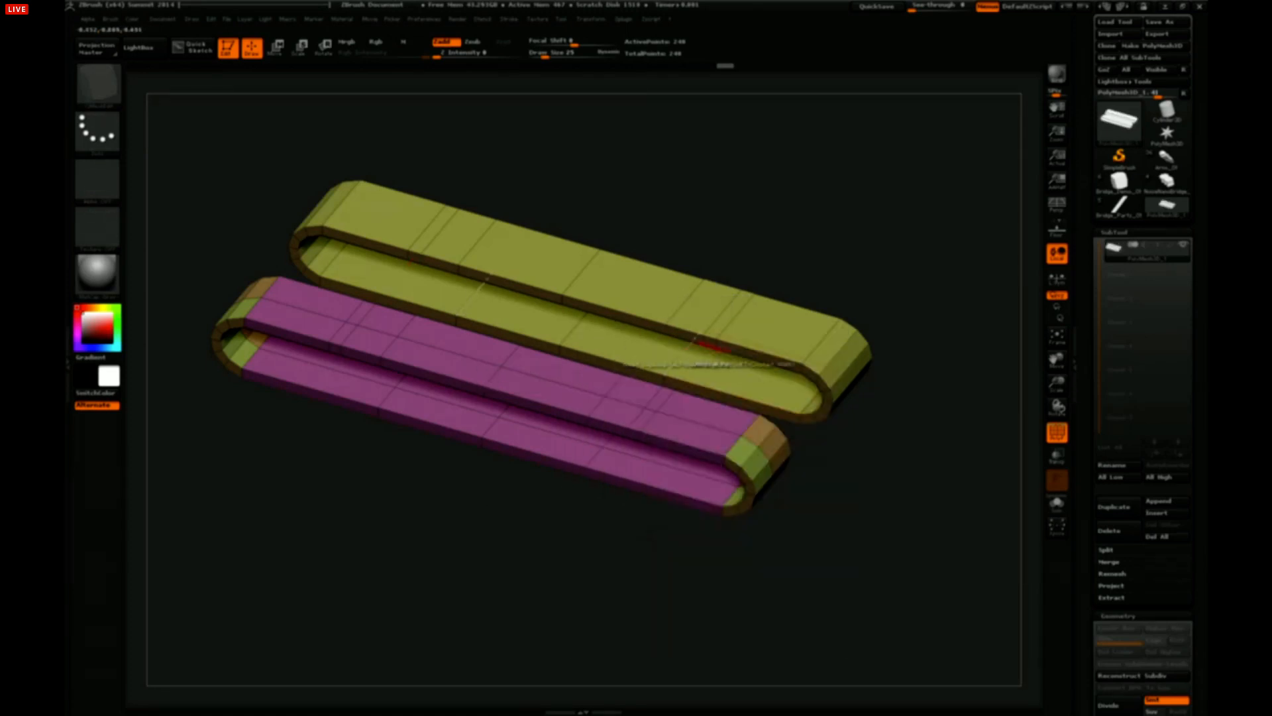
pyautogui.keyDown('alt'); pyautogui.moveTo(798, 283); pyautogui.dragTo(839, 243); pyautogui.keyUp('alt')
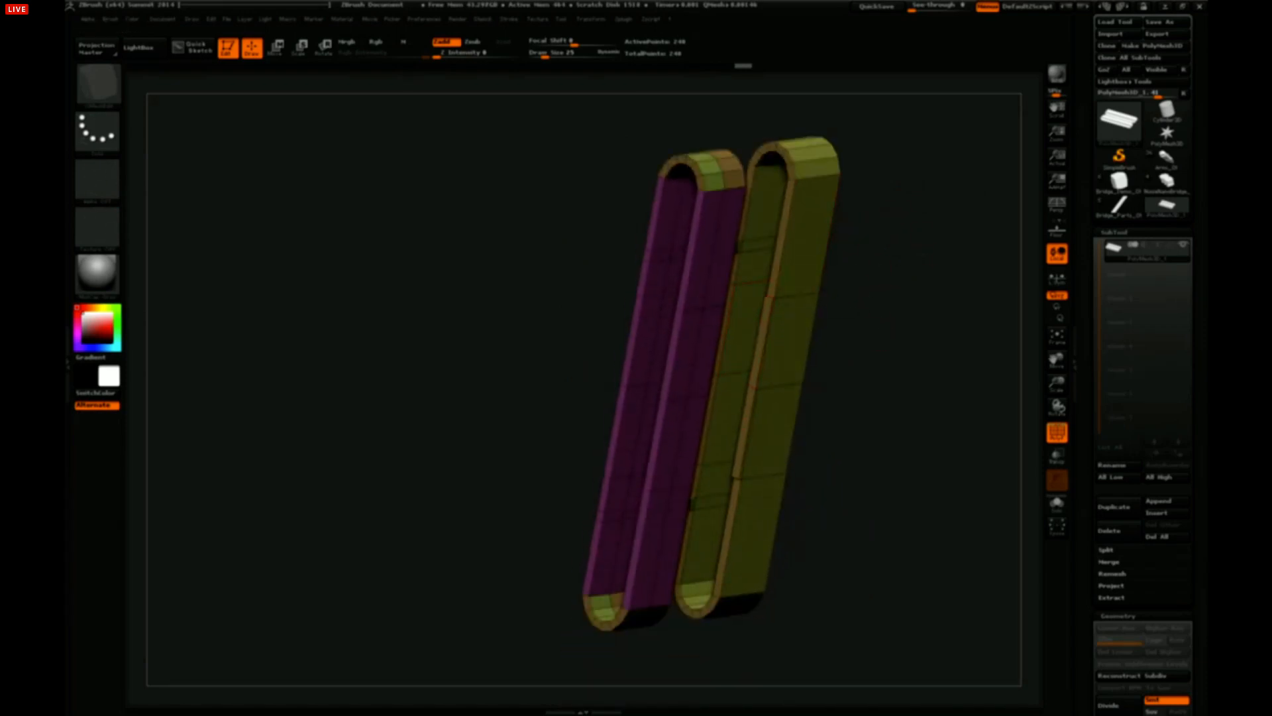
# Insert a lengthwise edge loop along the middle of the yellow band and more crosswise edge loops near the ends of both bands.
pyautogui.moveTo(872, 327); pyautogui.dragTo(799, 321)
pyautogui.click(777, 319)
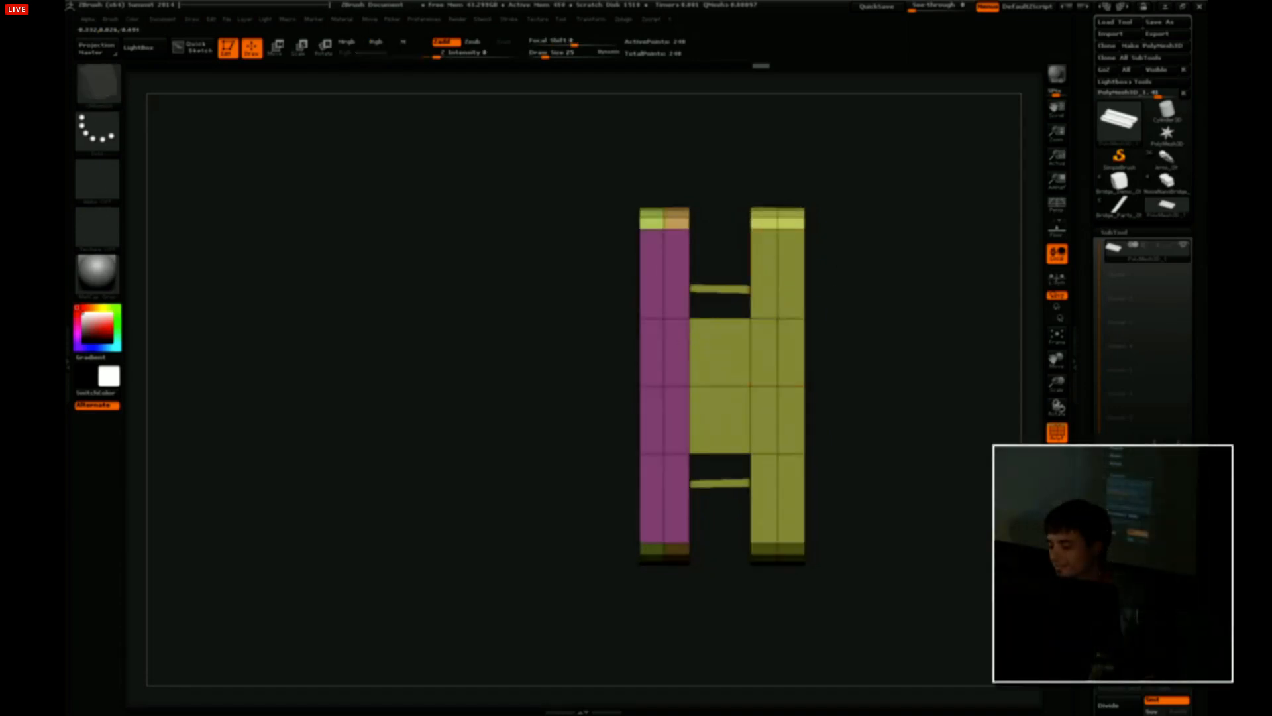
pyautogui.moveTo(825, 424); pyautogui.dragTo(898, 302)
pyautogui.moveTo(850, 362); pyautogui.dragTo(793, 285)
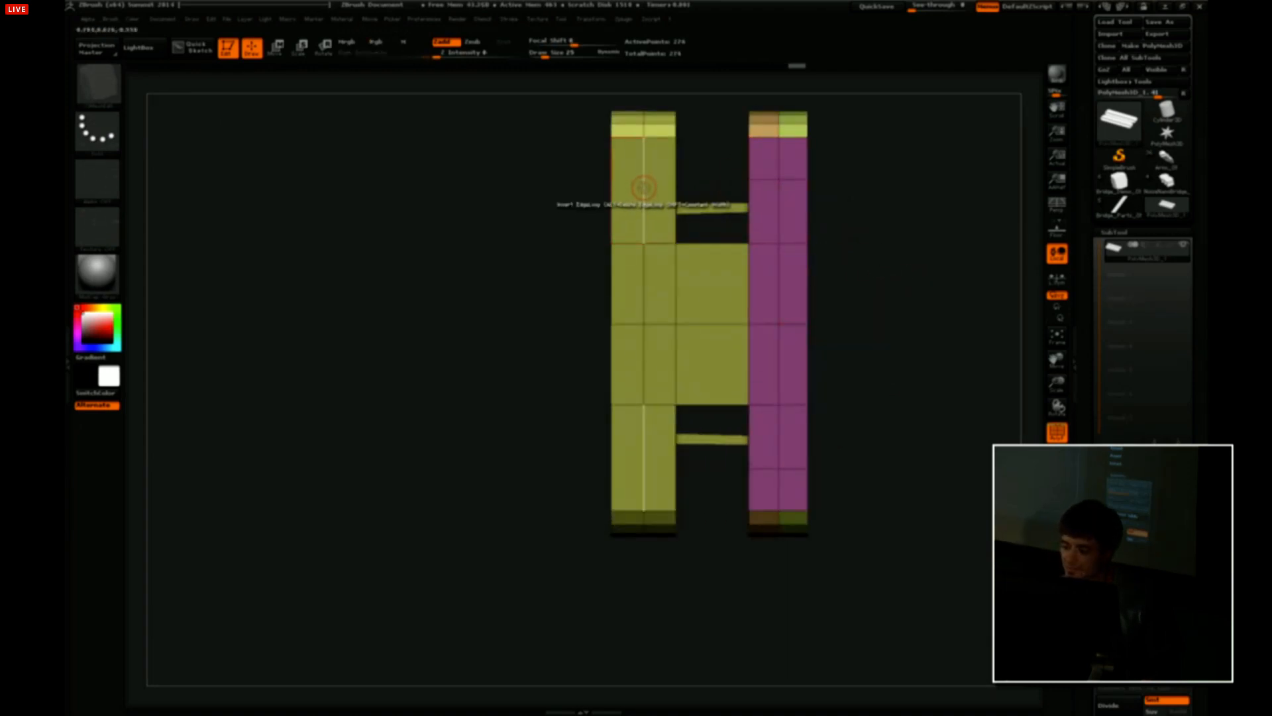
pyautogui.moveTo(855, 229); pyautogui.dragTo(862, 291)
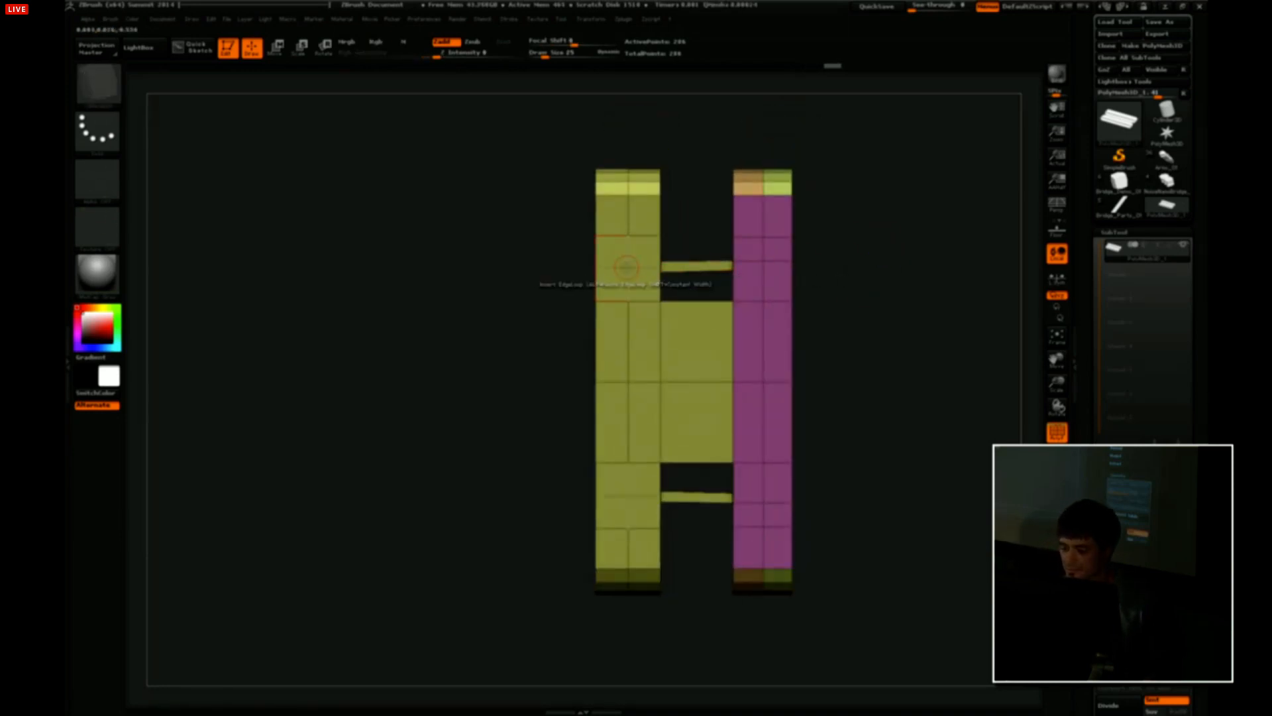
pyautogui.moveTo(801, 218); pyautogui.dragTo(852, 233)
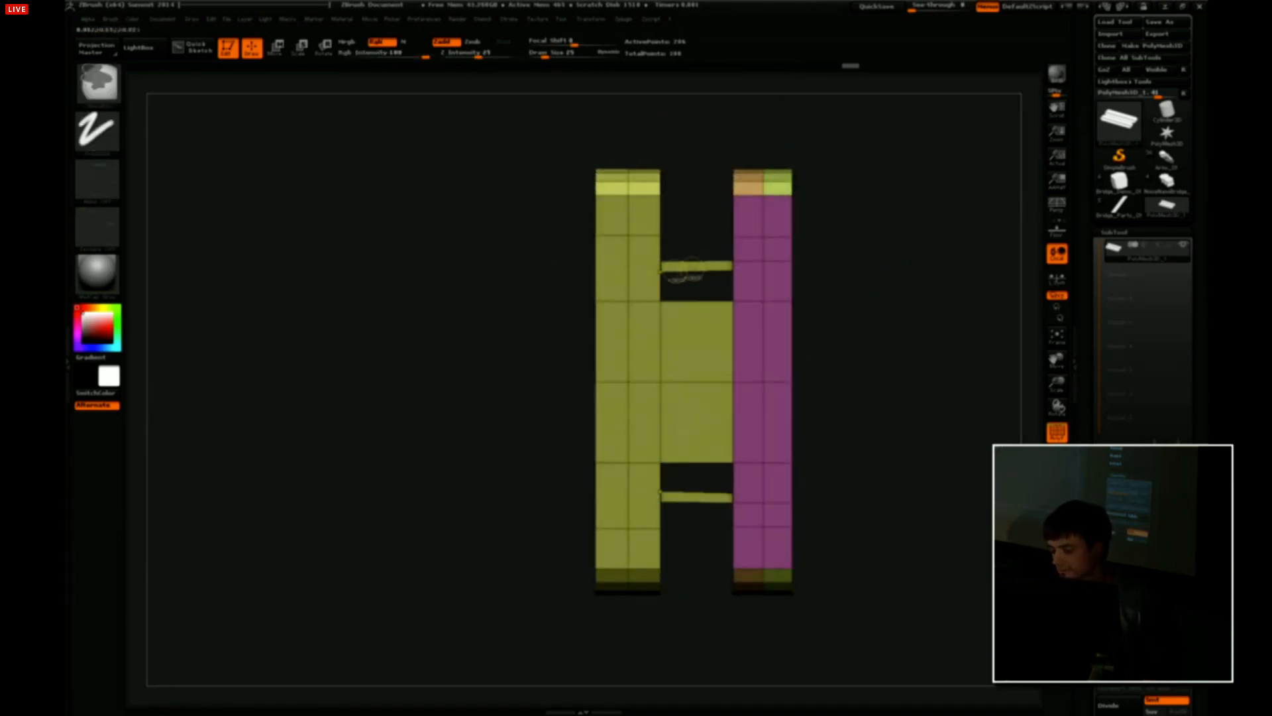
pyautogui.hotkey('ctrl', 'z')
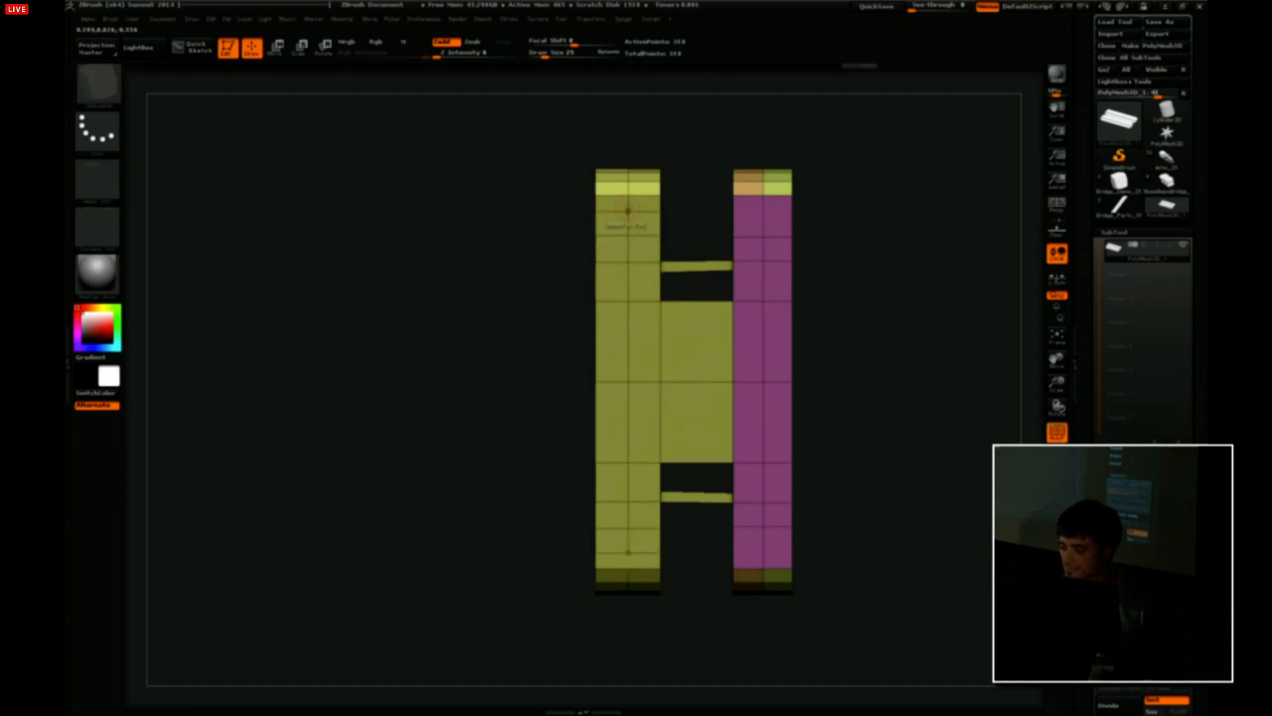
# Create octagonal faces around the center points near both ends of each band.
pyautogui.moveTo(801, 224)
pyautogui.mouseDown()
pyautogui.moveTo(861, 233)
pyautogui.moveTo(796, 241)
pyautogui.mouseUp()
pyautogui.press('space')
pyautogui.click(829, 249)
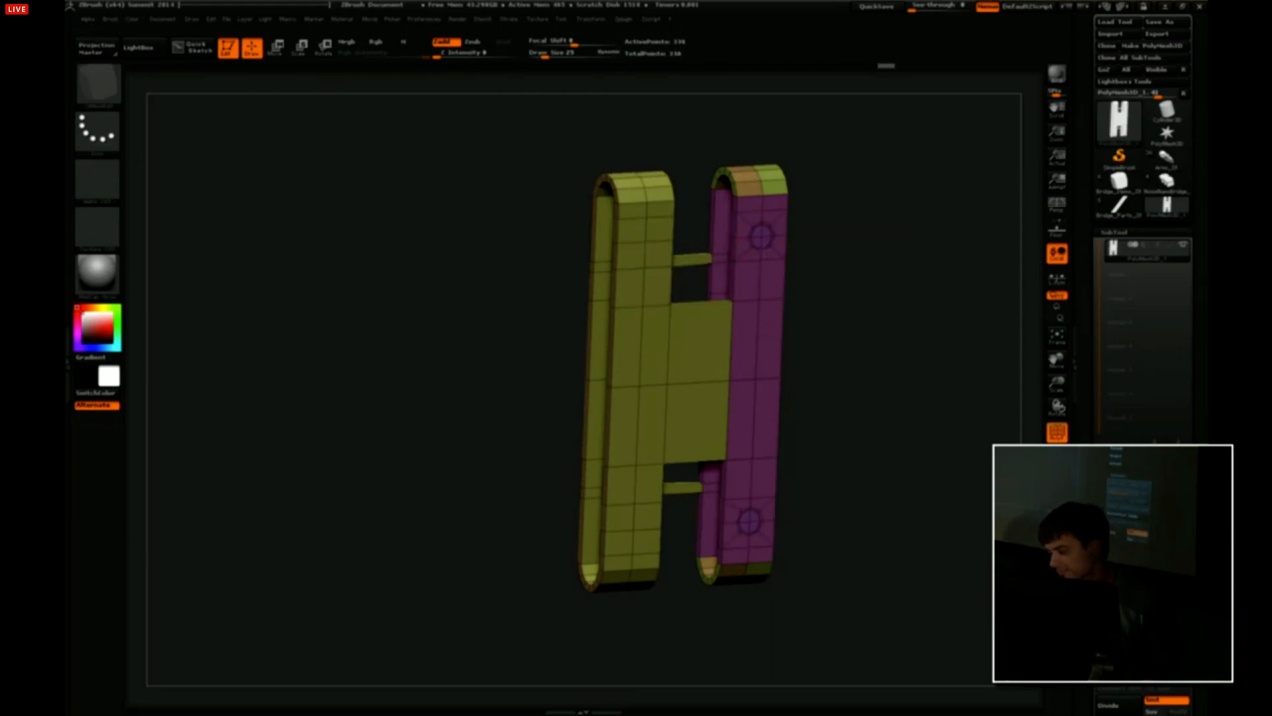
pyautogui.moveTo(873, 248)
pyautogui.mouseDown()
pyautogui.moveTo(822, 248)
pyautogui.moveTo(878, 247)
pyautogui.mouseUp()
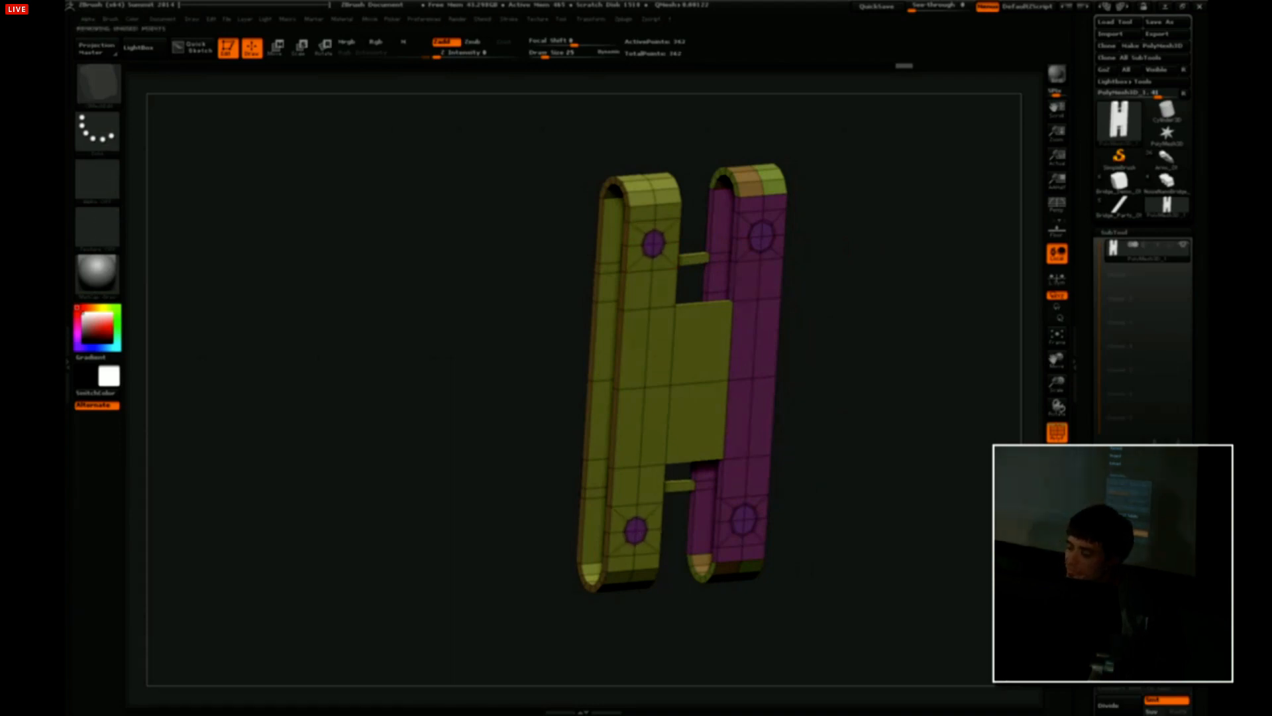
pyautogui.keyDown('alt'); pyautogui.moveTo(865, 297); pyautogui.dragTo(855, 392); pyautogui.keyUp('alt')
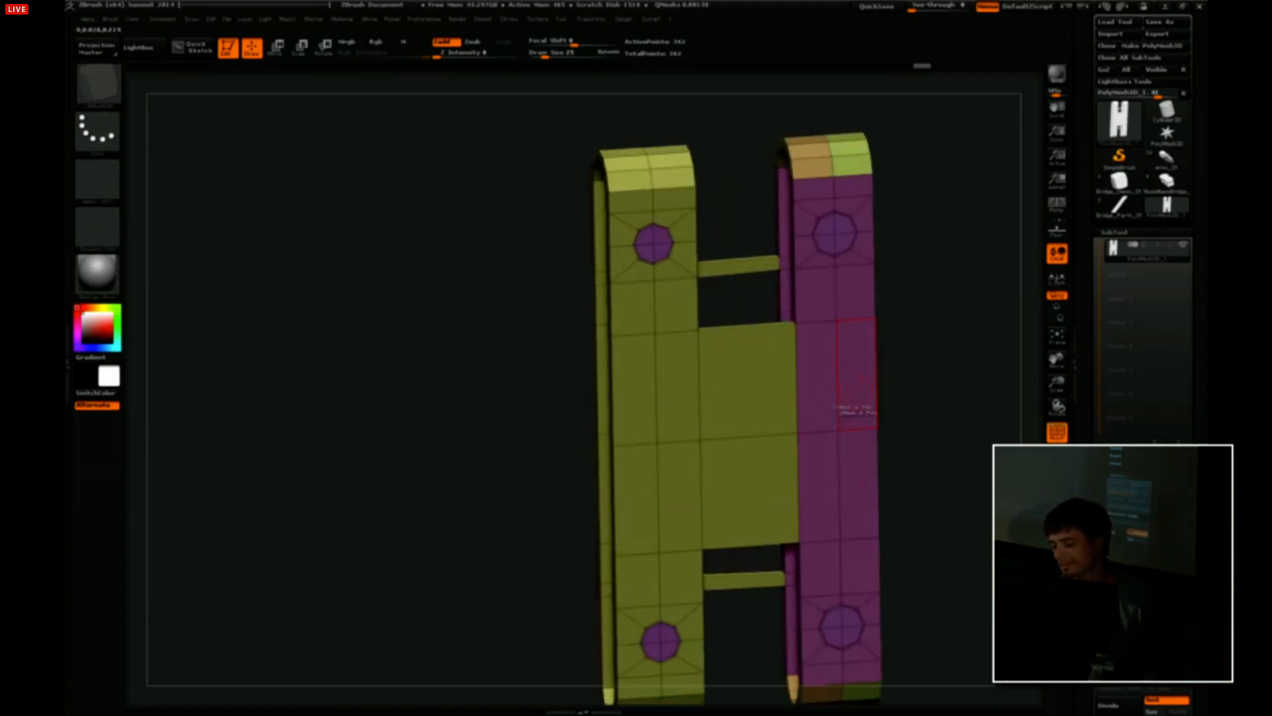
pyautogui.hotkey('ctrl', 'z')
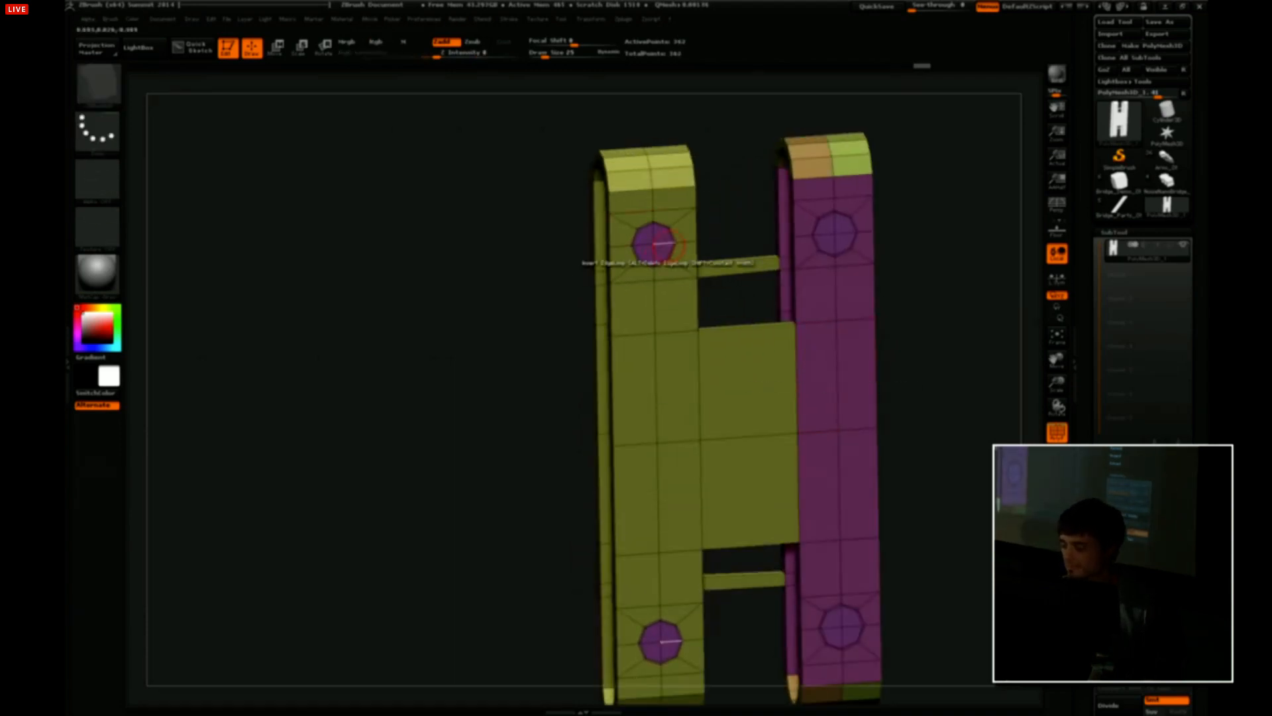
# Extrude the octagonal faces near both ends of the two bands into long posts.
pyautogui.keyDown('alt'); pyautogui.moveTo(938, 249); pyautogui.dragTo(928, 306); pyautogui.keyUp('alt')
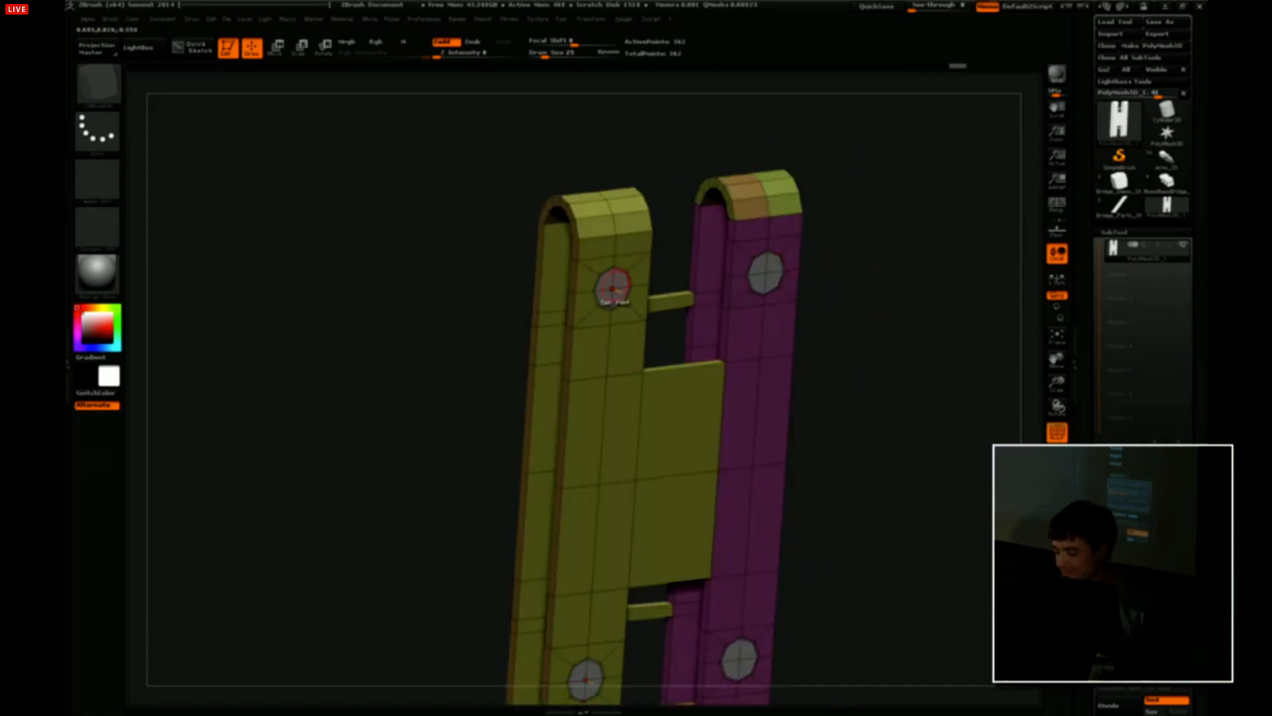
pyautogui.moveTo(669, 276); pyautogui.dragTo(875, 333)
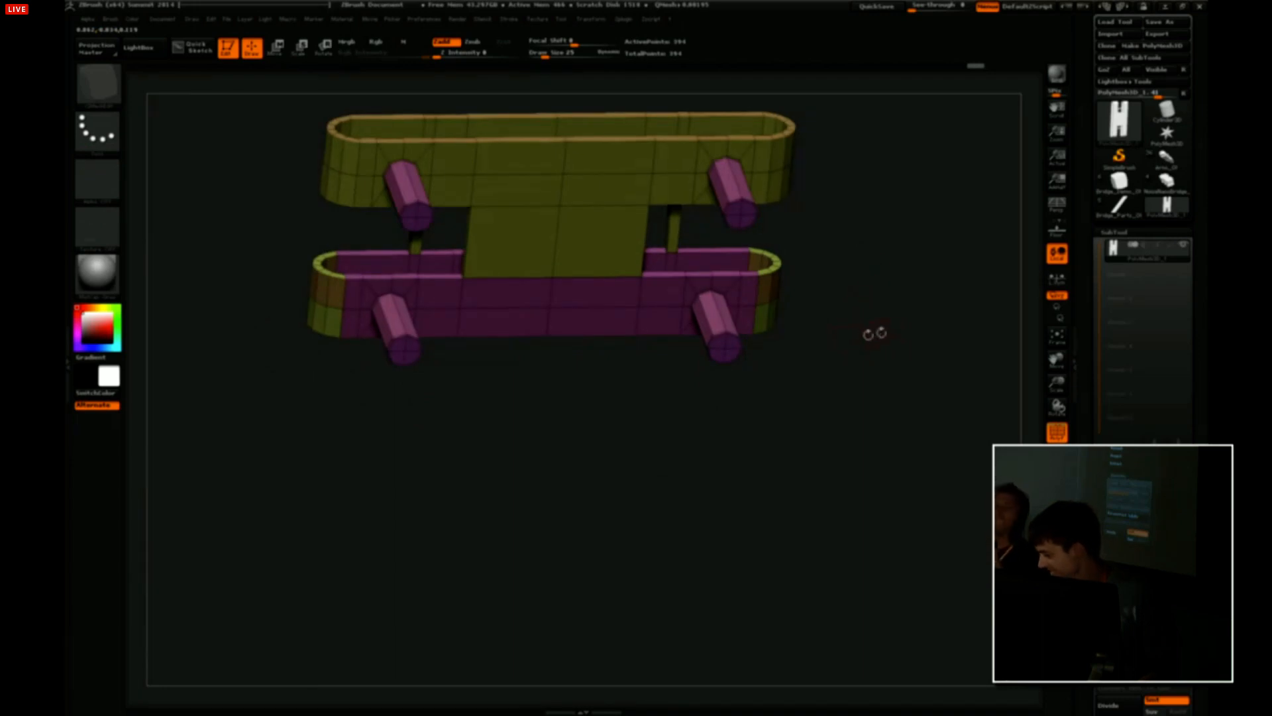
# Enable Dynamic Subdivide and crease the model's hard edges, checking the smoothed shape without the polyframe.
pyautogui.moveTo(1087, 424); pyautogui.dragTo(1095, 298)
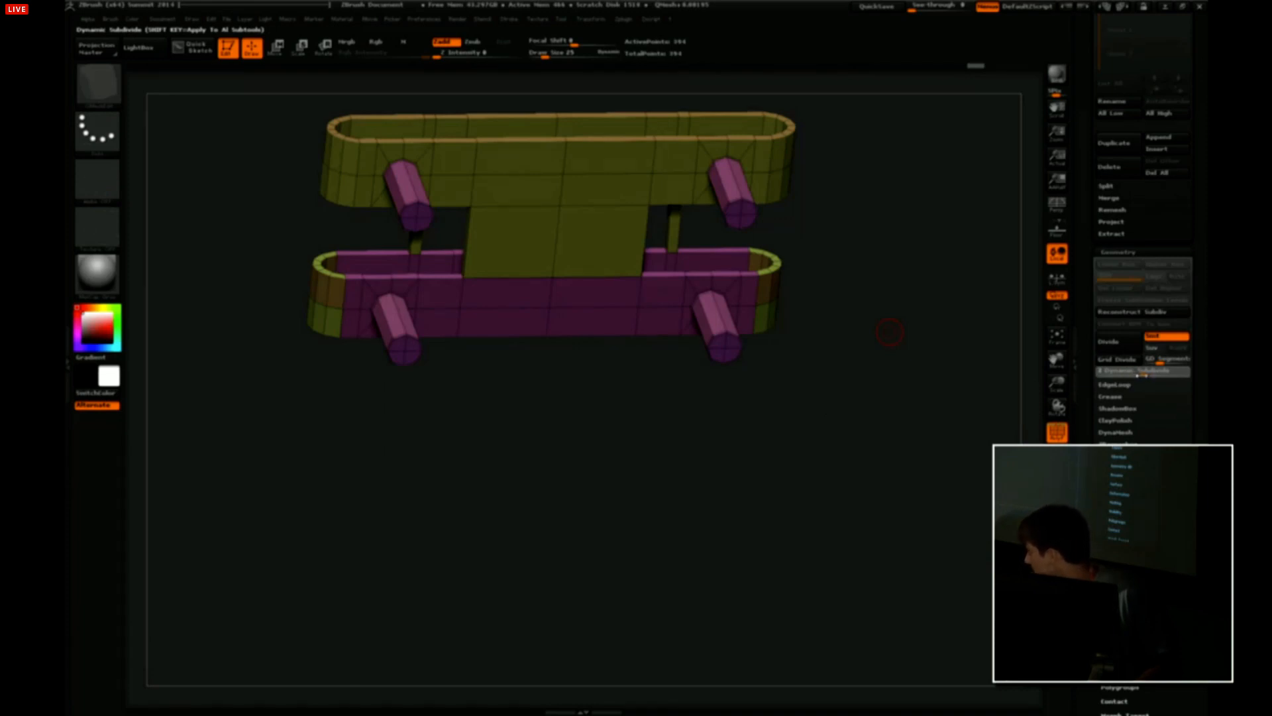
pyautogui.click(1145, 373)
pyautogui.moveTo(865, 296); pyautogui.dragTo(861, 364)
pyautogui.click(1110, 397)
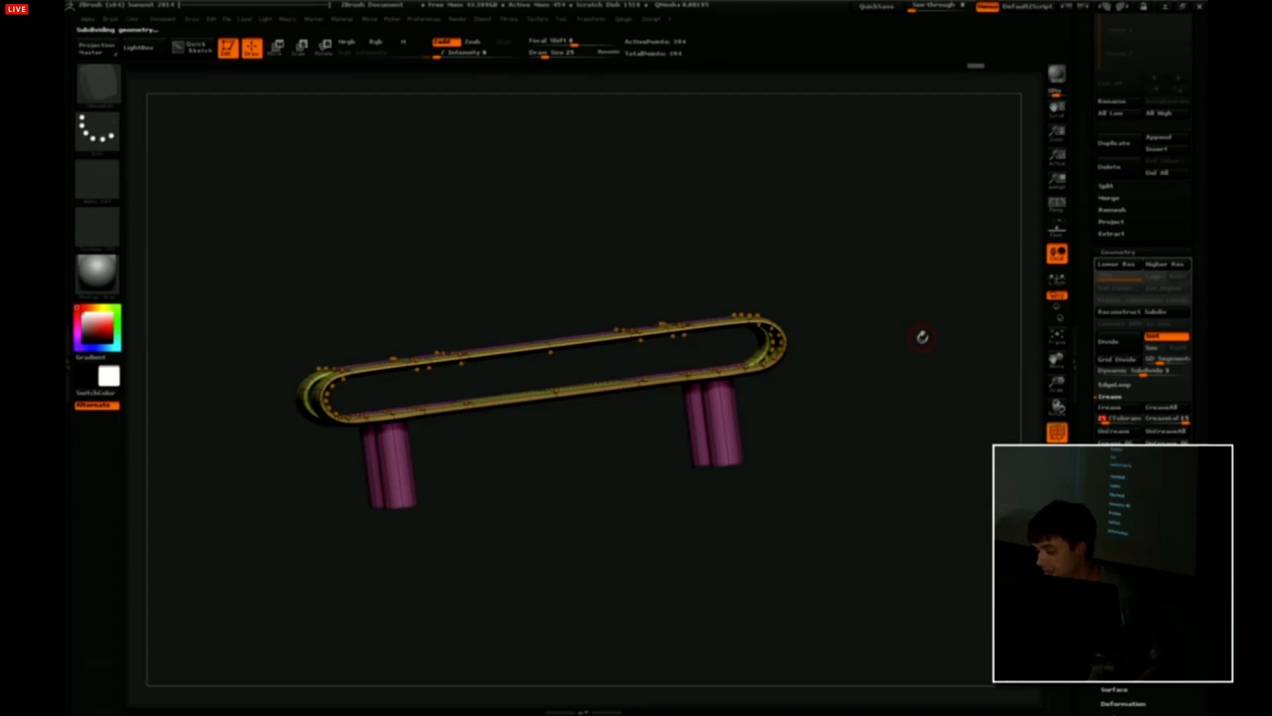
pyautogui.moveTo(922, 337); pyautogui.dragTo(978, 350)
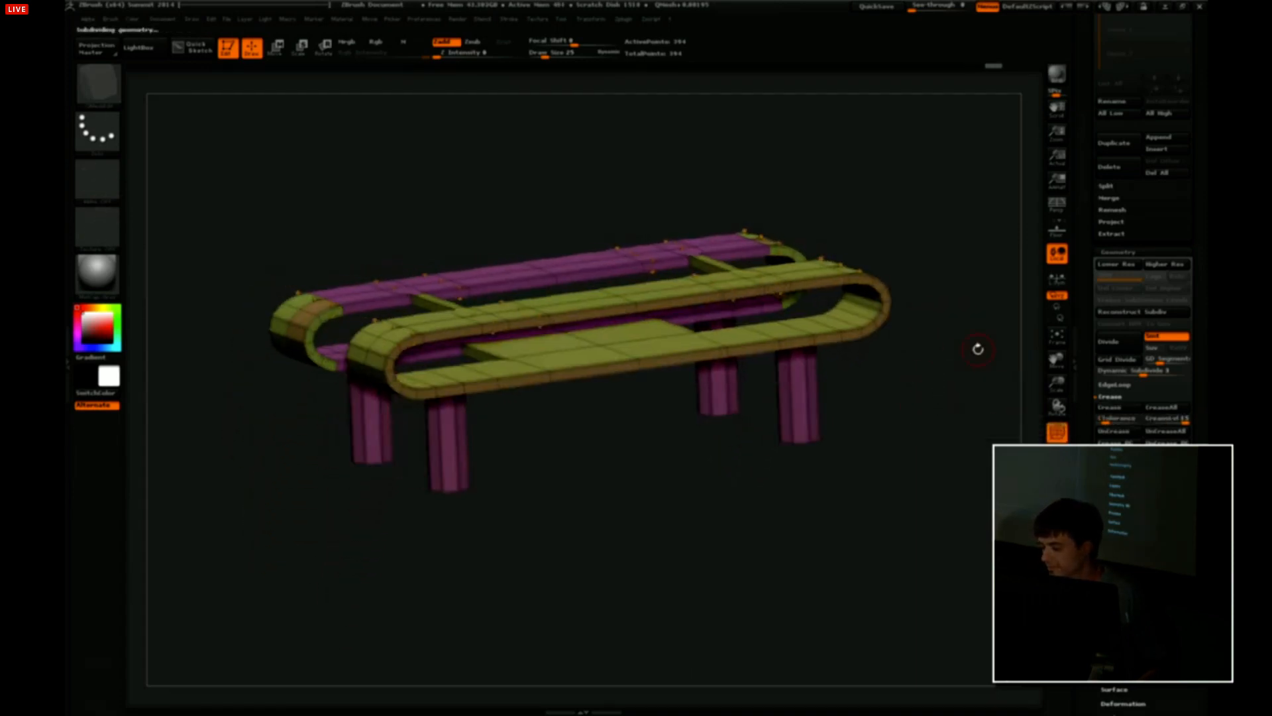
pyautogui.click(1056, 437)
pyautogui.moveTo(986, 404)
pyautogui.mouseDown()
pyautogui.moveTo(974, 361)
pyautogui.moveTo(954, 405)
pyautogui.moveTo(969, 312)
pyautogui.moveTo(941, 420)
pyautogui.moveTo(970, 392)
pyautogui.mouseUp()
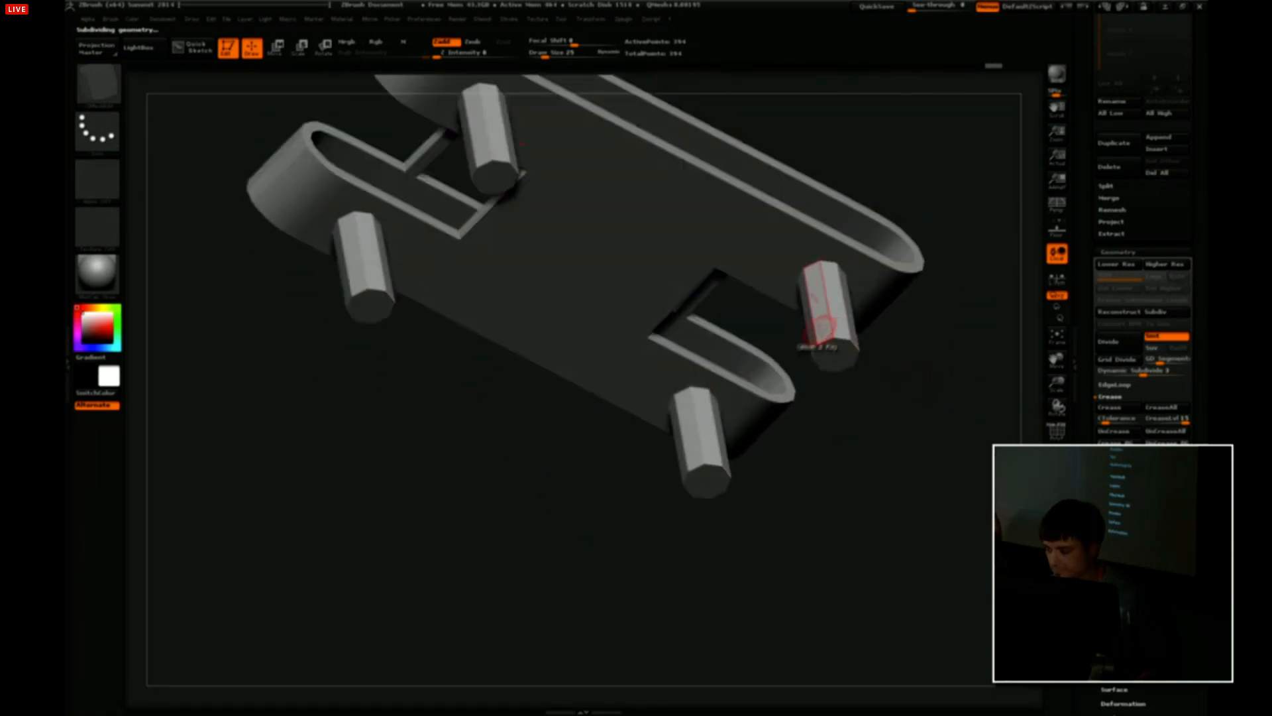
# Uncrease the lengthwise edges of the posts using the Crease action with the EdgeLoop target, so the posts become round.
pyautogui.click(1057, 434)
pyautogui.press('space')
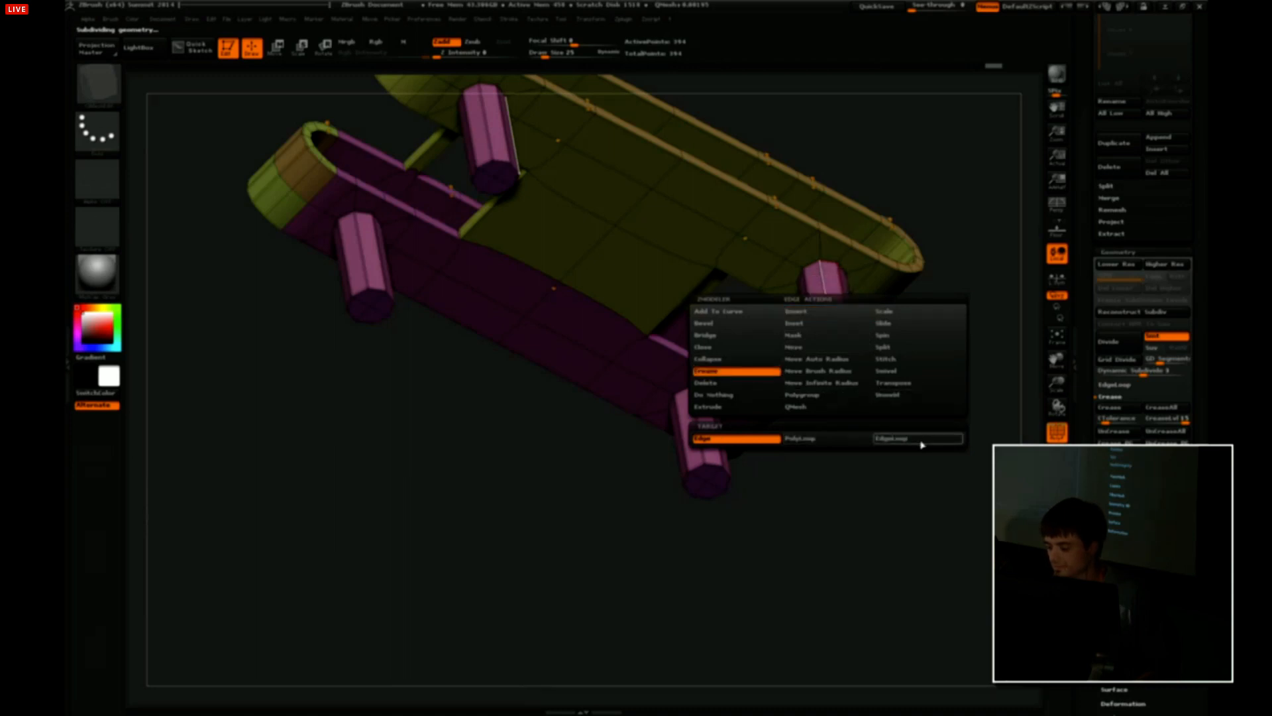
pyautogui.click(920, 439)
pyautogui.moveTo(831, 346); pyautogui.dragTo(604, 430)
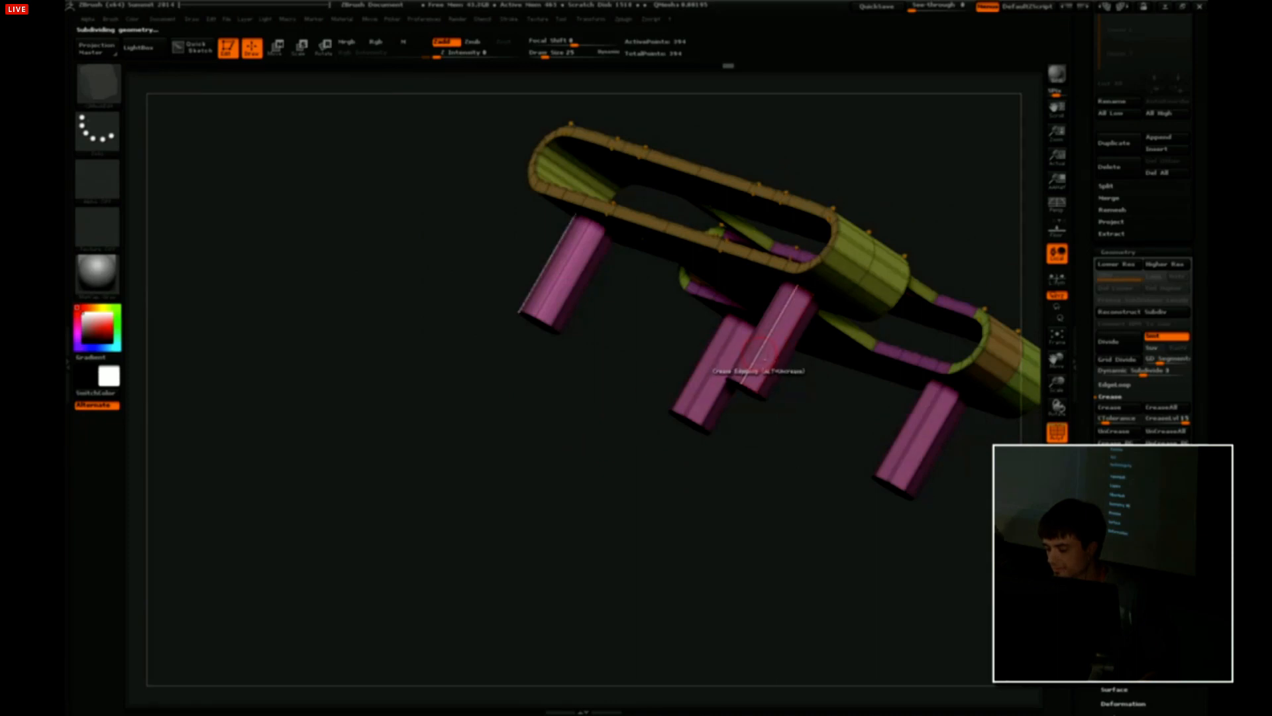
pyautogui.moveTo(813, 398); pyautogui.dragTo(745, 396)
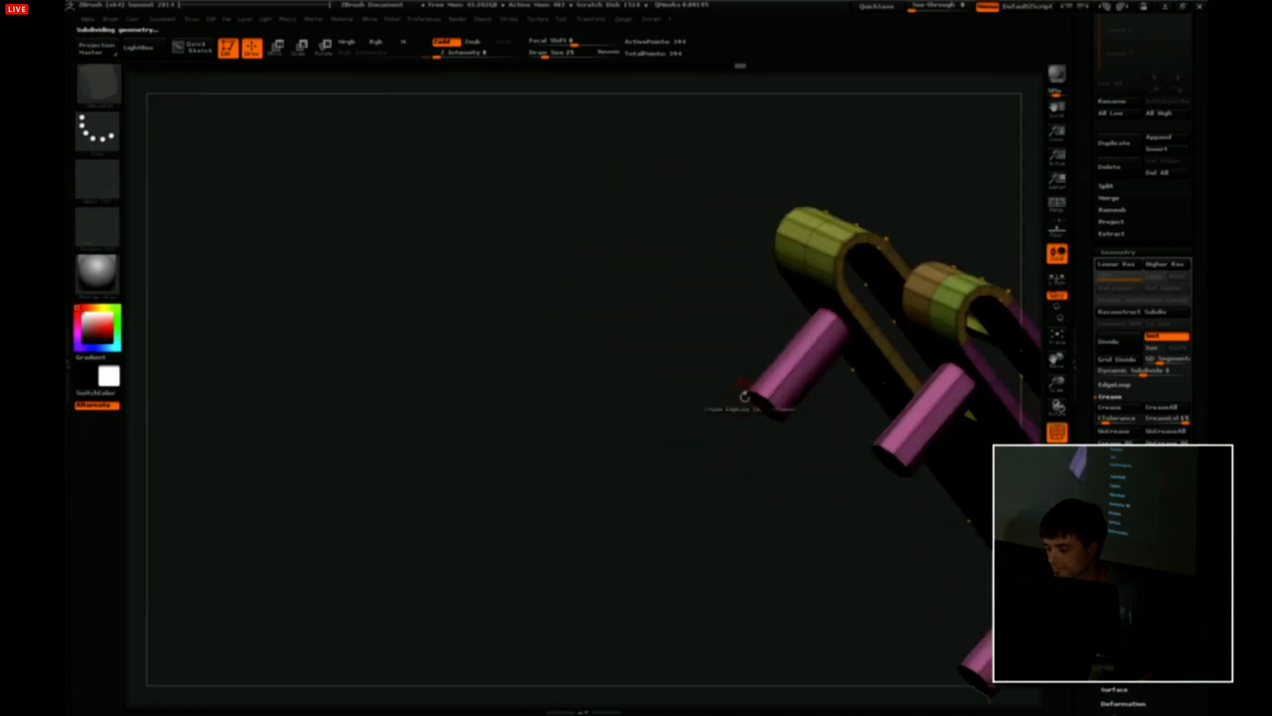
pyautogui.moveTo(617, 420); pyautogui.dragTo(899, 436)
pyautogui.click(1057, 437)
pyautogui.keyDown('alt'); pyautogui.moveTo(994, 397); pyautogui.dragTo(724, 454); pyautogui.keyUp('alt')
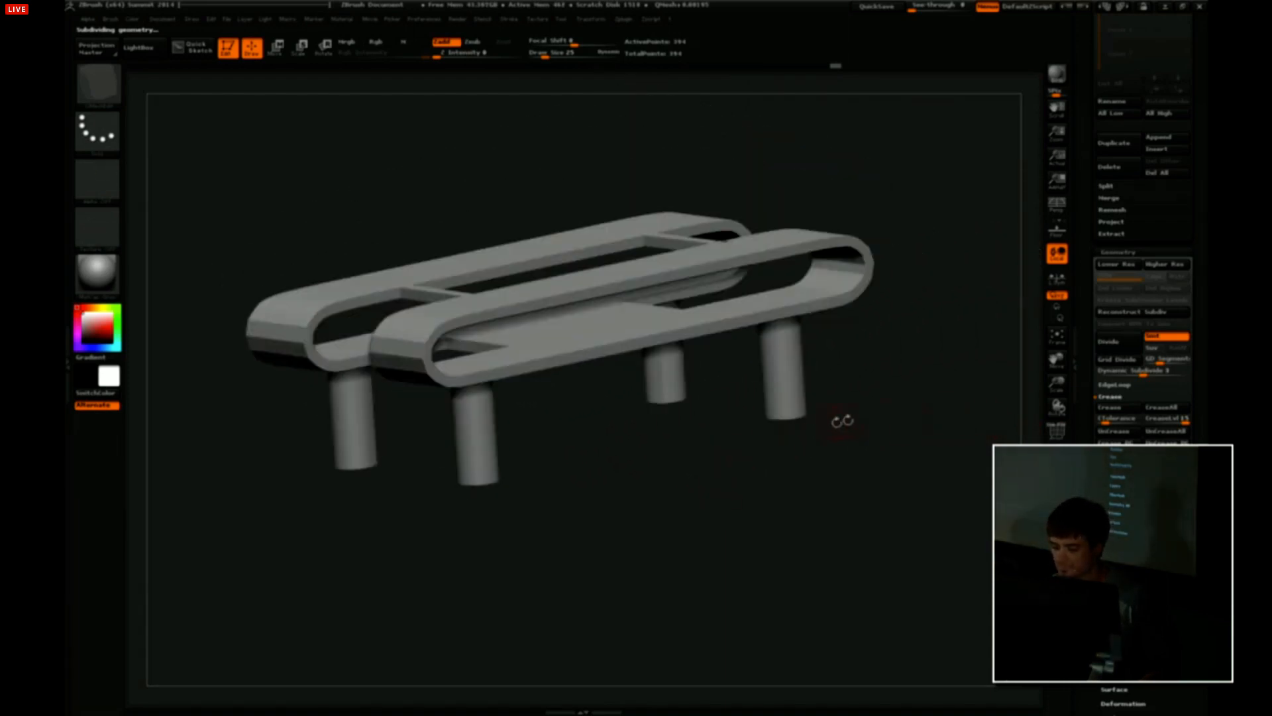
# Uncrease the crosswise edge loops on the curved ends of both bands to round them, and switch on perspective.
pyautogui.moveTo(842, 420); pyautogui.dragTo(547, 367)
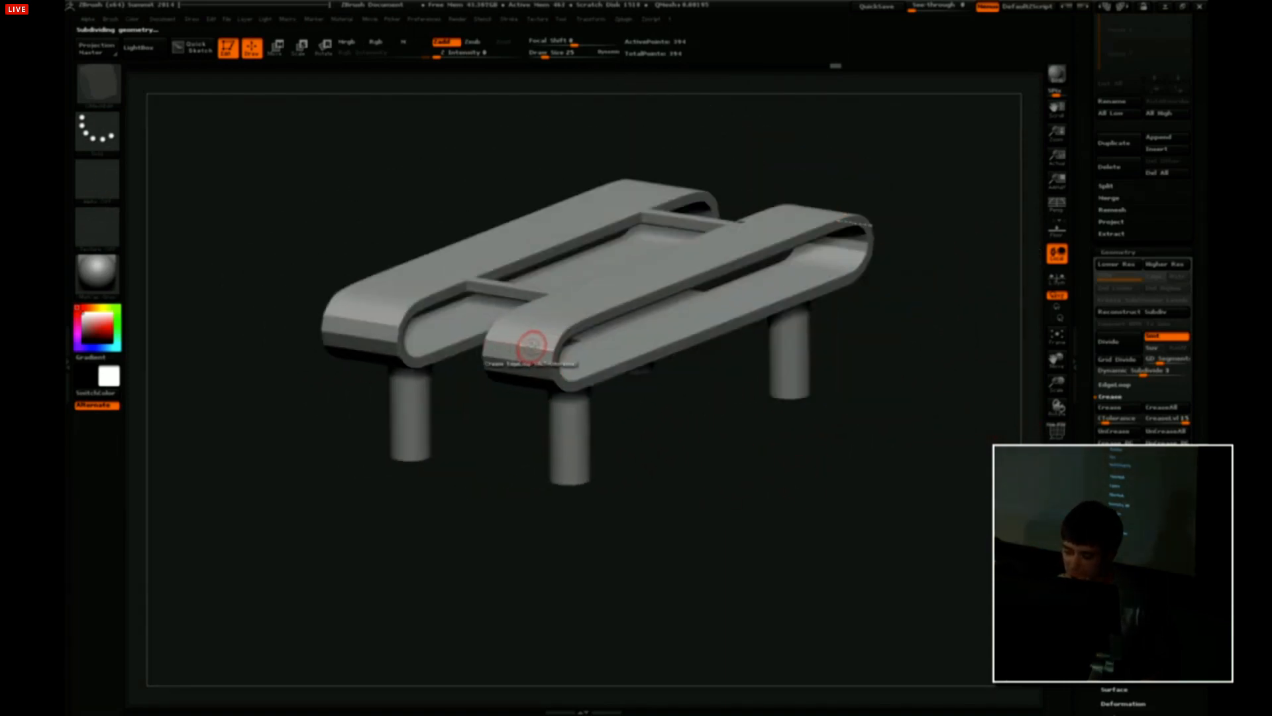
pyautogui.moveTo(550, 434); pyautogui.dragTo(767, 295)
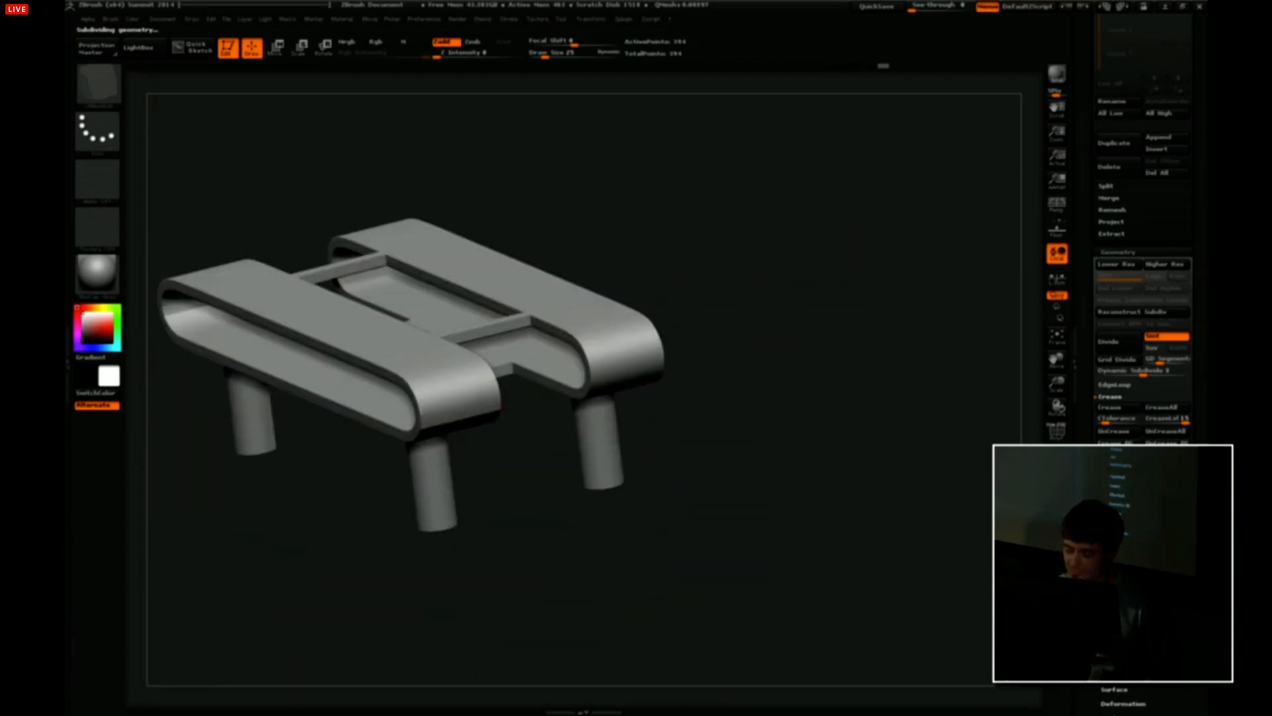
pyautogui.moveTo(521, 484); pyautogui.dragTo(482, 416)
pyautogui.moveTo(556, 366); pyautogui.dragTo(864, 303)
pyautogui.press('p')
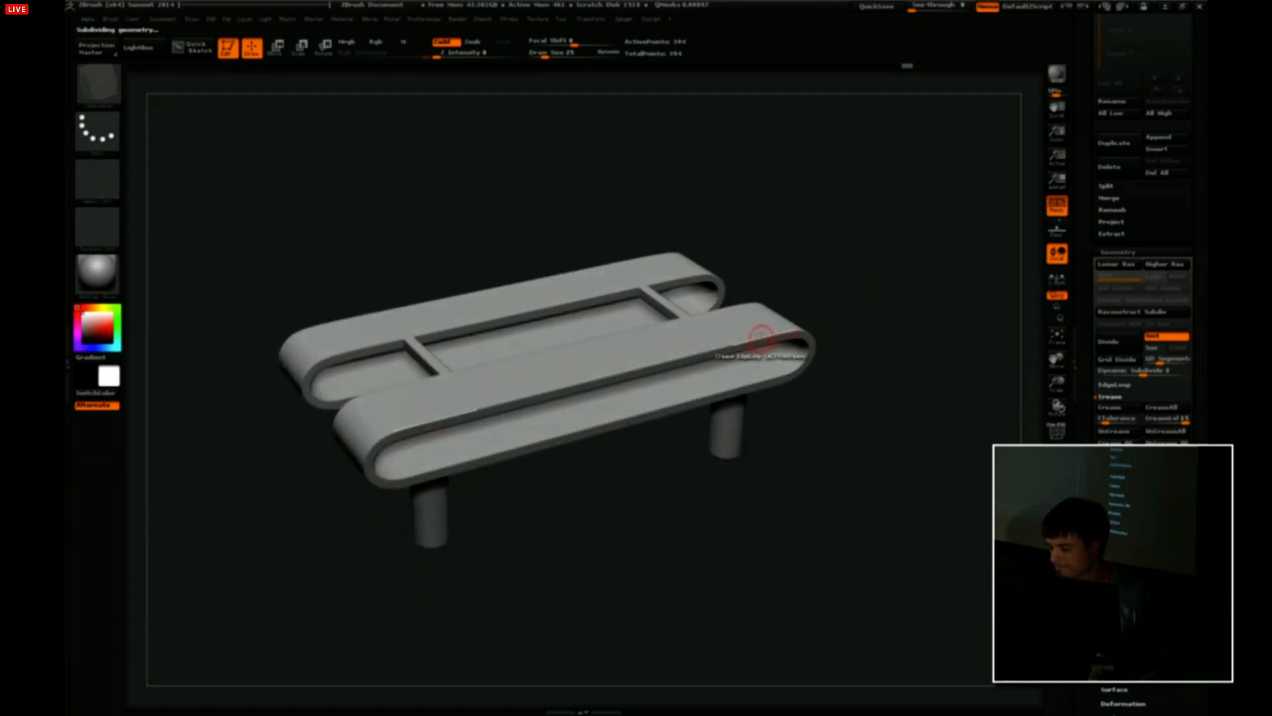
# Try a Single Row Bevel on the outer rim of the yellow band with the EdgeLoop target, and undo it.
pyautogui.click(1052, 436)
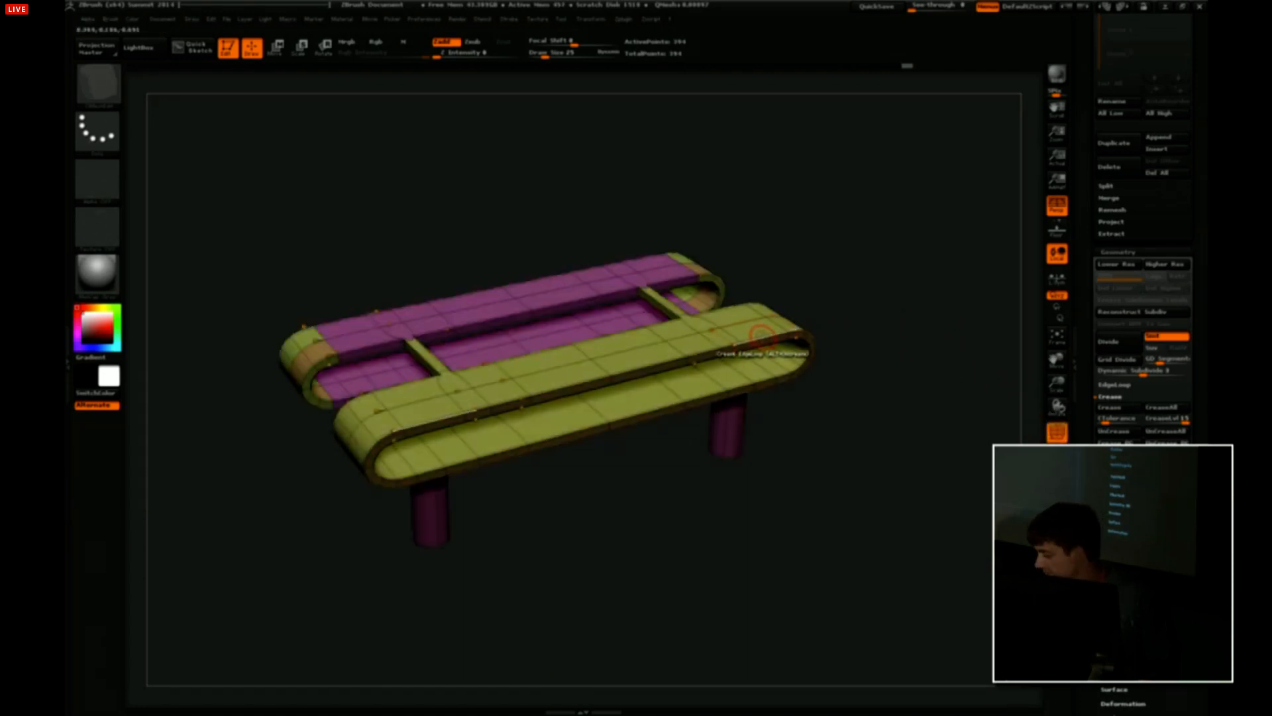
pyautogui.press('space')
pyautogui.click(685, 351)
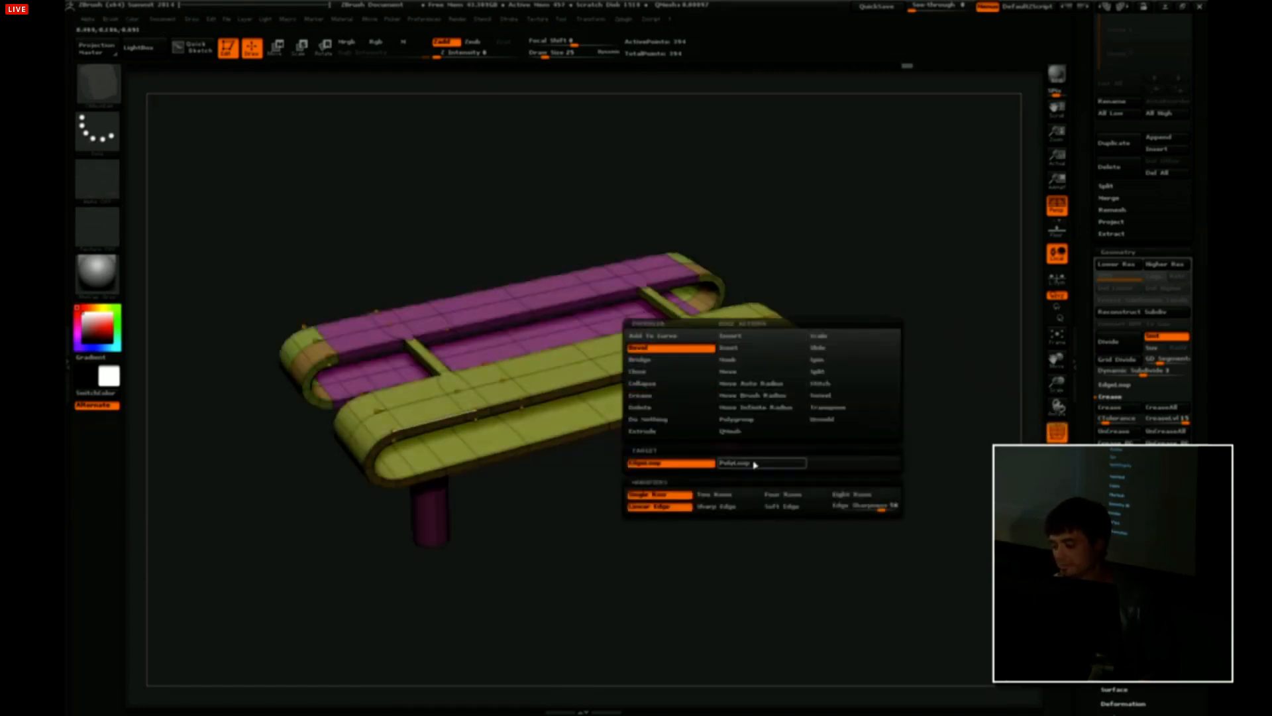
pyautogui.moveTo(875, 292); pyautogui.dragTo(873, 342)
pyautogui.hotkey('shift', 'd')
pyautogui.moveTo(782, 350); pyautogui.dragTo(782, 364)
pyautogui.moveTo(898, 354); pyautogui.dragTo(890, 304)
pyautogui.hotkey('ctrl', 'z')
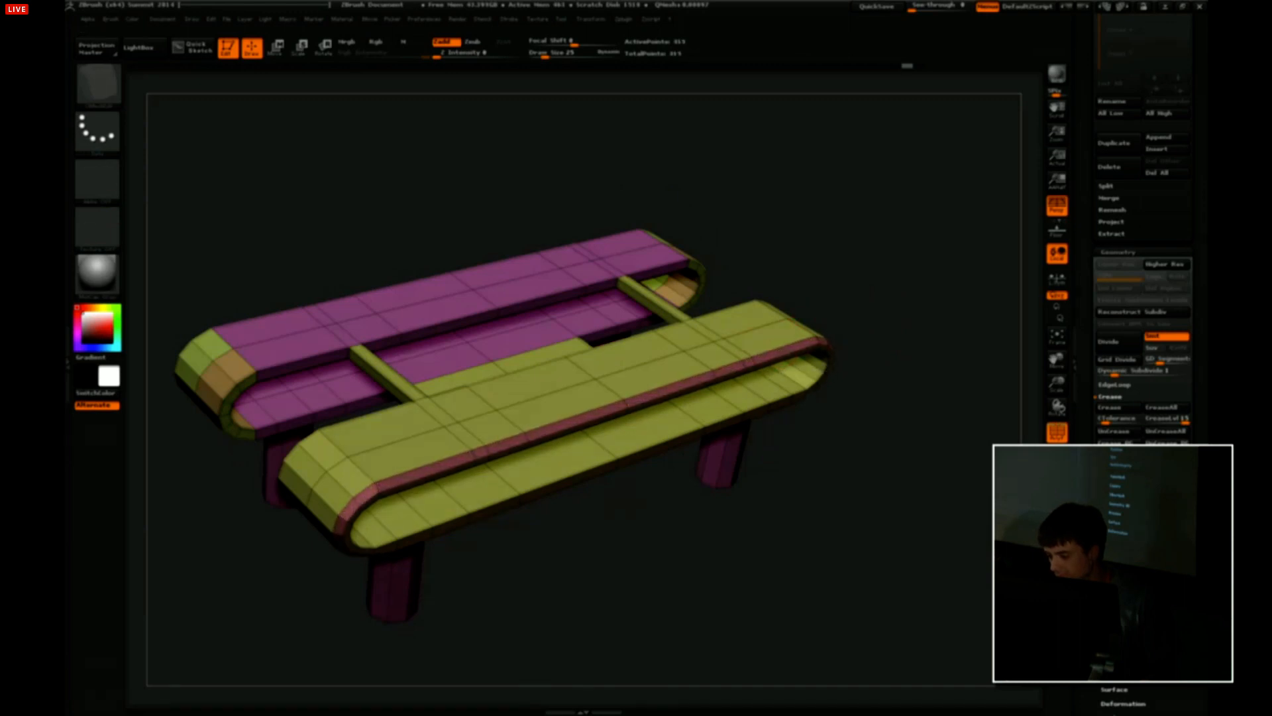
# Bevel the outer rim edge loops of the yellow and purple bands using Four Rows, checking the result with Dynamic Subdivide.
pyautogui.press('space')
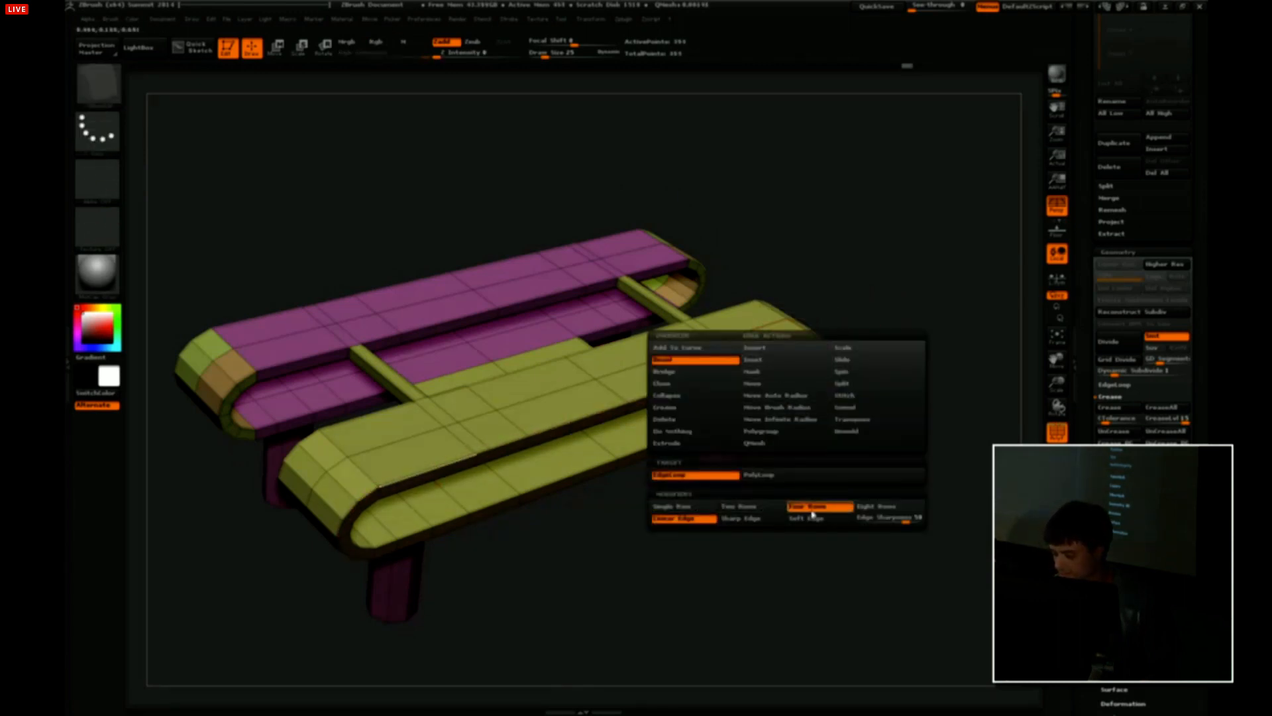
pyautogui.click(775, 475)
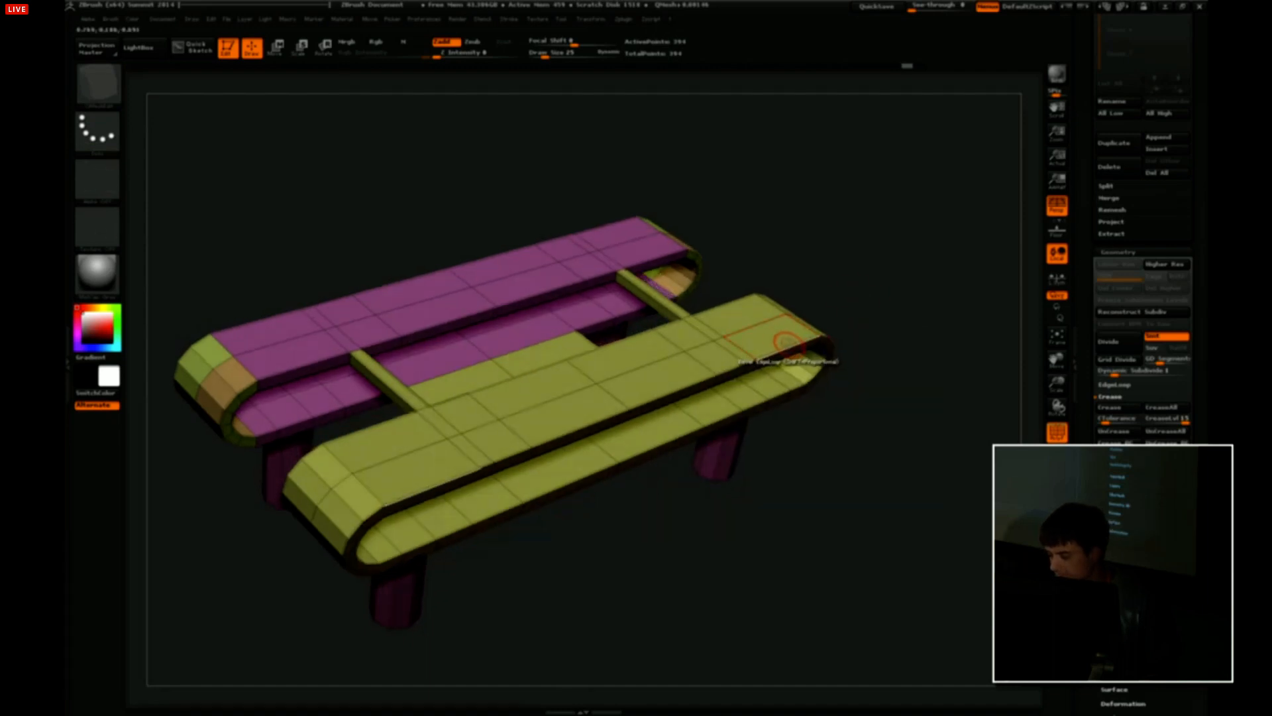
pyautogui.hotkey('ctrl', 'd')
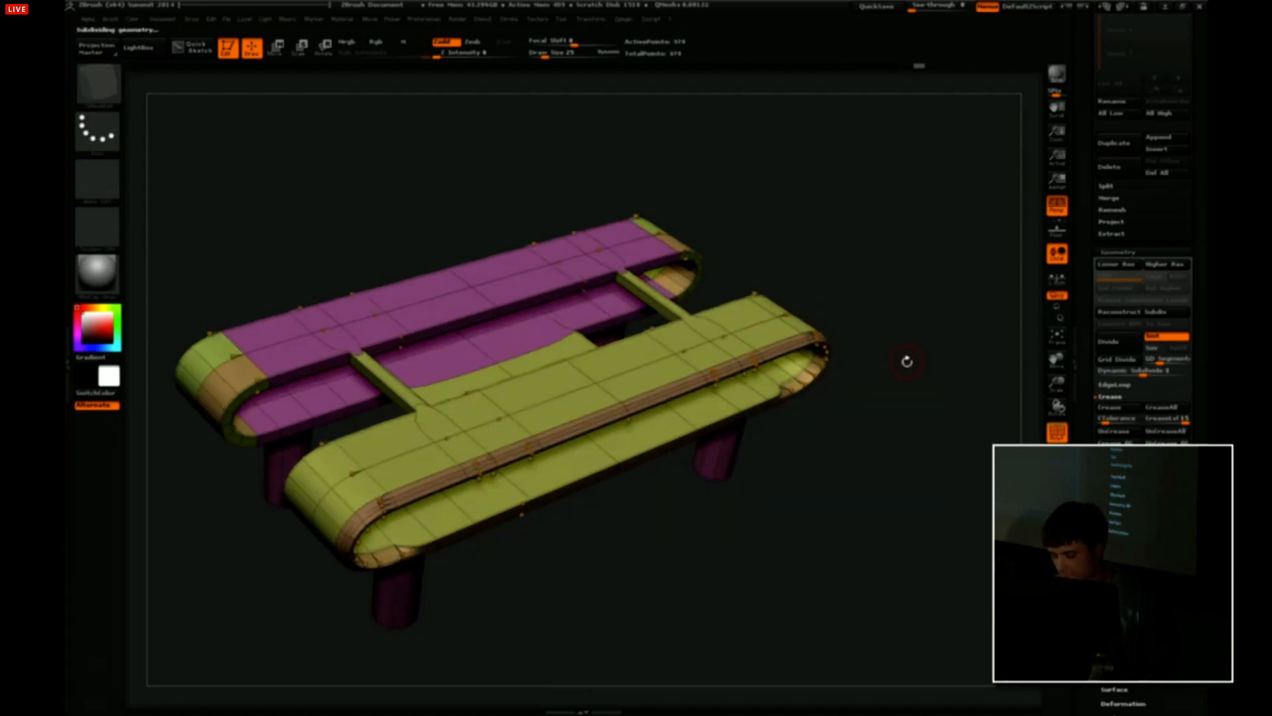
pyautogui.moveTo(903, 361); pyautogui.dragTo(870, 335)
pyautogui.hotkey('shift', 'd')
pyautogui.click(685, 344)
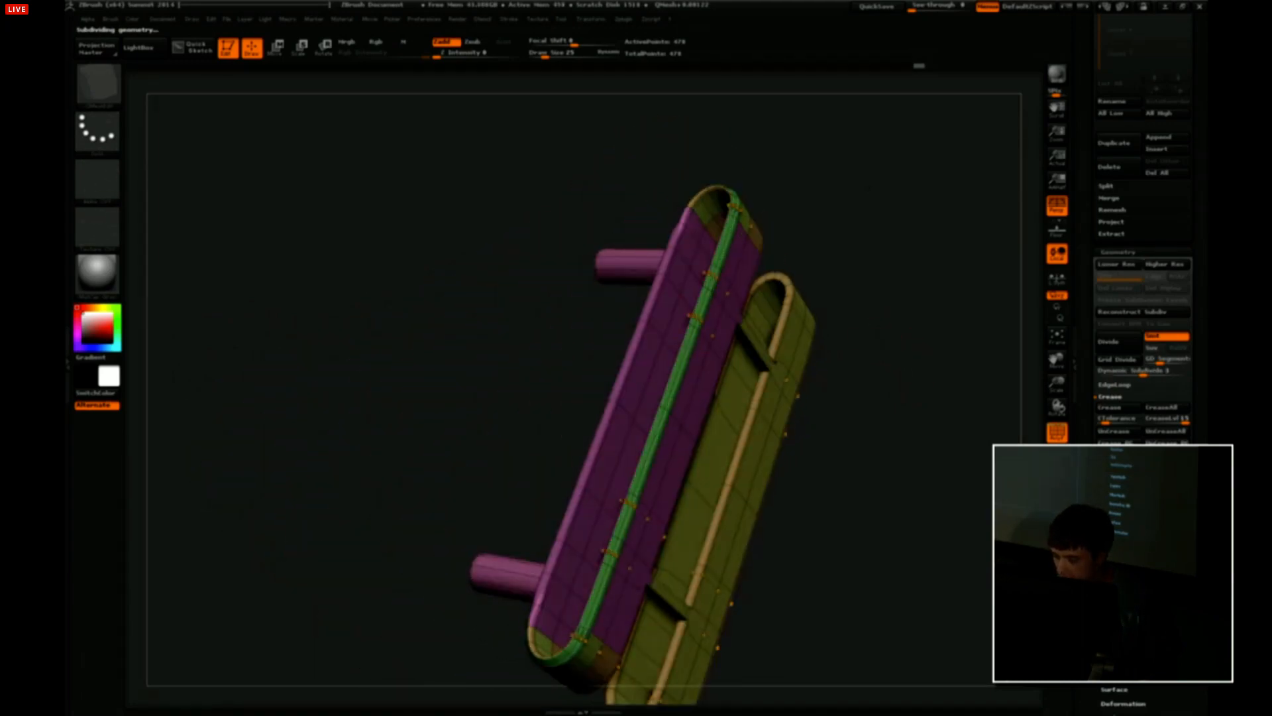
pyautogui.keyDown('alt'); pyautogui.moveTo(894, 345); pyautogui.dragTo(891, 305); pyautogui.keyUp('alt')
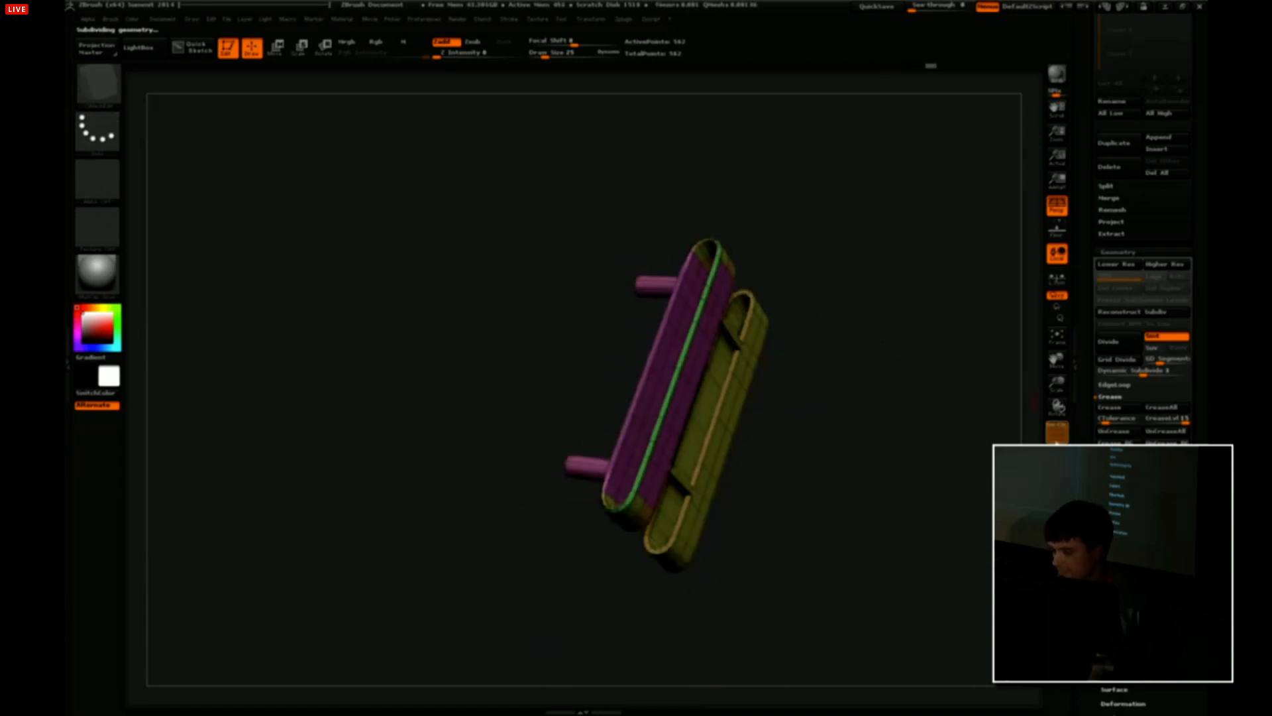
# Preview the beveled, smoothed model without the polyframe, and turn Dynamic Subdivide off.
pyautogui.click(1057, 434)
pyautogui.keyDown('alt'); pyautogui.moveTo(815, 367); pyautogui.dragTo(941, 361); pyautogui.keyUp('alt')
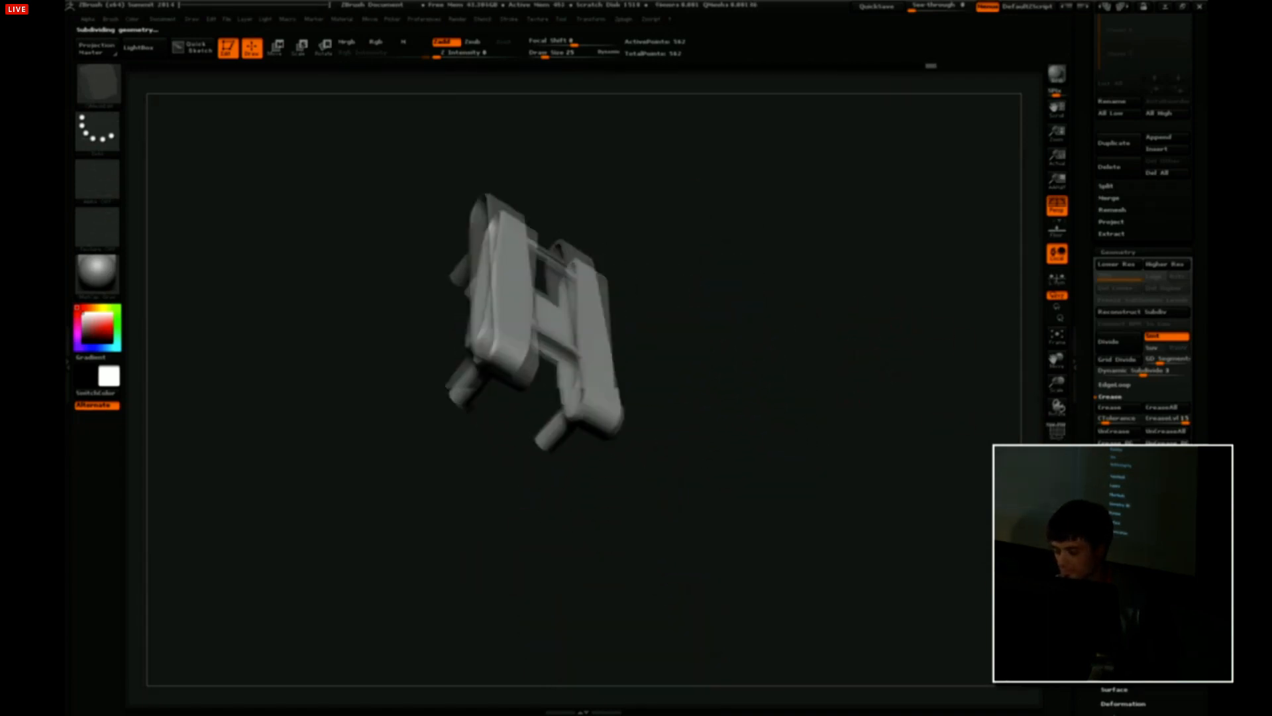
pyautogui.moveTo(874, 337); pyautogui.dragTo(1088, 360)
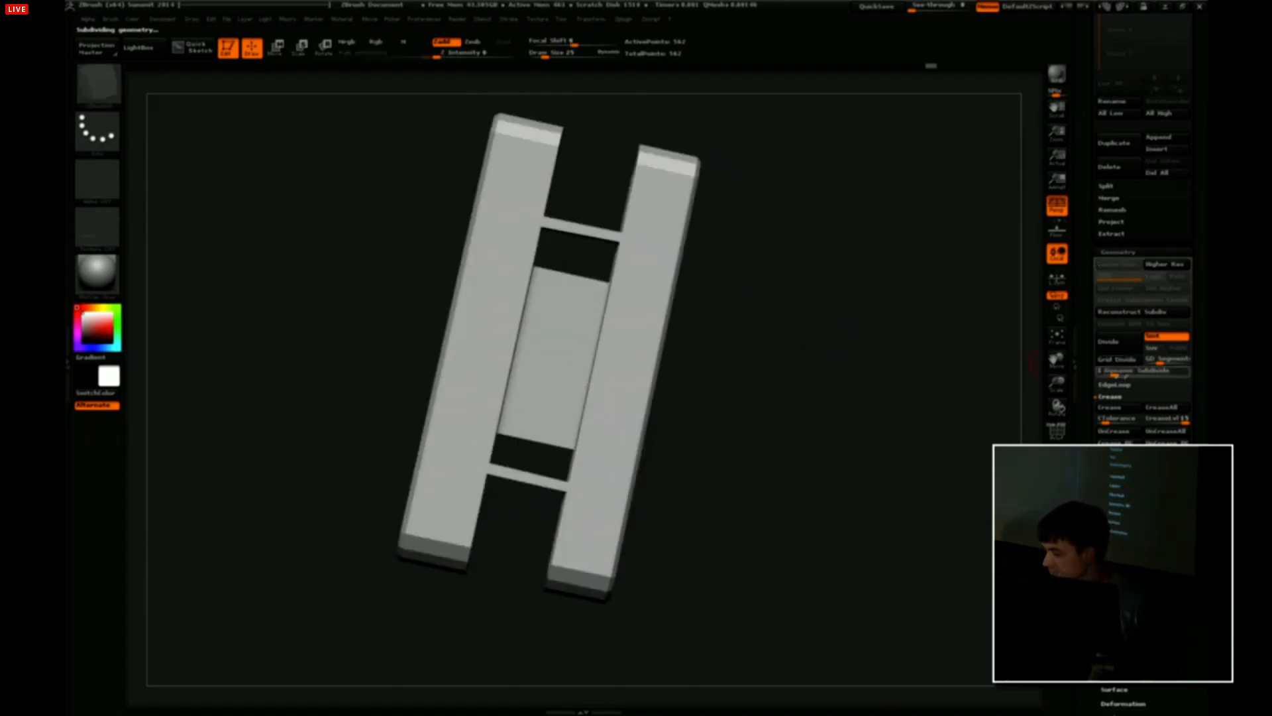
pyautogui.click(1113, 369)
pyautogui.moveTo(868, 385); pyautogui.dragTo(704, 249)
pyautogui.click(1053, 437)
# Extrude the tops of the two thin connecting bars upward into vertical plates using QMesh on A Single Poly.
pyautogui.keyDown('alt'); pyautogui.moveTo(857, 206); pyautogui.dragTo(683, 336); pyautogui.keyUp('alt')
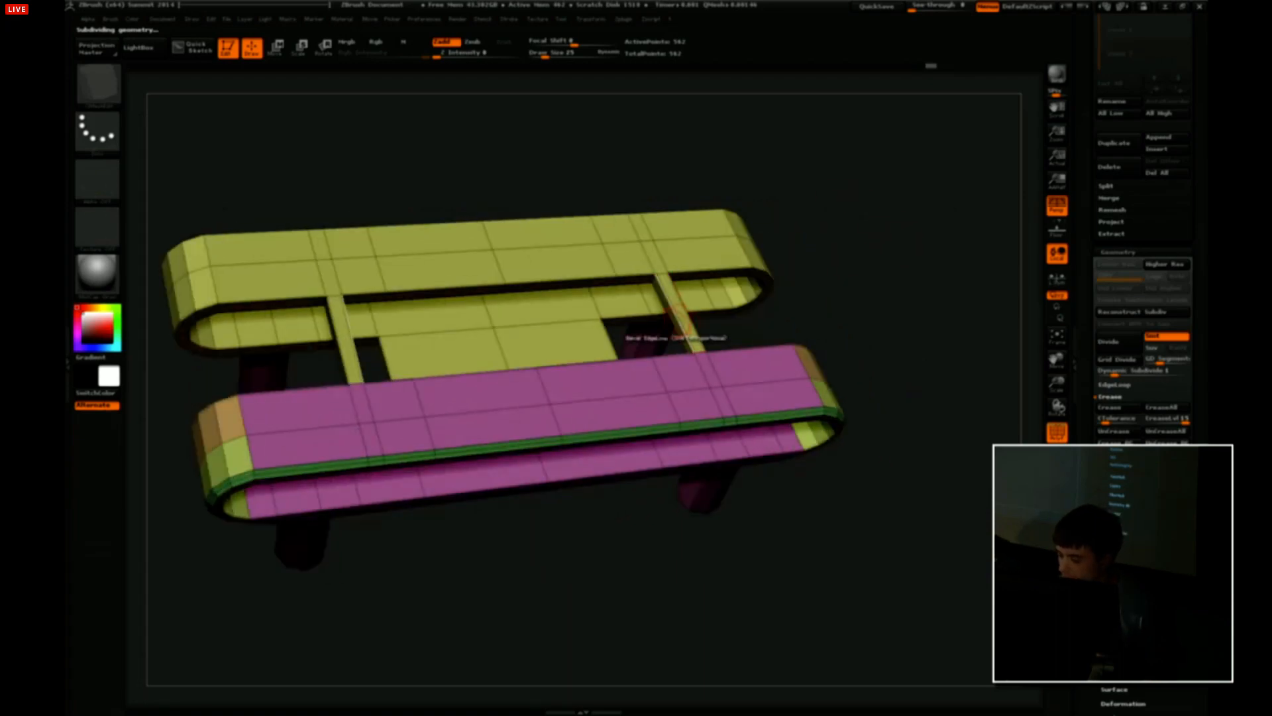
pyautogui.press('space')
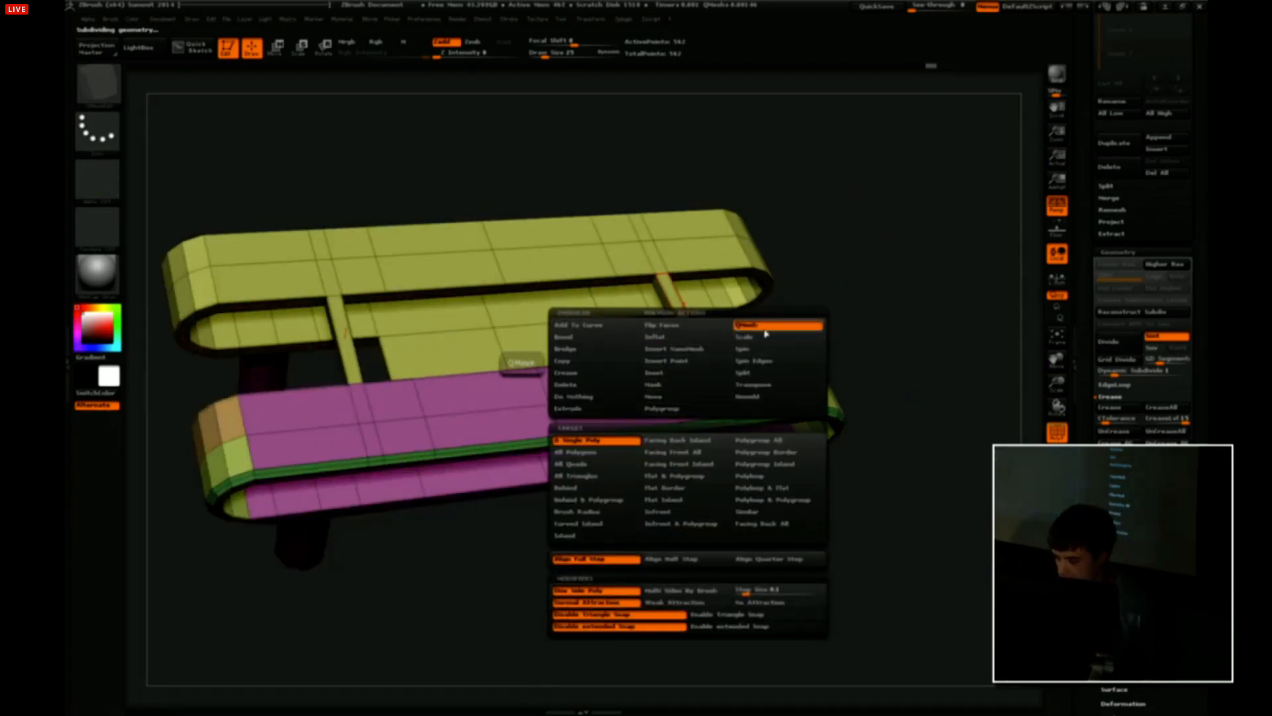
pyautogui.moveTo(682, 312); pyautogui.dragTo(738, 197)
pyautogui.keyDown('alt'); pyautogui.moveTo(844, 279); pyautogui.dragTo(719, 223); pyautogui.keyUp('alt')
pyautogui.keyDown('shift'); pyautogui.moveTo(691, 257); pyautogui.dragTo(632, 325); pyautogui.keyUp('shift')
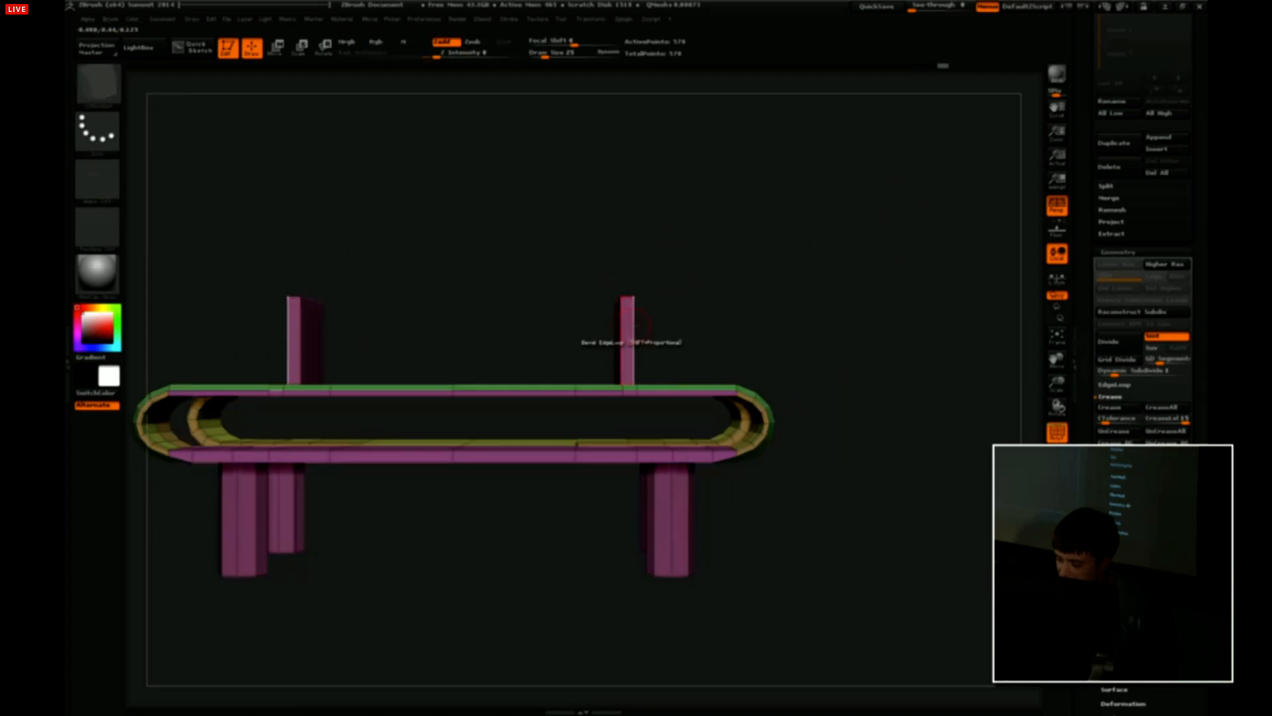
pyautogui.moveTo(688, 272); pyautogui.dragTo(683, 286)
# Switch off perspective and insert an edge loop across the vertical plates near their upper ends.
pyautogui.press('space')
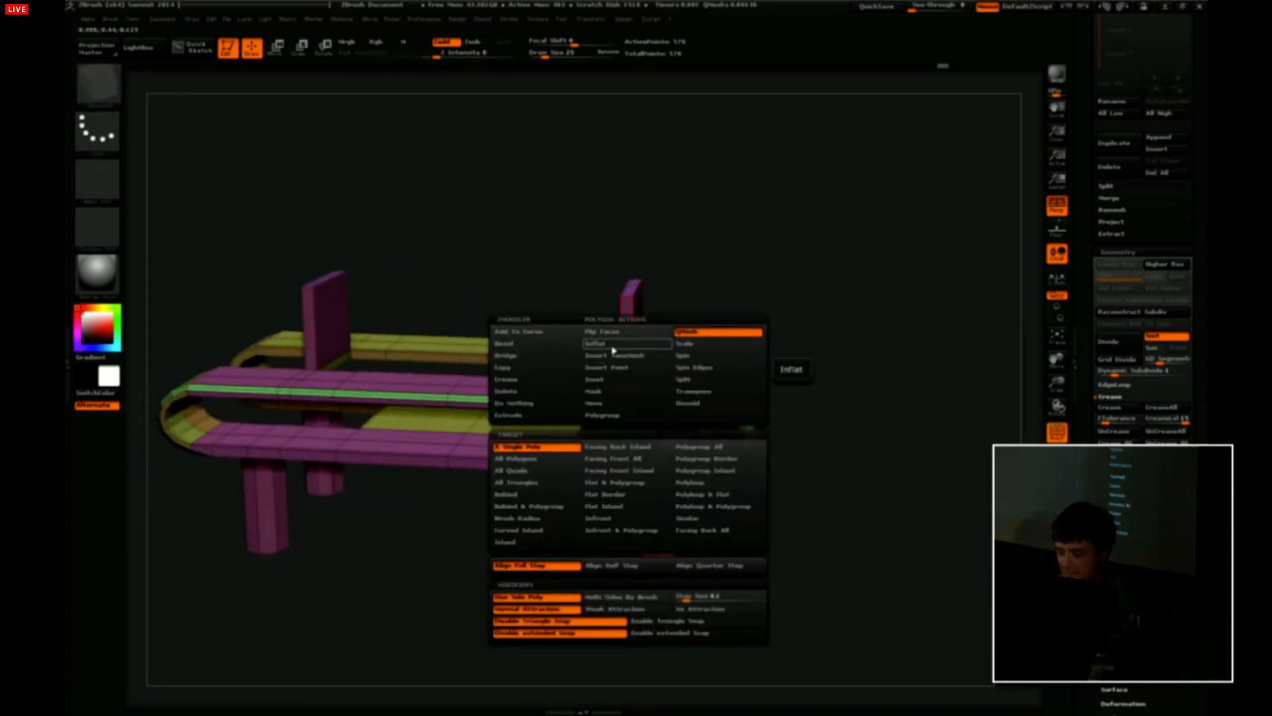
pyautogui.click(606, 379)
pyautogui.keyDown('shift'); pyautogui.moveTo(659, 292); pyautogui.dragTo(693, 278); pyautogui.keyUp('shift')
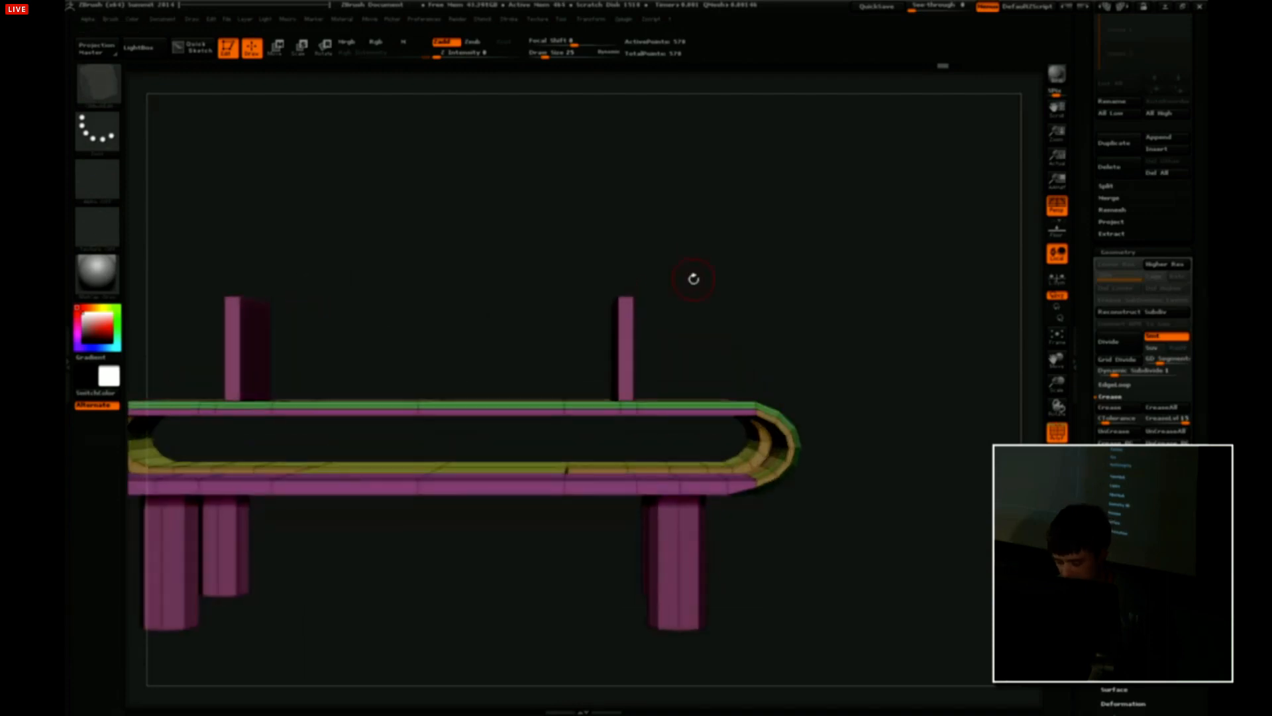
pyautogui.press('p')
pyautogui.press('space')
pyautogui.click(627, 338)
pyautogui.moveTo(597, 437); pyautogui.dragTo(556, 493)
pyautogui.moveTo(696, 253); pyautogui.dragTo(665, 281)
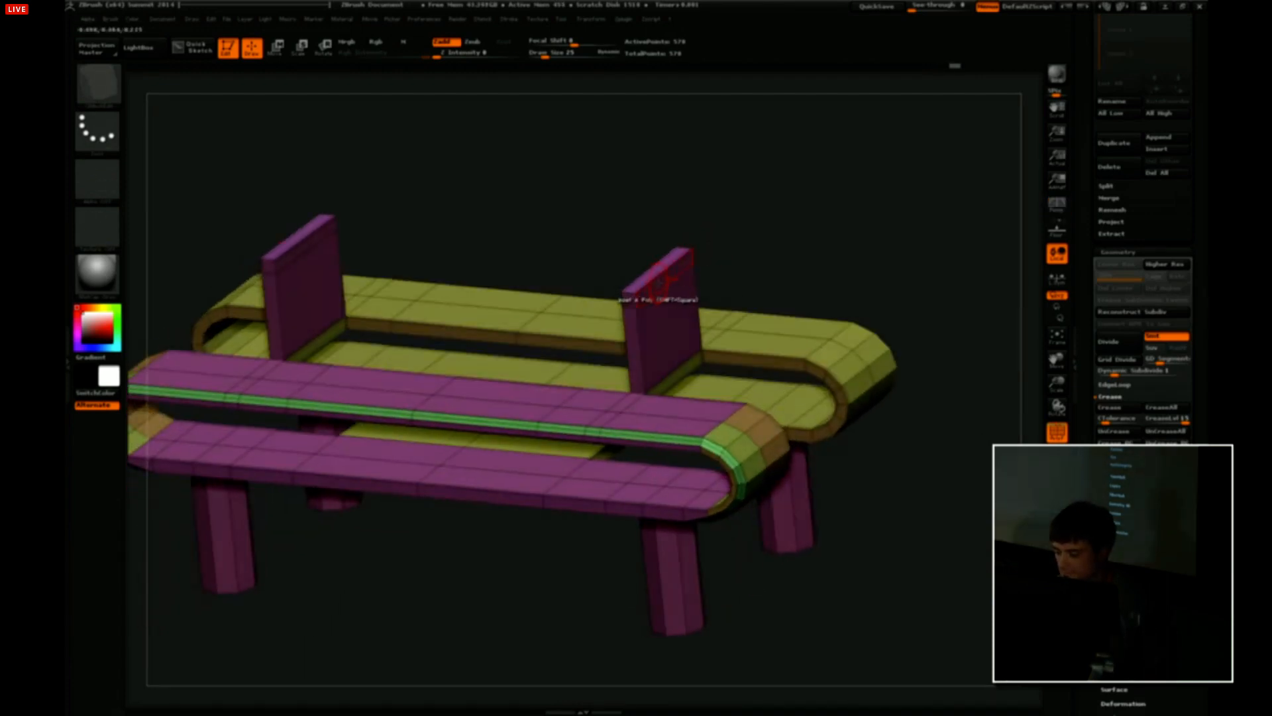
# Extrude the narrow strip near the top of the plate outward with QMesh to form an L-shaped arm.
pyautogui.press('space')
pyautogui.click(745, 277)
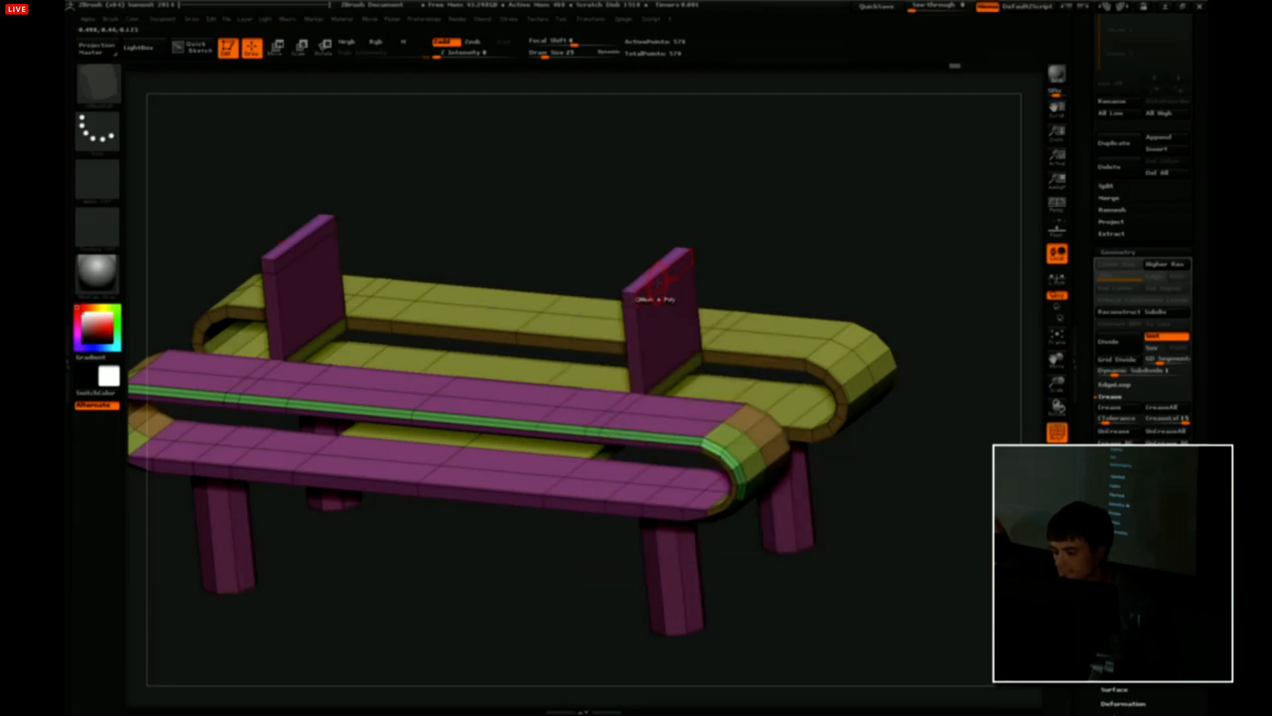
pyautogui.moveTo(735, 265); pyautogui.dragTo(859, 180)
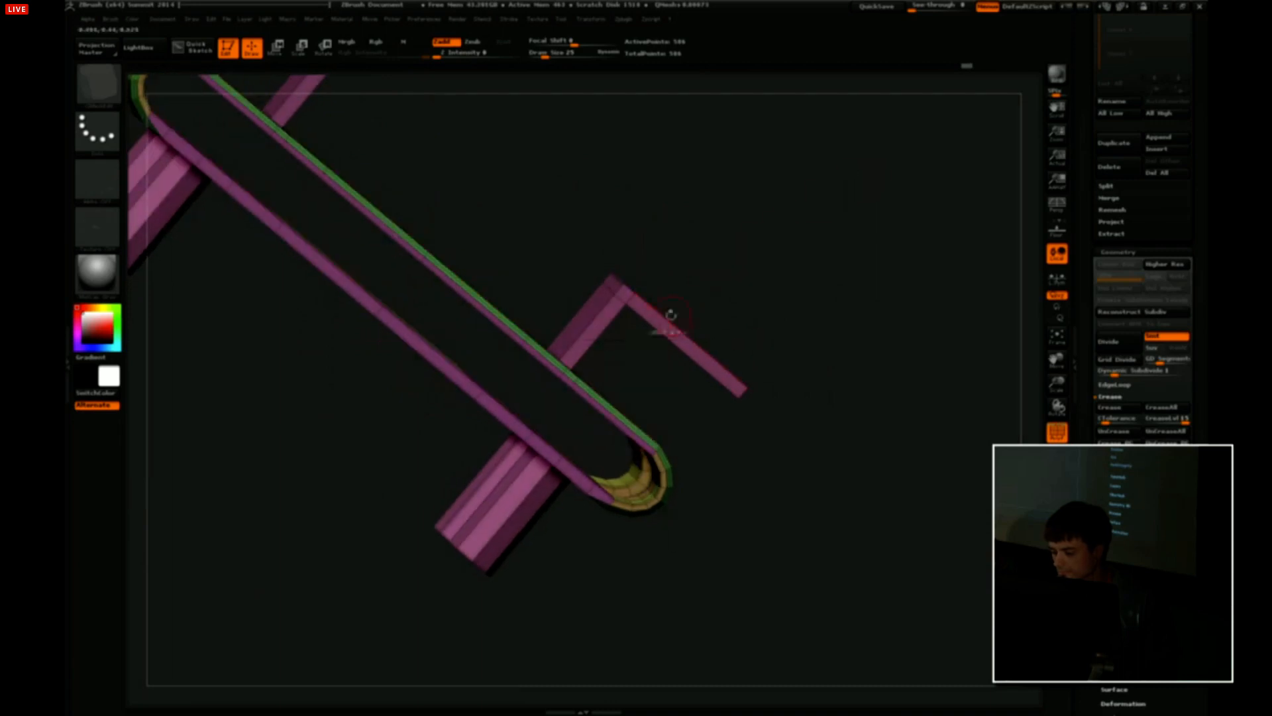
# Remove the corner section of the L-shaped arm with QMesh, leaving a gap between its two plates.
pyautogui.moveTo(670, 318); pyautogui.dragTo(719, 234)
pyautogui.click(616, 278)
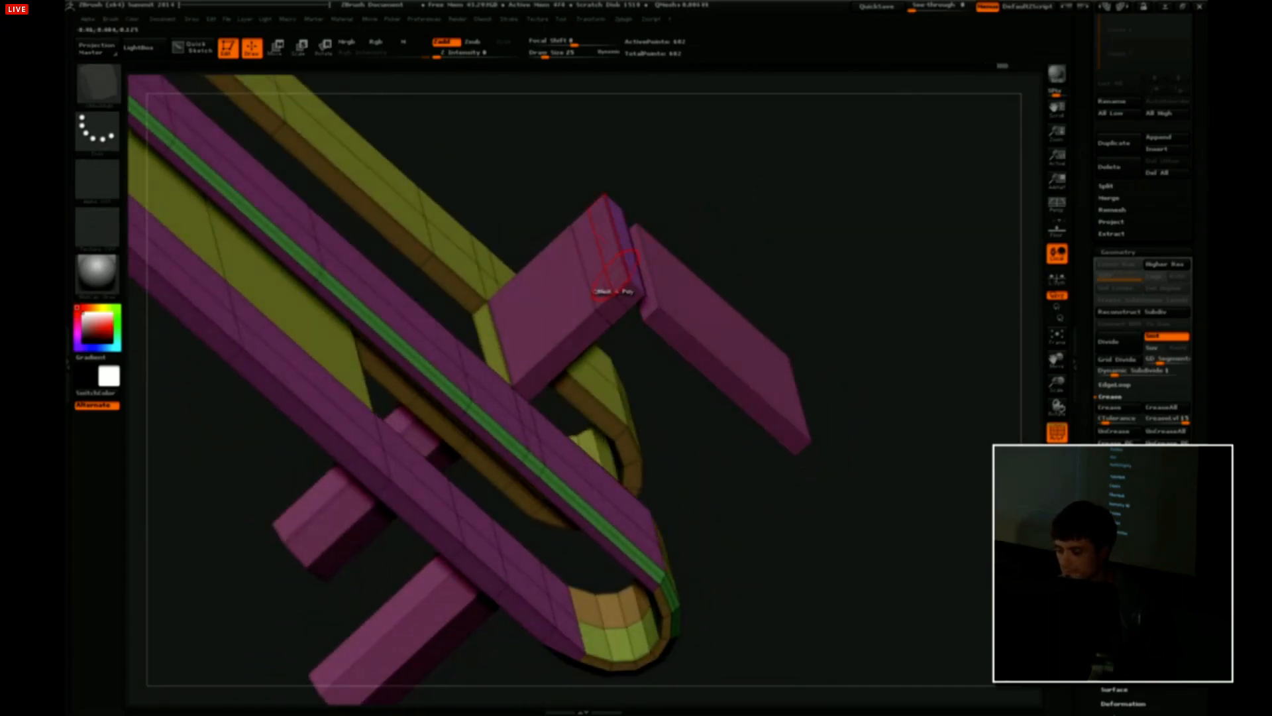
pyautogui.moveTo(629, 292); pyautogui.dragTo(815, 285)
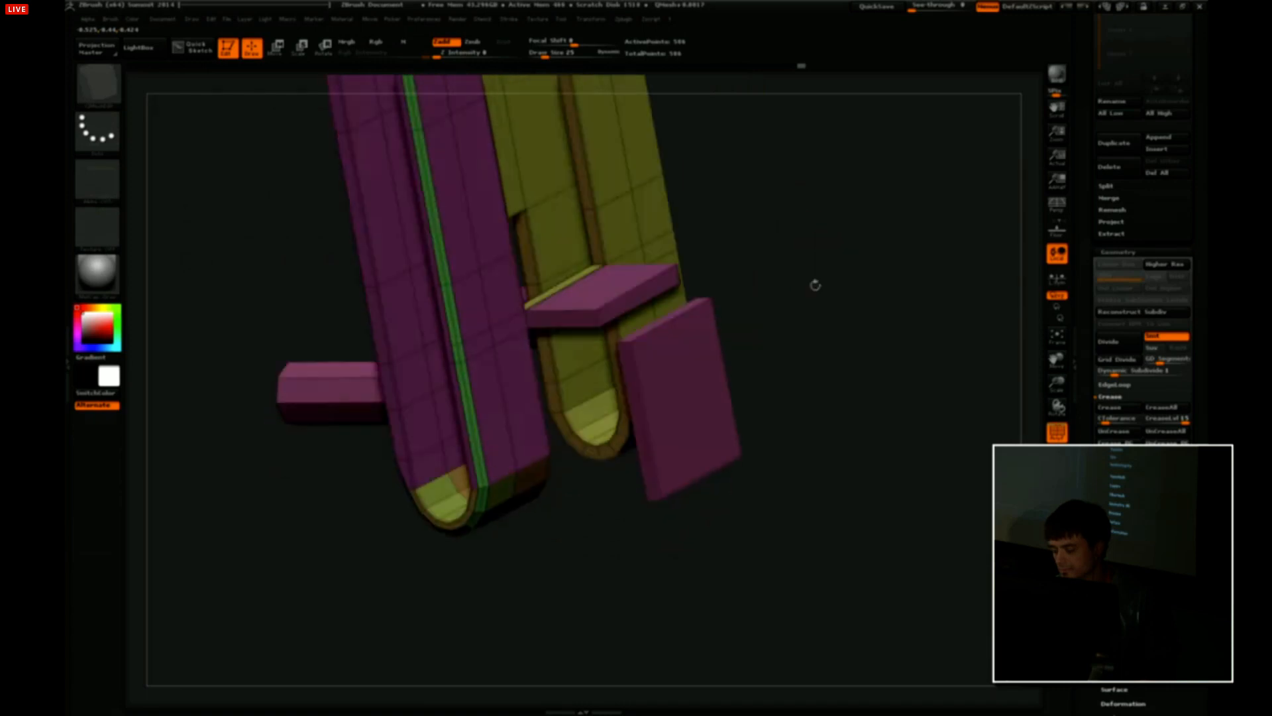
# Connect the two separated plates across the corner gap with a curved bridge.
pyautogui.press('space')
pyautogui.click(551, 355)
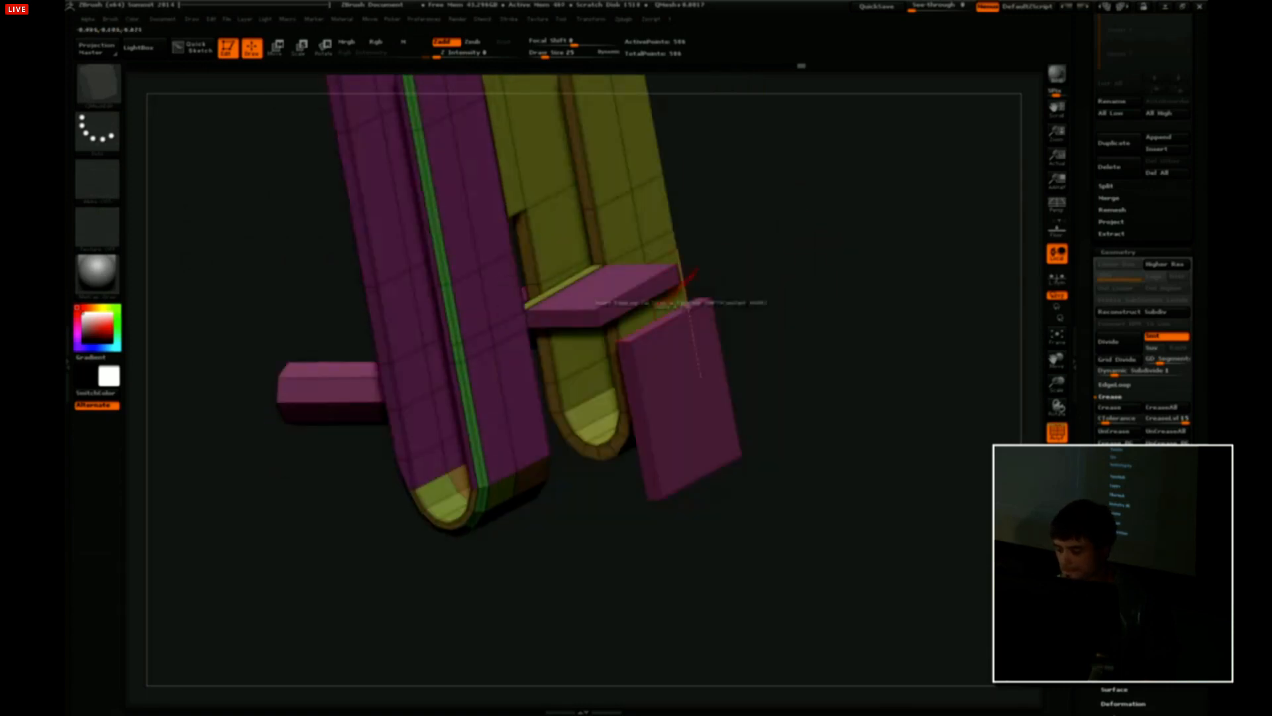
pyautogui.moveTo(768, 222)
pyautogui.mouseDown()
pyautogui.moveTo(731, 281)
pyautogui.moveTo(762, 233)
pyautogui.moveTo(753, 212)
pyautogui.moveTo(778, 216)
pyautogui.moveTo(697, 356)
pyautogui.mouseUp()
pyautogui.press('space')
pyautogui.click(587, 398)
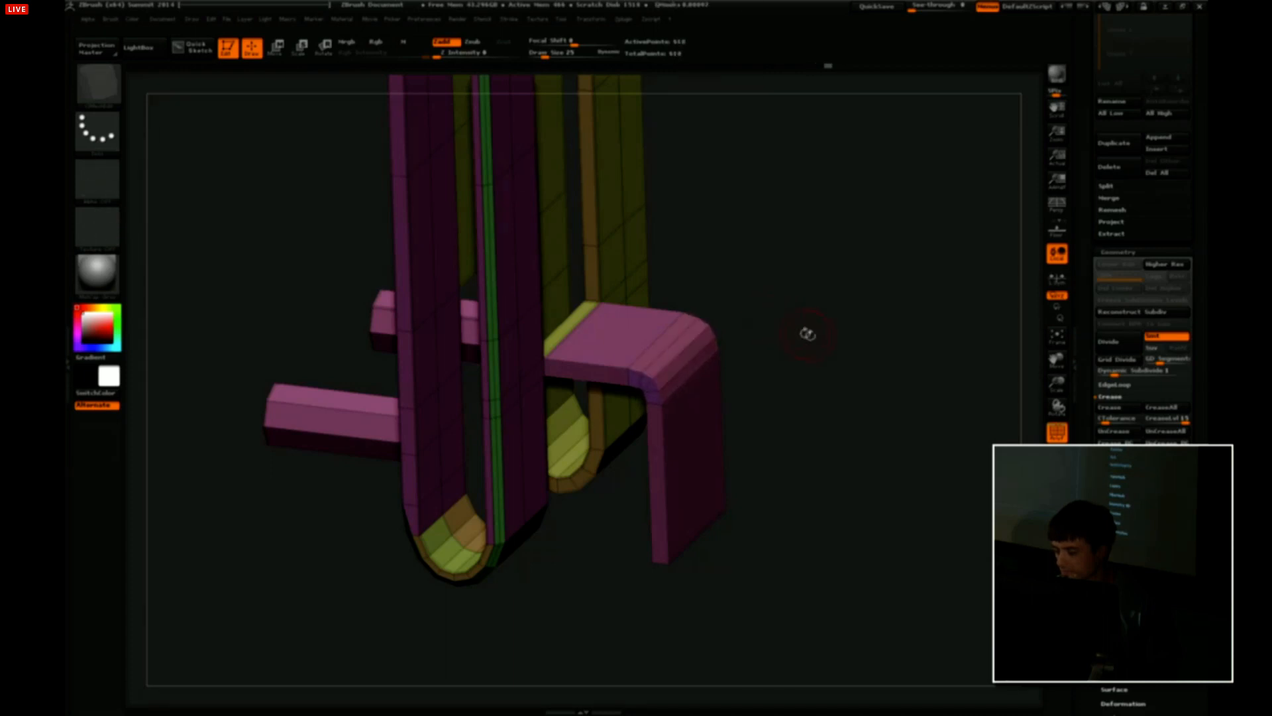
# Preview dynamic subdivision on the bridged plates, turn it off, and set the edge action to Crease with the EdgeLoop target.
pyautogui.moveTo(808, 333); pyautogui.dragTo(829, 234)
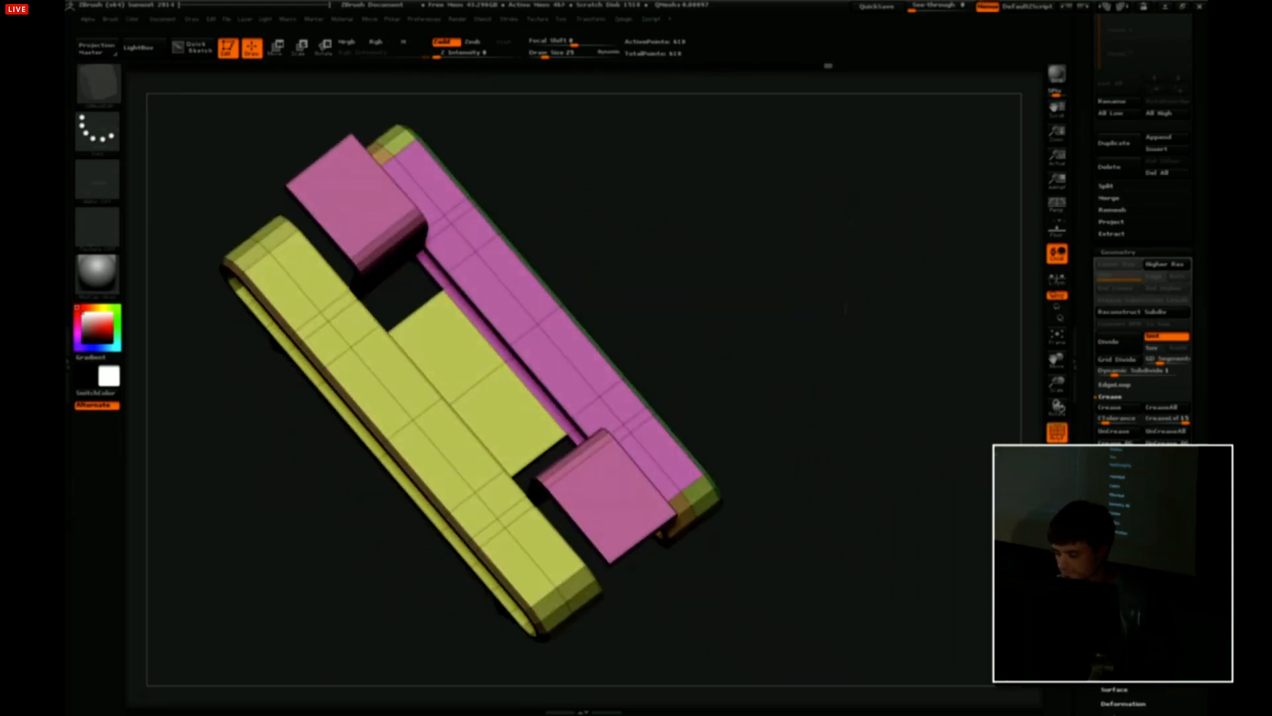
pyautogui.moveTo(846, 309)
pyautogui.mouseDown()
pyautogui.moveTo(848, 244)
pyautogui.moveTo(872, 285)
pyautogui.moveTo(869, 318)
pyautogui.moveTo(881, 318)
pyautogui.moveTo(876, 251)
pyautogui.mouseUp()
pyautogui.press('d')
pyautogui.hotkey('shift', 'd')
pyautogui.press('space')
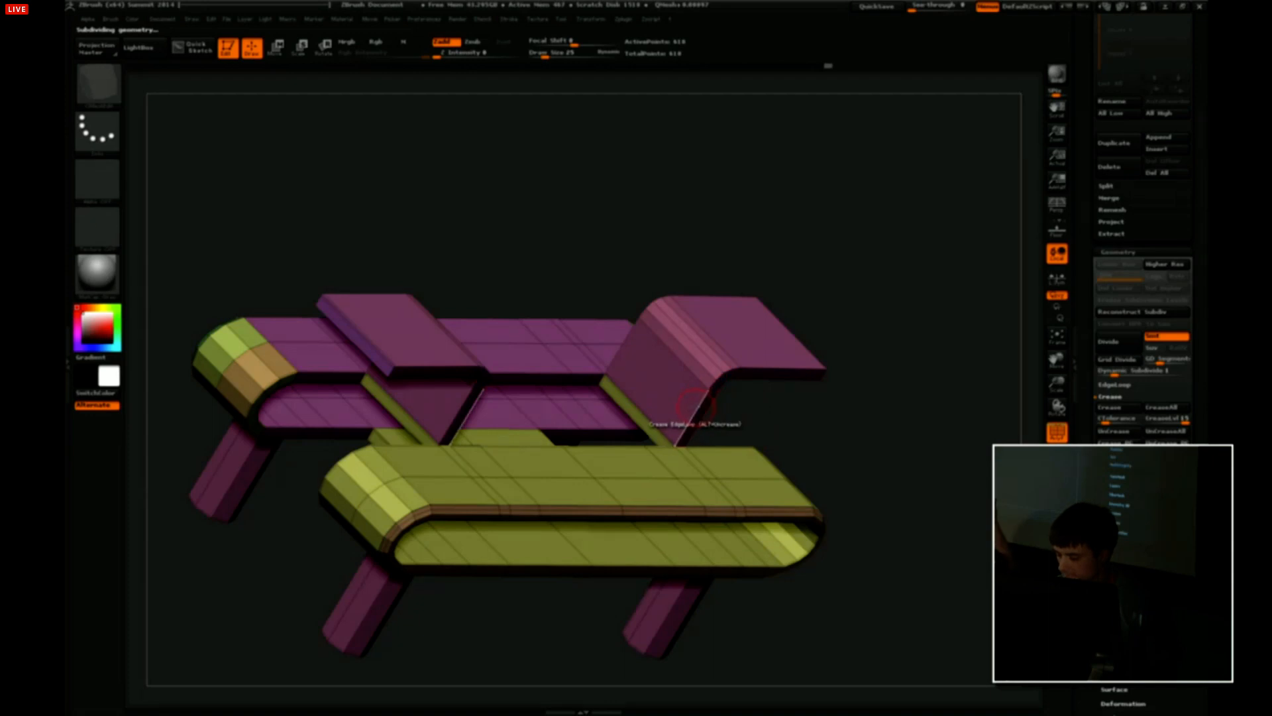
# Crease the long border edge loops of the curved raised plates, checking the smoothed shape with dynamic subdivision between creases.
pyautogui.moveTo(798, 317); pyautogui.dragTo(848, 266)
pyautogui.press('d')
pyautogui.hotkey('shift', 'd')
pyautogui.press('d')
pyautogui.moveTo(822, 353); pyautogui.dragTo(768, 292)
pyautogui.hotkey('shift', 'd')
pyautogui.press('d')
pyautogui.moveTo(795, 358); pyautogui.dragTo(689, 397)
pyautogui.hotkey('shift', 'd')
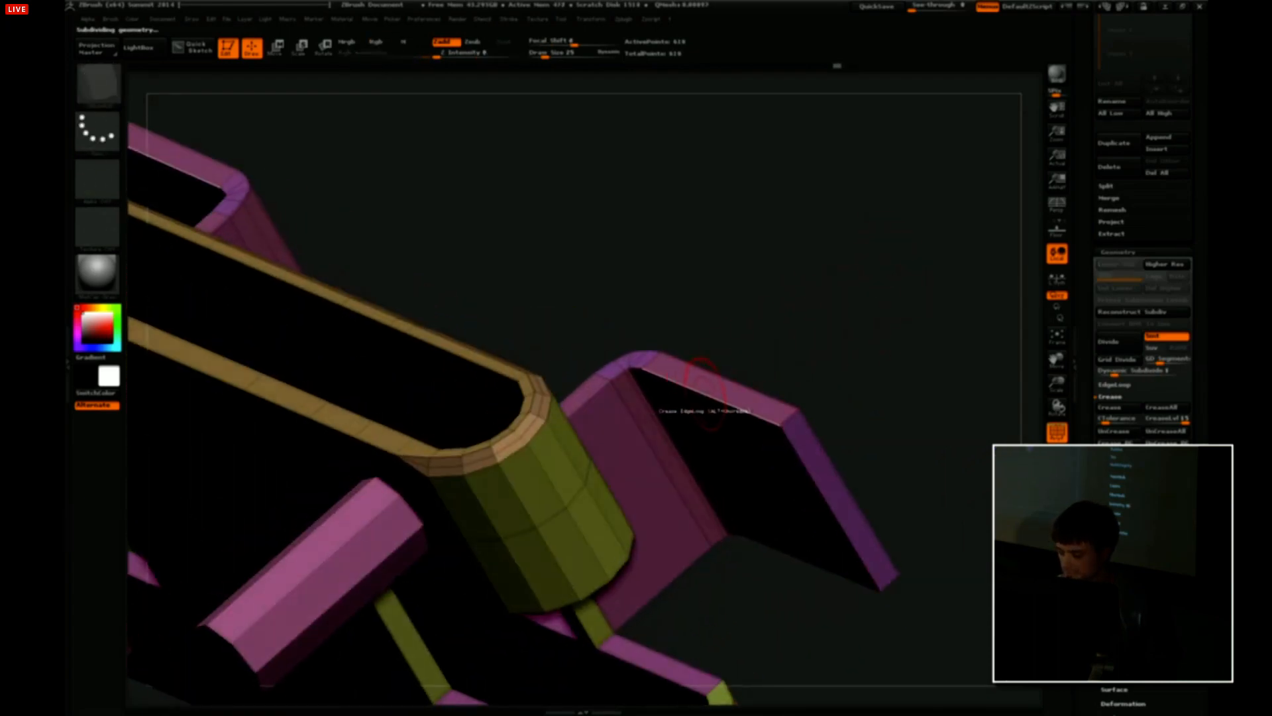
# Crease the end edges, remaining side edges and base edges of the curved raised plates.
pyautogui.press('d')
pyautogui.moveTo(781, 308); pyautogui.dragTo(868, 318)
pyautogui.hotkey('shift', 'd')
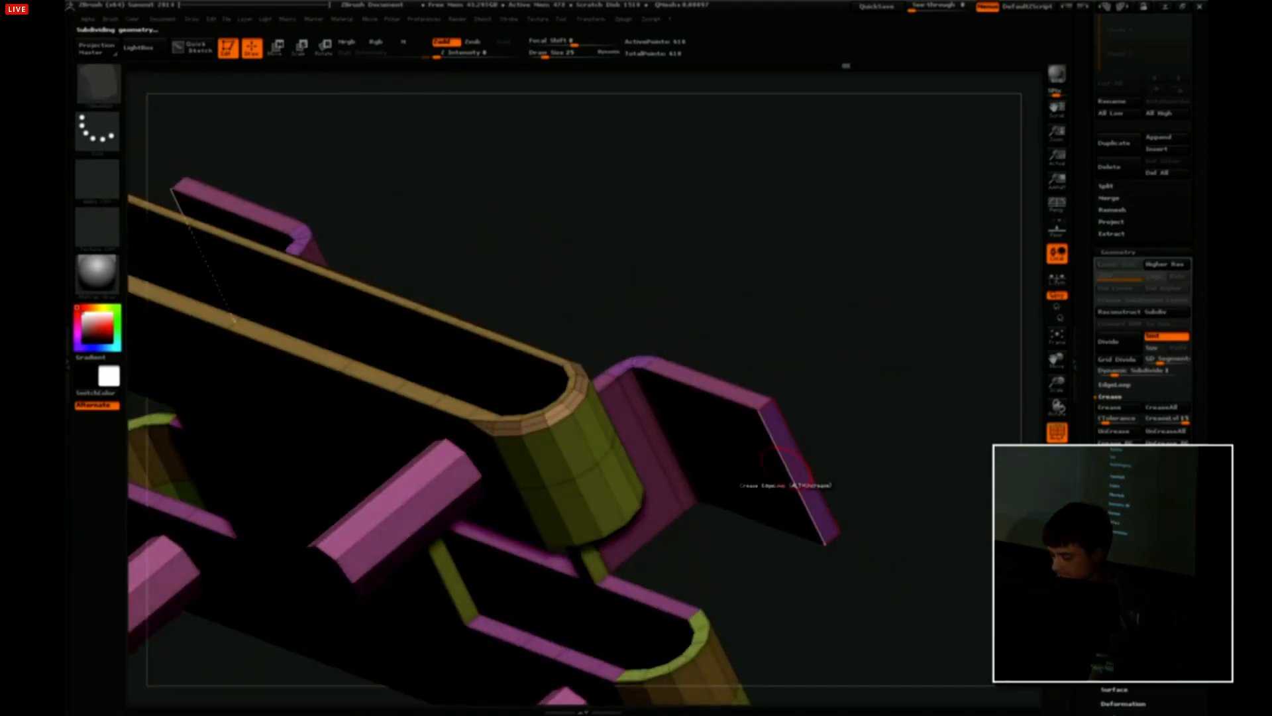
pyautogui.moveTo(795, 477)
pyautogui.mouseDown()
pyautogui.moveTo(809, 431)
pyautogui.moveTo(860, 366)
pyautogui.moveTo(855, 318)
pyautogui.moveTo(815, 339)
pyautogui.moveTo(889, 377)
pyautogui.moveTo(707, 427)
pyautogui.moveTo(738, 408)
pyautogui.mouseUp()
pyautogui.press('d')
pyautogui.hotkey('shift', 'd')
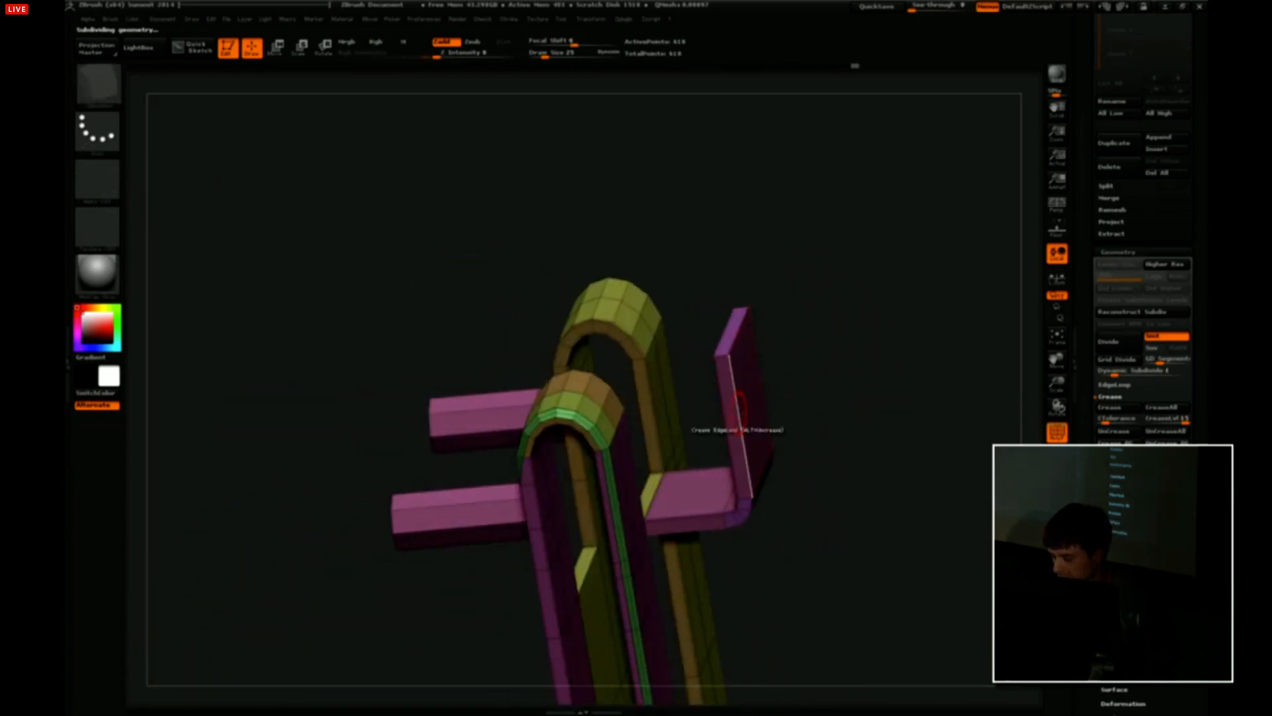
pyautogui.press('d')
pyautogui.moveTo(861, 398); pyautogui.dragTo(801, 391)
pyautogui.hotkey('shift', 'd')
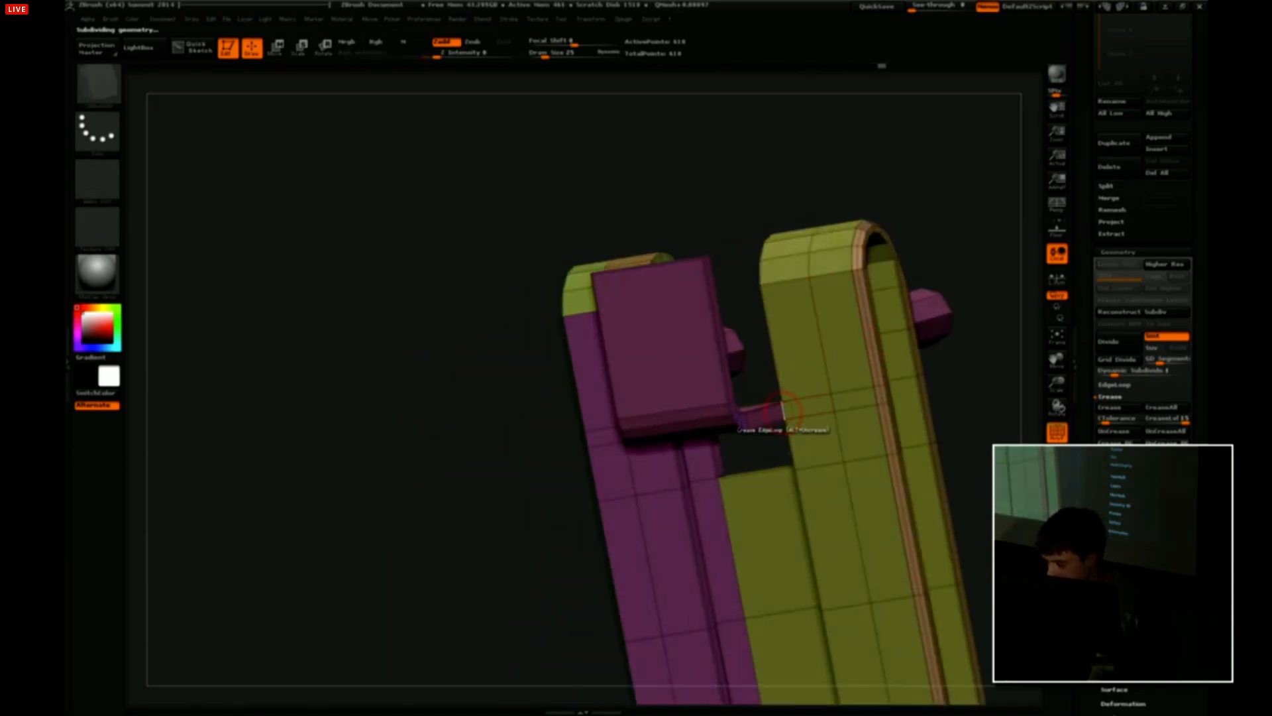
# Examine the creased plates with dynamic subdivision and without the polyframe, and fit the whole model in view.
pyautogui.press('d')
pyautogui.moveTo(940, 402); pyautogui.dragTo(1035, 411)
pyautogui.click(1057, 432)
pyautogui.moveTo(996, 352); pyautogui.dragTo(921, 312)
pyautogui.hotkey('shift', 'd')
pyautogui.click(1057, 437)
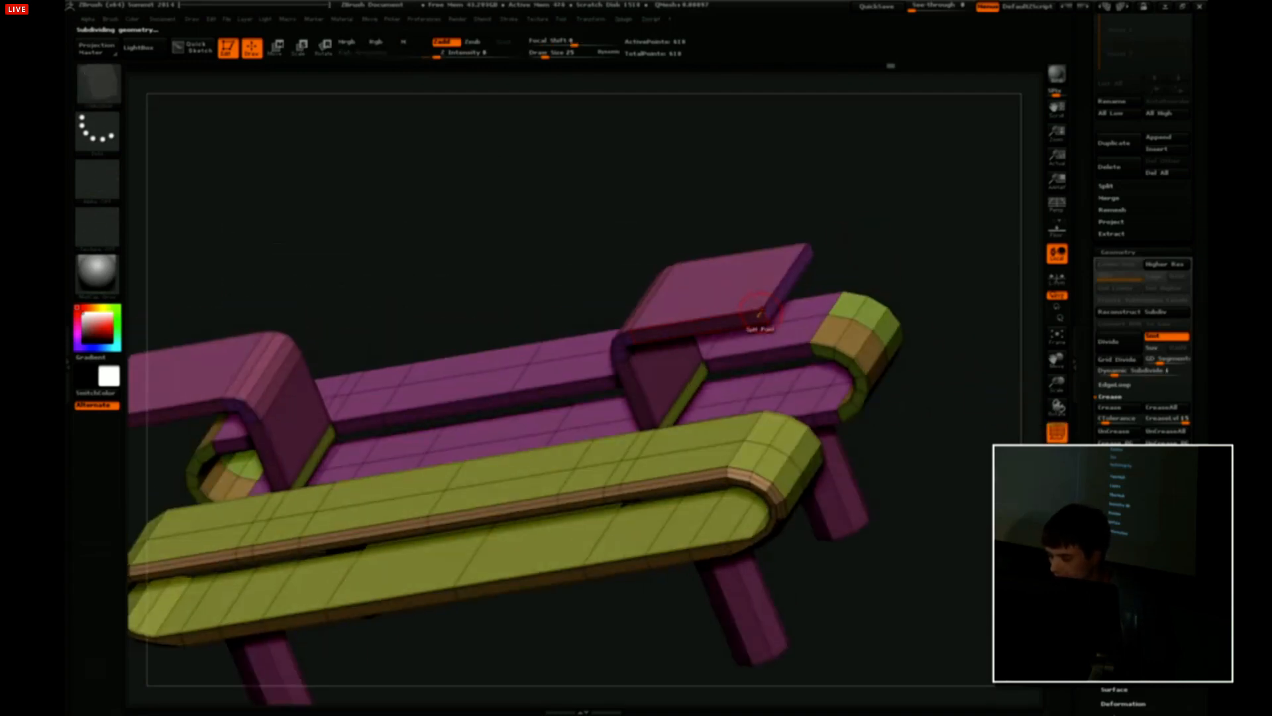
pyautogui.moveTo(762, 308)
pyautogui.mouseDown()
pyautogui.moveTo(828, 236)
pyautogui.moveTo(948, 213)
pyautogui.moveTo(994, 278)
pyautogui.mouseUp()
pyautogui.press('d')
pyautogui.click(1058, 431)
pyautogui.moveTo(994, 358)
pyautogui.mouseDown()
pyautogui.moveTo(970, 409)
pyautogui.moveTo(927, 278)
pyautogui.moveTo(887, 292)
pyautogui.moveTo(939, 269)
pyautogui.moveTo(952, 325)
pyautogui.moveTo(927, 278)
pyautogui.moveTo(907, 371)
pyautogui.moveTo(906, 311)
pyautogui.moveTo(895, 333)
pyautogui.mouseUp()
pyautogui.press('f')
pyautogui.click(1056, 432)
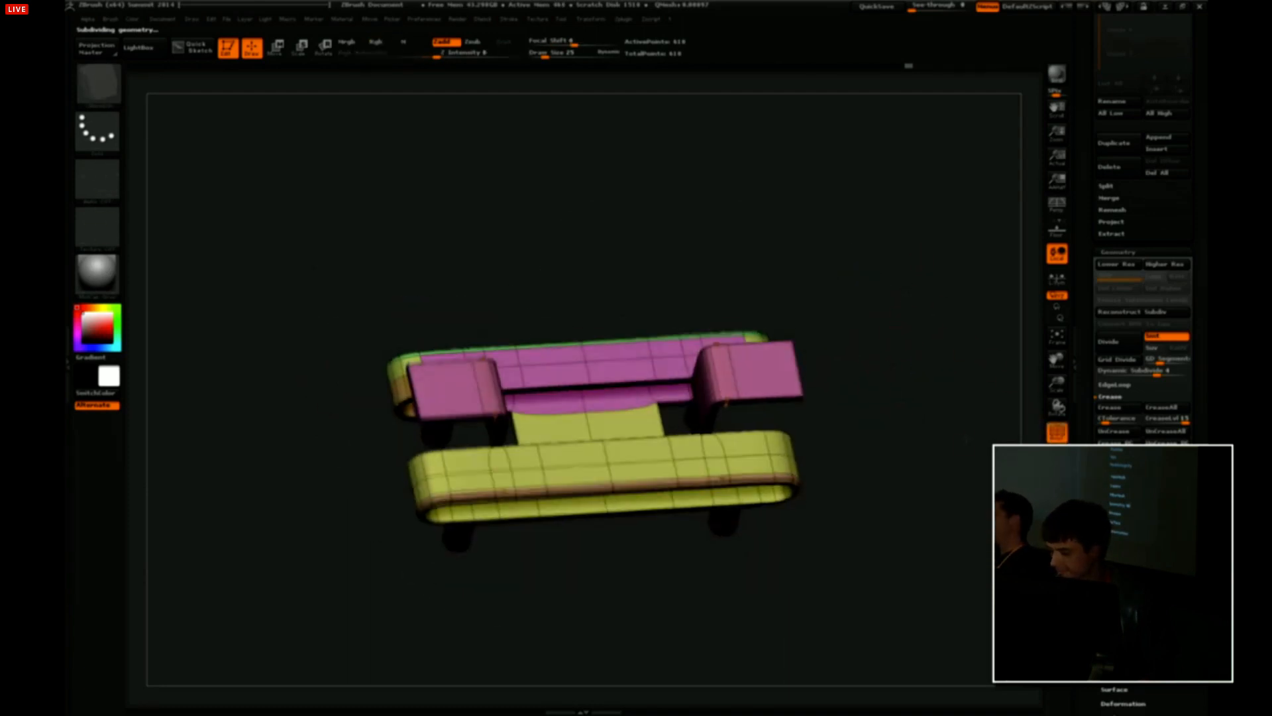
pyautogui.keyDown('shift'); pyautogui.moveTo(940, 397); pyautogui.dragTo(915, 411); pyautogui.keyUp('shift')
pyautogui.press('b')
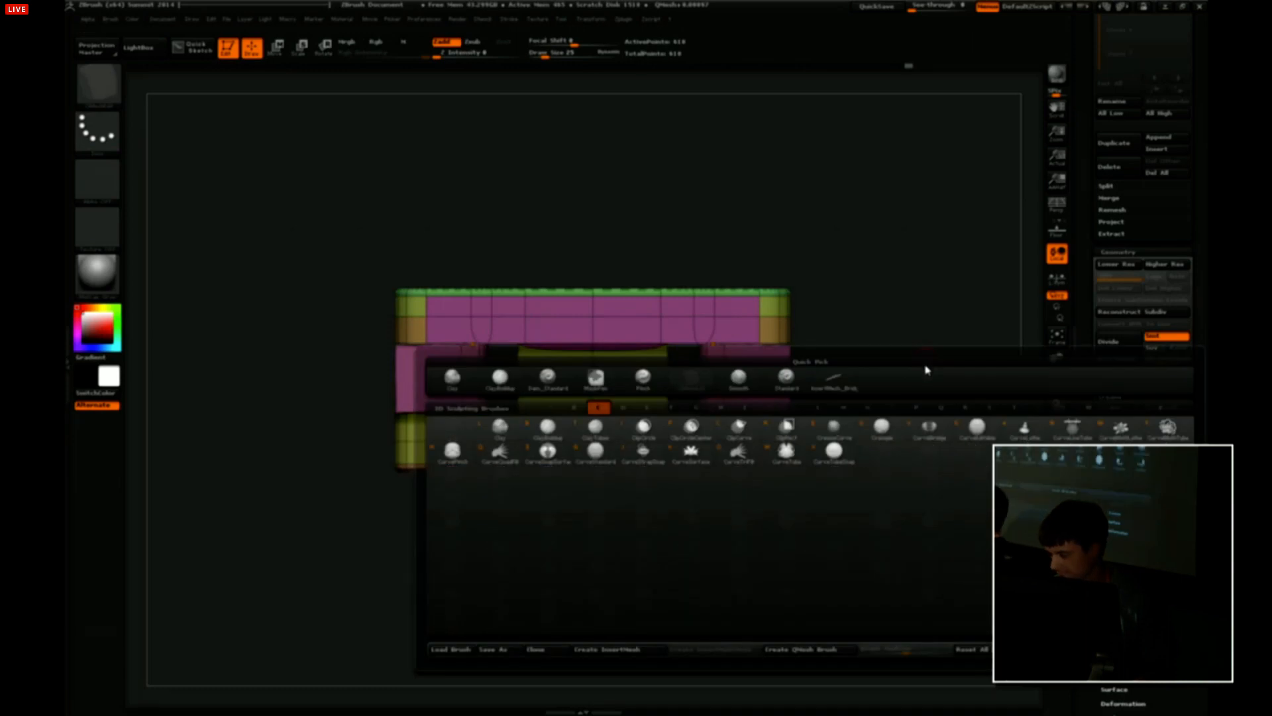
pyautogui.click(739, 429)
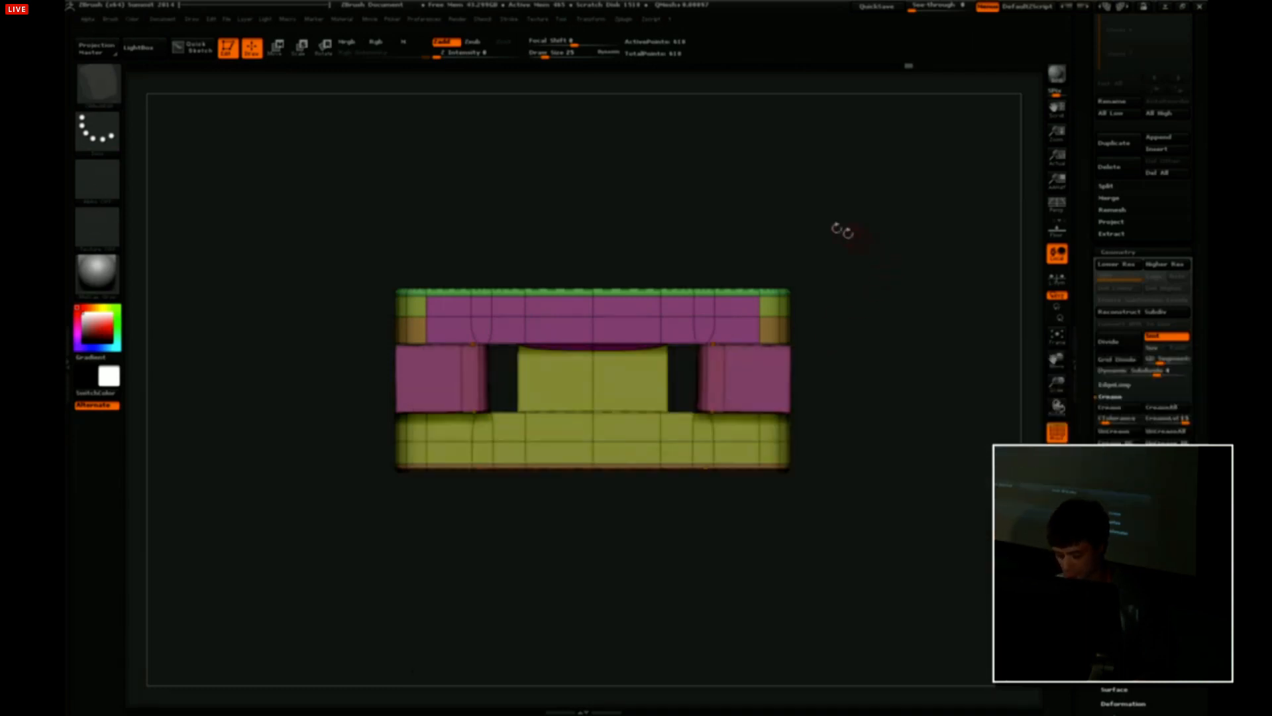
pyautogui.moveTo(842, 323); pyautogui.dragTo(840, 307)
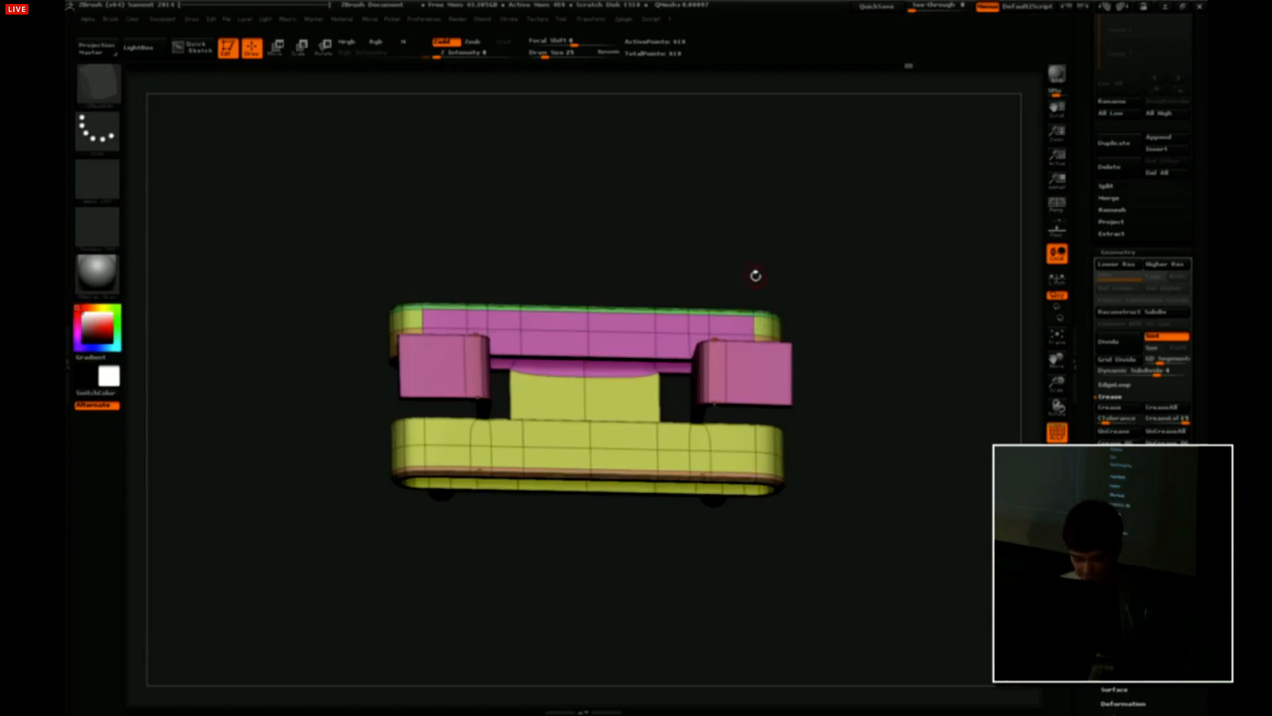
pyautogui.hotkey('ctrl', 'shift')
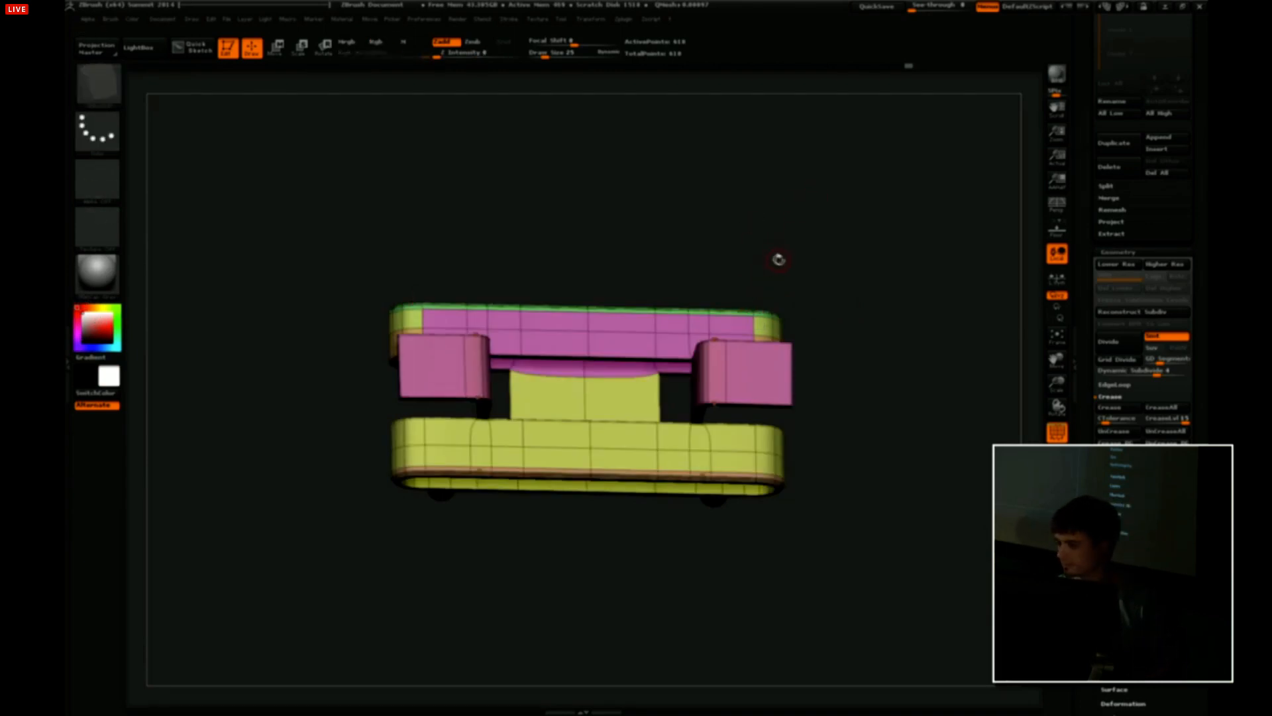
pyautogui.moveTo(821, 278); pyautogui.dragTo(825, 283)
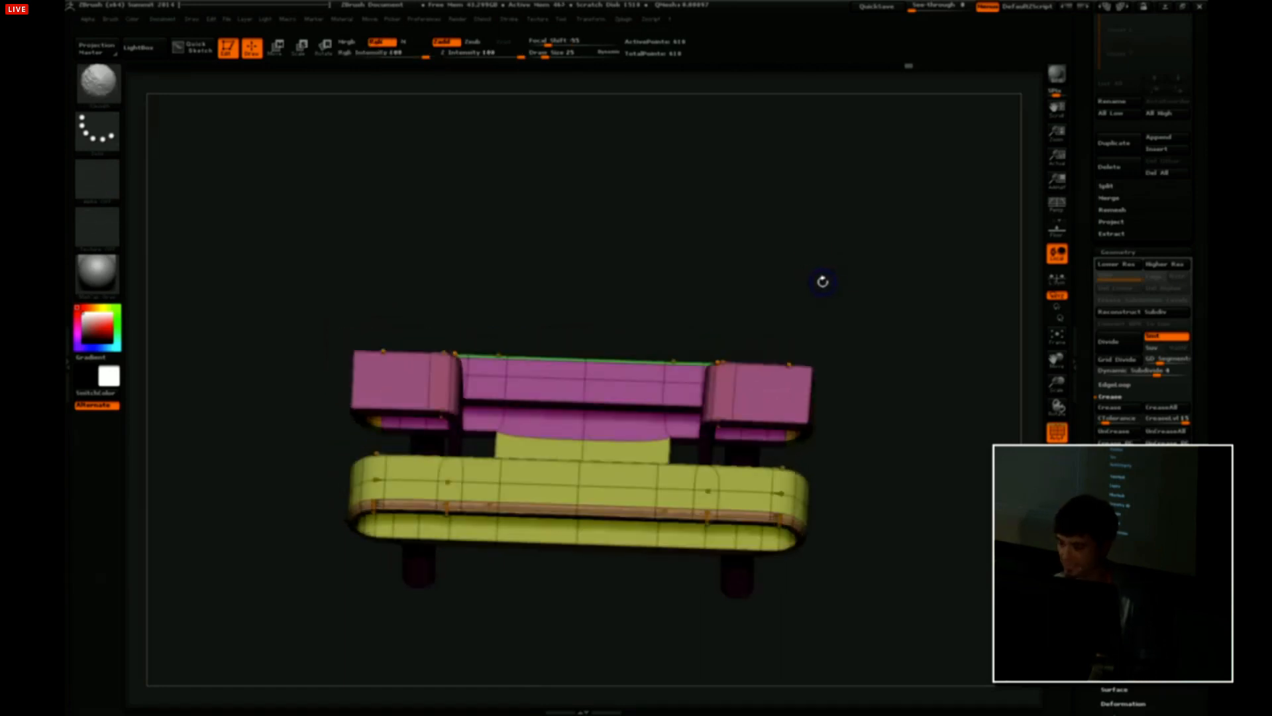
pyautogui.hotkey('ctrl', 'shift')
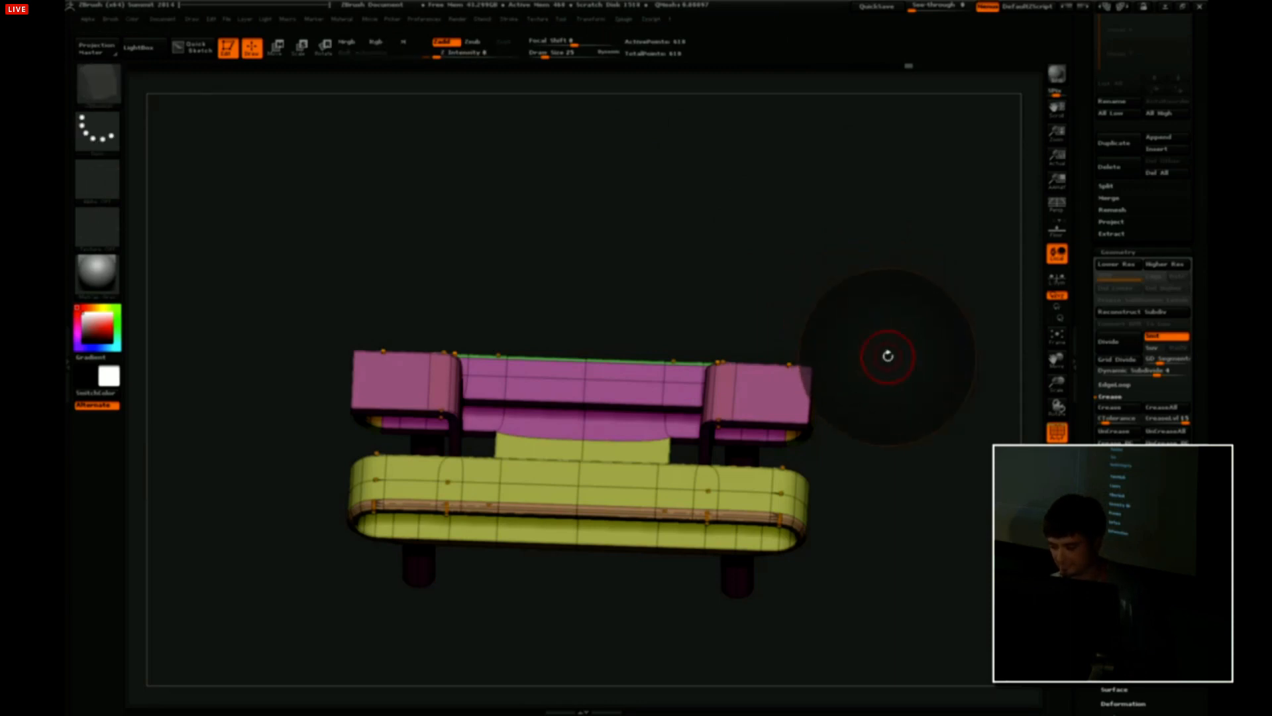
# Face the model straight on, choose the SliceCurve brush and accept its usage notice.
pyautogui.moveTo(877, 382); pyautogui.dragTo(850, 276)
pyautogui.press('b')
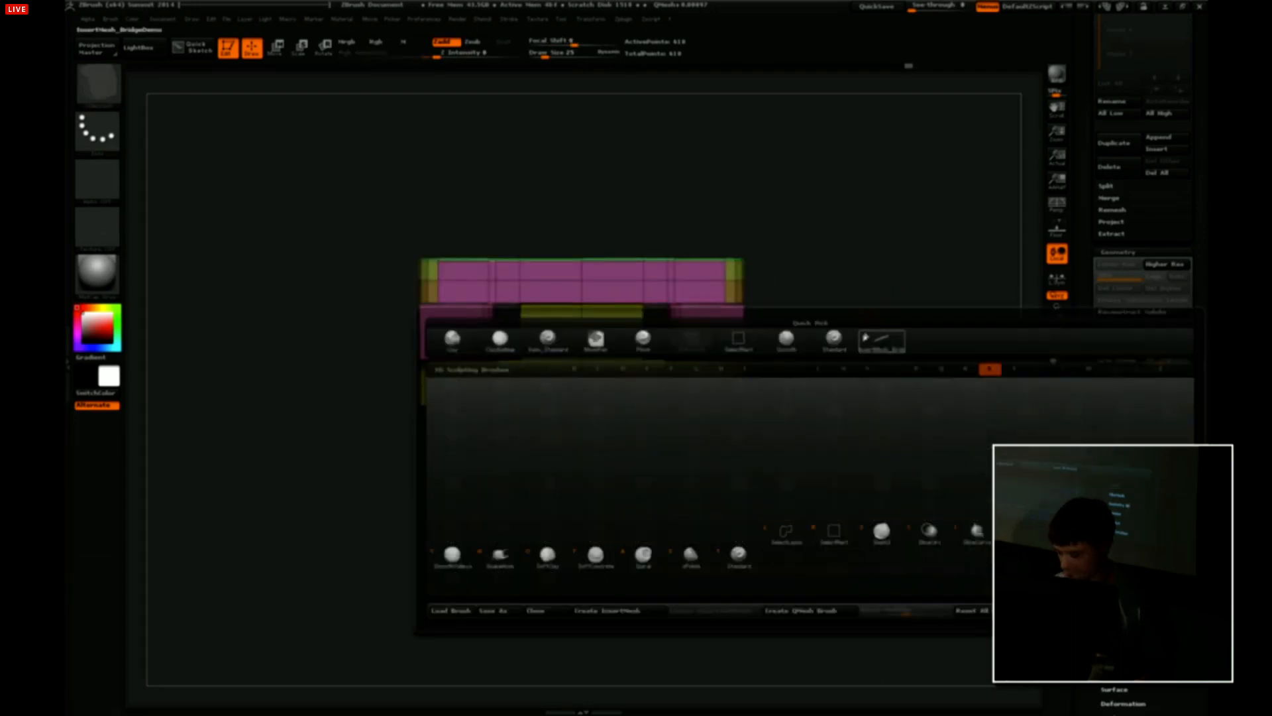
pyautogui.click(976, 531)
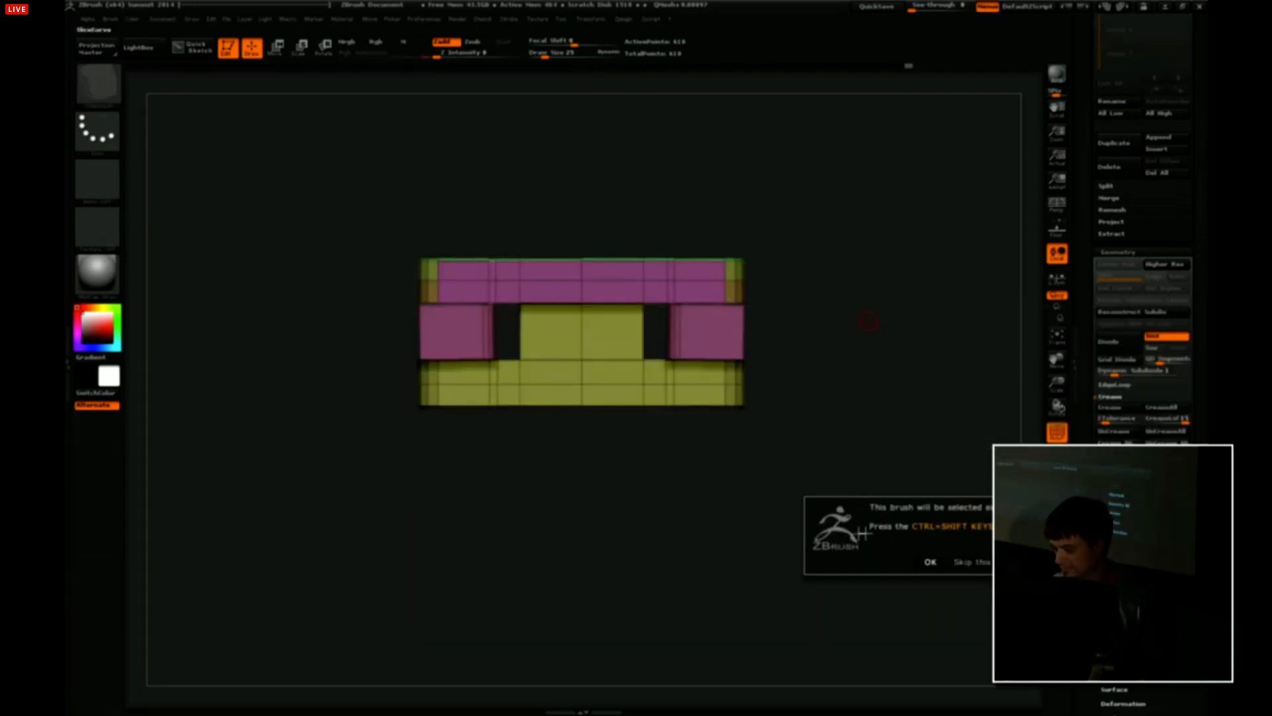
pyautogui.click(931, 562)
# Examine the smoothed model from straight on without the polyframe, then restore the polyframe display.
pyautogui.moveTo(877, 412)
pyautogui.keyDown('alt'); pyautogui.mouseDown()
pyautogui.moveTo(875, 479)
pyautogui.moveTo(831, 413)
pyautogui.mouseUp(); pyautogui.keyUp('alt')
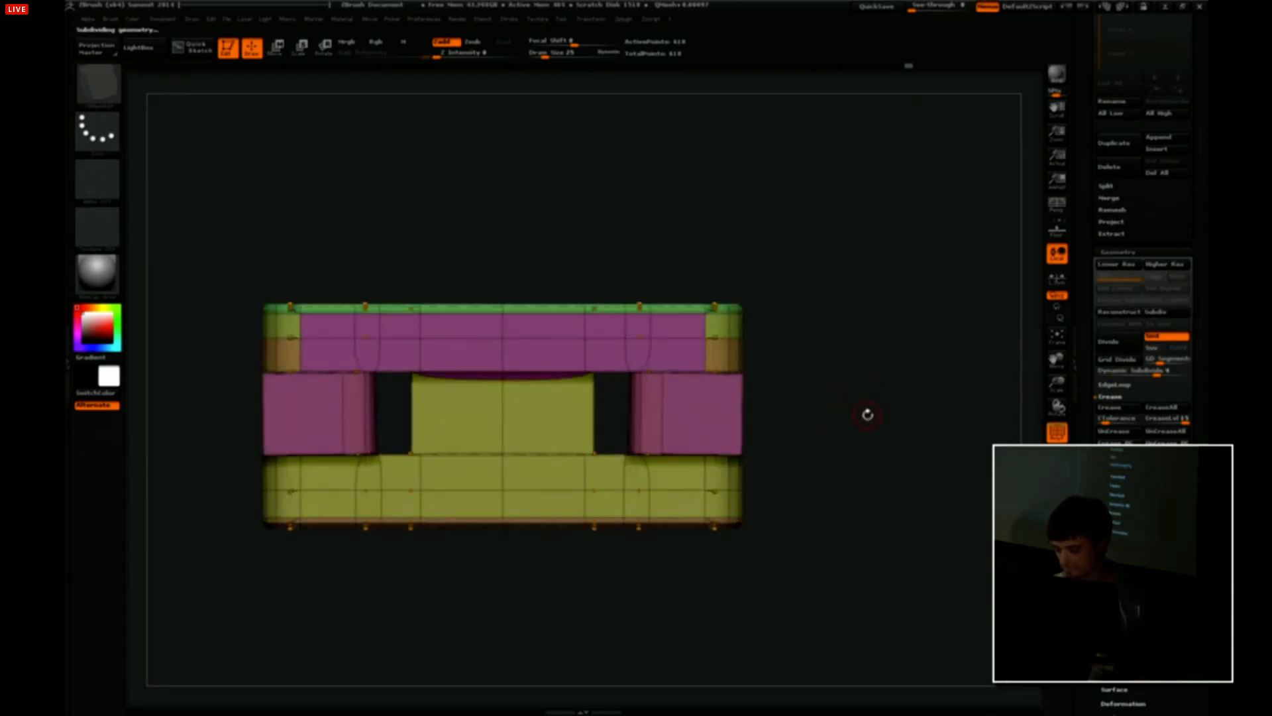
pyautogui.hotkey('ctrl', 'd')
pyautogui.keyDown('alt'); pyautogui.moveTo(858, 380); pyautogui.dragTo(938, 341); pyautogui.keyUp('alt')
pyautogui.hotkey('shift', 'f')
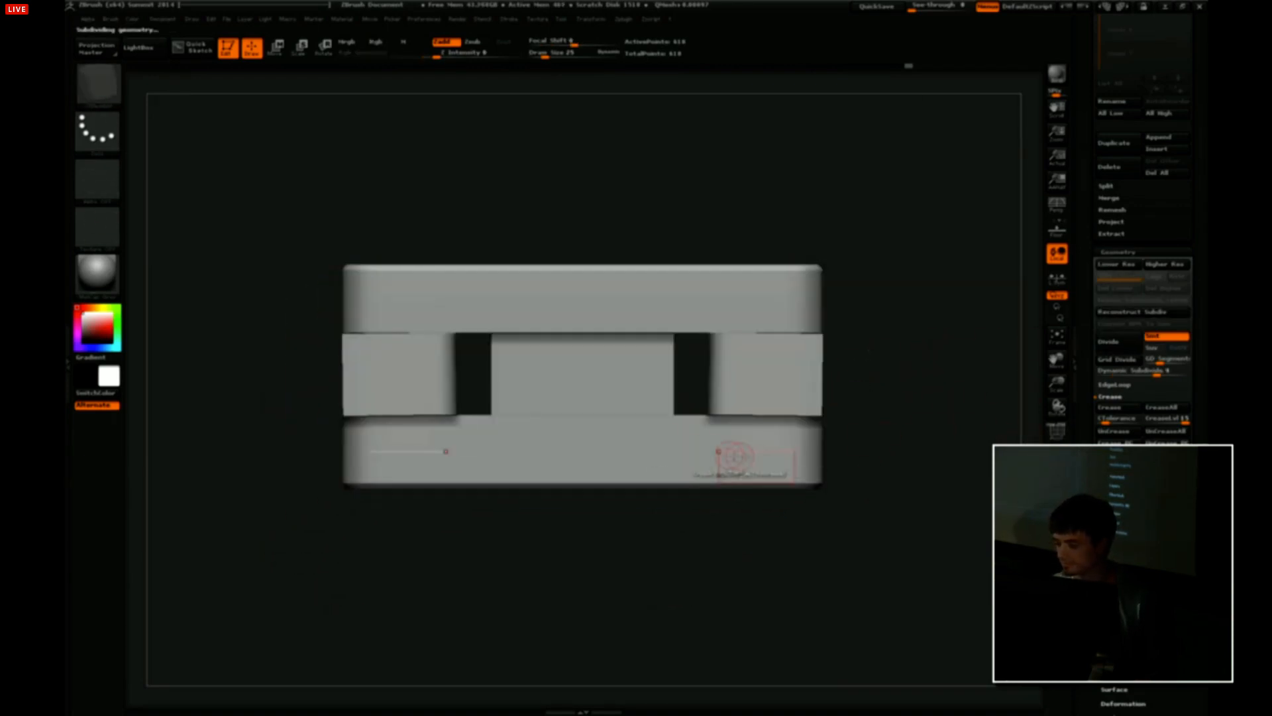
pyautogui.moveTo(810, 368)
pyautogui.keyDown('ctrl'); pyautogui.keyDown('shift'); pyautogui.mouseDown()
pyautogui.moveTo(288, 372)
pyautogui.moveTo(877, 373)
pyautogui.moveTo(898, 360)
pyautogui.mouseUp(); pyautogui.keyUp('shift'); pyautogui.keyUp('ctrl')
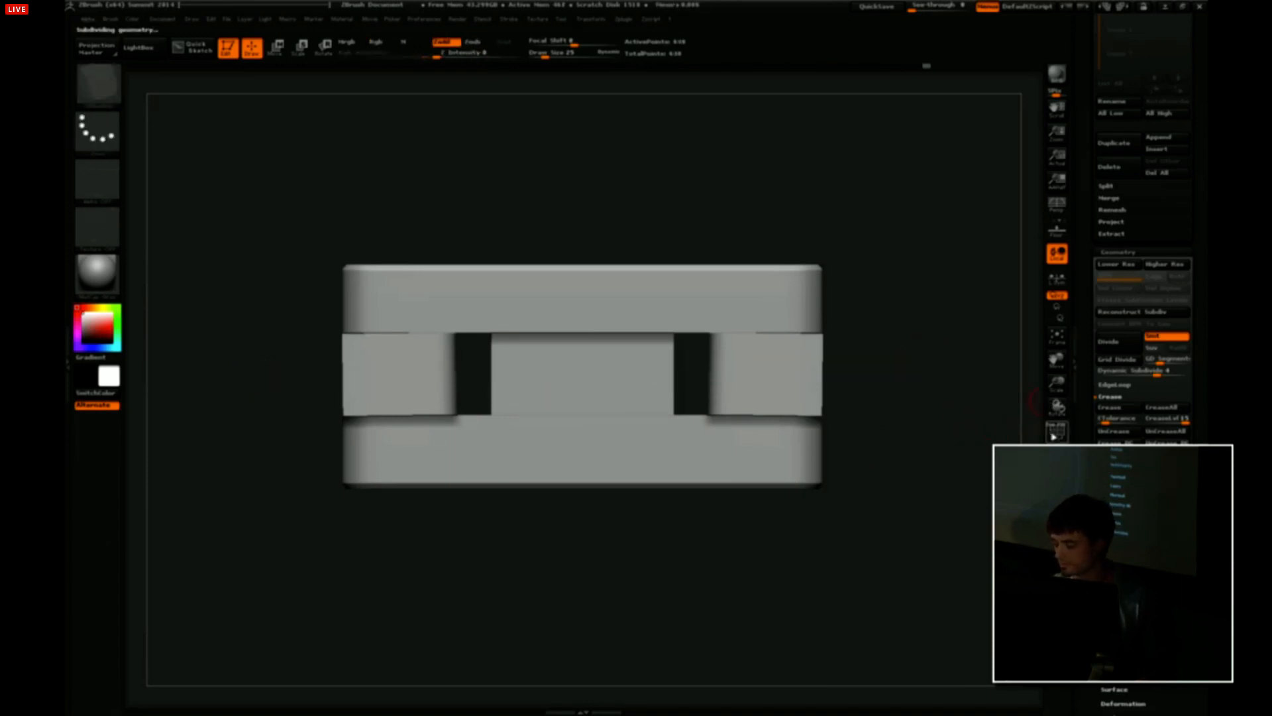
pyautogui.click(1055, 432)
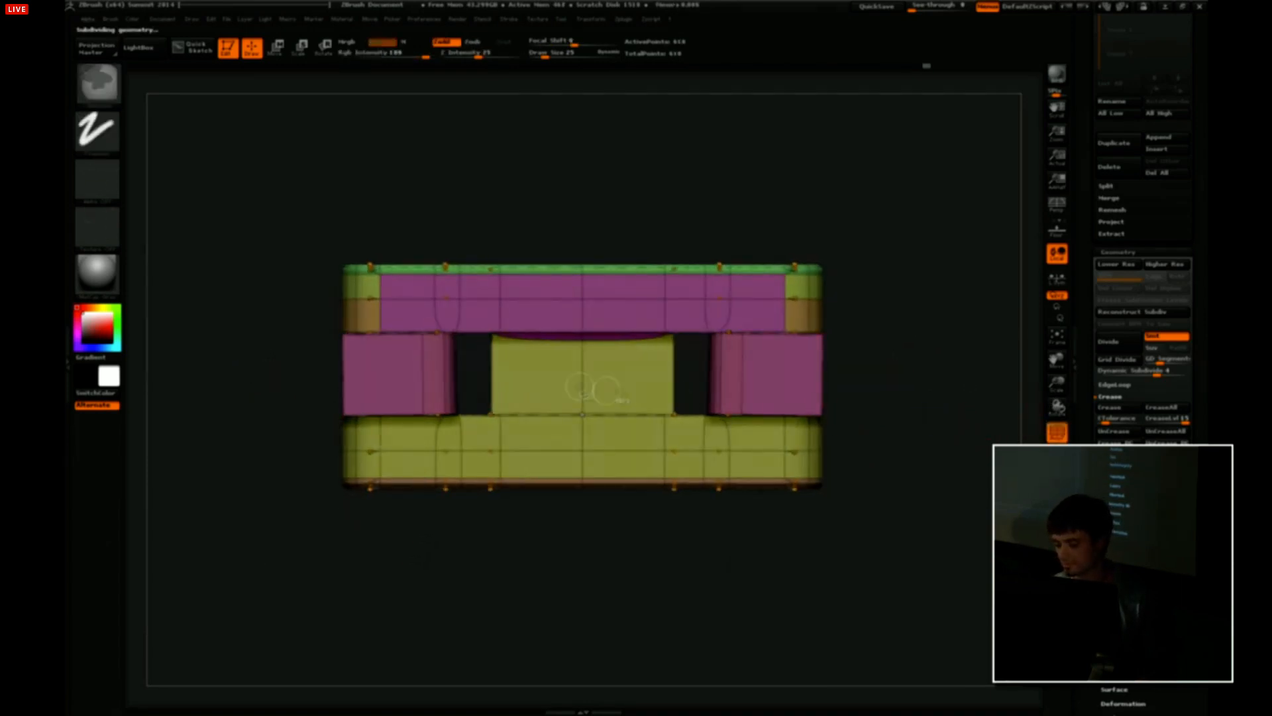
# Slice the model lengthwise through the connecting plates and crosswise through the central plate, slightly off its centre.
pyautogui.moveTo(253, 363)
pyautogui.keyDown('ctrl'); pyautogui.keyDown('shift'); pyautogui.mouseDown()
pyautogui.moveTo(389, 351)
pyautogui.moveTo(900, 363)
pyautogui.mouseUp(); pyautogui.keyUp('shift'); pyautogui.keyUp('ctrl')
pyautogui.moveTo(931, 437)
pyautogui.keyDown('shift'); pyautogui.mouseDown()
pyautogui.moveTo(918, 510)
pyautogui.moveTo(941, 517)
pyautogui.moveTo(935, 403)
pyautogui.moveTo(958, 369)
pyautogui.mouseUp(); pyautogui.keyUp('shift')
pyautogui.keyDown('ctrl'); pyautogui.keyDown('shift'); pyautogui.moveTo(659, 180); pyautogui.dragTo(660, 512); pyautogui.keyUp('shift'); pyautogui.keyUp('ctrl')
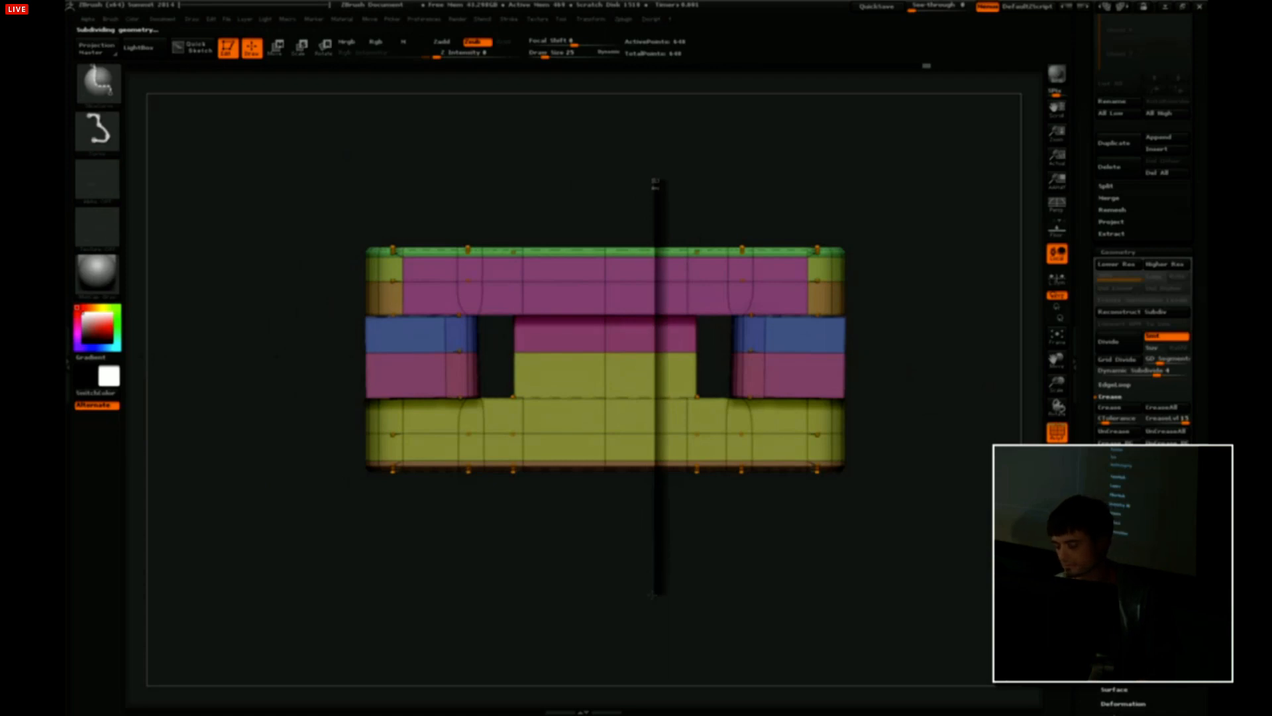
pyautogui.keyDown('ctrl'); pyautogui.keyDown('shift'); pyautogui.moveTo(655, 593); pyautogui.dragTo(655, 595); pyautogui.keyUp('shift'); pyautogui.keyUp('ctrl')
# Turn off dynamic subdivision and insert two edge loops around the upper part of each post with the Insert EdgeLoop action.
pyautogui.keyDown('ctrl'); pyautogui.keyDown('shift'); pyautogui.moveTo(538, 485); pyautogui.dragTo(758, 386); pyautogui.keyUp('shift'); pyautogui.keyUp('ctrl')
pyautogui.hotkey('shift', 'd')
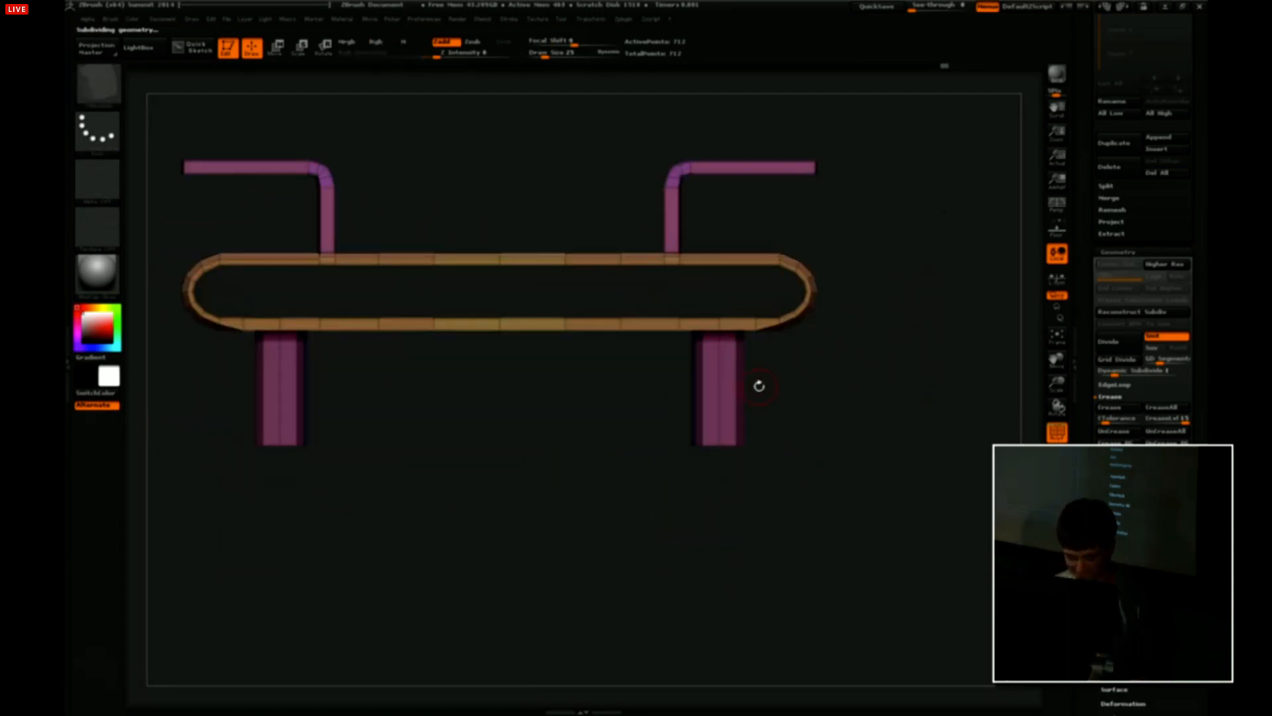
pyautogui.press('space')
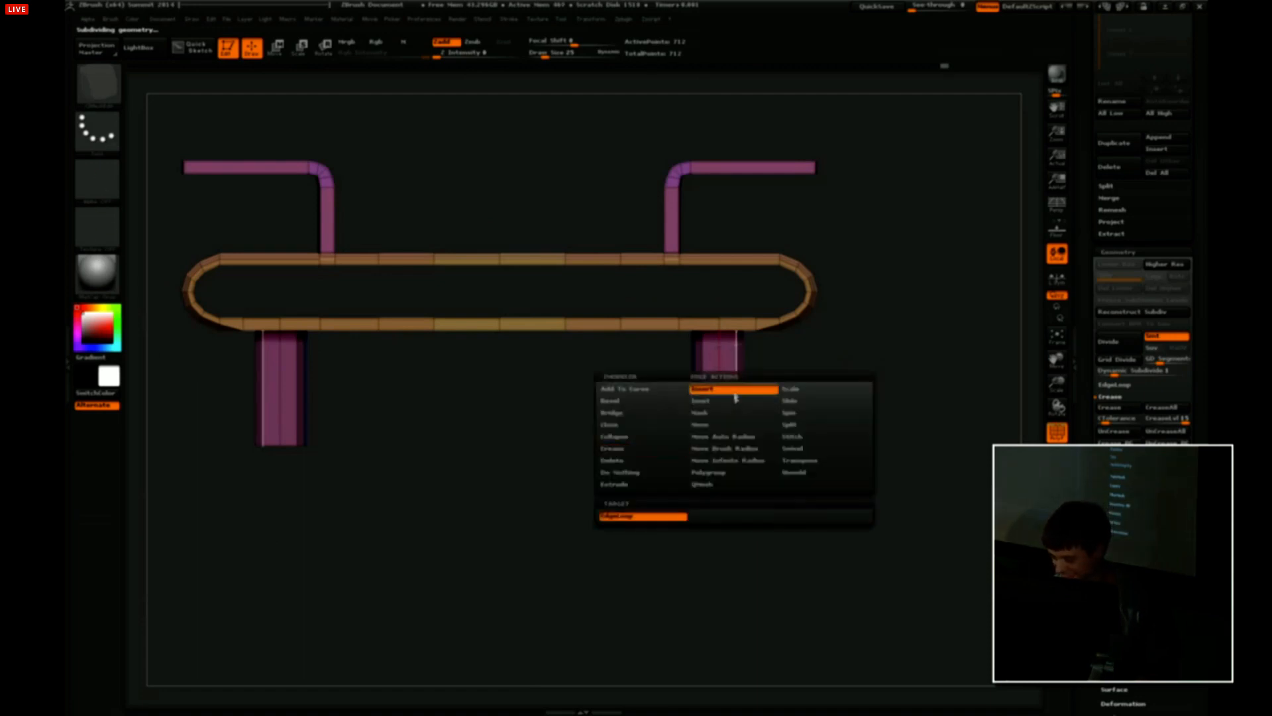
pyautogui.click(734, 391)
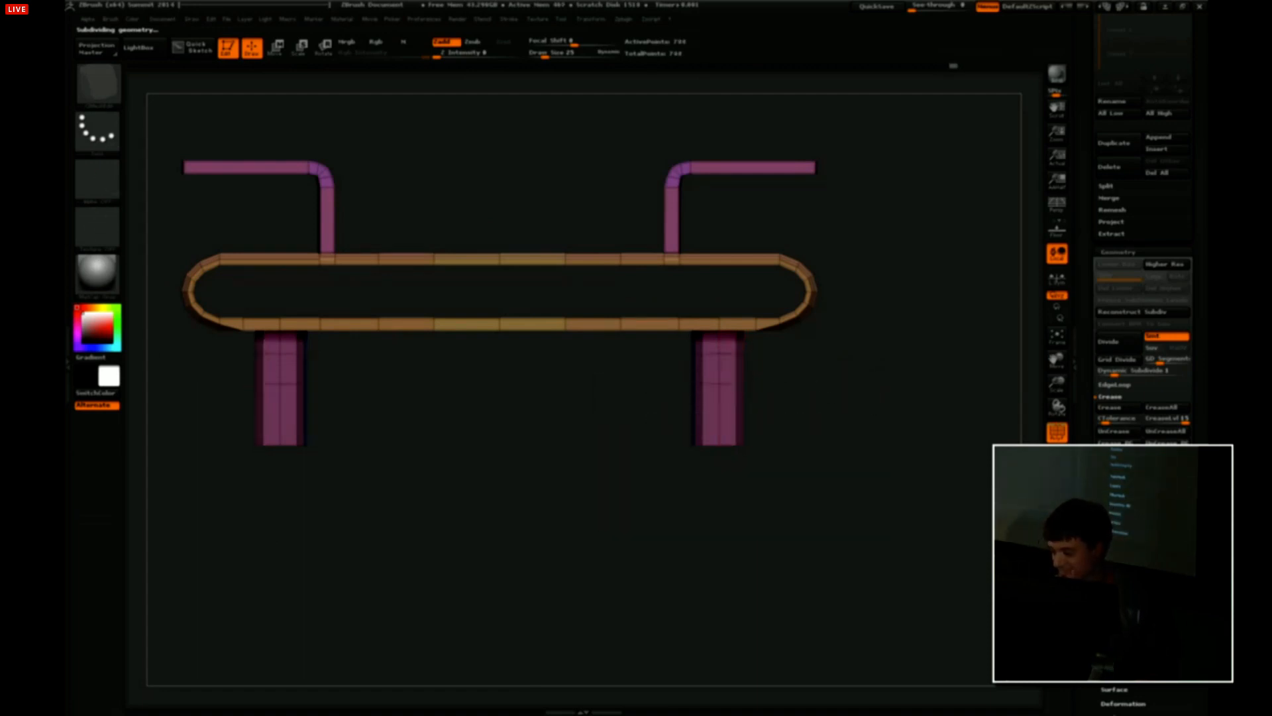
# Set the polygon action to QMesh and mark single polygons of the narrow band around each post.
pyautogui.moveTo(912, 344); pyautogui.dragTo(850, 358)
pyautogui.press('space')
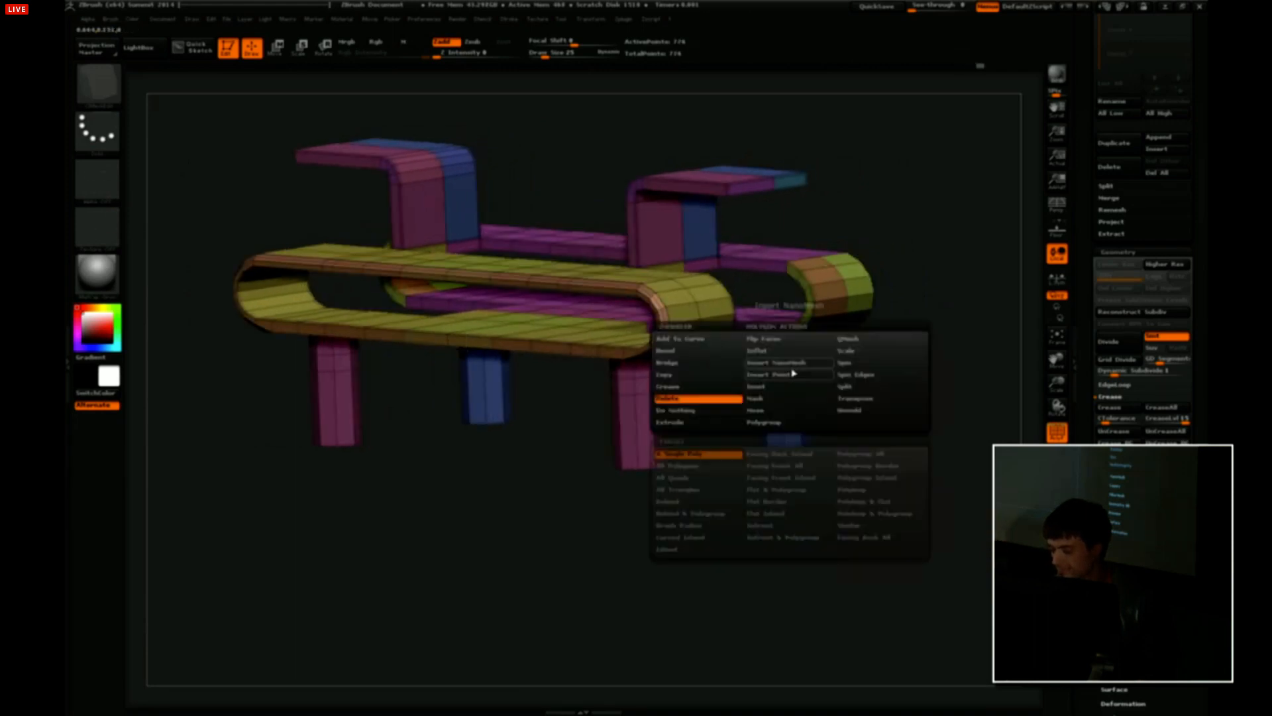
pyautogui.click(852, 340)
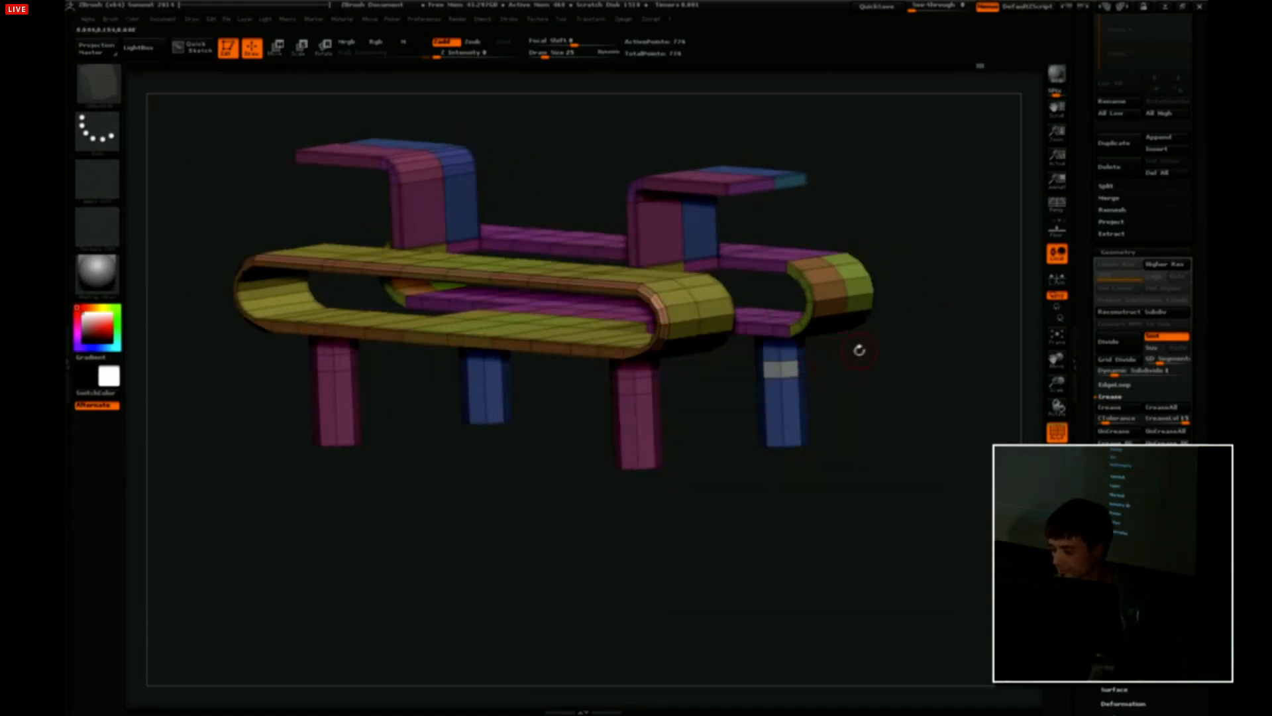
pyautogui.moveTo(859, 350); pyautogui.dragTo(734, 401)
pyautogui.moveTo(966, 342); pyautogui.dragTo(704, 352)
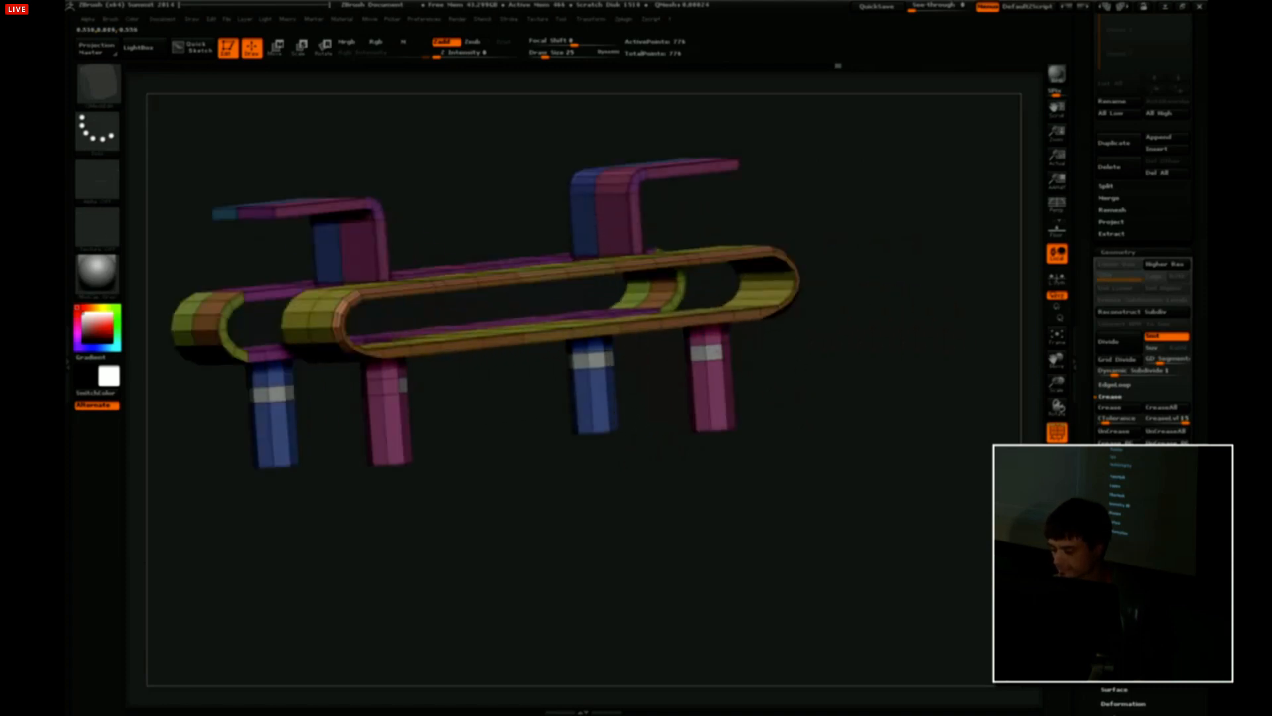
pyautogui.keyDown('alt'); pyautogui.click(391, 386); pyautogui.keyUp('alt')
# Mark the remaining polygons of the bands around the posts and QMesh them to form a ring on each post.
pyautogui.moveTo(779, 336); pyautogui.dragTo(706, 353)
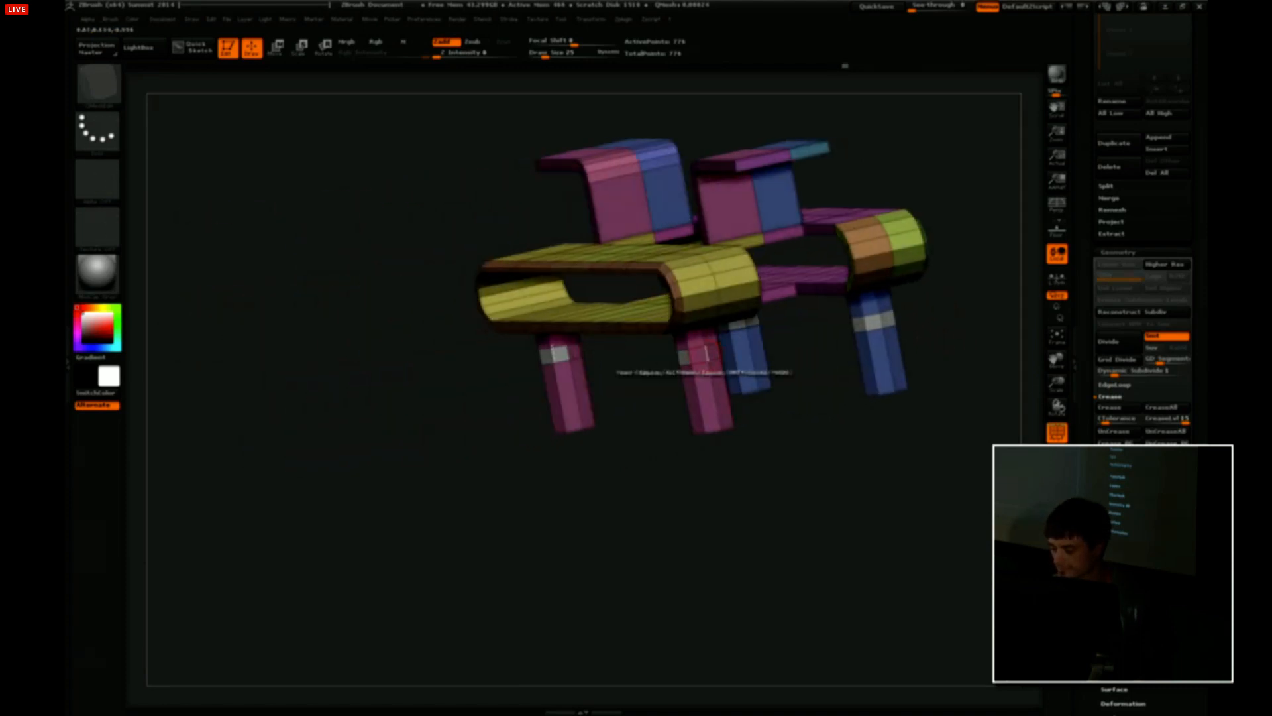
pyautogui.click(708, 361)
pyautogui.moveTo(709, 468); pyautogui.dragTo(647, 505)
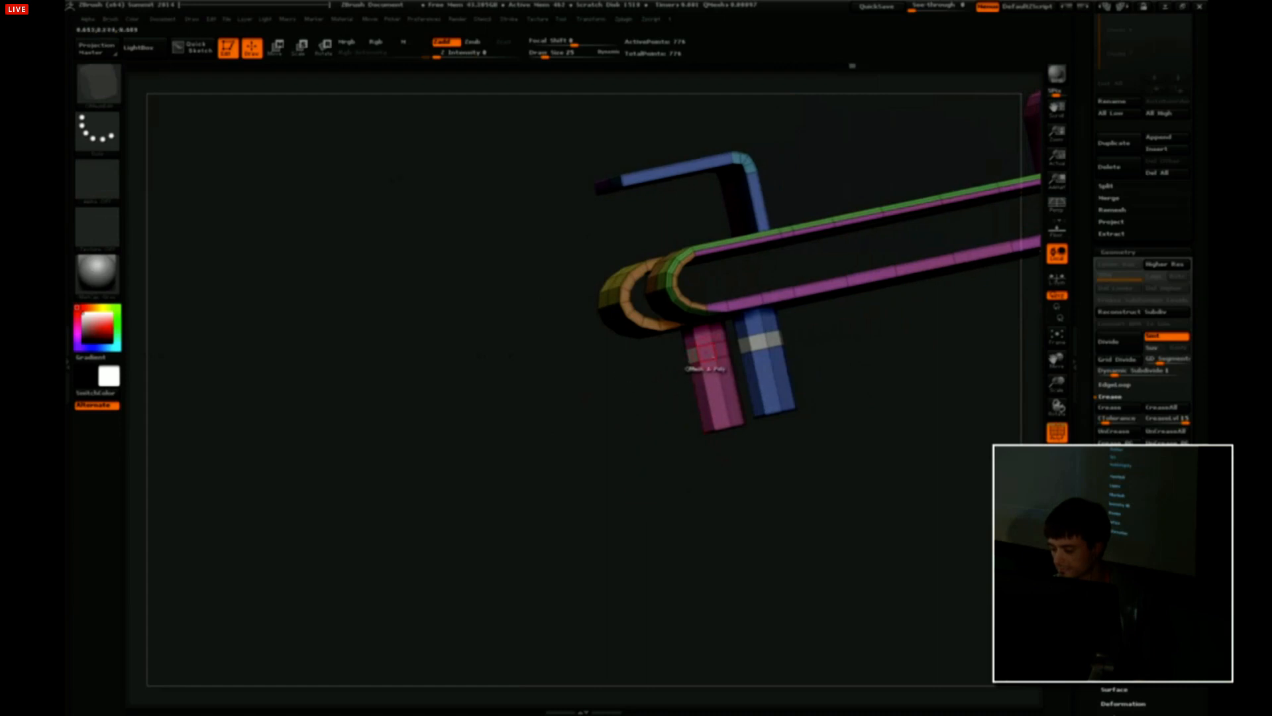
pyautogui.moveTo(867, 349); pyautogui.dragTo(755, 384)
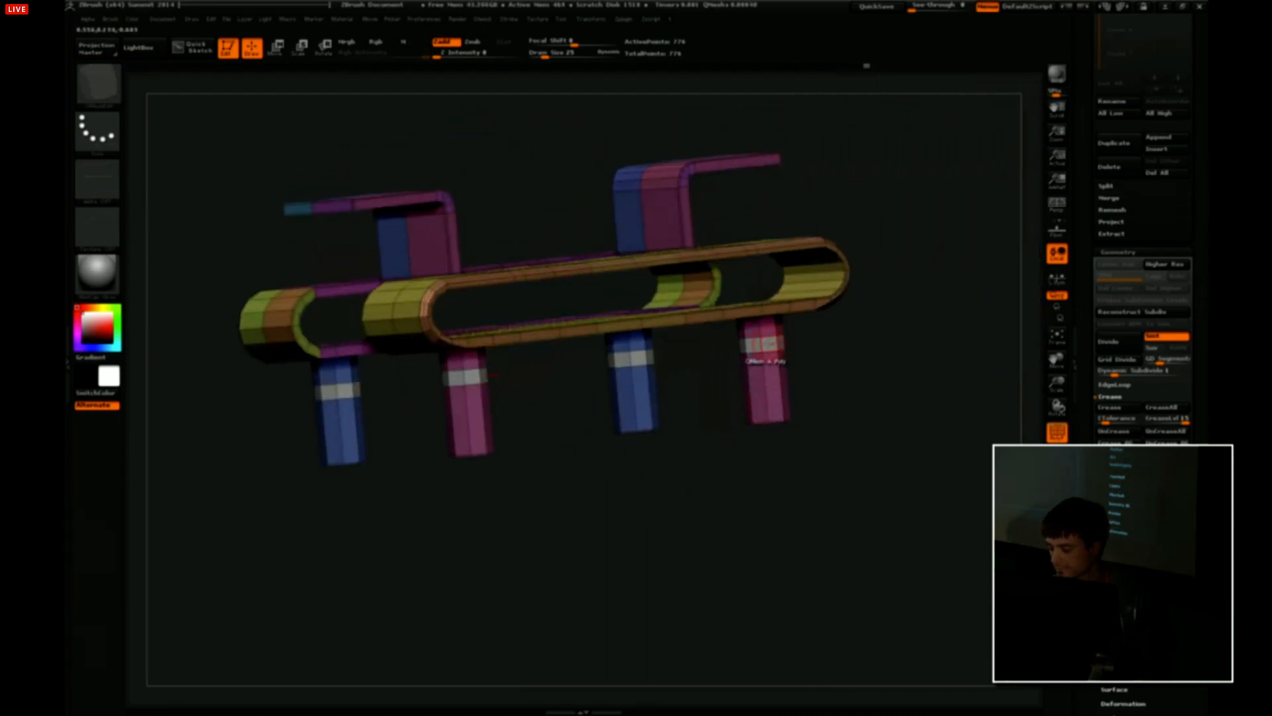
pyautogui.moveTo(860, 368); pyautogui.dragTo(752, 410)
# Insert edge loops along and across the curved raised plates and the central plate to divide them into a grid.
pyautogui.moveTo(825, 379)
pyautogui.mouseDown()
pyautogui.moveTo(775, 418)
pyautogui.moveTo(855, 331)
pyautogui.moveTo(823, 349)
pyautogui.moveTo(858, 421)
pyautogui.moveTo(827, 379)
pyautogui.moveTo(825, 407)
pyautogui.moveTo(913, 289)
pyautogui.moveTo(866, 314)
pyautogui.moveTo(881, 336)
pyautogui.moveTo(902, 256)
pyautogui.moveTo(913, 290)
pyautogui.moveTo(884, 325)
pyautogui.moveTo(906, 376)
pyautogui.mouseUp()
pyautogui.press('space')
pyautogui.click(686, 417)
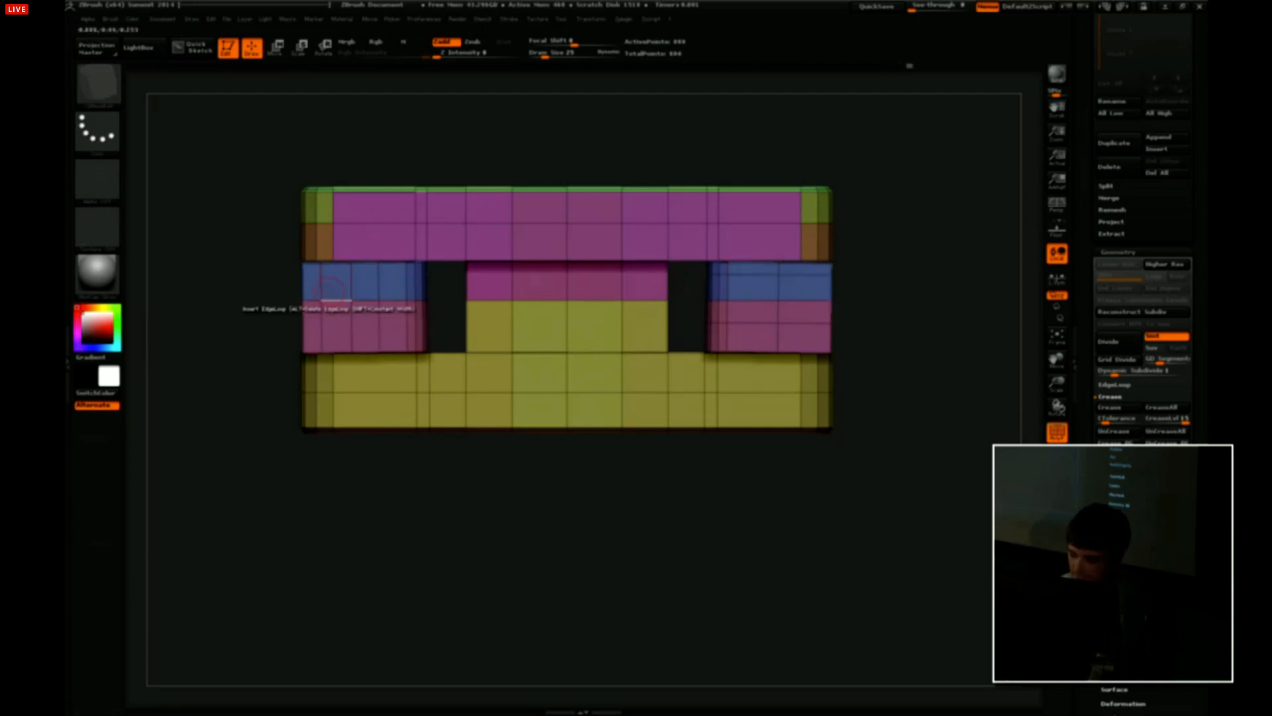
pyautogui.moveTo(884, 275)
pyautogui.mouseDown()
pyautogui.moveTo(883, 298)
pyautogui.moveTo(883, 282)
pyautogui.mouseUp()
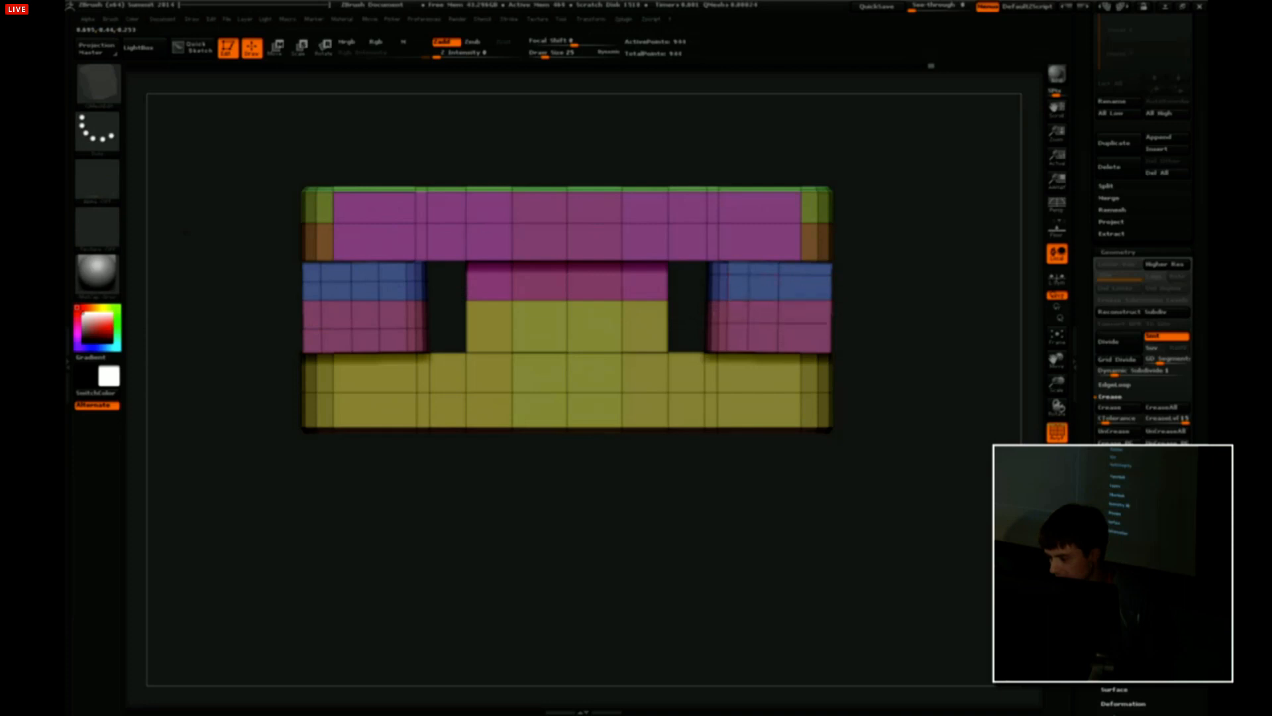
pyautogui.moveTo(881, 309)
pyautogui.mouseDown()
pyautogui.moveTo(894, 272)
pyautogui.moveTo(887, 291)
pyautogui.mouseUp()
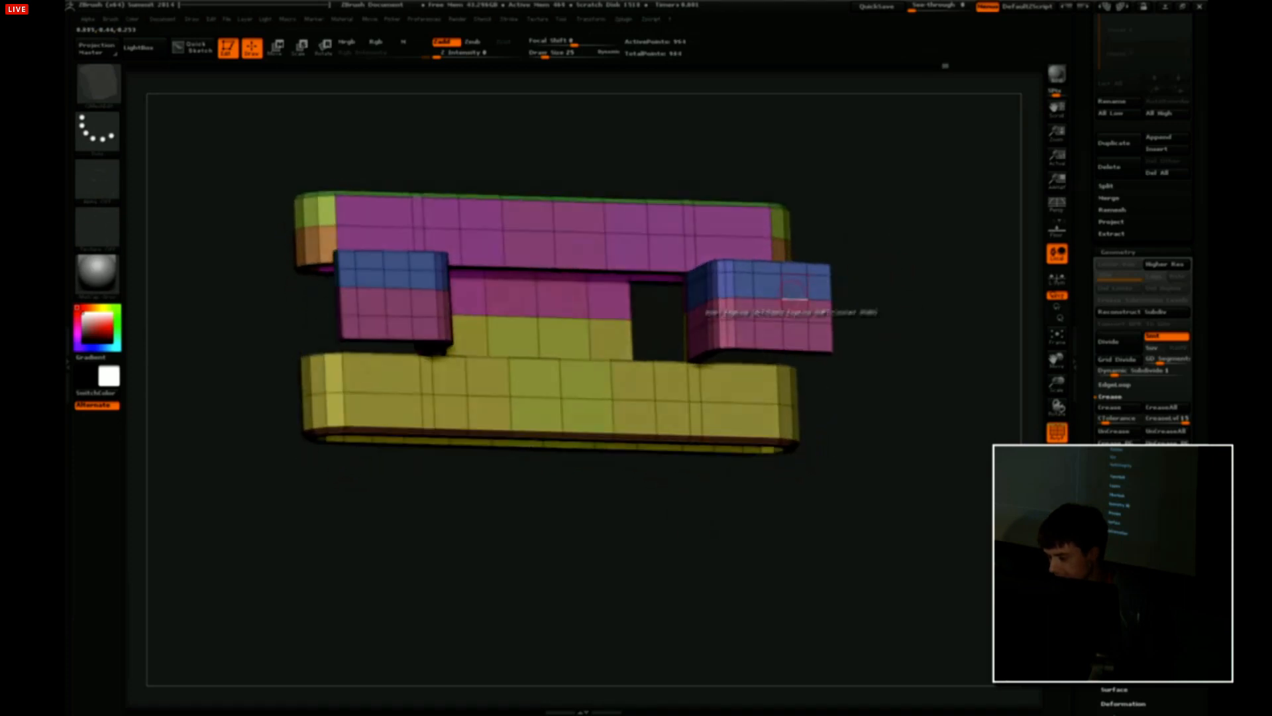
# Set the polygon action to Polygroup on a single poly and mark individual polygons in the raised plates' grids.
pyautogui.press('space')
pyautogui.click(791, 370)
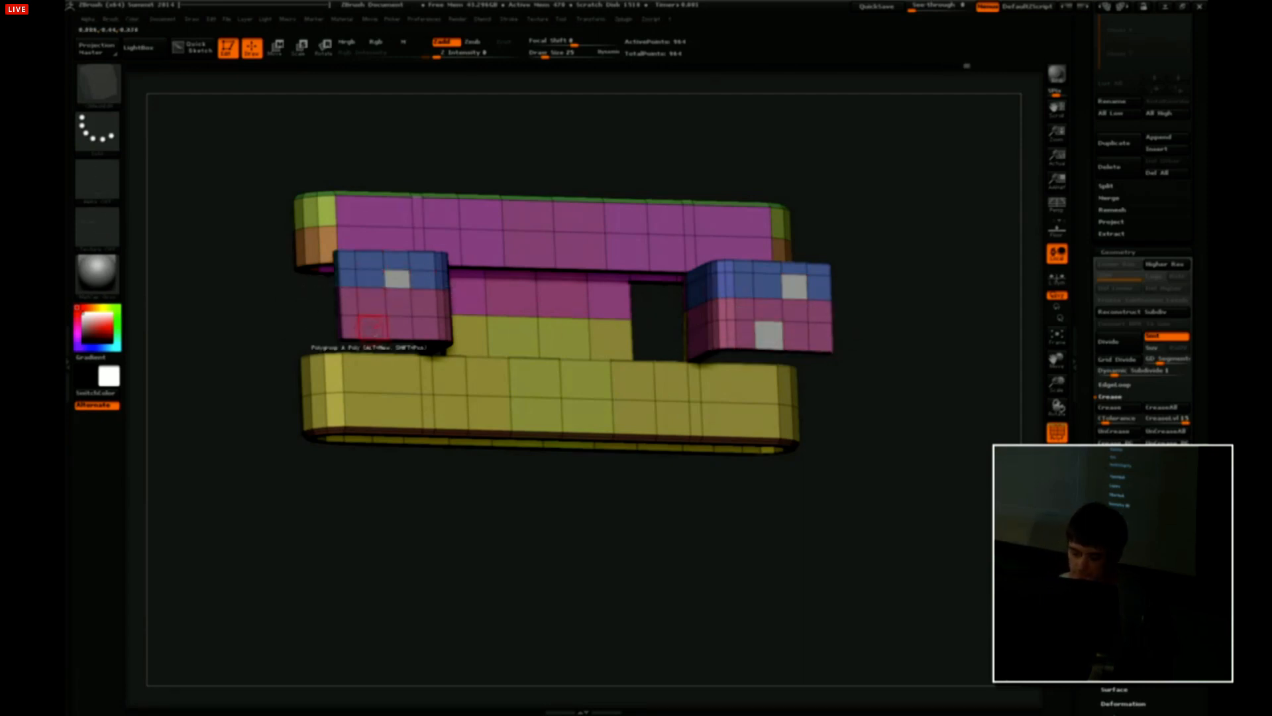
pyautogui.moveTo(855, 298)
pyautogui.mouseDown()
pyautogui.moveTo(897, 265)
pyautogui.moveTo(845, 287)
pyautogui.mouseUp()
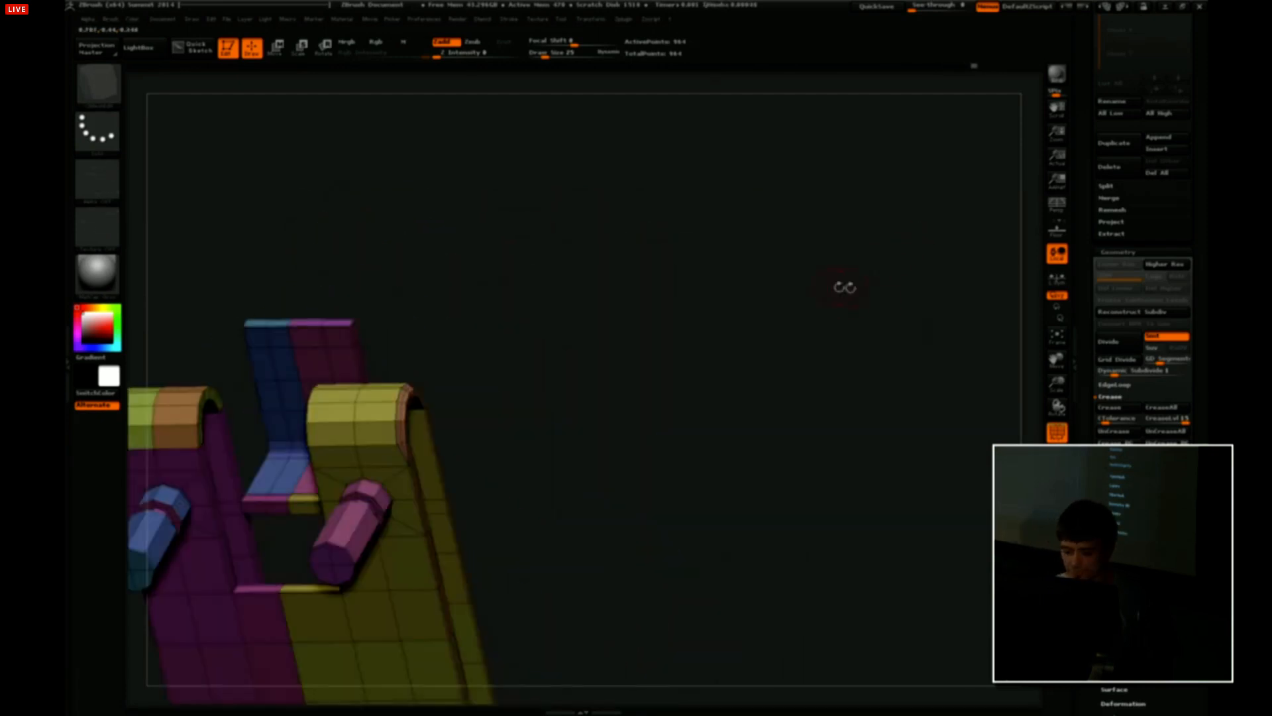
# Mark one polygon in the blue strip and one in the pink strip of each raised plate's grid.
pyautogui.moveTo(644, 275); pyautogui.dragTo(517, 314)
pyautogui.moveTo(233, 406); pyautogui.dragTo(511, 290)
pyautogui.moveTo(750, 291); pyautogui.dragTo(588, 330)
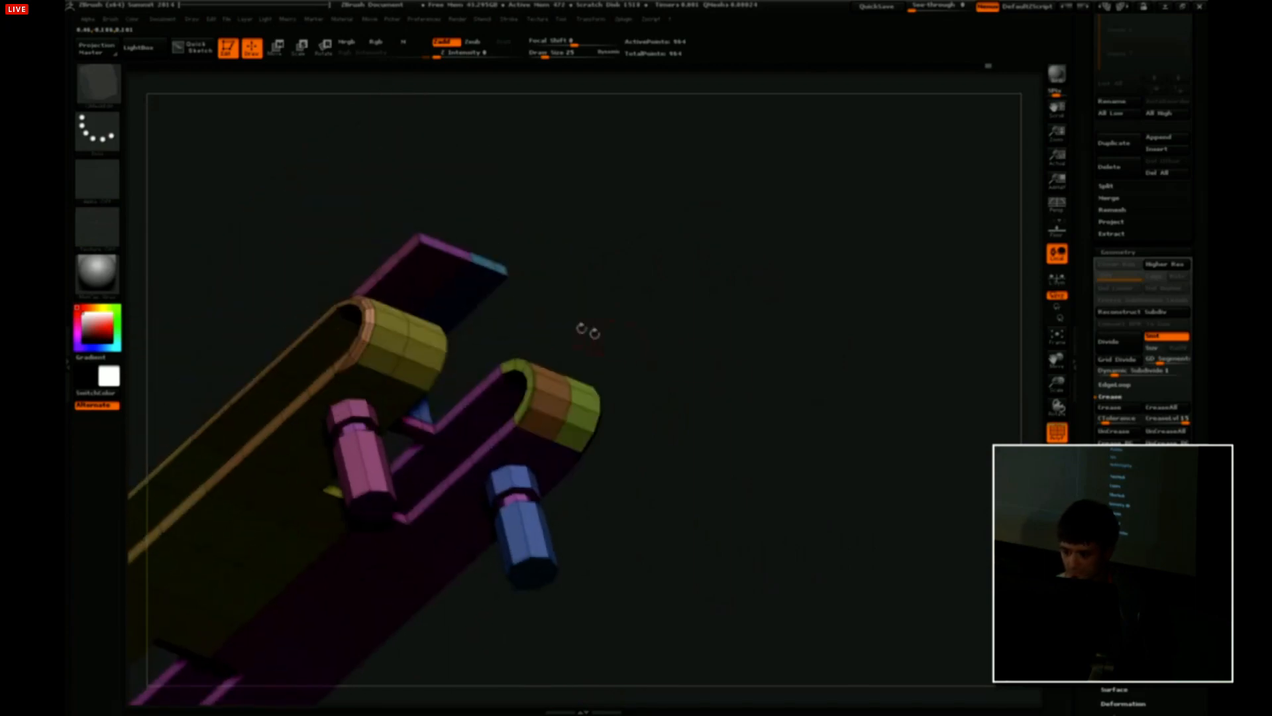
pyautogui.moveTo(597, 226); pyautogui.dragTo(543, 565)
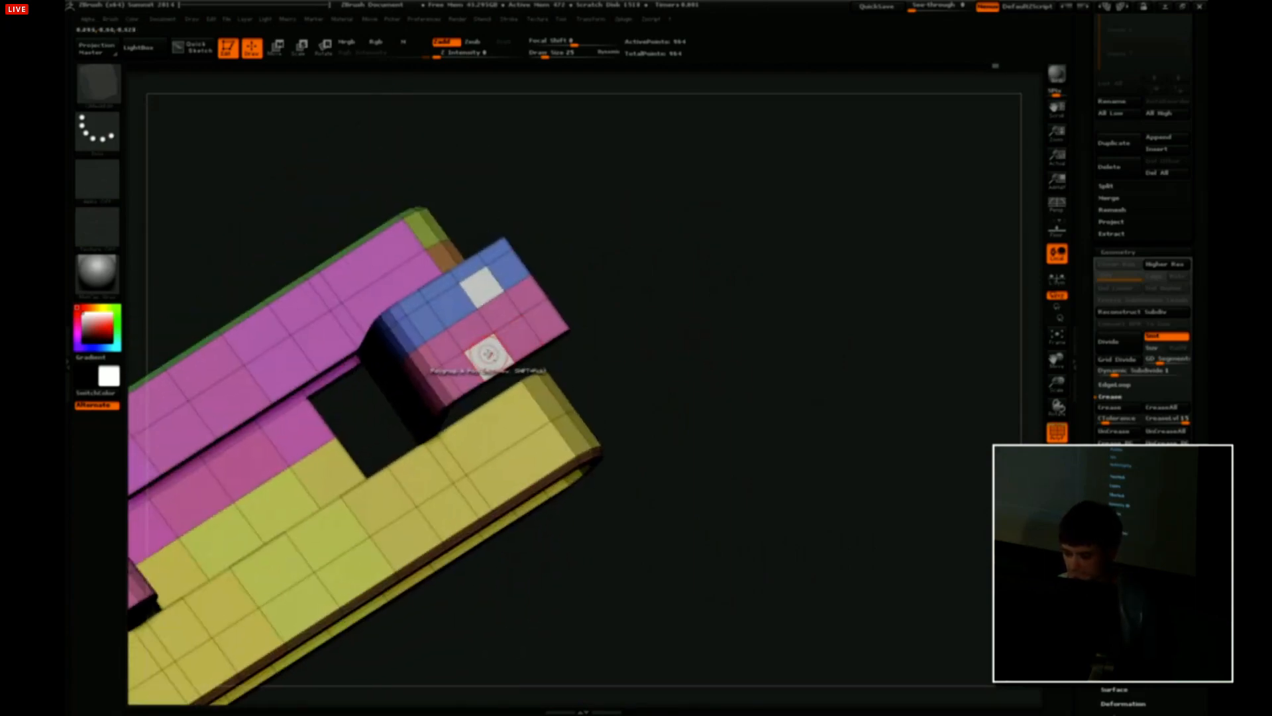
pyautogui.moveTo(693, 374); pyautogui.dragTo(817, 288)
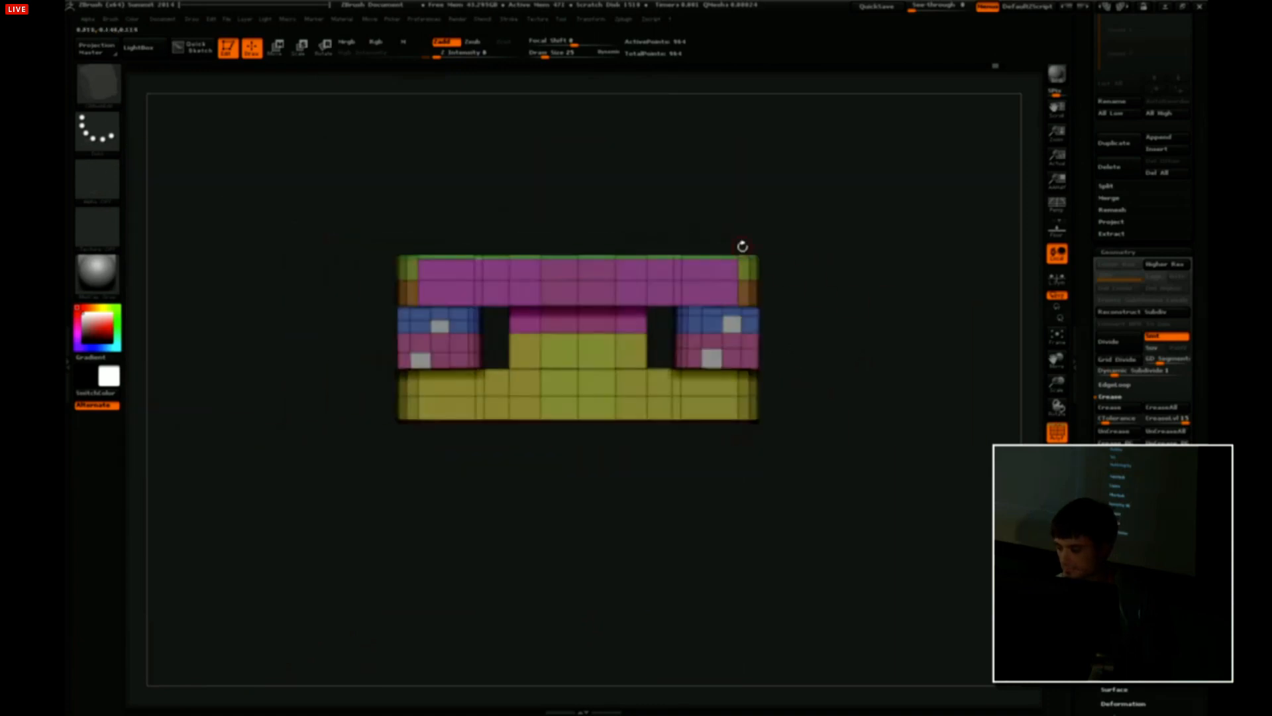
# Set the polygon action to Inset and inset the marked polygons on both raised plates.
pyautogui.press('space')
pyautogui.click(712, 373)
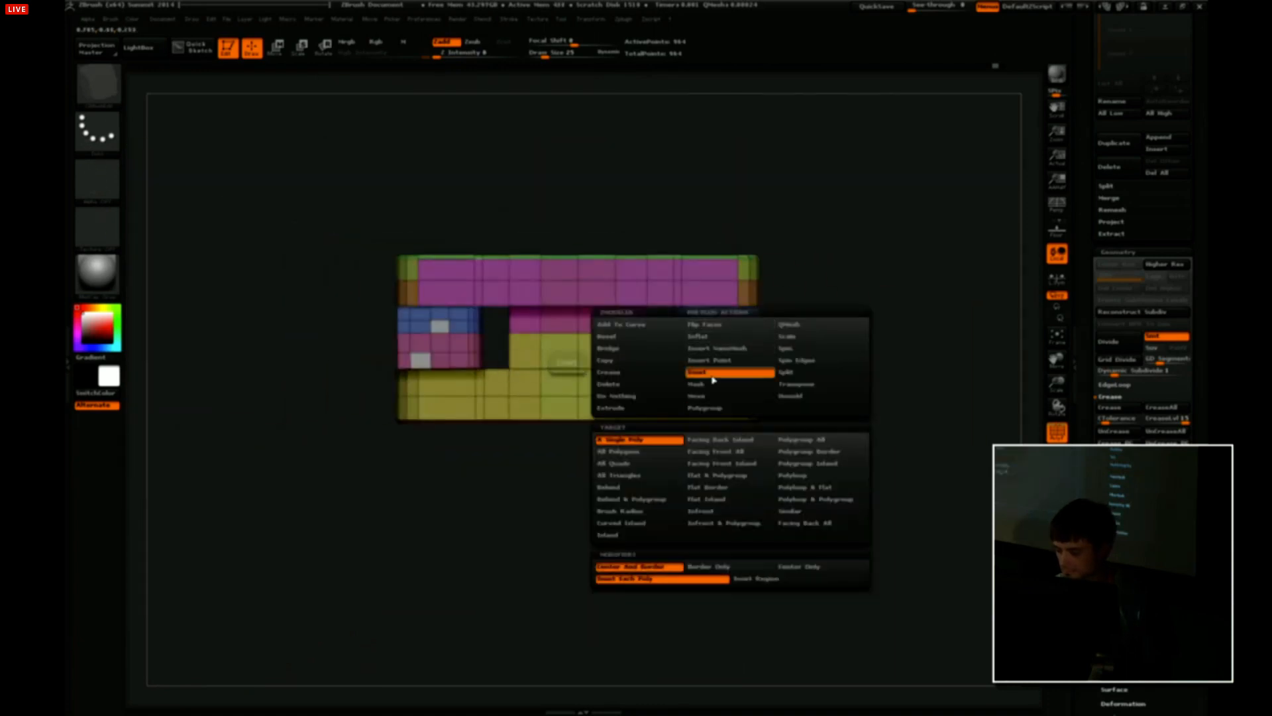
pyautogui.click(760, 516)
pyautogui.keyDown('alt'); pyautogui.moveTo(769, 364); pyautogui.dragTo(820, 305); pyautogui.keyUp('alt')
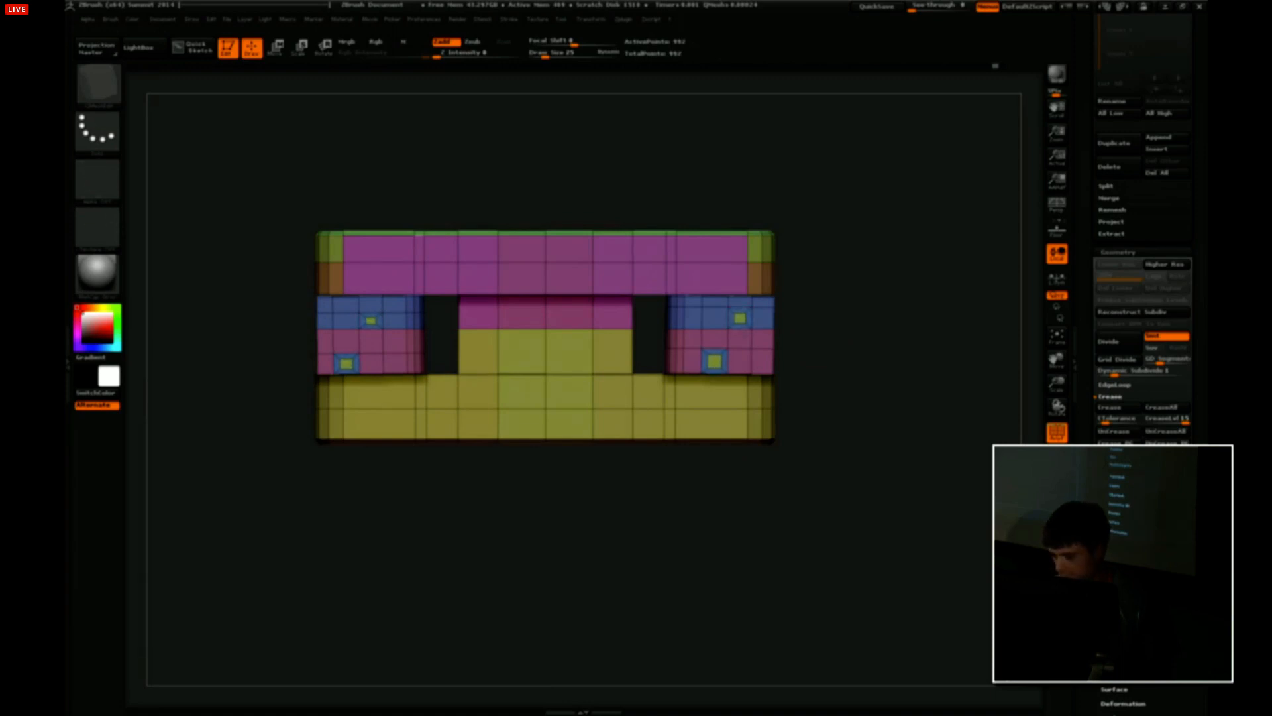
pyautogui.moveTo(858, 353); pyautogui.dragTo(859, 326)
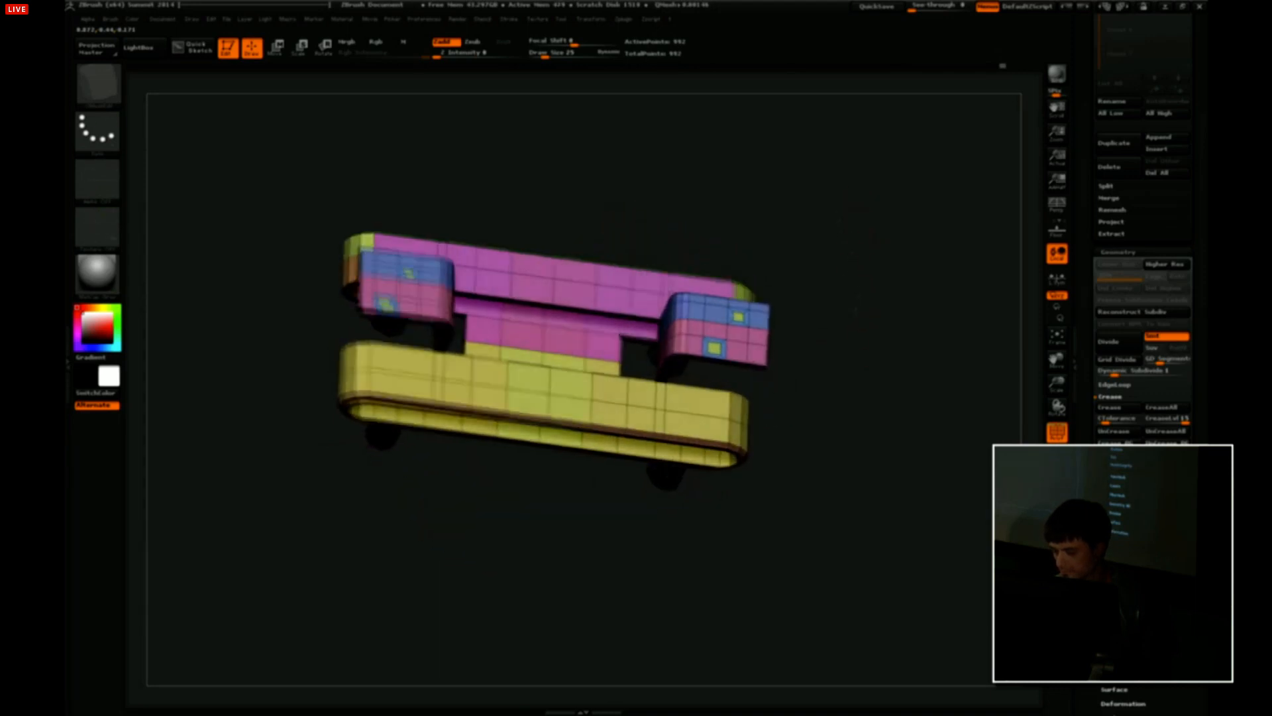
pyautogui.moveTo(858, 270); pyautogui.dragTo(778, 285)
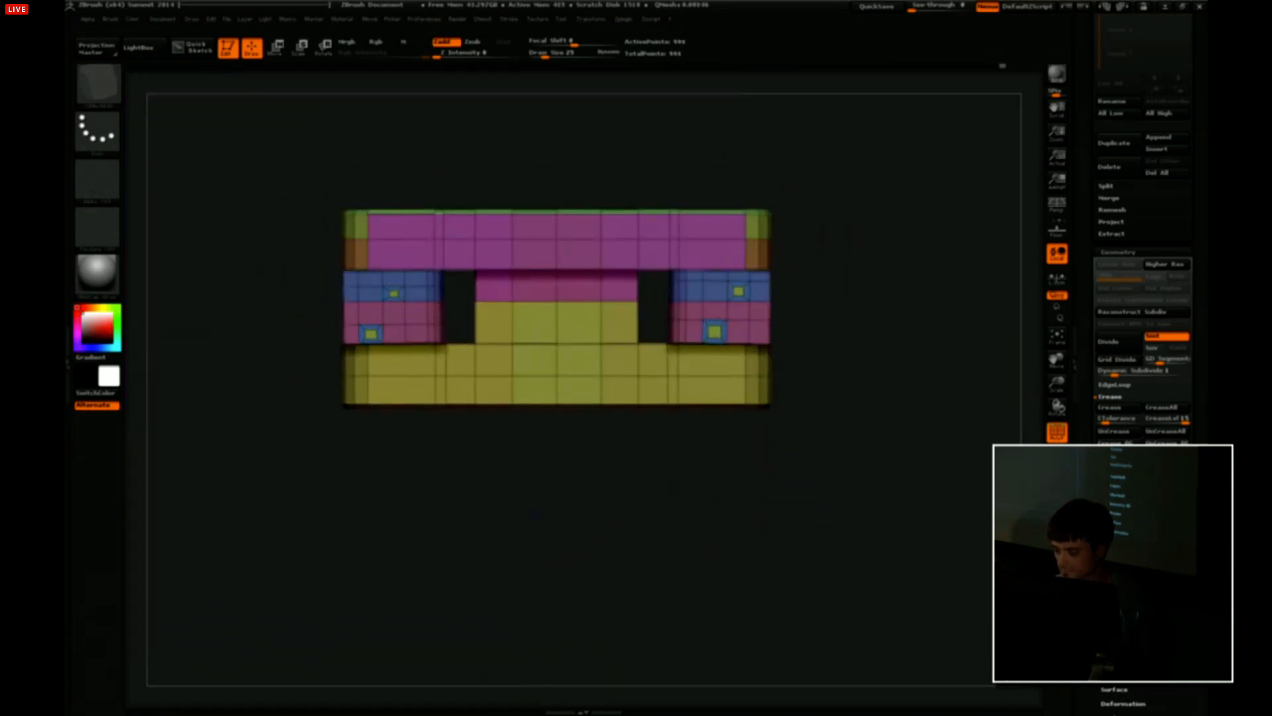
pyautogui.moveTo(846, 311); pyautogui.dragTo(849, 277)
# Set the polygon action to Crease with the Polygroup All target and crease the inset squares on the raised plates.
pyautogui.press('space')
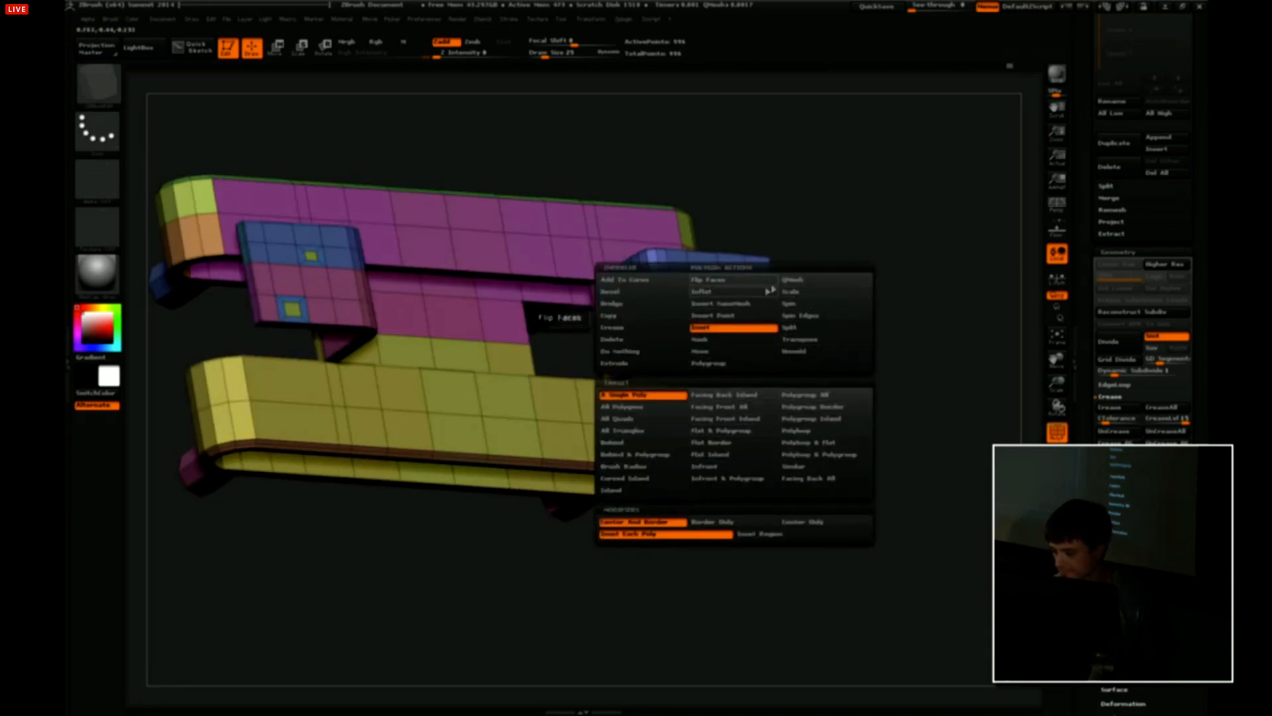
pyautogui.click(630, 331)
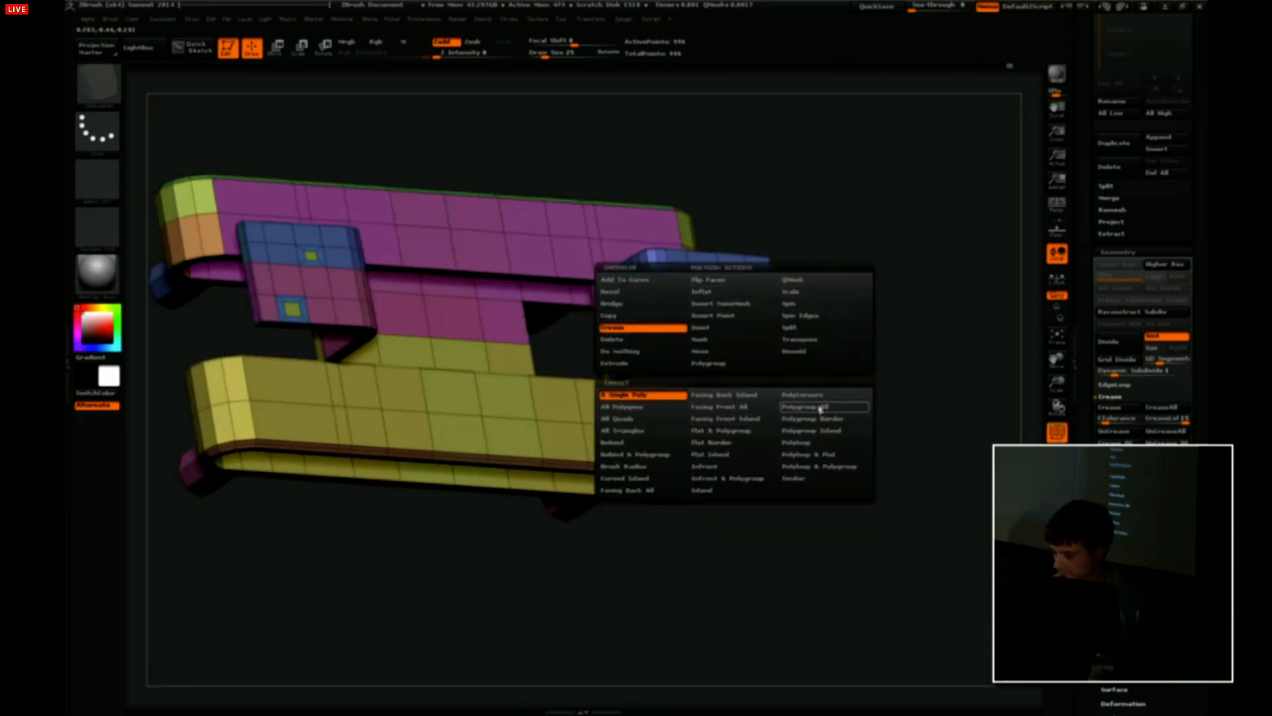
pyautogui.click(801, 407)
pyautogui.moveTo(815, 377); pyautogui.dragTo(745, 271)
# Set the polygon action to QMesh and push the inset centres through both raised plates to cut square holes.
pyautogui.press('space')
pyautogui.click(797, 340)
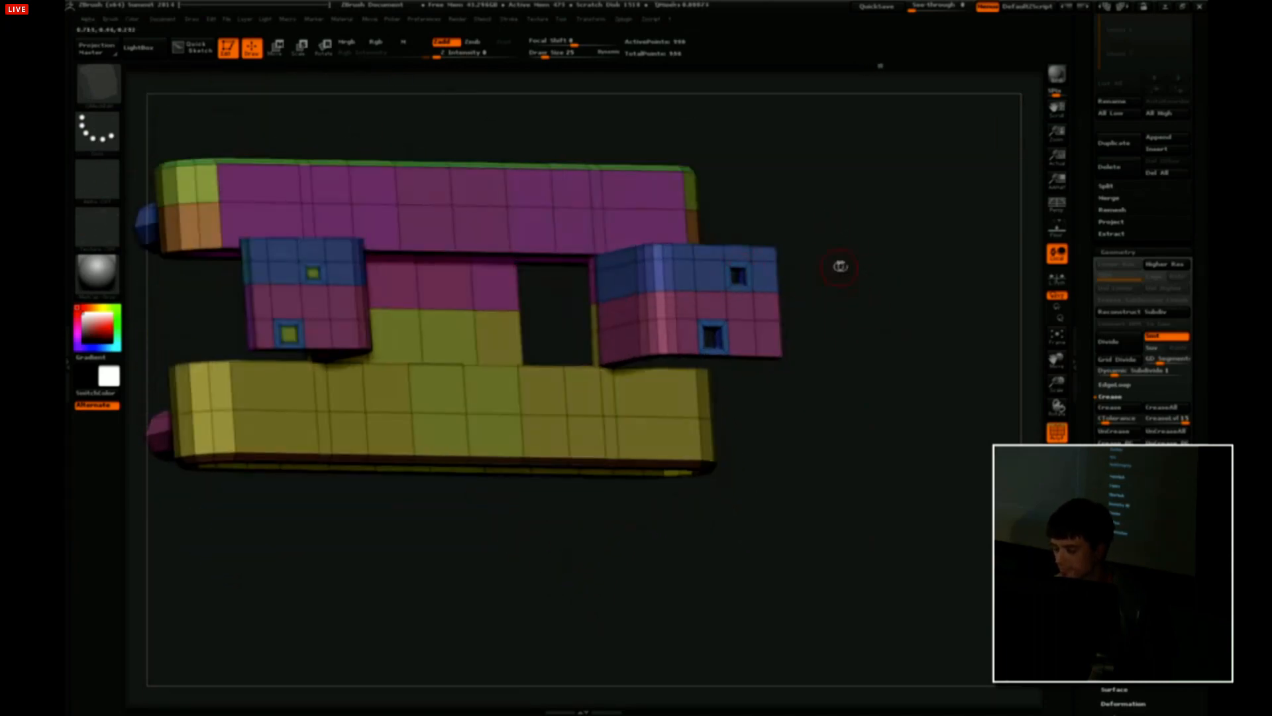
pyautogui.moveTo(840, 267); pyautogui.dragTo(578, 180)
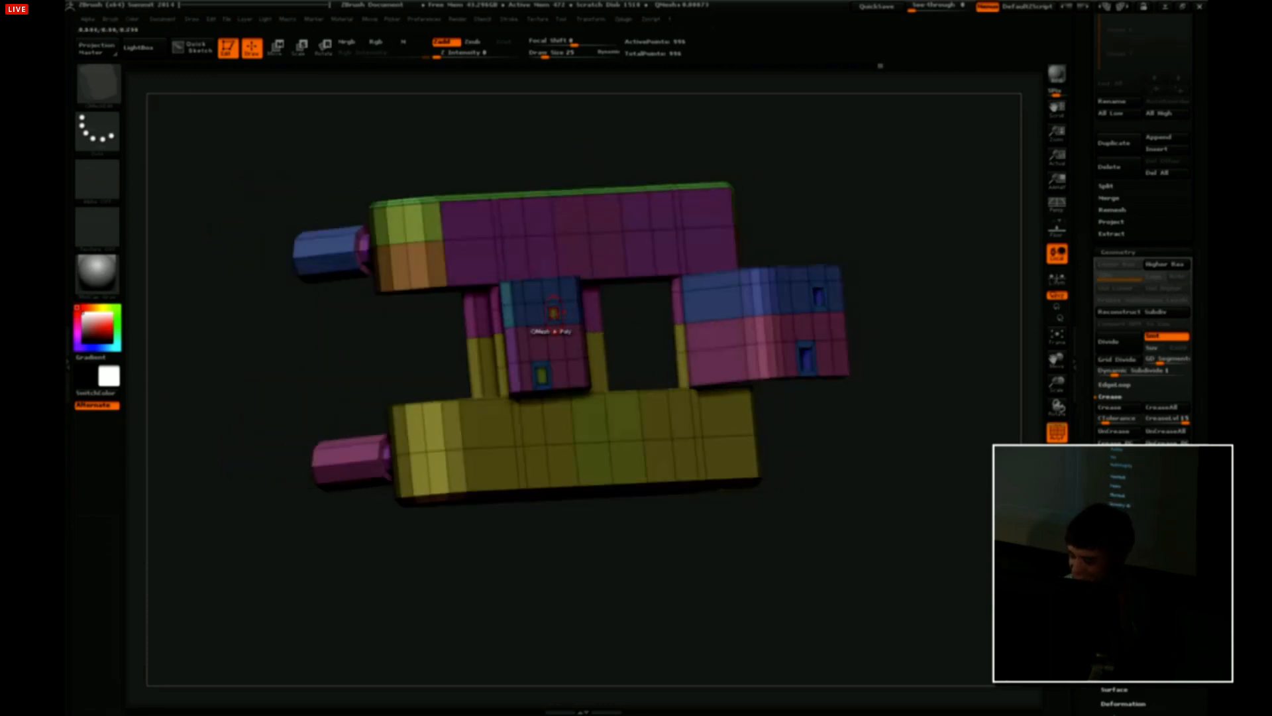
pyautogui.moveTo(424, 344); pyautogui.dragTo(369, 374)
pyautogui.moveTo(570, 516); pyautogui.dragTo(596, 427)
# Preview the model smoothed with subdivision and without its polygon frame, and return to the unsmoothed framed mesh.
pyautogui.press('d')
pyautogui.keyDown('alt'); pyautogui.moveTo(976, 382); pyautogui.dragTo(896, 356); pyautogui.keyUp('alt')
pyautogui.click(1057, 434)
pyautogui.moveTo(940, 391); pyautogui.dragTo(862, 376)
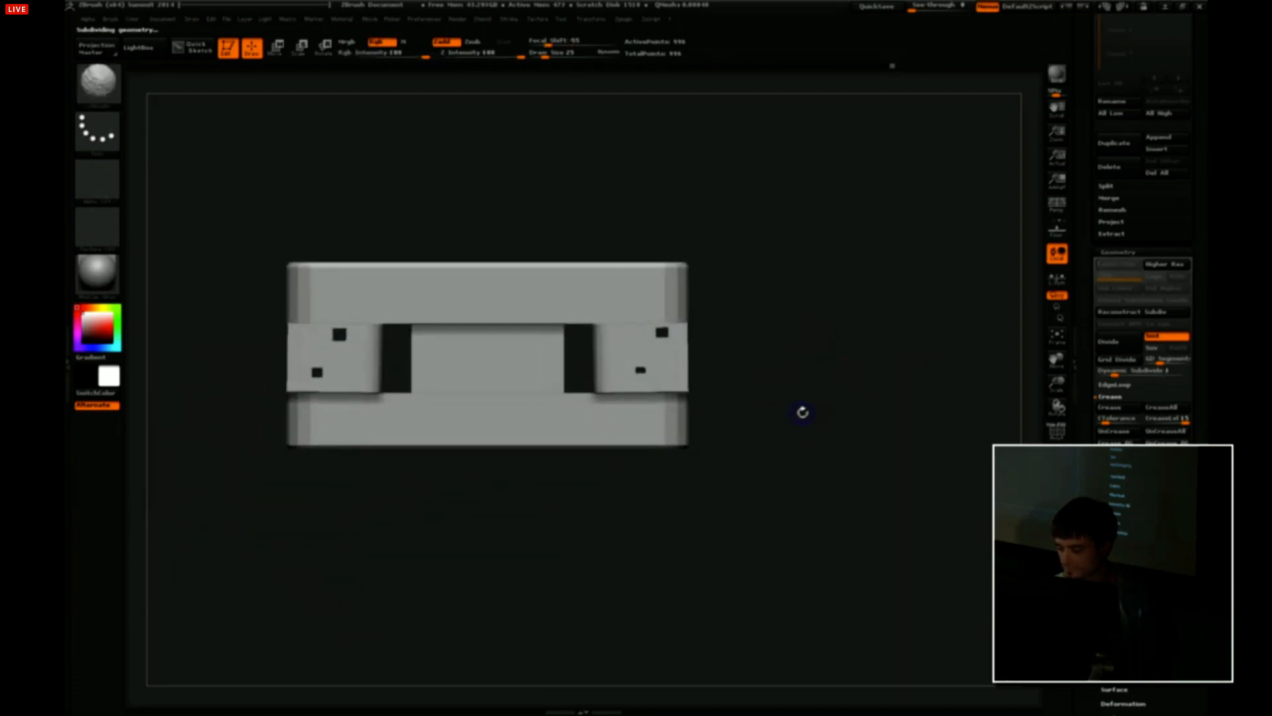
pyautogui.moveTo(802, 412)
pyautogui.keyDown('alt'); pyautogui.mouseDown()
pyautogui.moveTo(812, 420)
pyautogui.moveTo(812, 360)
pyautogui.moveTo(816, 426)
pyautogui.mouseUp(); pyautogui.keyUp('alt')
pyautogui.press('d')
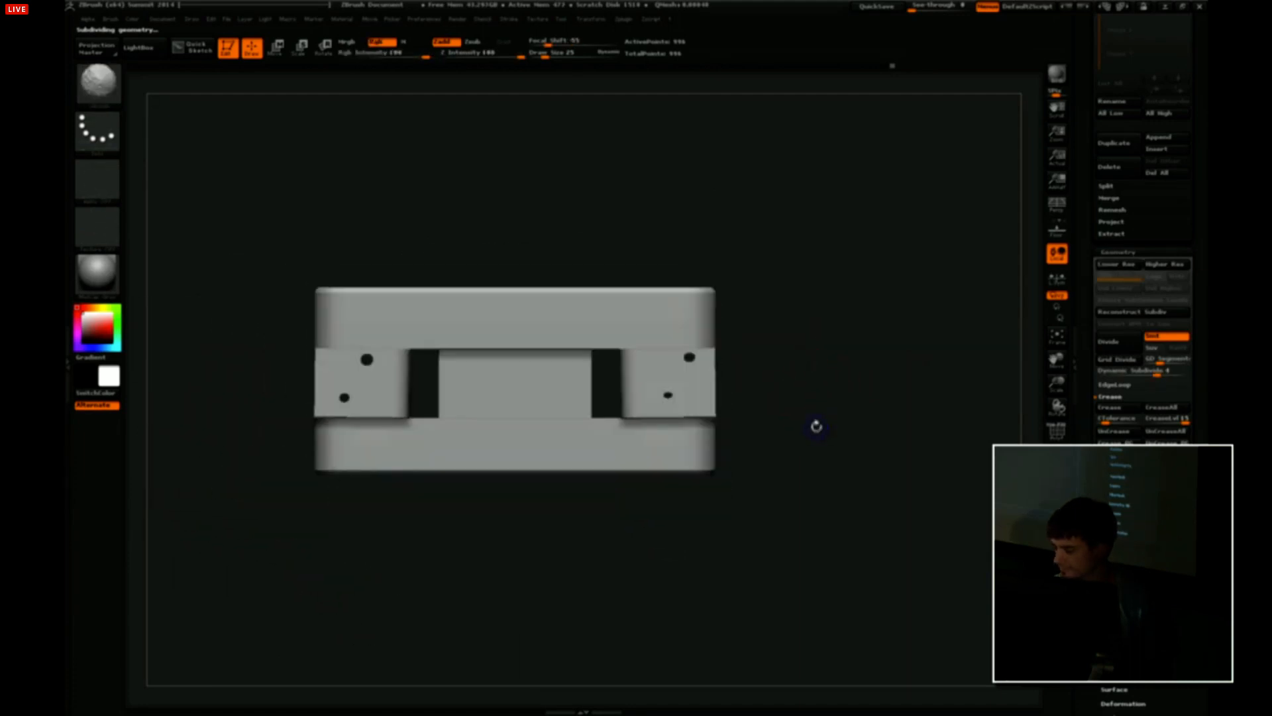
pyautogui.hotkey('shift', 'd')
pyautogui.click(1057, 432)
pyautogui.moveTo(901, 395); pyautogui.dragTo(938, 371)
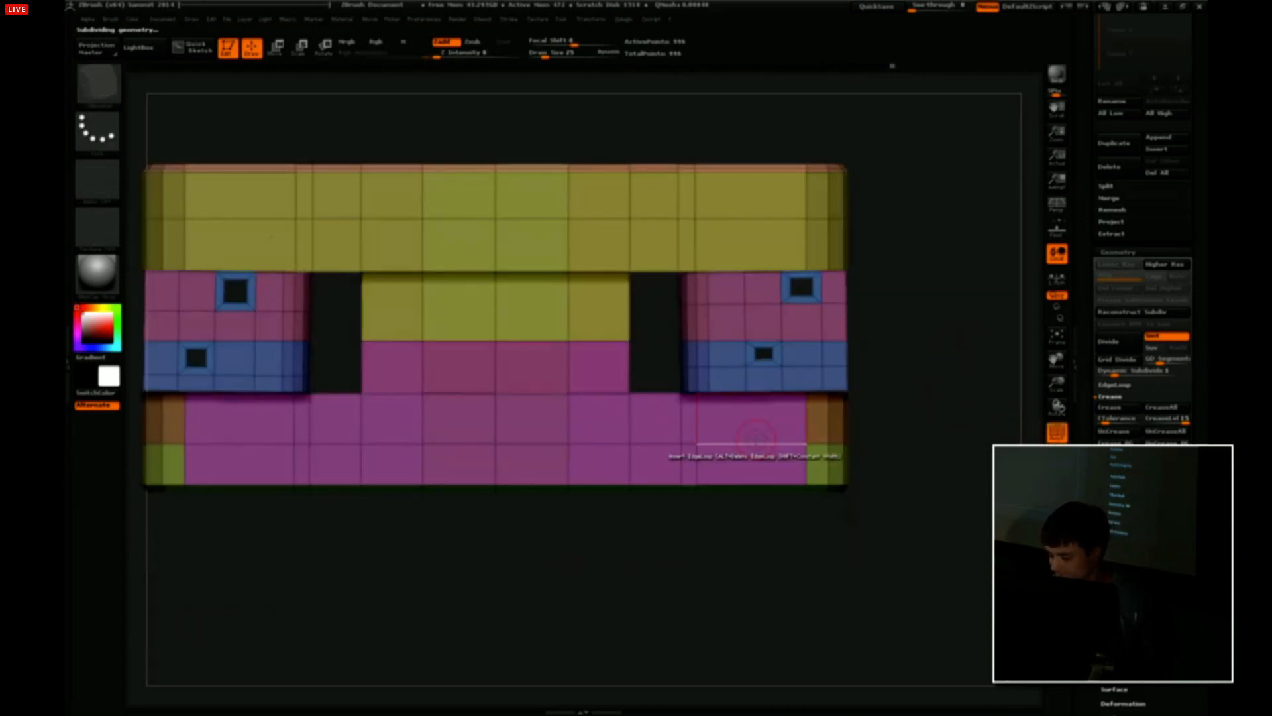
# Insert extra edge loops across the magenta and yellow bands near both of their ends.
pyautogui.press('space')
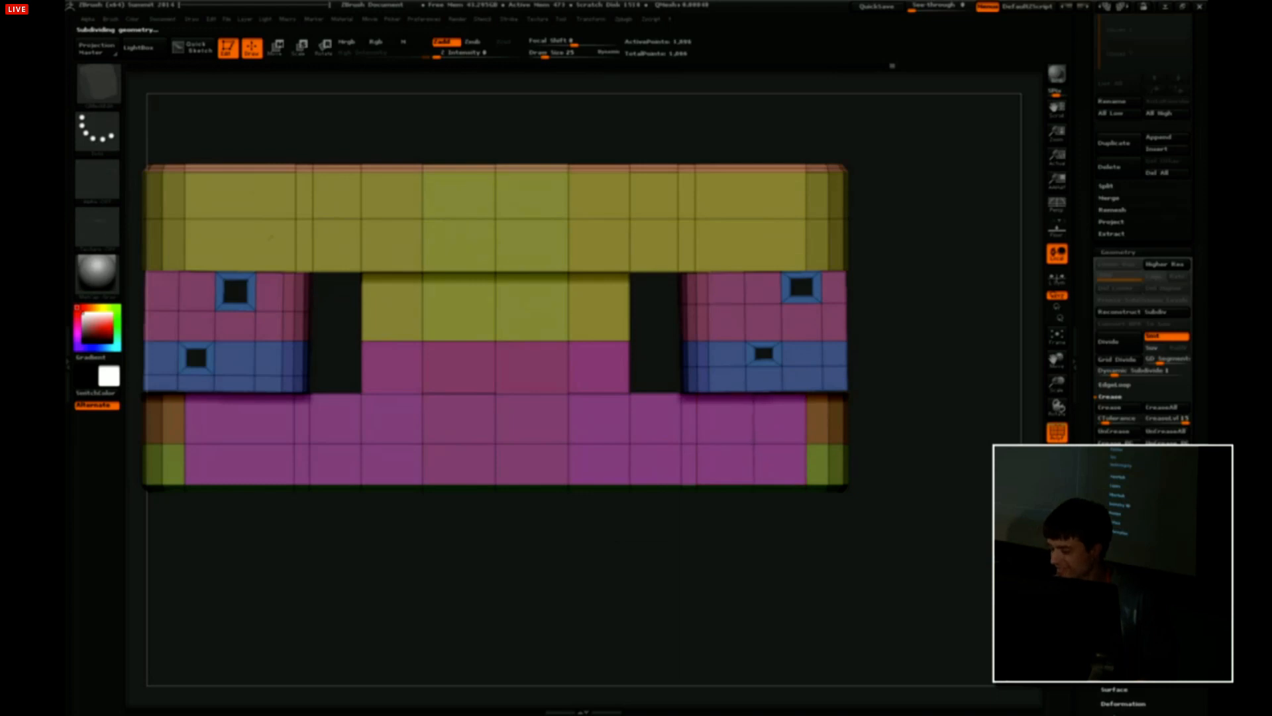
pyautogui.click(747, 218)
pyautogui.keyDown('alt'); pyautogui.moveTo(270, 236); pyautogui.dragTo(347, 244, button='right'); pyautogui.keyUp('alt')
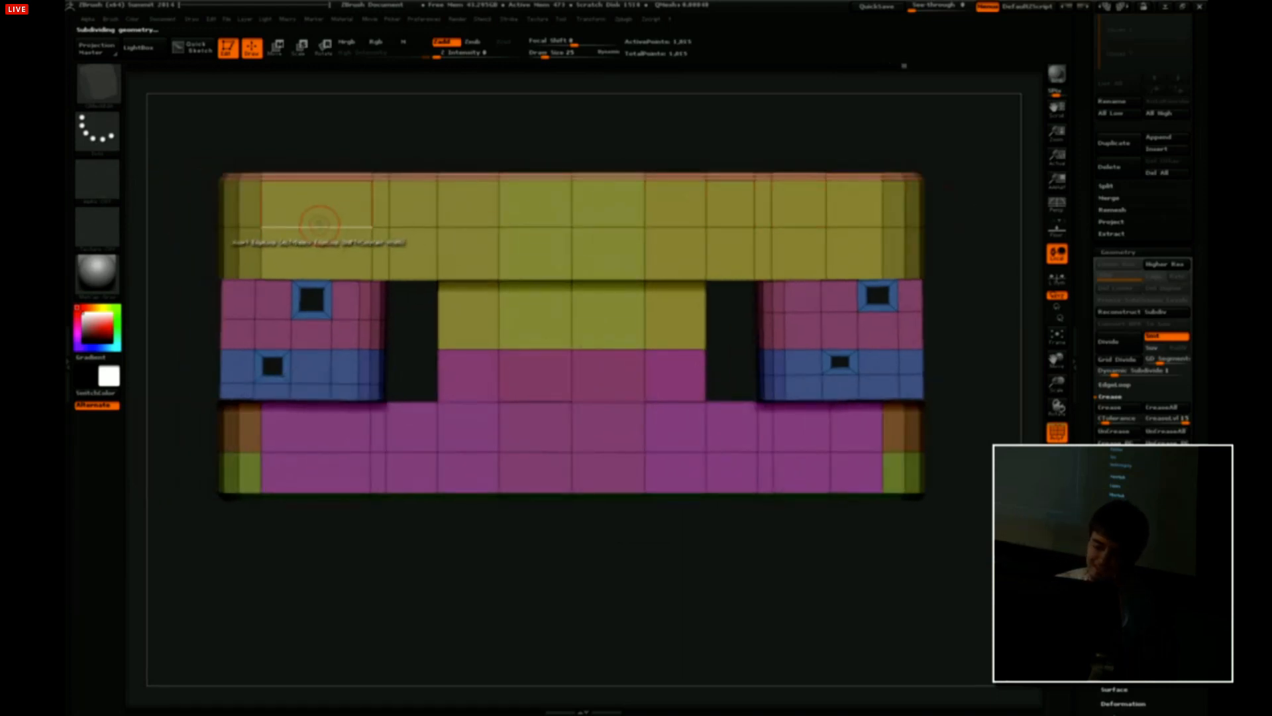
pyautogui.moveTo(828, 457)
pyautogui.keyDown('ctrl'); pyautogui.mouseDown(button='right')
pyautogui.moveTo(806, 449)
pyautogui.moveTo(816, 451)
pyautogui.mouseUp(button='right'); pyautogui.keyUp('ctrl')
pyautogui.click(816, 447)
pyautogui.hotkey('ctrl', 'z')
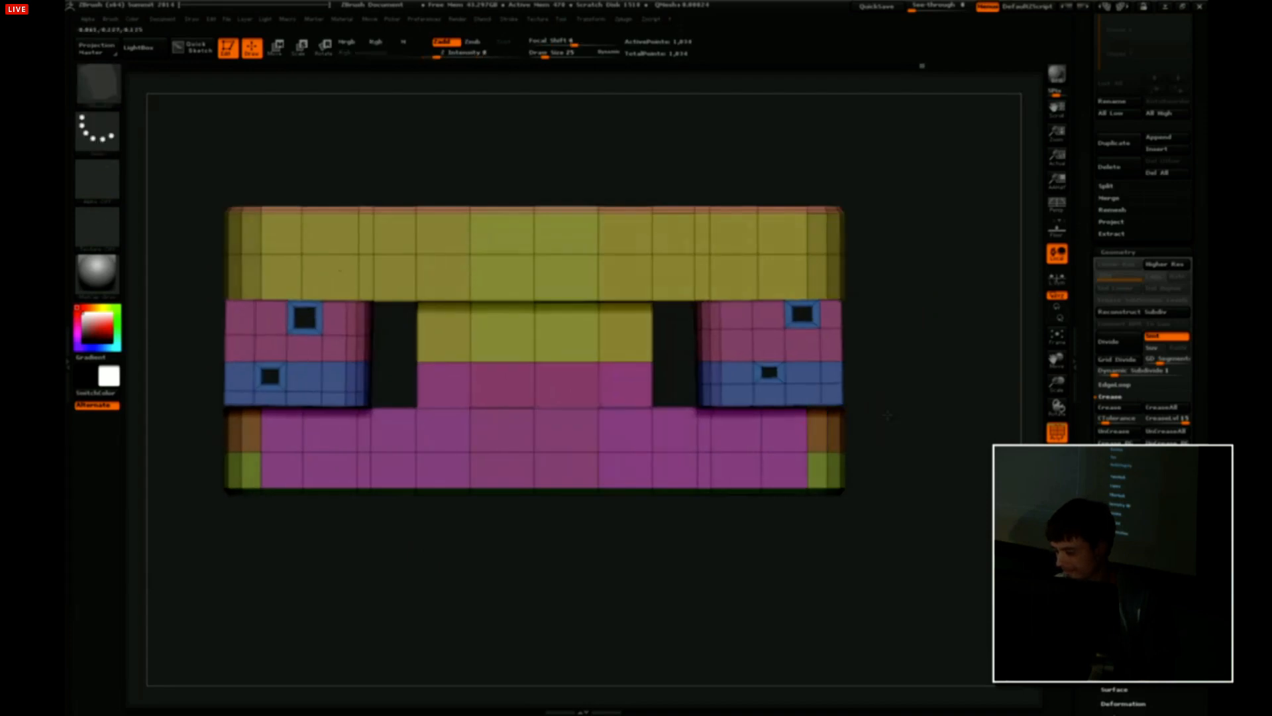
# Set the point action to Split and split a point near the magenta band's end into a round polygon.
pyautogui.keyDown('alt'); pyautogui.moveTo(887, 416); pyautogui.dragTo(884, 392, button='right'); pyautogui.keyUp('alt')
pyautogui.press('space')
pyautogui.click(734, 441)
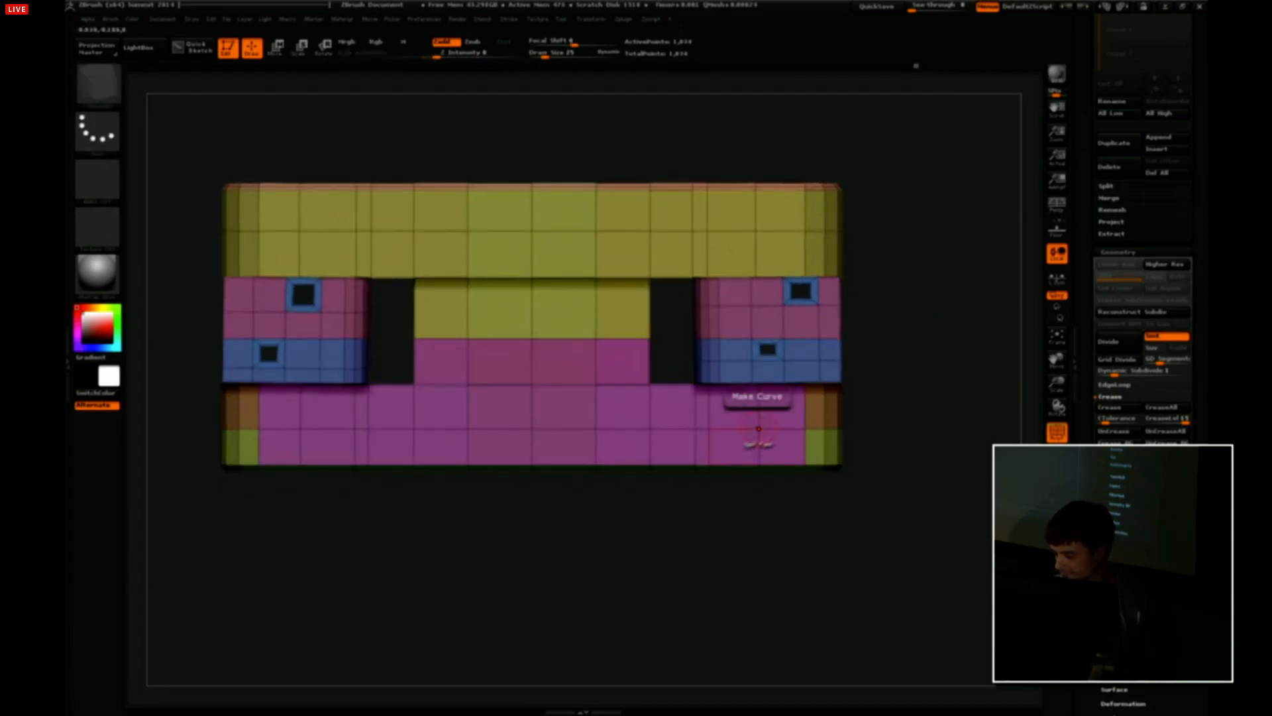
pyautogui.keyDown('ctrl'); pyautogui.moveTo(854, 408); pyautogui.dragTo(922, 346, button='right'); pyautogui.keyUp('ctrl')
pyautogui.keyDown('ctrl'); pyautogui.moveTo(922, 346); pyautogui.dragTo(970, 340, button='right'); pyautogui.keyUp('ctrl')
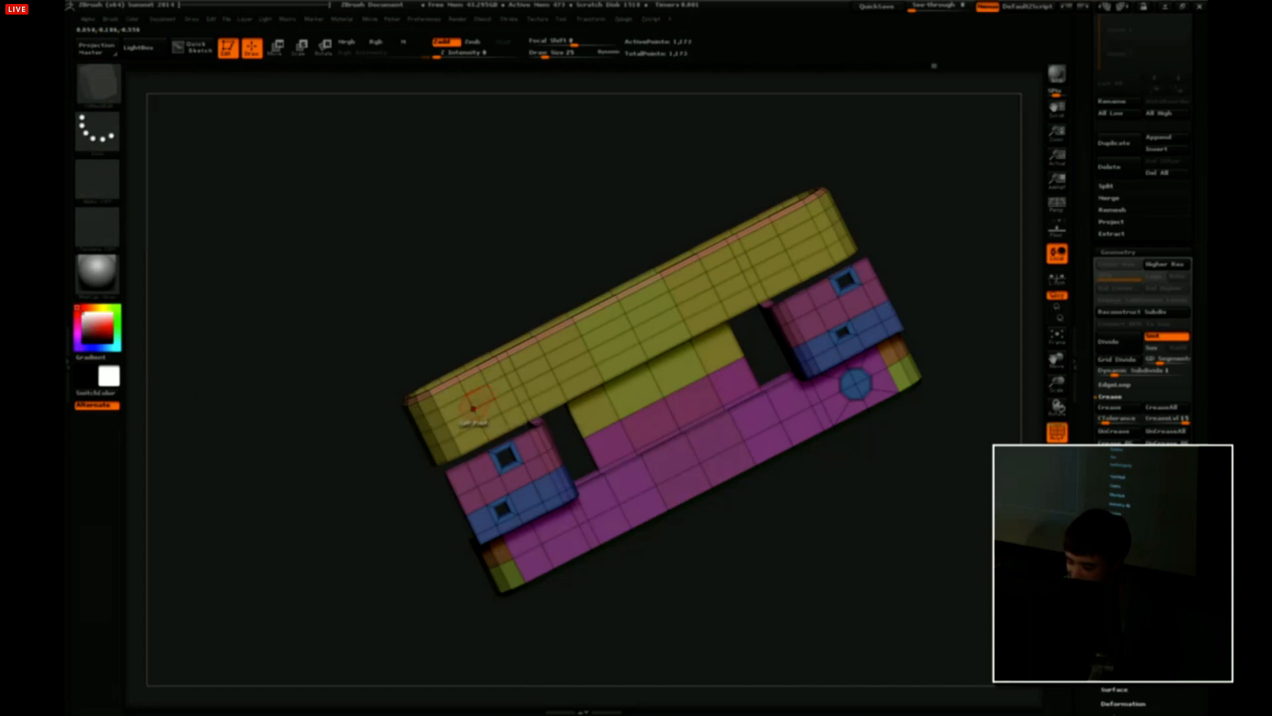
# Mark an L-shaped group of polygons on the yellow band and the round magenta polygon, and delete them to open two holes.
pyautogui.moveTo(944, 321); pyautogui.dragTo(942, 314, button='right')
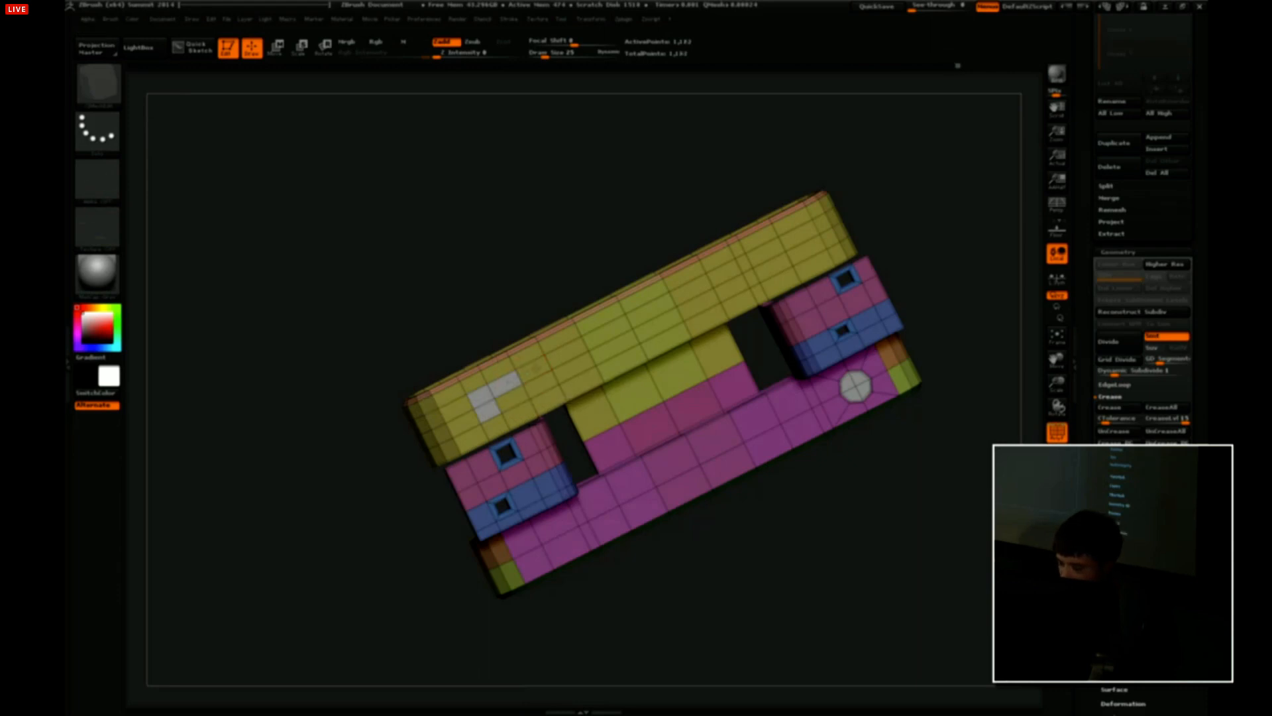
pyautogui.moveTo(544, 385); pyautogui.dragTo(888, 463, button='right')
pyautogui.press('space')
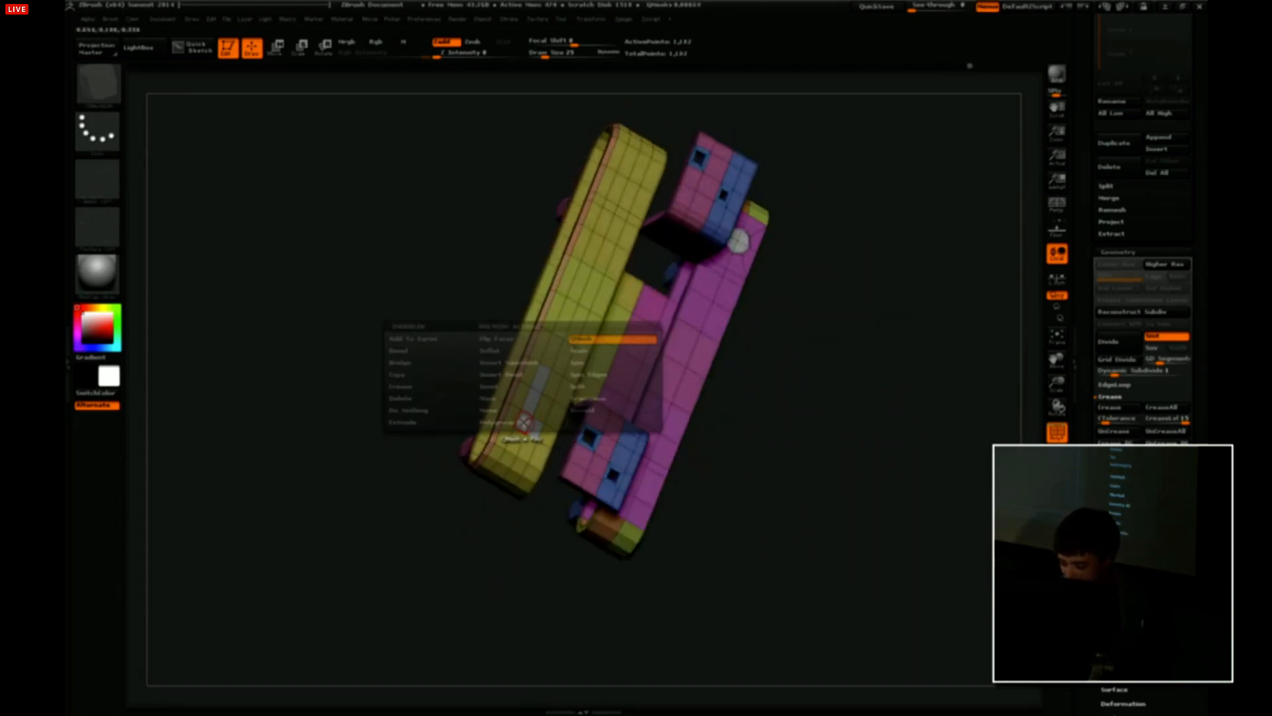
pyautogui.click(434, 398)
pyautogui.click(573, 411)
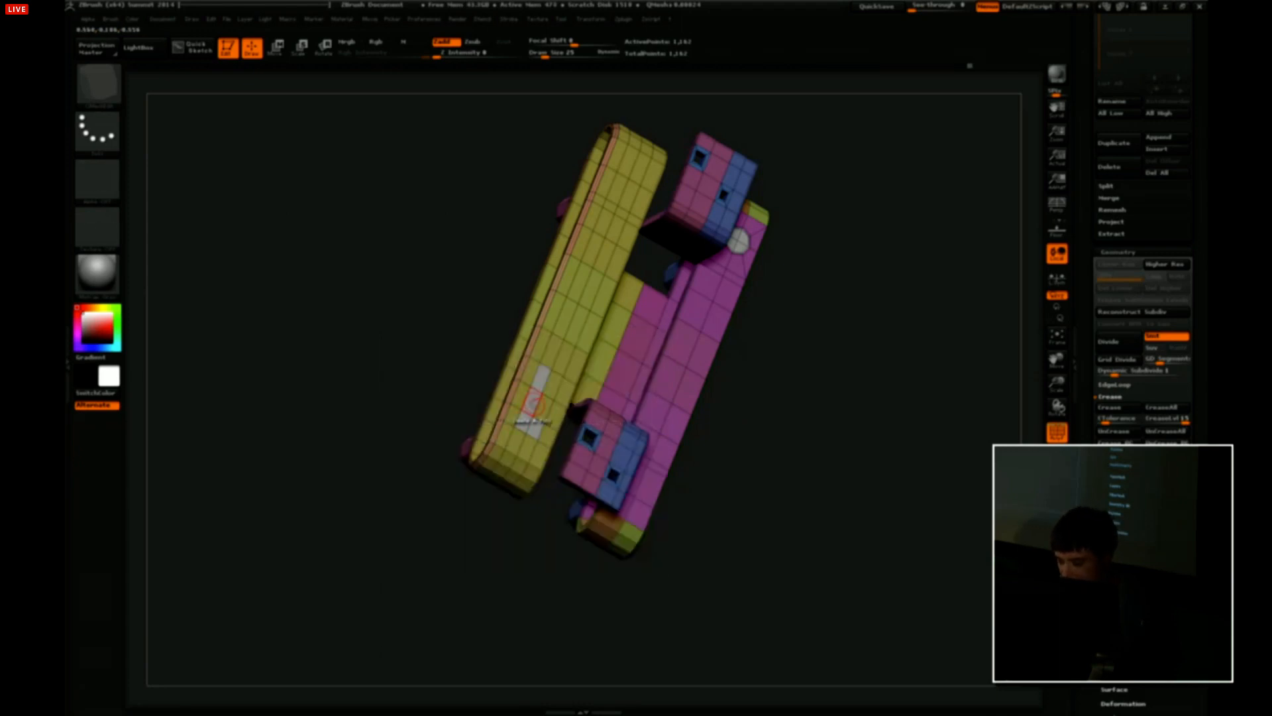
pyautogui.moveTo(534, 418); pyautogui.dragTo(804, 315, button='right')
# Set the edge action to Bridge with the Two Holes target and Spline option, and bridge both holes with a tall arch.
pyautogui.press('space')
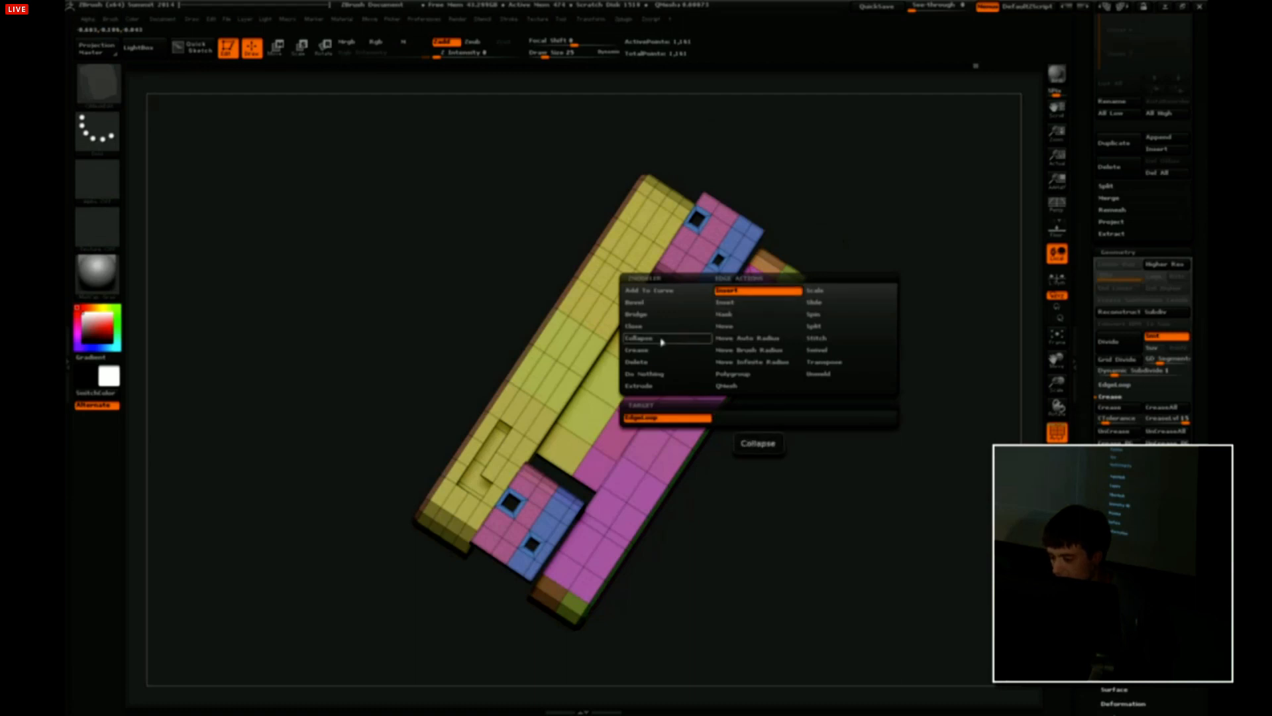
pyautogui.click(663, 316)
pyautogui.moveTo(852, 244); pyautogui.dragTo(838, 233, button='right')
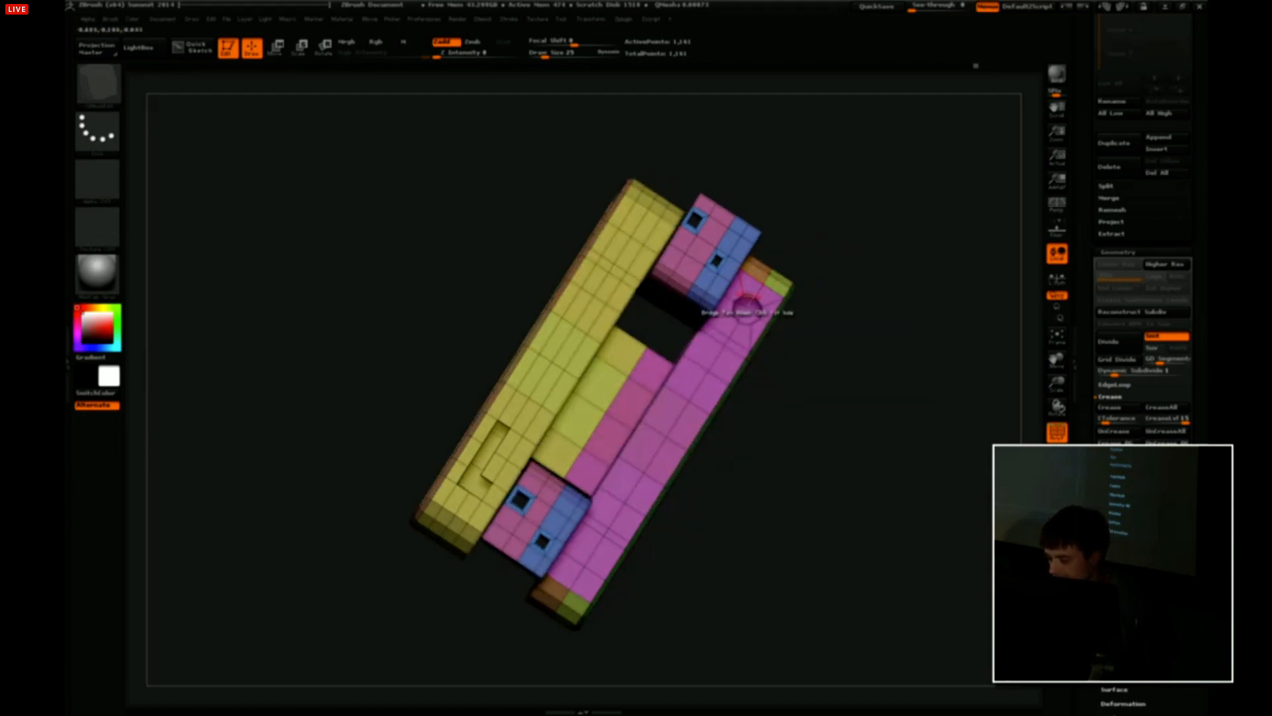
pyautogui.moveTo(747, 302); pyautogui.dragTo(760, 372, button='right')
pyautogui.press('space')
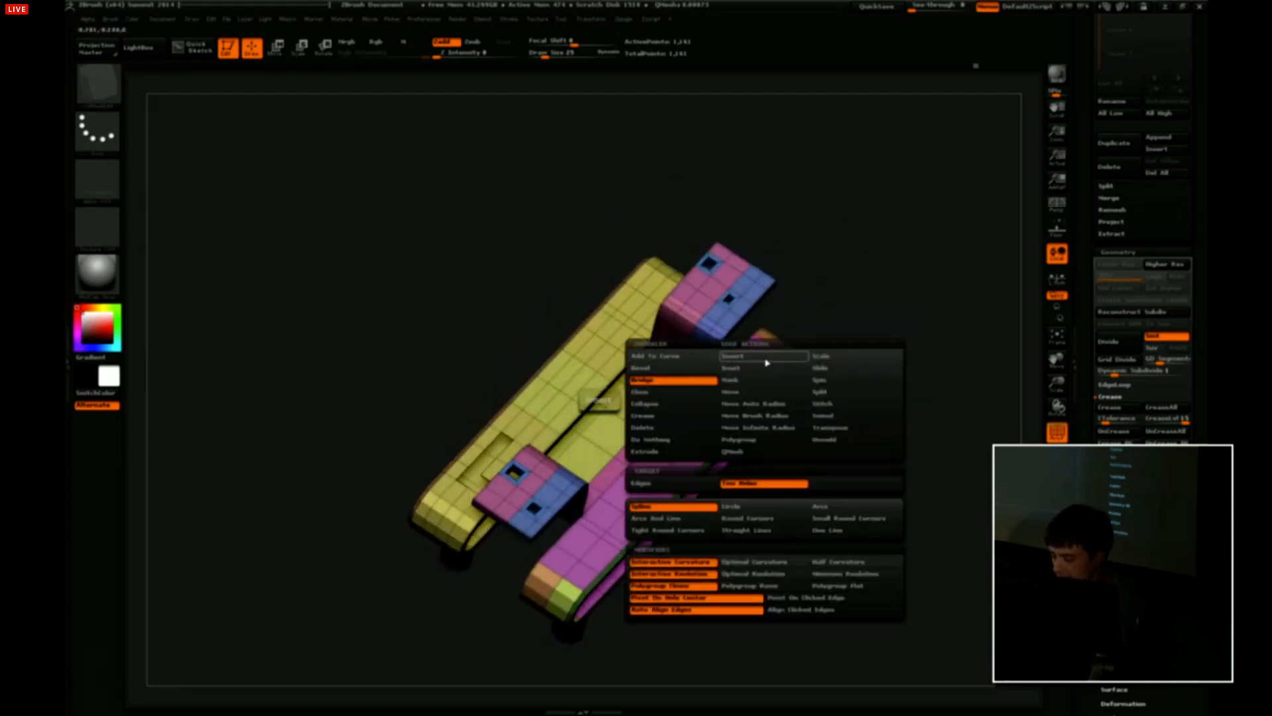
pyautogui.moveTo(820, 359); pyautogui.dragTo(743, 337, button='right')
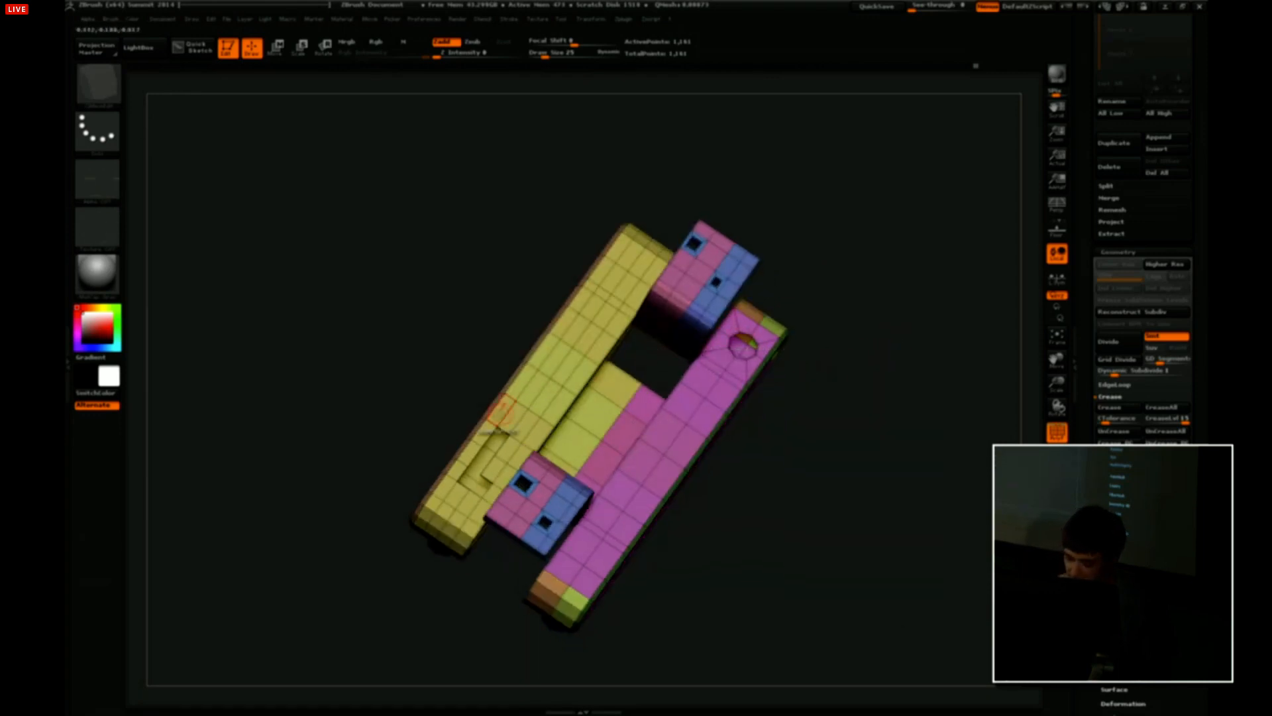
pyautogui.moveTo(491, 434); pyautogui.dragTo(651, 366)
pyautogui.moveTo(859, 381)
pyautogui.mouseDown()
pyautogui.moveTo(800, 333)
pyautogui.moveTo(855, 318)
pyautogui.moveTo(869, 337)
pyautogui.moveTo(875, 326)
pyautogui.moveTo(868, 341)
pyautogui.mouseUp()
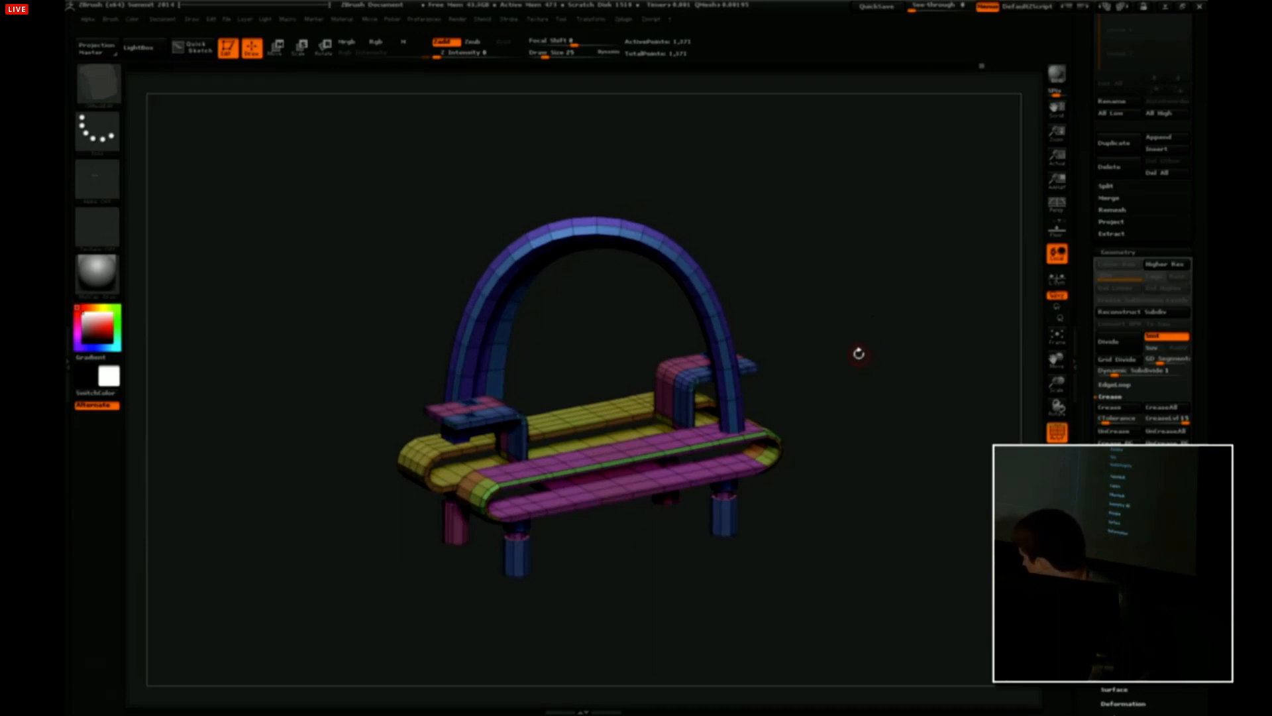
# Turn on perspective and inspect the arch connecting the two bands.
pyautogui.press('p')
pyautogui.moveTo(859, 353)
pyautogui.mouseDown()
pyautogui.moveTo(857, 329)
pyautogui.moveTo(826, 360)
pyautogui.moveTo(833, 347)
pyautogui.moveTo(872, 355)
pyautogui.mouseUp()
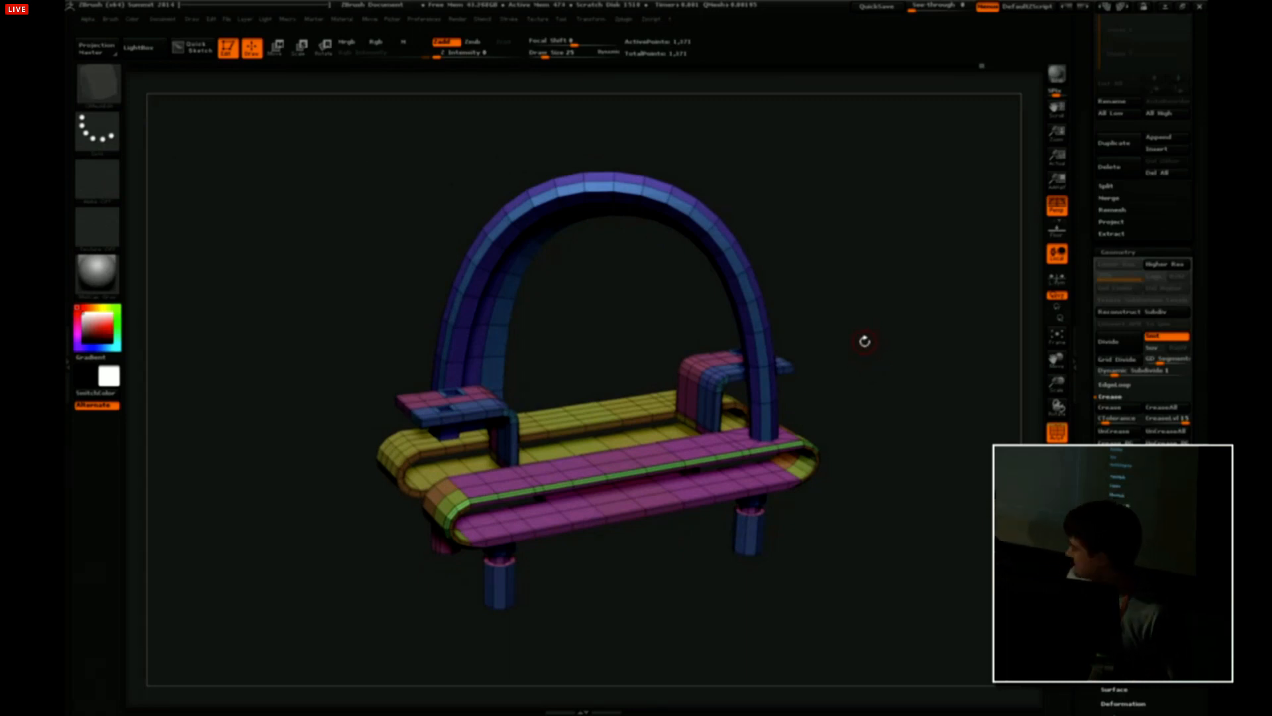
pyautogui.moveTo(884, 315)
pyautogui.mouseDown()
pyautogui.moveTo(930, 338)
pyautogui.moveTo(915, 335)
pyautogui.moveTo(950, 301)
pyautogui.moveTo(944, 311)
pyautogui.mouseUp()
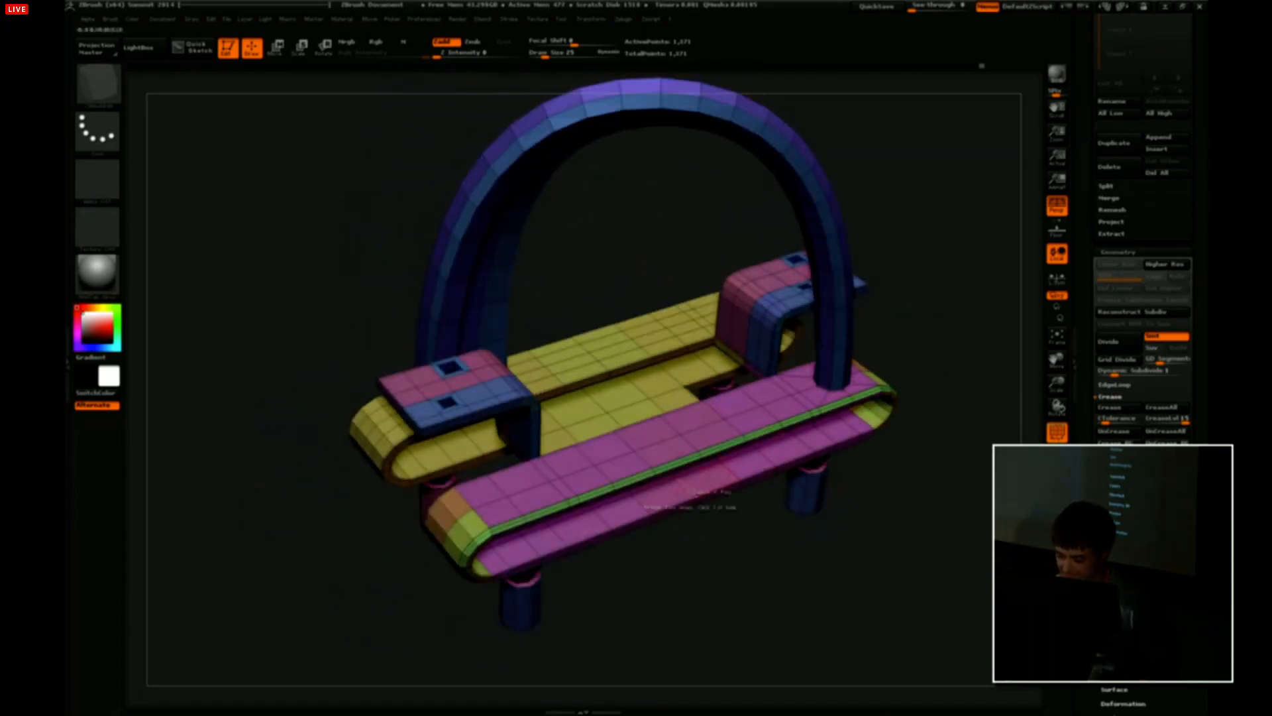
pyautogui.moveTo(696, 568); pyautogui.dragTo(705, 606)
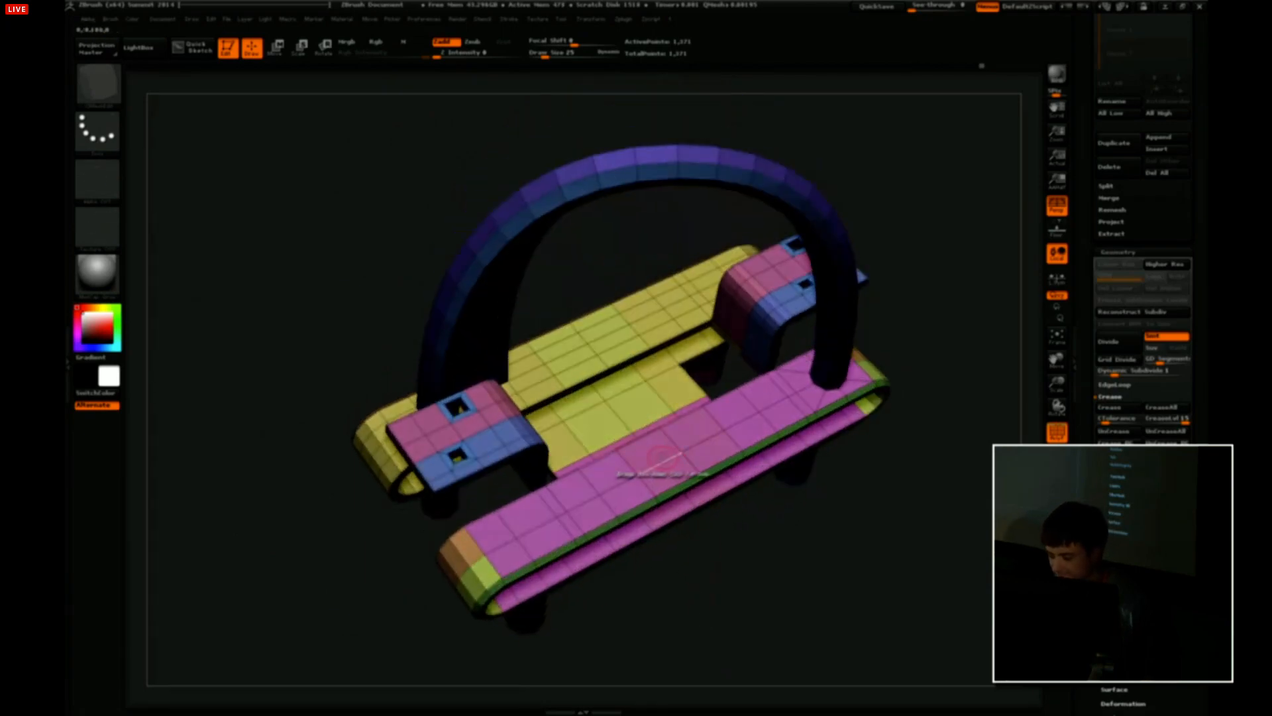
# Review the available edge, point and polygon actions on the magenta band.
pyautogui.press('space')
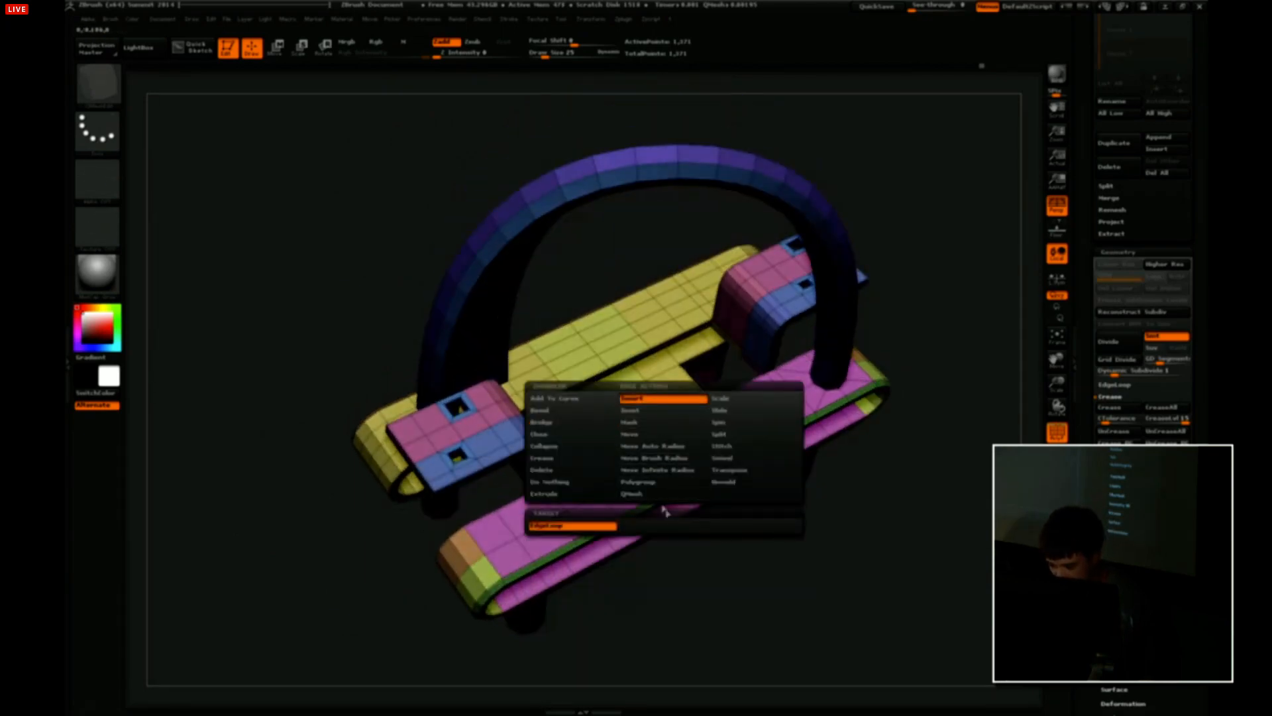
pyautogui.keyDown('shift'); pyautogui.moveTo(915, 471); pyautogui.dragTo(871, 504); pyautogui.keyUp('shift')
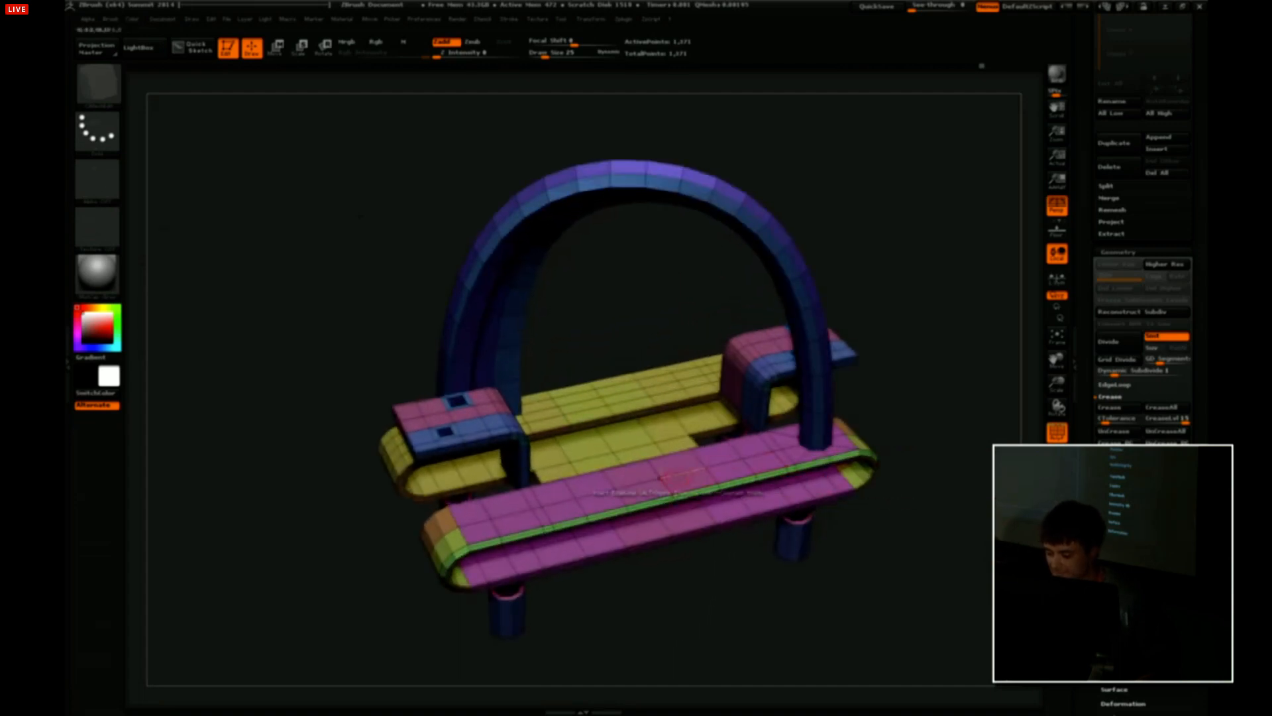
pyautogui.press('space')
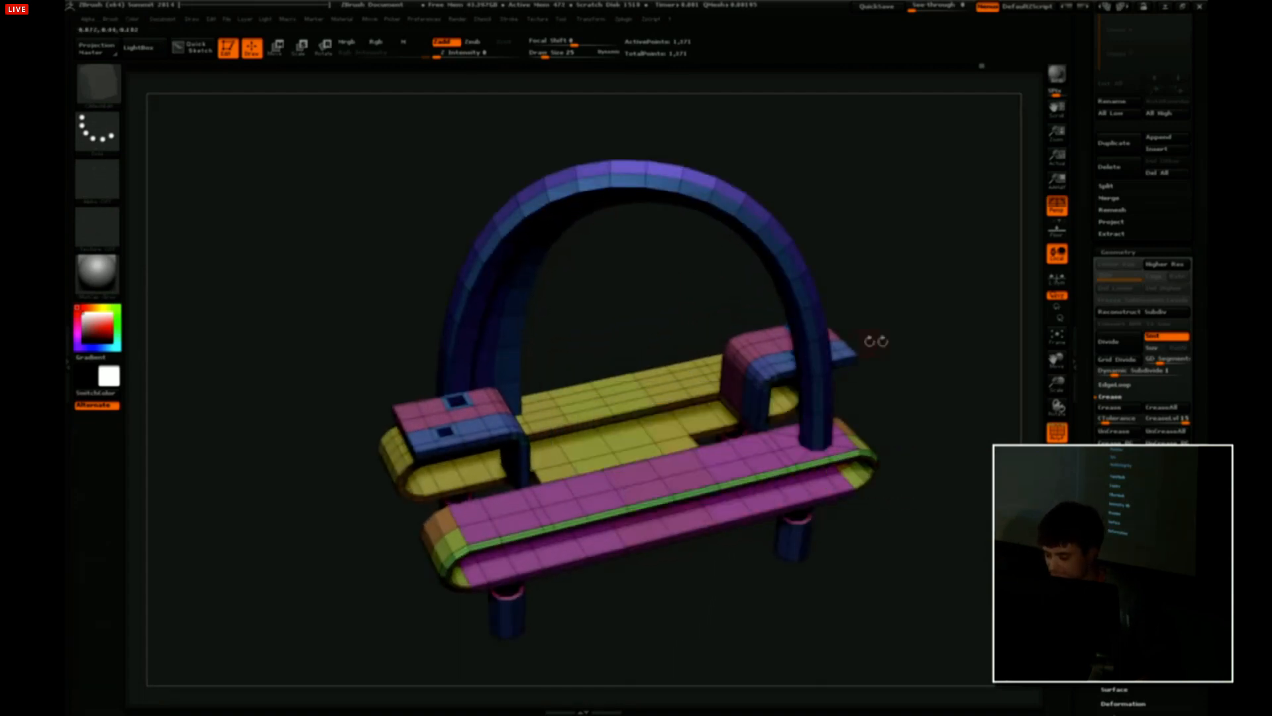
pyautogui.moveTo(877, 340); pyautogui.dragTo(804, 400)
pyautogui.press('space')
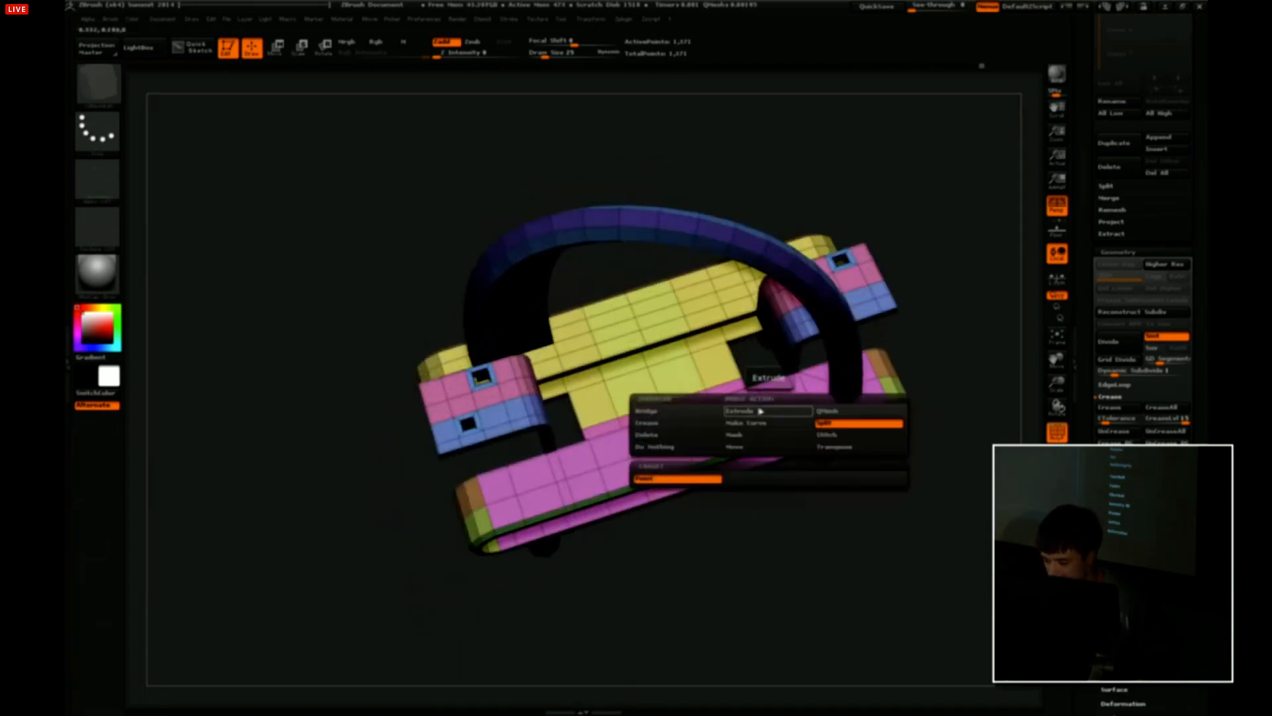
pyautogui.click(760, 411)
pyautogui.press('space')
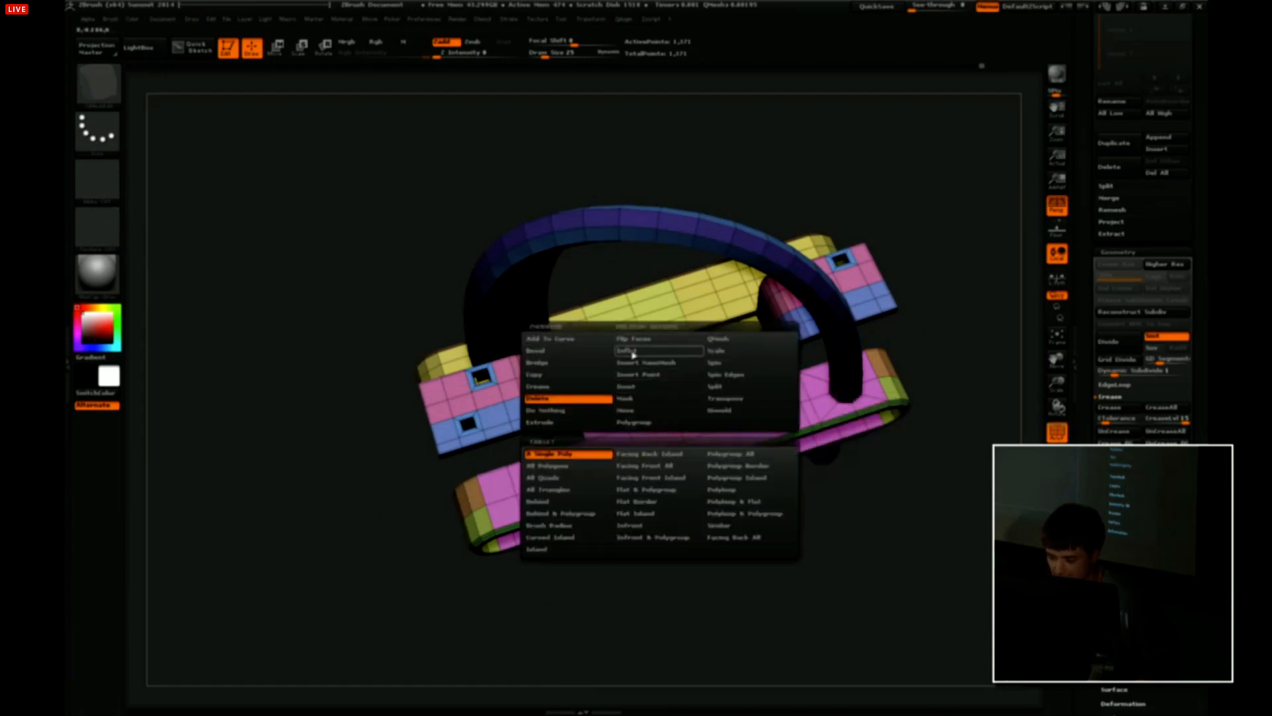
# Set the polygon action to QMesh with the Polygroup All target and extrude the arch's polygroup strips.
pyautogui.click(636, 410)
pyautogui.moveTo(881, 397); pyautogui.dragTo(941, 358)
pyautogui.moveTo(947, 321); pyautogui.dragTo(943, 381)
pyautogui.press('space')
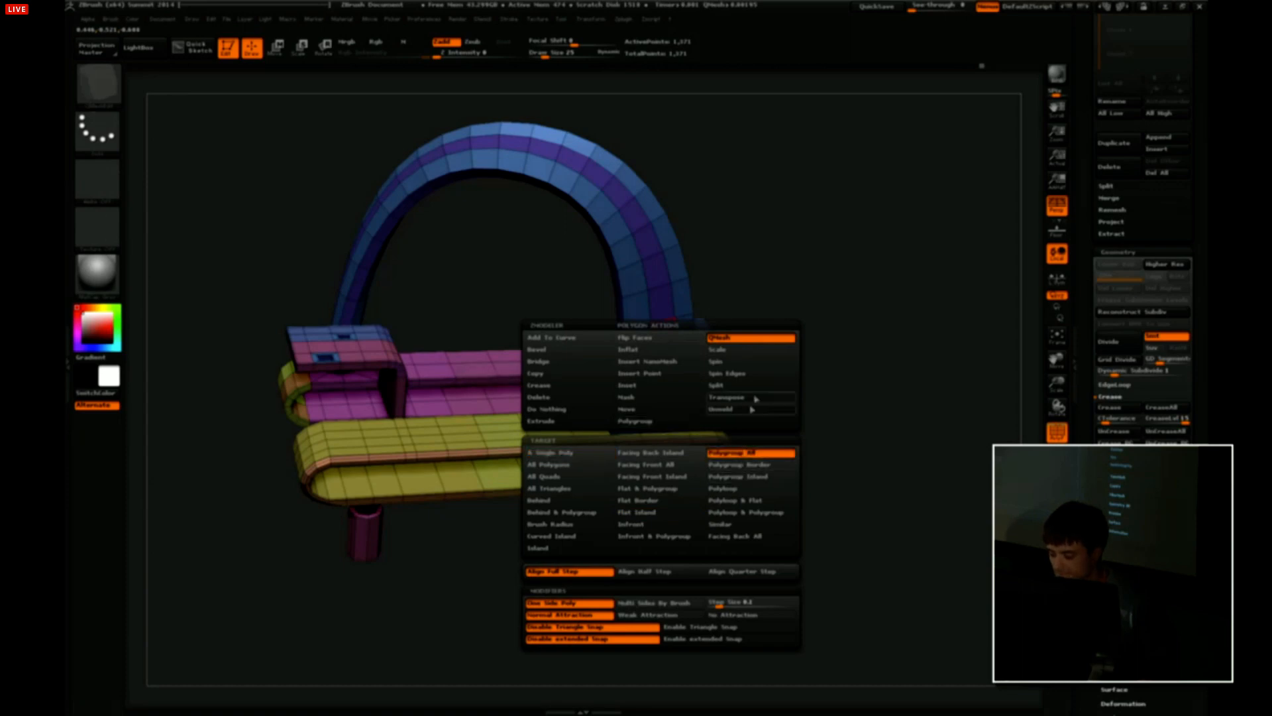
pyautogui.moveTo(752, 409); pyautogui.dragTo(769, 405)
pyautogui.moveTo(697, 326)
pyautogui.mouseDown()
pyautogui.moveTo(683, 360)
pyautogui.moveTo(672, 344)
pyautogui.moveTo(769, 300)
pyautogui.moveTo(950, 240)
pyautogui.moveTo(833, 300)
pyautogui.moveTo(862, 300)
pyautogui.moveTo(880, 289)
pyautogui.moveTo(710, 344)
pyautogui.moveTo(756, 349)
pyautogui.mouseUp()
# Switch QMesh to the A Single Poly target and punch a row of holes through the arch's inner strip and one in the yellow band.
pyautogui.press('space')
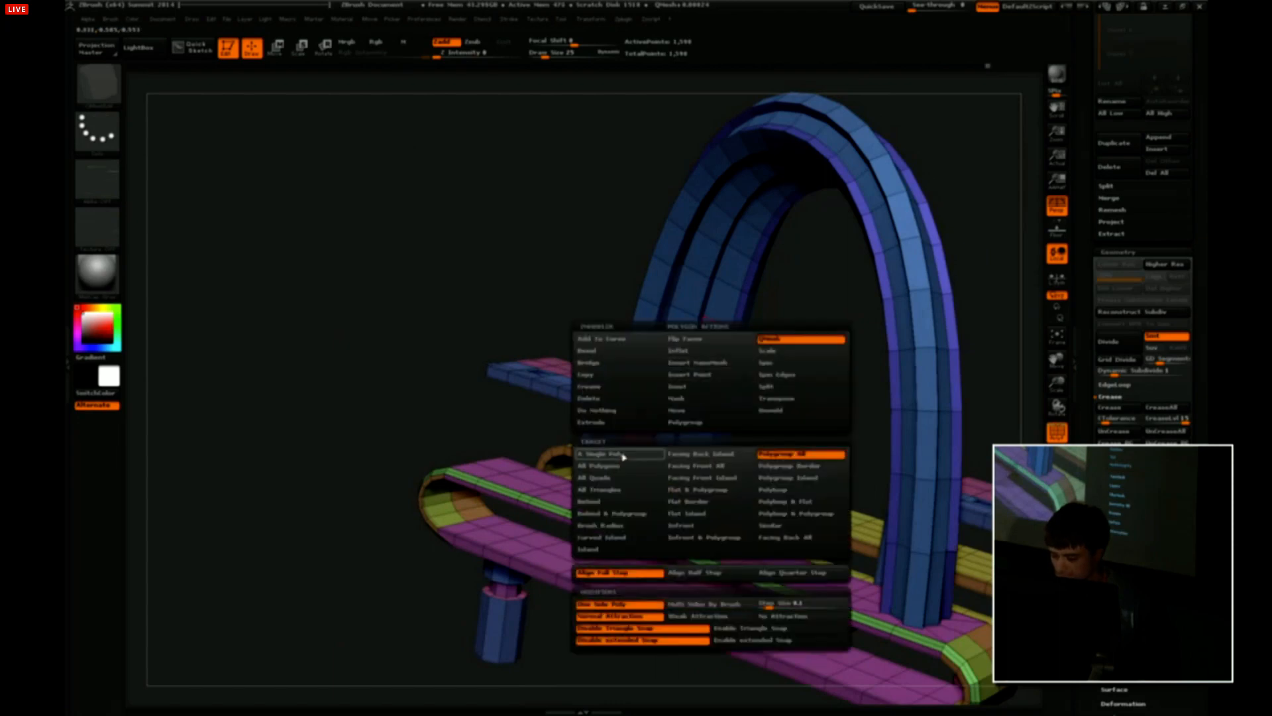
pyautogui.moveTo(745, 338); pyautogui.dragTo(805, 297)
pyautogui.moveTo(582, 302); pyautogui.dragTo(575, 252)
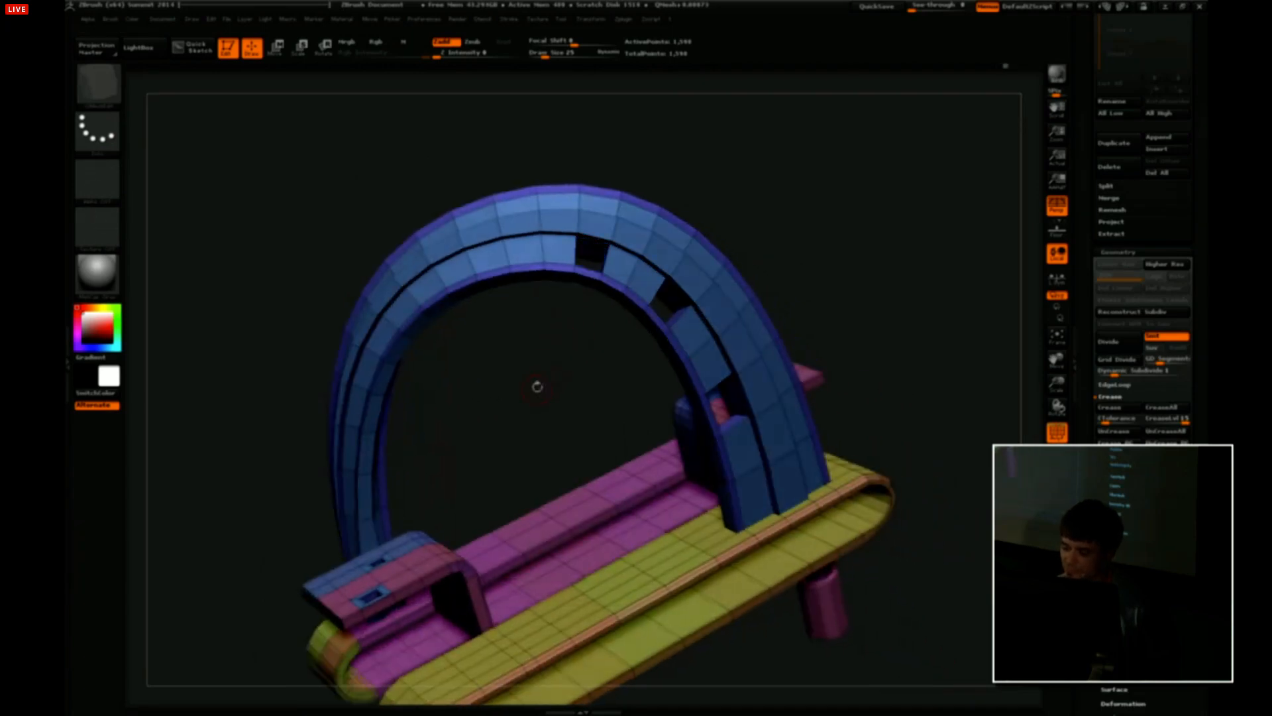
pyautogui.moveTo(536, 383); pyautogui.dragTo(464, 269)
pyautogui.moveTo(469, 329); pyautogui.dragTo(801, 261)
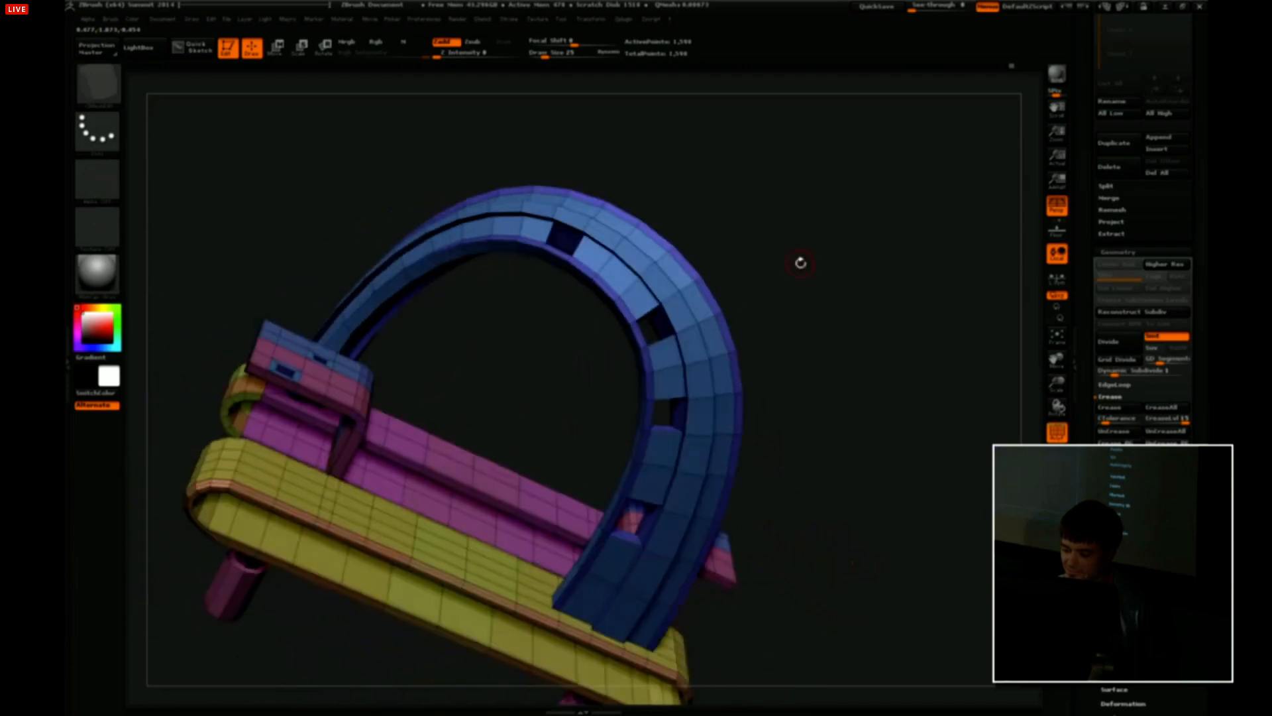
pyautogui.moveTo(532, 382); pyautogui.dragTo(567, 355)
pyautogui.moveTo(816, 285); pyautogui.dragTo(842, 376)
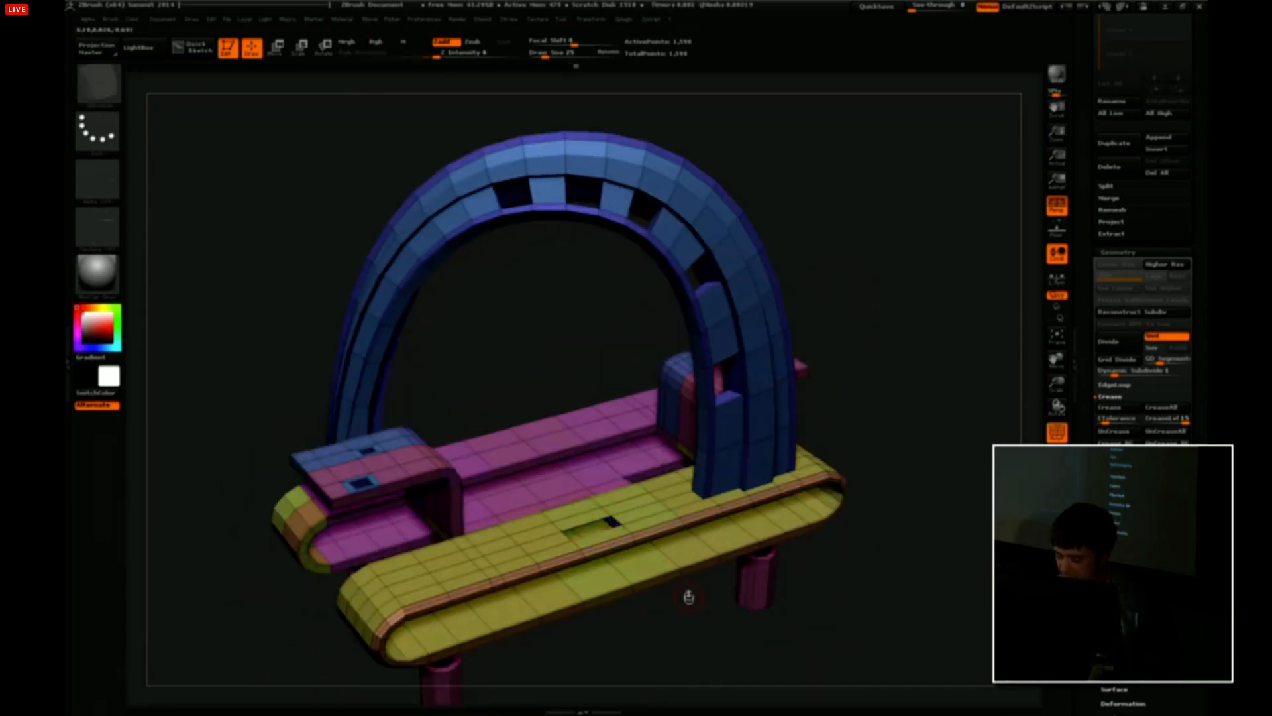
# Hide the polyframe, preview the model with dynamic subdivision and crease its hard edges.
pyautogui.keyDown('alt'); pyautogui.moveTo(687, 596); pyautogui.dragTo(682, 517); pyautogui.keyUp('alt')
pyautogui.moveTo(781, 440)
pyautogui.mouseDown()
pyautogui.moveTo(844, 418)
pyautogui.moveTo(856, 365)
pyautogui.moveTo(947, 398)
pyautogui.moveTo(954, 429)
pyautogui.moveTo(963, 384)
pyautogui.moveTo(930, 429)
pyautogui.mouseUp()
pyautogui.hotkey('shift', 'f')
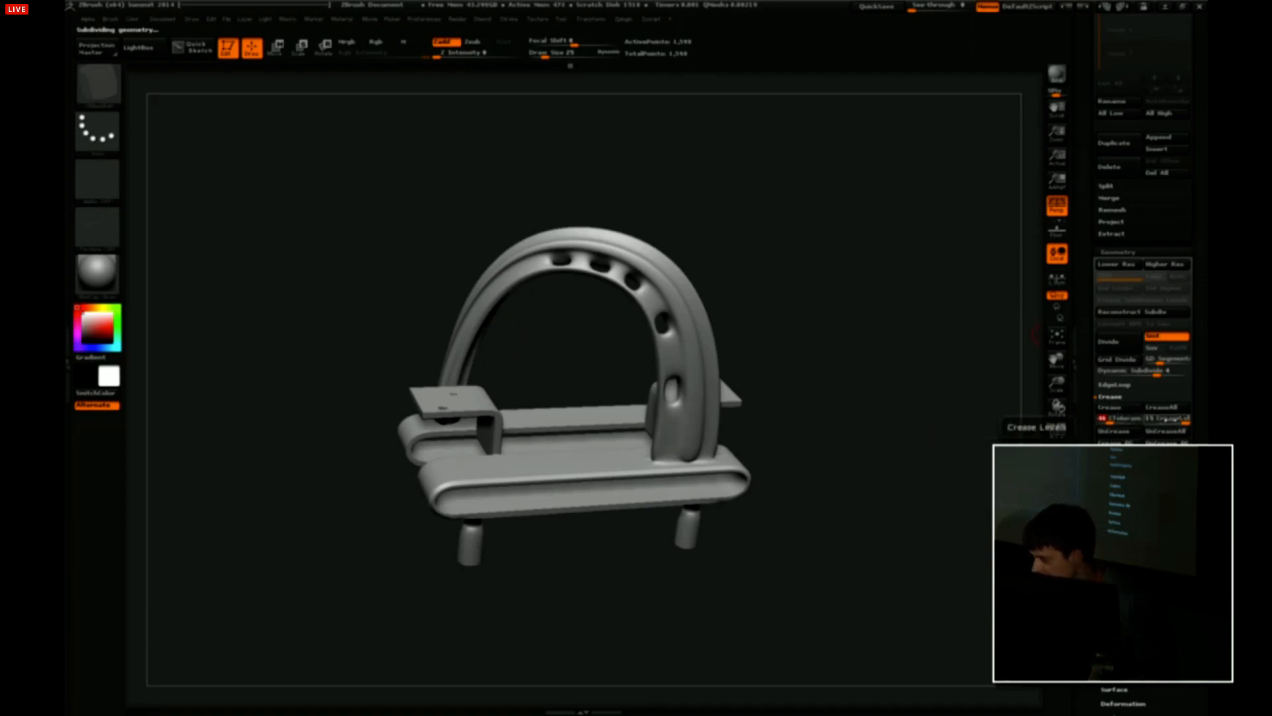
pyautogui.click(1117, 409)
pyautogui.moveTo(991, 377)
pyautogui.mouseDown()
pyautogui.moveTo(984, 414)
pyautogui.moveTo(993, 386)
pyautogui.mouseUp()
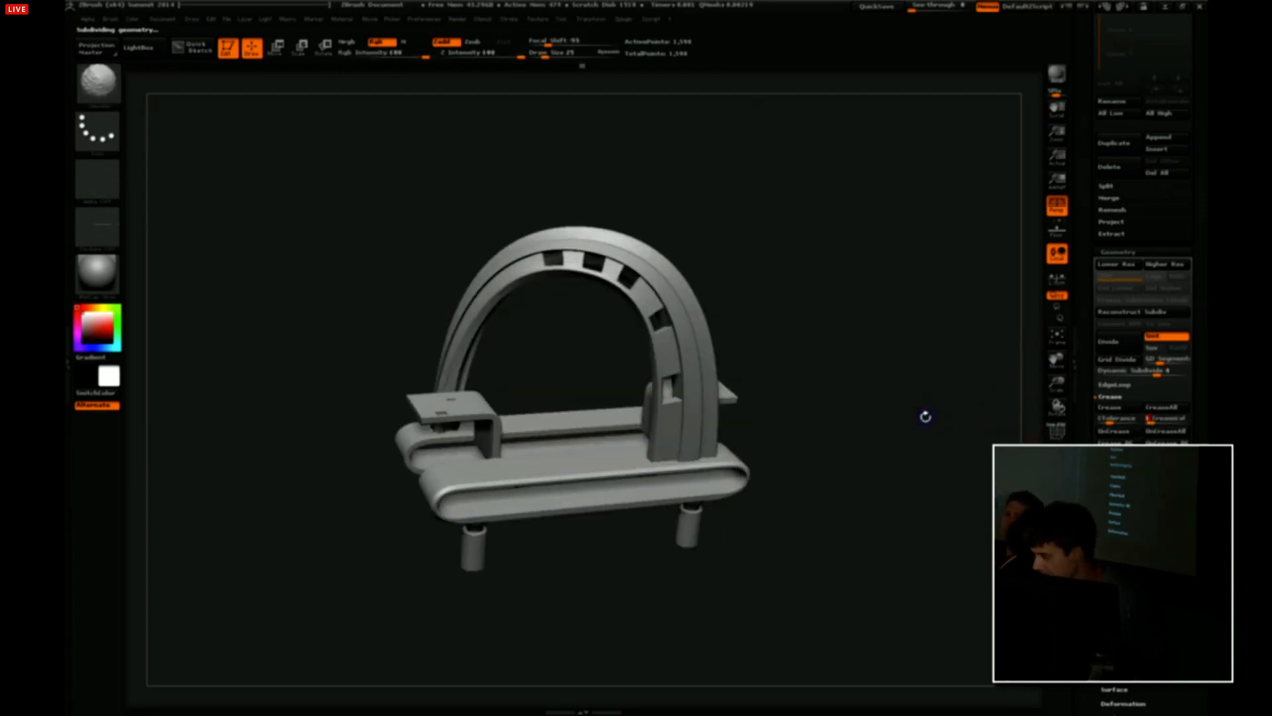
# Turn off dynamic subdivision, show the polyframe and examine the crease border, polygroup and tolerance options against the model.
pyautogui.hotkey('shift', 'd')
pyautogui.moveTo(908, 406); pyautogui.dragTo(891, 434)
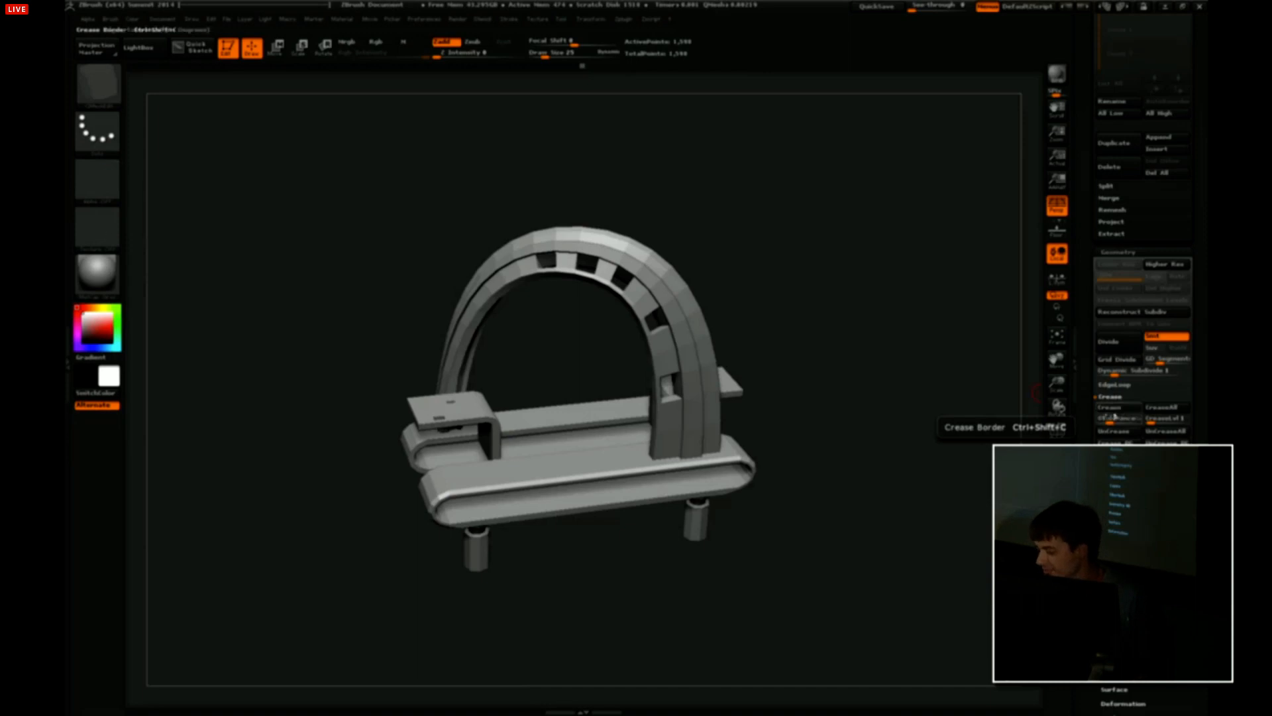
pyautogui.moveTo(929, 403); pyautogui.dragTo(913, 421)
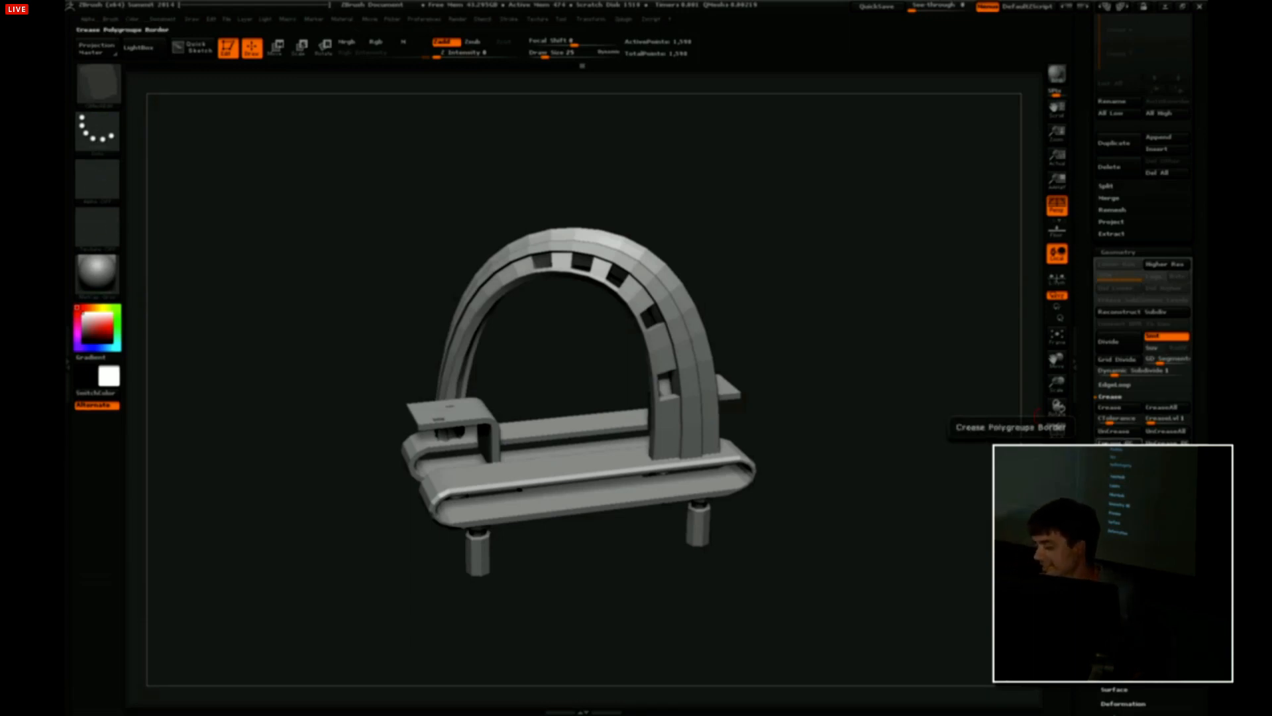
pyautogui.click(1057, 432)
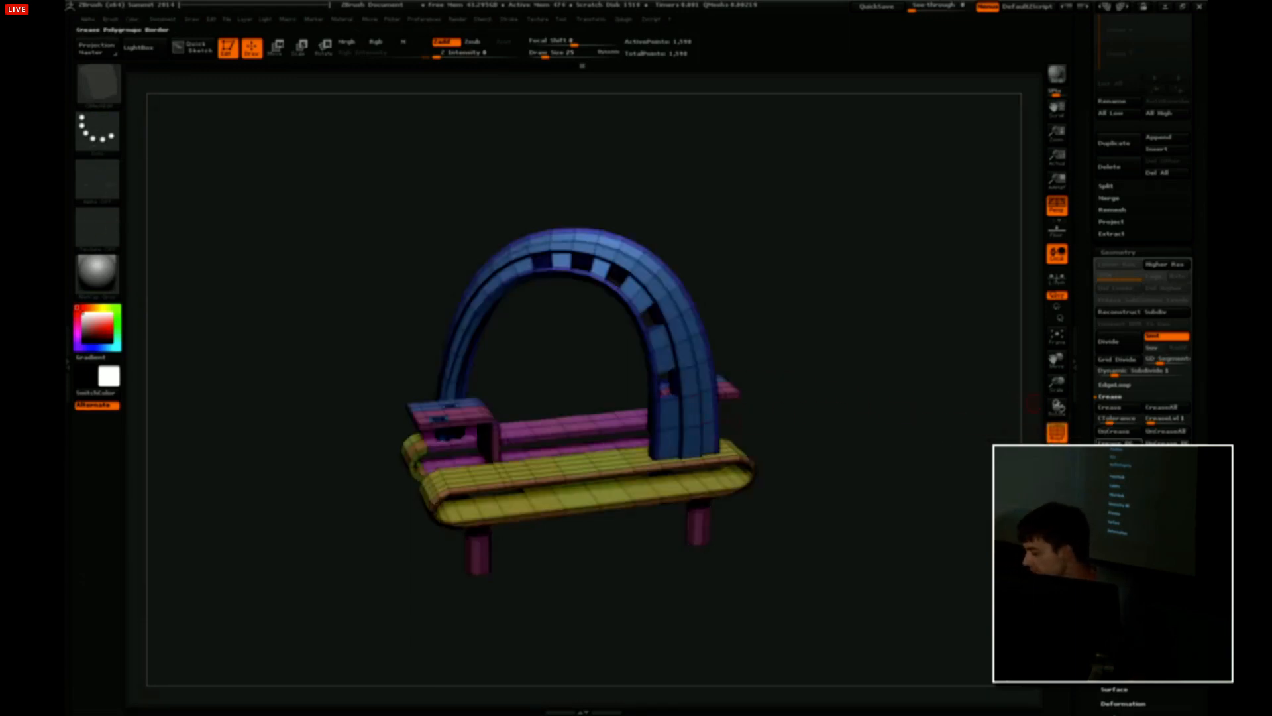
pyautogui.moveTo(1040, 427); pyautogui.dragTo(1016, 424)
pyautogui.moveTo(914, 442); pyautogui.dragTo(883, 405)
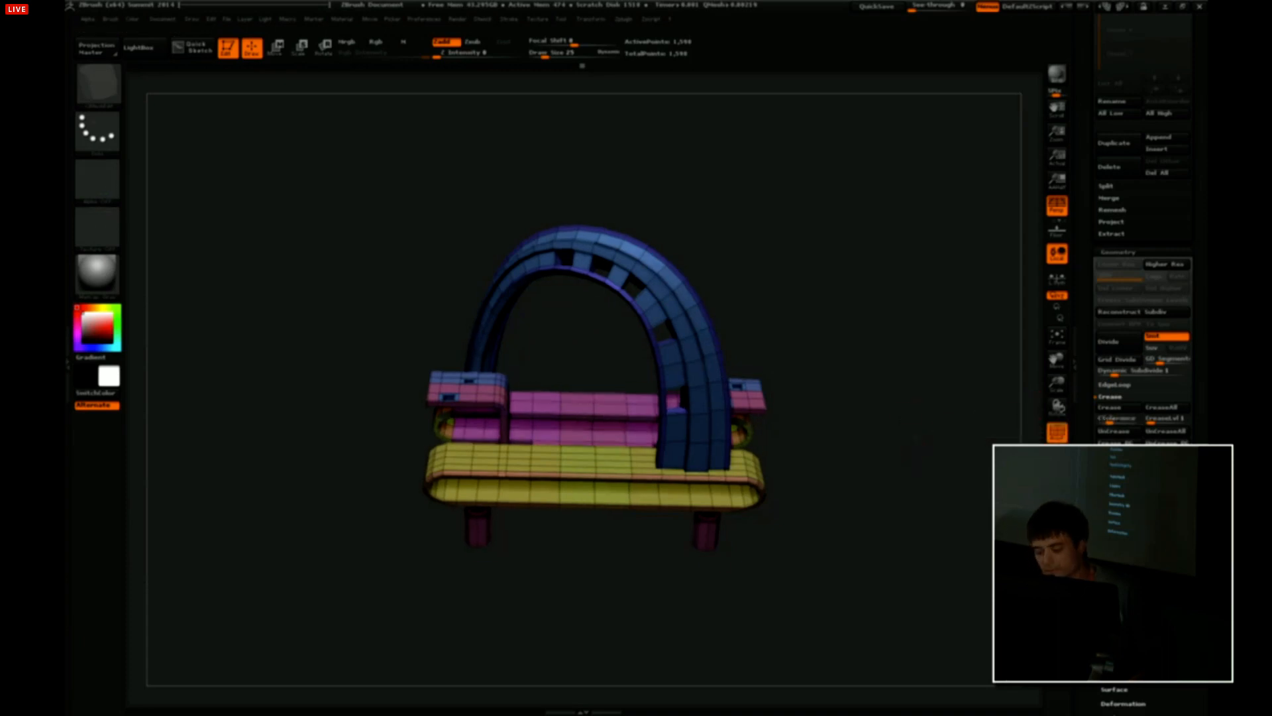
pyautogui.moveTo(875, 430)
pyautogui.mouseDown()
pyautogui.moveTo(911, 420)
pyautogui.moveTo(895, 419)
pyautogui.mouseUp()
pyautogui.moveTo(1104, 419); pyautogui.dragTo(1100, 422)
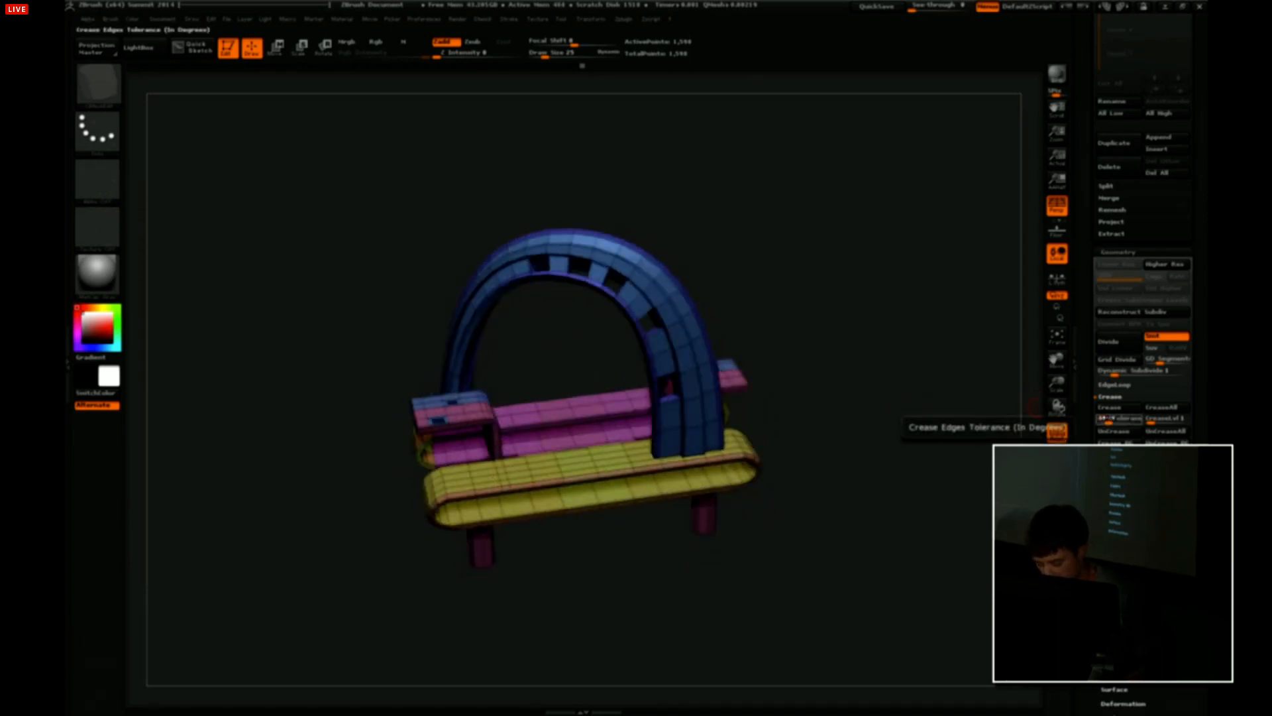
pyautogui.keyDown('alt'); pyautogui.moveTo(912, 447); pyautogui.dragTo(912, 494); pyautogui.keyUp('alt')
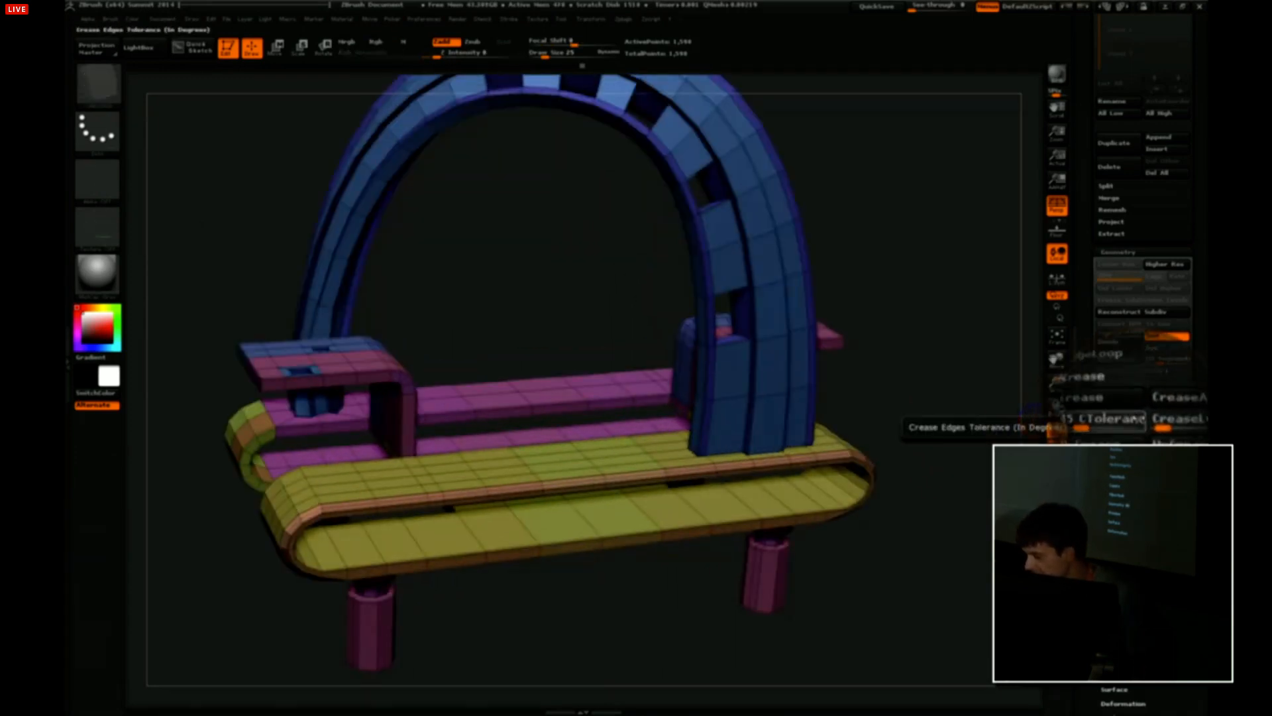
pyautogui.moveTo(952, 454); pyautogui.dragTo(949, 419)
pyautogui.moveTo(788, 328); pyautogui.dragTo(785, 348)
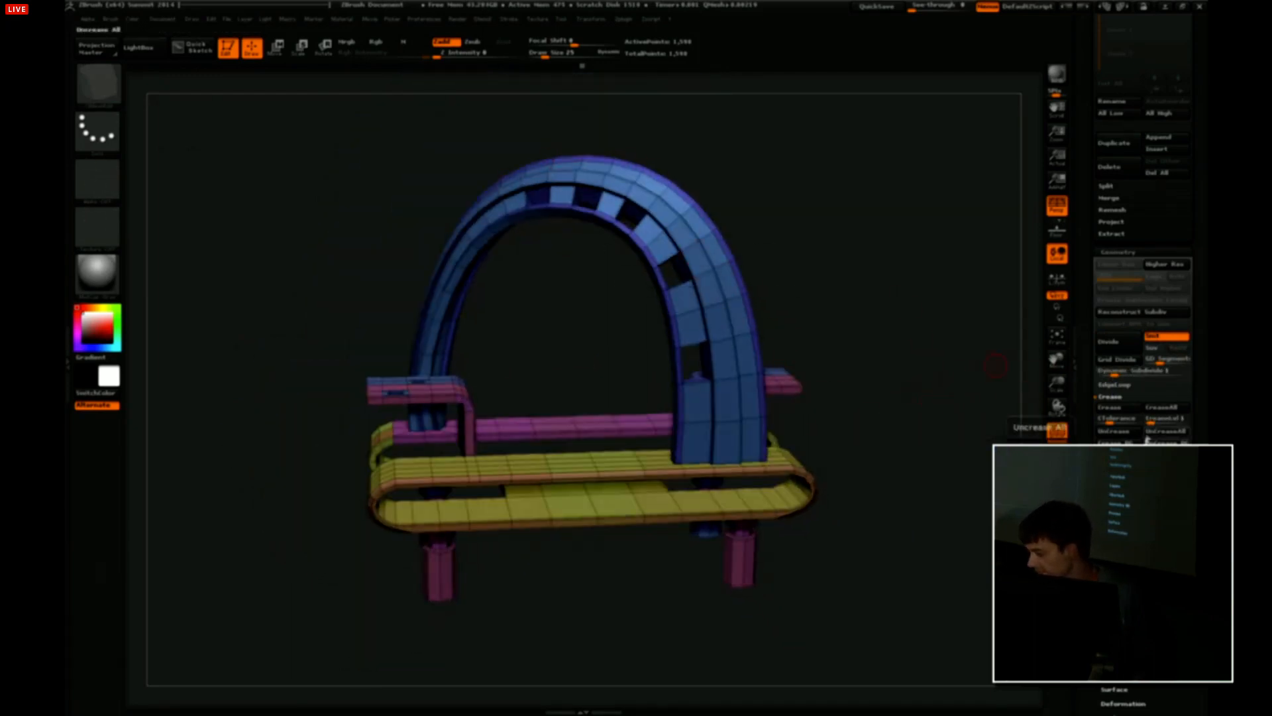
# Raise the crease level to about 8, apply dynamic subdivision and inspect the model's sharp edges without the polyframe.
pyautogui.moveTo(1150, 419); pyautogui.dragTo(1178, 420)
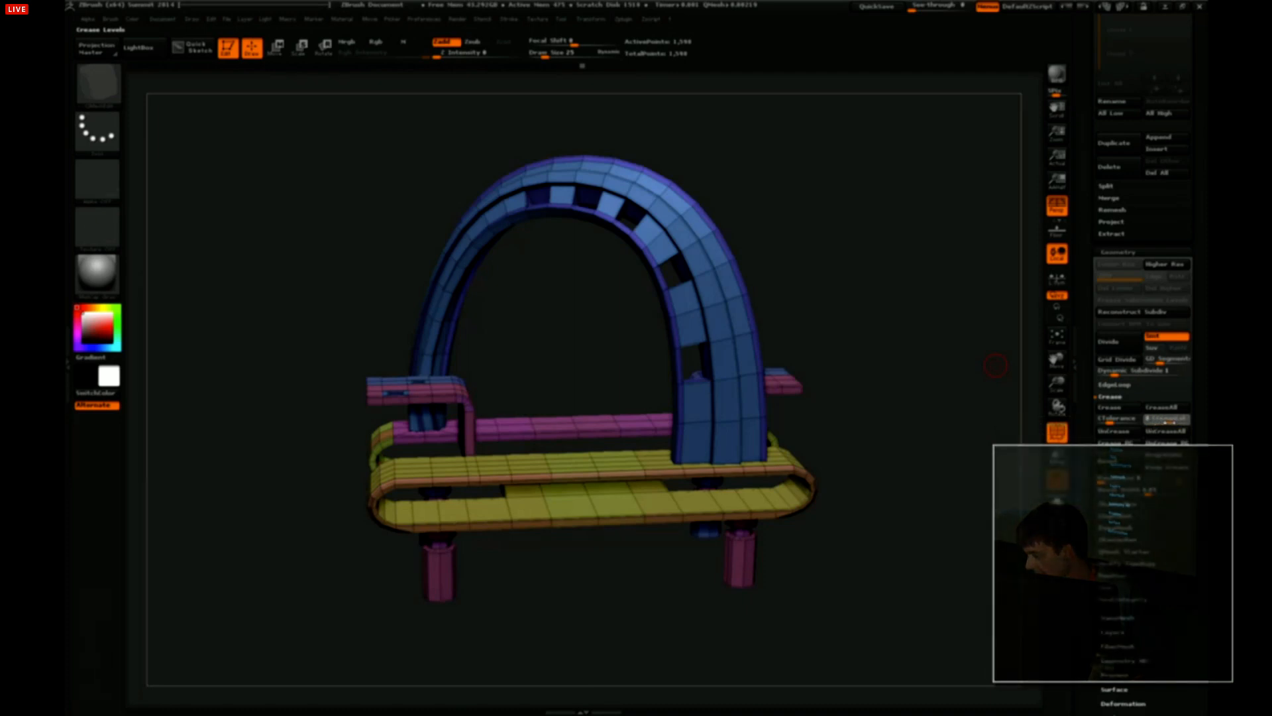
pyautogui.hotkey('ctrl', 'd')
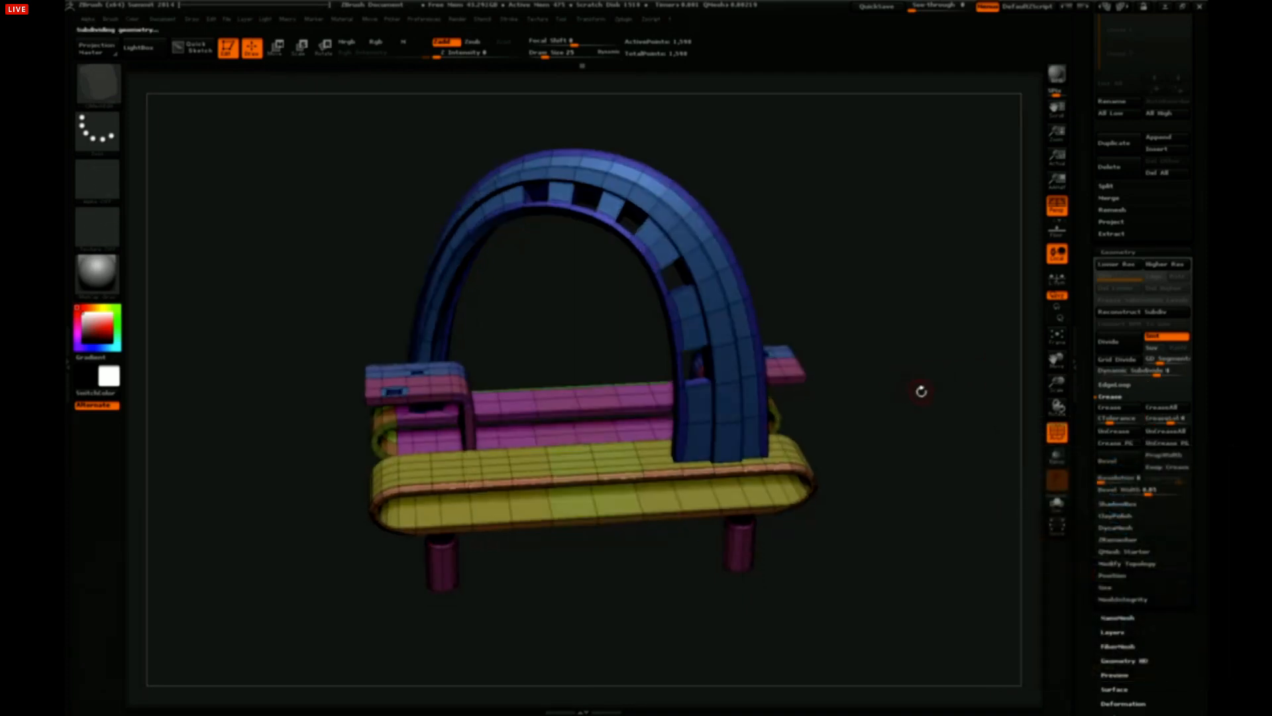
pyautogui.click(1054, 437)
pyautogui.moveTo(862, 397); pyautogui.dragTo(1000, 383)
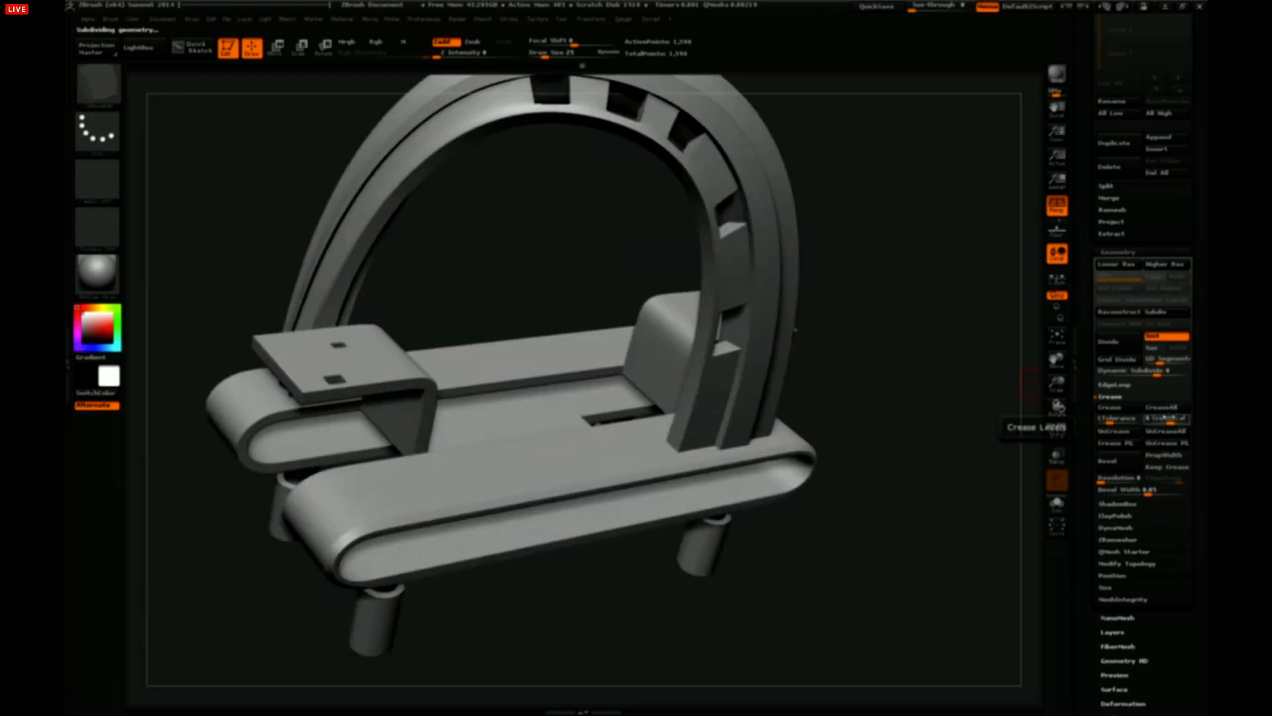
pyautogui.moveTo(903, 412); pyautogui.dragTo(530, 301)
pyautogui.moveTo(677, 316); pyautogui.dragTo(682, 328)
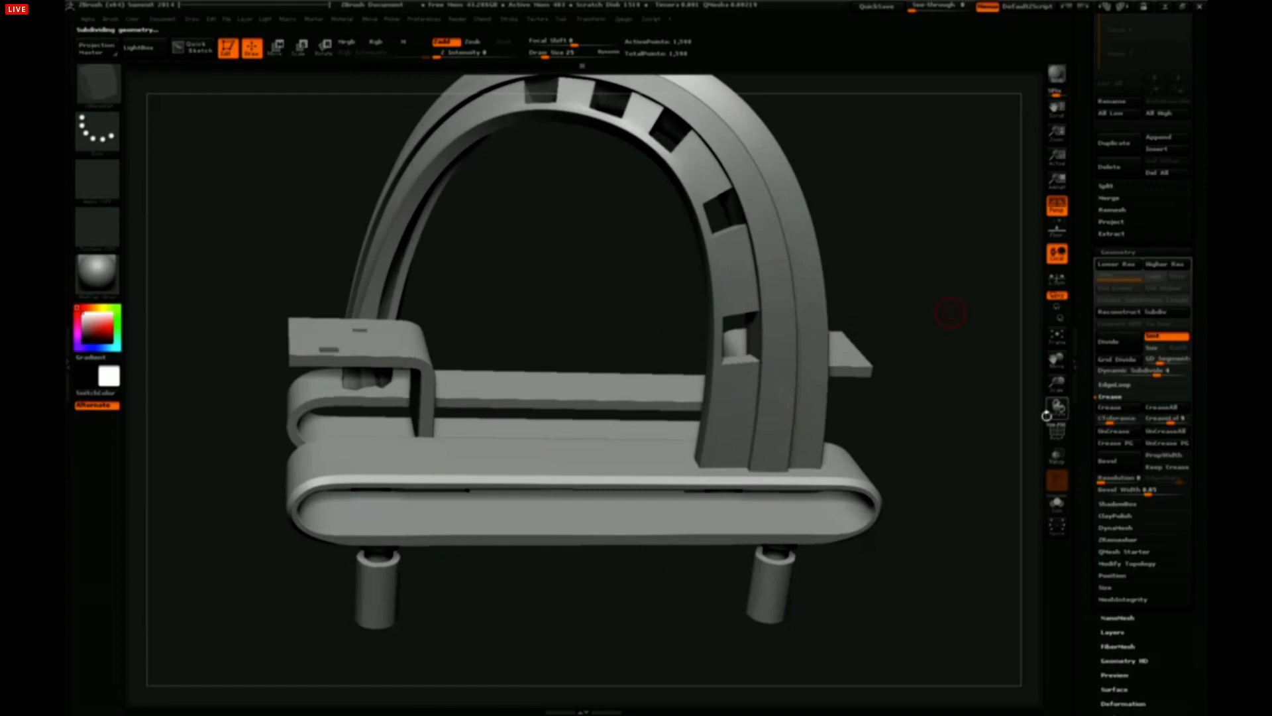
# Lower the crease level to 1, reapply dynamic subdivision and inspect the model's softened edges.
pyautogui.hotkey('shift', 'd')
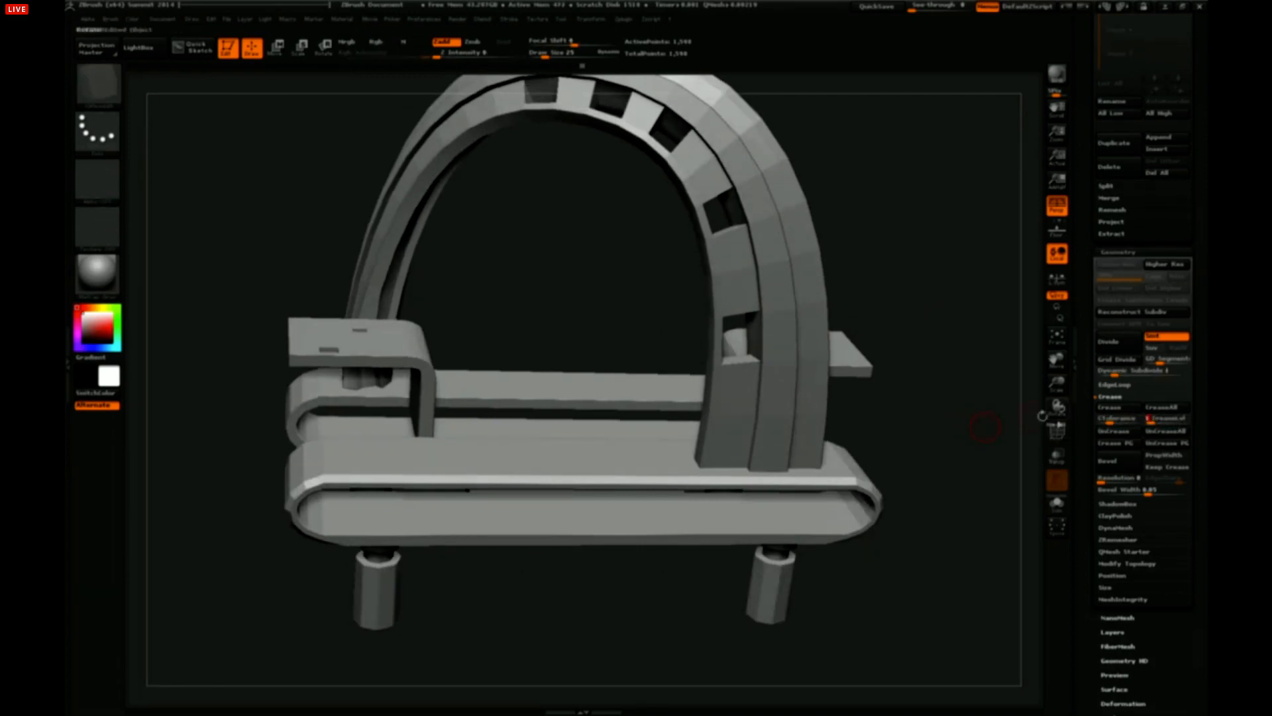
pyautogui.press('d')
pyautogui.moveTo(932, 405); pyautogui.dragTo(879, 369)
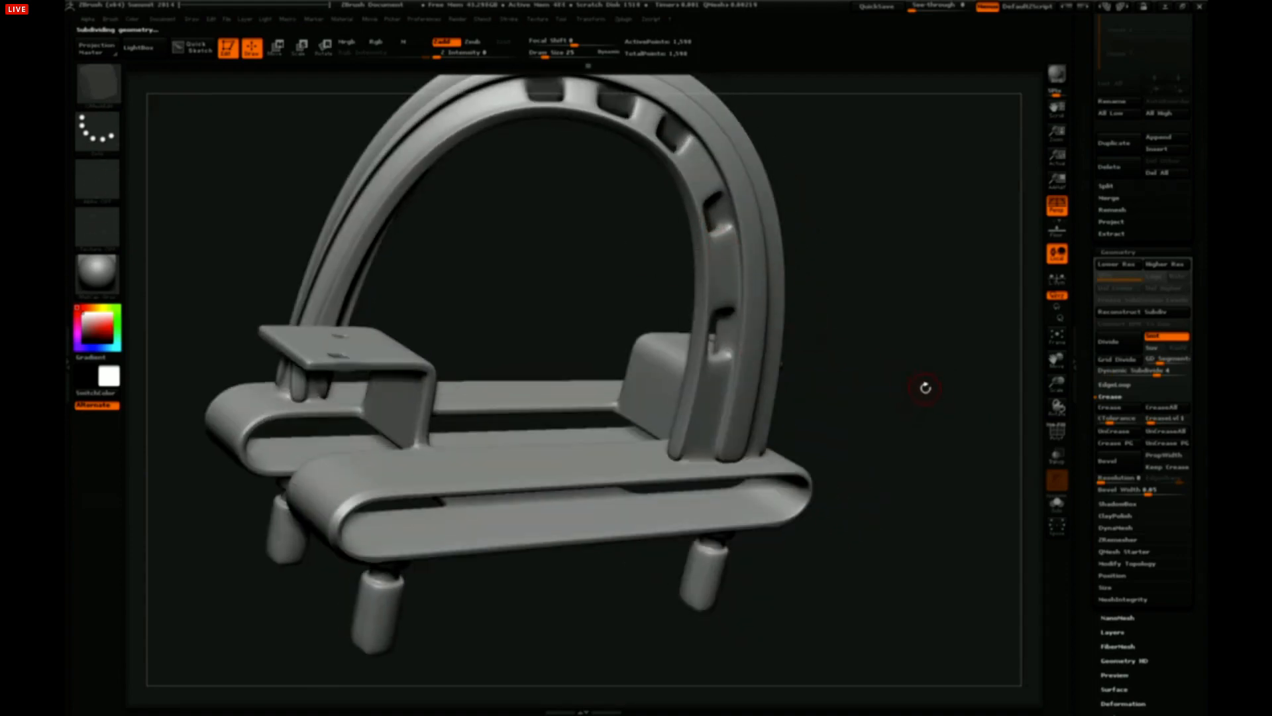
pyautogui.moveTo(925, 387); pyautogui.dragTo(923, 394)
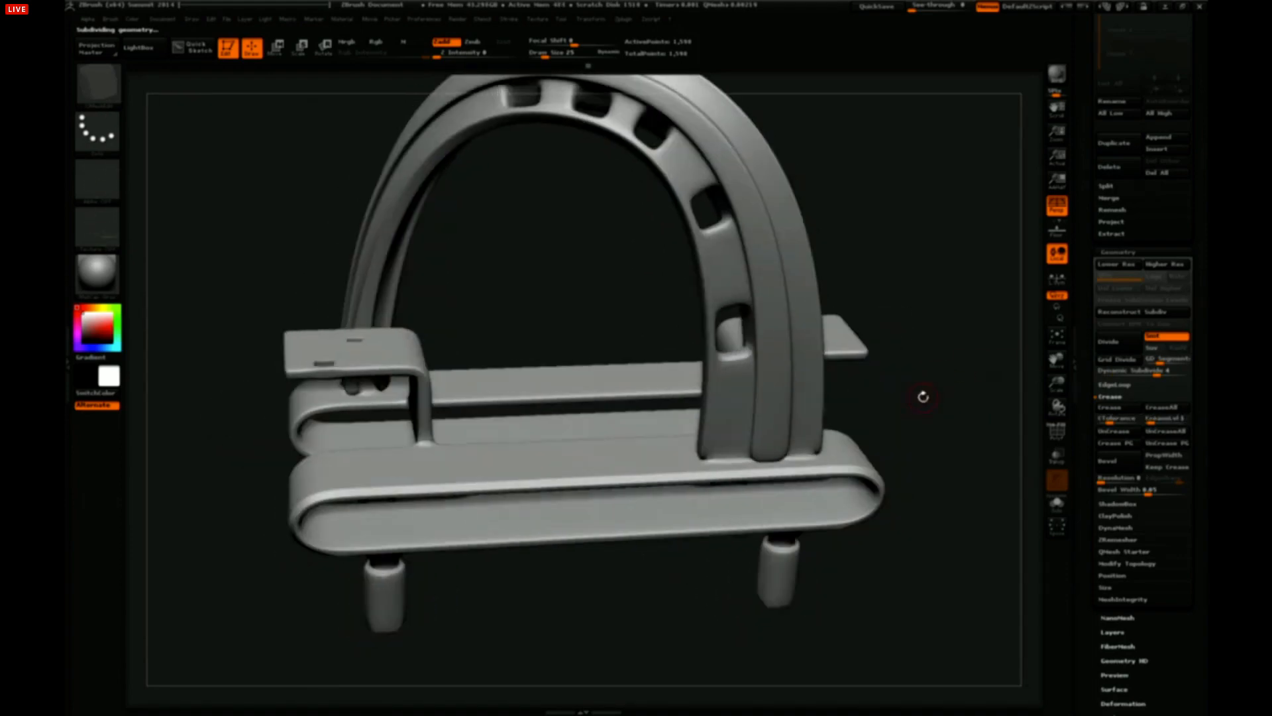
# Set the crease level to 5 and reapply dynamic subdivision to the model.
pyautogui.hotkey('shift', 'd')
pyautogui.moveTo(1011, 395); pyautogui.dragTo(914, 400)
pyautogui.press('d')
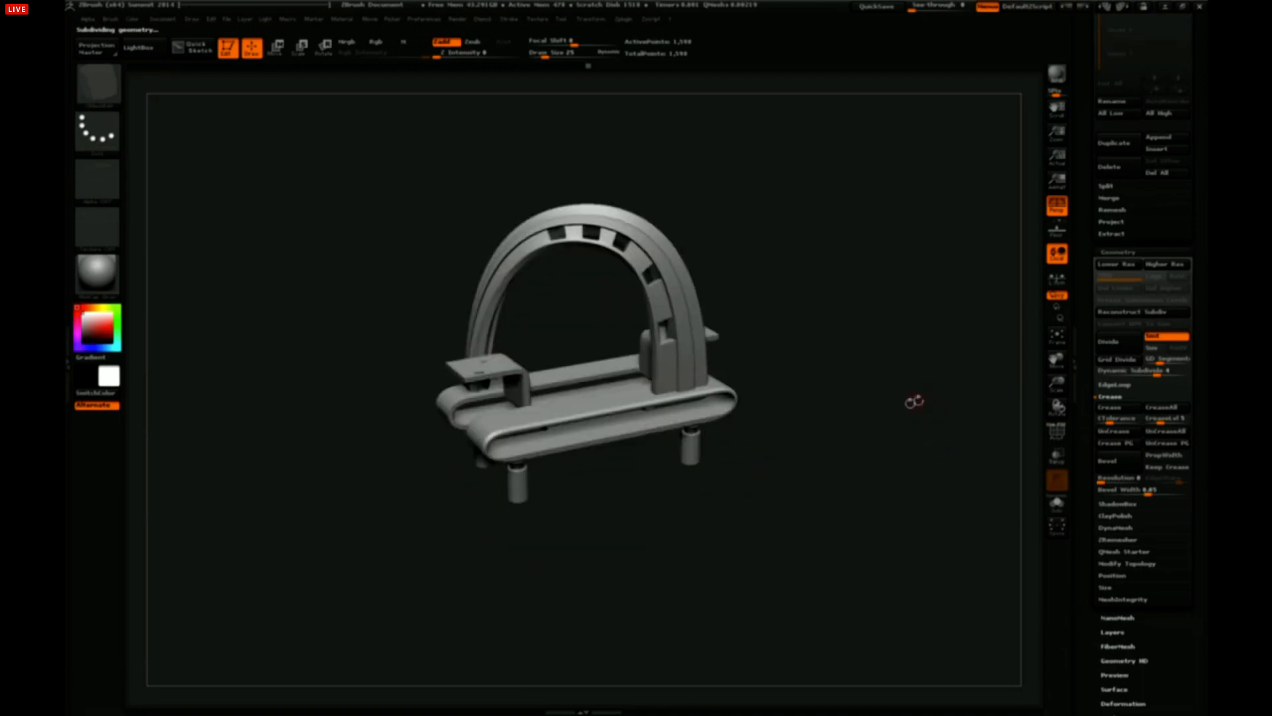
pyautogui.press('p')
pyautogui.press('p')
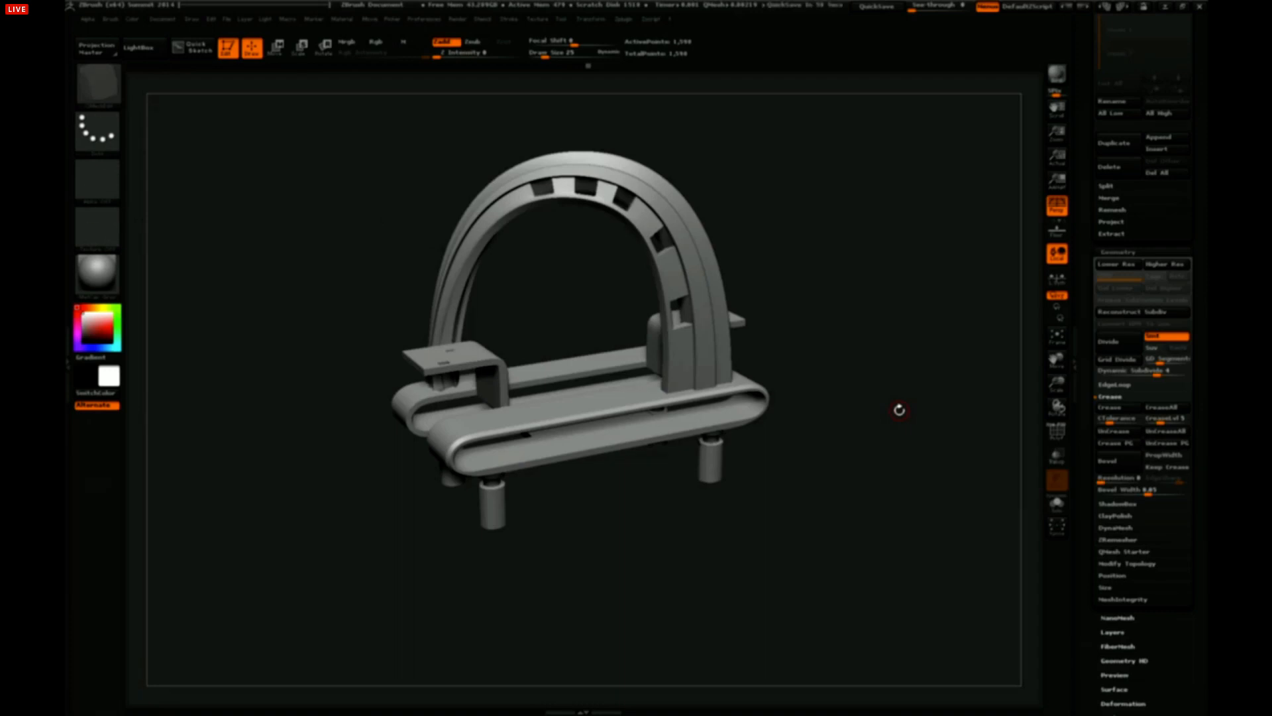
# Switch the active tool to the finished hydroplane boat model.
pyautogui.moveTo(1079, 179); pyautogui.dragTo(1077, 298)
pyautogui.moveTo(941, 331); pyautogui.dragTo(885, 359)
pyautogui.moveTo(1091, 207); pyautogui.dragTo(1077, 281)
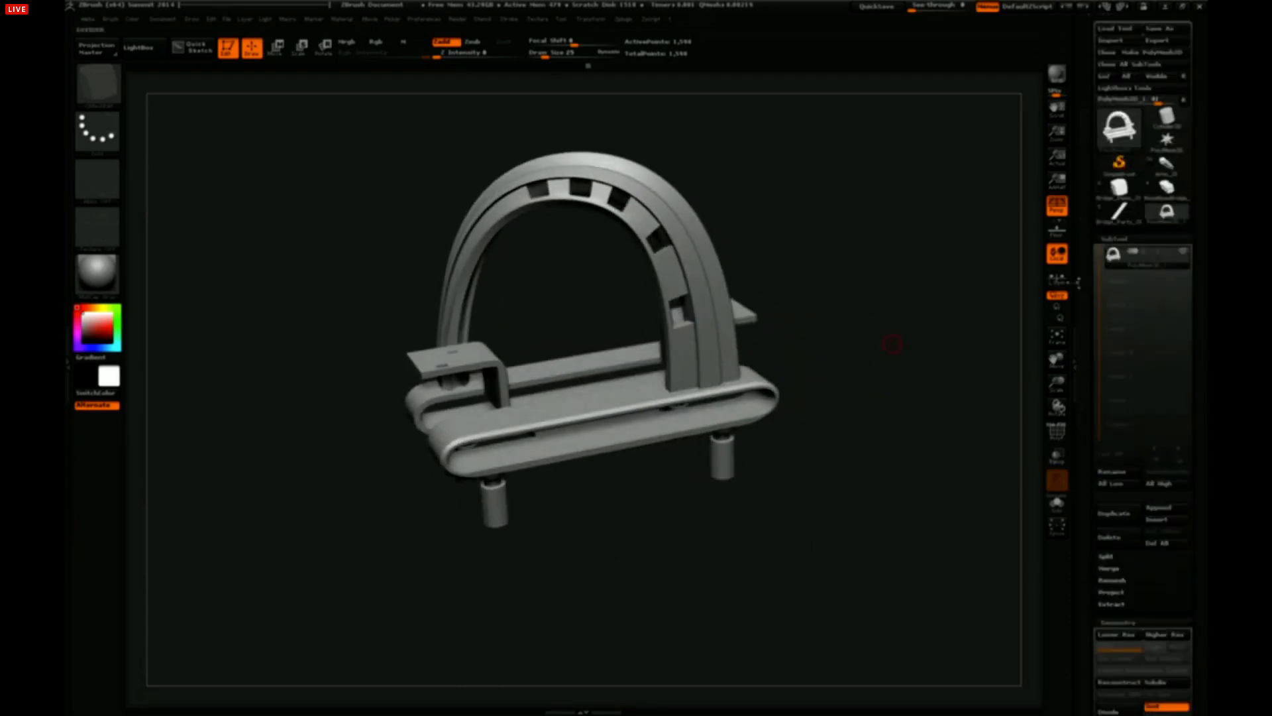
pyautogui.moveTo(966, 319)
pyautogui.mouseDown()
pyautogui.moveTo(959, 401)
pyautogui.moveTo(957, 335)
pyautogui.moveTo(981, 306)
pyautogui.mouseUp()
pyautogui.moveTo(1164, 178)
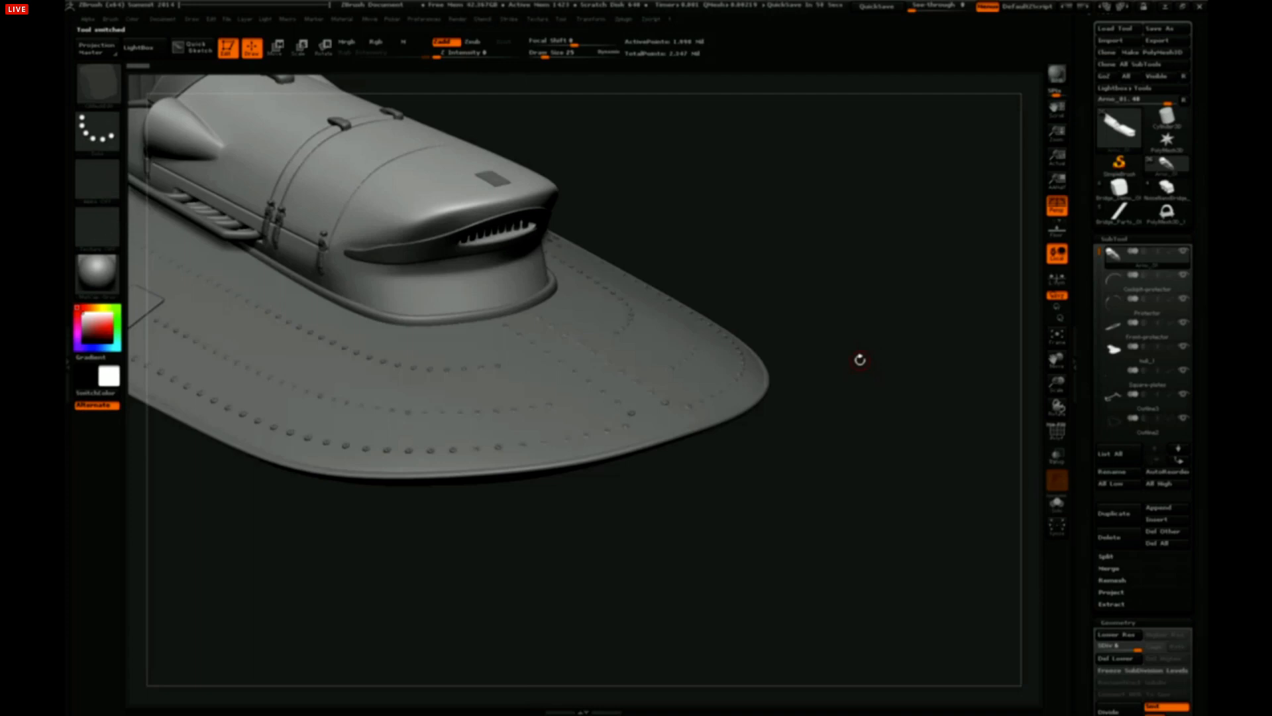
# Examine the boat's overall shape and the riveted surface of its front deck up close.
pyautogui.keyDown('alt'); pyautogui.moveTo(852, 376); pyautogui.dragTo(695, 332); pyautogui.keyUp('alt')
pyautogui.moveTo(942, 257); pyautogui.dragTo(809, 278)
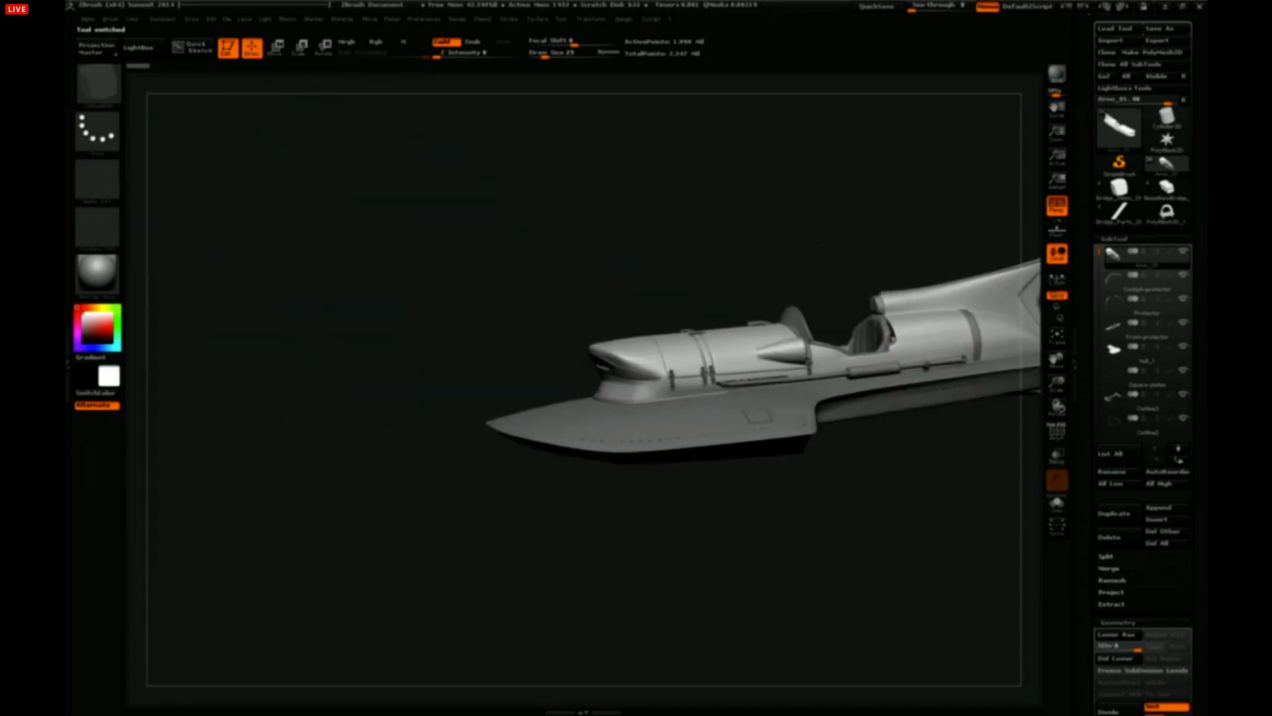
pyautogui.keyDown('alt'); pyautogui.moveTo(881, 239); pyautogui.dragTo(701, 273); pyautogui.keyUp('alt')
pyautogui.moveTo(932, 232); pyautogui.dragTo(915, 274)
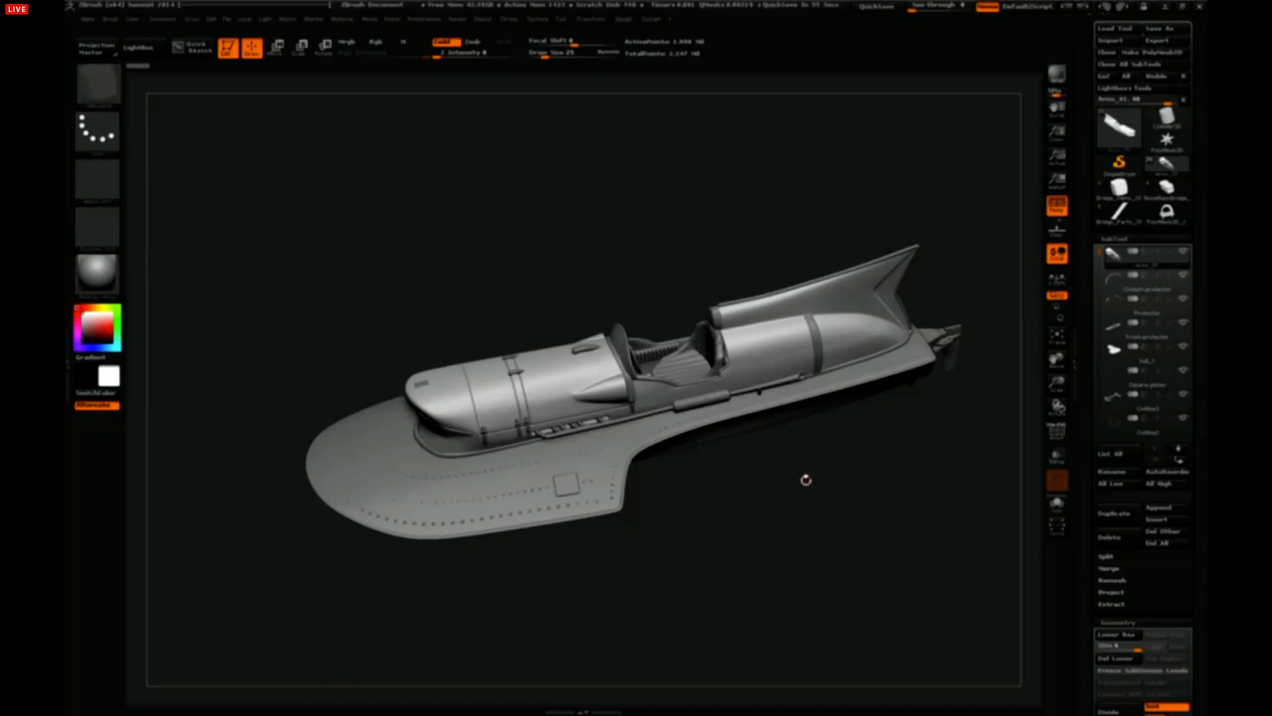
pyautogui.moveTo(806, 477); pyautogui.dragTo(814, 585)
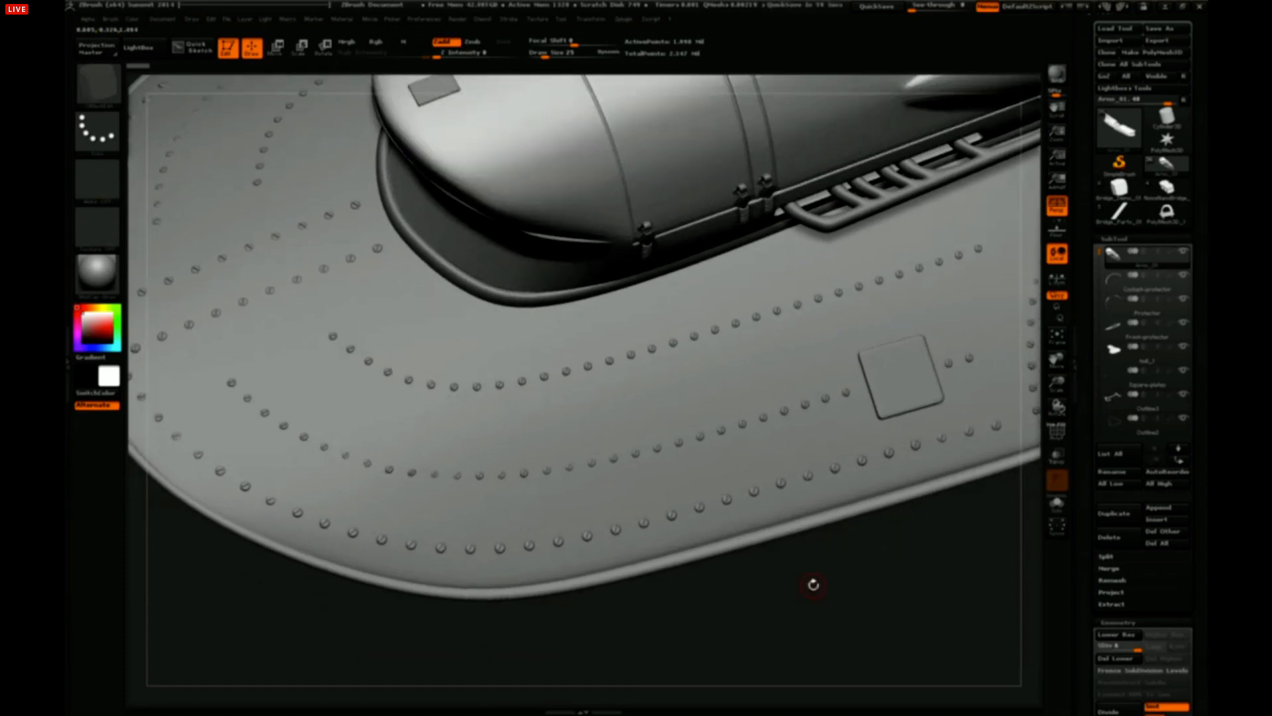
pyautogui.keyDown('alt'); pyautogui.moveTo(873, 575); pyautogui.dragTo(897, 500); pyautogui.keyUp('alt')
# Show the polyframe on the boat, isolate the fuselage temporarily and examine its topology.
pyautogui.hotkey('shift', 'f')
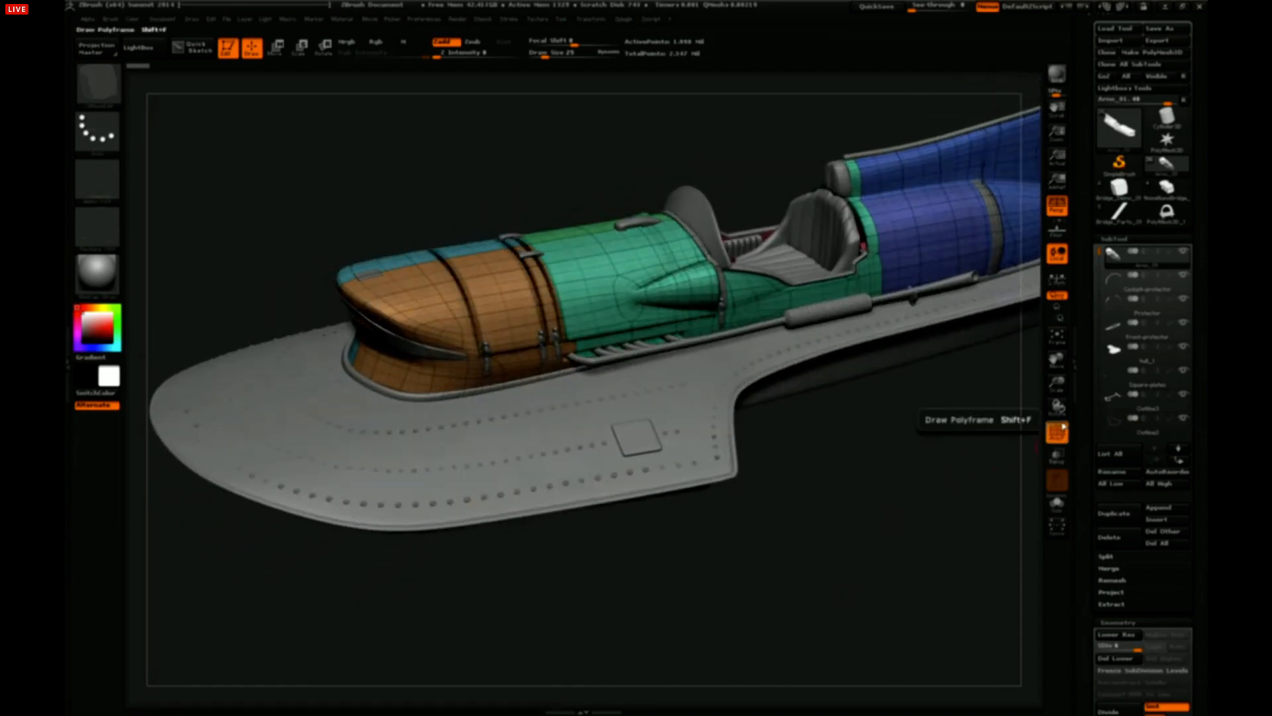
pyautogui.click(1058, 429)
pyautogui.moveTo(971, 455); pyautogui.dragTo(840, 423)
pyautogui.click(1057, 504)
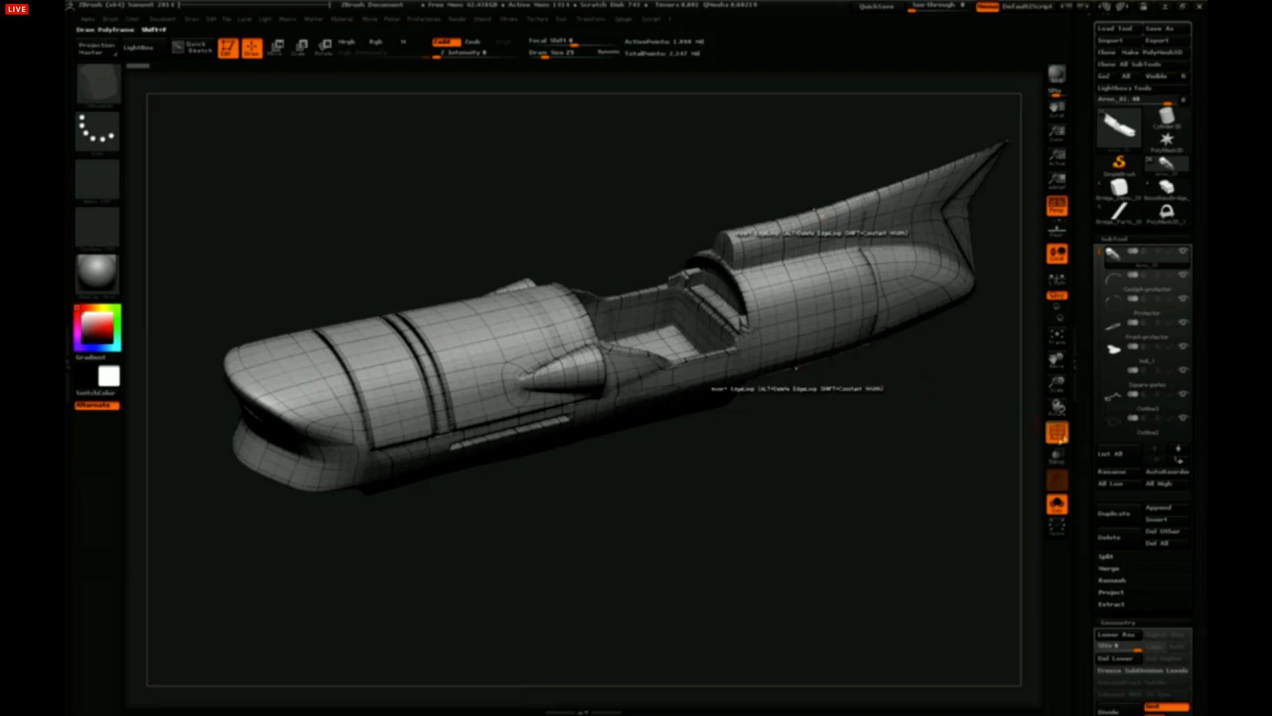
pyautogui.click(1057, 503)
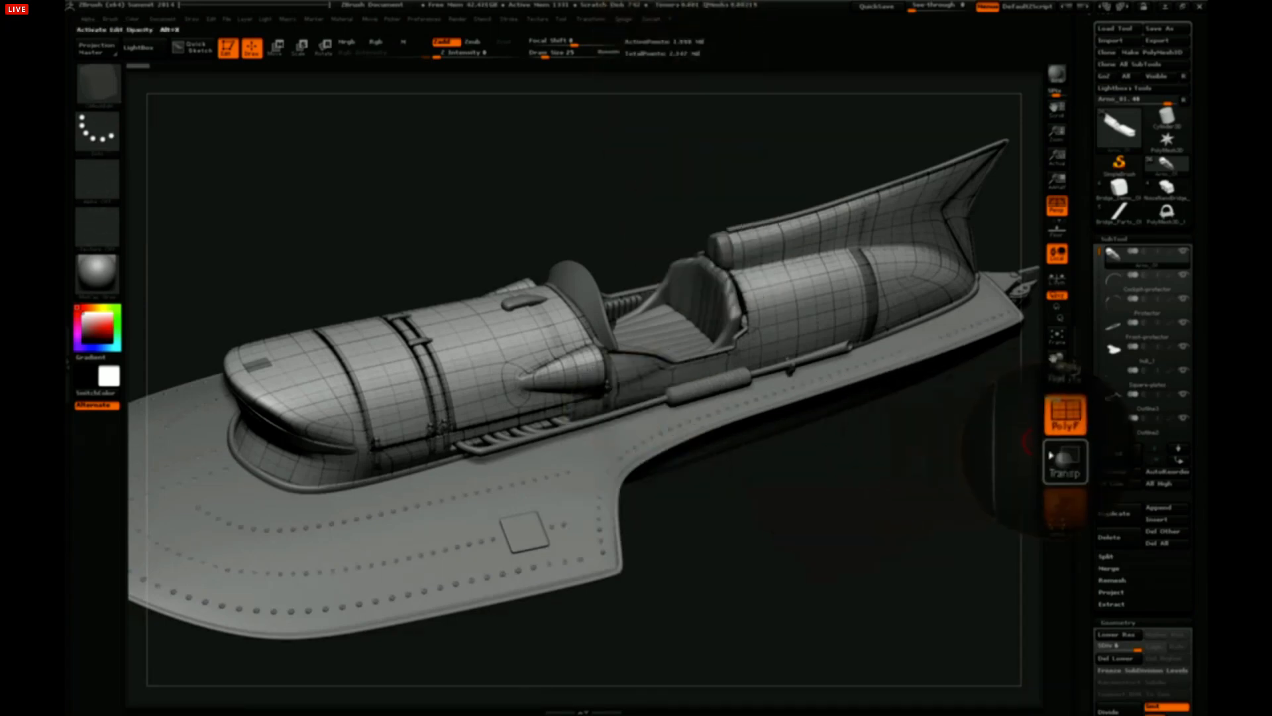
pyautogui.press('shift')
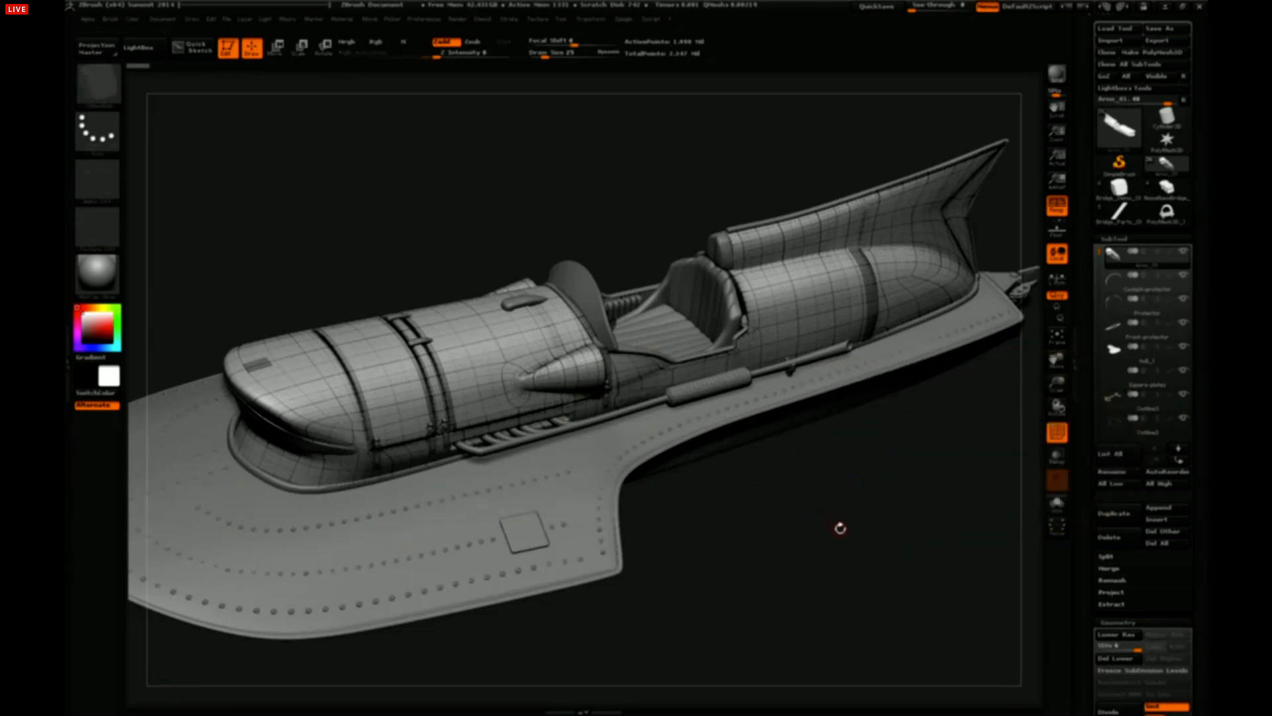
pyautogui.keyDown('alt'); pyautogui.moveTo(840, 528); pyautogui.dragTo(981, 420); pyautogui.keyUp('alt')
pyautogui.click(1056, 434)
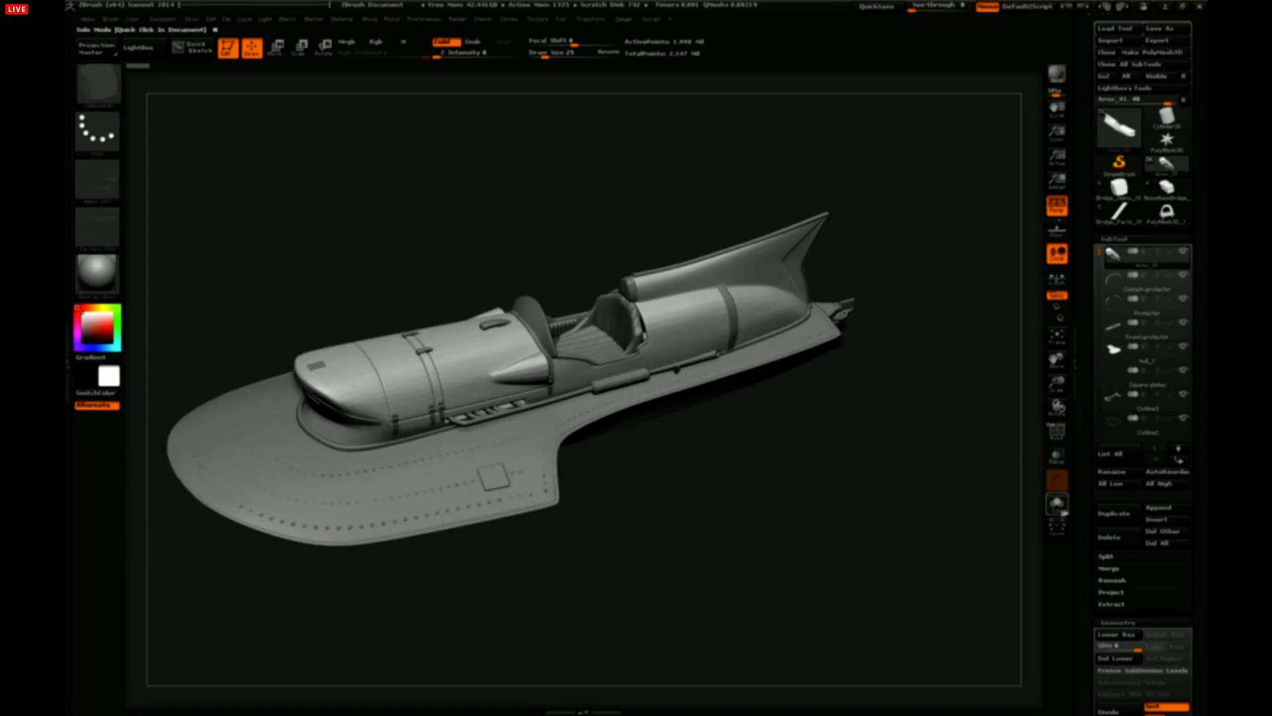
# Isolate the boat's fuselage and lower it to subdivision level 5.
pyautogui.click(1056, 512)
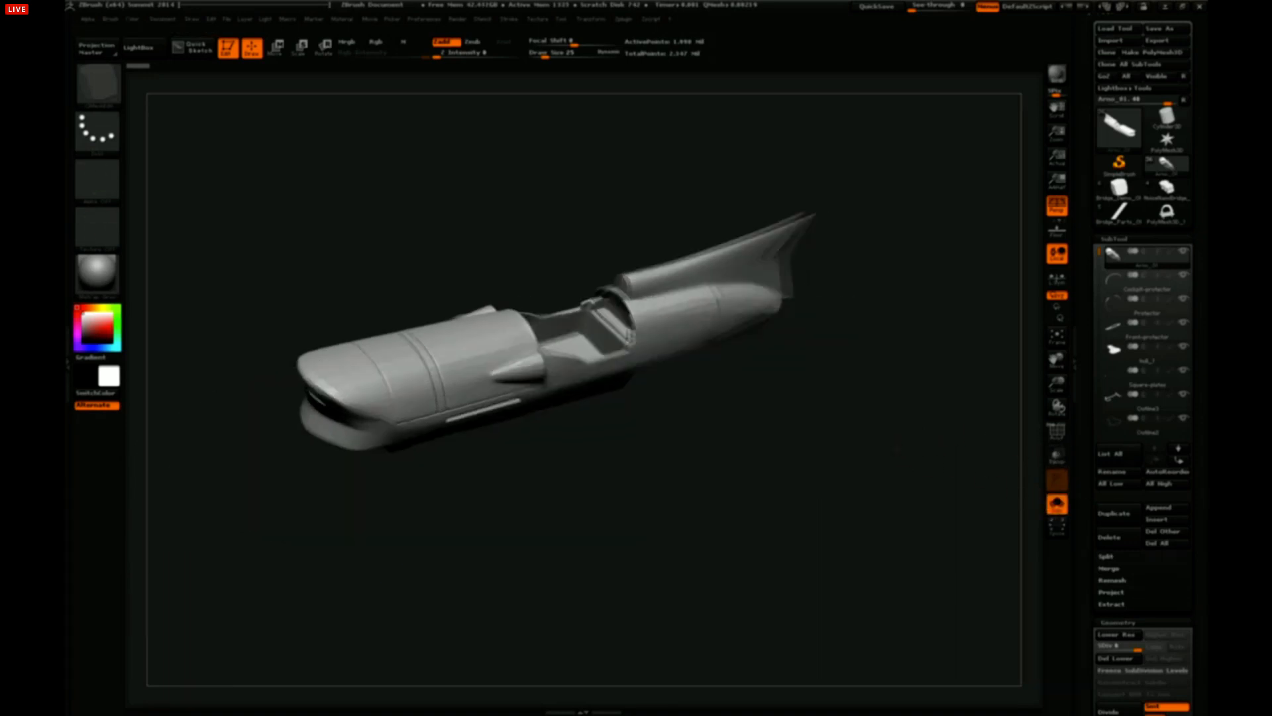
pyautogui.moveTo(900, 468); pyautogui.dragTo(792, 490)
pyautogui.hotkey('shift', 'd')
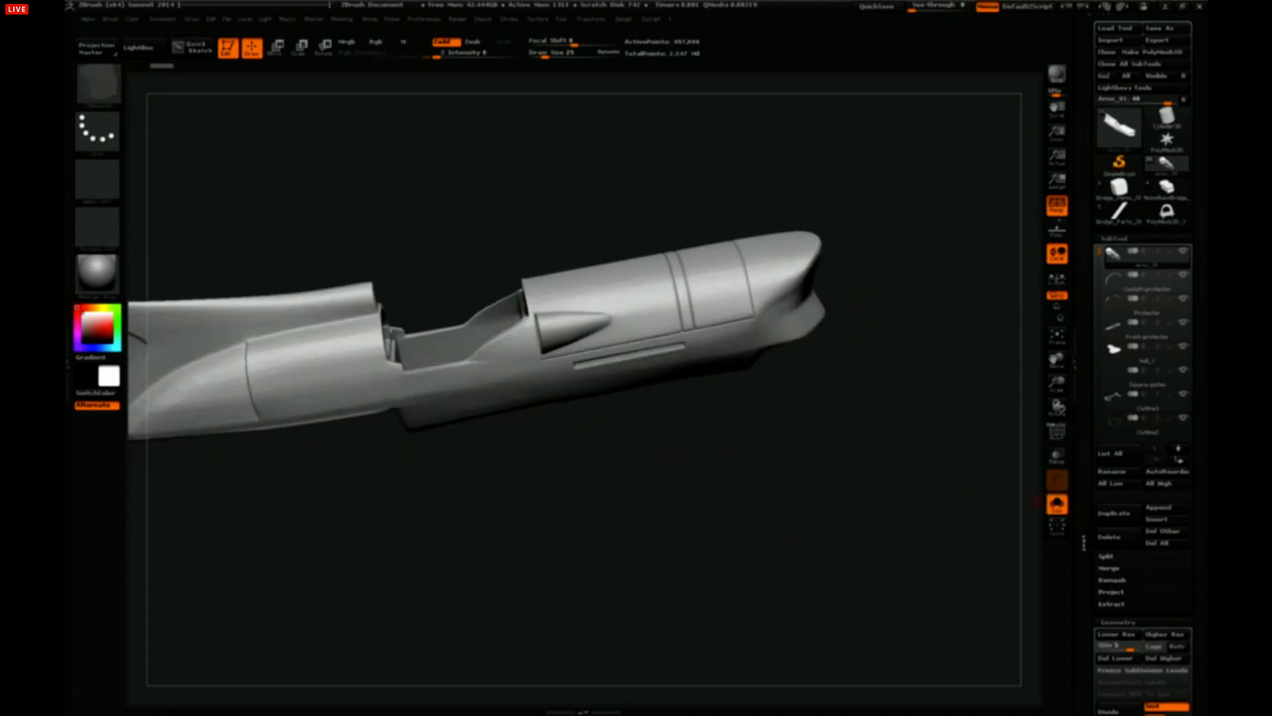
# View the isolated fuselage from the other side, show the whole boat again and make the riveted hull the active subtool.
pyautogui.moveTo(887, 492); pyautogui.dragTo(738, 523)
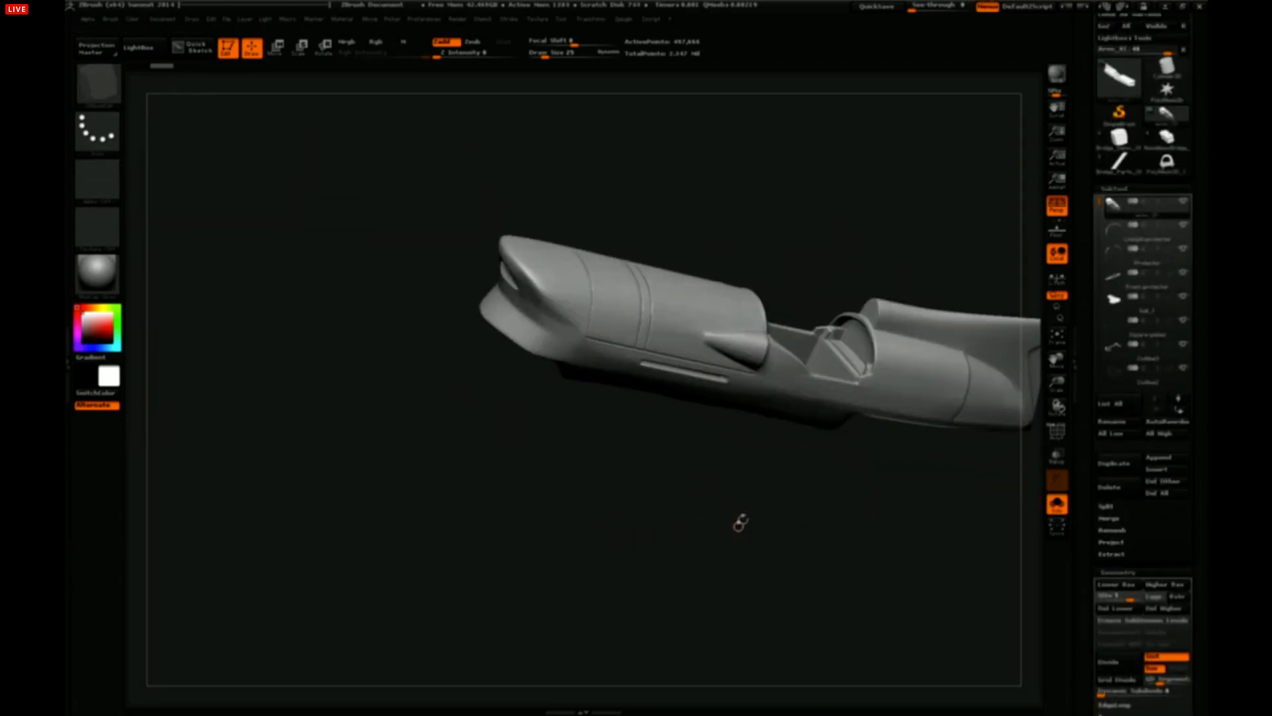
pyautogui.click(1057, 503)
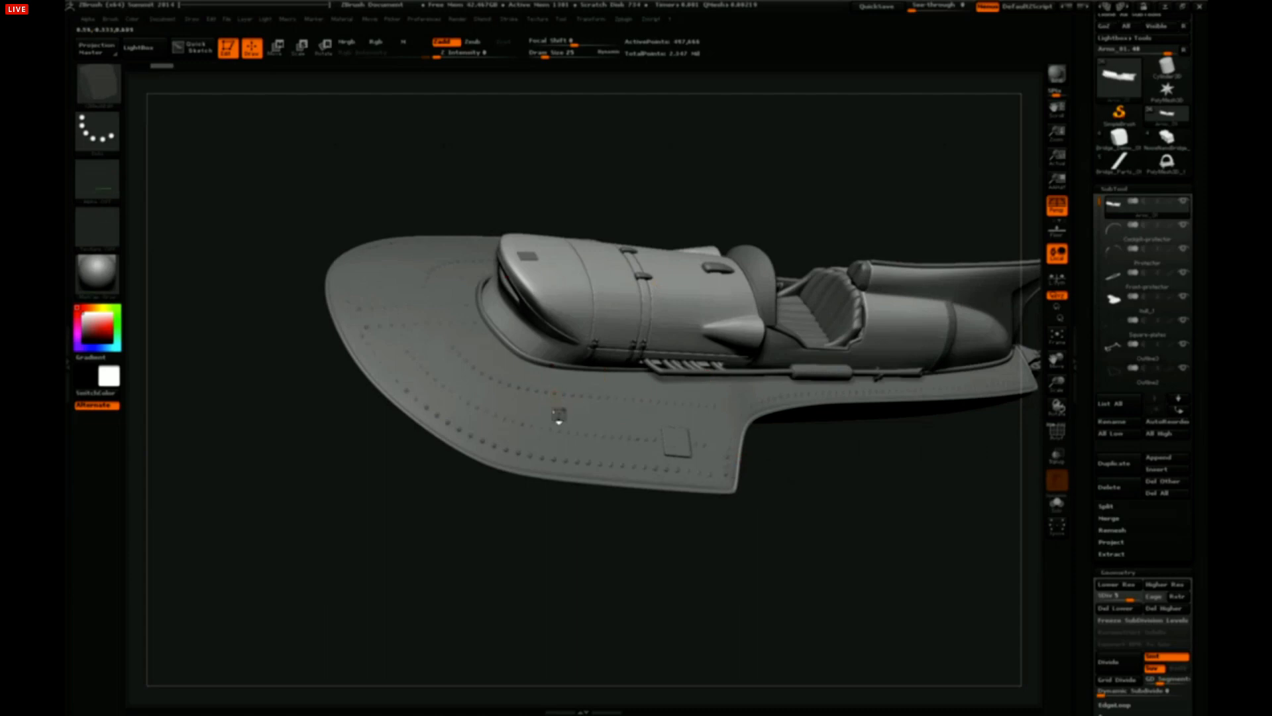
pyautogui.keyDown('alt'); pyautogui.click(601, 419); pyautogui.keyUp('alt')
pyautogui.moveTo(835, 492); pyautogui.dragTo(958, 483)
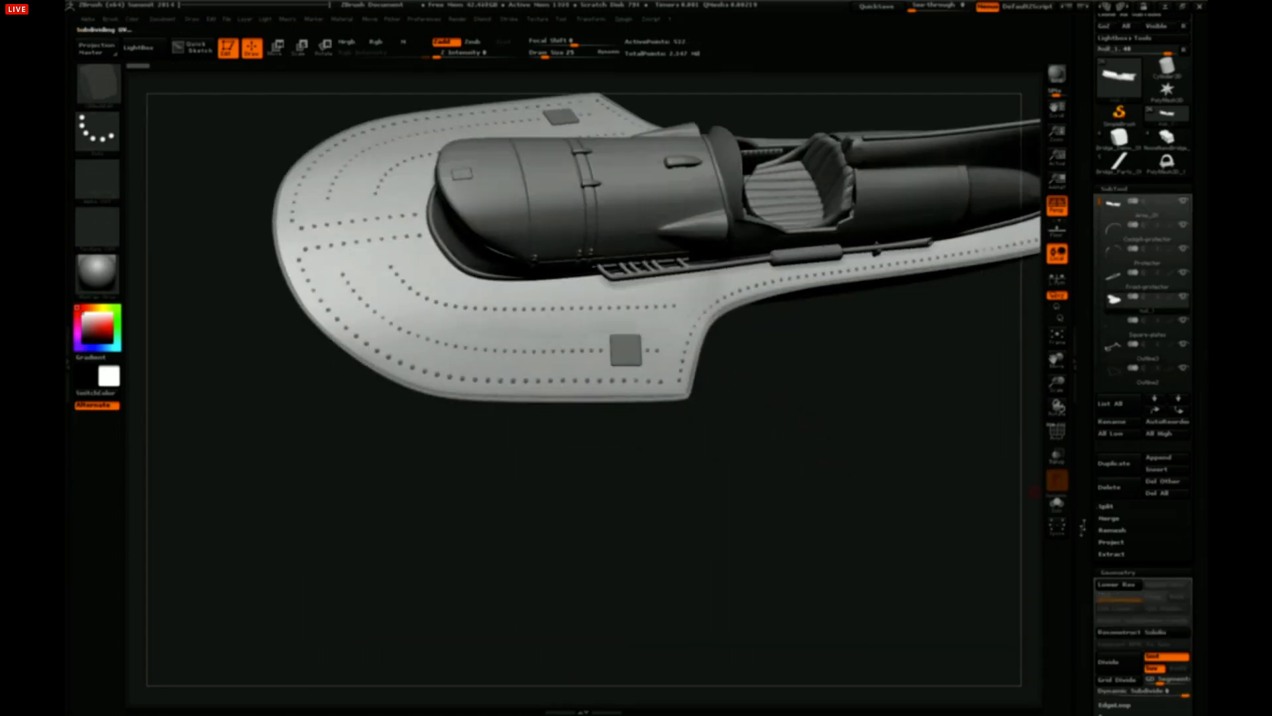
# Isolate the hull with its polyframe shown, switching its dynamic subdivision off and back on to compare the base mesh.
pyautogui.moveTo(1082, 527); pyautogui.dragTo(1083, 446)
pyautogui.hotkey('shift', 'd')
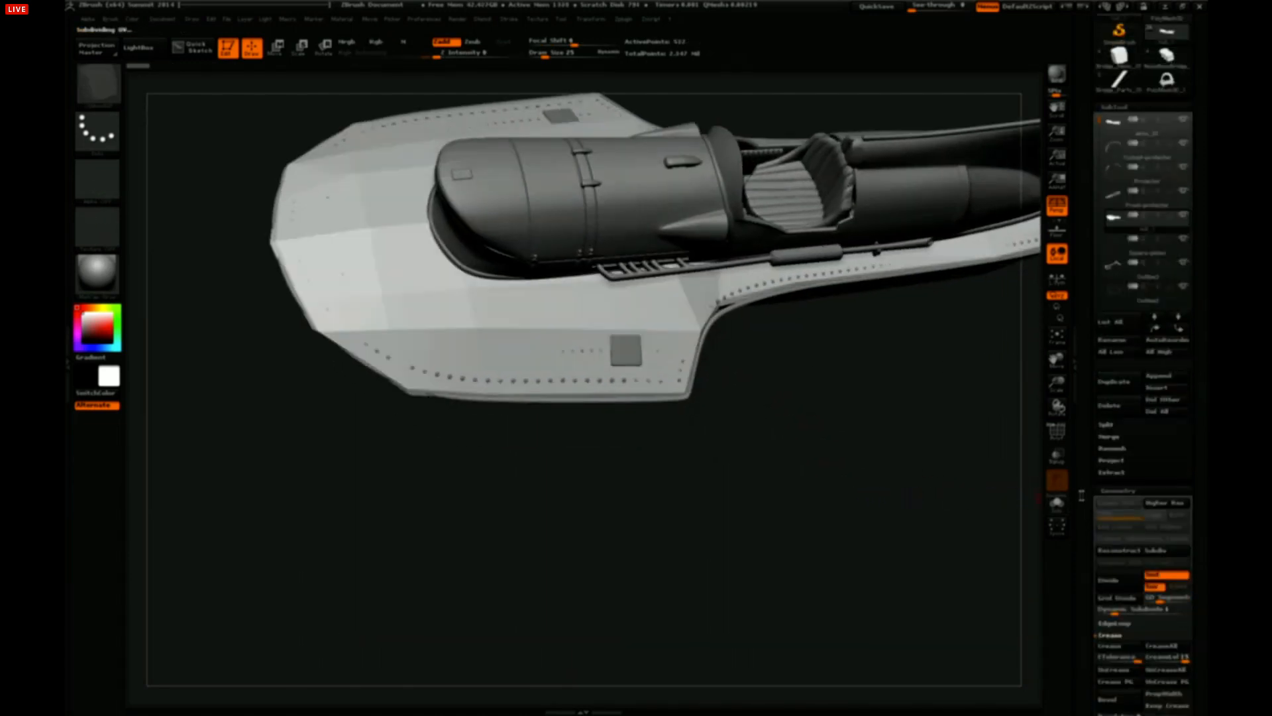
pyautogui.click(1058, 438)
pyautogui.moveTo(901, 484)
pyautogui.mouseDown()
pyautogui.moveTo(940, 445)
pyautogui.moveTo(974, 471)
pyautogui.moveTo(888, 503)
pyautogui.moveTo(866, 548)
pyautogui.moveTo(839, 417)
pyautogui.moveTo(886, 419)
pyautogui.moveTo(888, 449)
pyautogui.moveTo(838, 514)
pyautogui.moveTo(943, 486)
pyautogui.moveTo(888, 475)
pyautogui.moveTo(905, 454)
pyautogui.moveTo(921, 477)
pyautogui.mouseUp()
pyautogui.click(1056, 507)
pyautogui.hotkey('ctrl', 'd')
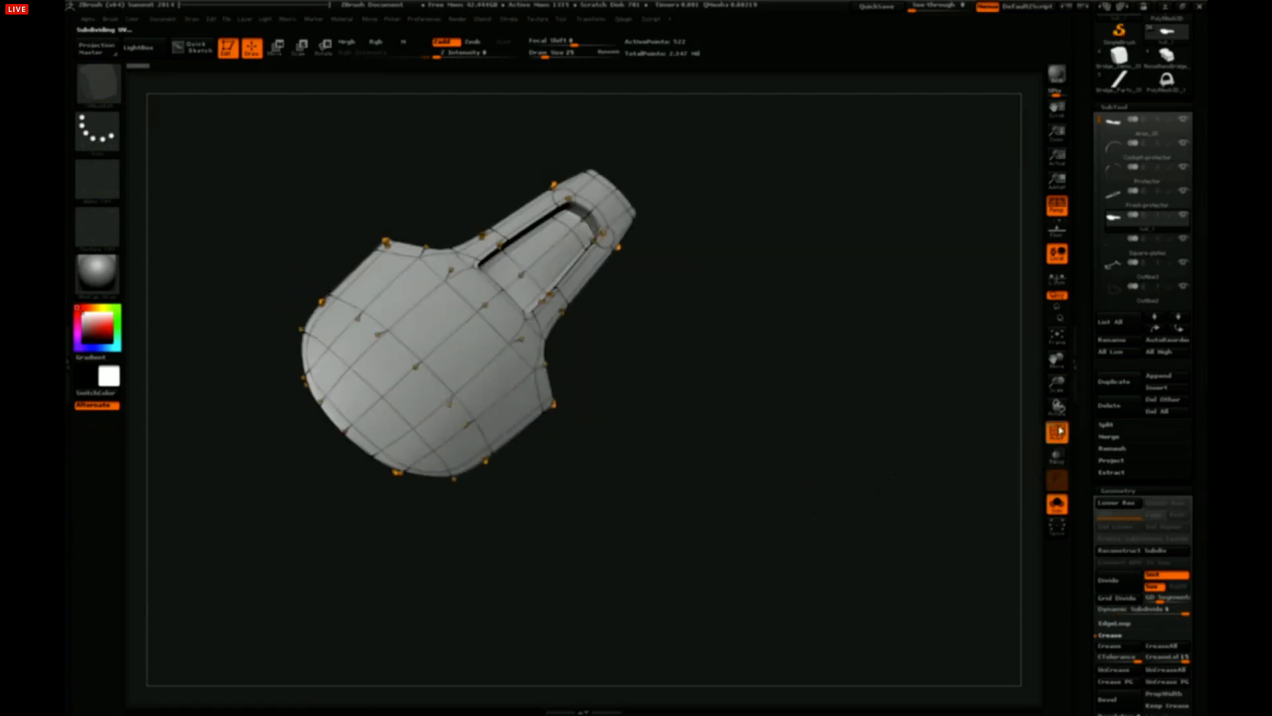
# Examine the isolated hull's topology with the polyframe on and off, and bring back the whole boat.
pyautogui.moveTo(1060, 430); pyautogui.dragTo(928, 434)
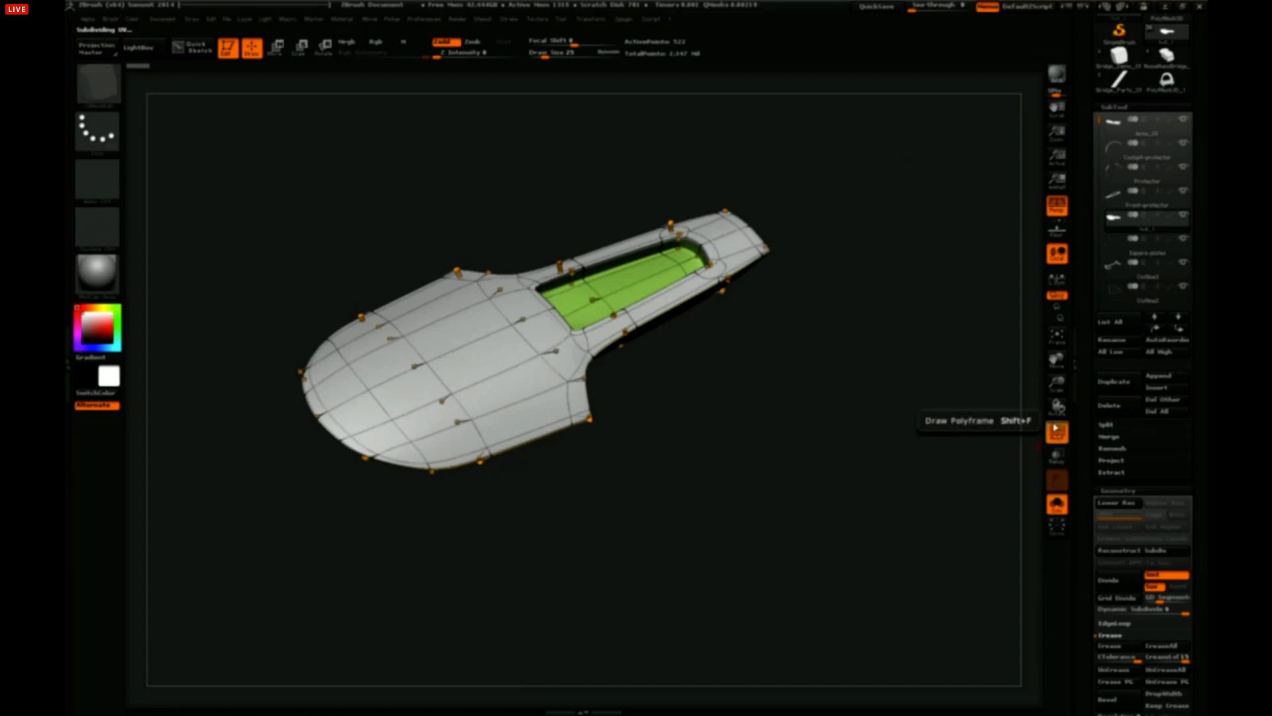
pyautogui.click(1055, 427)
pyautogui.moveTo(1017, 420); pyautogui.dragTo(891, 436)
pyautogui.click(1059, 429)
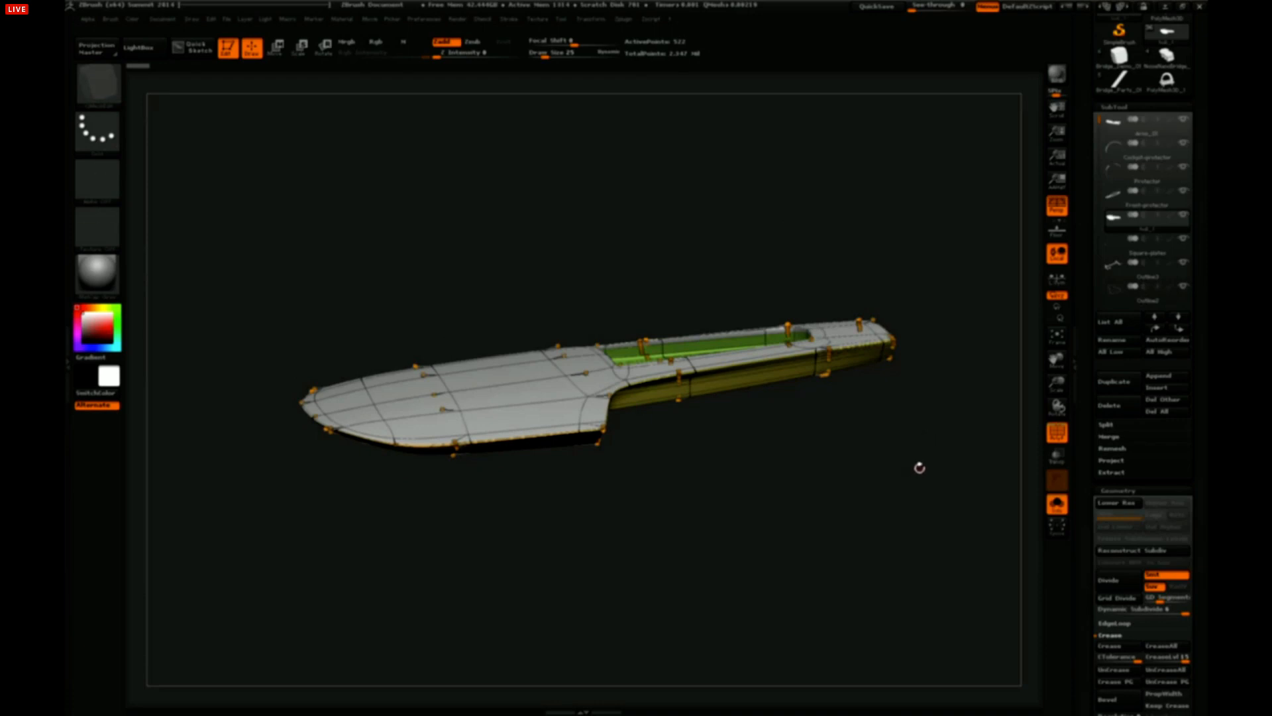
pyautogui.moveTo(919, 486); pyautogui.dragTo(819, 502)
pyautogui.click(1059, 511)
# Select the spring fasteners on the engine cover, isolate them to examine their topology, and bring back the whole boat.
pyautogui.moveTo(774, 462); pyautogui.dragTo(596, 321)
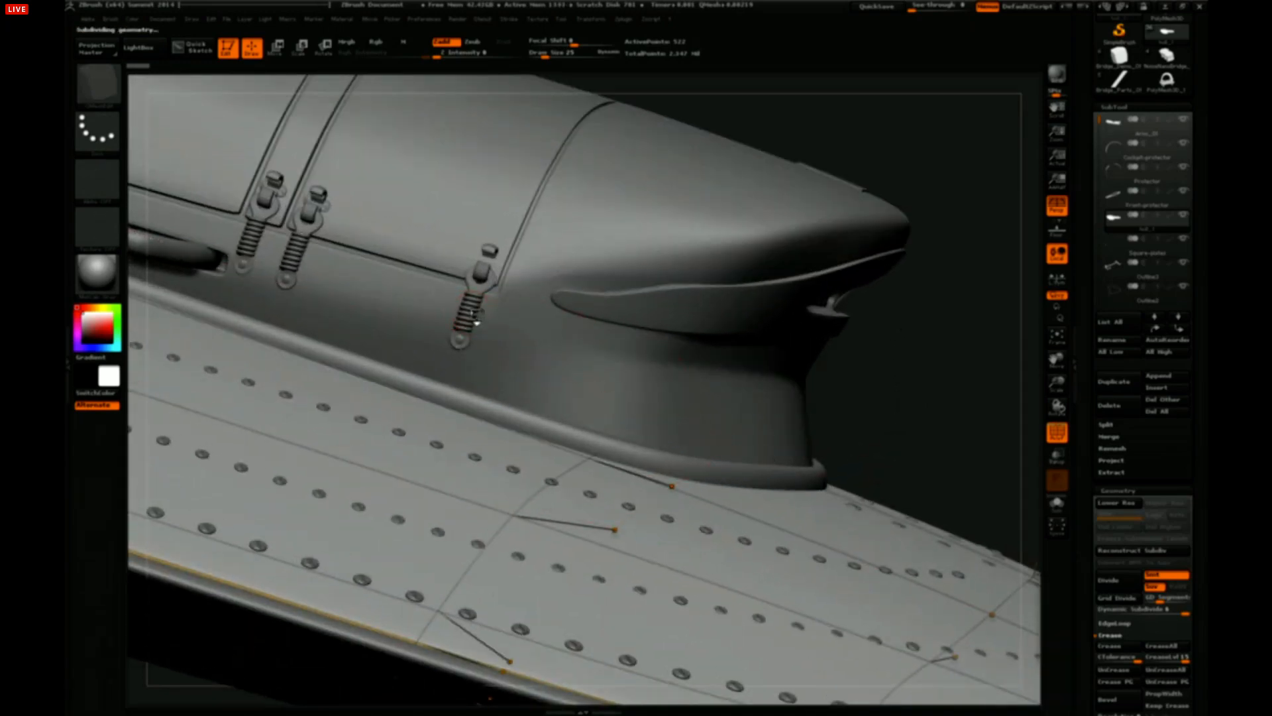
pyautogui.keyDown('alt'); pyautogui.click(475, 322); pyautogui.keyUp('alt')
pyautogui.click(1057, 505)
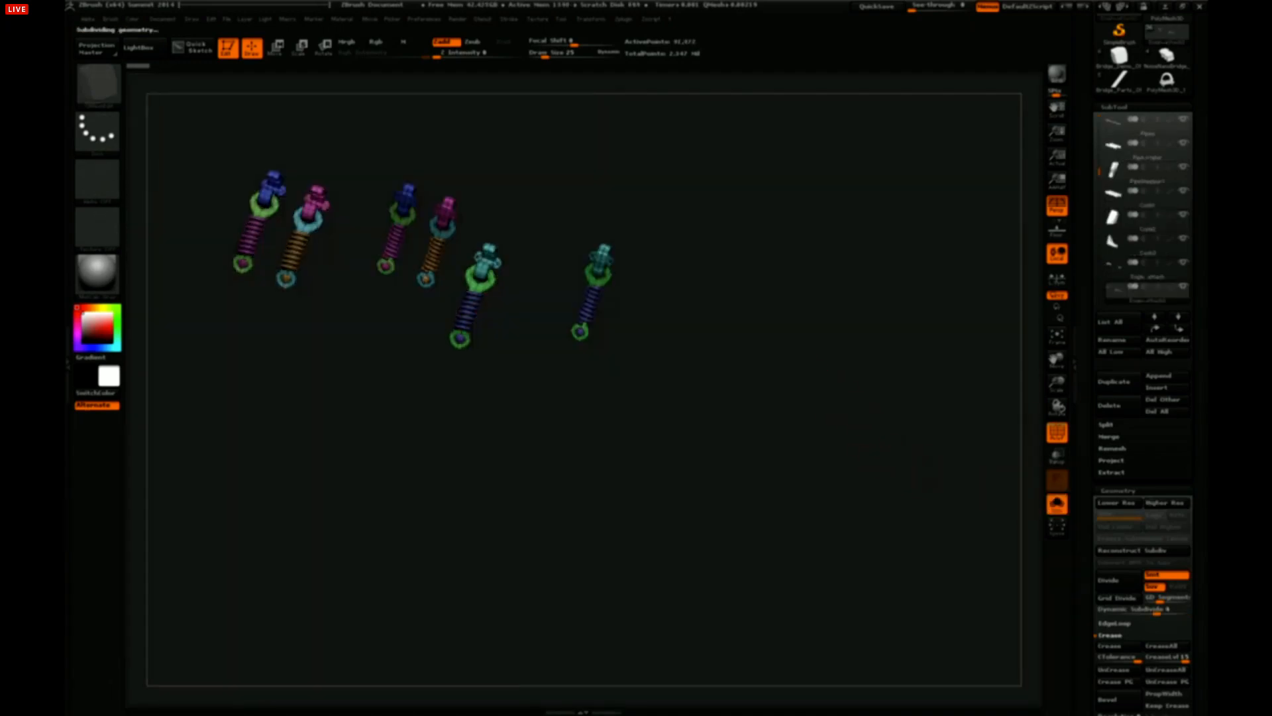
pyautogui.keyDown('alt'); pyautogui.moveTo(681, 421); pyautogui.dragTo(776, 512); pyautogui.keyUp('alt')
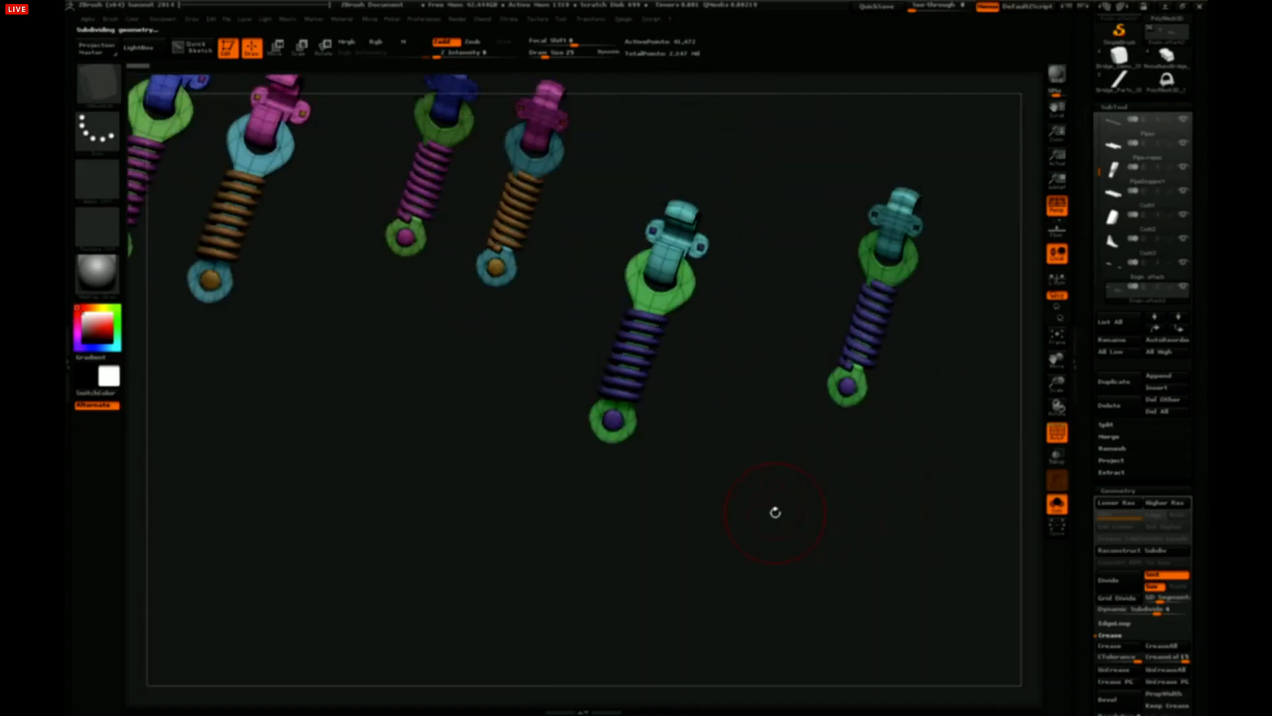
pyautogui.click(1057, 338)
pyautogui.click(1052, 508)
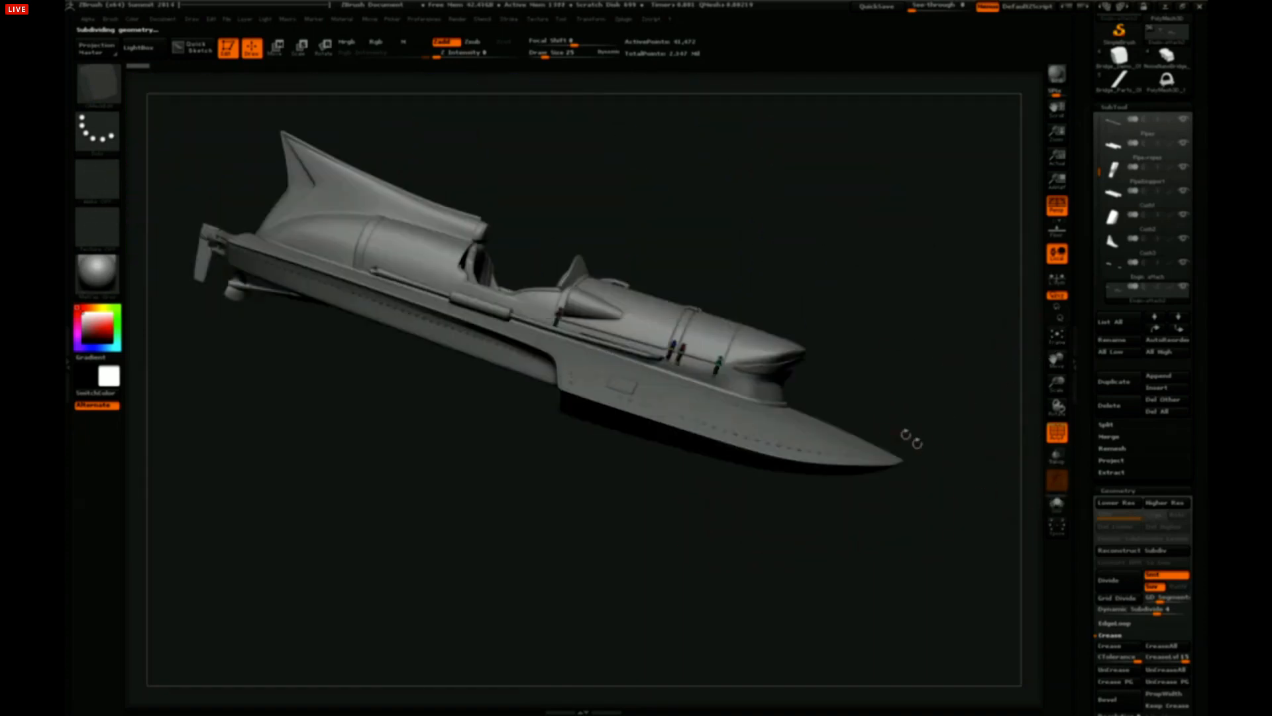
# Examine the complete boat model from several angles and distances.
pyautogui.moveTo(899, 375); pyautogui.dragTo(270, 539)
pyautogui.moveTo(859, 406); pyautogui.dragTo(814, 451)
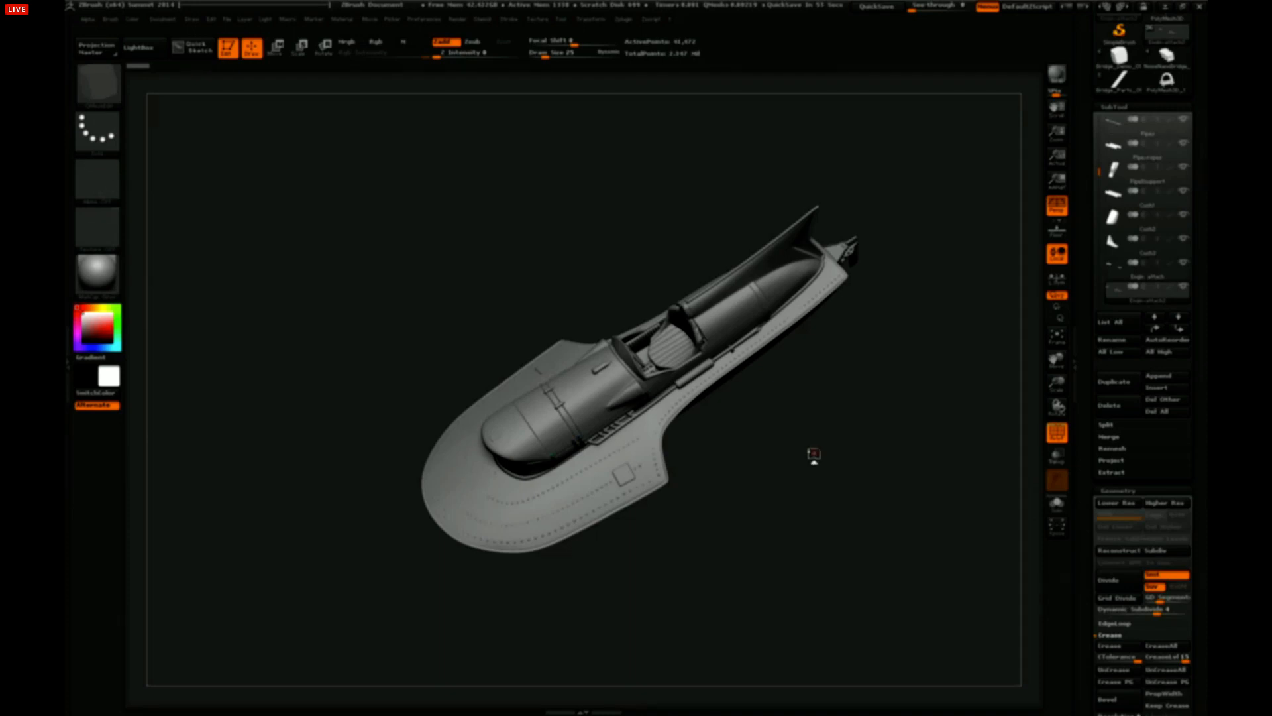
pyautogui.moveTo(820, 376); pyautogui.dragTo(768, 404)
pyautogui.moveTo(808, 431)
pyautogui.keyDown('ctrl'); pyautogui.mouseDown(button='right')
pyautogui.moveTo(784, 373)
pyautogui.moveTo(834, 517)
pyautogui.moveTo(797, 410)
pyautogui.moveTo(803, 426)
pyautogui.mouseUp(button='right'); pyautogui.keyUp('ctrl')
pyautogui.moveTo(803, 426); pyautogui.dragTo(821, 399)
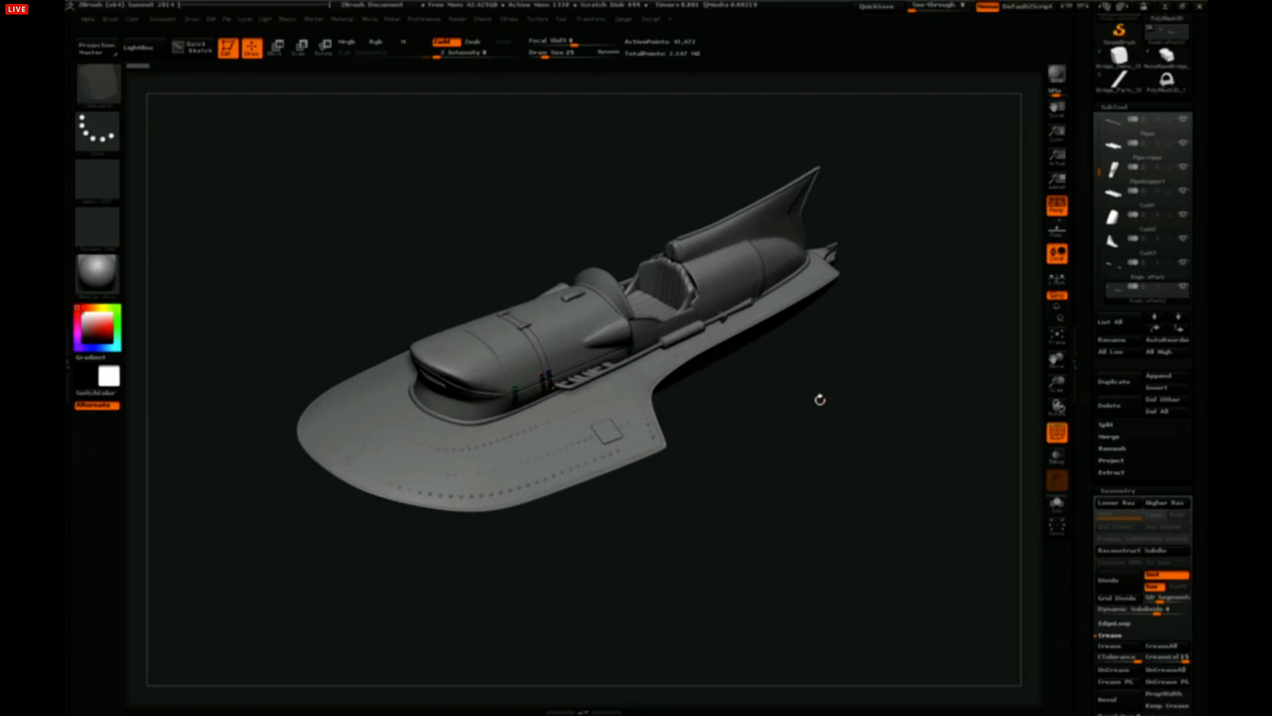
pyautogui.keyDown('ctrl'); pyautogui.moveTo(820, 399); pyautogui.dragTo(845, 375, button='right'); pyautogui.keyUp('ctrl')
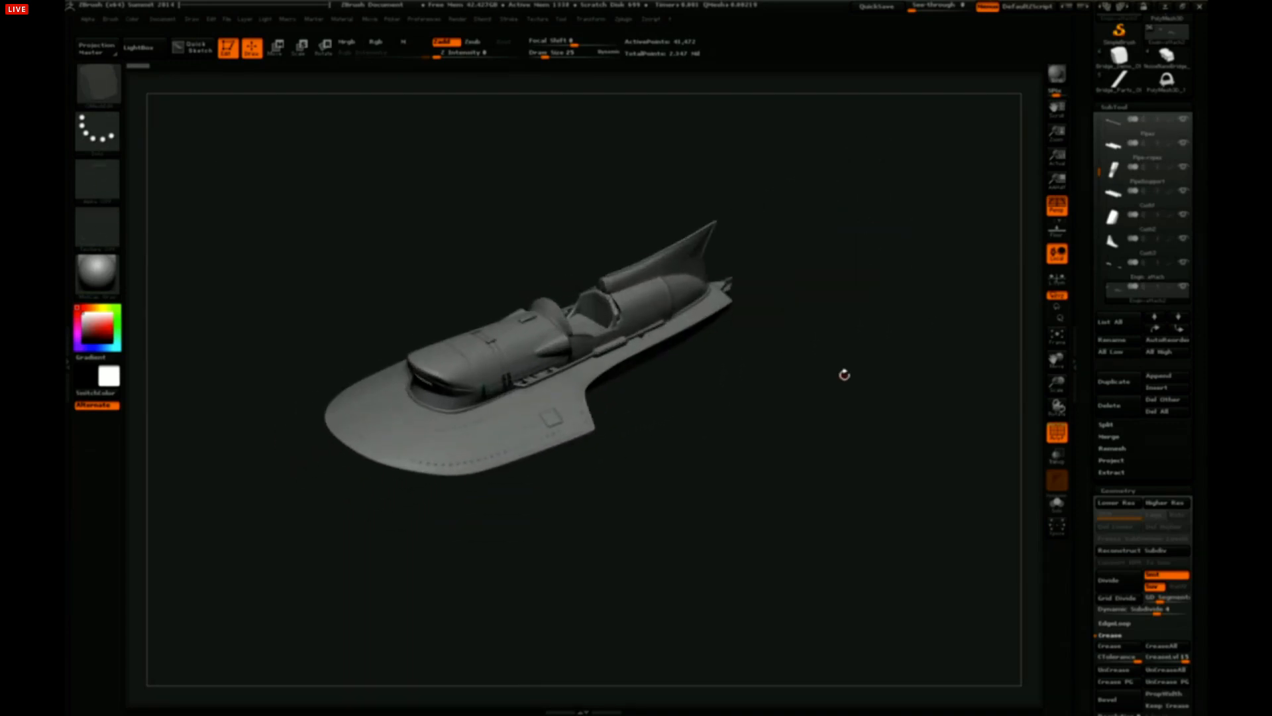
pyautogui.keyDown('ctrl'); pyautogui.moveTo(759, 392); pyautogui.dragTo(769, 420, button='right'); pyautogui.keyUp('ctrl')
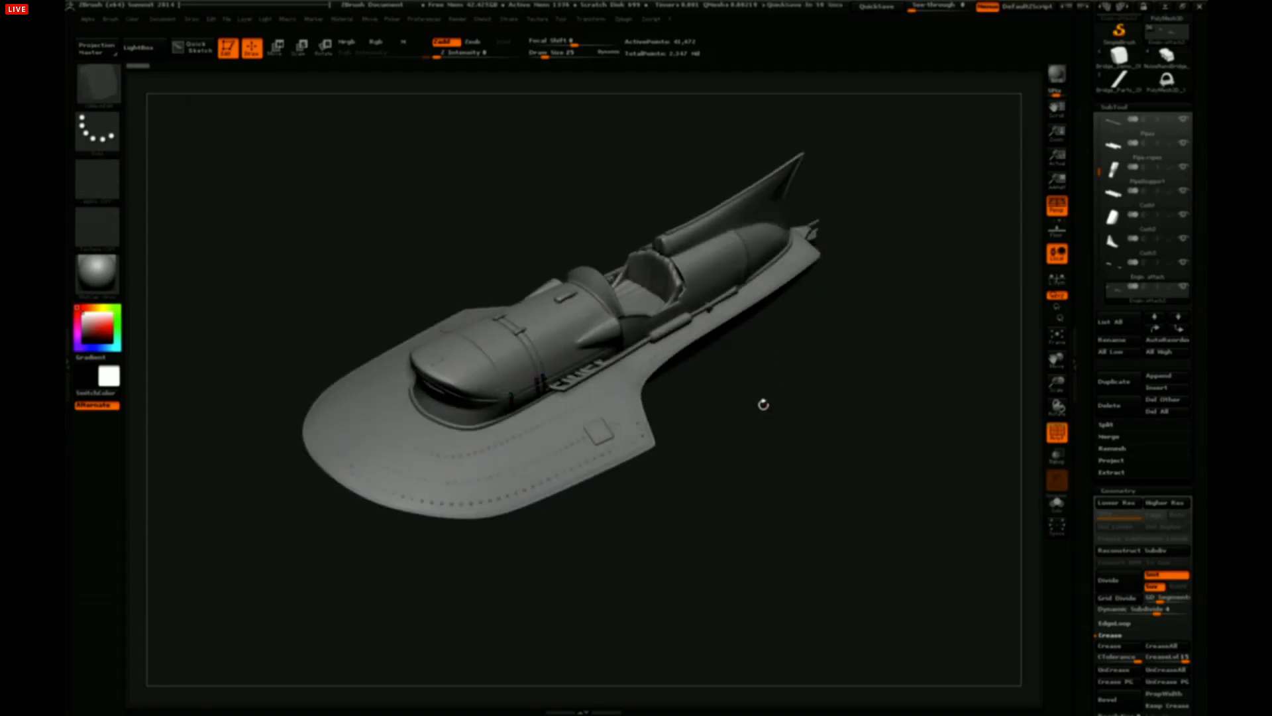
pyautogui.moveTo(763, 404); pyautogui.dragTo(826, 362, button='right')
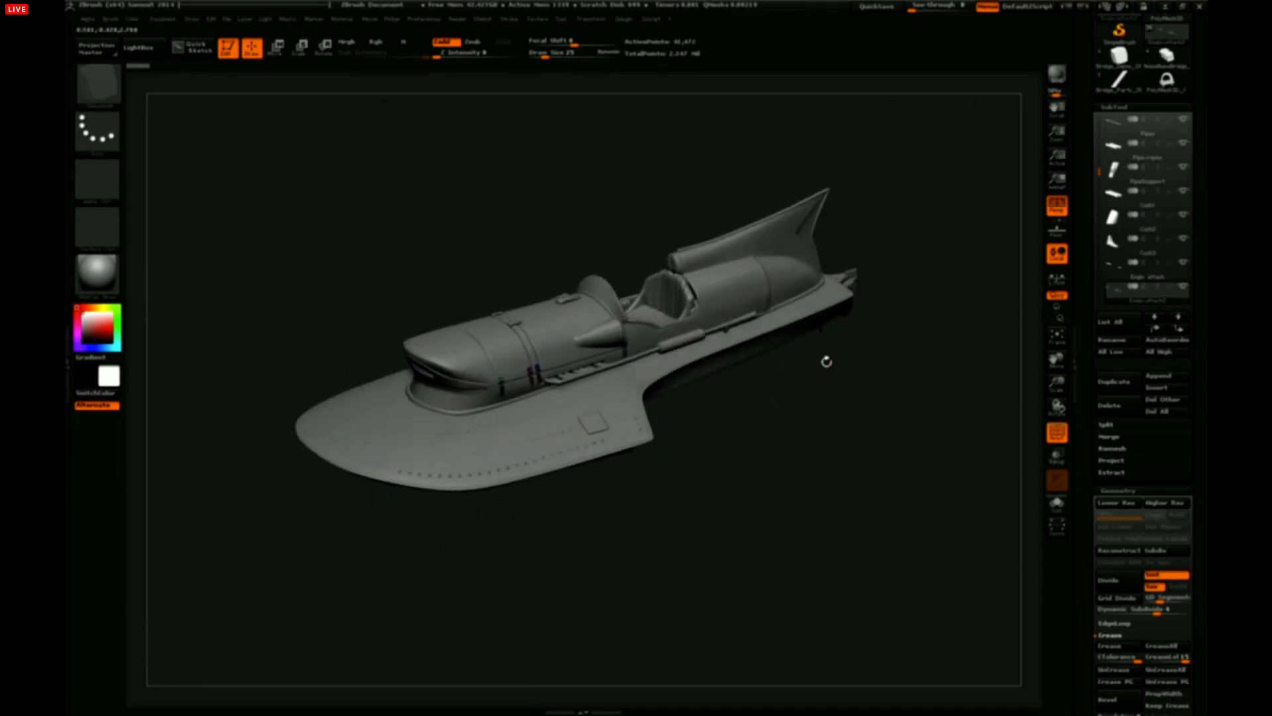
pyautogui.moveTo(906, 416); pyautogui.dragTo(863, 399, button='right')
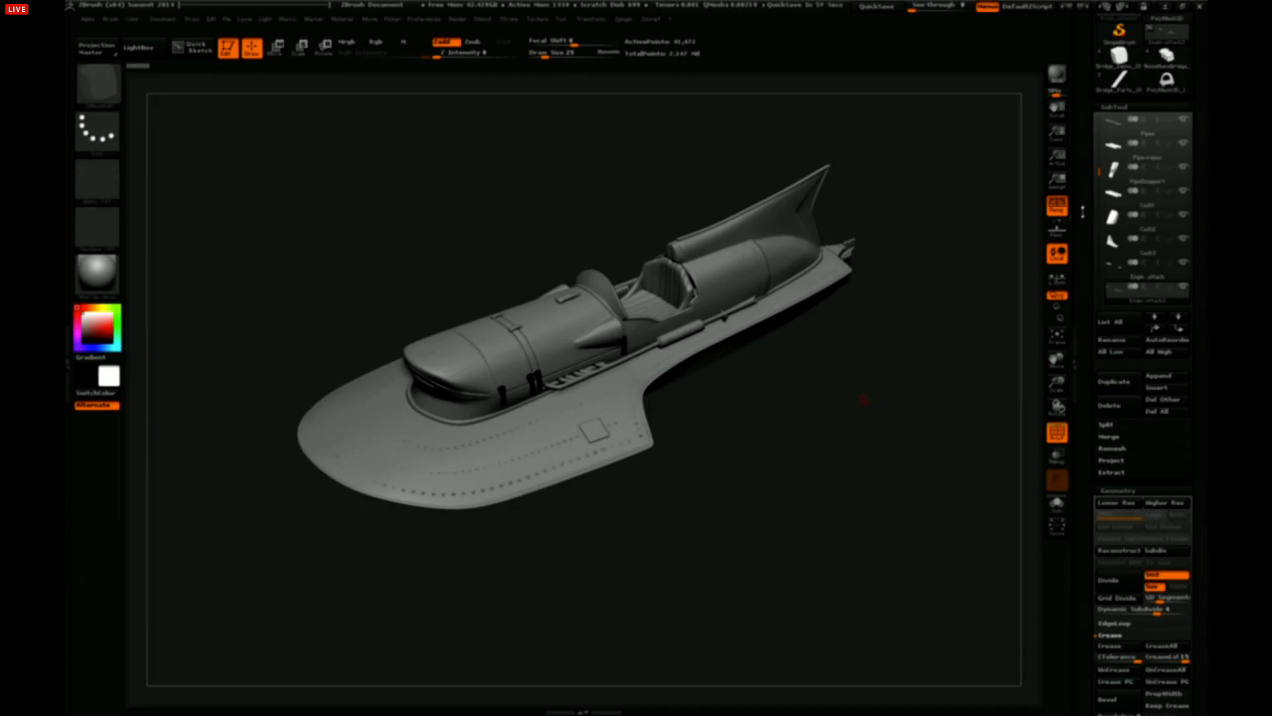
# Check the polygon and point counts of the active subtool and the whole boat.
pyautogui.moveTo(1082, 210); pyautogui.dragTo(1087, 279)
pyautogui.moveTo(1179, 146)
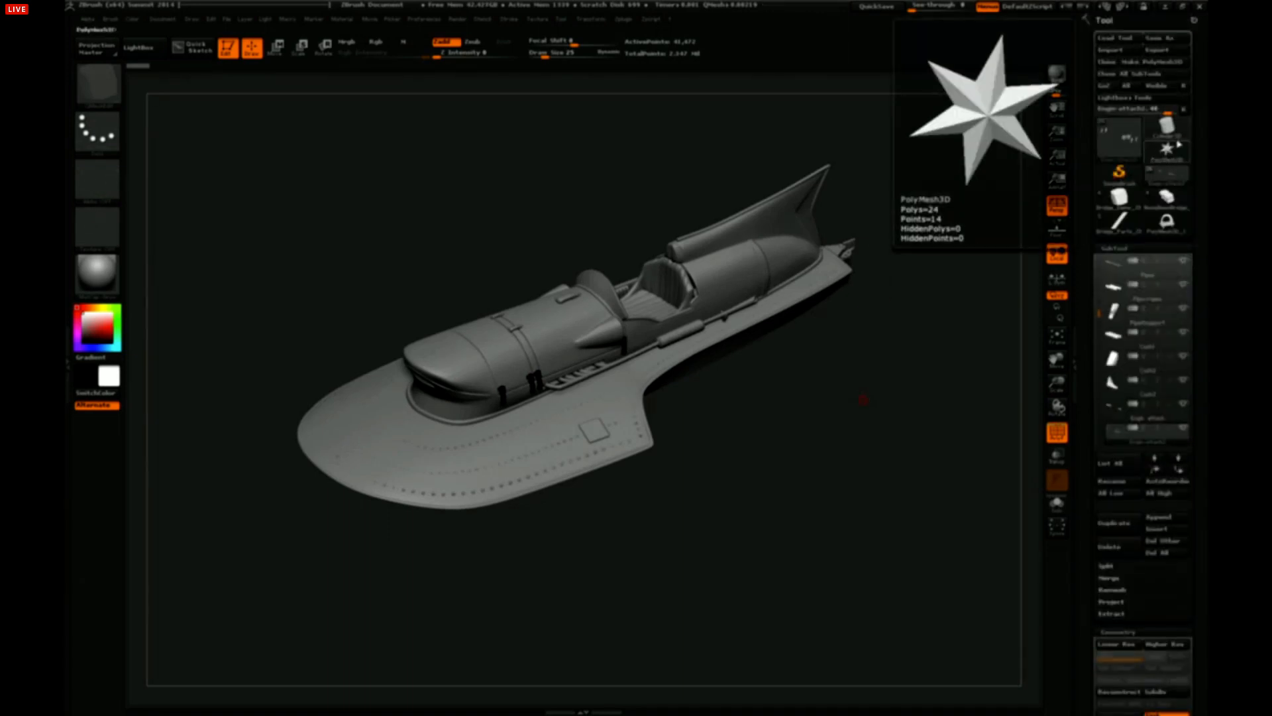
pyautogui.moveTo(1135, 138)
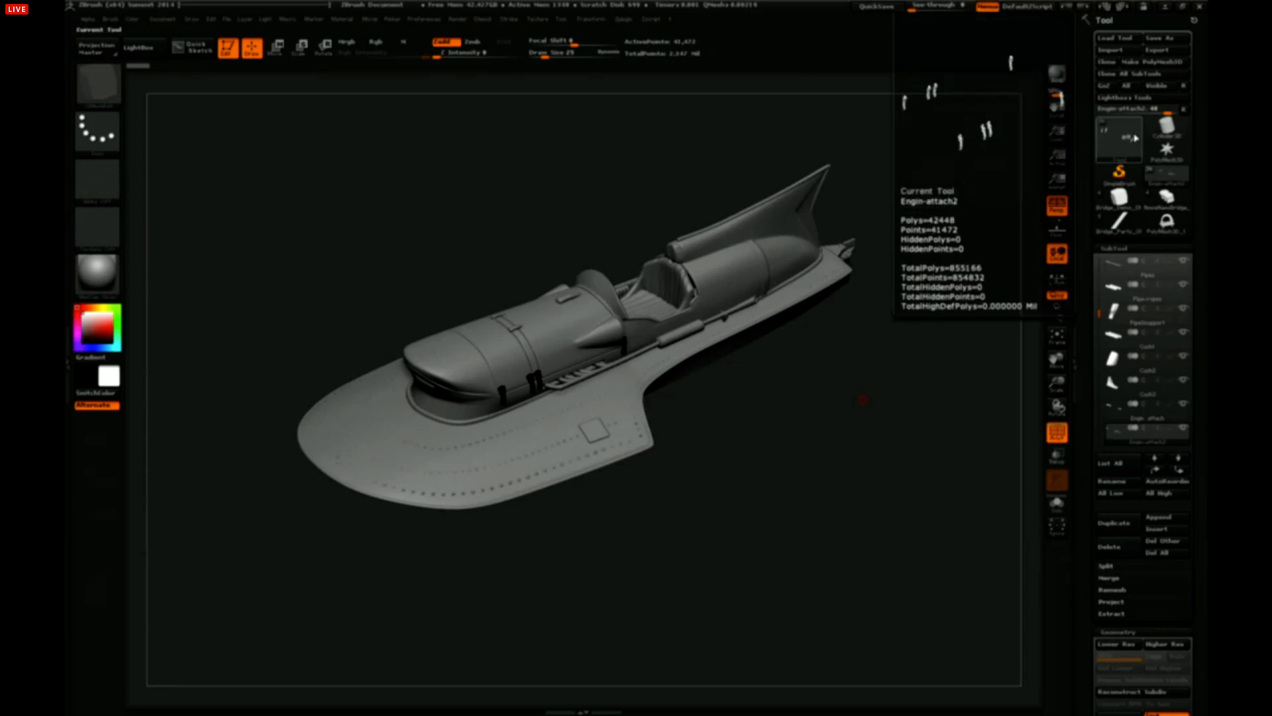
pyautogui.moveTo(863, 400); pyautogui.dragTo(777, 373)
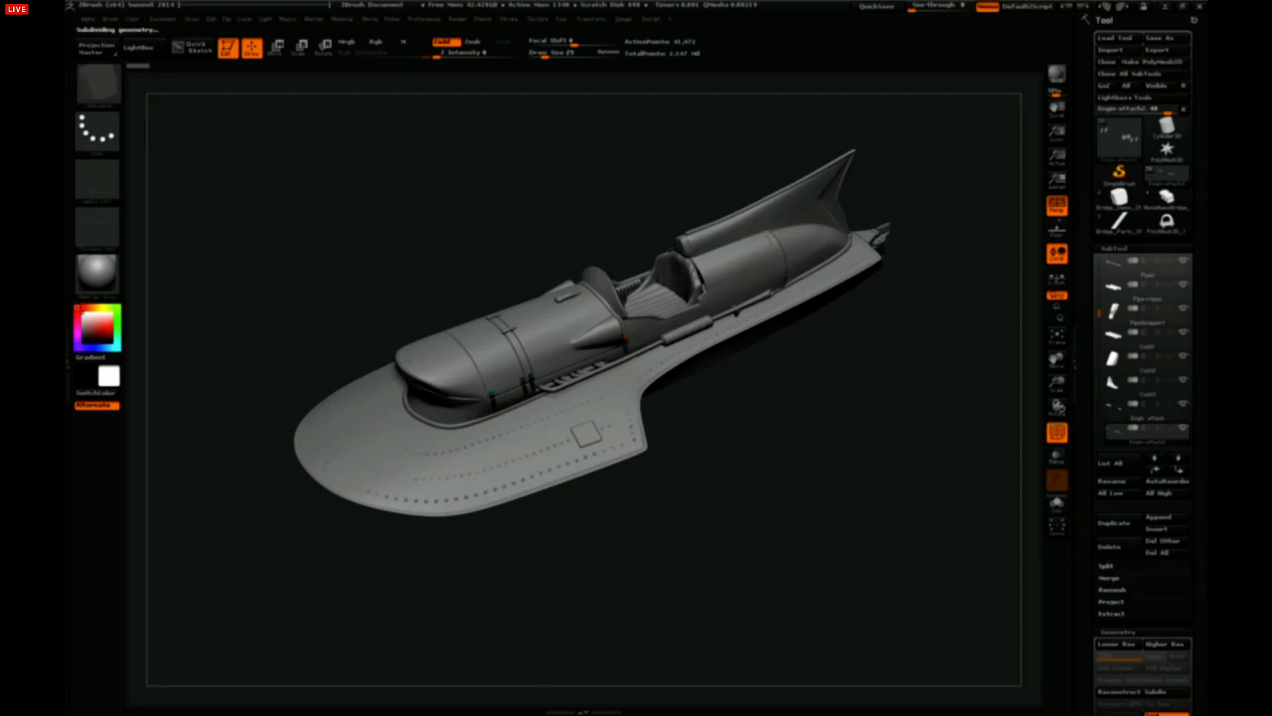
# Make the fuselage the active subtool and raise it to its highest subdivision level, checking the cone beside the cockpit.
pyautogui.moveTo(828, 368); pyautogui.dragTo(876, 545)
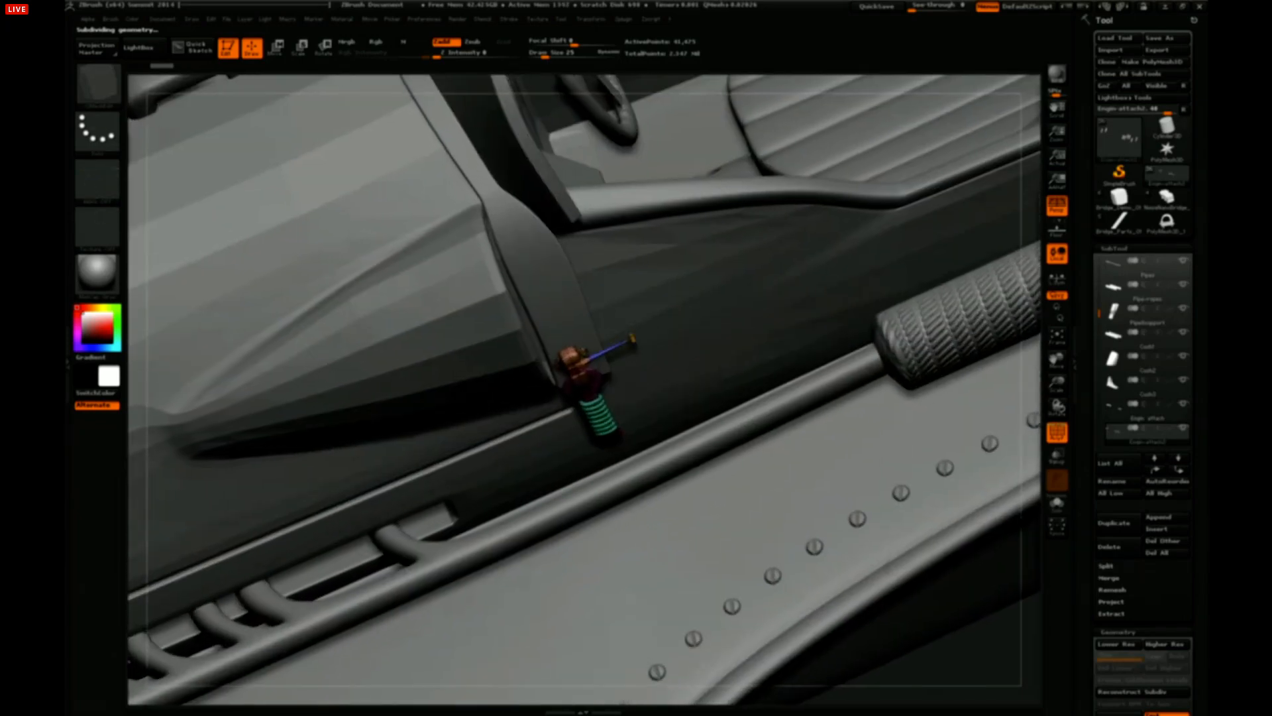
pyautogui.moveTo(719, 354)
pyautogui.mouseDown(button='right')
pyautogui.moveTo(805, 361)
pyautogui.moveTo(712, 355)
pyautogui.moveTo(805, 361)
pyautogui.moveTo(719, 353)
pyautogui.moveTo(800, 402)
pyautogui.moveTo(727, 356)
pyautogui.mouseUp(button='right')
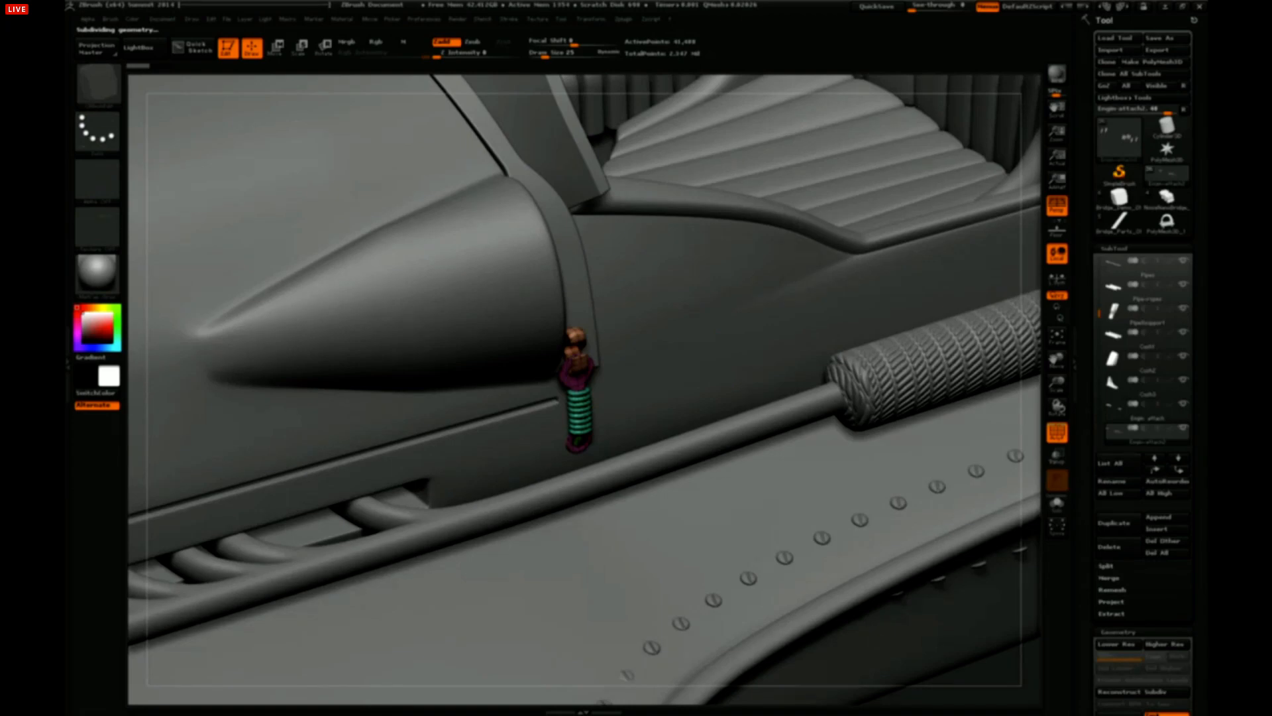
pyautogui.keyDown('alt'); pyautogui.click(744, 350); pyautogui.keyUp('alt')
pyautogui.keyDown('alt'); pyautogui.moveTo(747, 335); pyautogui.dragTo(774, 322, button='right'); pyautogui.keyUp('alt')
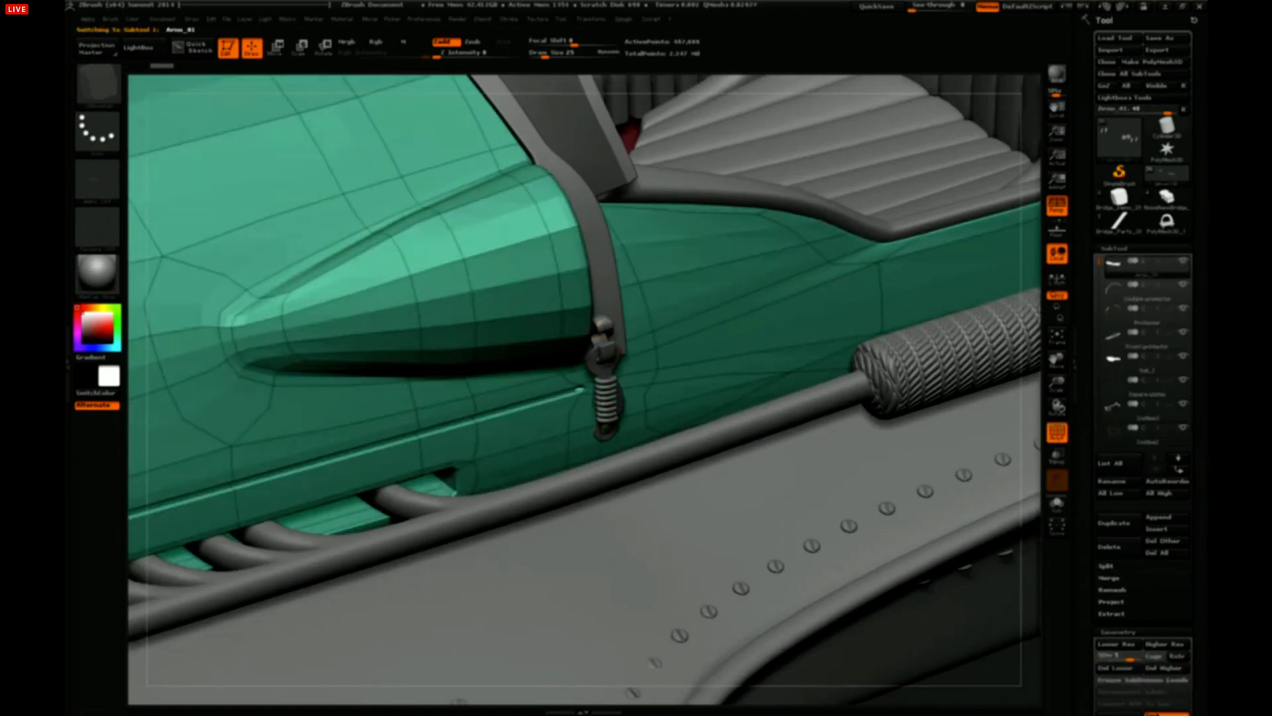
pyautogui.moveTo(750, 429); pyautogui.dragTo(839, 470, button='right')
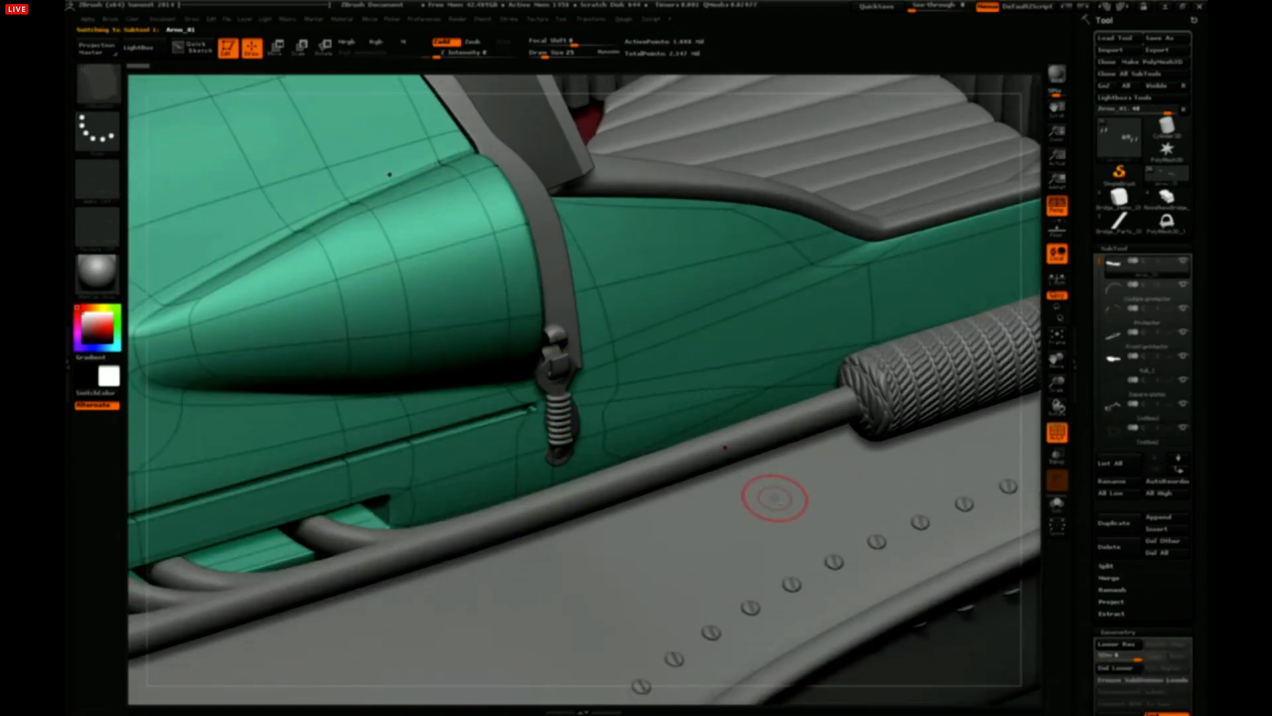
# Compare the smoothed fuselage with its polyframe shown and hidden.
pyautogui.moveTo(778, 498)
pyautogui.keyDown('alt'); pyautogui.mouseDown(button='right')
pyautogui.moveTo(799, 480)
pyautogui.moveTo(764, 474)
pyautogui.moveTo(536, 576)
pyautogui.moveTo(556, 555)
pyautogui.mouseUp(button='right'); pyautogui.keyUp('alt')
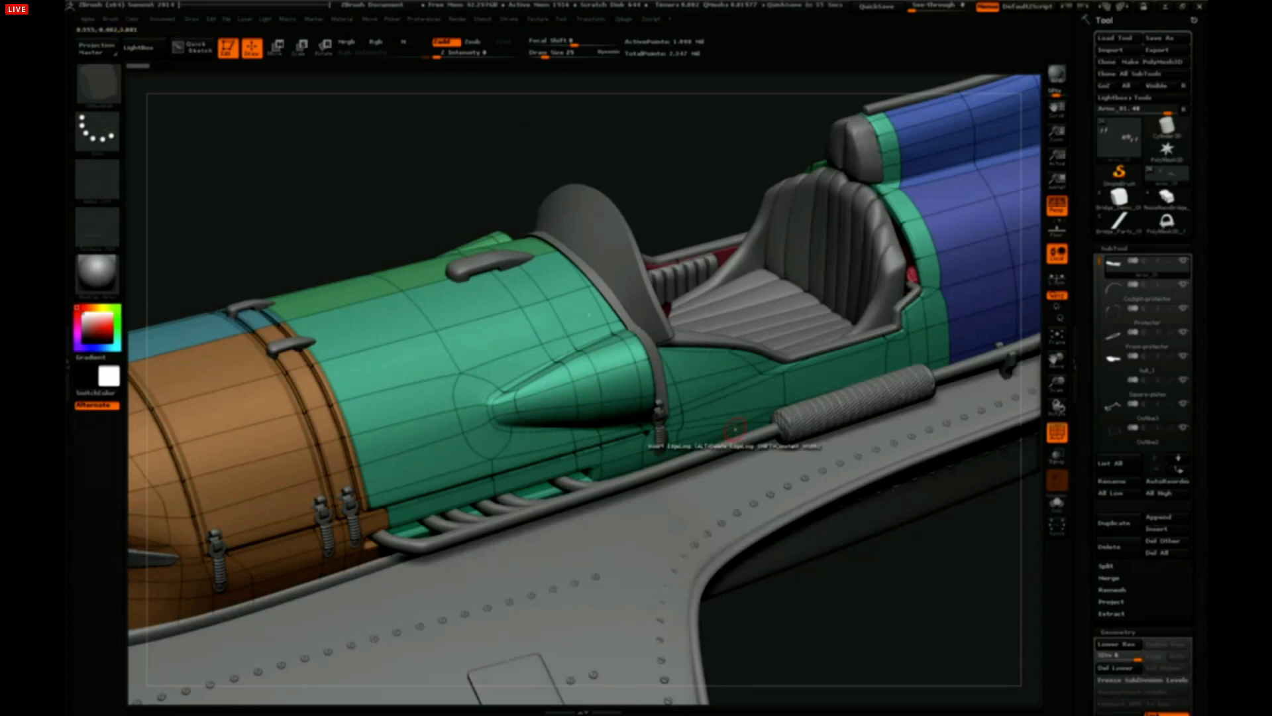
pyautogui.keyDown('ctrl'); pyautogui.moveTo(735, 429); pyautogui.dragTo(935, 472, button='right'); pyautogui.keyUp('ctrl')
pyautogui.click(1062, 441)
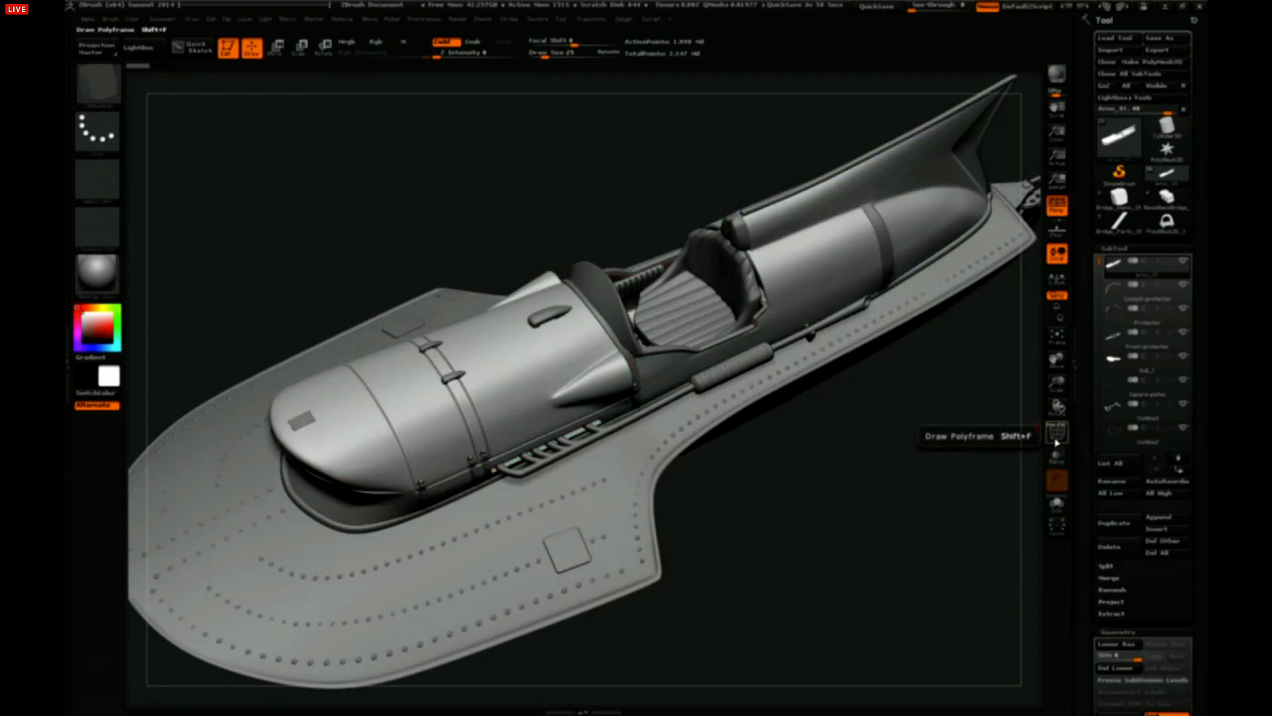
pyautogui.click(1060, 437)
# Examine the fuselage's coloured polygroups and topology on the complete boat from above and from the side.
pyautogui.moveTo(900, 513); pyautogui.dragTo(837, 420, button='right')
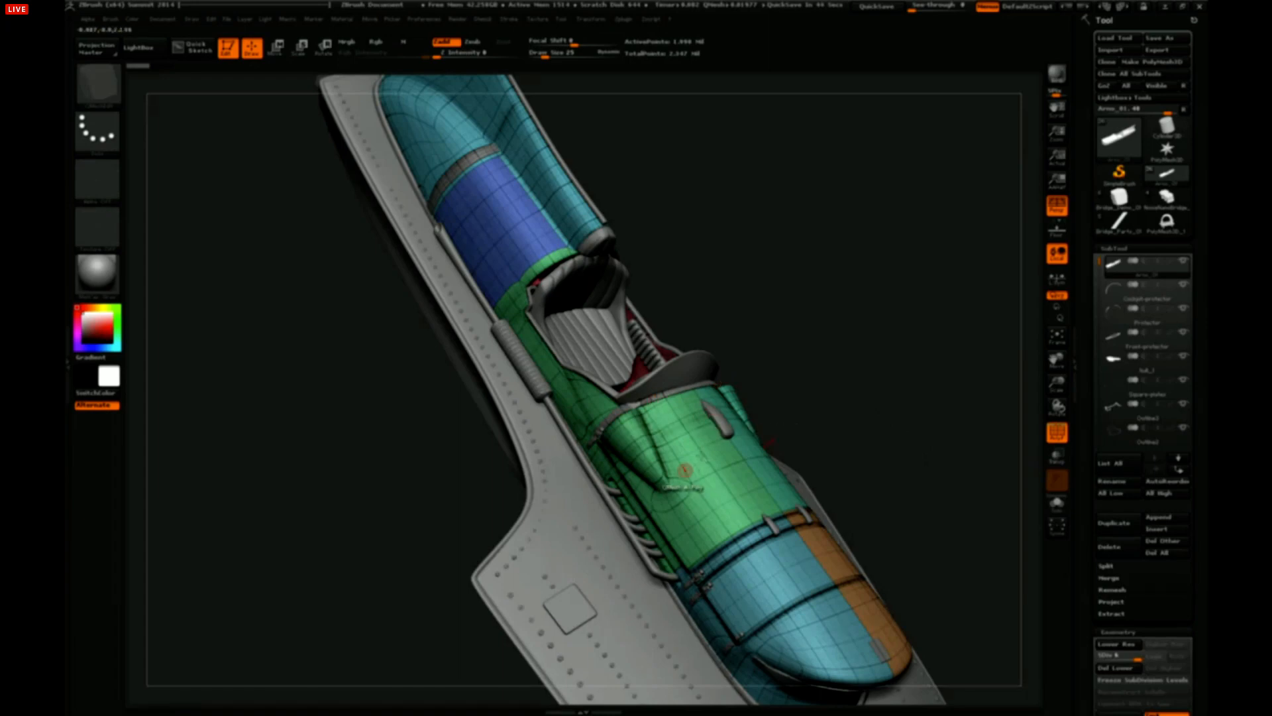
pyautogui.moveTo(699, 464); pyautogui.dragTo(715, 444, button='right')
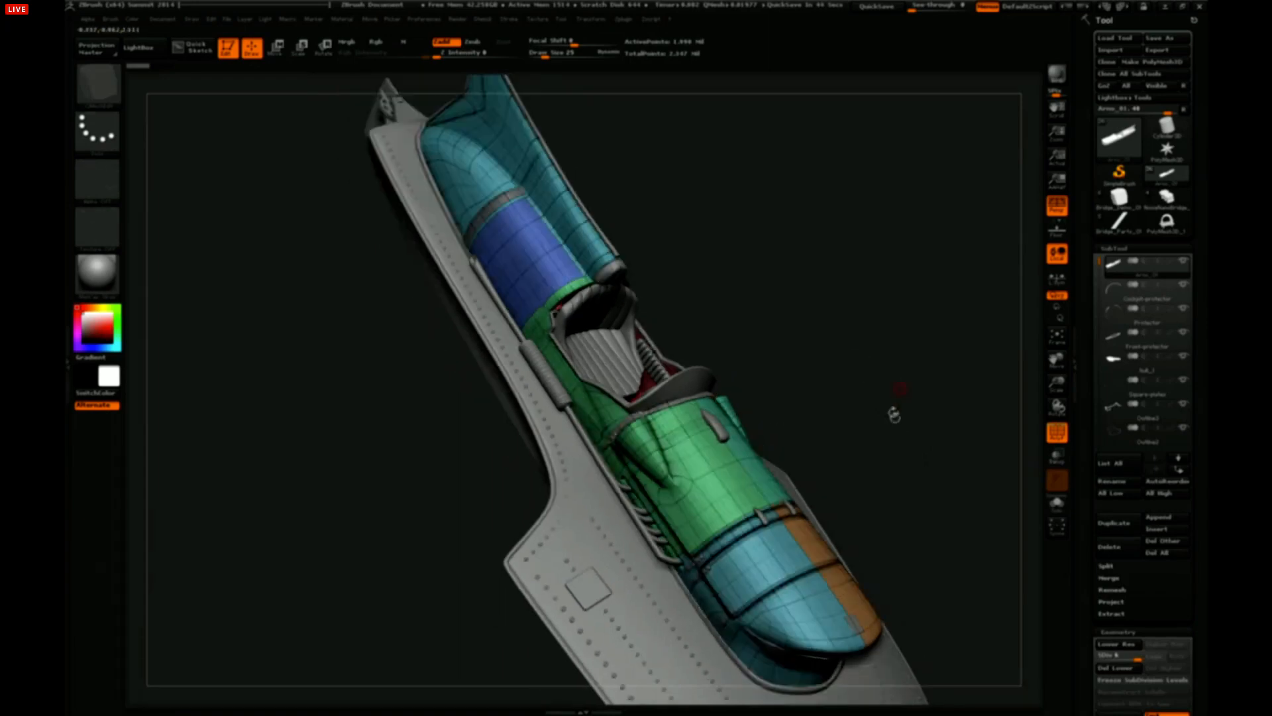
pyautogui.moveTo(892, 411)
pyautogui.keyDown('ctrl'); pyautogui.mouseDown(button='right')
pyautogui.moveTo(888, 358)
pyautogui.moveTo(906, 392)
pyautogui.moveTo(896, 388)
pyautogui.mouseUp(button='right'); pyautogui.keyUp('ctrl')
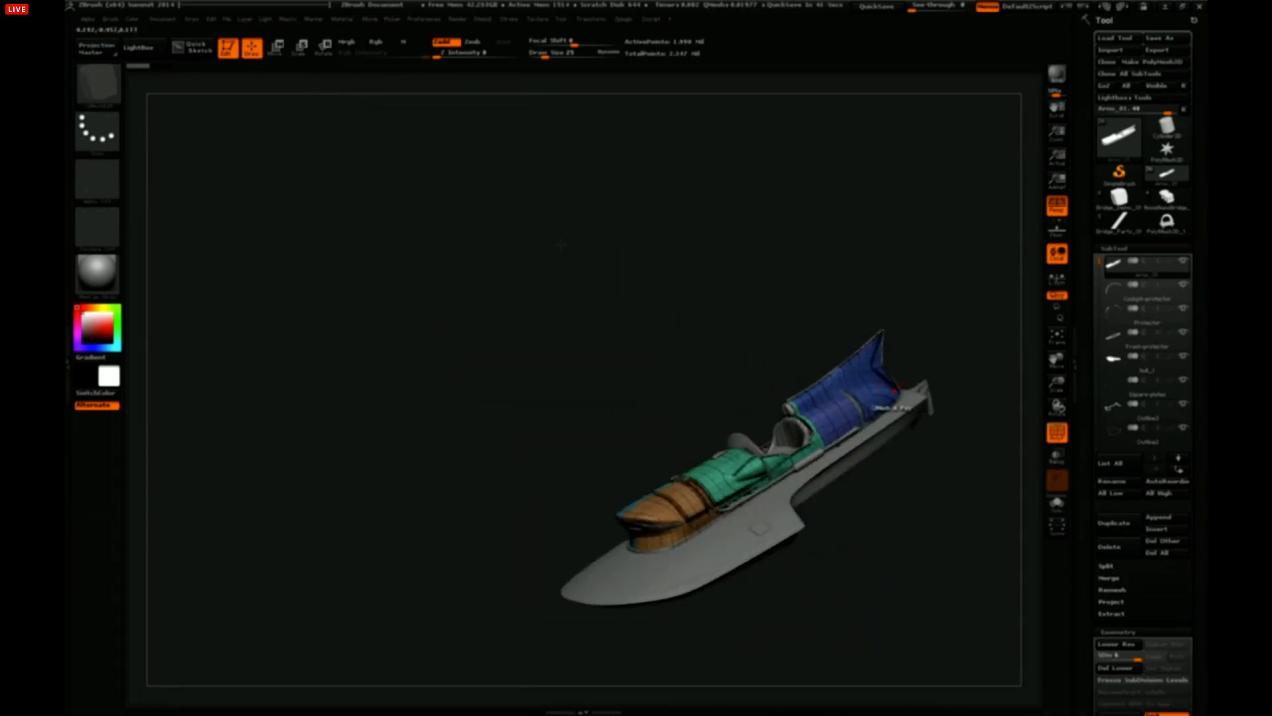
pyautogui.moveTo(974, 323); pyautogui.dragTo(943, 365, button='right')
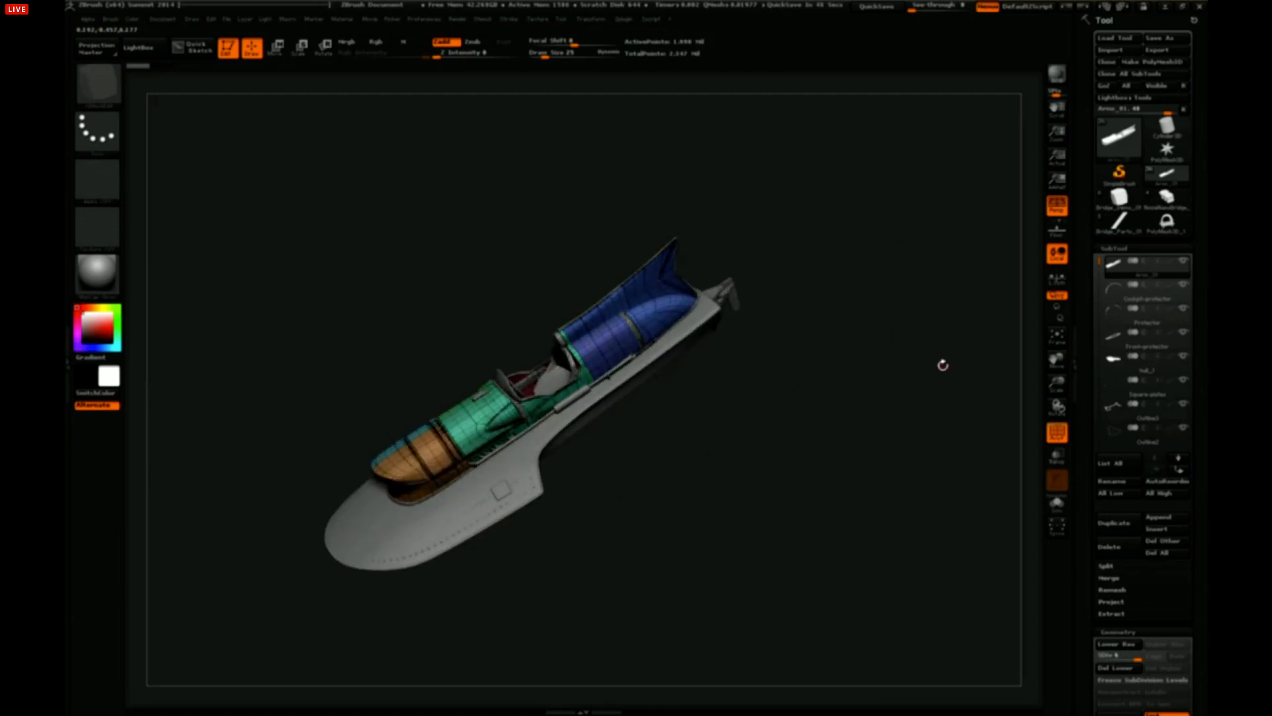
pyautogui.moveTo(943, 365); pyautogui.dragTo(790, 241, button='right')
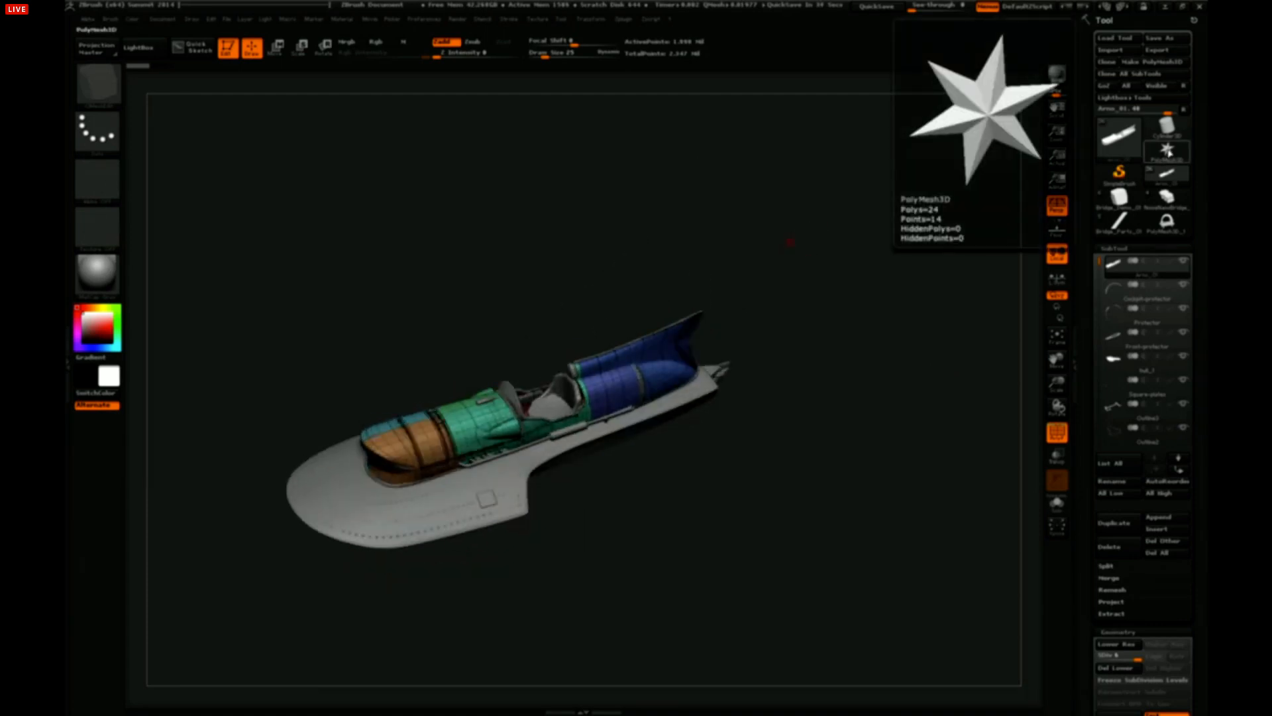
pyautogui.moveTo(1121, 174)
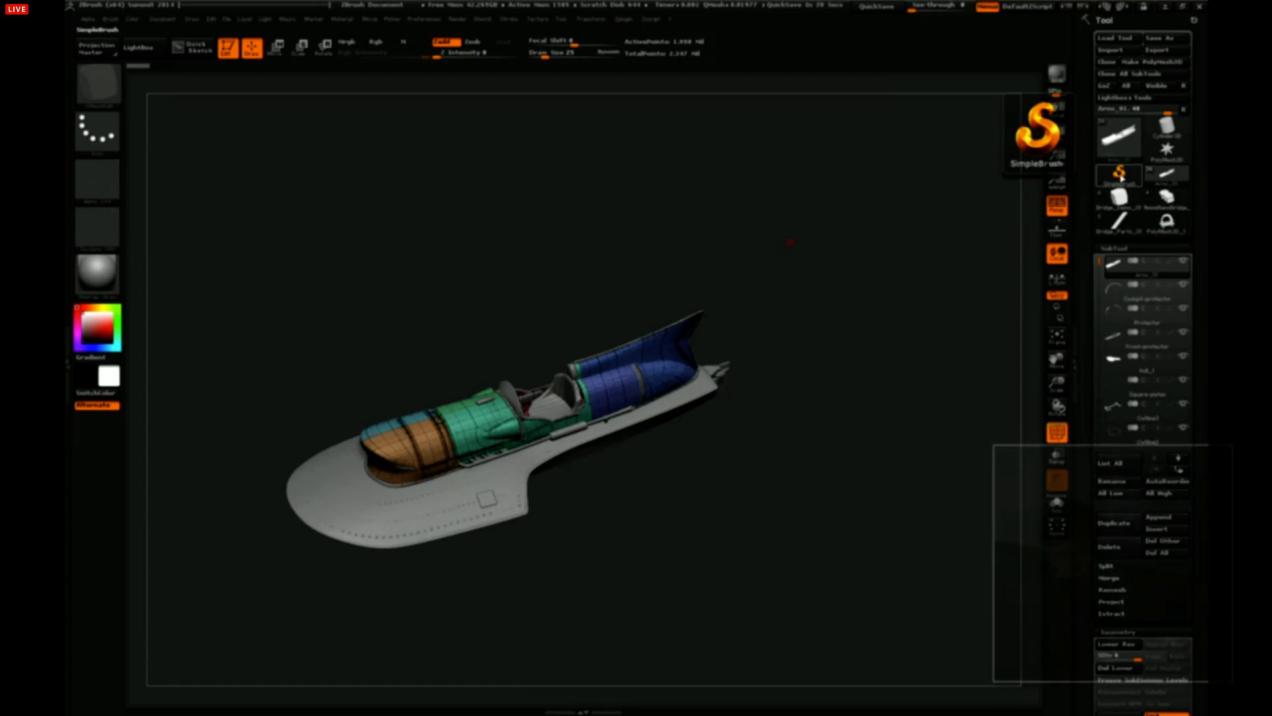
pyautogui.moveTo(815, 299); pyautogui.dragTo(806, 341)
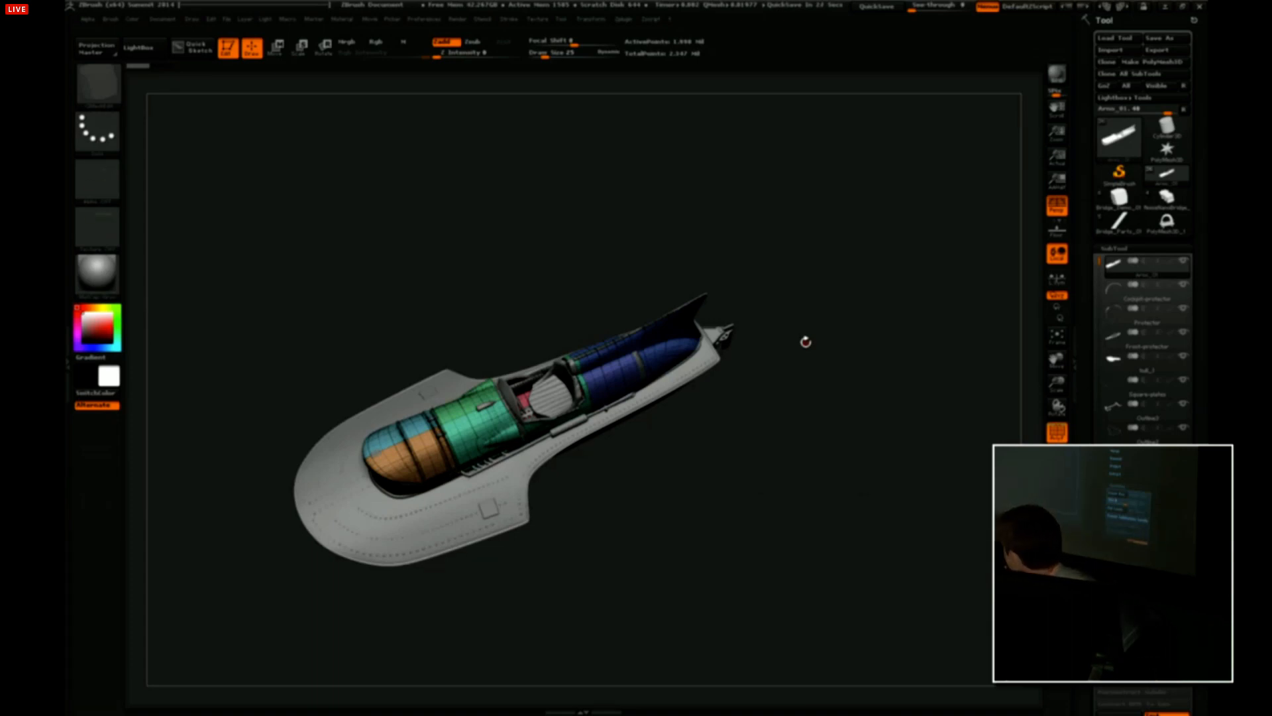
pyautogui.moveTo(801, 345); pyautogui.dragTo(834, 240)
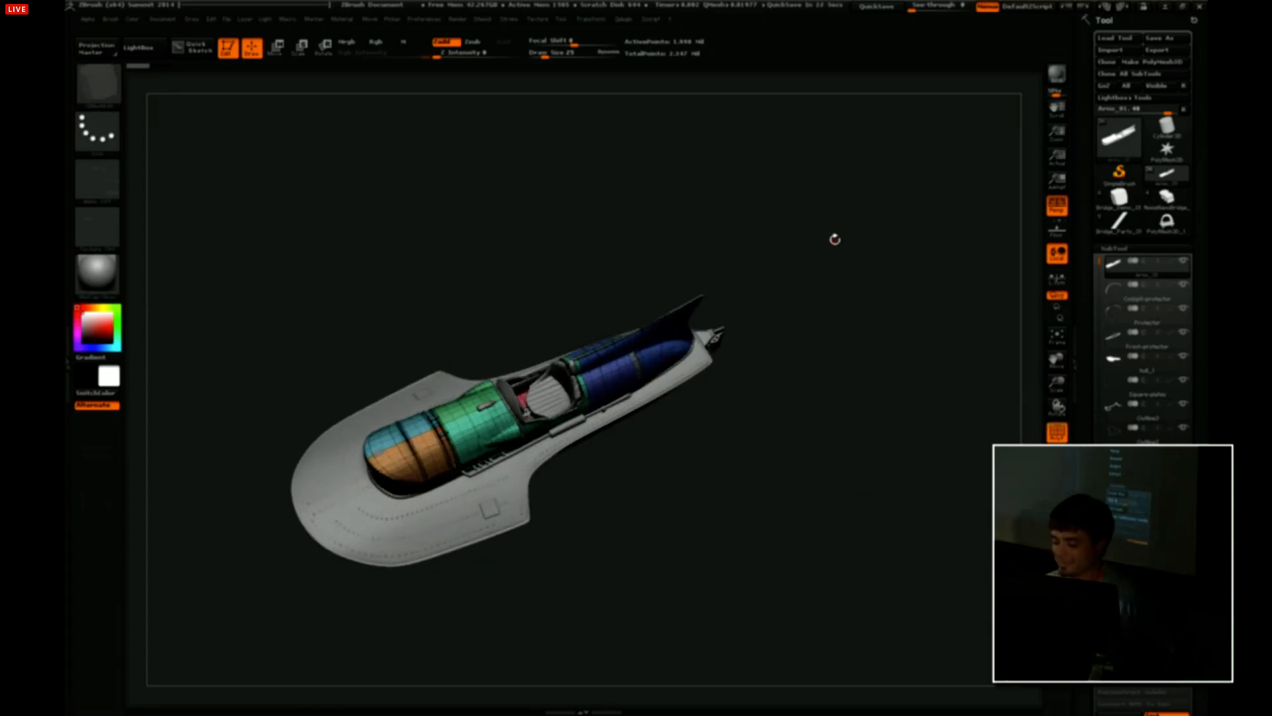
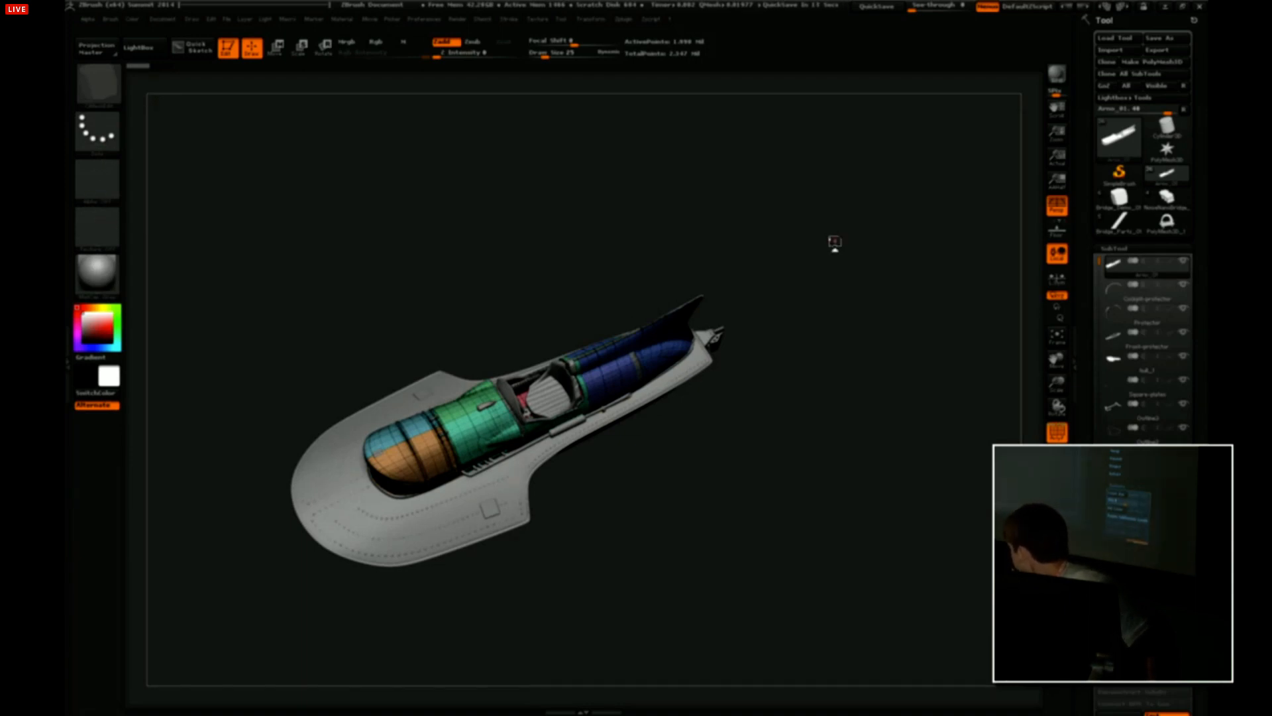
# Switch to the PolyMesh3D star tool and load KnifeExample.ZTL from the Demo_01_Grenade folder.
pyautogui.click(1166, 149)
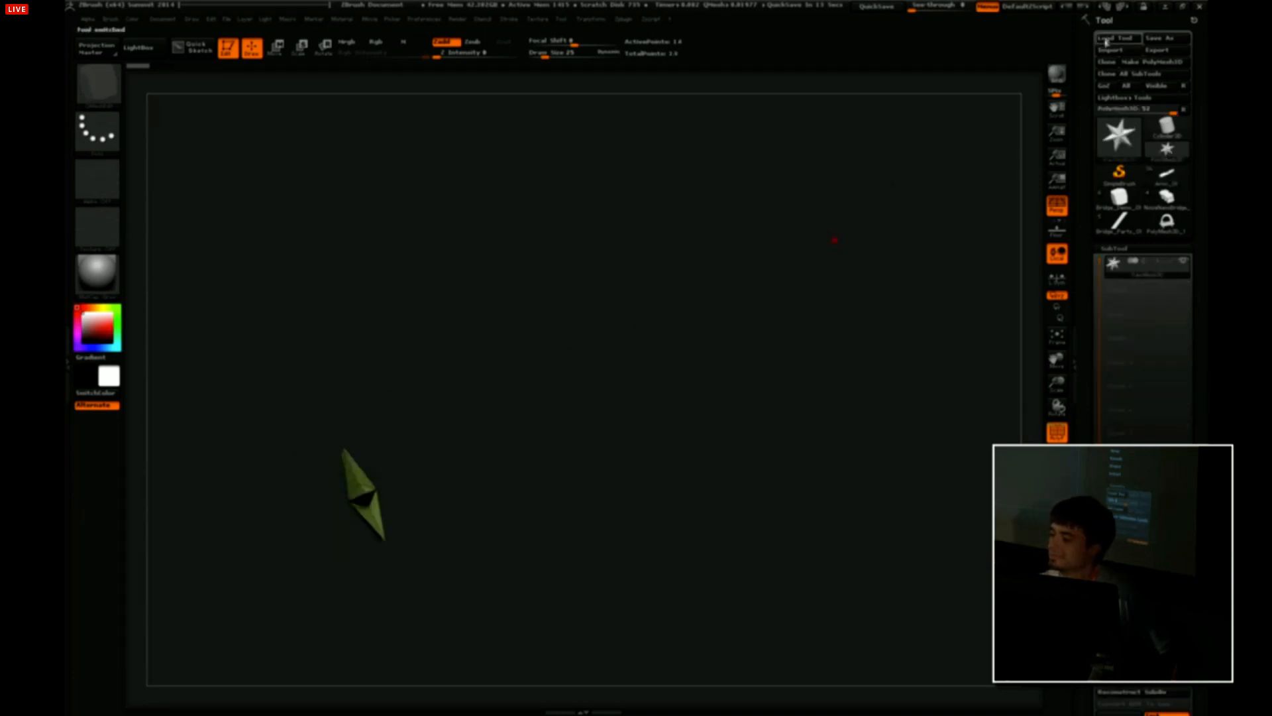
pyautogui.click(1115, 38)
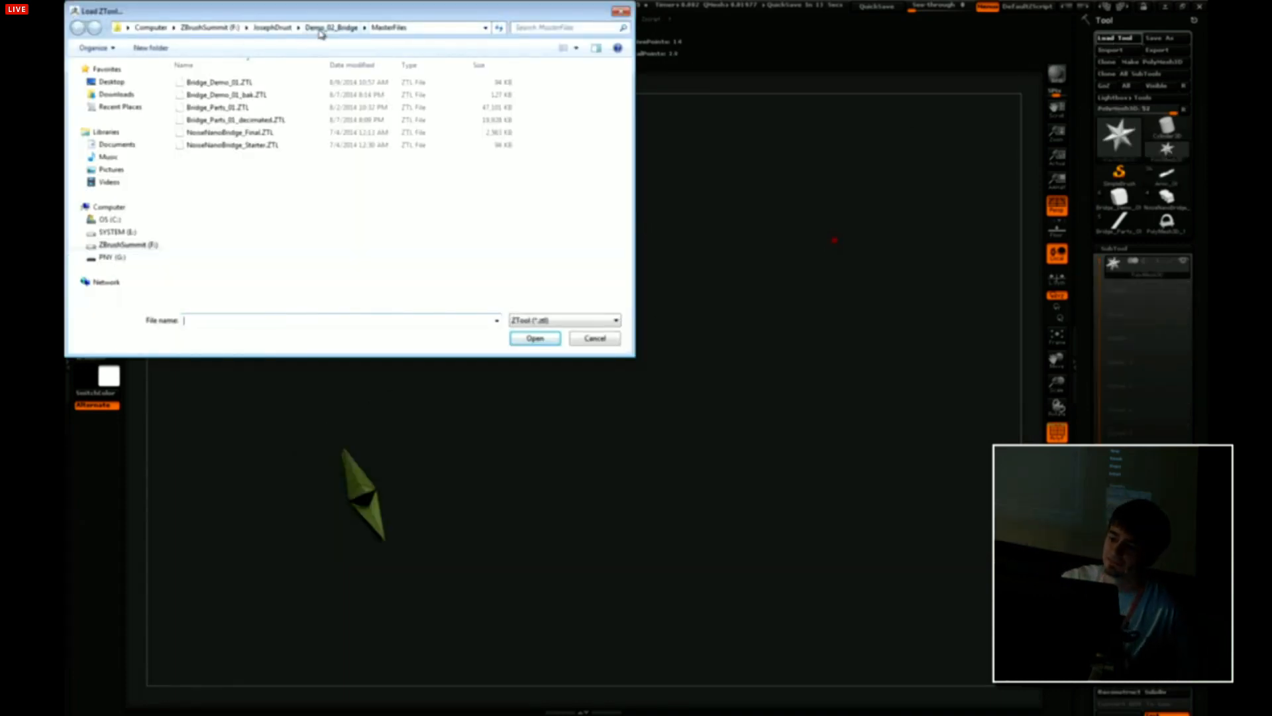
pyautogui.click(321, 27)
pyautogui.click(272, 27)
pyautogui.doubleClick(211, 82)
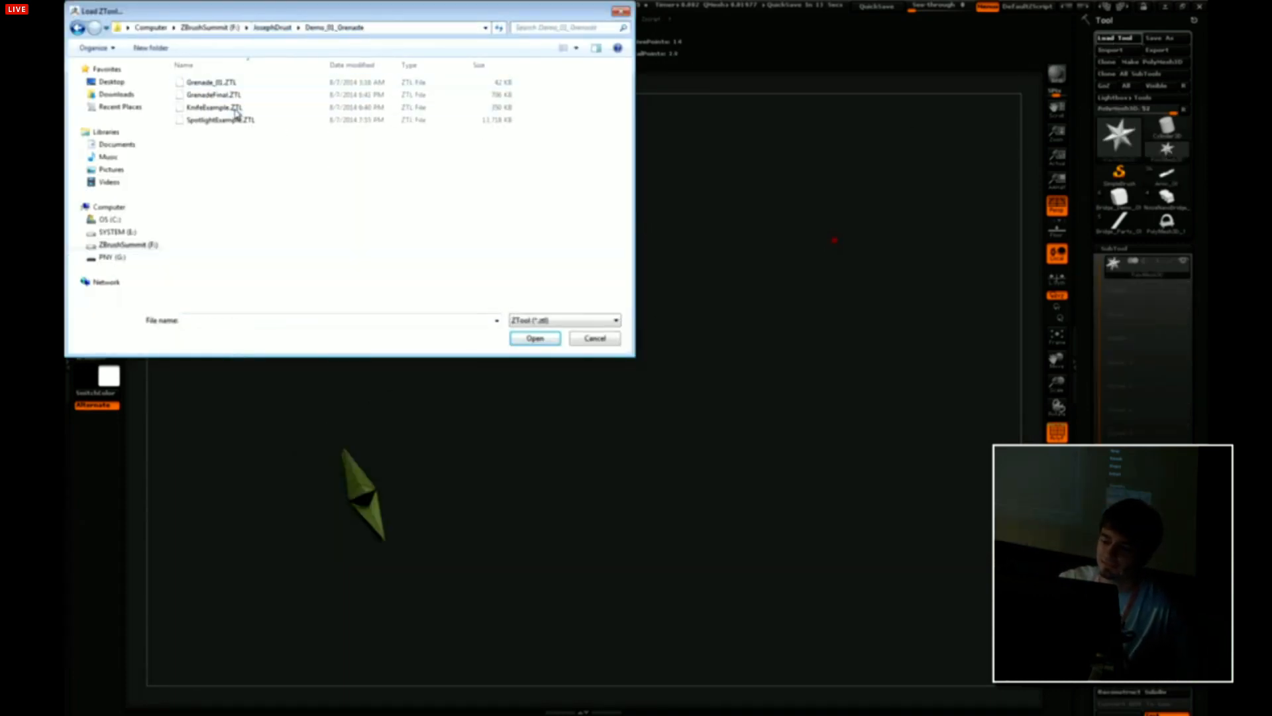
pyautogui.doubleClick(235, 108)
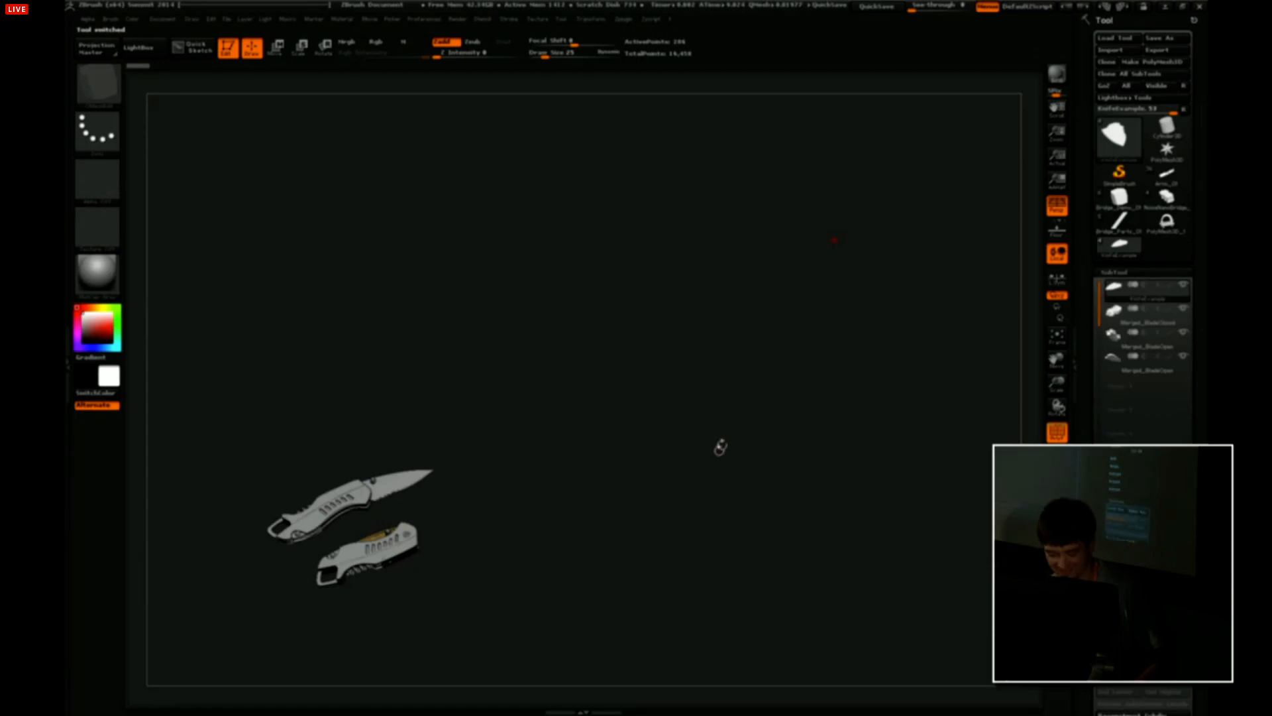
# Make the open knife's handle the active subtool, solo it without polyframe, and compare dynamic subdivision off and on.
pyautogui.keyDown('alt'); pyautogui.moveTo(720, 447); pyautogui.dragTo(871, 366); pyautogui.keyUp('alt')
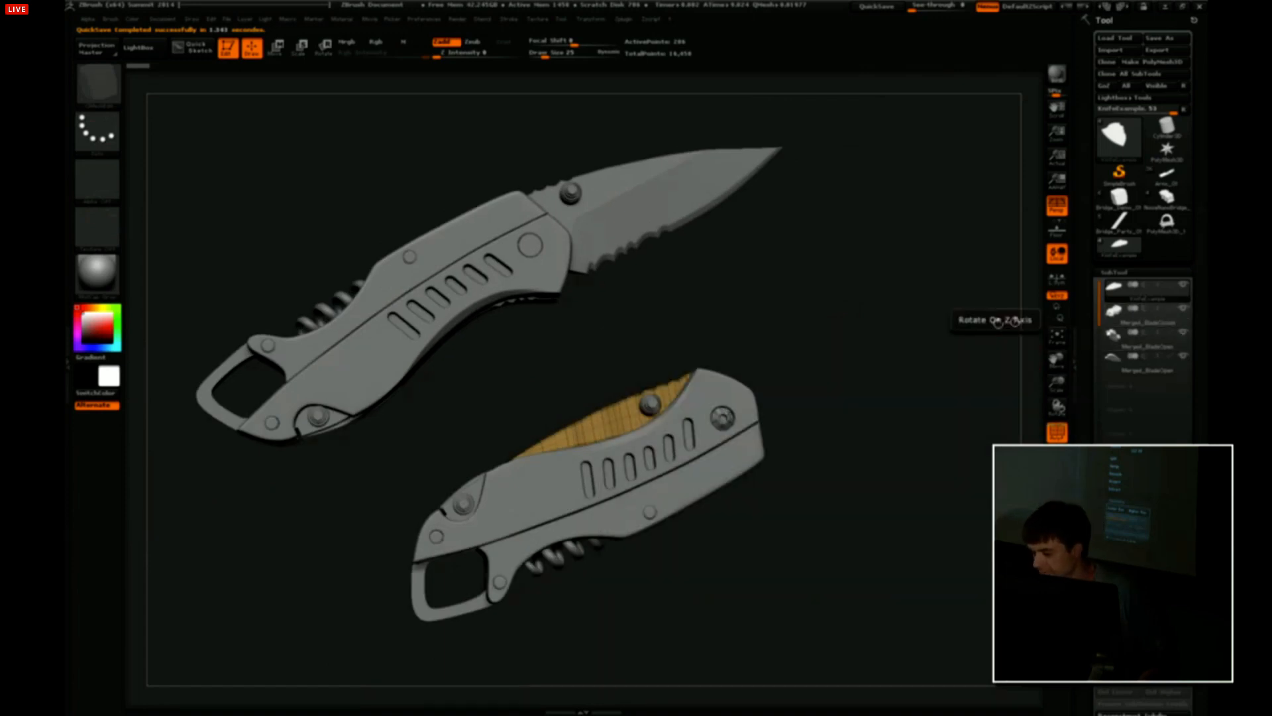
pyautogui.keyDown('alt'); pyautogui.click(549, 284); pyautogui.keyUp('alt')
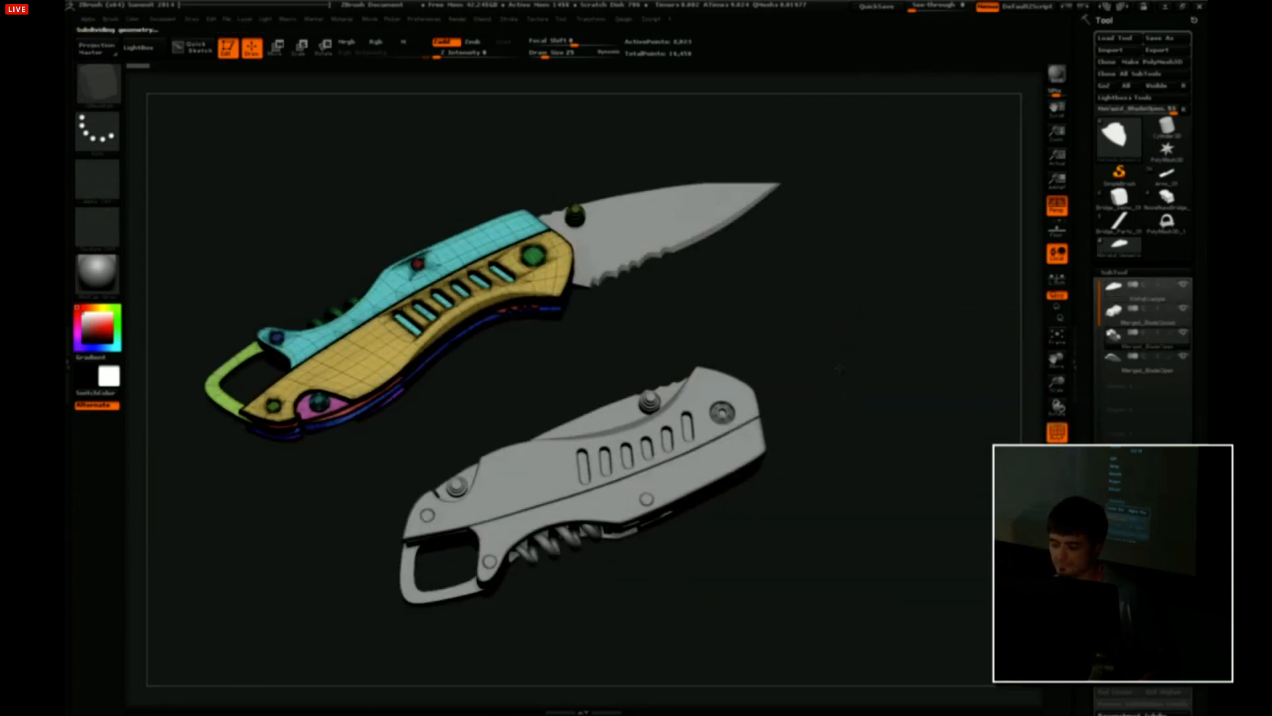
pyautogui.click(1056, 497)
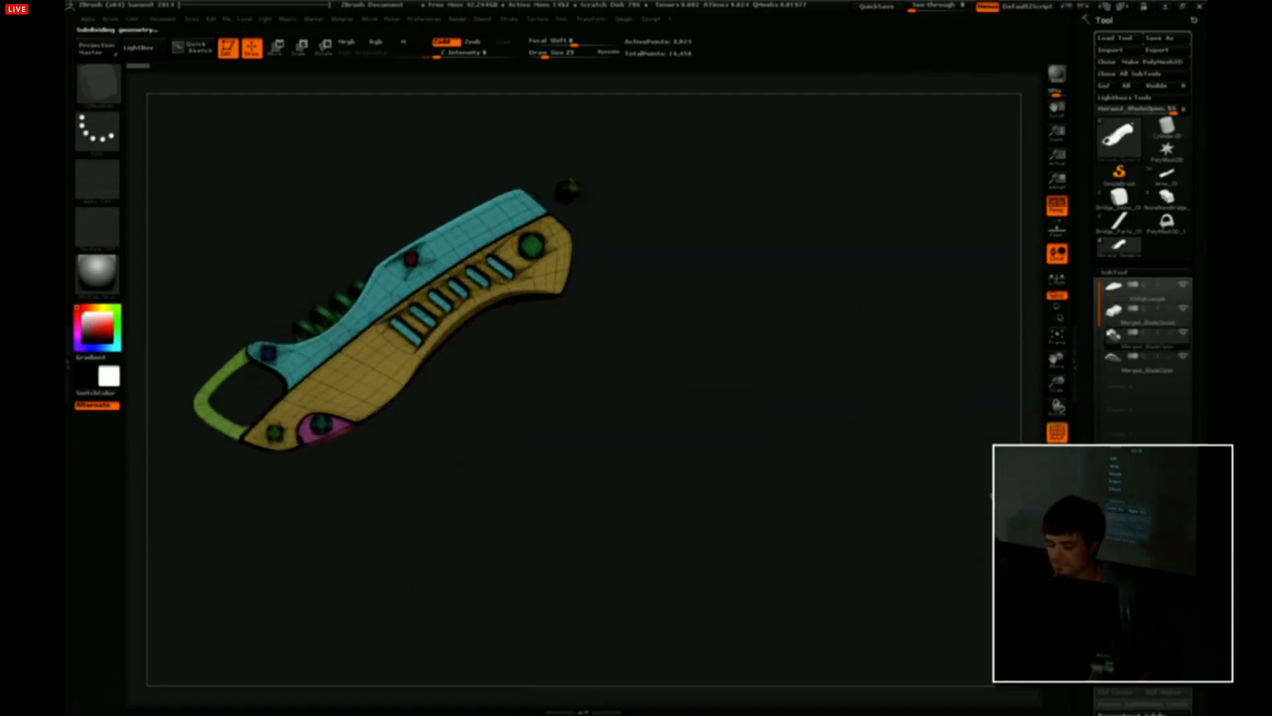
pyautogui.moveTo(762, 411); pyautogui.dragTo(838, 411)
pyautogui.click(1056, 430)
pyautogui.hotkey('shift', 'd')
pyautogui.press('d')
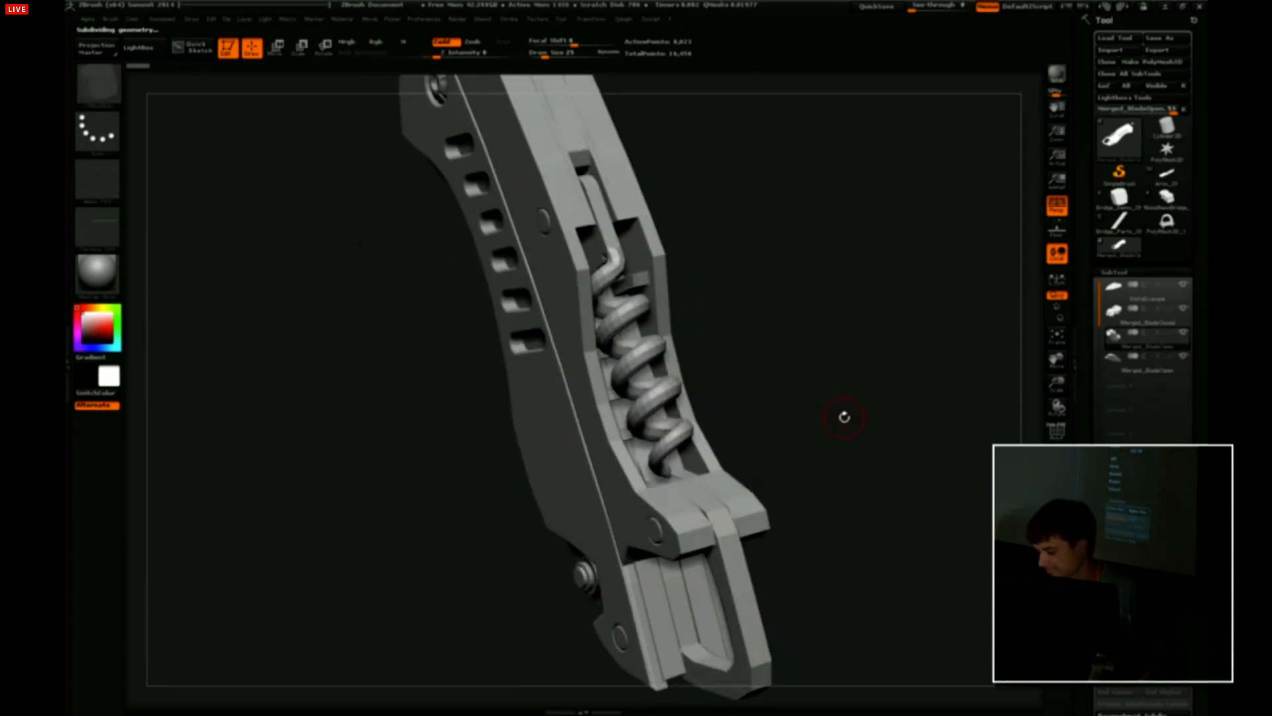
# Show the handle's polyframe, isolate the magenta polygroup for inspection, and restore all parts with the polyframe hidden.
pyautogui.click(1055, 436)
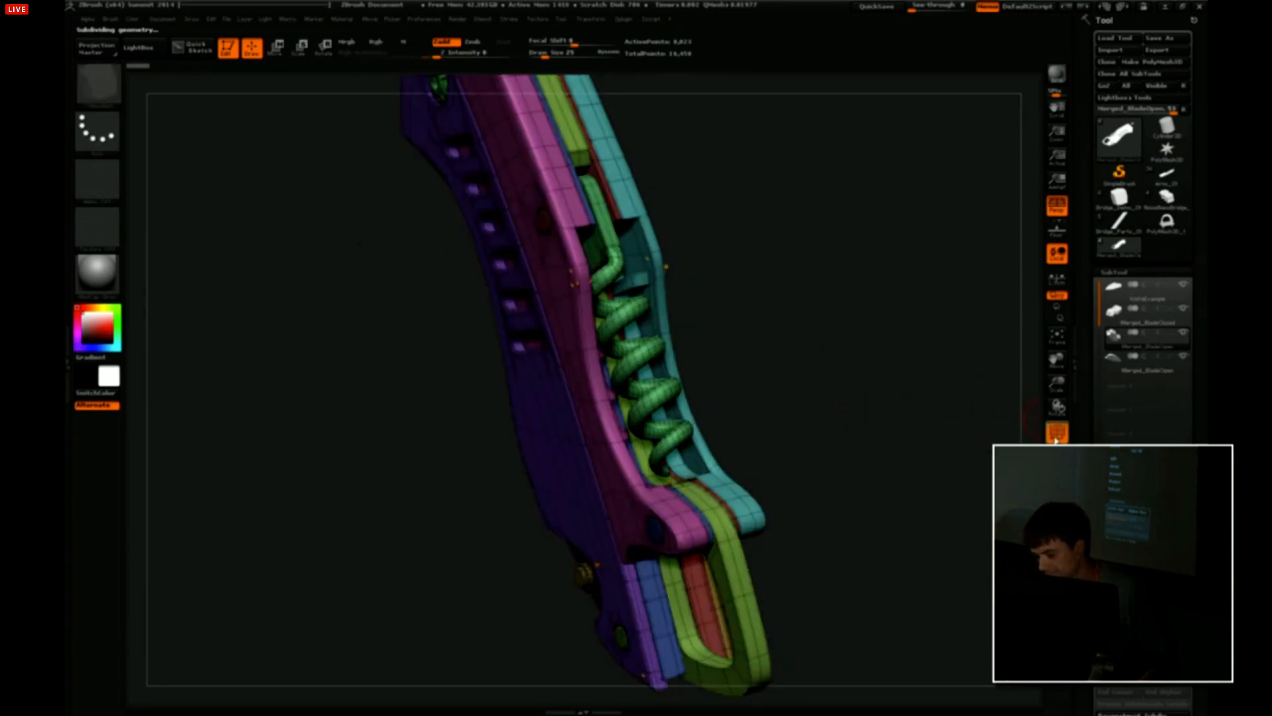
pyautogui.moveTo(999, 431)
pyautogui.keyDown('alt'); pyautogui.mouseDown()
pyautogui.moveTo(857, 420)
pyautogui.moveTo(915, 427)
pyautogui.moveTo(881, 477)
pyautogui.mouseUp(); pyautogui.keyUp('alt')
pyautogui.keyDown('ctrl'); pyautogui.keyDown('shift'); pyautogui.click(749, 397); pyautogui.keyUp('shift'); pyautogui.keyUp('ctrl')
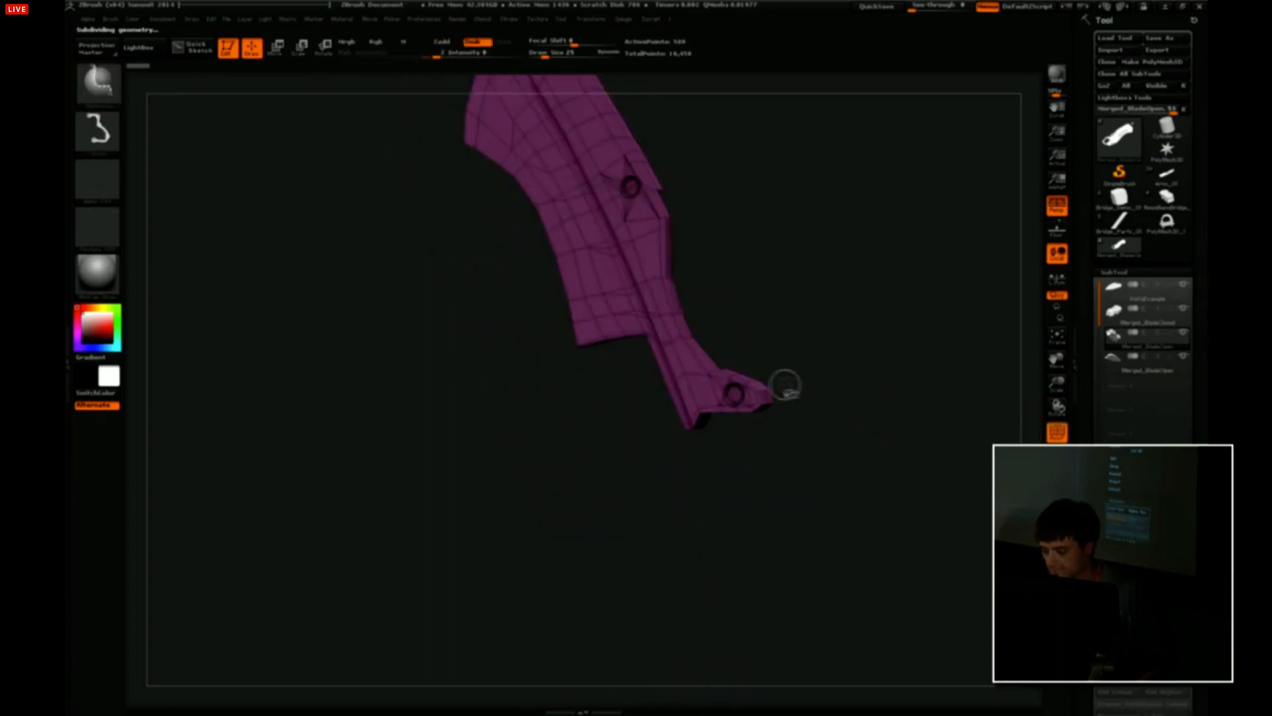
pyautogui.moveTo(811, 368)
pyautogui.mouseDown()
pyautogui.moveTo(883, 323)
pyautogui.moveTo(873, 353)
pyautogui.moveTo(1012, 409)
pyautogui.moveTo(926, 390)
pyautogui.moveTo(894, 404)
pyautogui.mouseUp()
pyautogui.click(1051, 432)
pyautogui.keyDown('alt'); pyautogui.moveTo(894, 404); pyautogui.dragTo(919, 434); pyautogui.keyUp('alt')
pyautogui.keyDown('ctrl'); pyautogui.keyDown('shift'); pyautogui.click(890, 394); pyautogui.keyUp('shift'); pyautogui.keyUp('ctrl')
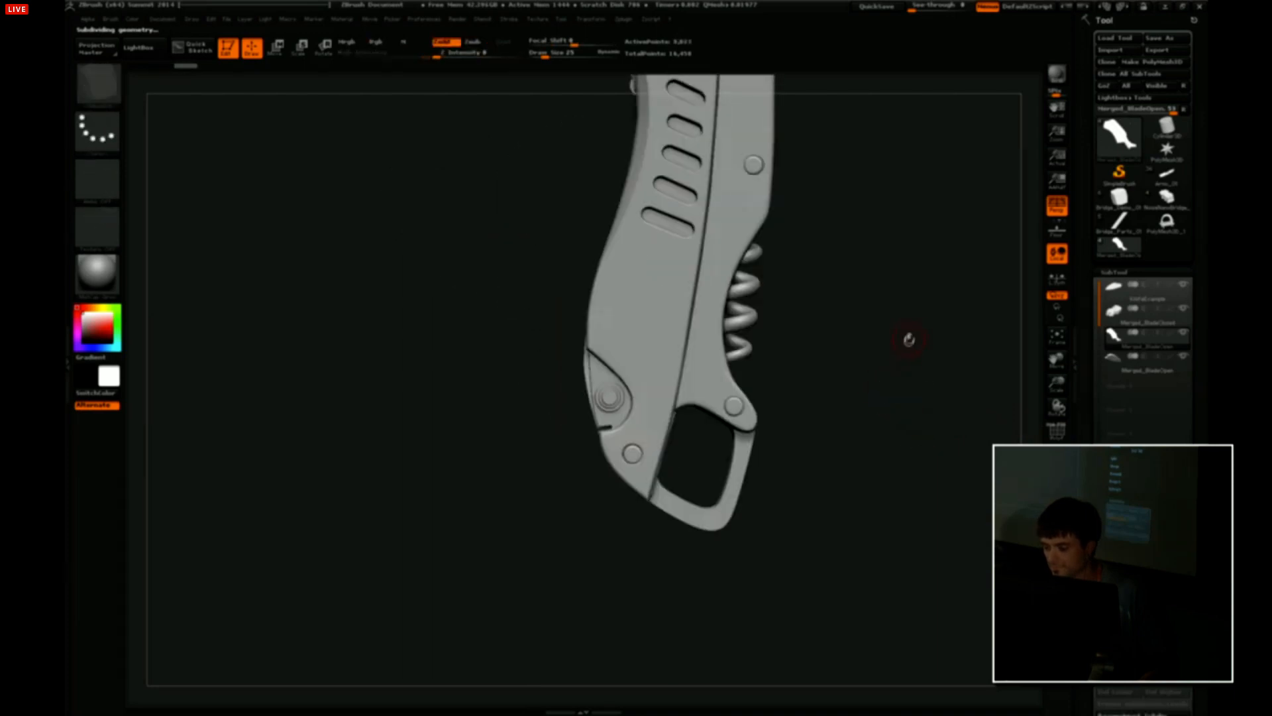
# Isolate individual smoothed parts of the knife handle, restore the full handle, and turn its polyframe back on.
pyautogui.keyDown('alt'); pyautogui.moveTo(908, 338); pyautogui.dragTo(800, 342); pyautogui.keyUp('alt')
pyautogui.keyDown('ctrl'); pyautogui.keyDown('shift'); pyautogui.click(613, 475); pyautogui.keyUp('shift'); pyautogui.keyUp('ctrl')
pyautogui.keyDown('ctrl'); pyautogui.keyDown('shift'); pyautogui.click(747, 409); pyautogui.keyUp('shift'); pyautogui.keyUp('ctrl')
pyautogui.keyDown('ctrl'); pyautogui.keyDown('shift'); pyautogui.click(623, 399); pyautogui.keyUp('shift'); pyautogui.keyUp('ctrl')
pyautogui.keyDown('ctrl'); pyautogui.keyDown('shift'); pyautogui.click(784, 380); pyautogui.keyUp('shift'); pyautogui.keyUp('ctrl')
pyautogui.click(1054, 434)
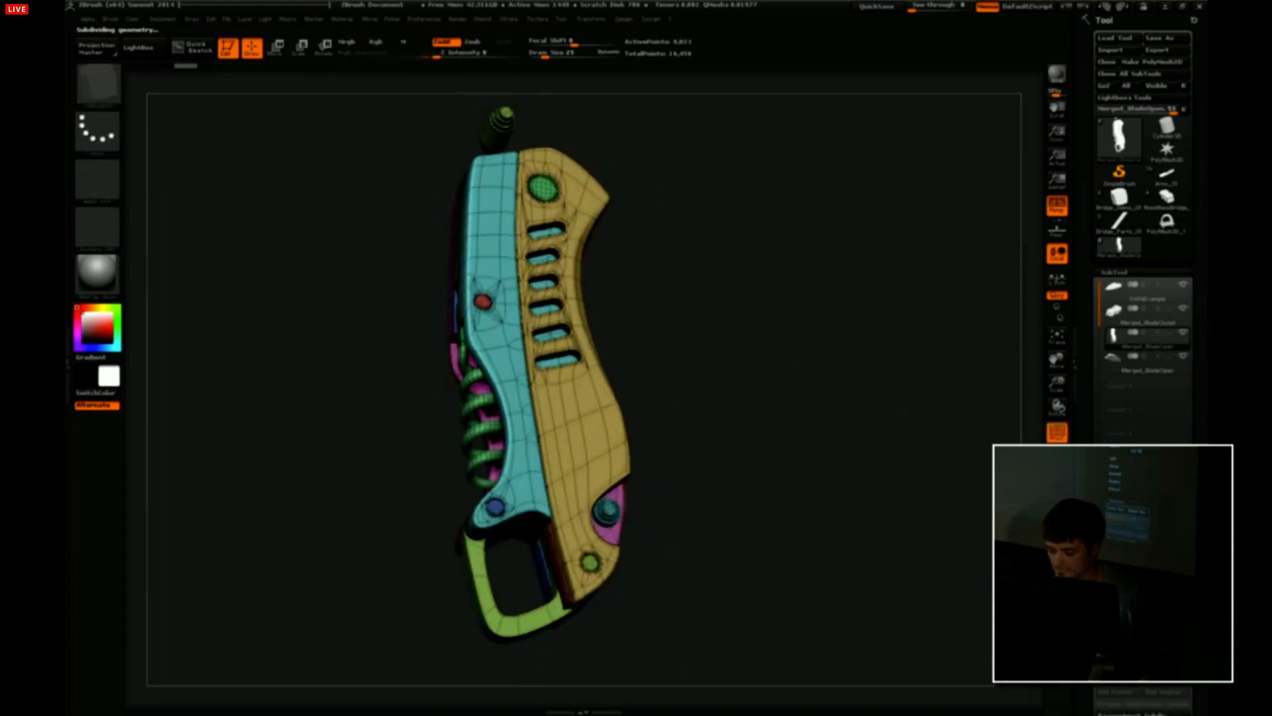
# Isolate the yellow slotted handle plate to examine its topology, and restore the remaining polygroups.
pyautogui.keyDown('ctrl'); pyautogui.keyDown('shift'); pyautogui.click(610, 406); pyautogui.keyUp('shift'); pyautogui.keyUp('ctrl')
pyautogui.moveTo(725, 375); pyautogui.dragTo(807, 377)
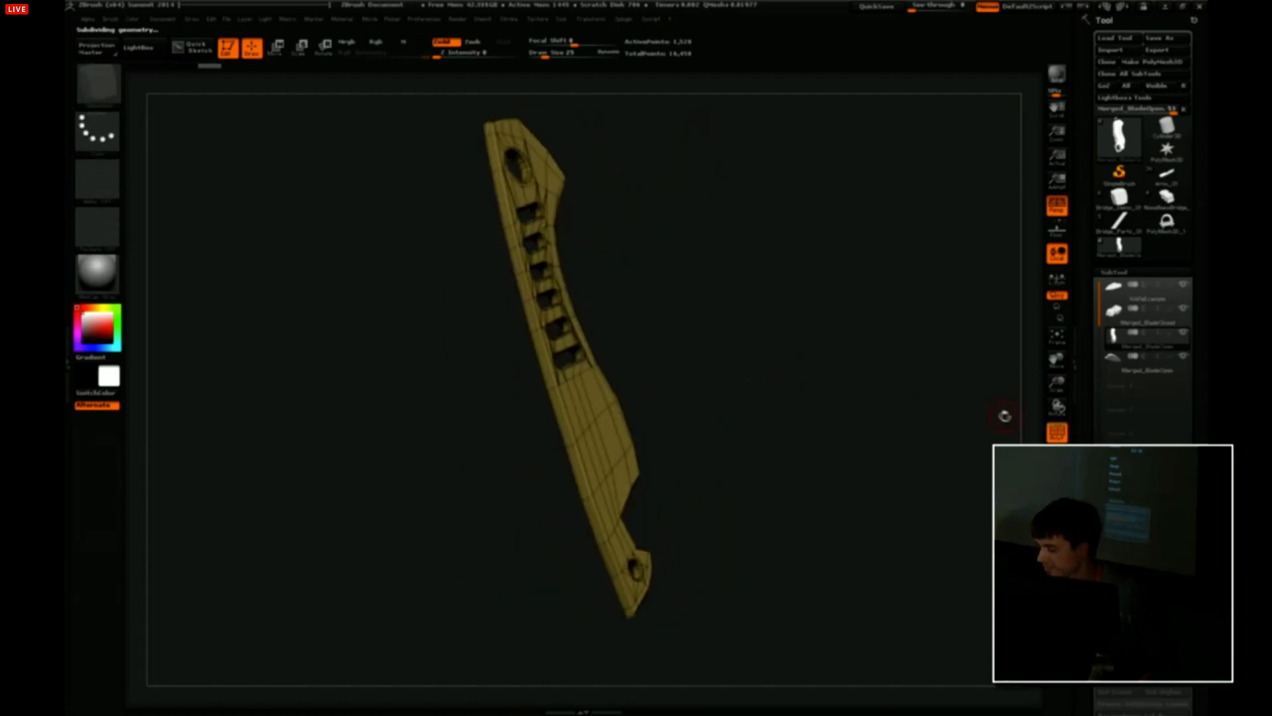
pyautogui.keyDown('ctrl'); pyautogui.keyDown('shift'); pyautogui.click(859, 416); pyautogui.keyUp('shift'); pyautogui.keyUp('ctrl')
pyautogui.moveTo(859, 416); pyautogui.dragTo(885, 349)
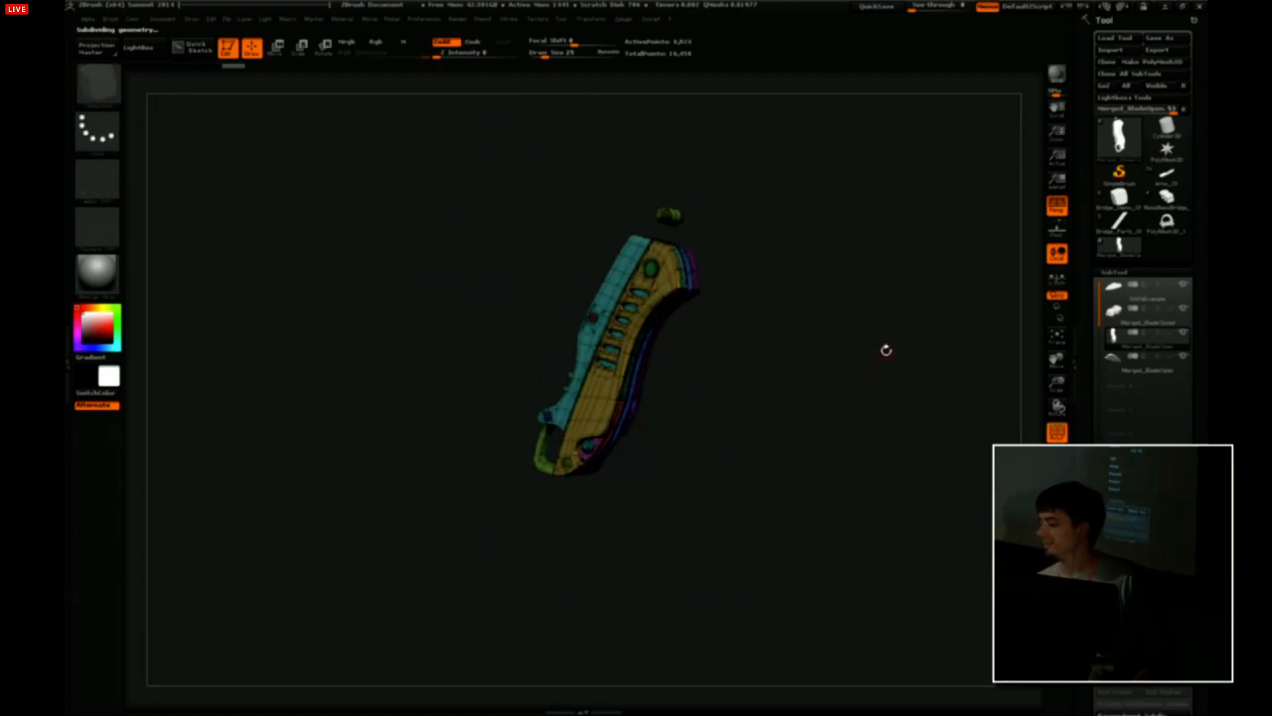
# View the PolyMesh3D_1 arch model, and switch to the Bridge_Demo_01 cube tool.
pyautogui.moveTo(1120, 199)
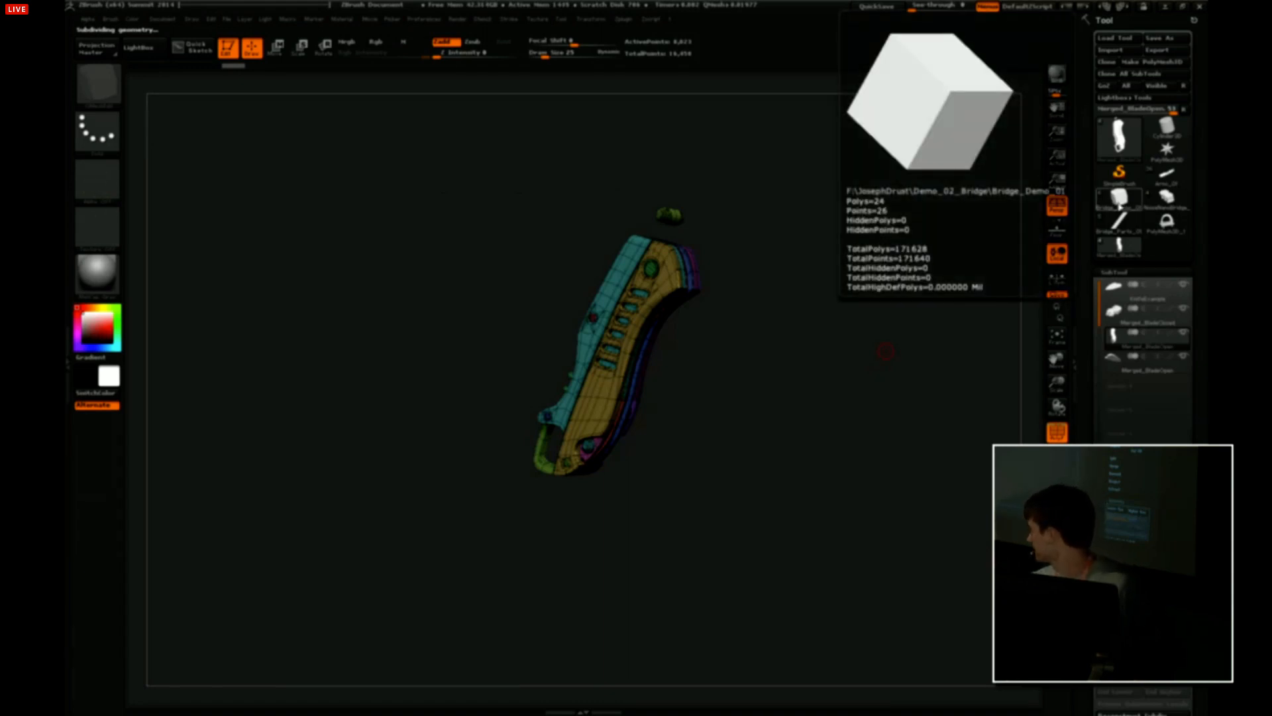
pyautogui.click(1166, 221)
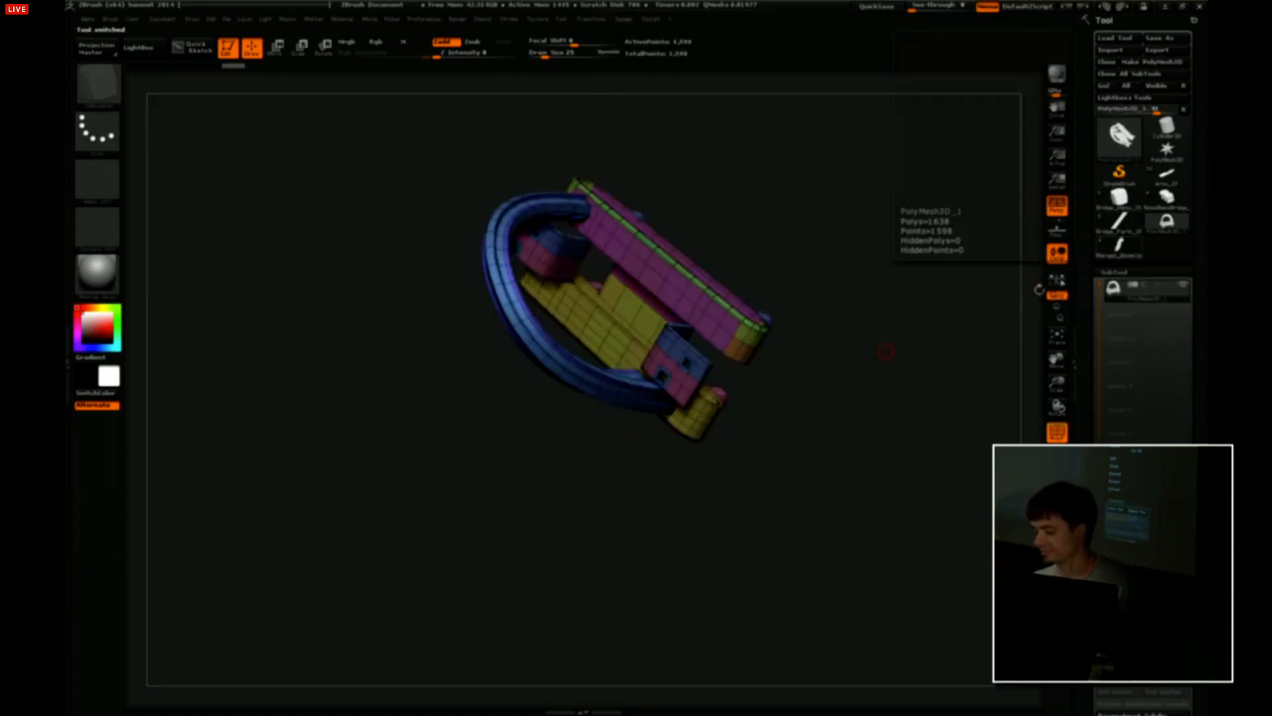
pyautogui.moveTo(968, 322); pyautogui.dragTo(953, 336)
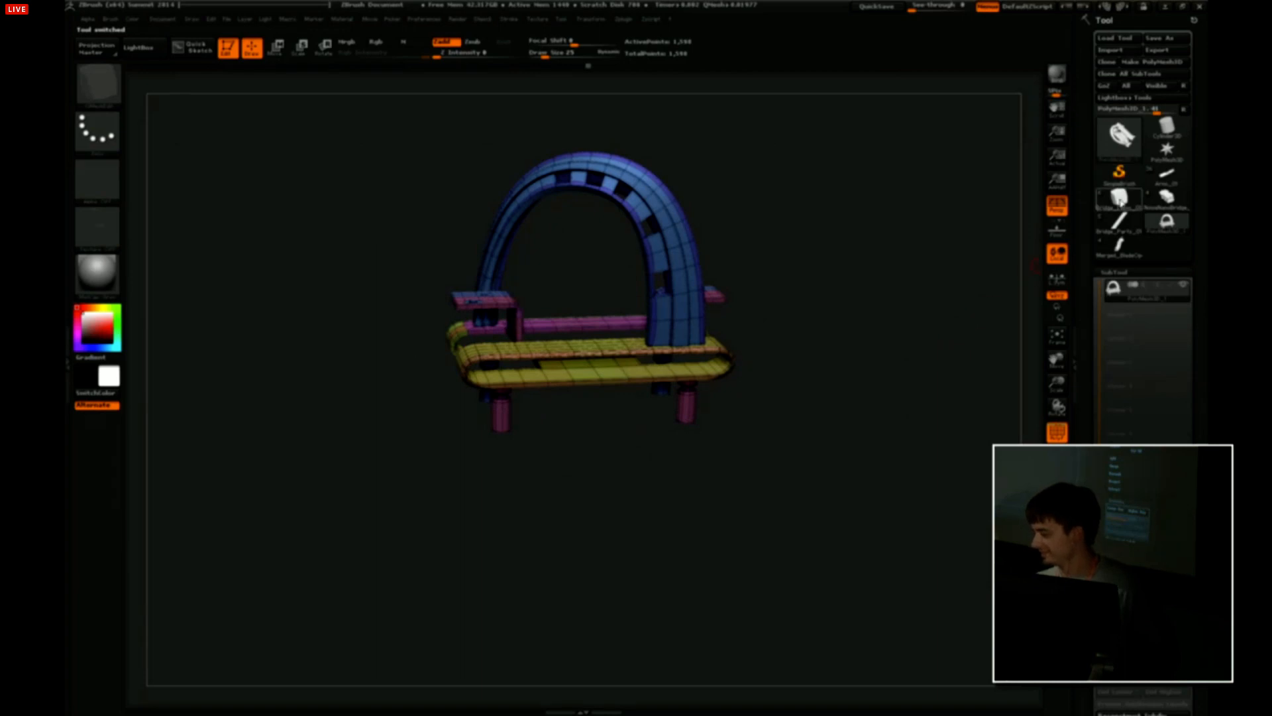
pyautogui.click(1120, 199)
pyautogui.moveTo(840, 360); pyautogui.dragTo(843, 397)
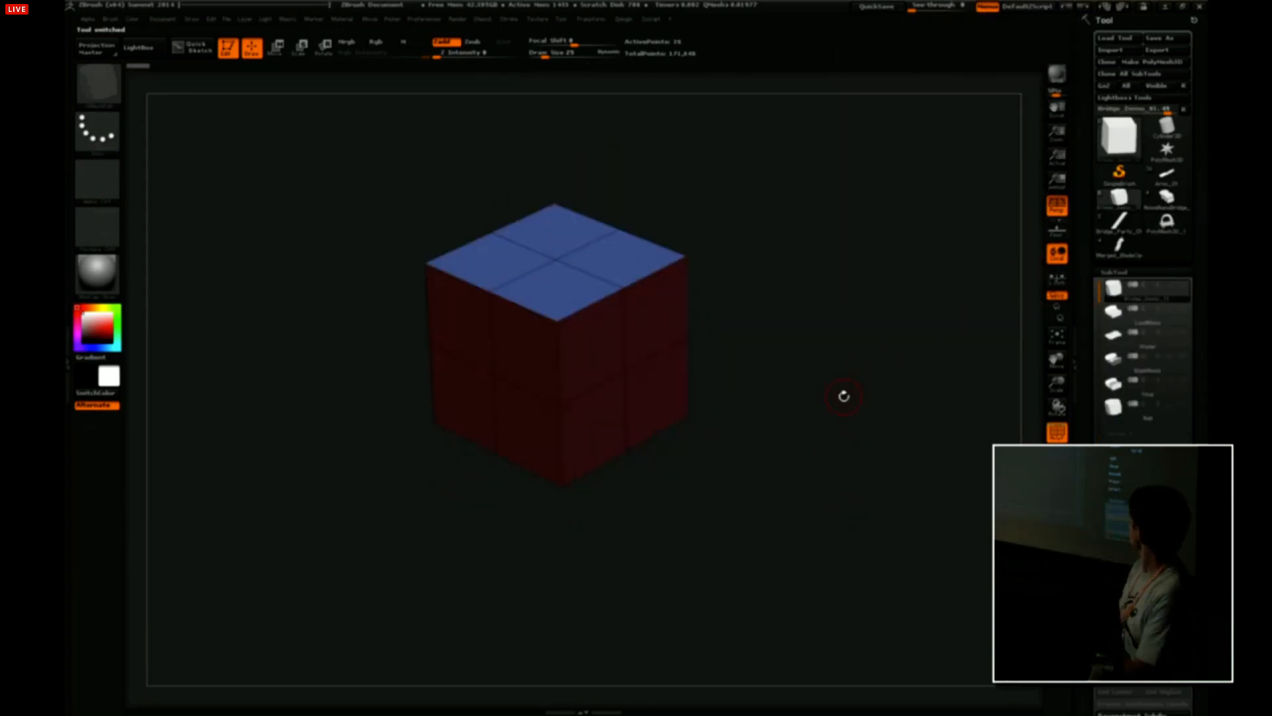
pyautogui.moveTo(843, 396); pyautogui.dragTo(804, 366)
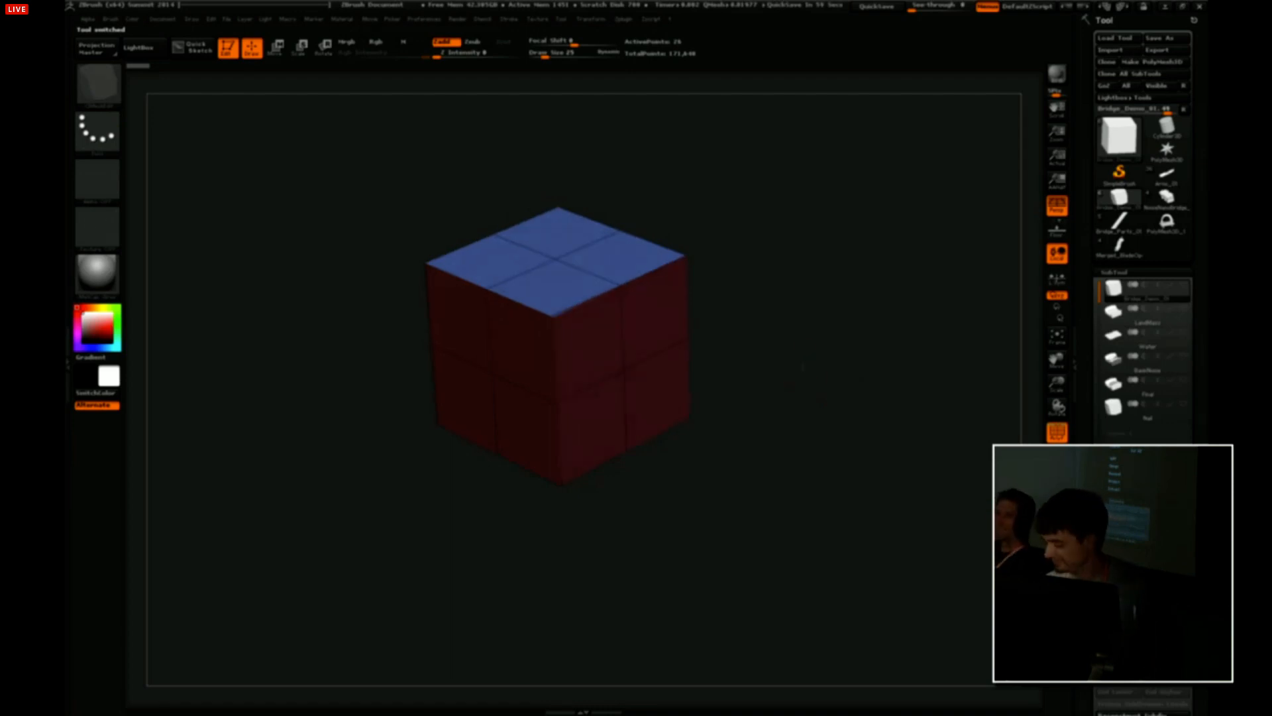
# Review ZModeler's polygon actions on the cube and set the QMesh target to Flat Island.
pyautogui.press('b')
pyautogui.press('space')
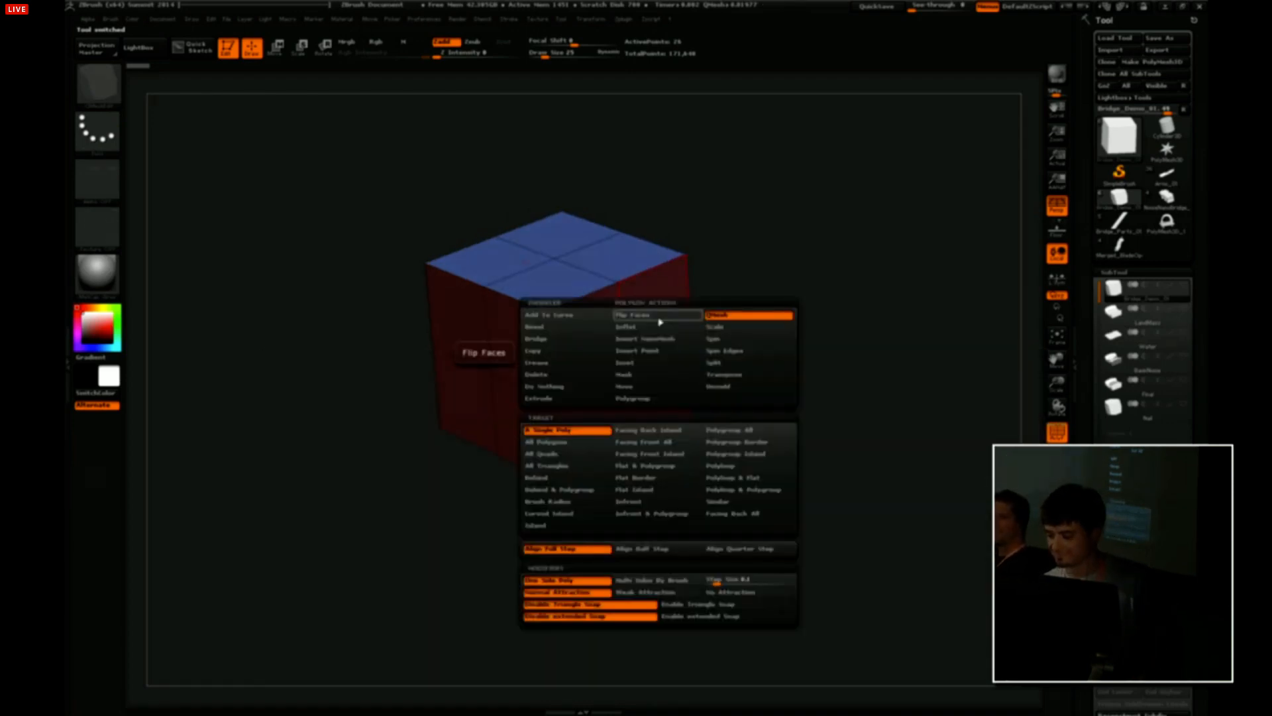
pyautogui.keyDown('alt'); pyautogui.moveTo(785, 348); pyautogui.dragTo(536, 352); pyautogui.keyUp('alt')
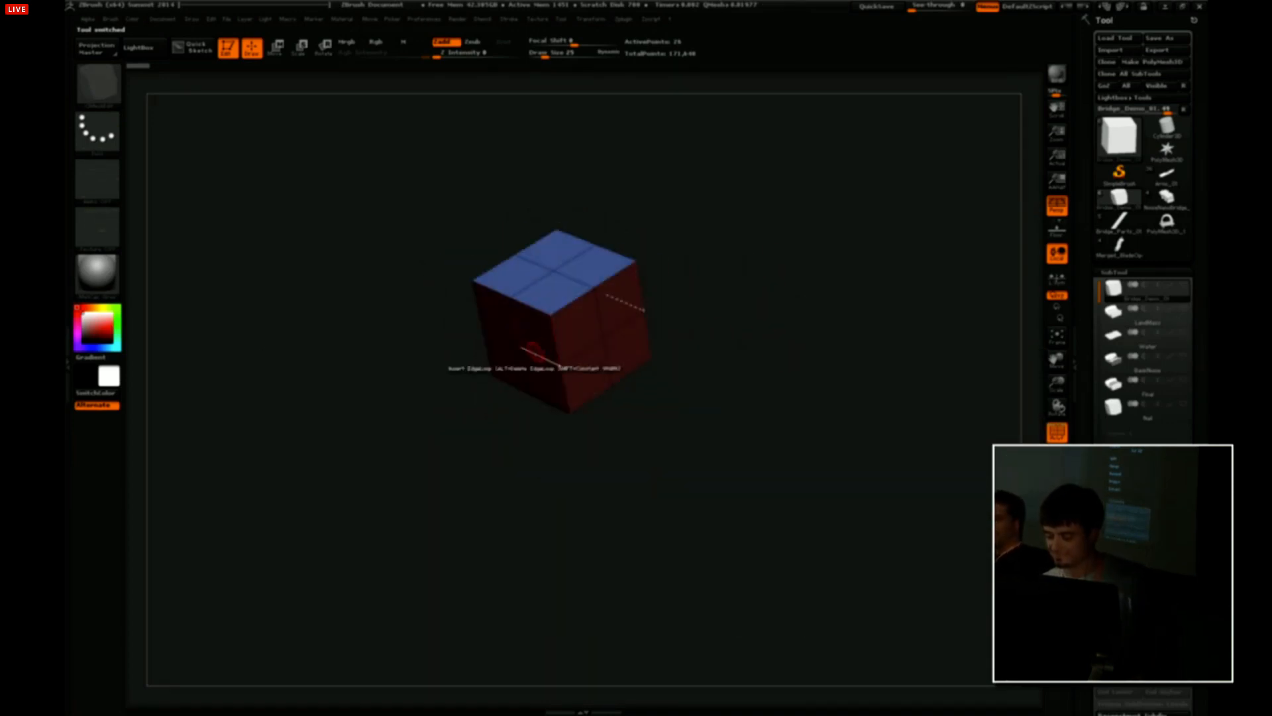
pyautogui.moveTo(689, 306); pyautogui.dragTo(619, 344)
pyautogui.press('space')
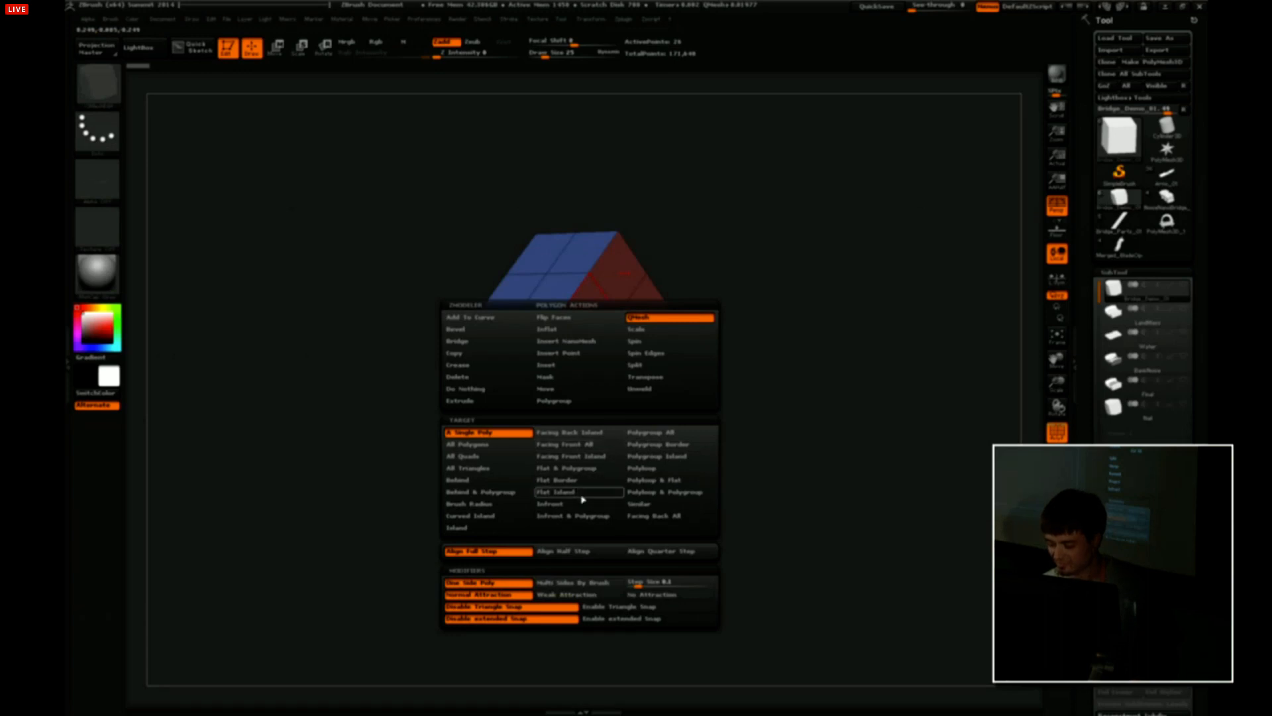
pyautogui.moveTo(716, 354); pyautogui.dragTo(695, 361)
pyautogui.moveTo(646, 279); pyautogui.dragTo(586, 324)
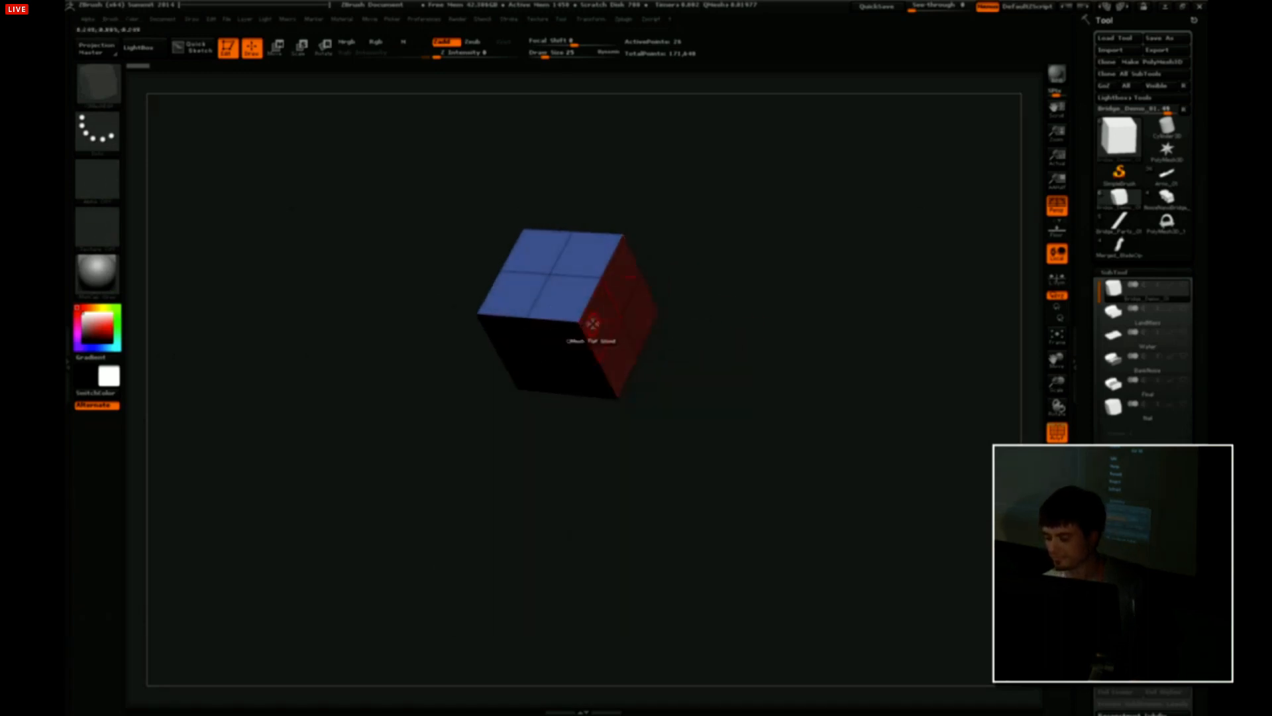
# Try the Polygroup All target, and extend two opposite side faces of the cube outward using QMesh Flat Island.
pyautogui.press('space')
pyautogui.click(671, 443)
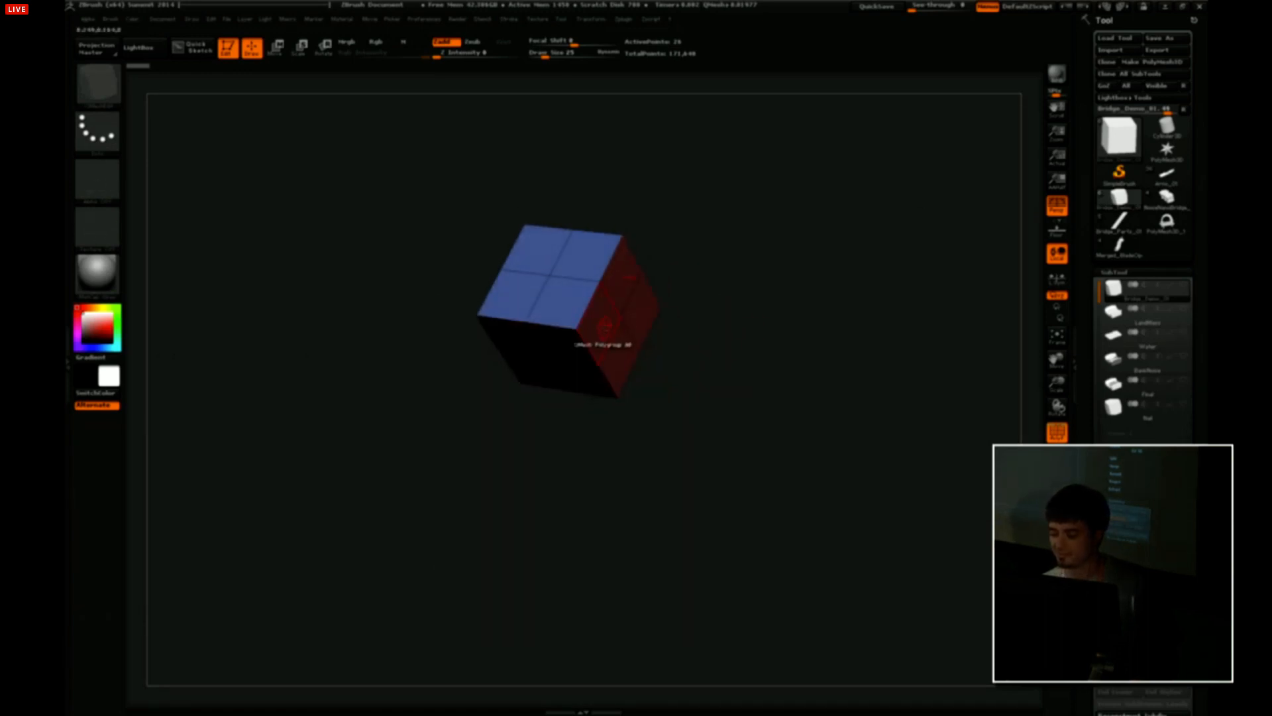
pyautogui.moveTo(663, 311); pyautogui.dragTo(685, 290)
pyautogui.moveTo(592, 341); pyautogui.dragTo(672, 344)
pyautogui.keyDown('alt'); pyautogui.moveTo(766, 328); pyautogui.dragTo(777, 279); pyautogui.keyUp('alt')
# Extend the block's two long side faces outward using QMesh with the Flat Island target.
pyautogui.press('space')
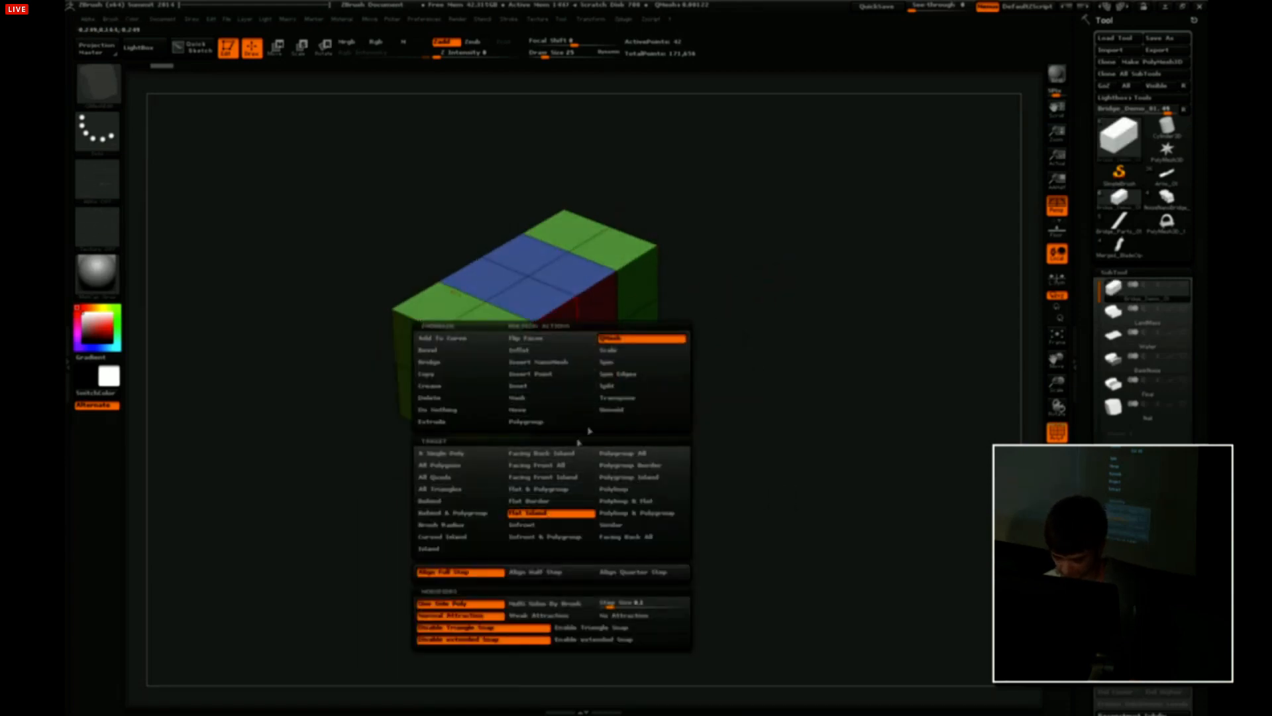
pyautogui.click(550, 502)
pyautogui.moveTo(596, 317); pyautogui.dragTo(715, 328)
# Set the edge action's target to EdgeLoop and slide the loops beside the centre strip inward to narrow it.
pyautogui.press('space')
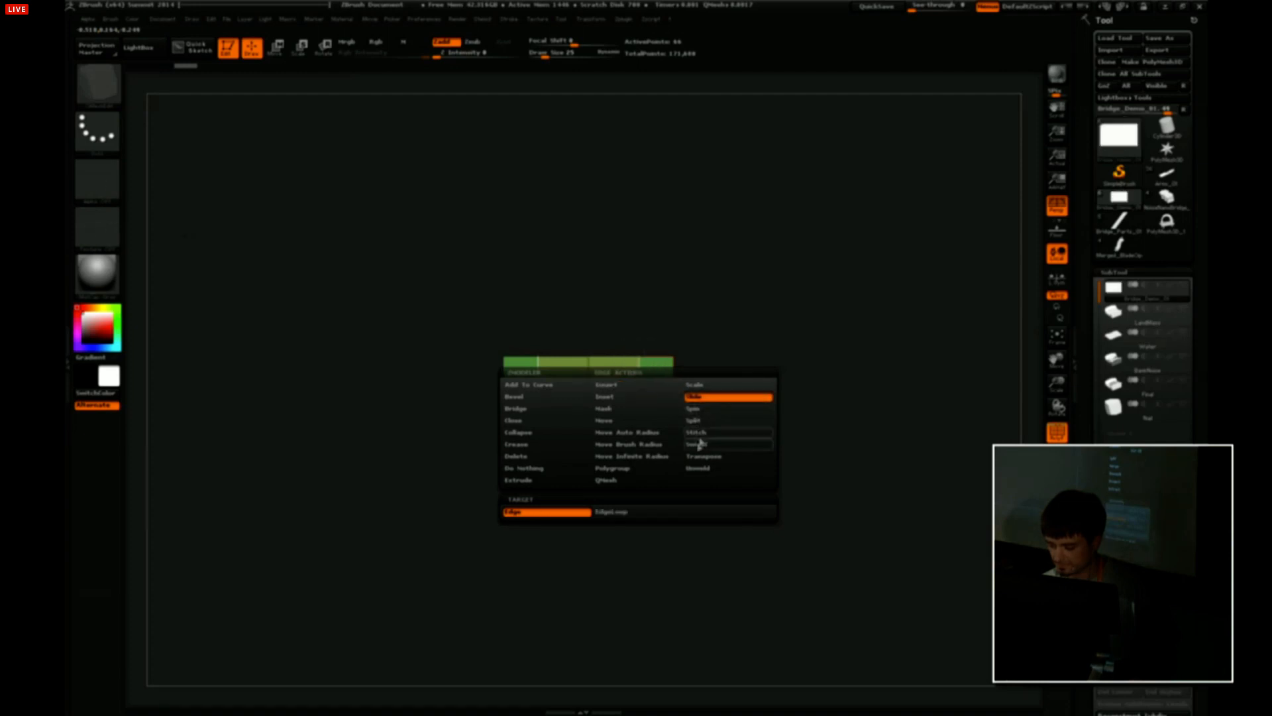
pyautogui.click(628, 514)
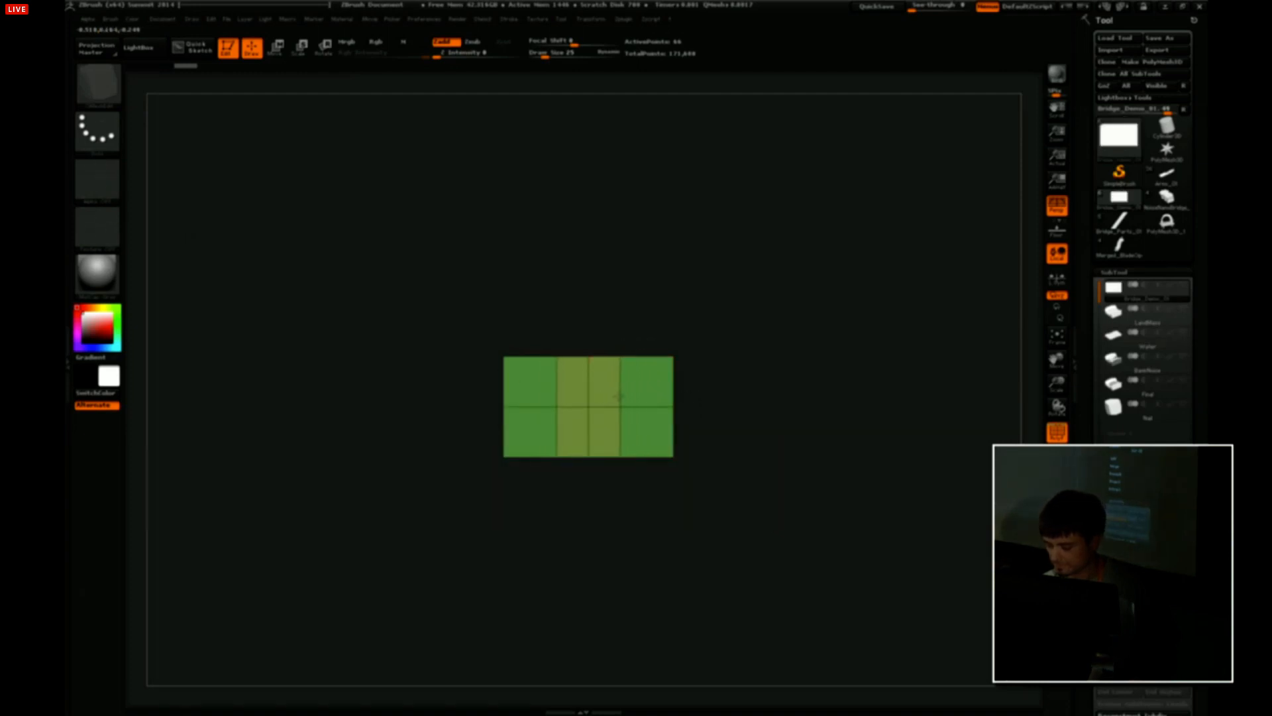
pyautogui.moveTo(728, 332); pyautogui.dragTo(771, 411)
# Raise the block's whole top face upward using QMesh with the Flat Island target.
pyautogui.press('space')
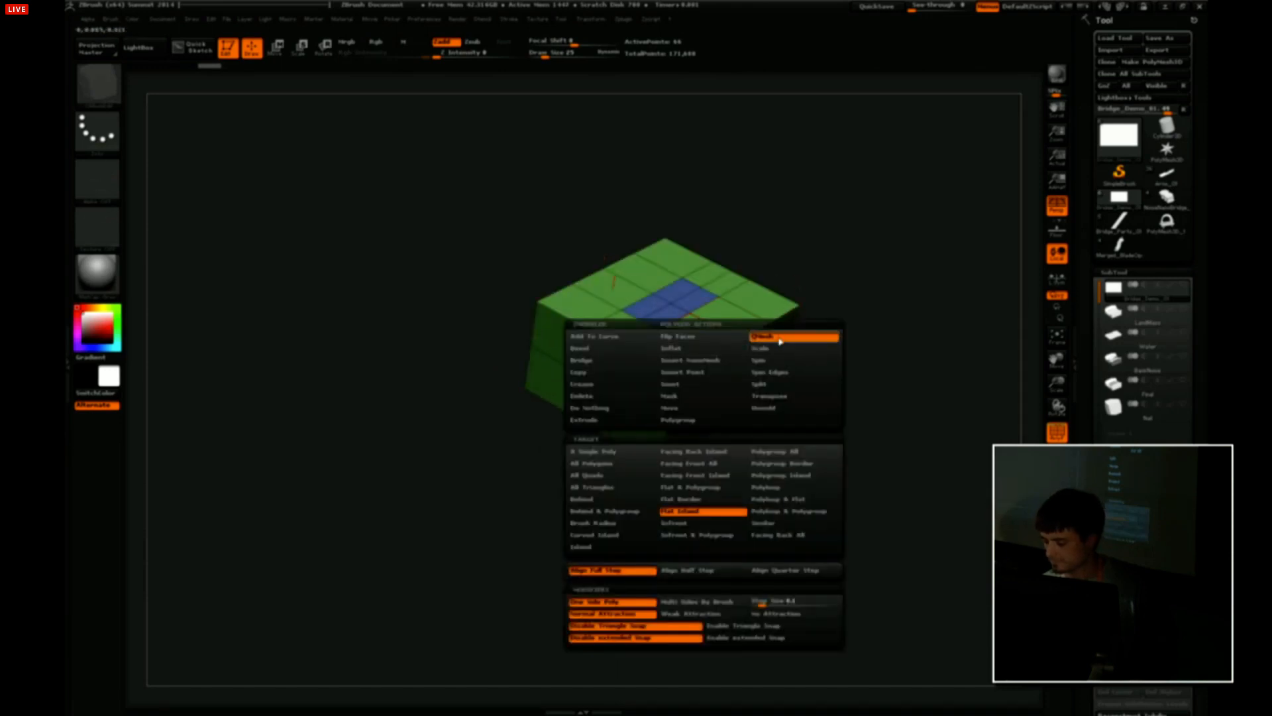
pyautogui.click(706, 511)
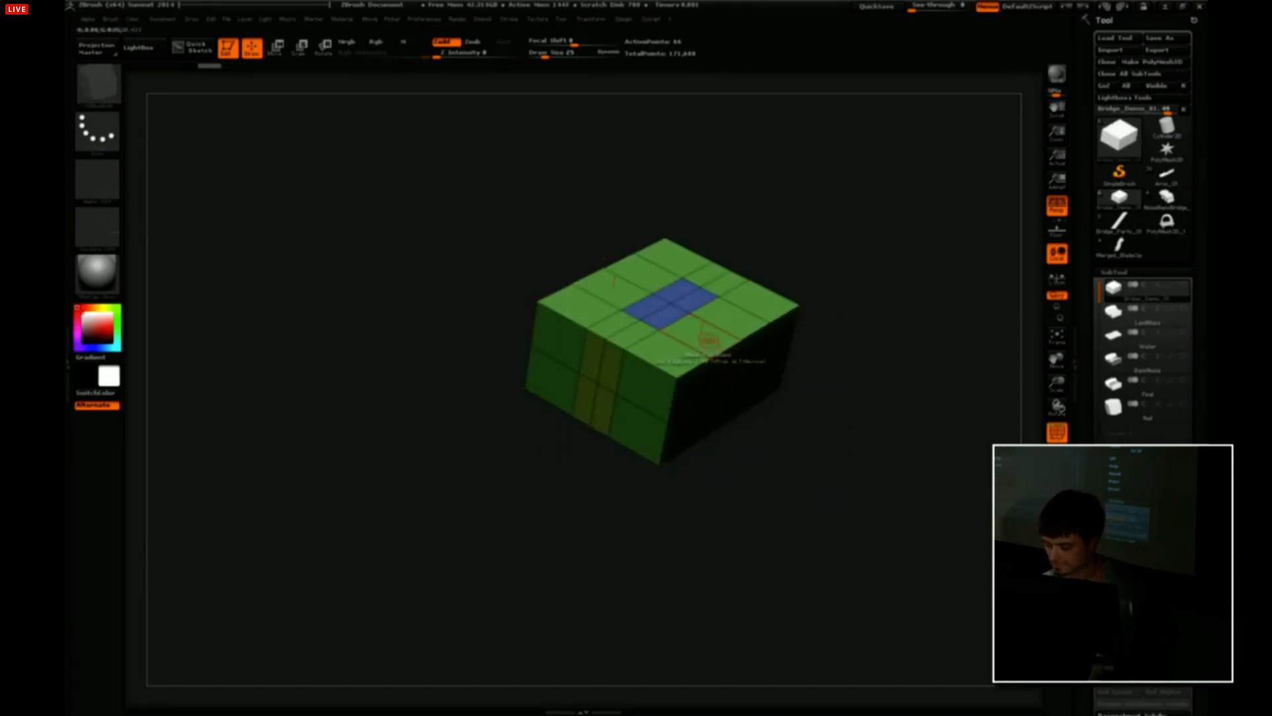
pyautogui.moveTo(710, 341); pyautogui.dragTo(741, 207)
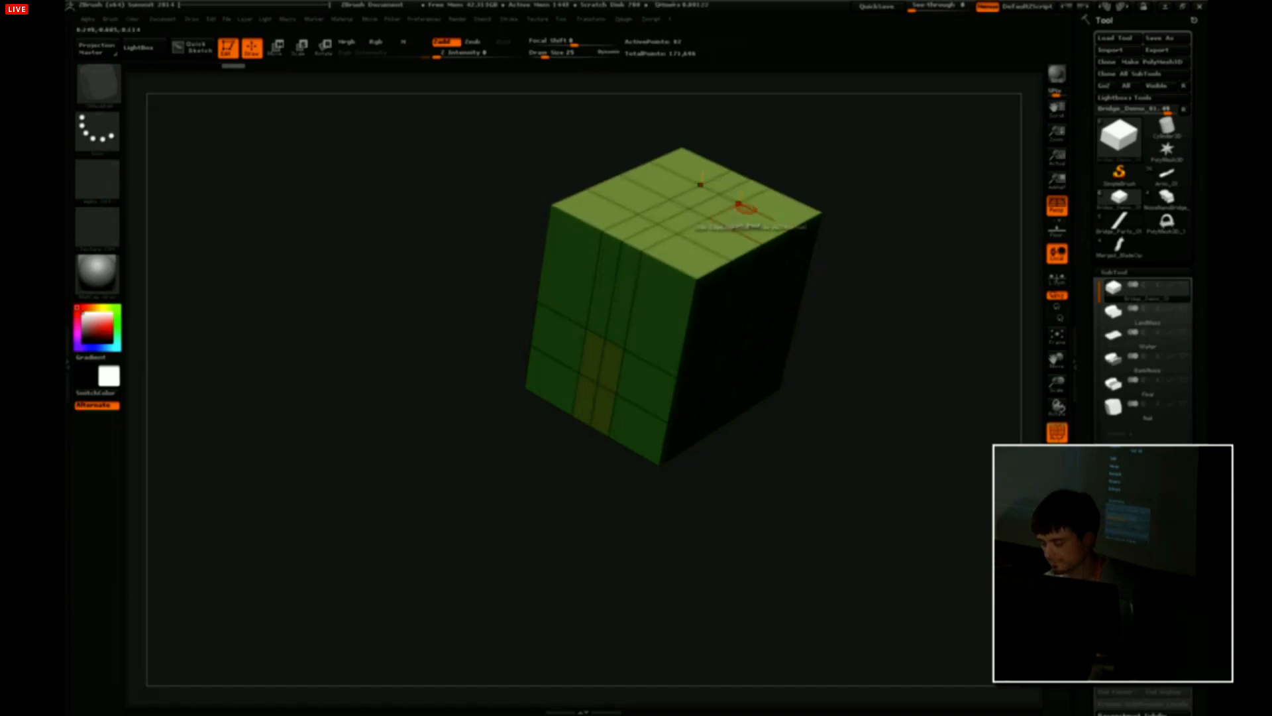
# Create a detached block on each side of the central block using QMesh on a flat island.
pyautogui.keyDown('shift'); pyautogui.moveTo(836, 281); pyautogui.dragTo(676, 339); pyautogui.keyUp('shift')
pyautogui.press('space')
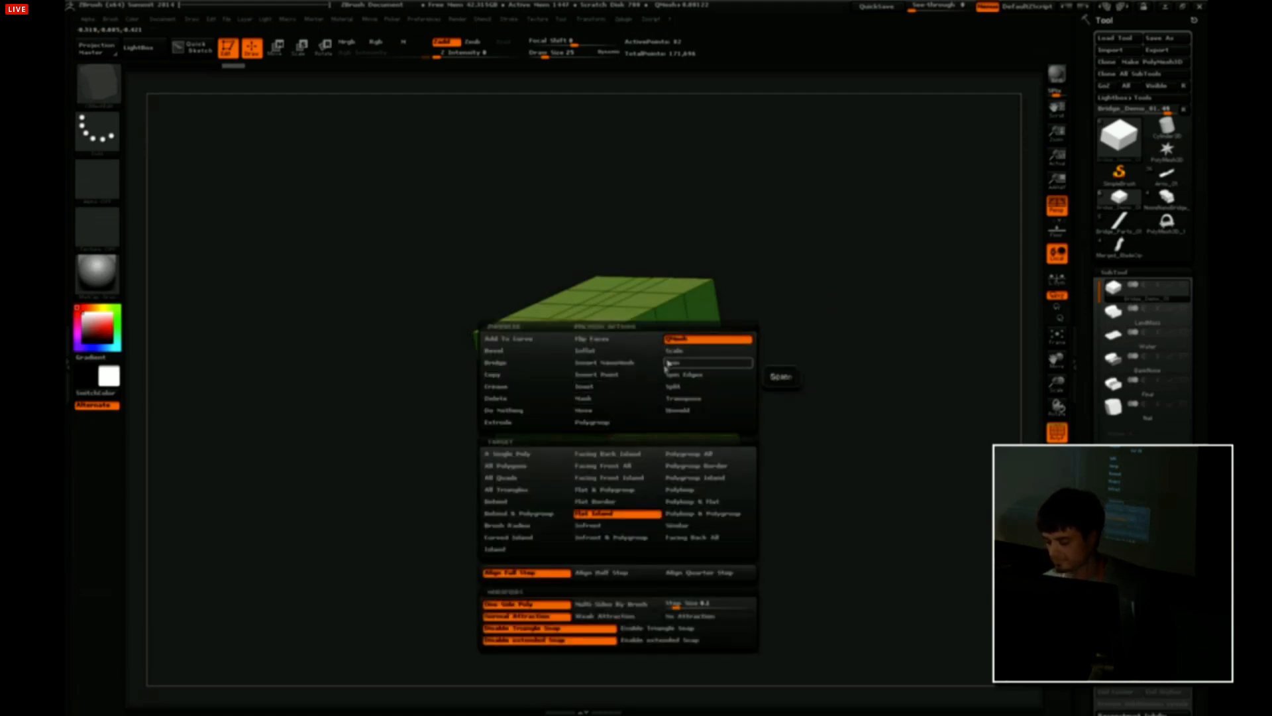
pyautogui.keyDown('alt'); pyautogui.moveTo(763, 419); pyautogui.dragTo(677, 317); pyautogui.keyUp('alt')
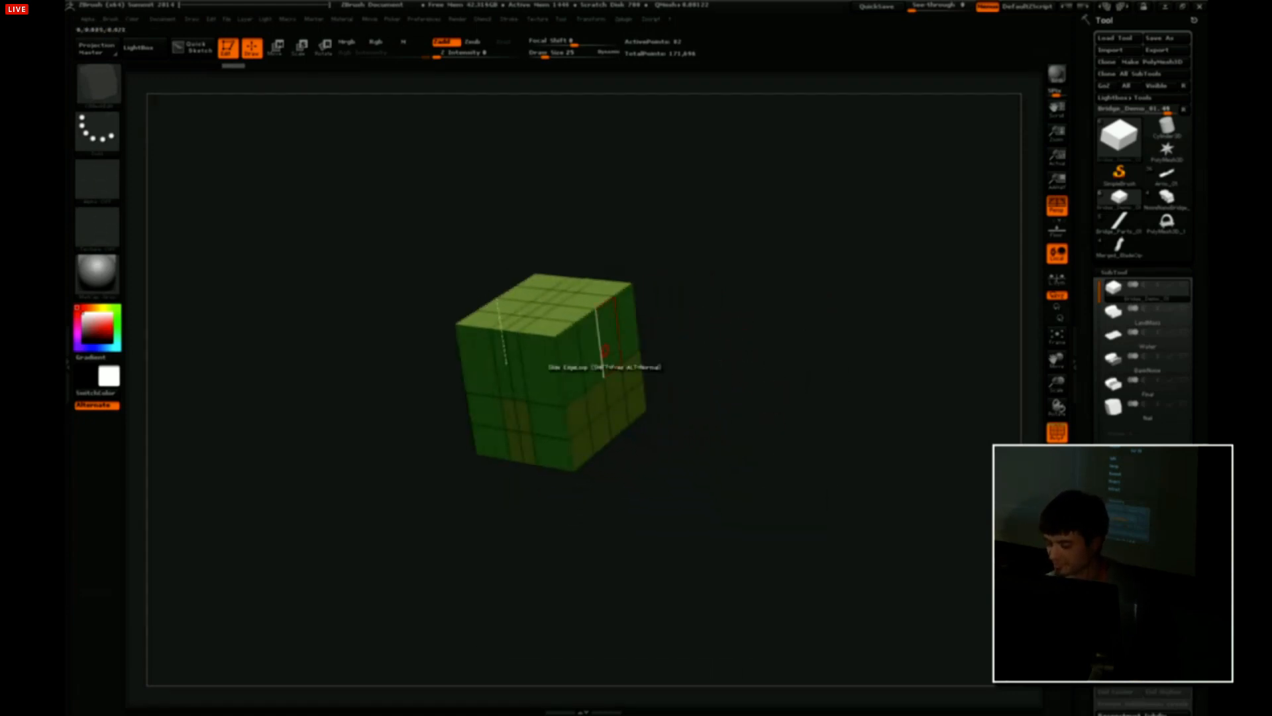
pyautogui.moveTo(613, 345); pyautogui.dragTo(823, 346)
pyautogui.moveTo(741, 360)
pyautogui.mouseDown()
pyautogui.moveTo(835, 362)
pyautogui.moveTo(852, 267)
pyautogui.moveTo(851, 358)
pyautogui.moveTo(852, 295)
pyautogui.moveTo(879, 302)
pyautogui.moveTo(785, 340)
pyautogui.mouseUp()
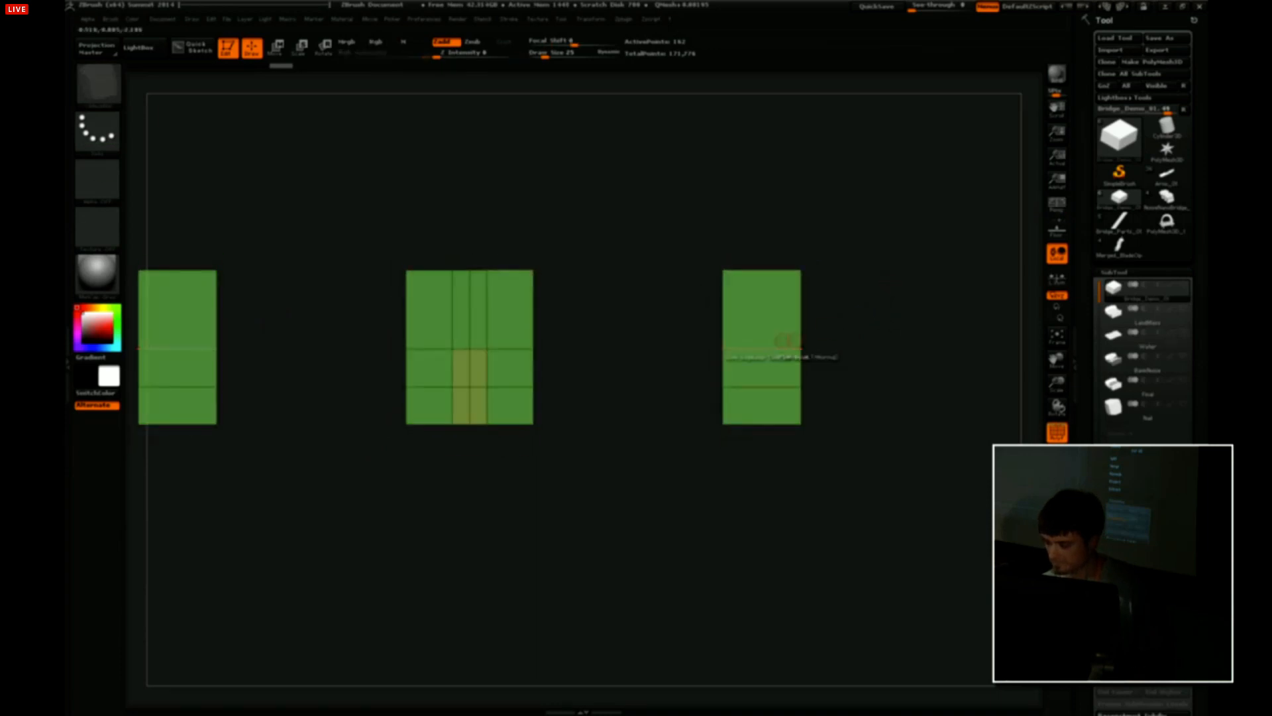
# Insert a vertical edge loop through the front of the two outer blocks.
pyautogui.press('space')
pyautogui.click(773, 351)
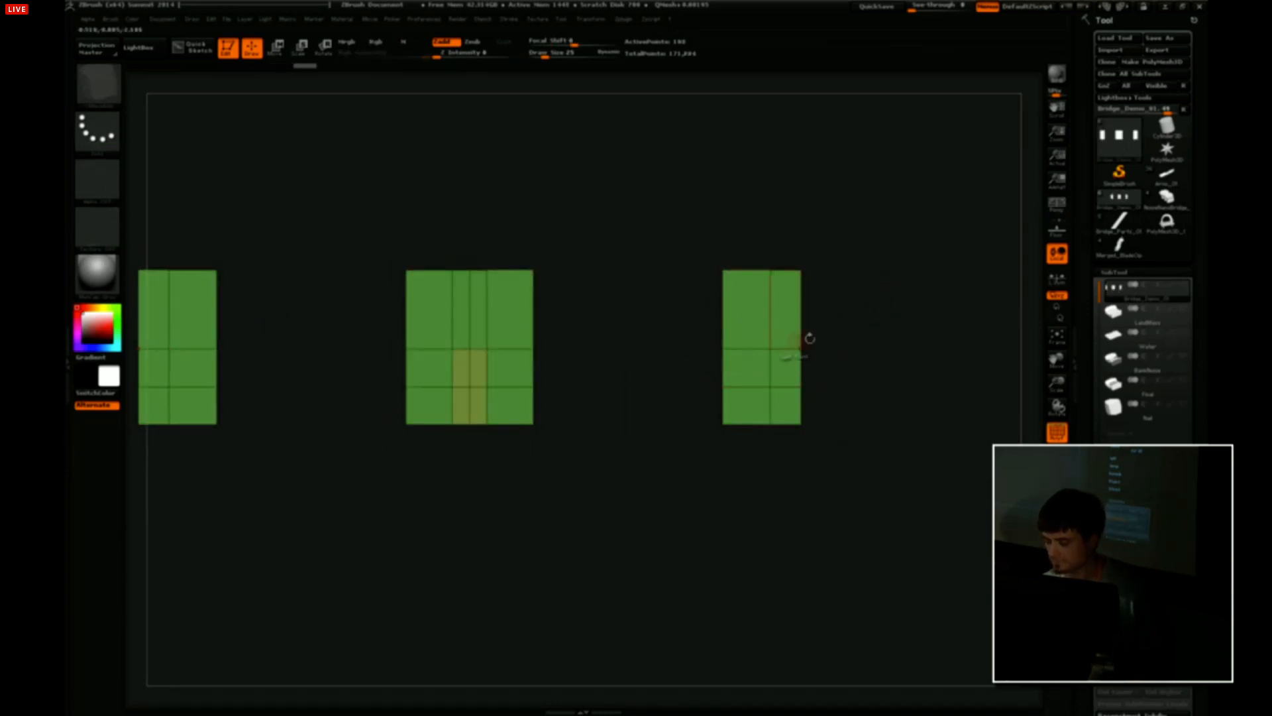
pyautogui.moveTo(810, 338); pyautogui.dragTo(557, 273)
# Mark the arch-facing top polygons of the three blocks as a temporary group and delete them, keeping the remaining top strips.
pyautogui.keyDown('alt'); pyautogui.moveTo(467, 326); pyautogui.dragTo(483, 240); pyautogui.keyUp('alt')
pyautogui.moveTo(557, 255)
pyautogui.mouseDown()
pyautogui.moveTo(682, 261)
pyautogui.moveTo(678, 313)
pyautogui.mouseUp()
pyautogui.moveTo(678, 302); pyautogui.dragTo(689, 300, button='right')
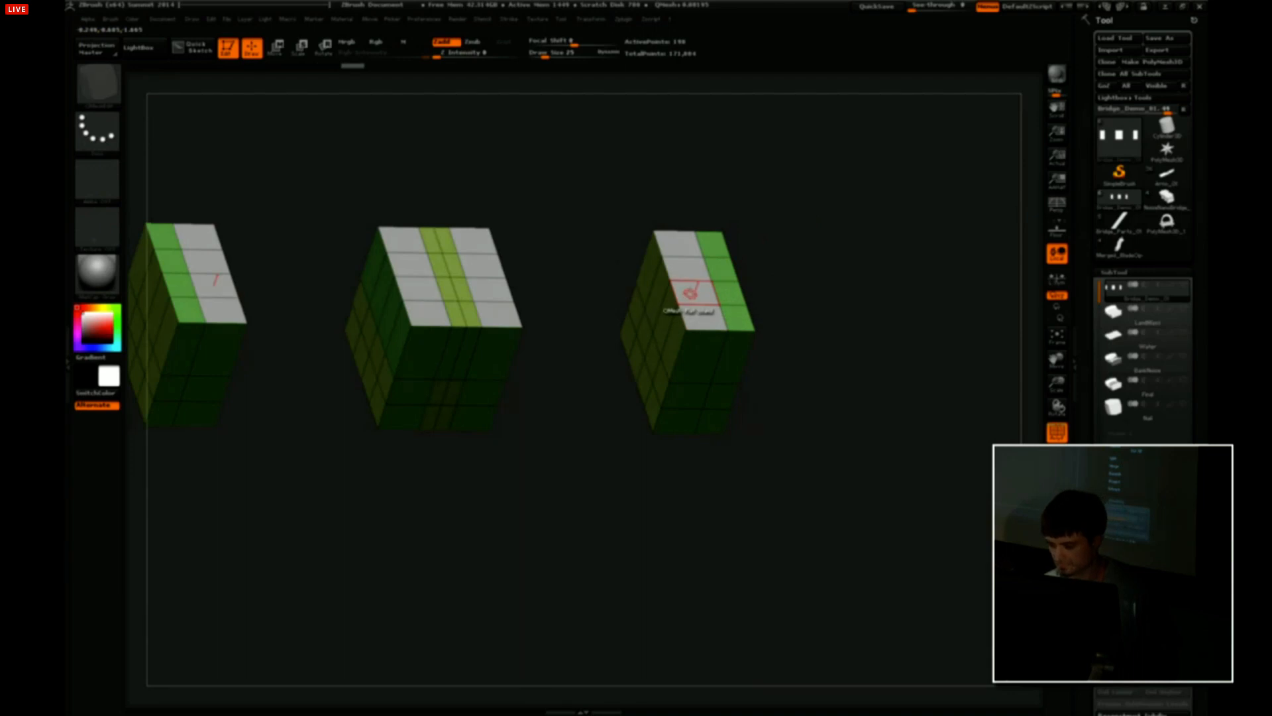
pyautogui.press('space')
pyautogui.click(593, 354)
pyautogui.click(693, 289)
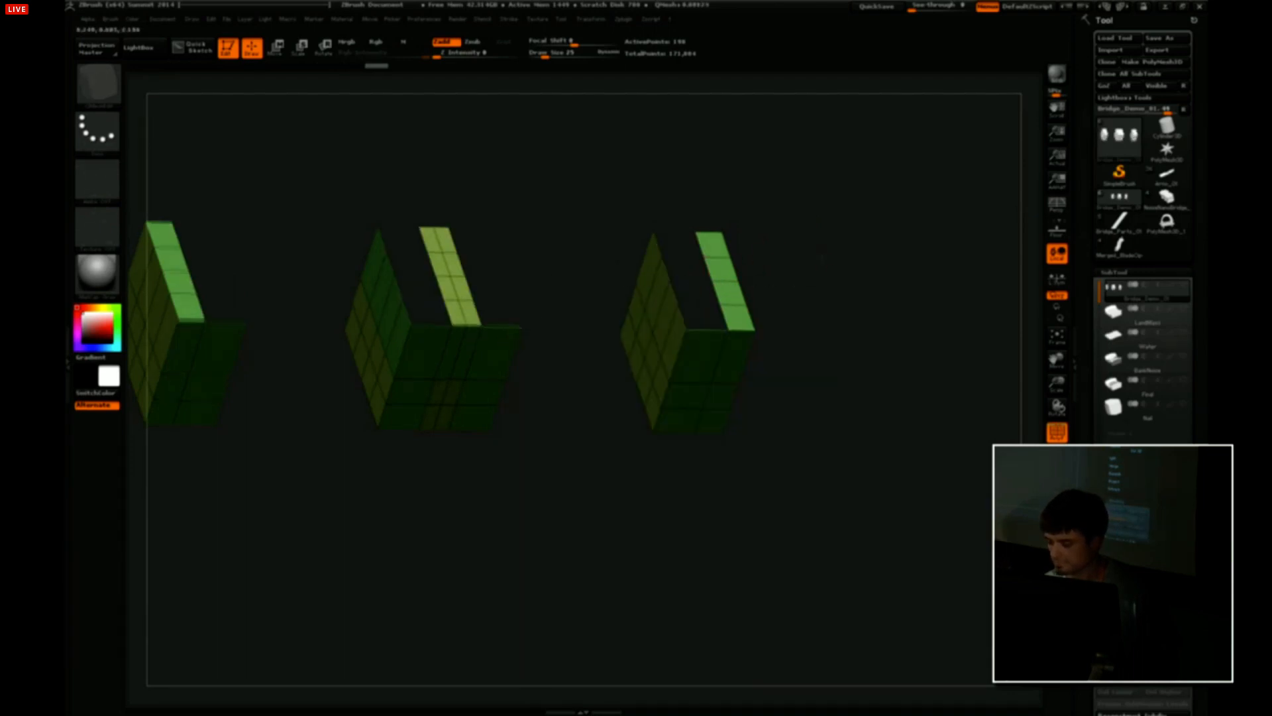
# Bridge the open tops of the central and outer blocks into arches using Bridge with the Two Holes target and Circle curvature.
pyautogui.moveTo(821, 258)
pyautogui.mouseDown()
pyautogui.moveTo(846, 285)
pyautogui.moveTo(833, 289)
pyautogui.mouseUp()
pyautogui.press('space')
pyautogui.click(584, 328)
pyautogui.click(676, 429)
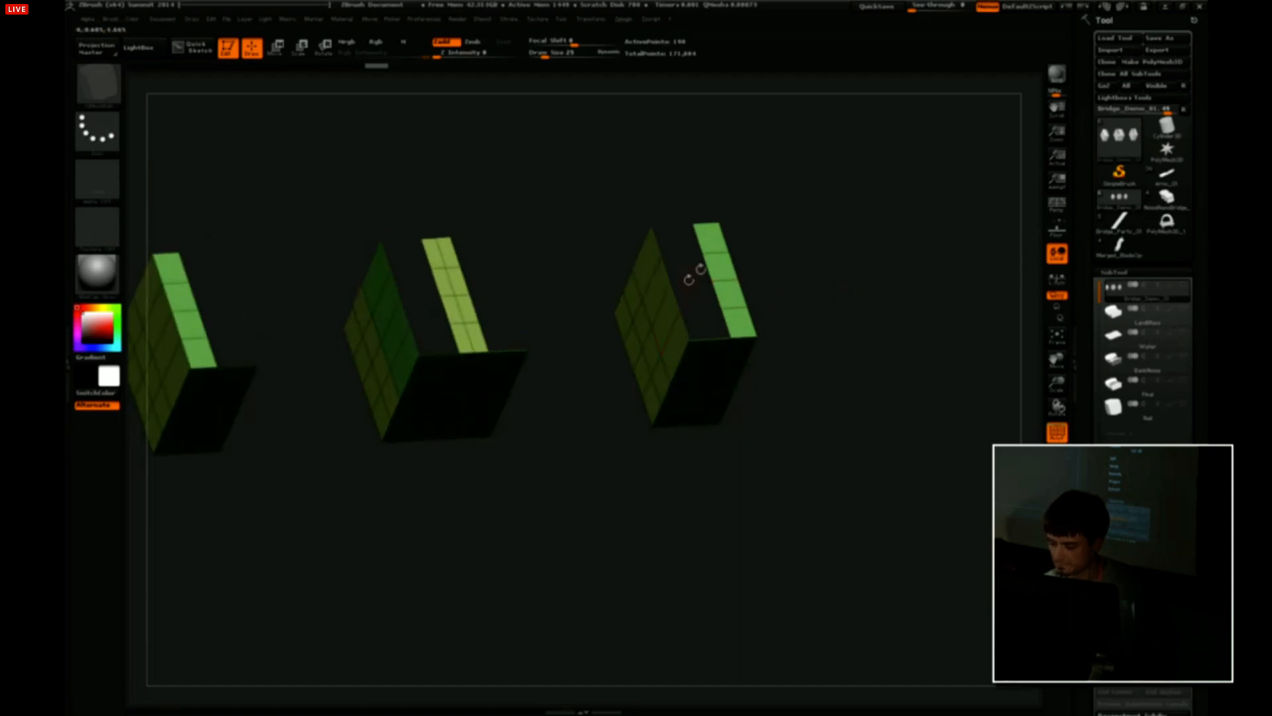
pyautogui.moveTo(689, 279); pyautogui.dragTo(621, 275)
pyautogui.moveTo(854, 318); pyautogui.dragTo(877, 287)
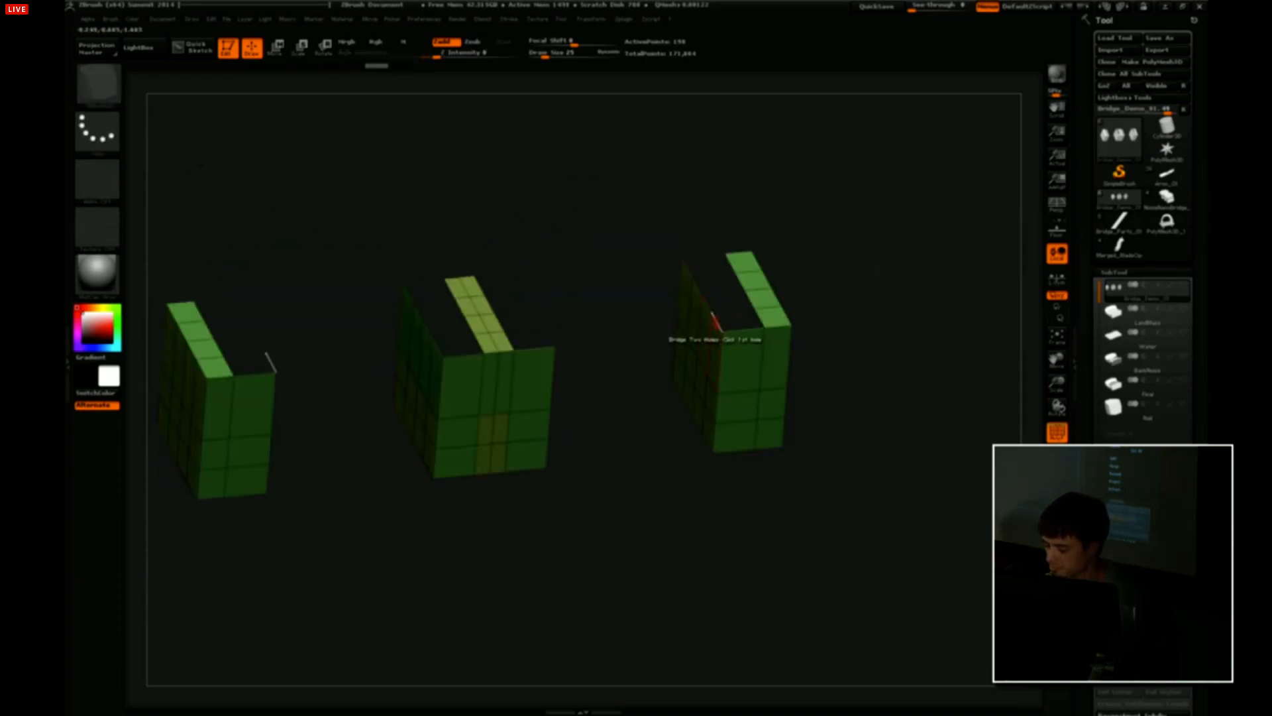
pyautogui.press('space')
pyautogui.click(681, 482)
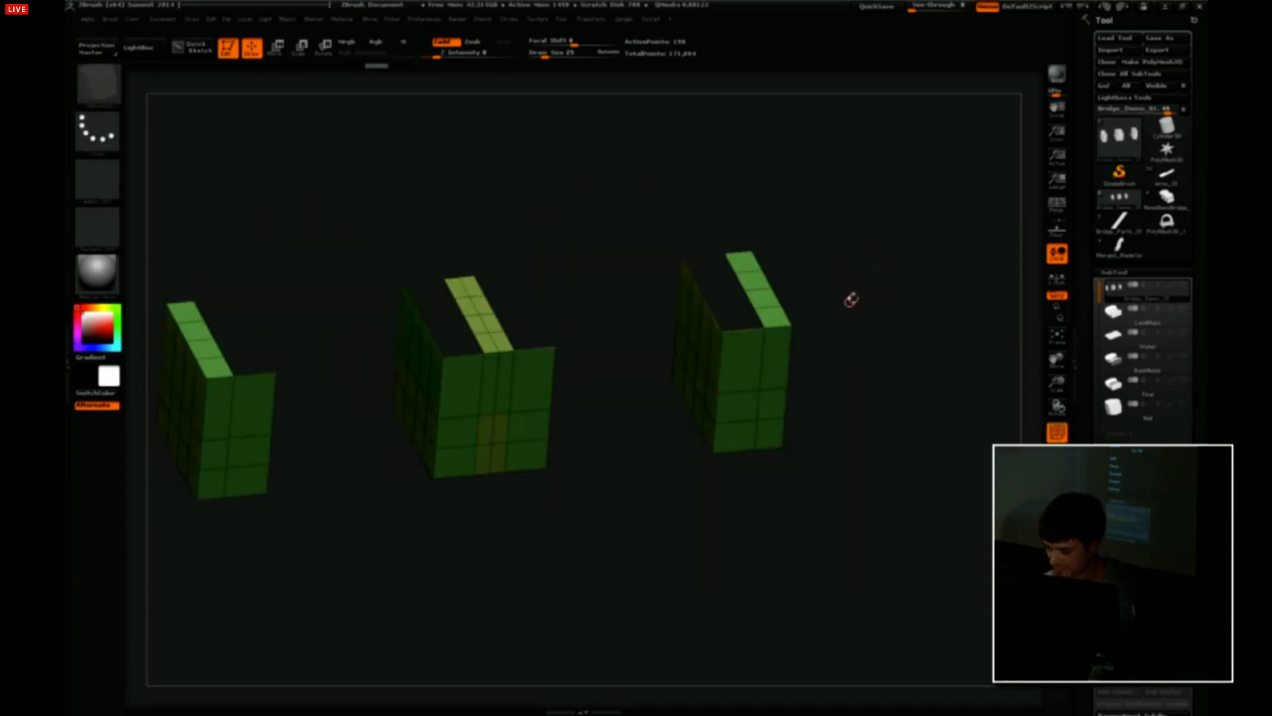
pyautogui.moveTo(833, 251); pyautogui.dragTo(748, 255)
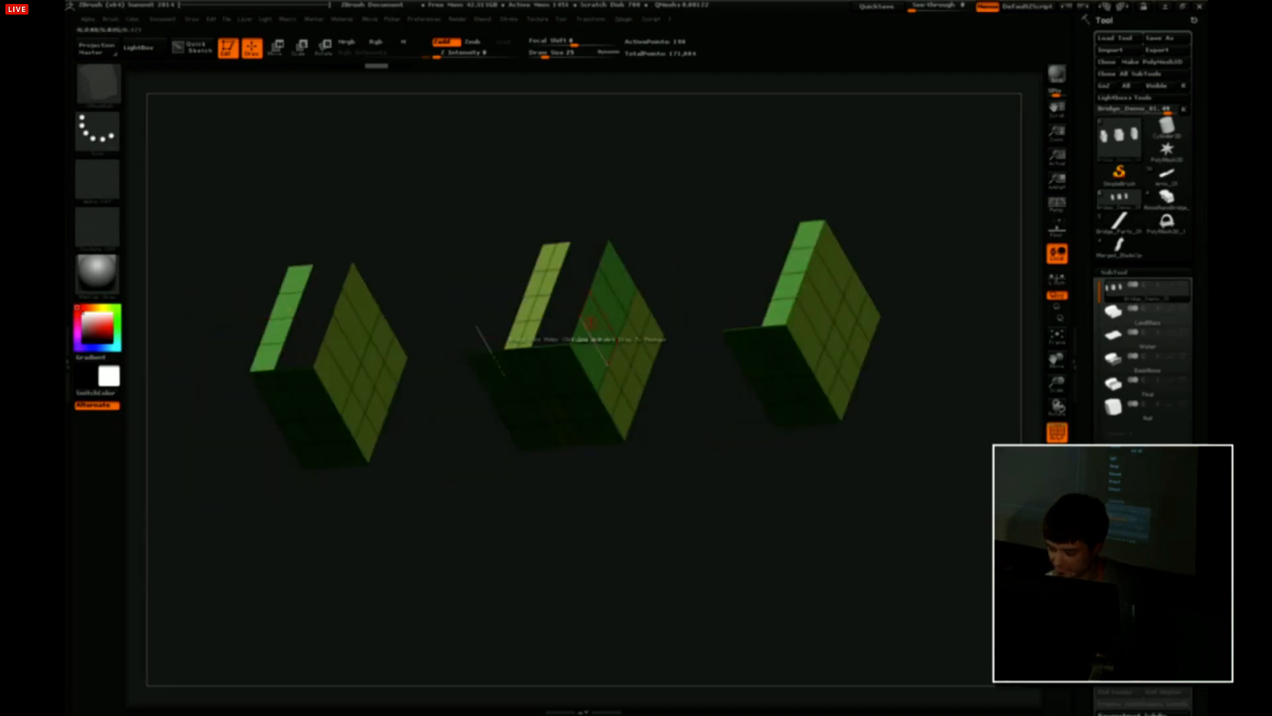
pyautogui.moveTo(583, 339); pyautogui.dragTo(650, 309)
pyautogui.moveTo(920, 292); pyautogui.dragTo(781, 327)
# Set the edge action to Move.
pyautogui.press('space')
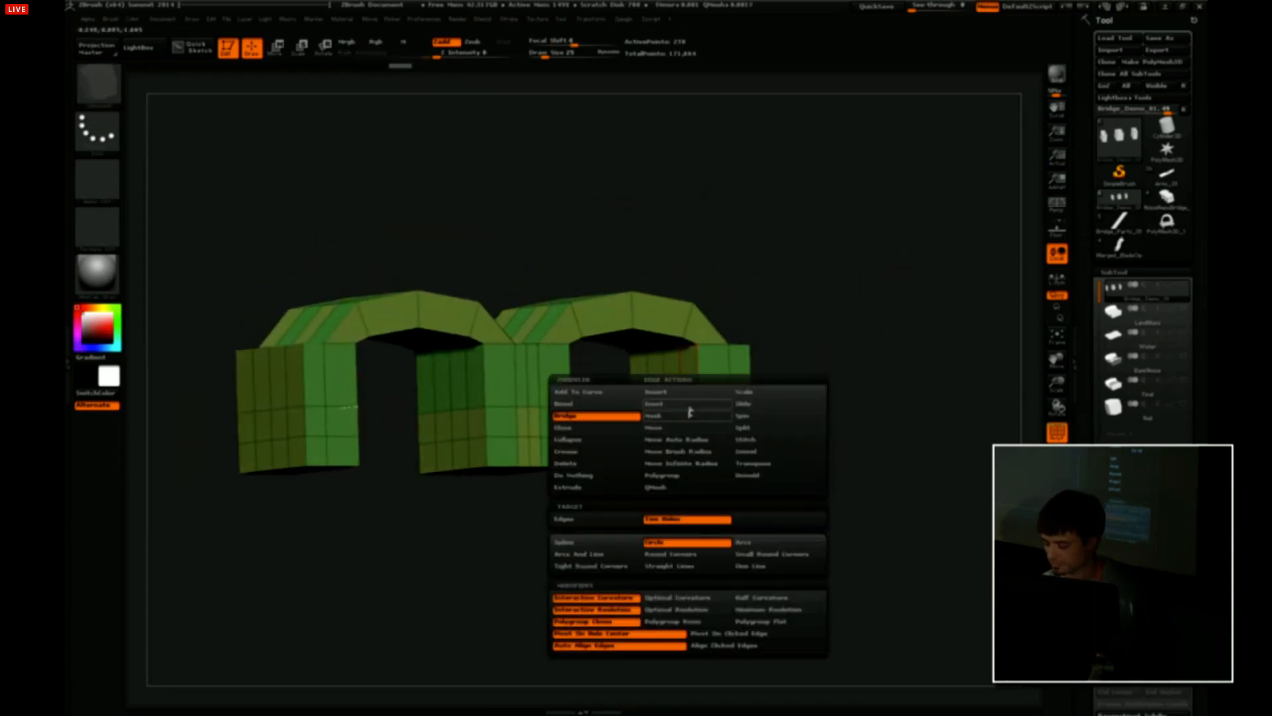
pyautogui.click(655, 427)
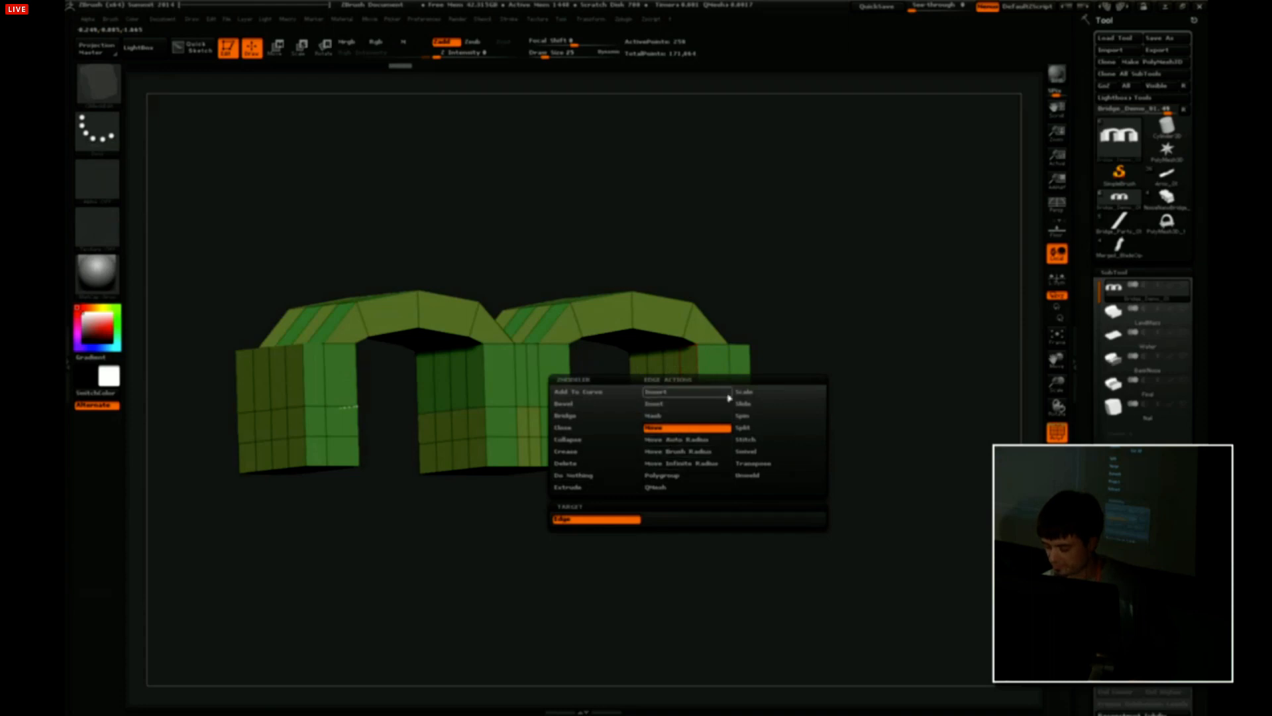
pyautogui.press('space')
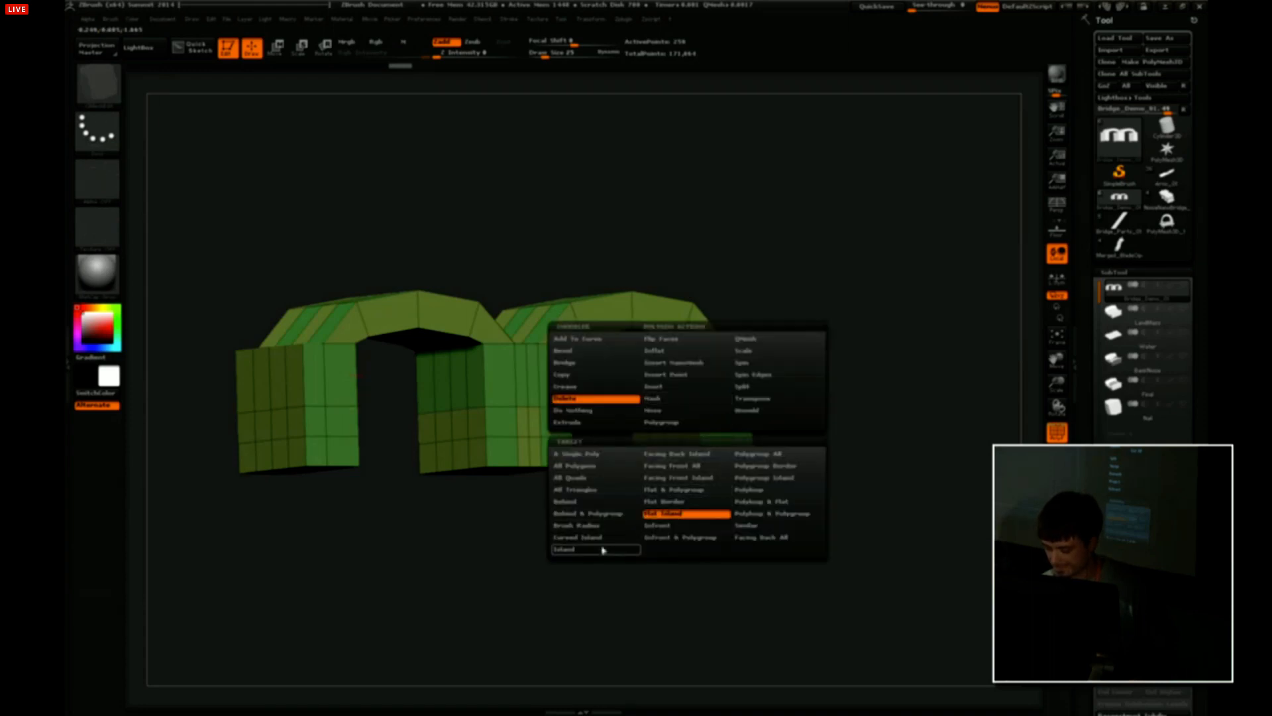
# Undo the deletion of the outer piers' inner faces and shift those faces toward the central pier with Move Flat Island.
pyautogui.moveTo(621, 522); pyautogui.dragTo(772, 332)
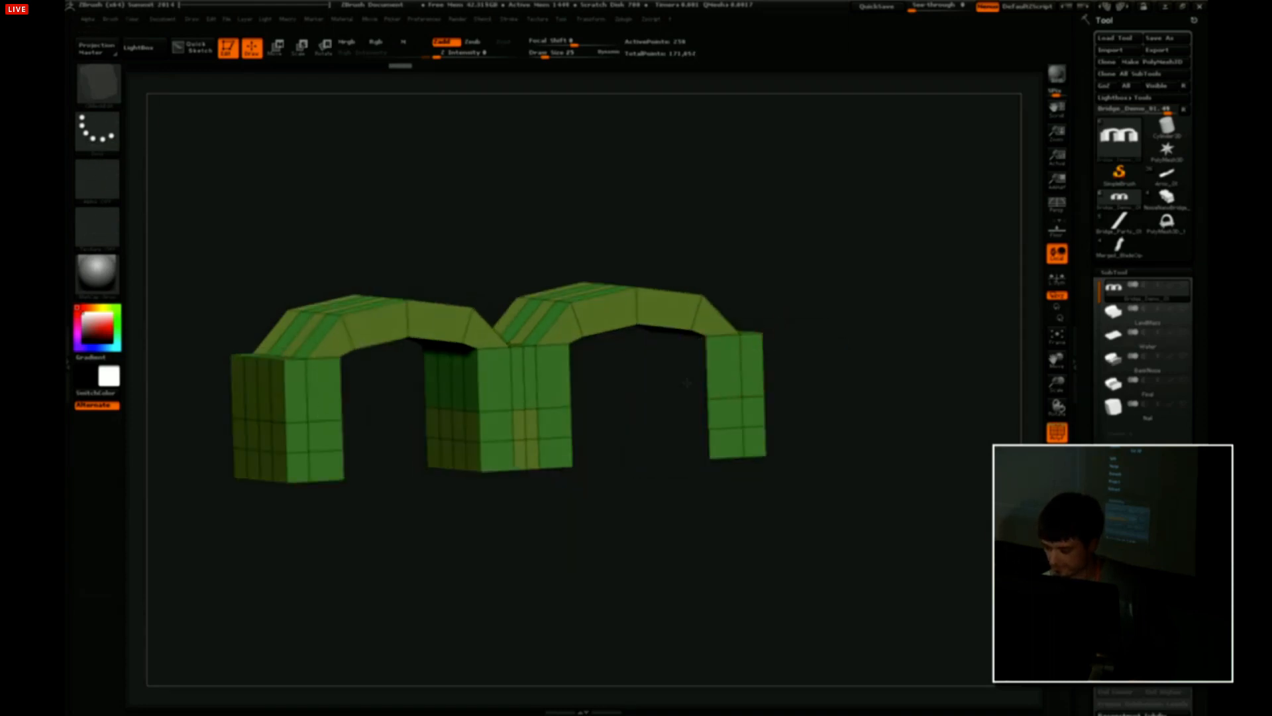
pyautogui.press('space')
pyautogui.click(678, 412)
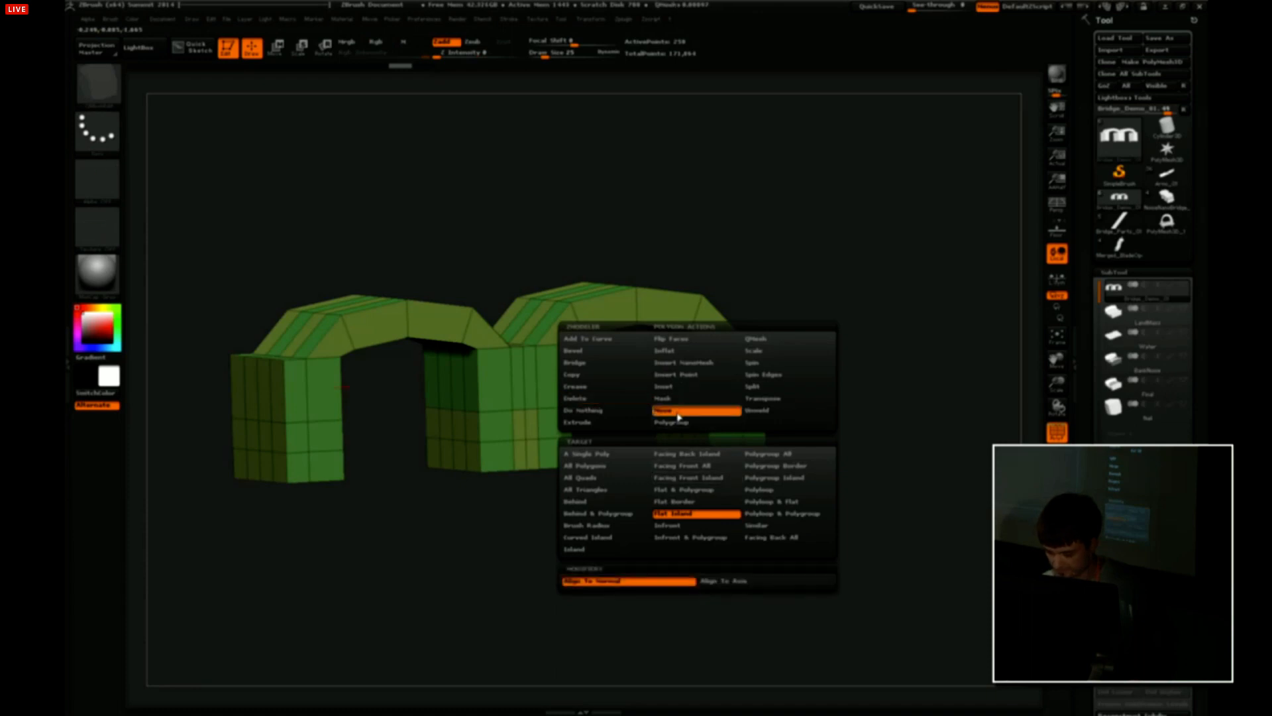
pyautogui.click(677, 526)
pyautogui.hotkey('ctrl', 'z')
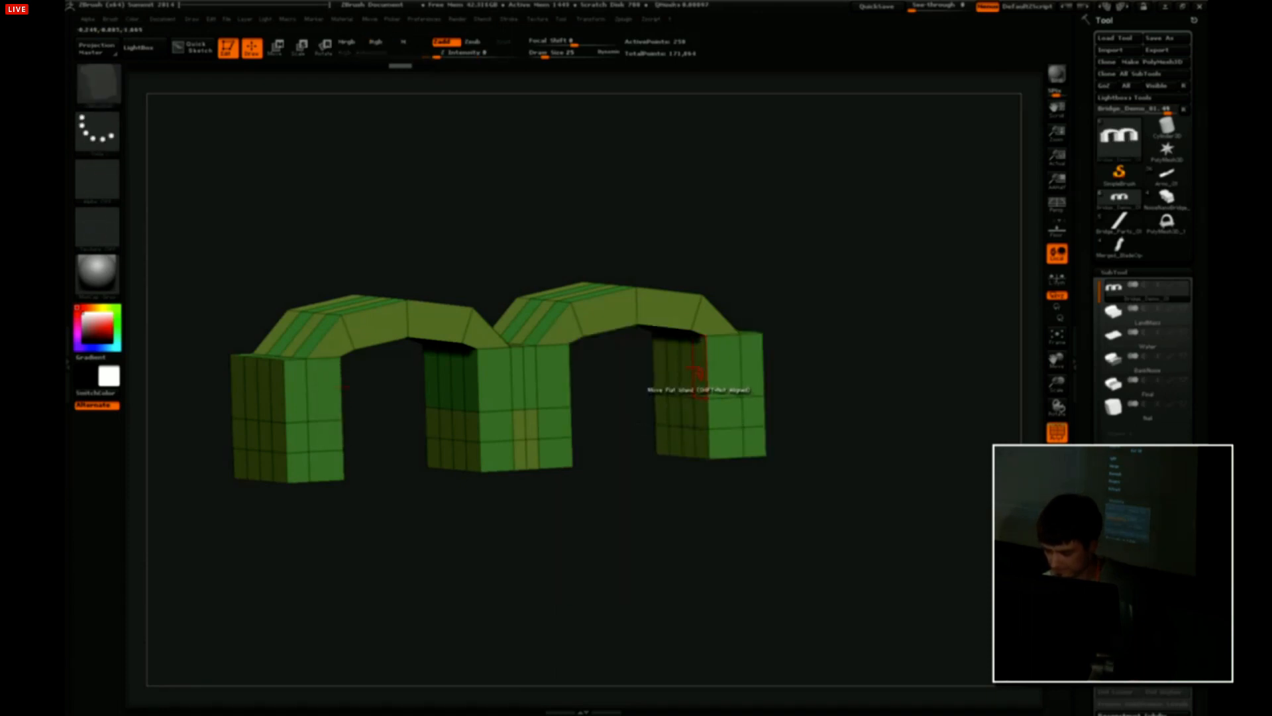
pyautogui.moveTo(677, 410)
pyautogui.mouseDown()
pyautogui.moveTo(653, 411)
pyautogui.moveTo(672, 411)
pyautogui.mouseUp()
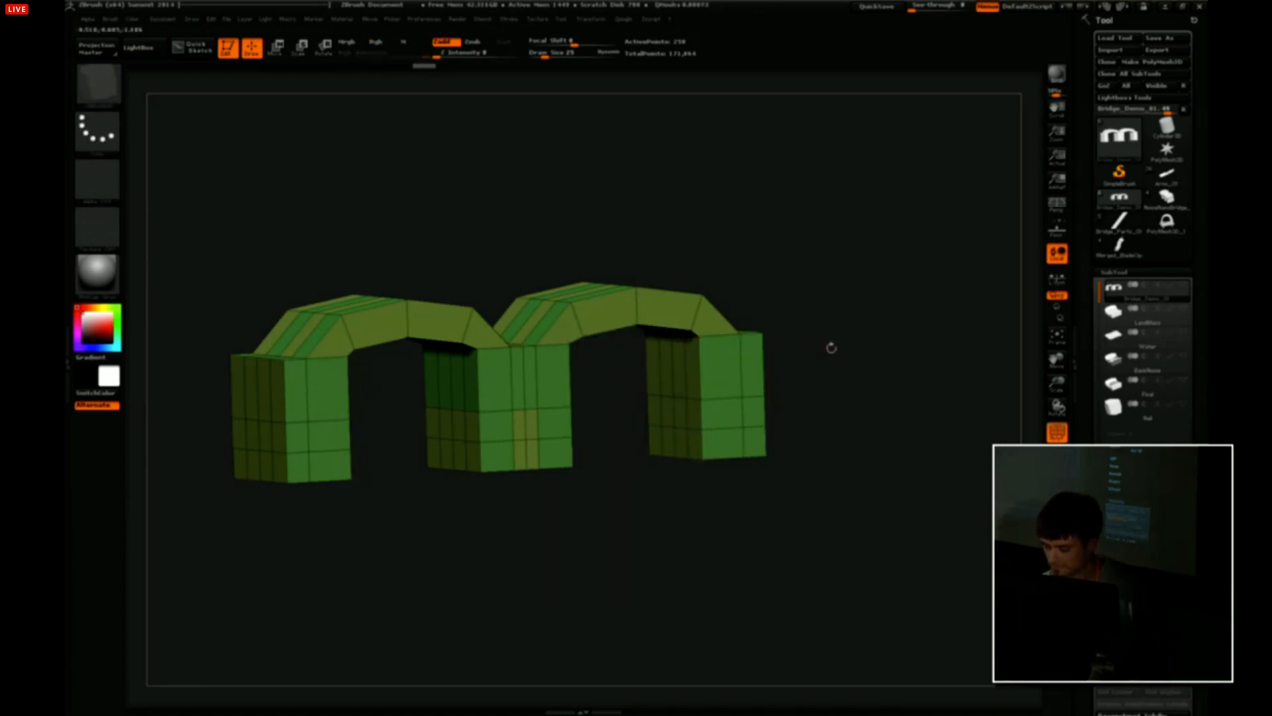
# Fill the valley between the arches above the central pier using QMesh on A Single Poly.
pyautogui.moveTo(831, 347); pyautogui.dragTo(896, 365)
pyautogui.press('space')
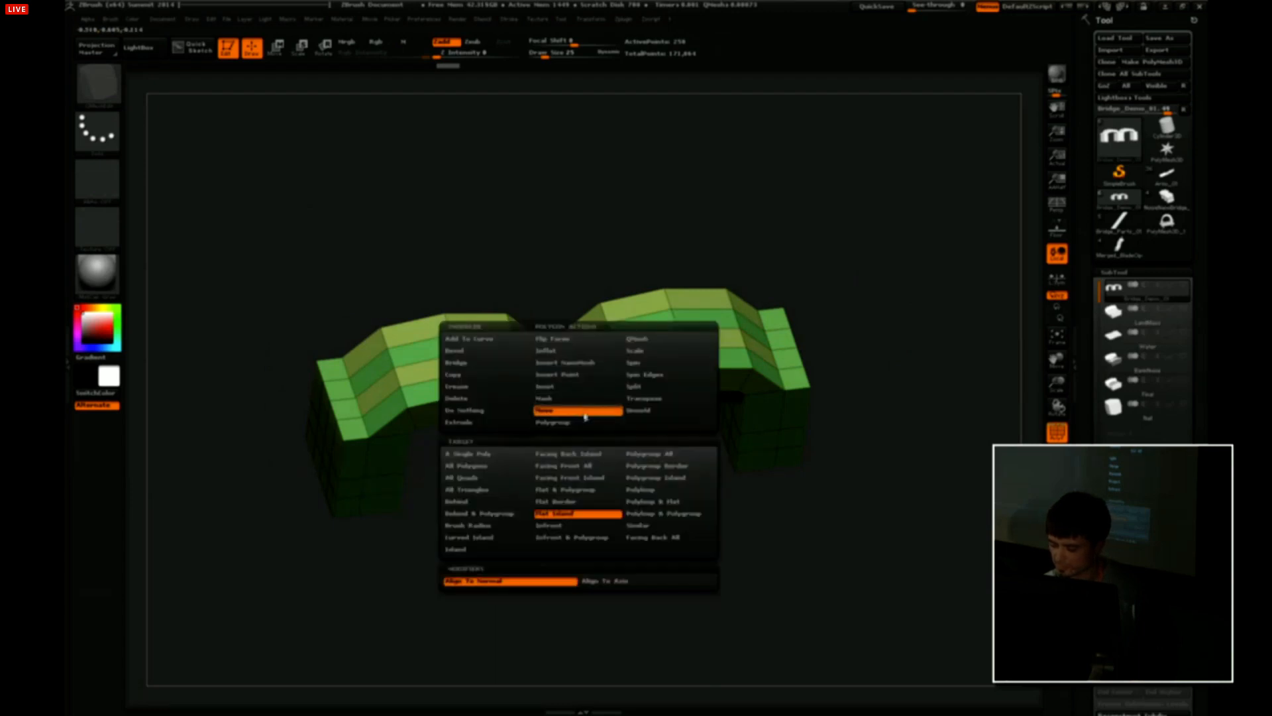
pyautogui.click(637, 340)
pyautogui.click(510, 456)
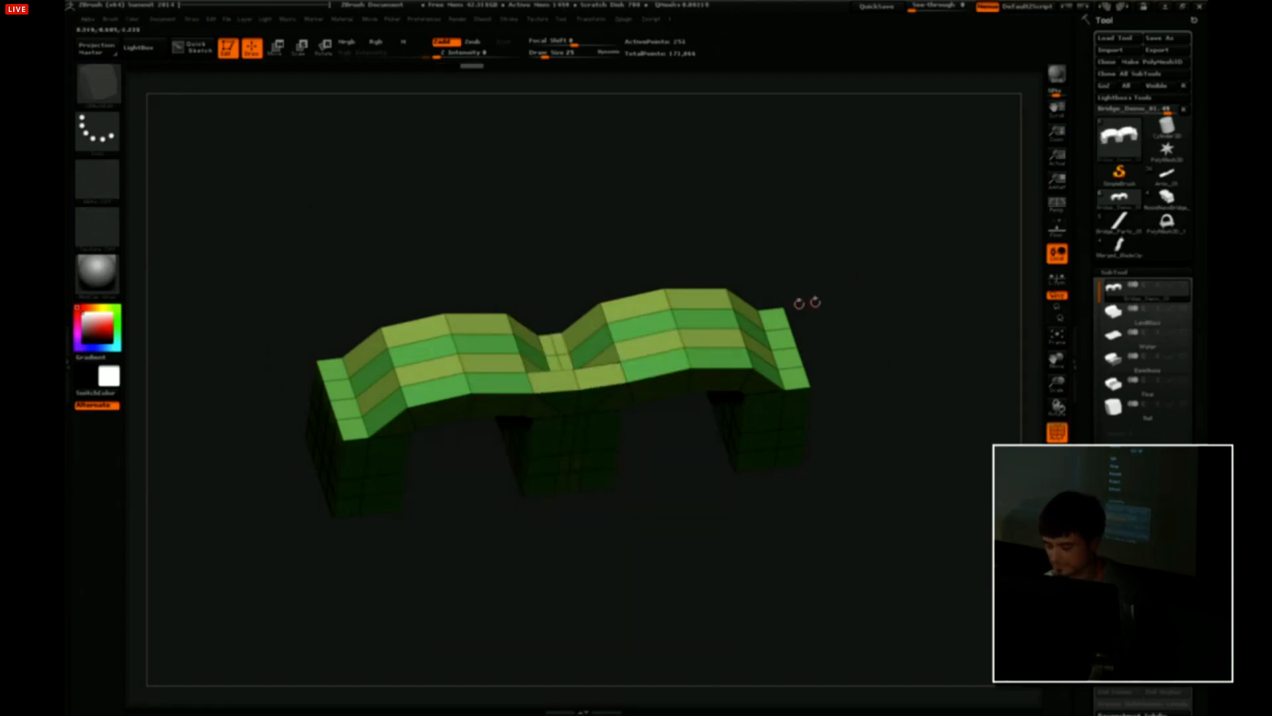
pyautogui.moveTo(807, 303); pyautogui.dragTo(594, 325)
pyautogui.moveTo(583, 398); pyautogui.dragTo(524, 359)
pyautogui.moveTo(785, 329); pyautogui.dragTo(811, 283)
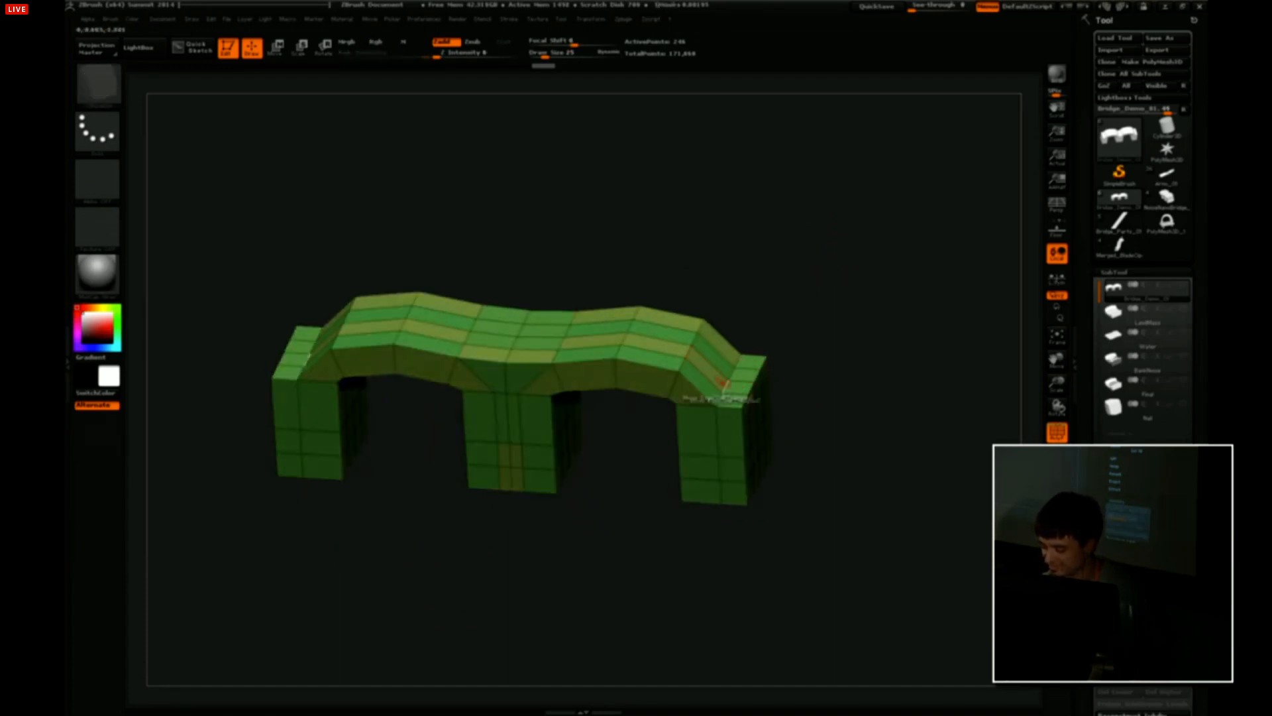
# Enable extended snap for QMesh and build up the outer pier tops to meet the arches.
pyautogui.moveTo(715, 383); pyautogui.dragTo(692, 399, button='right')
pyautogui.press('space')
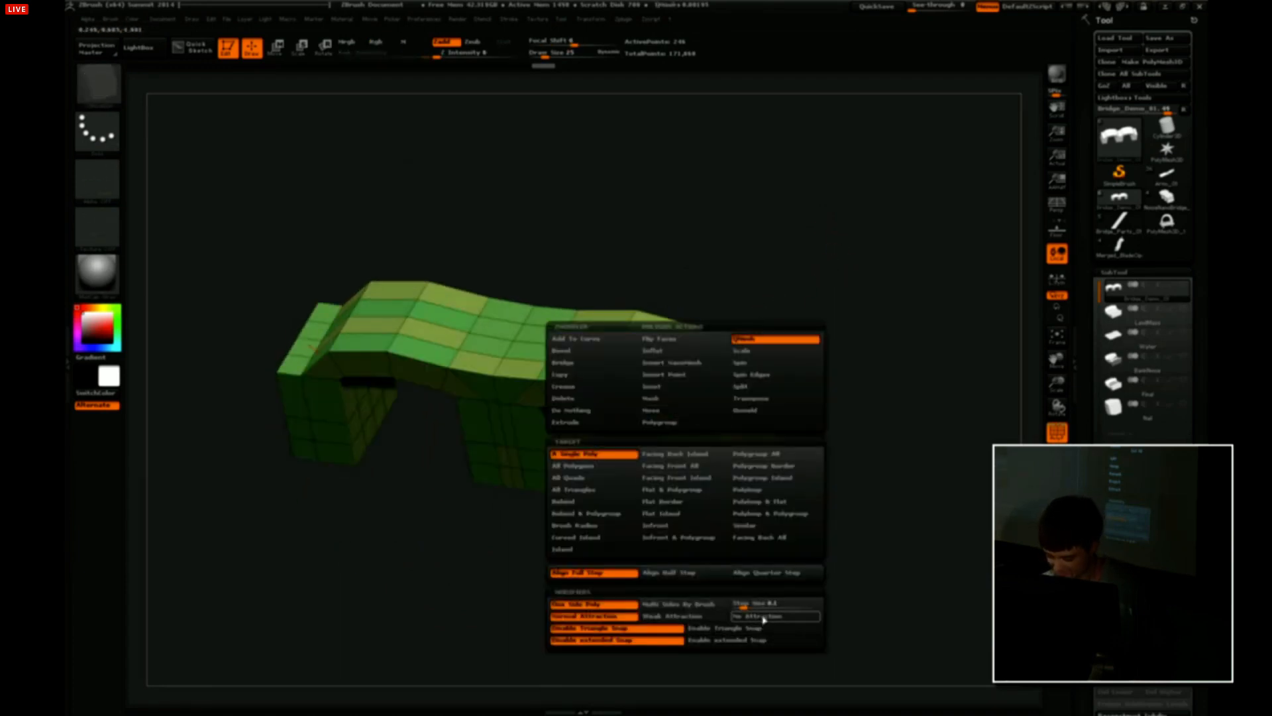
pyautogui.click(747, 642)
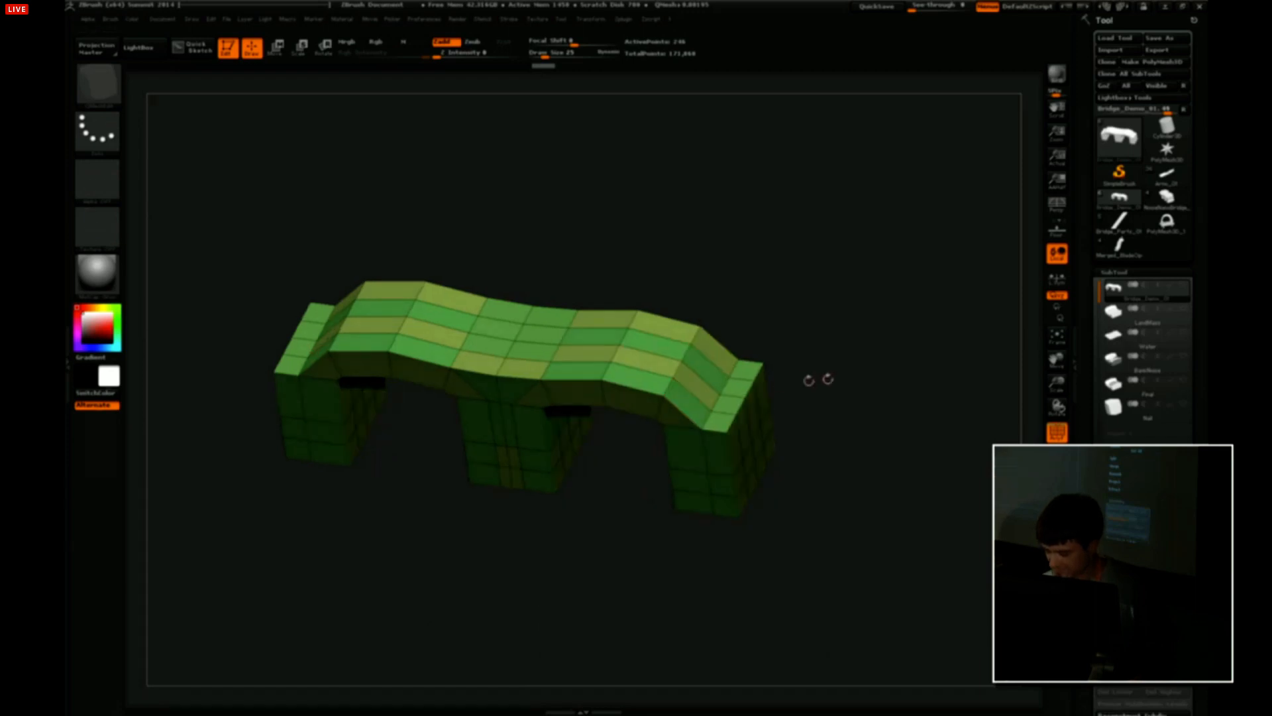
pyautogui.press('space')
pyautogui.moveTo(686, 401)
pyautogui.keyDown('alt'); pyautogui.mouseDown()
pyautogui.moveTo(720, 351)
pyautogui.moveTo(835, 354)
pyautogui.moveTo(862, 308)
pyautogui.moveTo(840, 372)
pyautogui.moveTo(838, 344)
pyautogui.mouseUp(); pyautogui.keyUp('alt')
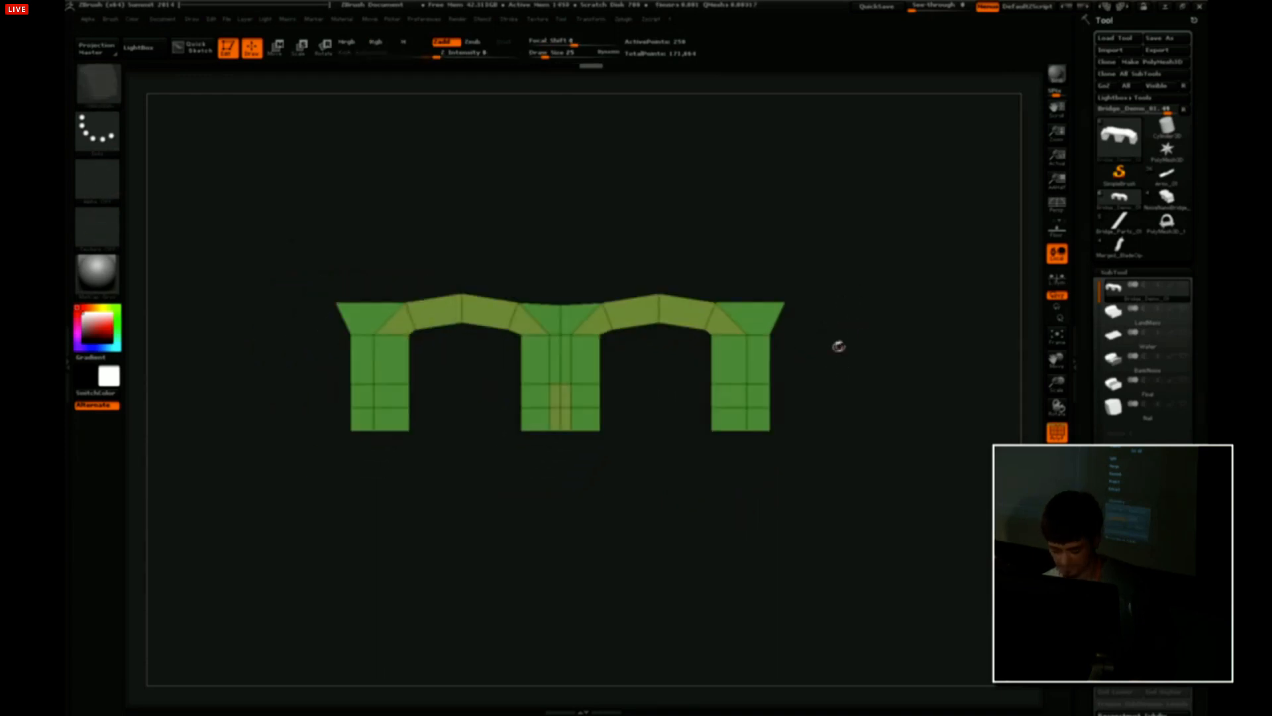
# Clip the flared bridge ends flush with the outer piers and flatten the top of the deck with curve clips.
pyautogui.press('b')
pyautogui.press('z')
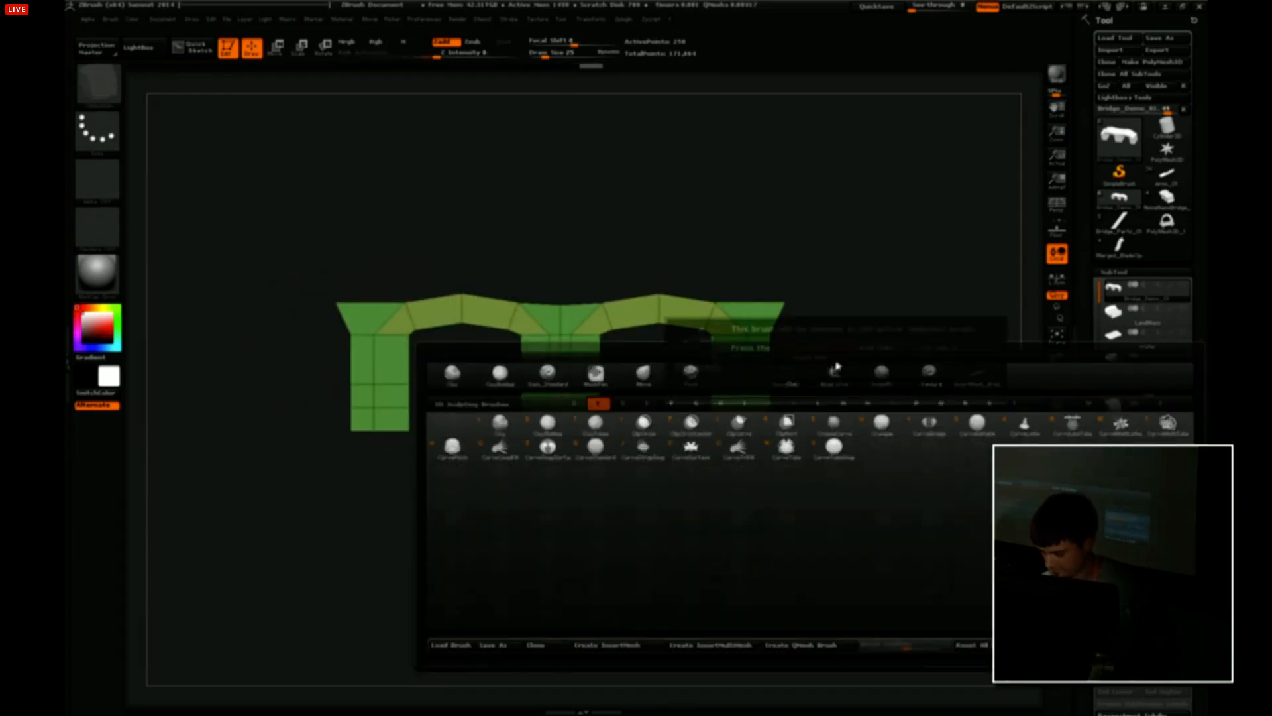
pyautogui.press('m')
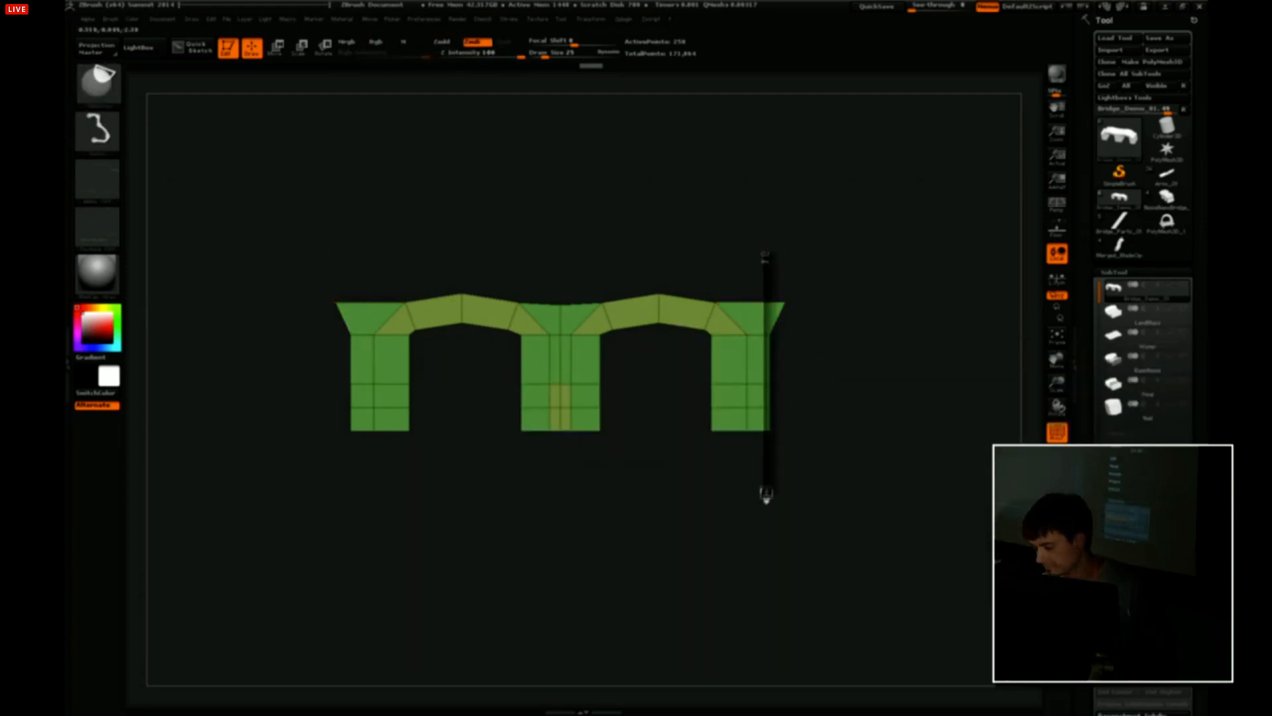
pyautogui.keyDown('ctrl'); pyautogui.keyDown('shift'); pyautogui.moveTo(766, 495); pyautogui.dragTo(803, 470); pyautogui.keyUp('shift'); pyautogui.keyUp('ctrl')
pyautogui.keyDown('alt'); pyautogui.moveTo(789, 350); pyautogui.dragTo(829, 369); pyautogui.keyUp('alt')
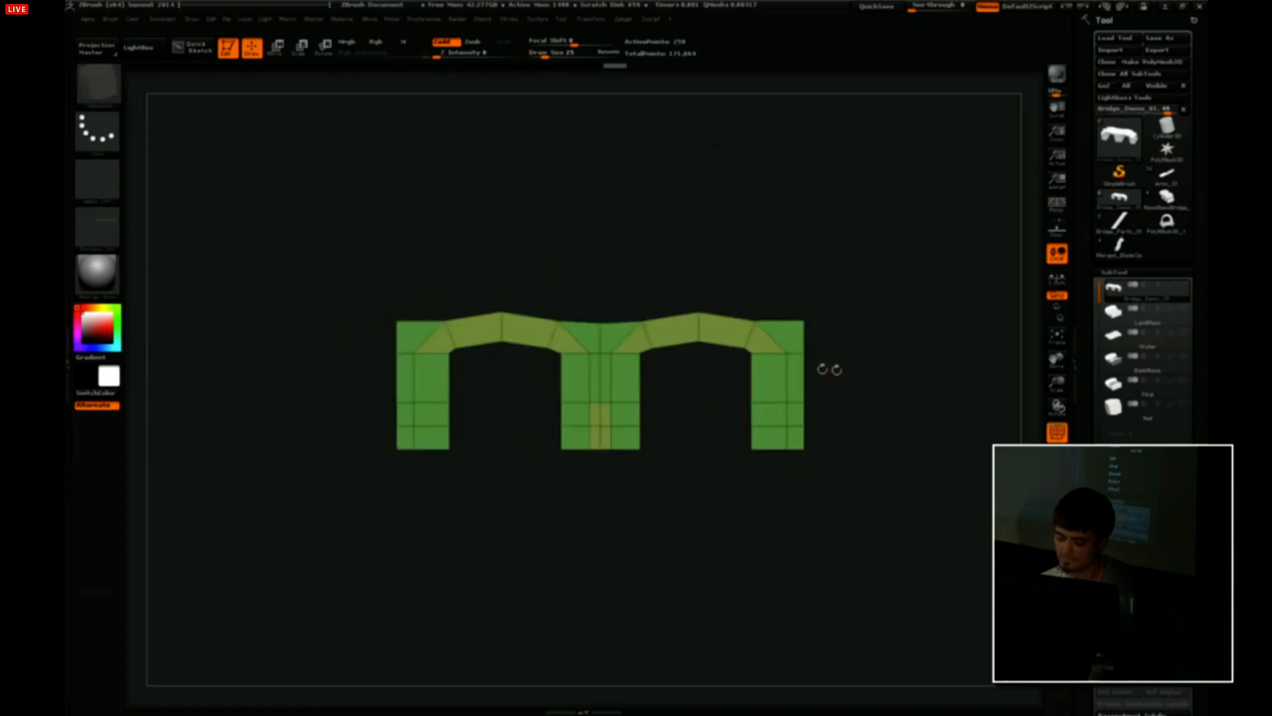
pyautogui.moveTo(325, 293)
pyautogui.keyDown('ctrl'); pyautogui.keyDown('shift'); pyautogui.mouseDown()
pyautogui.moveTo(824, 292)
pyautogui.moveTo(838, 327)
pyautogui.mouseUp(); pyautogui.keyUp('shift'); pyautogui.keyUp('ctrl')
# Set the polygon action to Move with the Flat Island target and raise the top surface of the deck slightly.
pyautogui.moveTo(917, 300); pyautogui.dragTo(920, 322)
pyautogui.press('space')
pyautogui.click(764, 400)
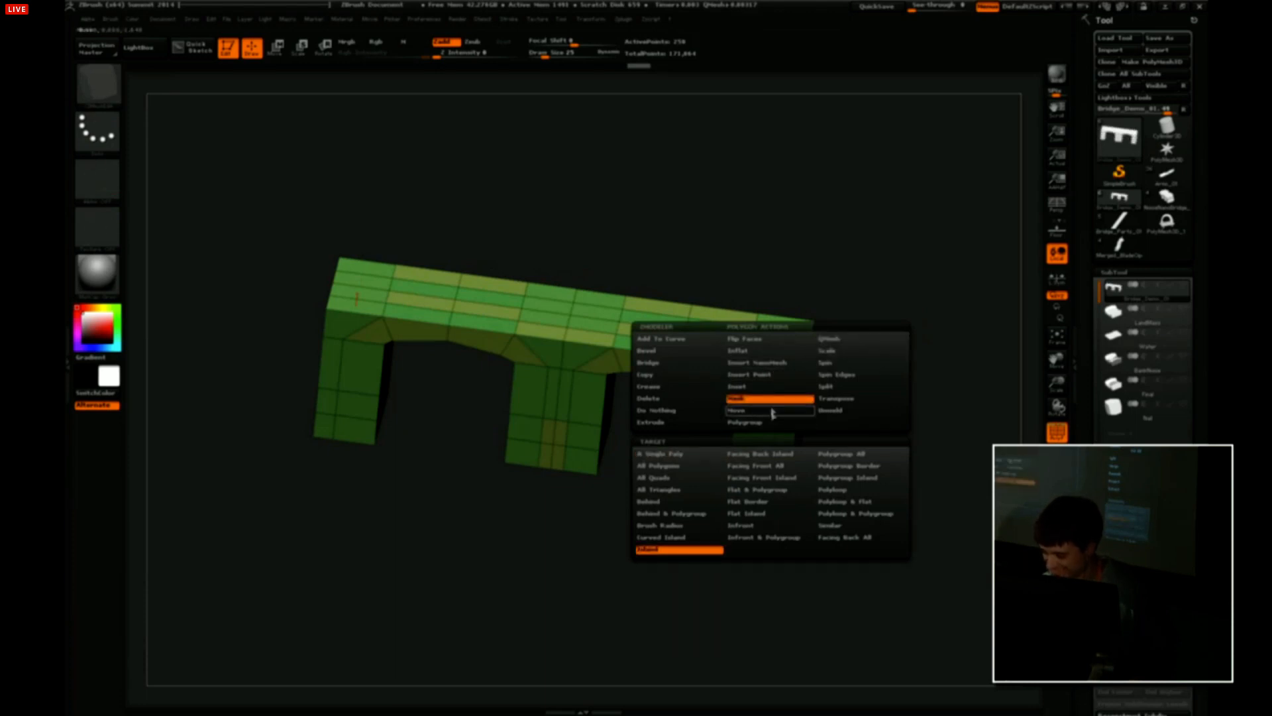
pyautogui.click(768, 411)
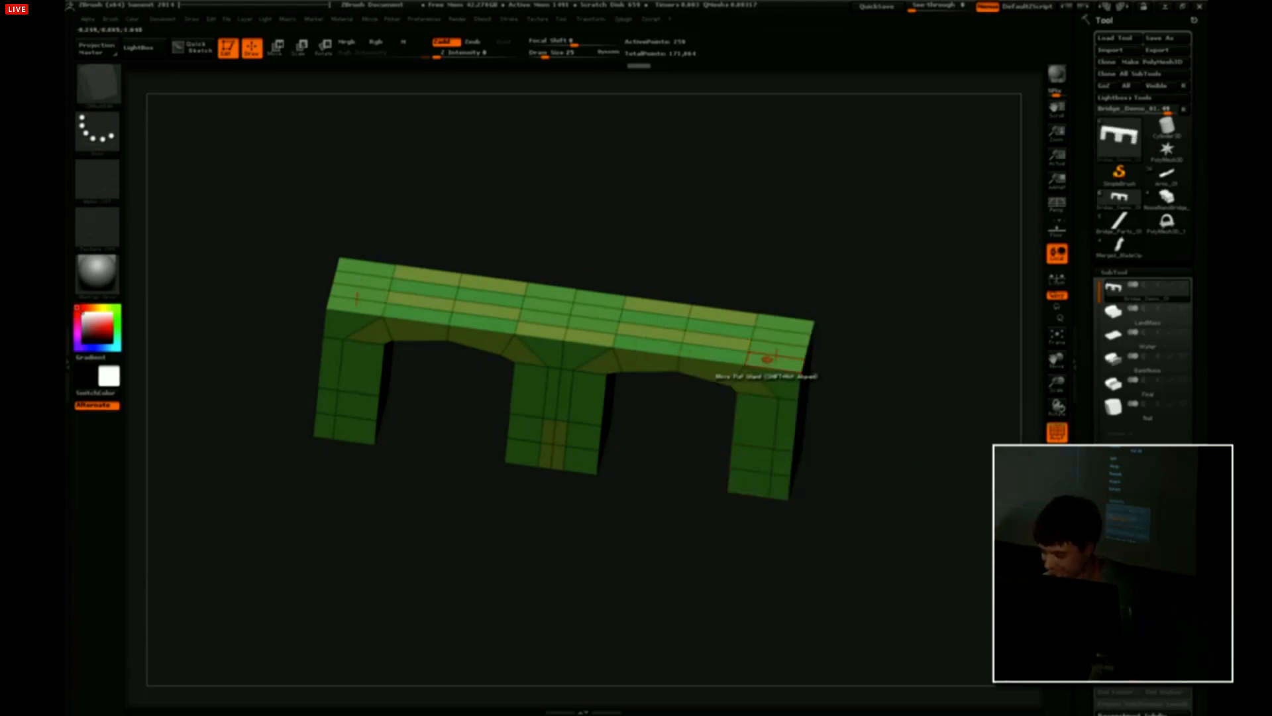
pyautogui.moveTo(771, 359); pyautogui.dragTo(771, 350)
# Extend both deck ends outward past the outer piers and turn on perspective.
pyautogui.moveTo(841, 331)
pyautogui.keyDown('alt'); pyautogui.mouseDown()
pyautogui.moveTo(861, 296)
pyautogui.moveTo(822, 292)
pyautogui.moveTo(836, 358)
pyautogui.mouseUp(); pyautogui.keyUp('alt')
pyautogui.press('space')
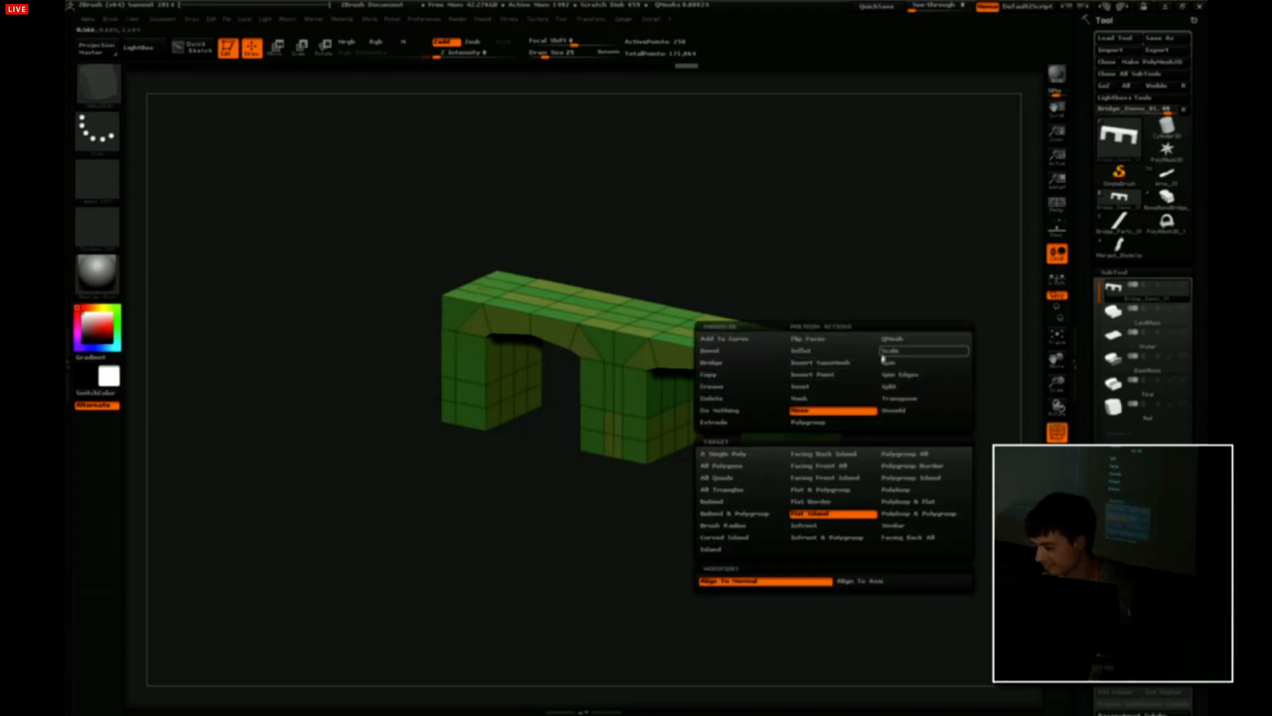
pyautogui.keyDown('alt'); pyautogui.moveTo(900, 318); pyautogui.dragTo(874, 324); pyautogui.keyUp('alt')
pyautogui.moveTo(788, 368); pyautogui.dragTo(886, 343)
pyautogui.press('p')
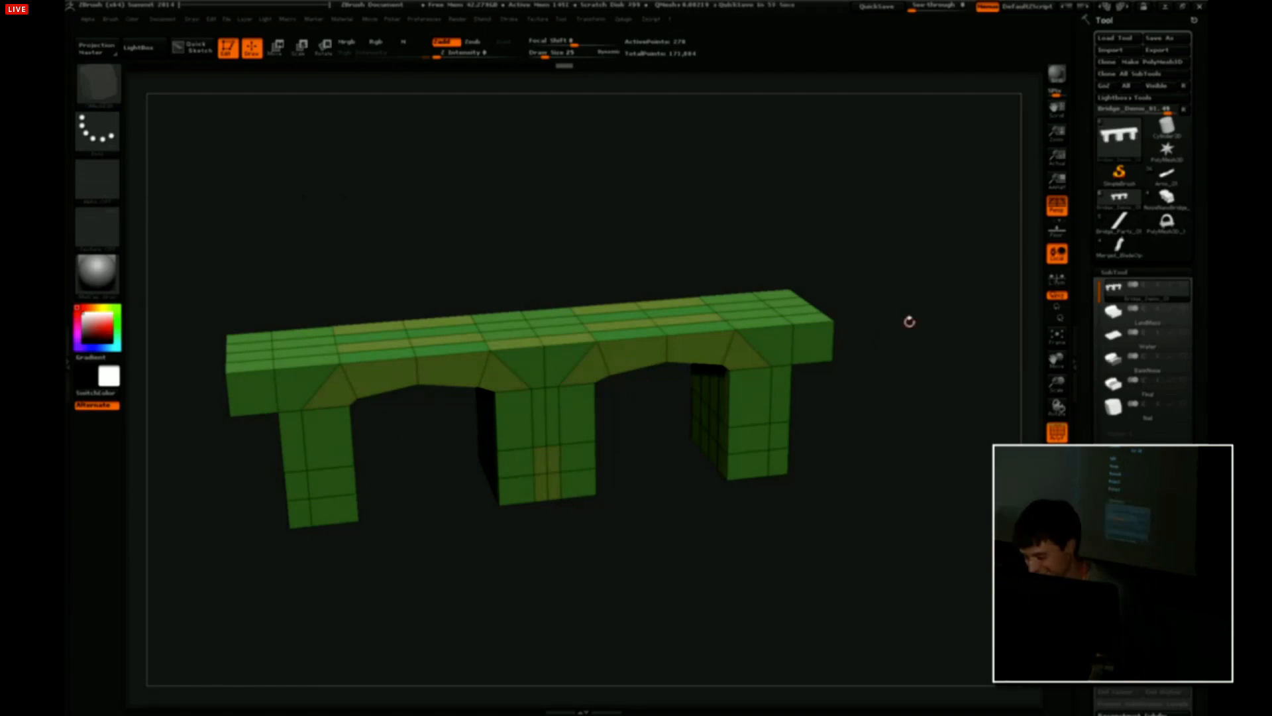
# Merge the entire bridge mesh into a single polygroup.
pyautogui.moveTo(908, 321)
pyautogui.mouseDown()
pyautogui.moveTo(885, 318)
pyautogui.moveTo(918, 321)
pyautogui.moveTo(897, 345)
pyautogui.moveTo(831, 371)
pyautogui.moveTo(869, 342)
pyautogui.moveTo(881, 310)
pyautogui.mouseUp()
pyautogui.hotkey('ctrl', 'w')
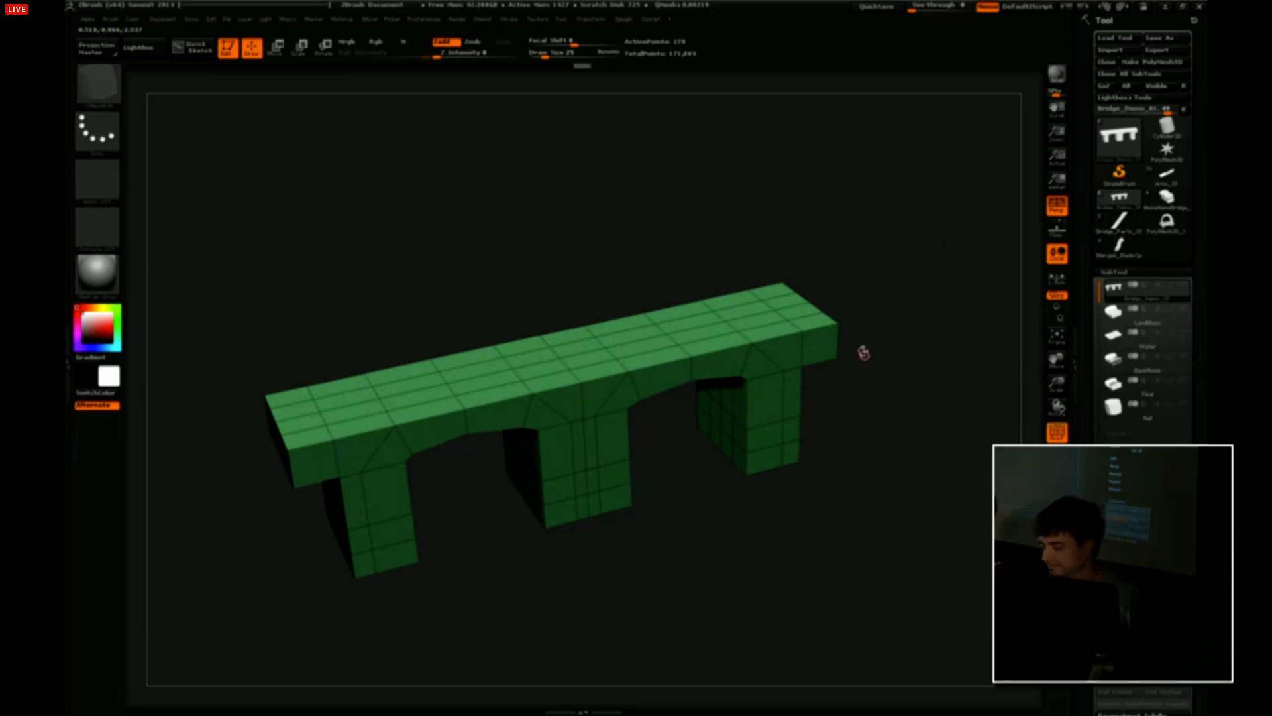
pyautogui.moveTo(863, 353); pyautogui.dragTo(889, 346)
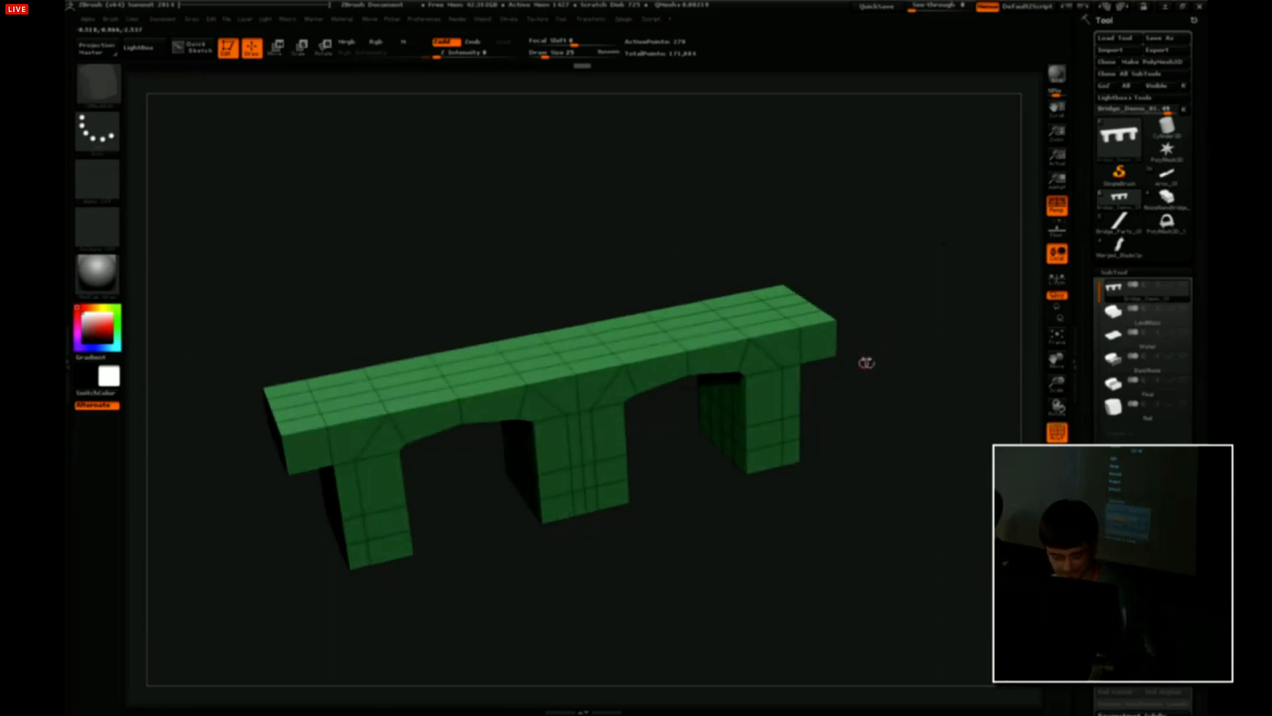
# Set the polygon action to Polygroup with the Flat Island target and give the bridge's front face its own polygroup.
pyautogui.press('space')
pyautogui.click(768, 422)
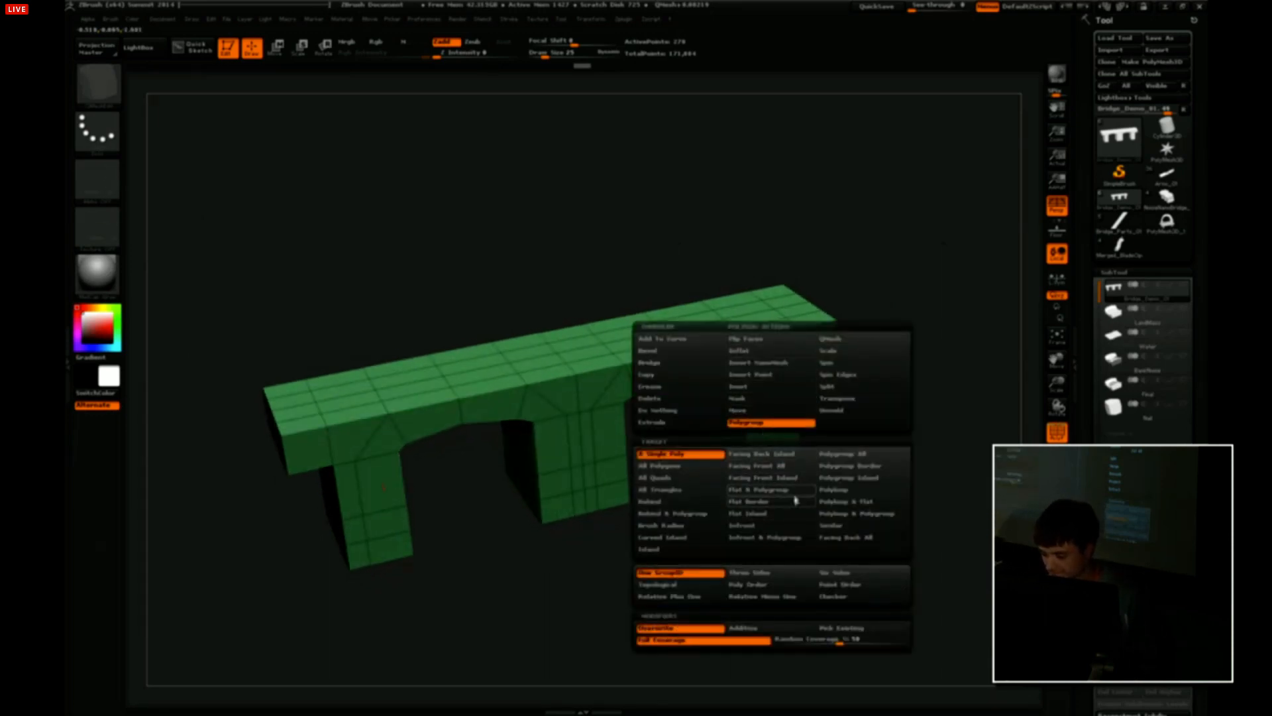
pyautogui.click(774, 513)
pyautogui.click(788, 398)
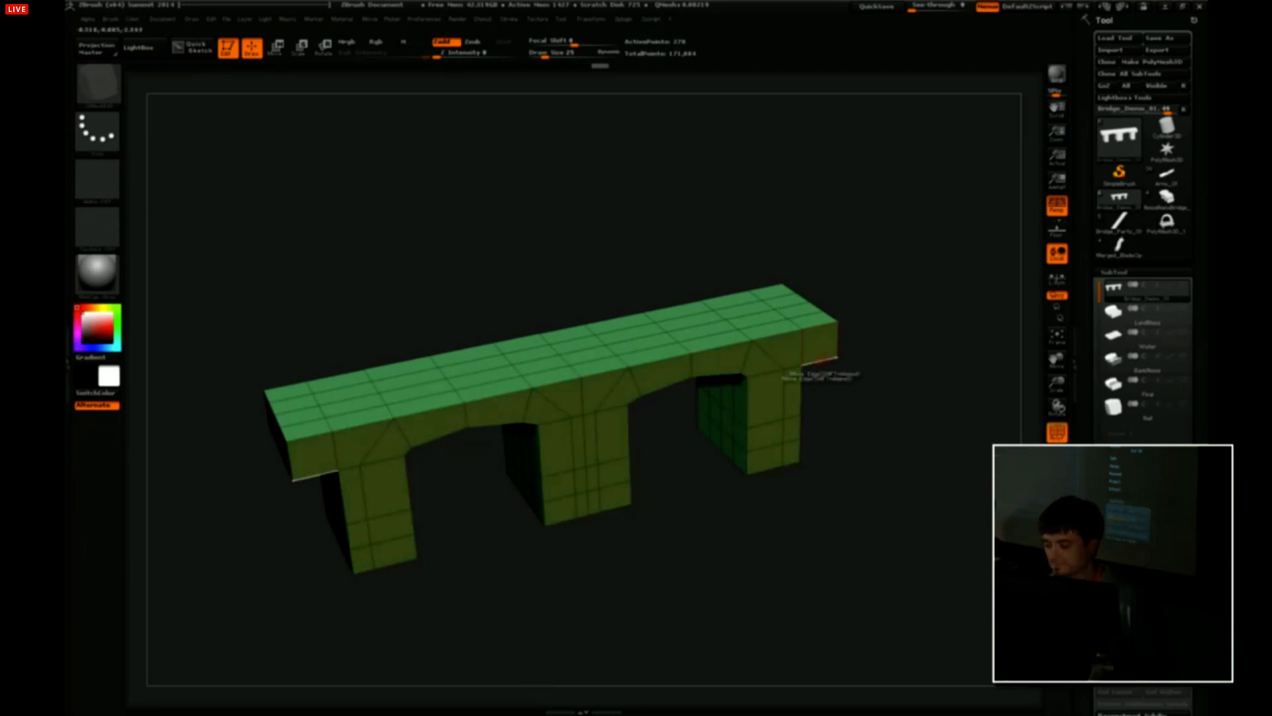
pyautogui.moveTo(835, 371)
pyautogui.mouseDown()
pyautogui.moveTo(894, 342)
pyautogui.moveTo(835, 364)
pyautogui.mouseUp()
pyautogui.click(806, 369)
pyautogui.moveTo(914, 361); pyautogui.dragTo(768, 404)
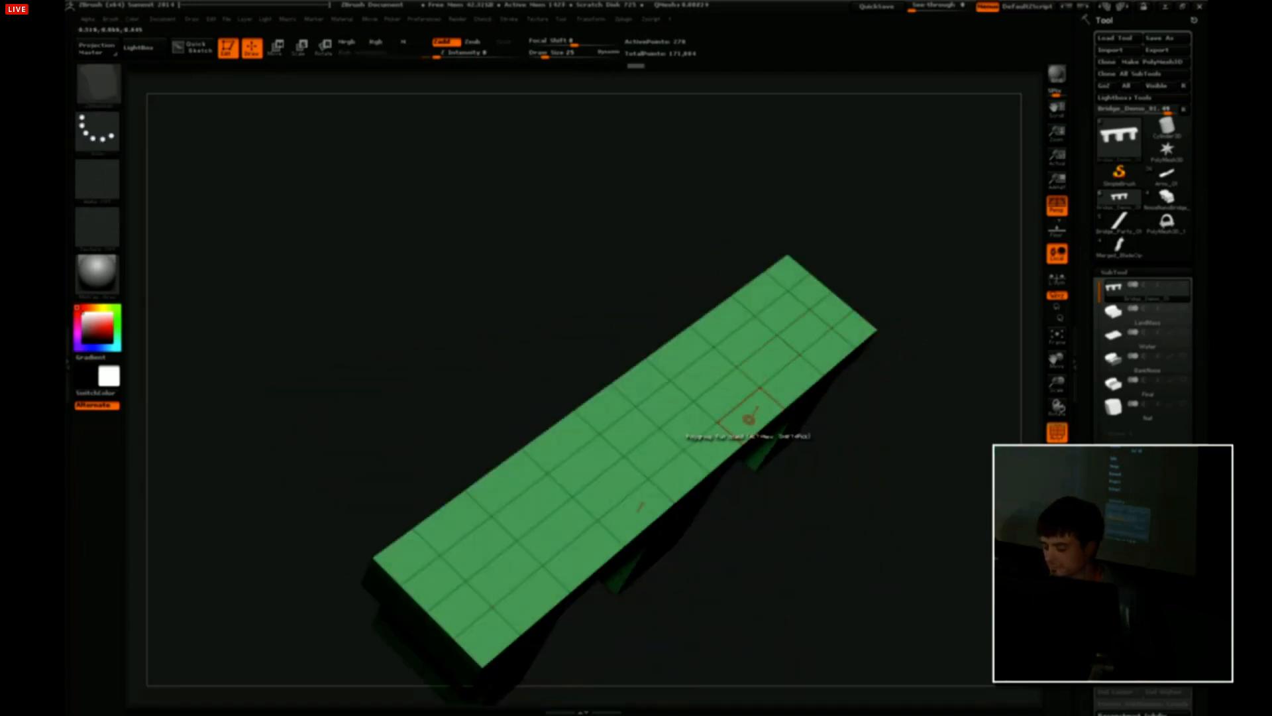
# Give the deck's top surface its own polygroup, and group the outer pier sides with the underside of the overhanging deck ends.
pyautogui.click(753, 414)
pyautogui.moveTo(861, 401); pyautogui.dragTo(916, 293)
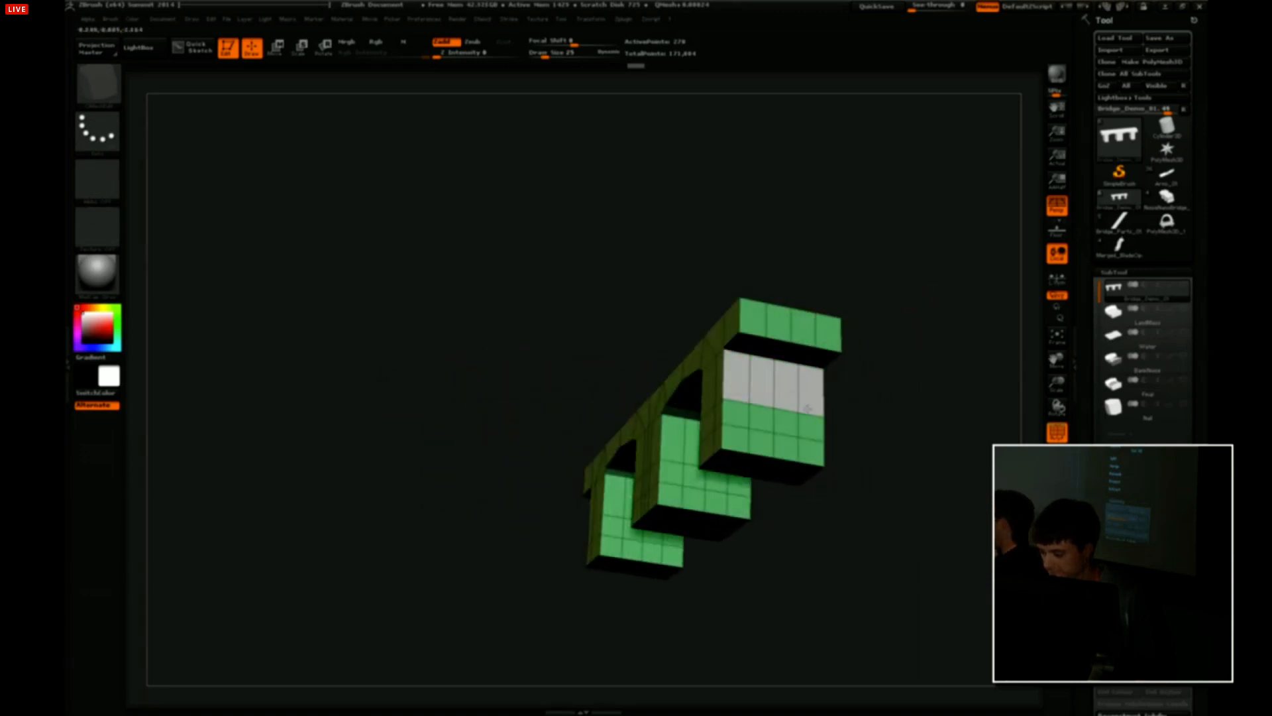
pyautogui.moveTo(883, 381); pyautogui.dragTo(901, 313)
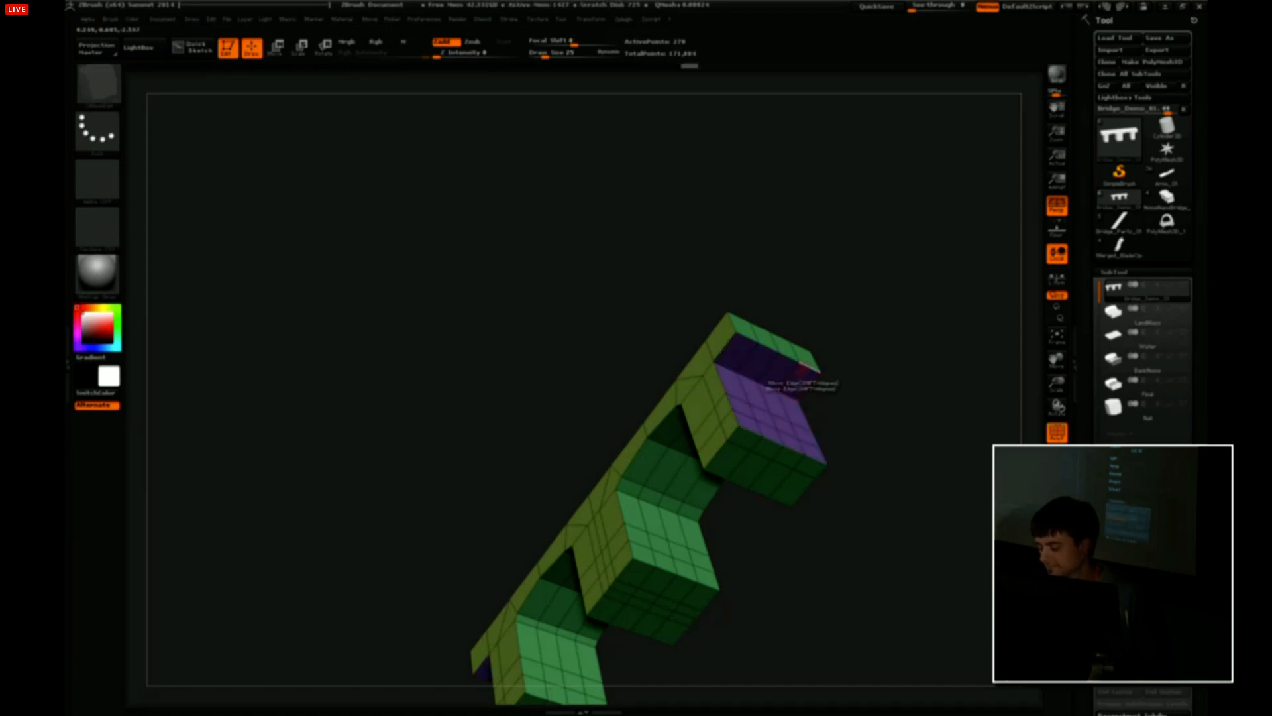
pyautogui.moveTo(803, 366); pyautogui.dragTo(911, 239)
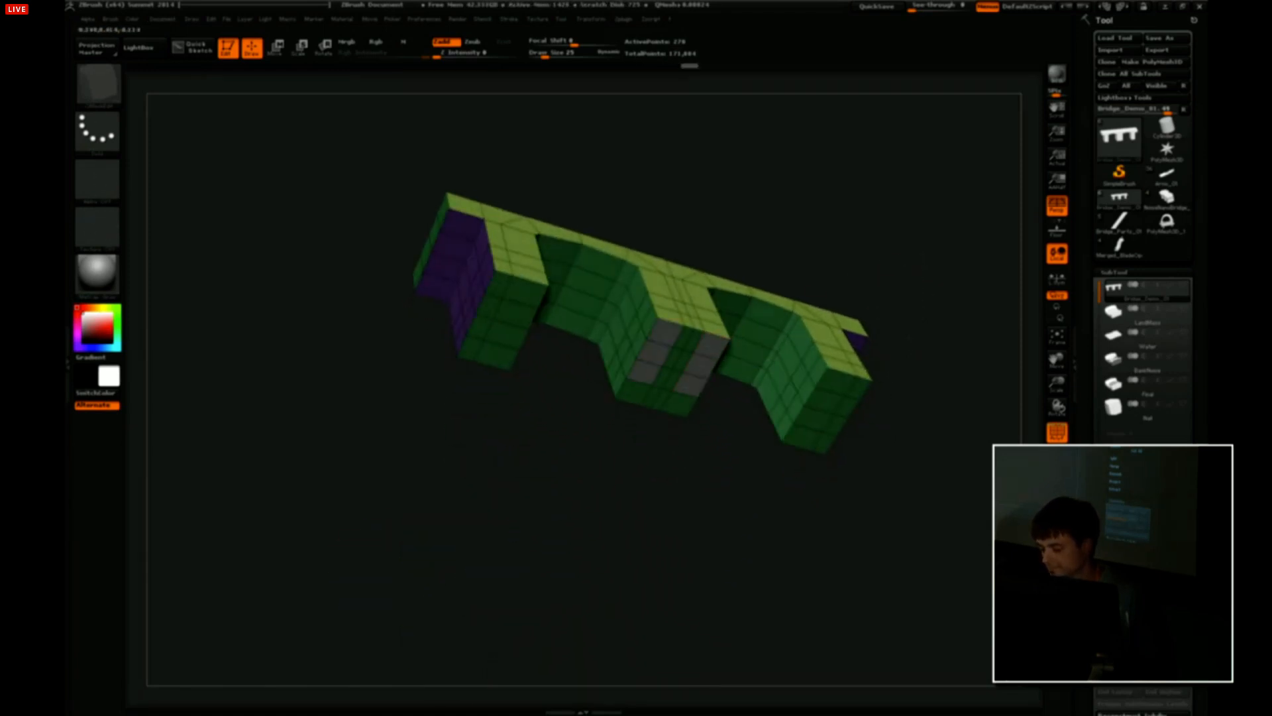
# Assign the bottom faces of the three piers to one polygroup and turn off Solo mode to show the surrounding terrain.
pyautogui.keyDown('alt'); pyautogui.click(834, 377); pyautogui.keyUp('alt')
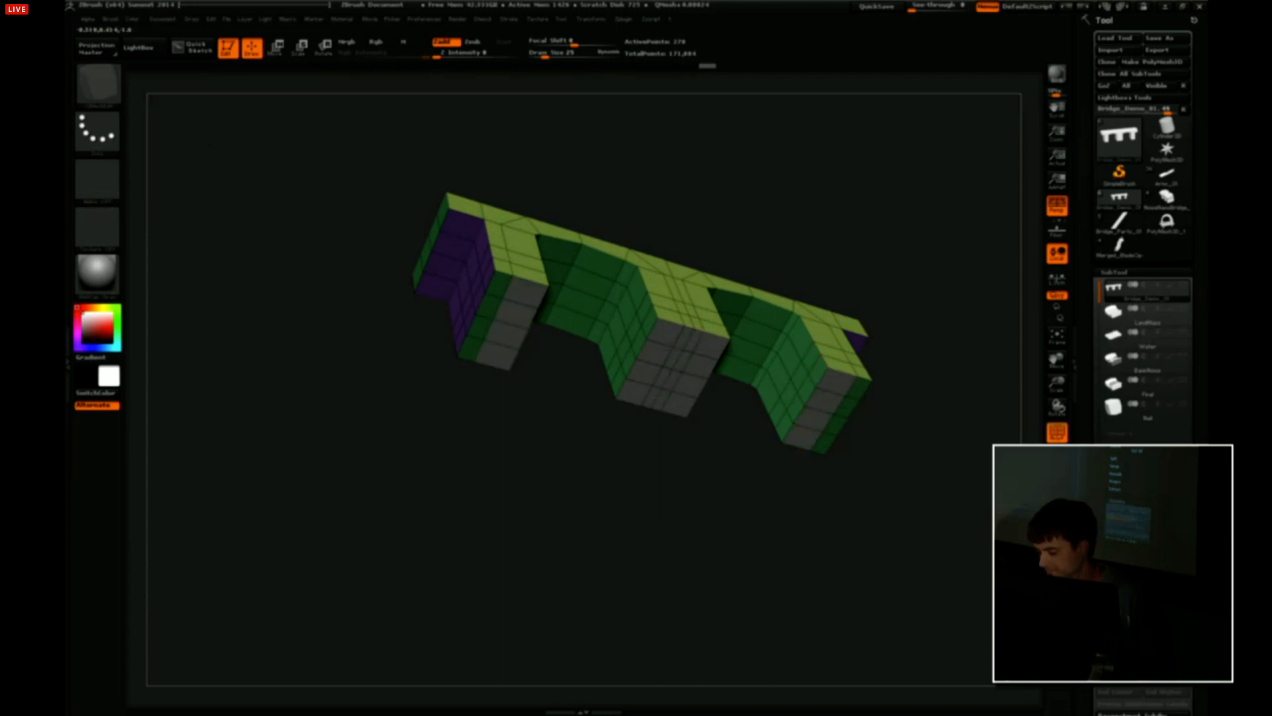
pyautogui.click(839, 385)
pyautogui.press('alt')
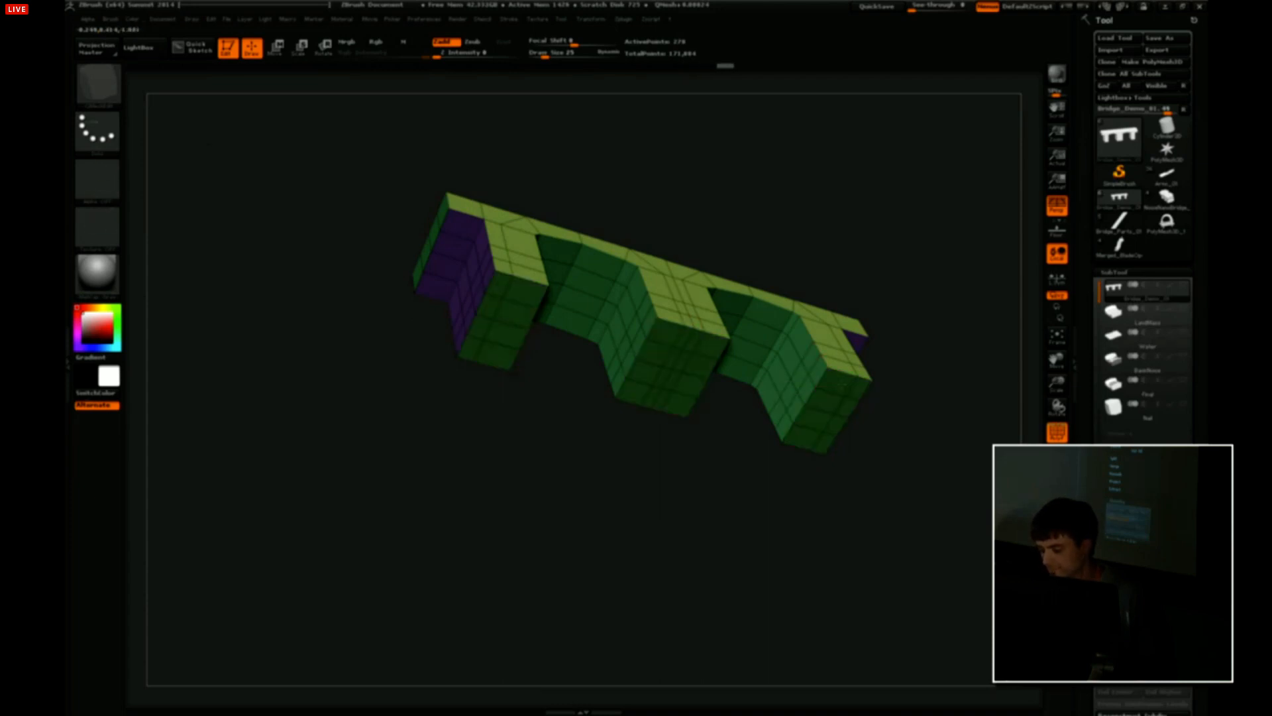
pyautogui.press('alt')
pyautogui.moveTo(906, 303); pyautogui.dragTo(934, 346)
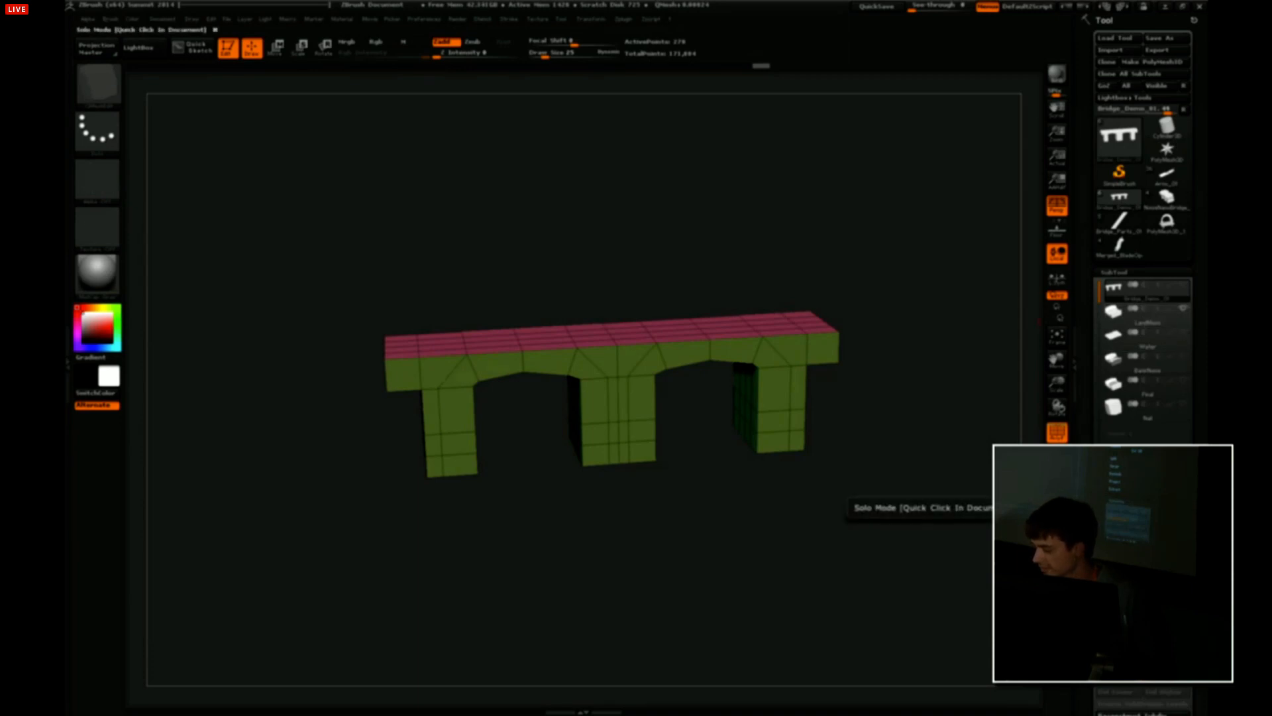
pyautogui.click(1056, 504)
pyautogui.keyDown('alt'); pyautogui.moveTo(962, 399); pyautogui.dragTo(867, 270); pyautogui.keyUp('alt')
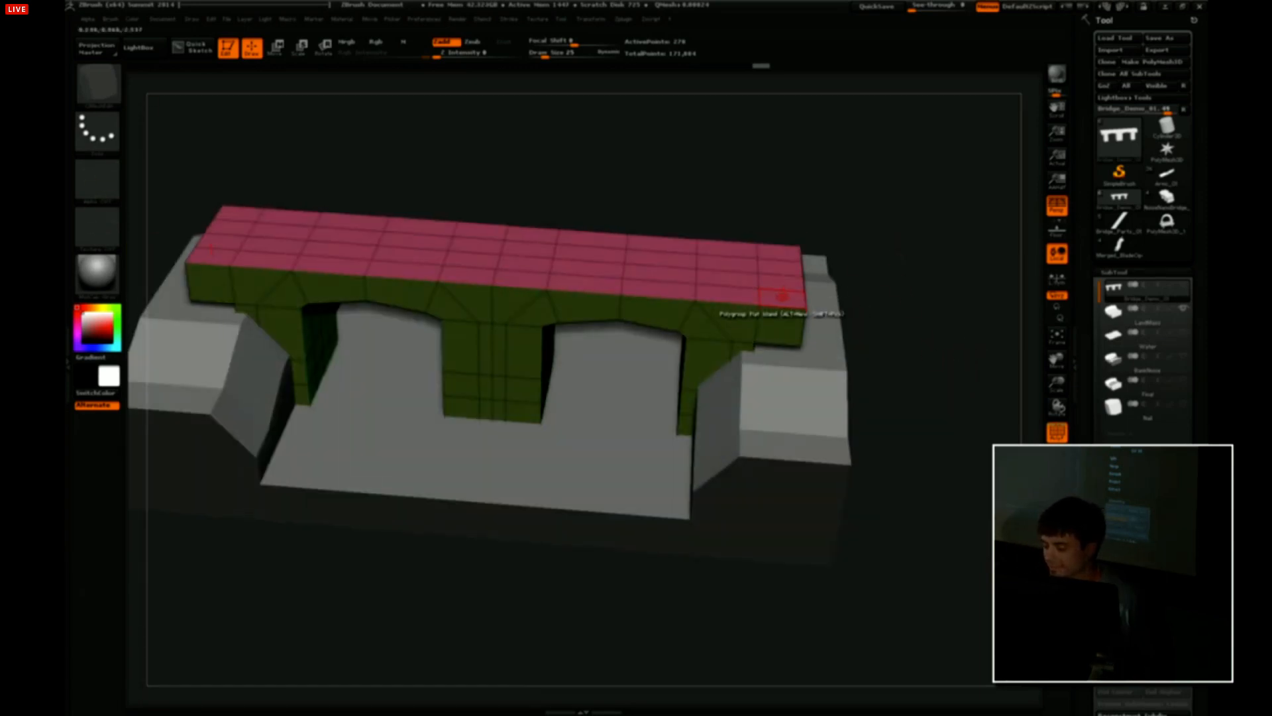
# Try moving the deck surface with the Move action and Flat Island target, and undo the change.
pyautogui.press('space')
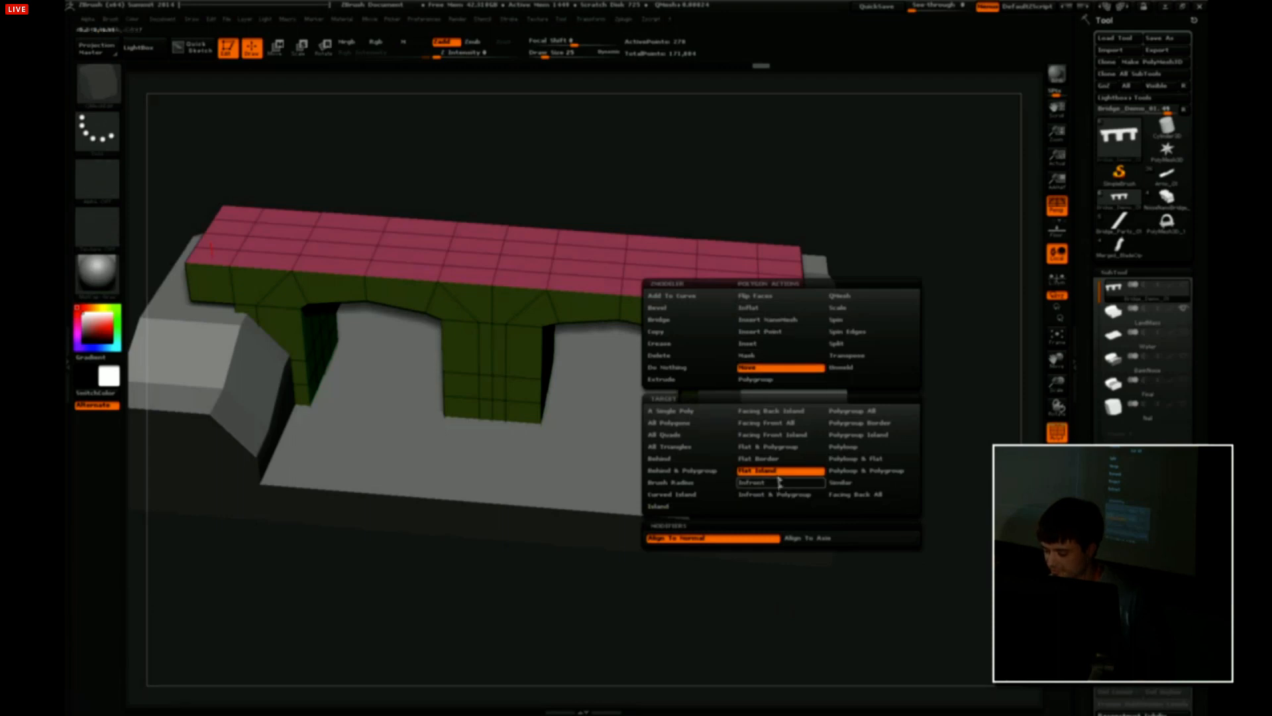
pyautogui.moveTo(776, 299)
pyautogui.mouseDown()
pyautogui.moveTo(776, 312)
pyautogui.moveTo(783, 302)
pyautogui.mouseUp()
pyautogui.hotkey('ctrl', 'z')
pyautogui.moveTo(927, 335); pyautogui.dragTo(920, 281)
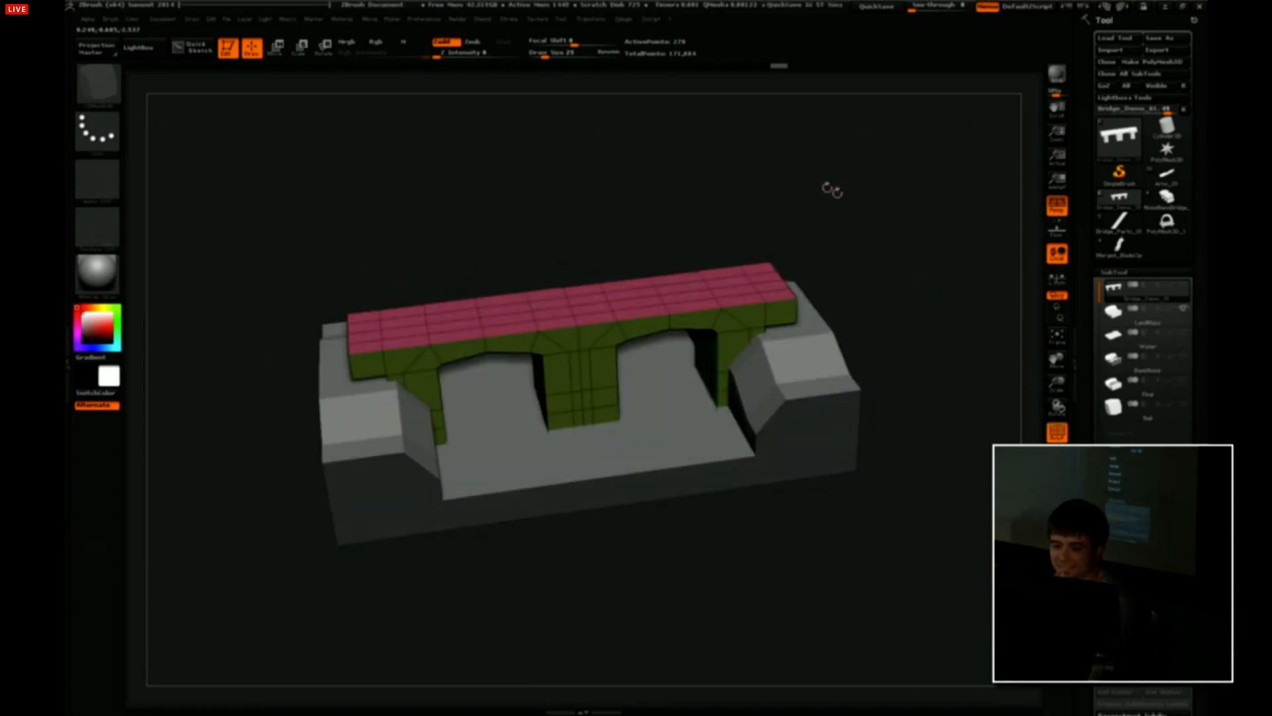
# Select the bridge-parts InsertMesh brush and choose its LargeRock mesh.
pyautogui.press('b')
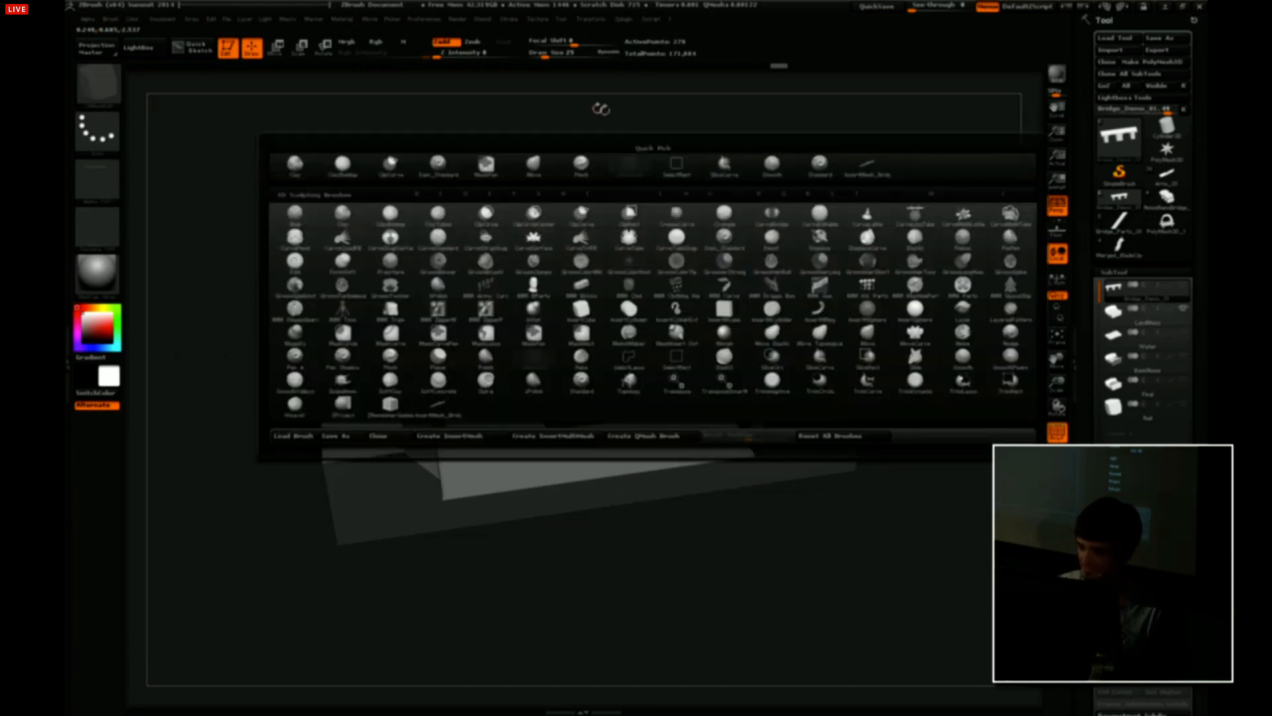
pyautogui.click(875, 174)
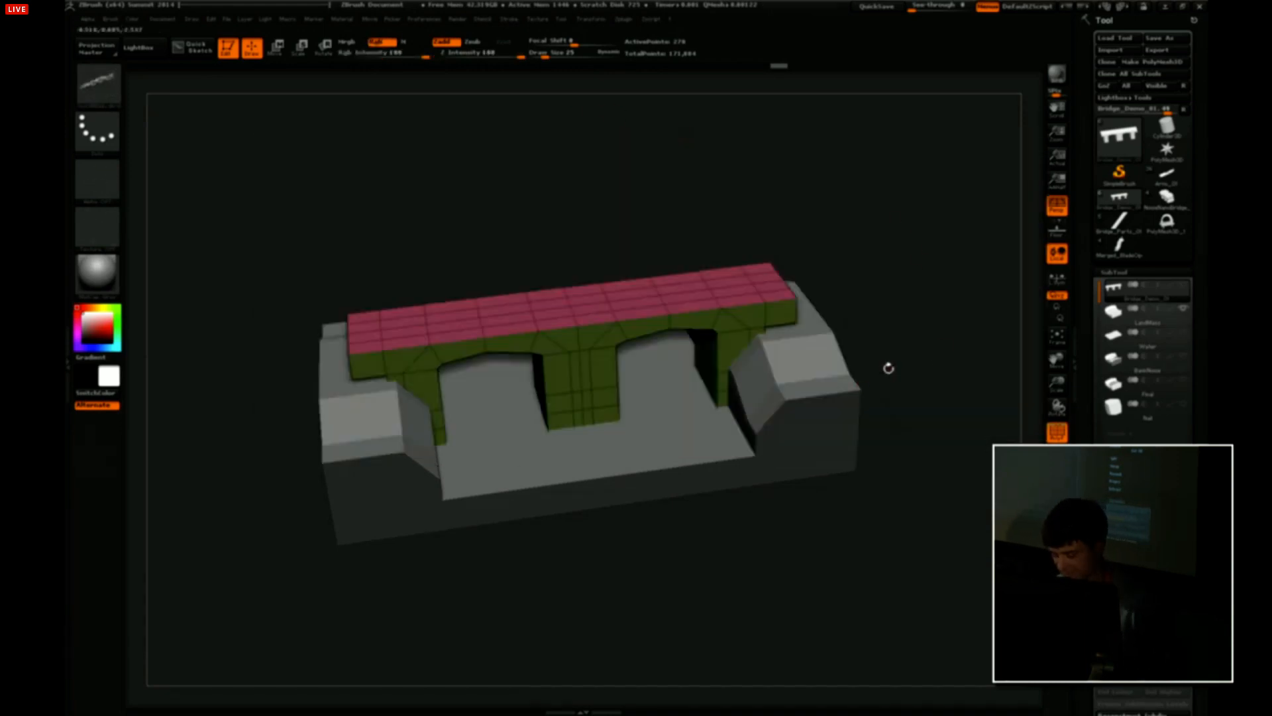
pyautogui.press('m')
pyautogui.moveTo(824, 422)
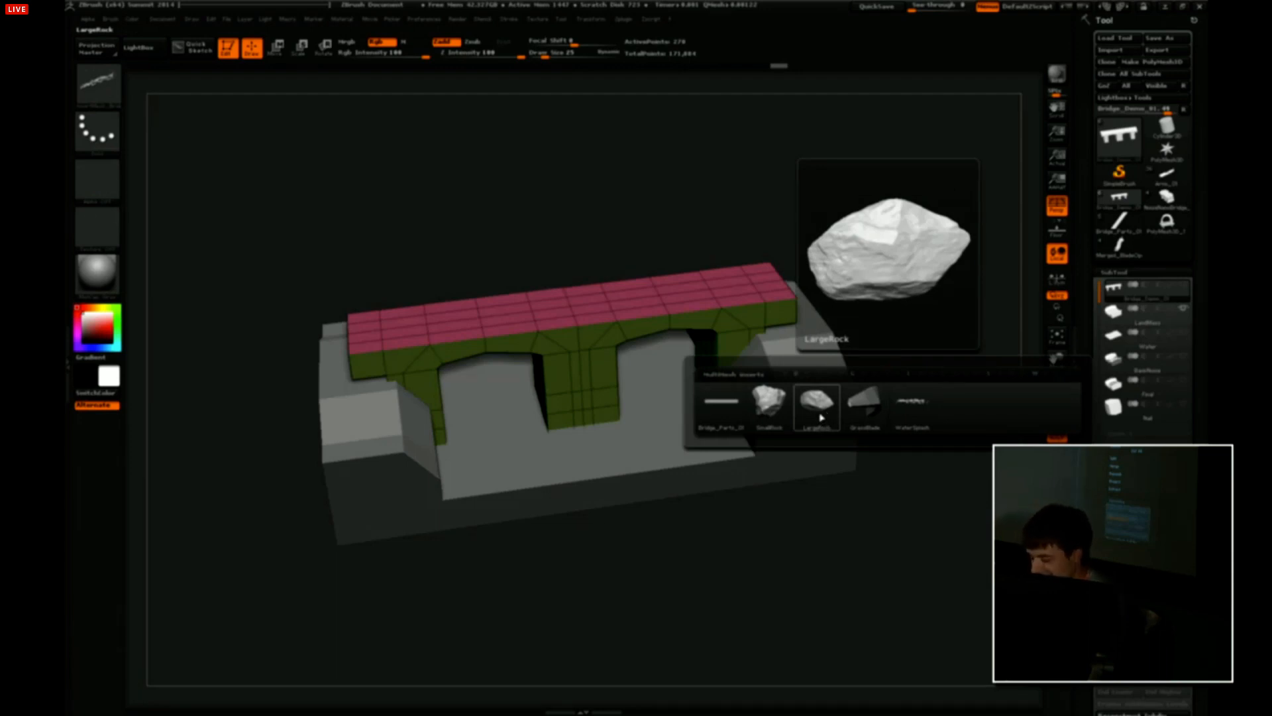
pyautogui.click(822, 418)
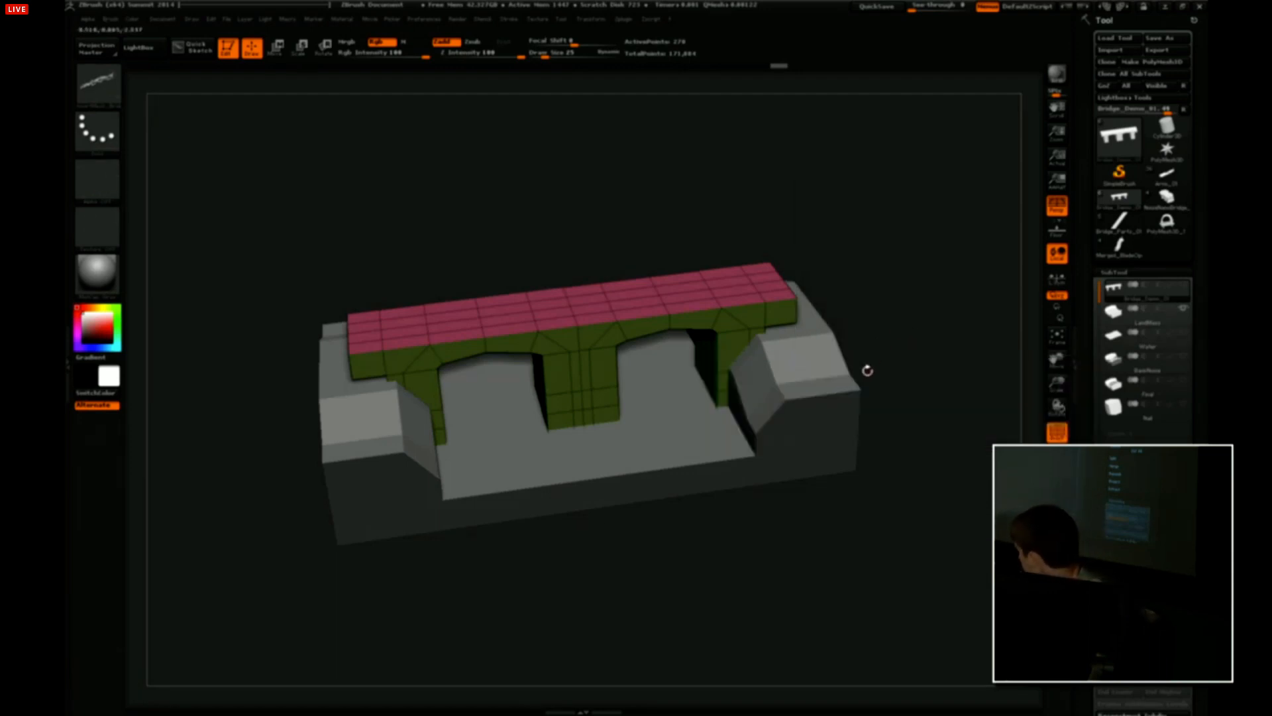
# Try inserting a large rock on the front face of the central pier and undo it.
pyautogui.moveTo(884, 351); pyautogui.dragTo(876, 343)
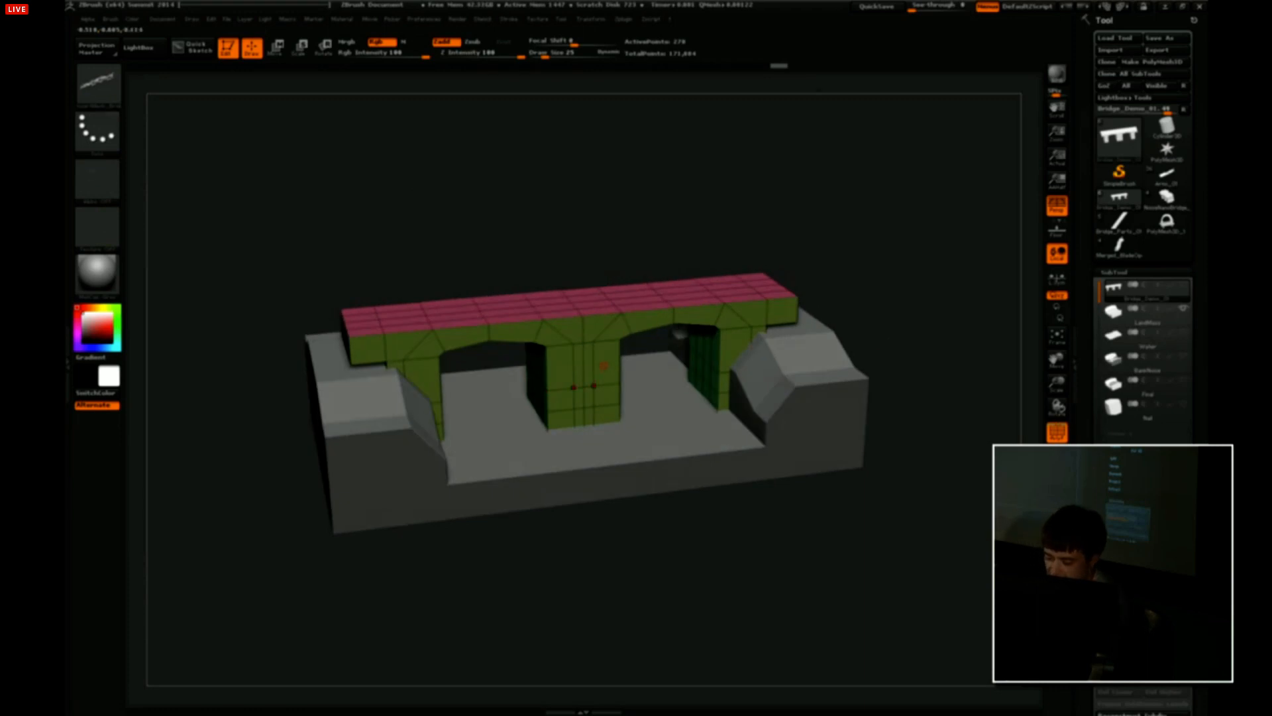
pyautogui.moveTo(594, 385); pyautogui.dragTo(604, 373)
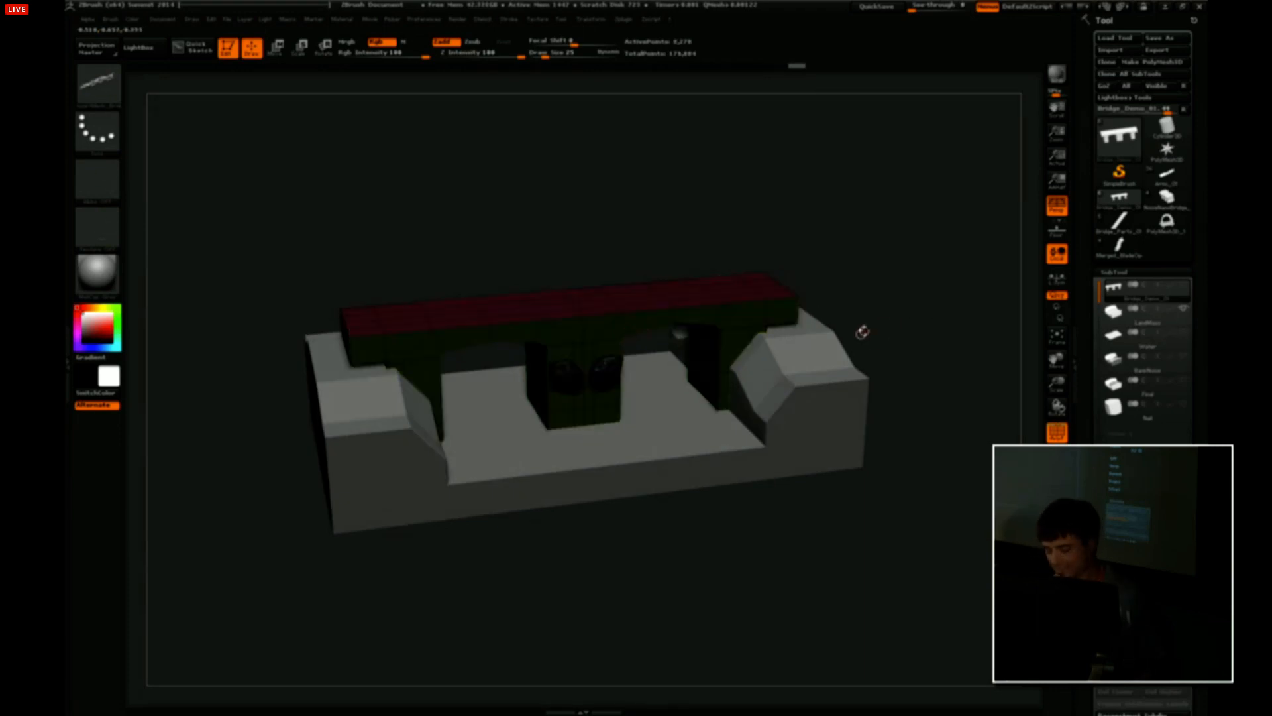
pyautogui.hotkey('ctrl', 'z')
# Hide the polyframe, try inserting large rocks on the front of the central pier and deck edge, and undo all of them.
pyautogui.click(1056, 432)
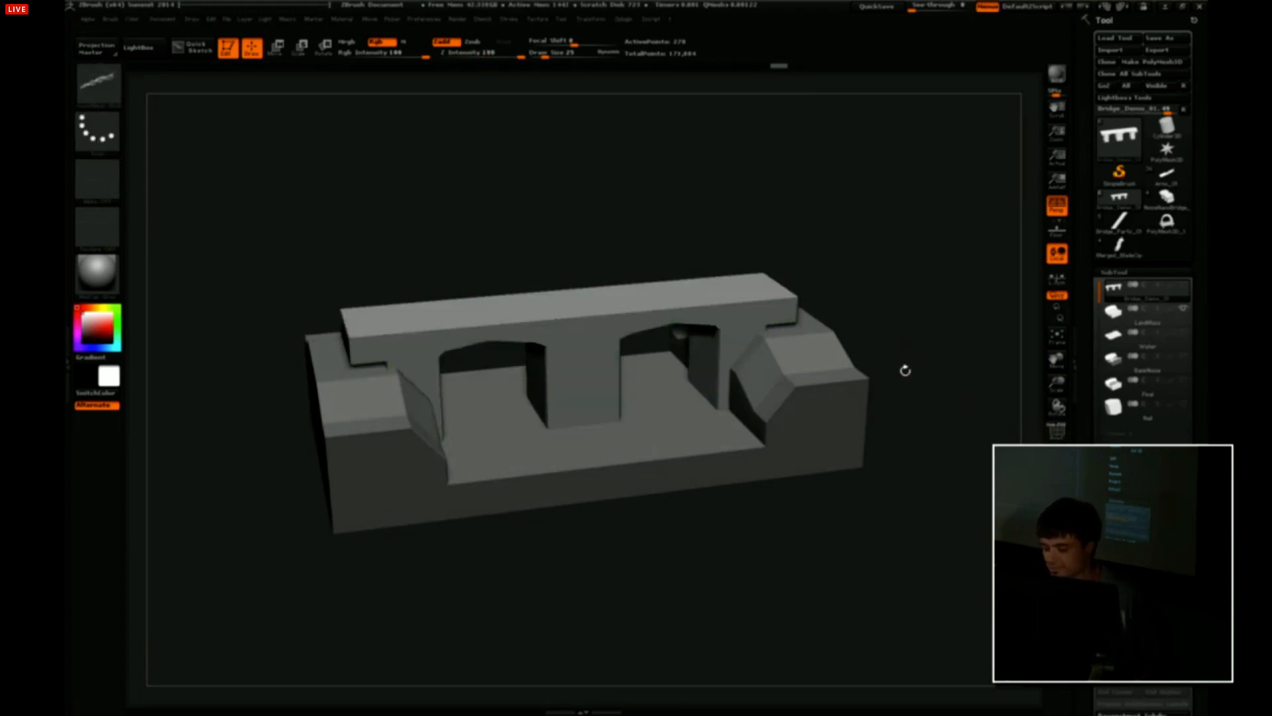
pyautogui.moveTo(593, 342); pyautogui.dragTo(591, 338)
pyautogui.moveTo(608, 401); pyautogui.dragTo(614, 395)
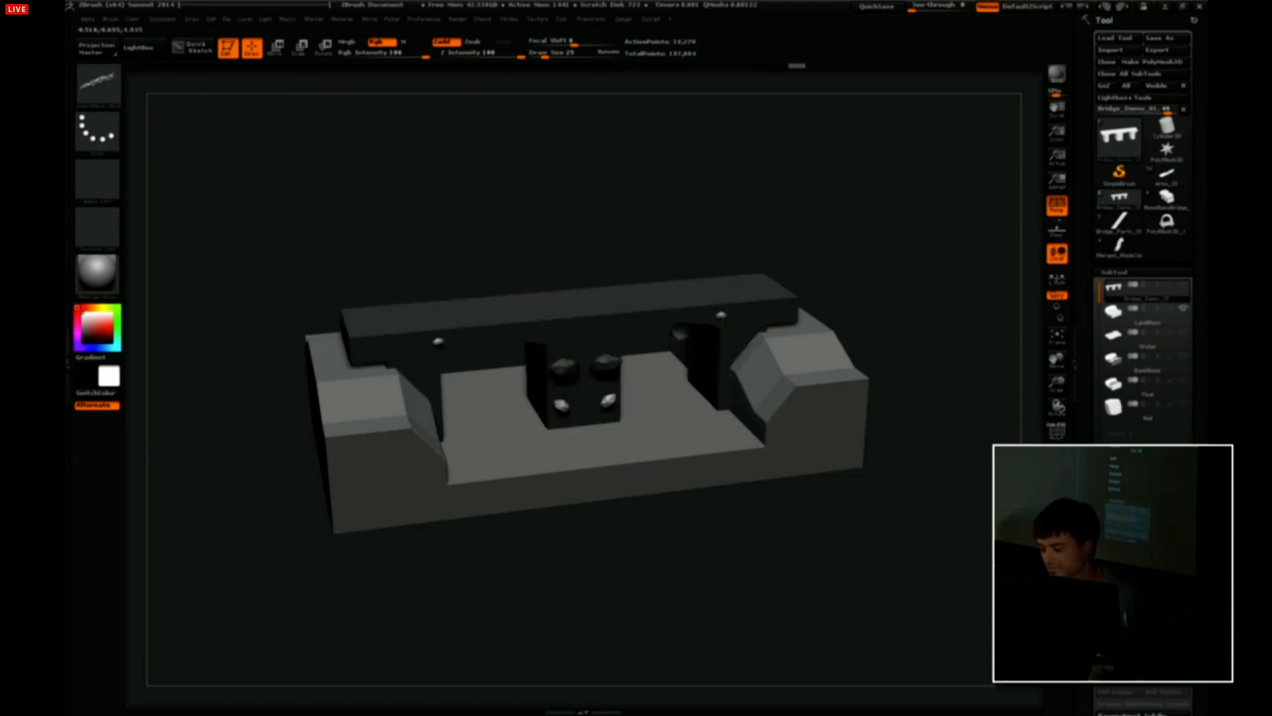
pyautogui.moveTo(721, 314); pyautogui.dragTo(734, 317)
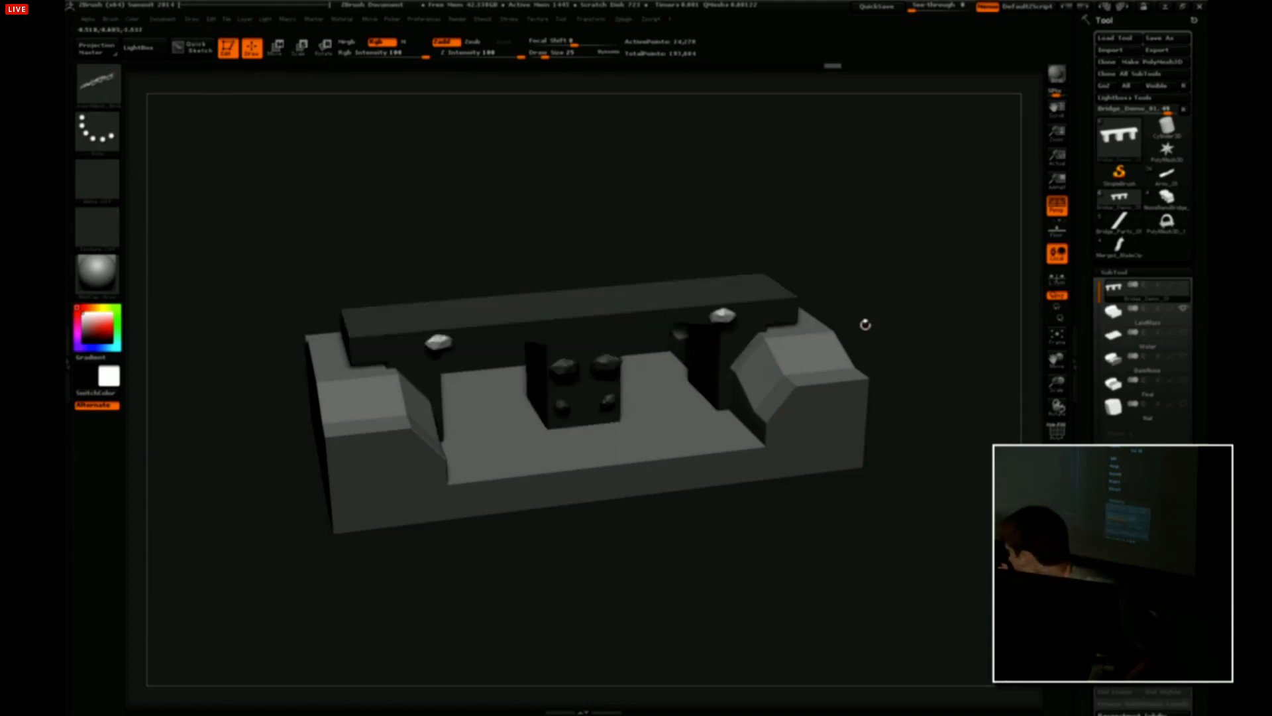
pyautogui.hotkey('ctrl', 'z')
pyautogui.hotkey('ctrl', 'z')
pyautogui.hotkey('ctrl', 'z')
pyautogui.hotkey('ctrl', 'z')
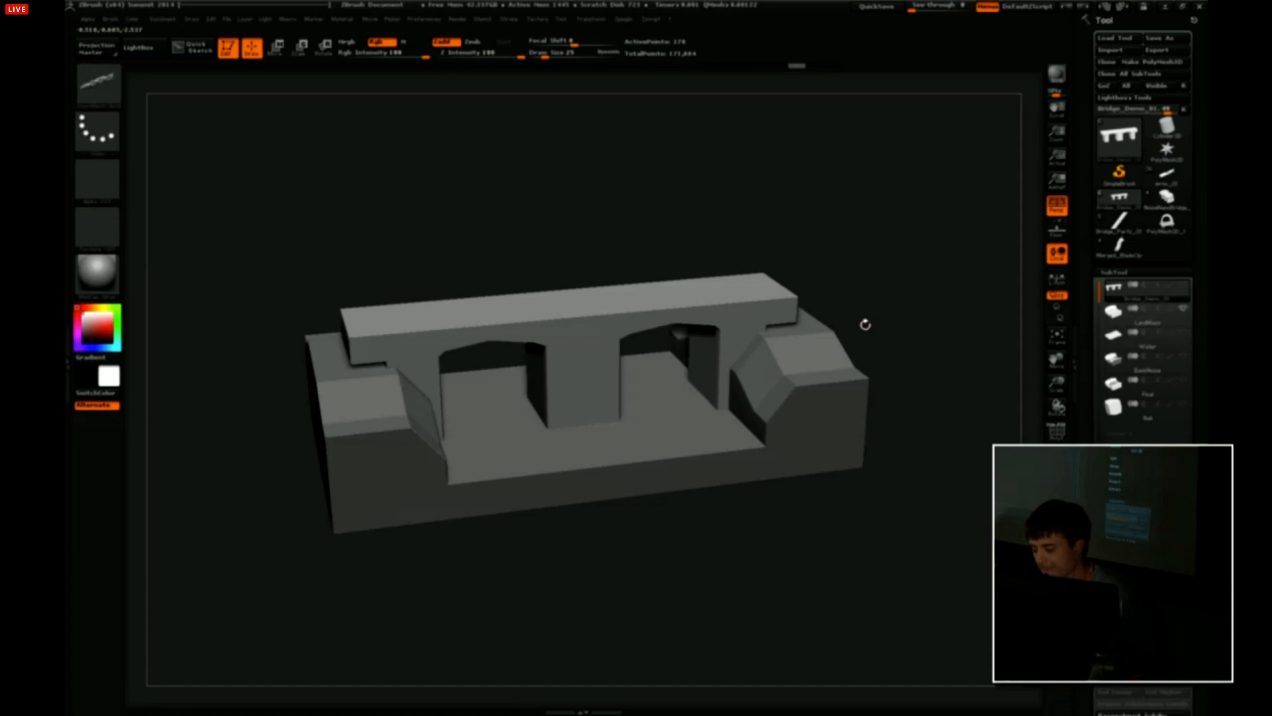
# Create a NanoMesh brush from the LargeRock insert and set its Insert NanoMesh polygon action to the Polygroup All target.
pyautogui.click(110, 18)
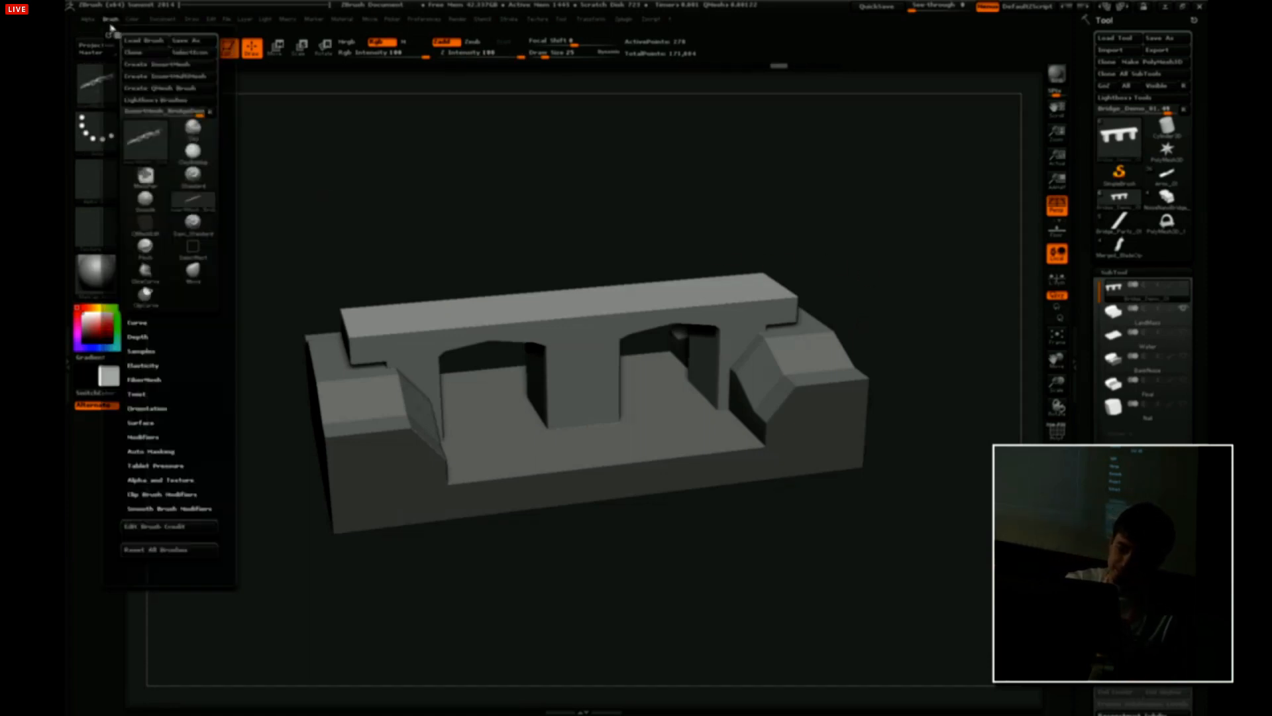
pyautogui.click(167, 89)
pyautogui.moveTo(875, 264); pyautogui.dragTo(909, 265)
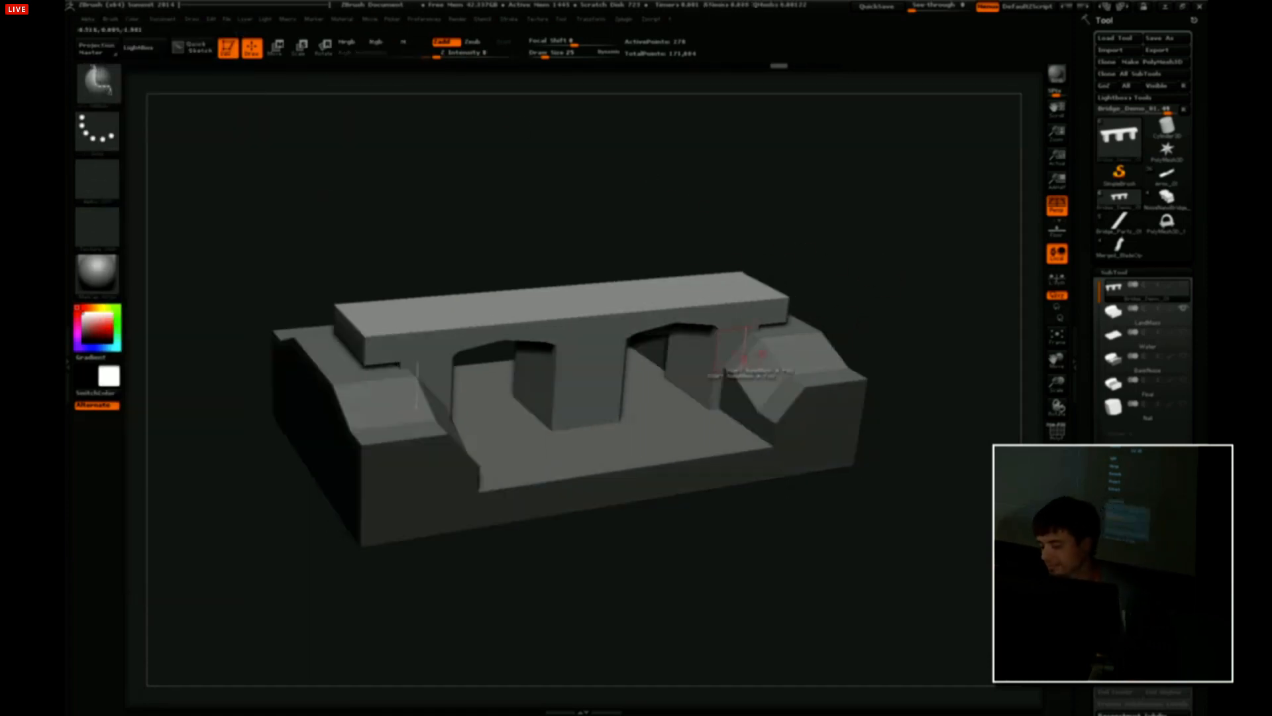
pyautogui.press('space')
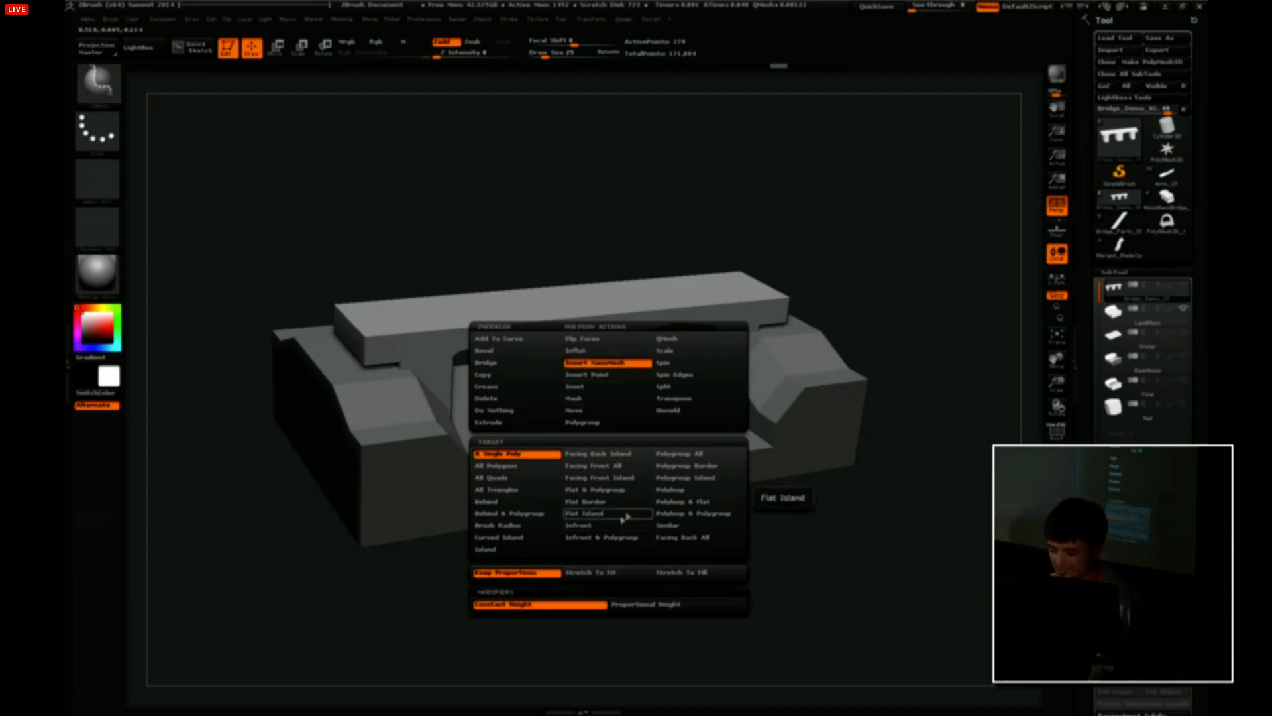
pyautogui.click(683, 453)
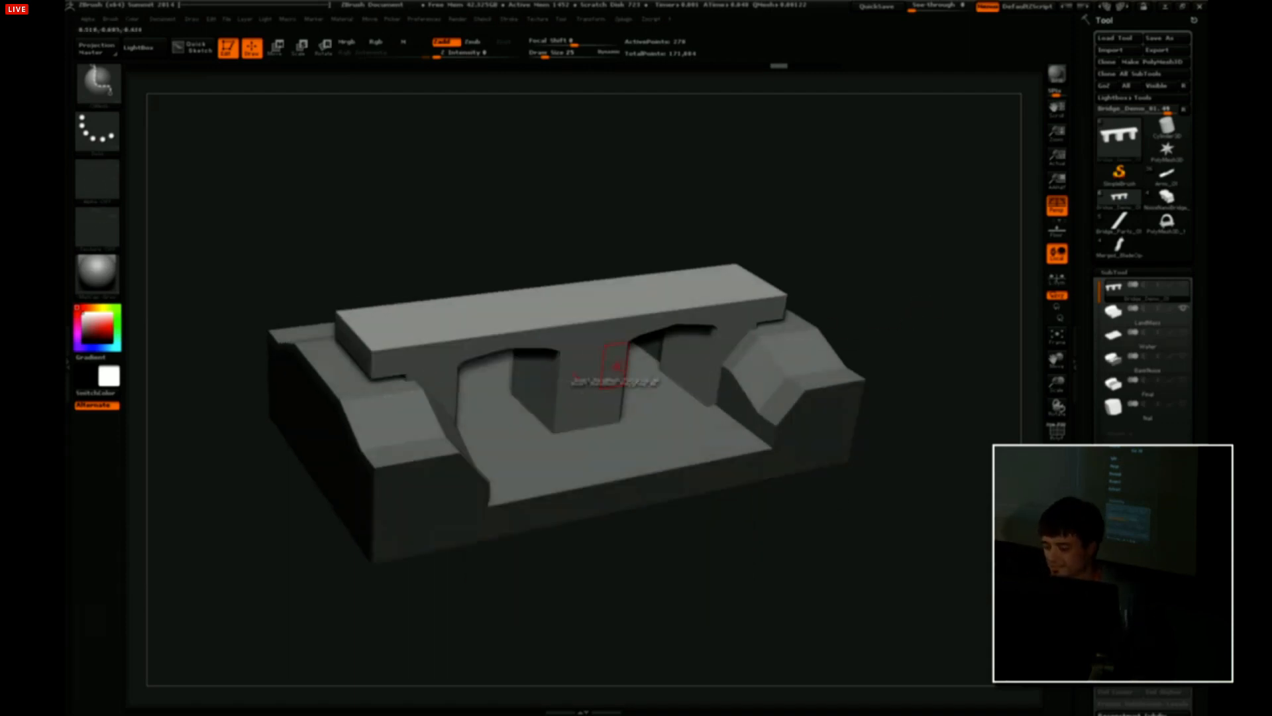
# Show the polyframe and insert the rock NanoMesh across the polygroup of the bridge's front face.
pyautogui.click(1058, 433)
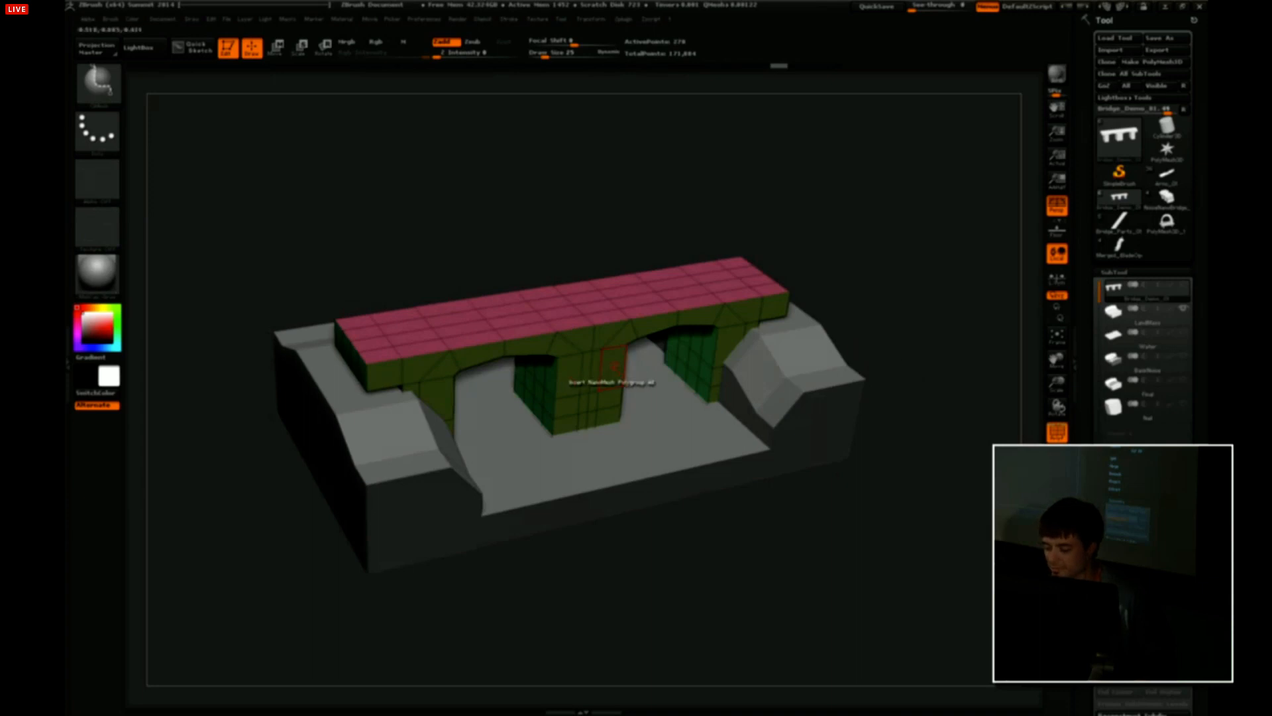
pyautogui.moveTo(615, 366); pyautogui.dragTo(644, 385)
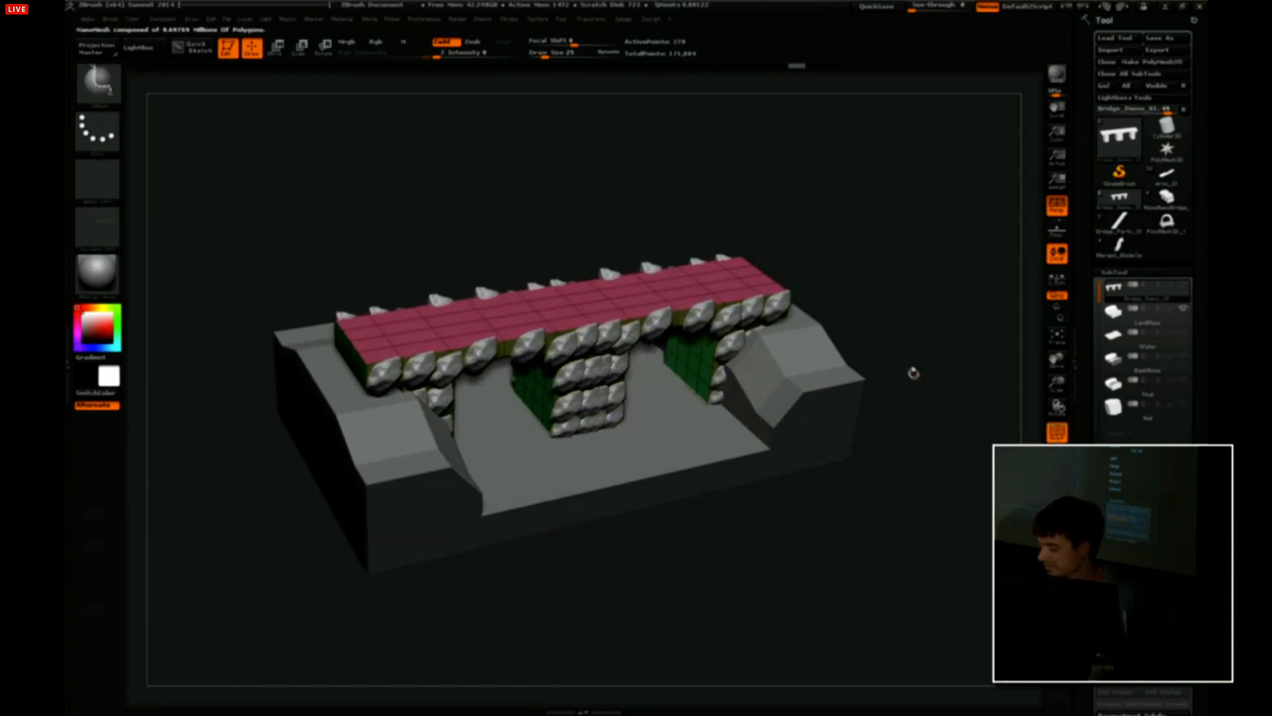
pyautogui.moveTo(913, 373); pyautogui.dragTo(929, 327)
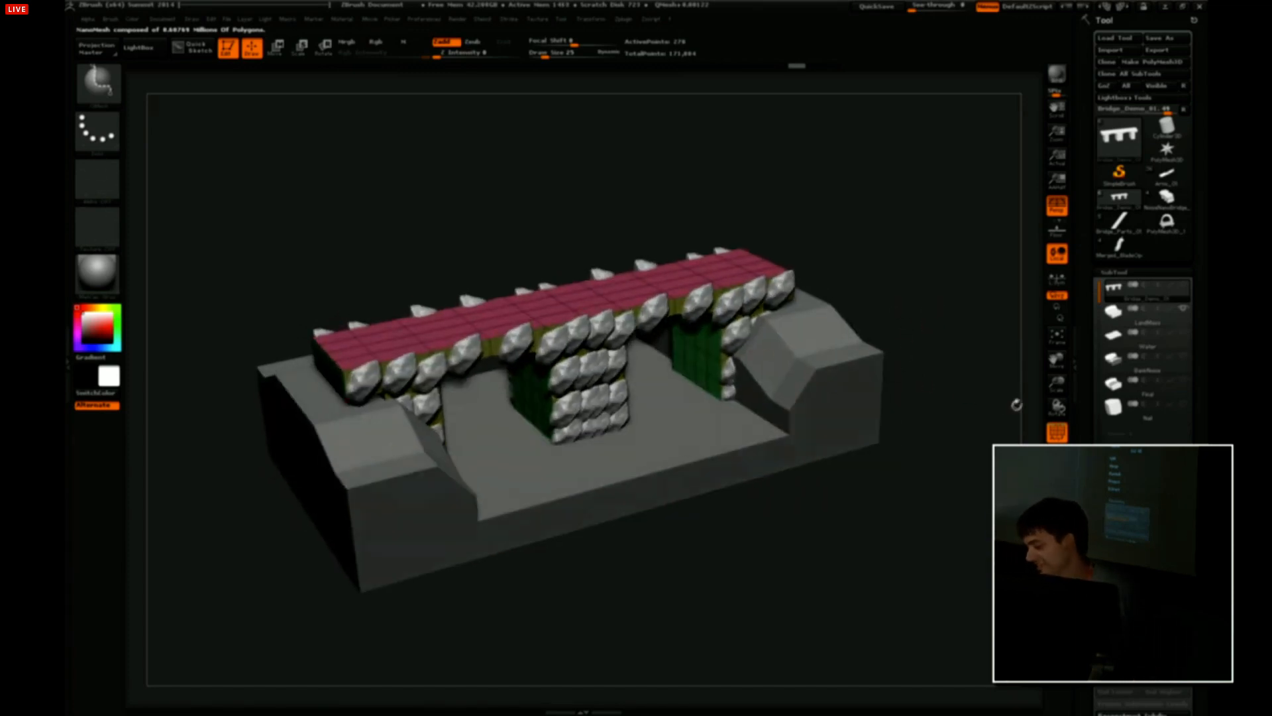
pyautogui.moveTo(1017, 404); pyautogui.dragTo(969, 363)
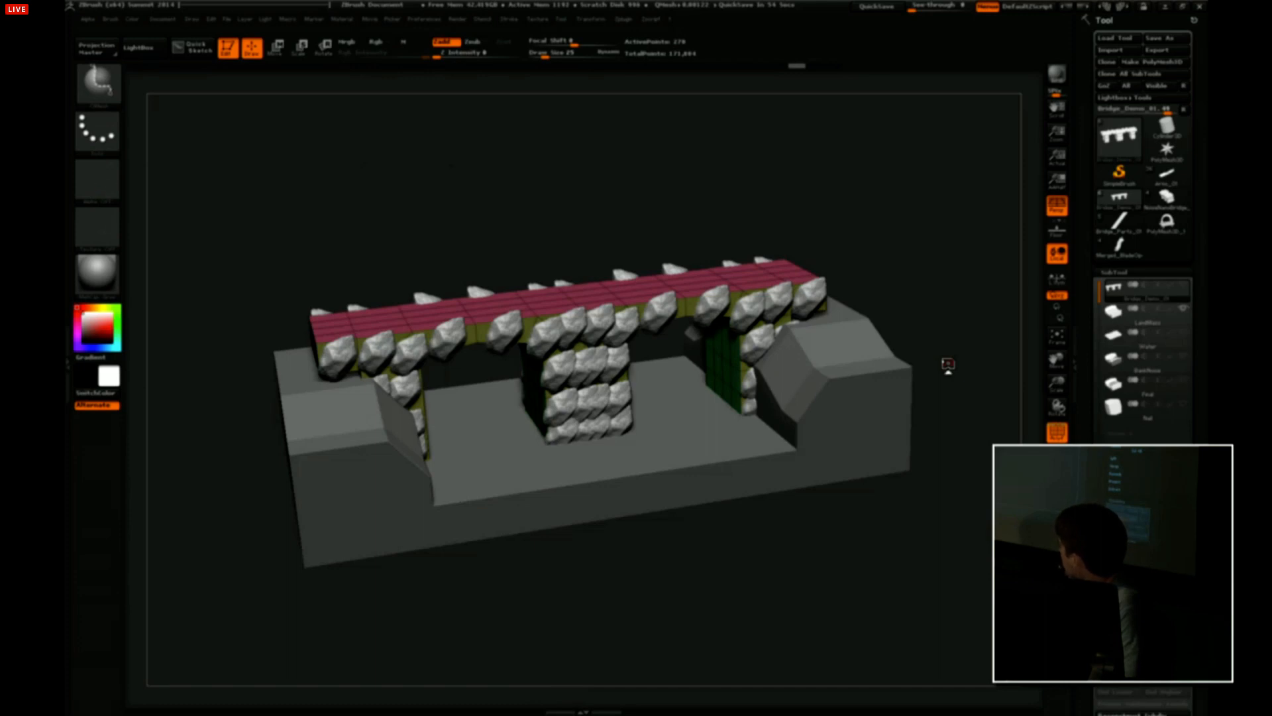
# Open the NanoMesh settings, enlarge the rocks and set their Z rotation to about 26.
pyautogui.scroll(-10, 1124, 304)
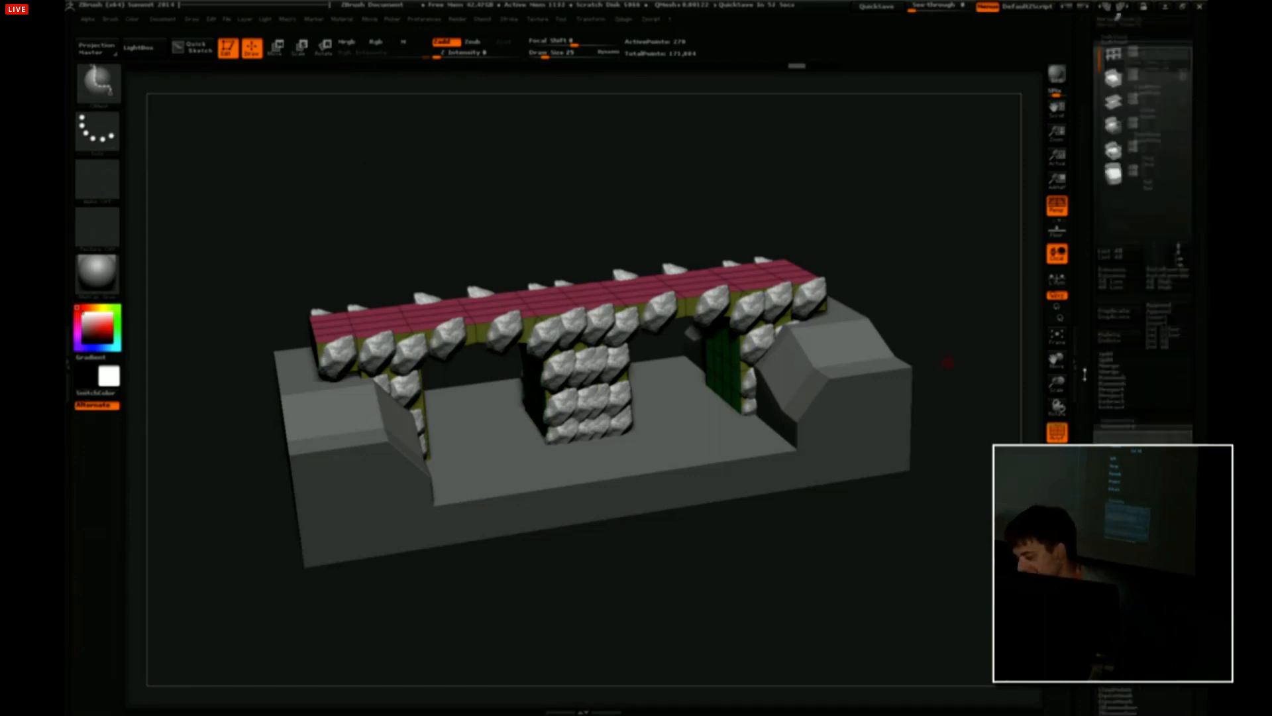
pyautogui.scroll(-6, 1140, 265)
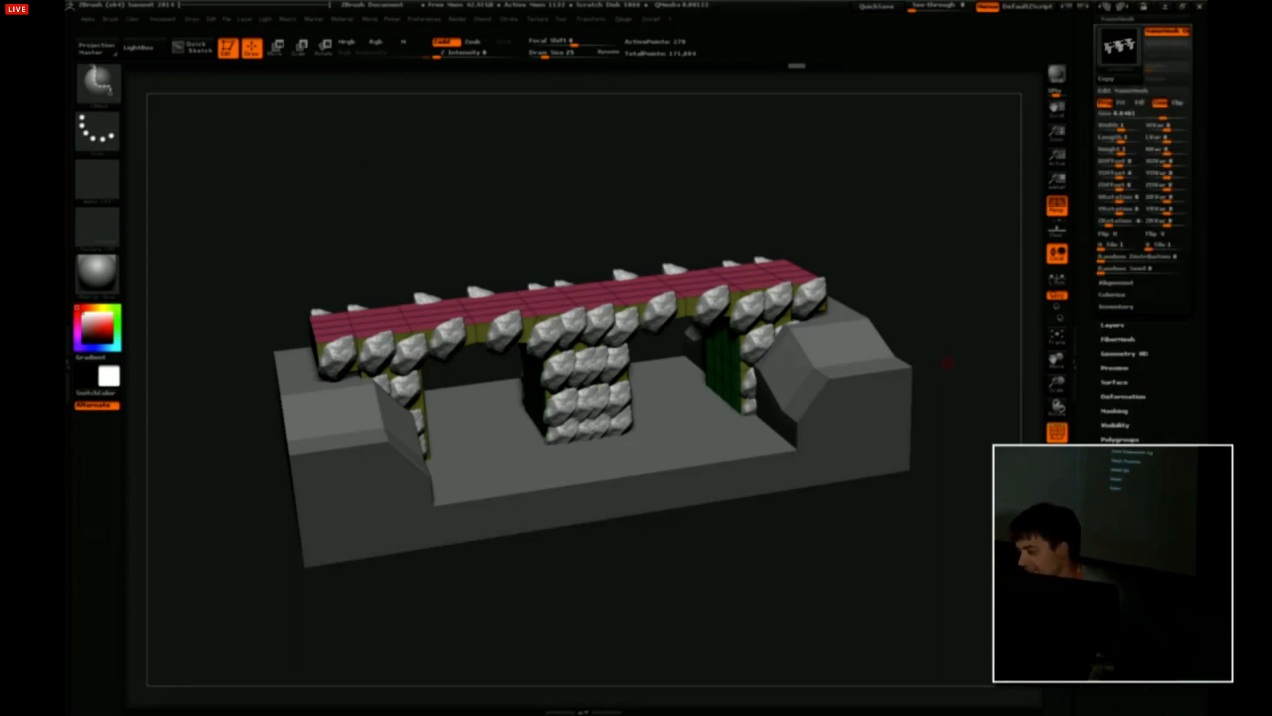
pyautogui.scroll(5, 1085, 435)
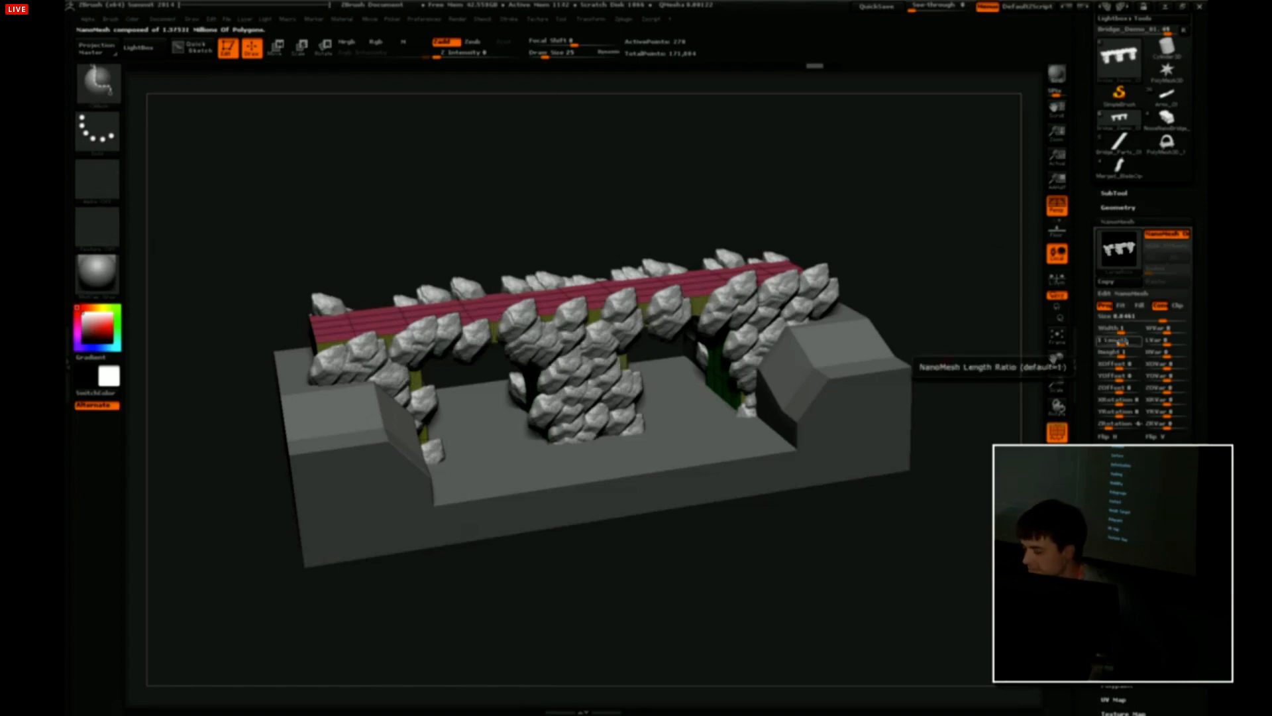
pyautogui.moveTo(1108, 424); pyautogui.dragTo(1124, 392)
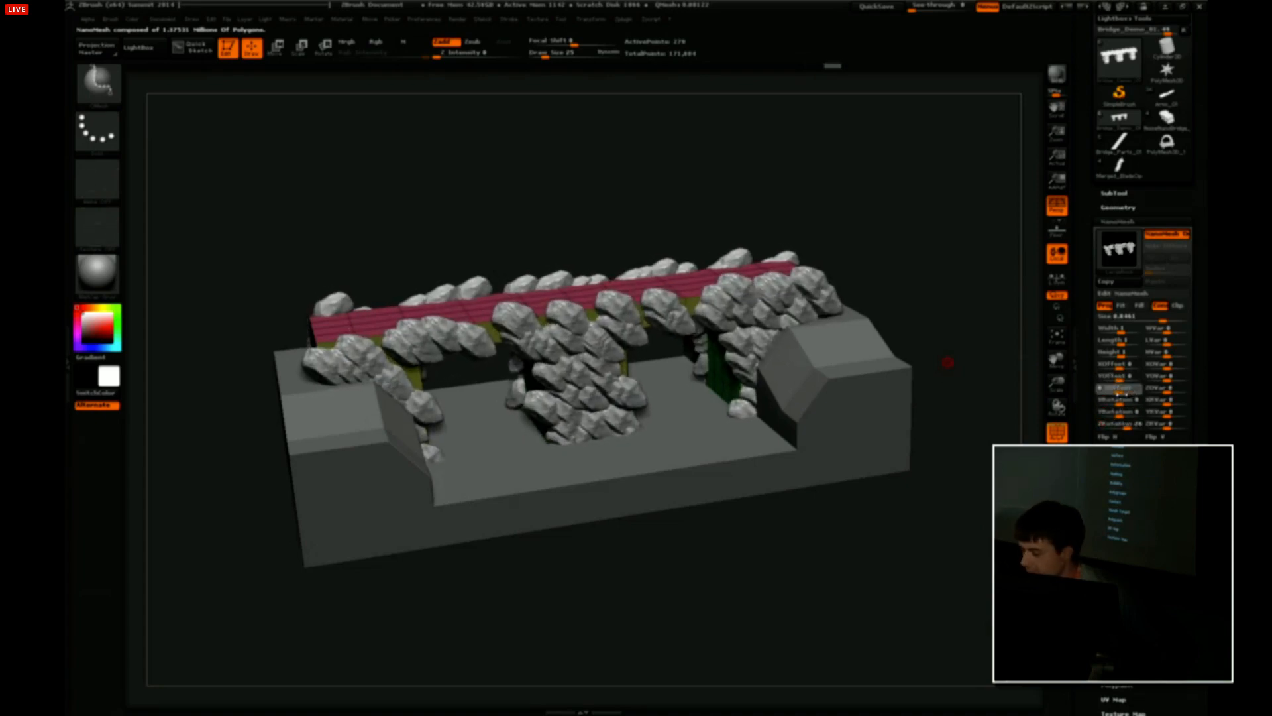
# Set the NanoMesh width to about 0.81 and length to 1.145, raise length and height variance to 2, and readjust the Z rotation.
pyautogui.moveTo(1126, 354); pyautogui.dragTo(1156, 319)
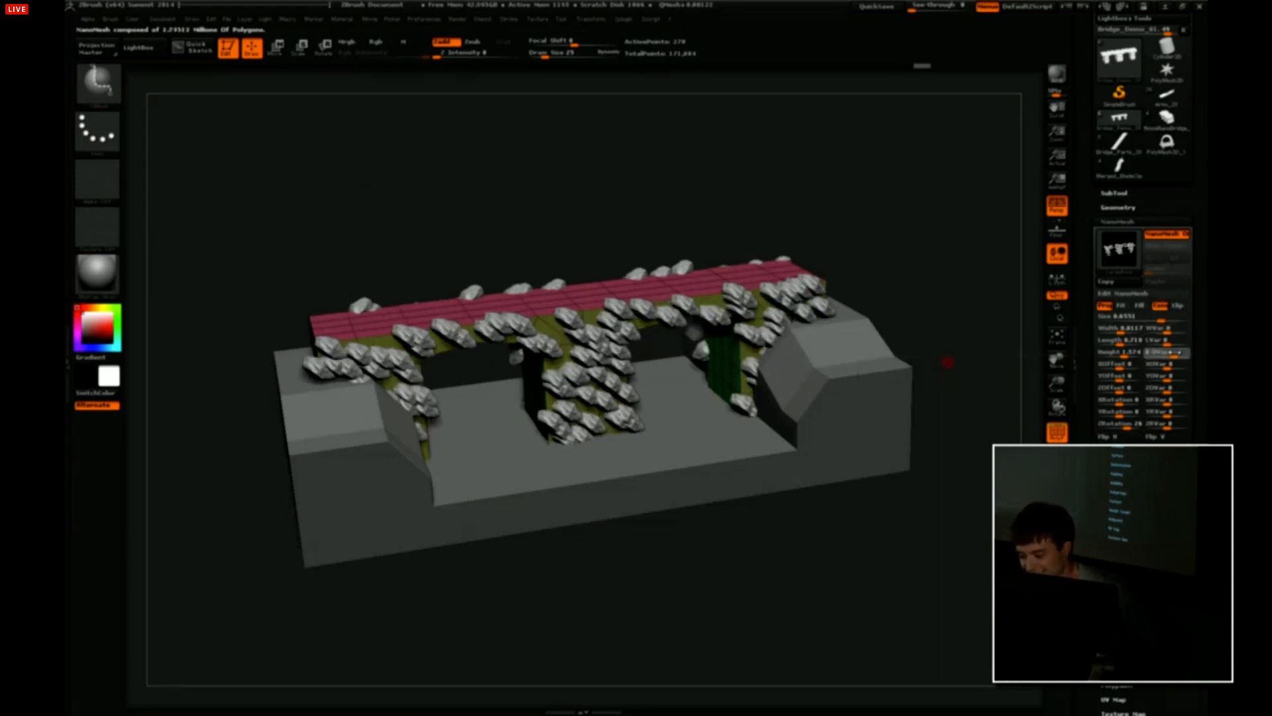
pyautogui.moveTo(1161, 340); pyautogui.dragTo(1182, 329)
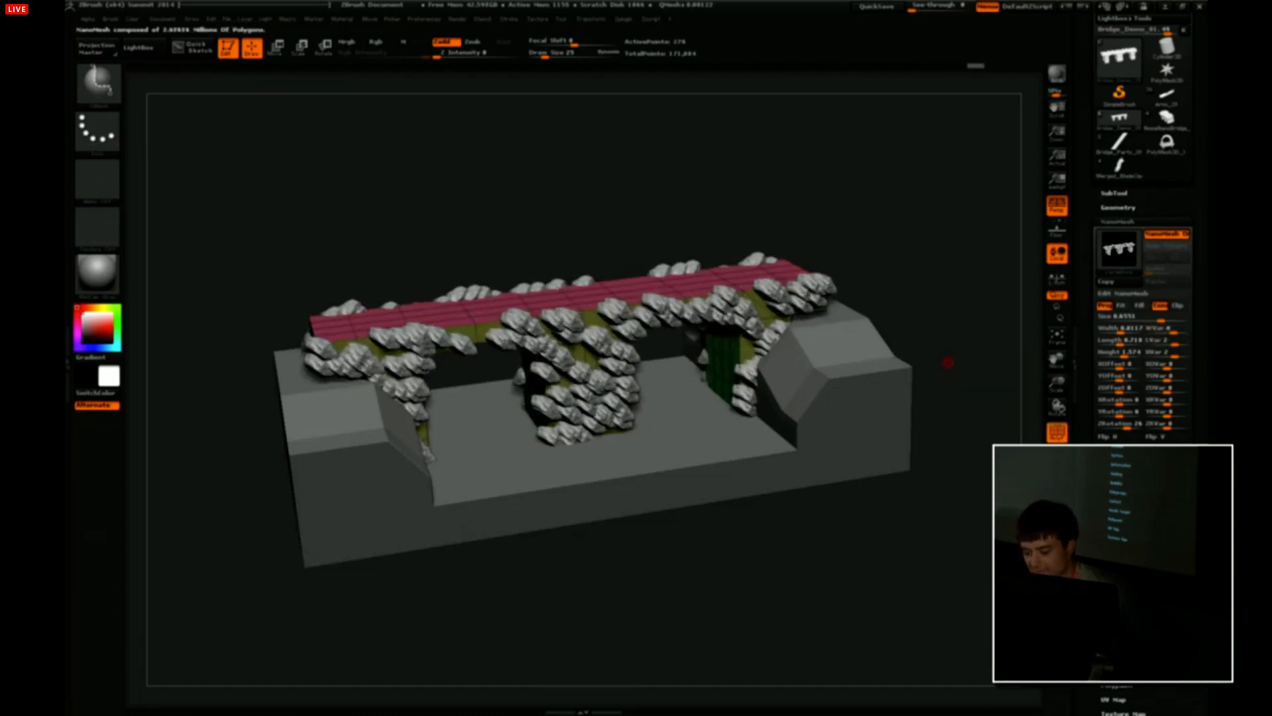
pyautogui.moveTo(1117, 340)
pyautogui.mouseDown()
pyautogui.moveTo(1129, 340)
pyautogui.moveTo(1117, 353)
pyautogui.mouseUp()
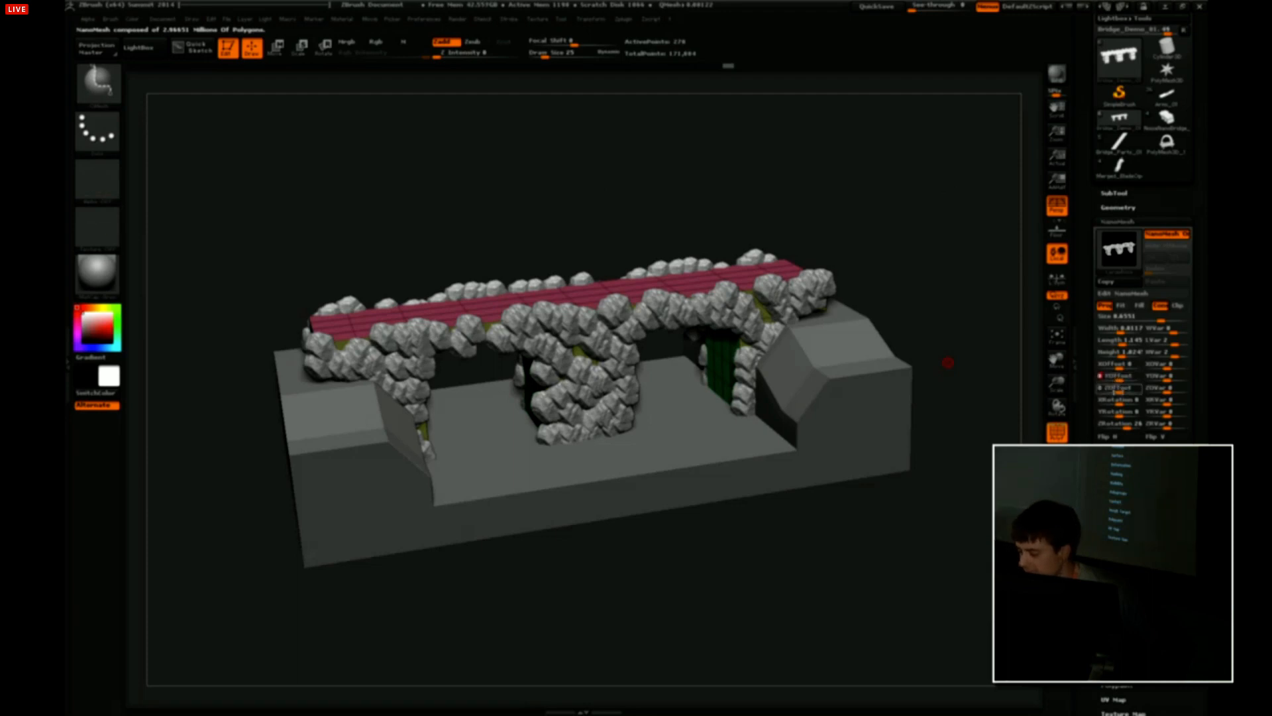
pyautogui.moveTo(1125, 425); pyautogui.dragTo(1129, 427)
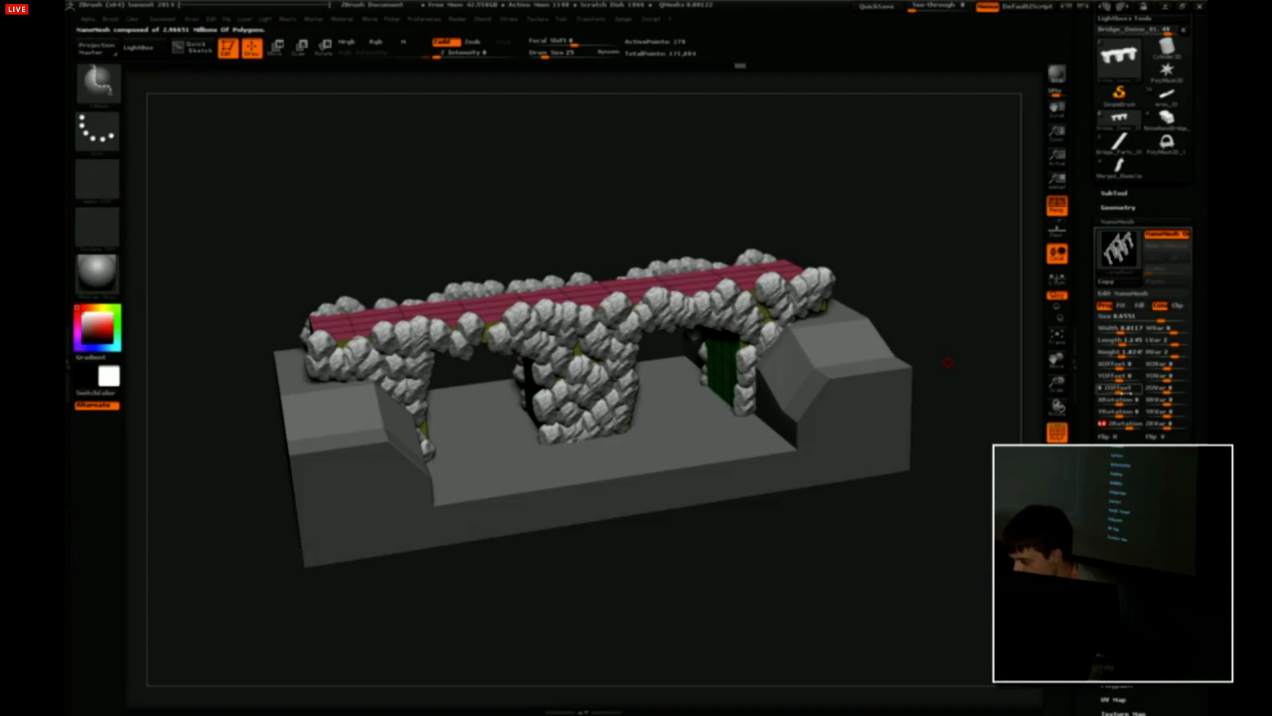
# Set the front-face rocks' Z offset to about -0.21, raise the Z offset variance, and adjust the NanoMesh random distribution.
pyautogui.moveTo(1125, 391); pyautogui.dragTo(1178, 391)
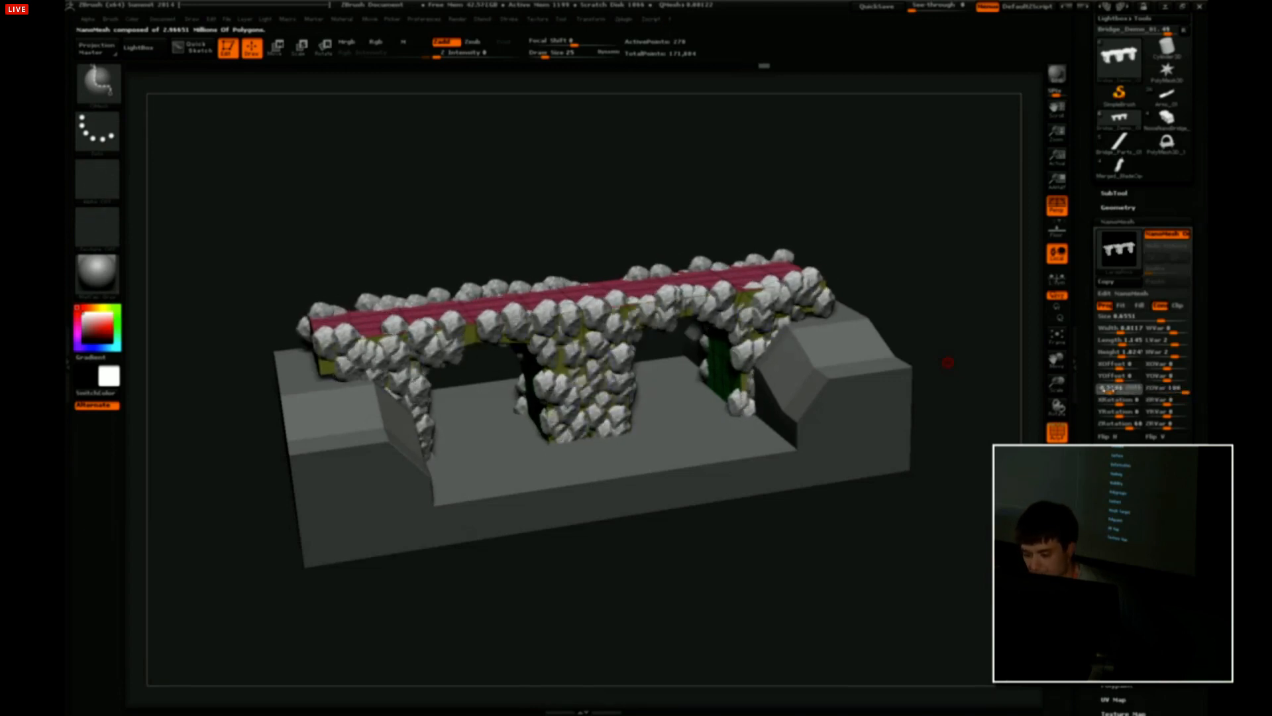
pyautogui.moveTo(978, 297); pyautogui.dragTo(971, 346)
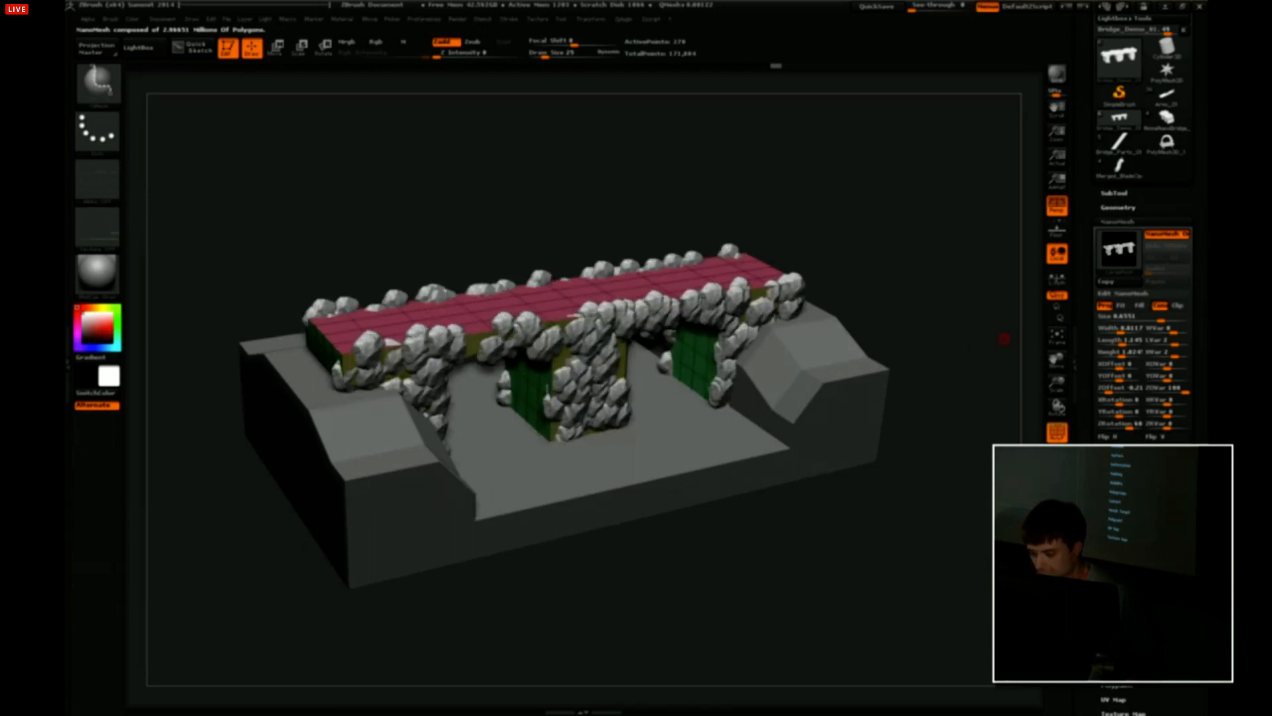
pyautogui.moveTo(1004, 339); pyautogui.dragTo(965, 472)
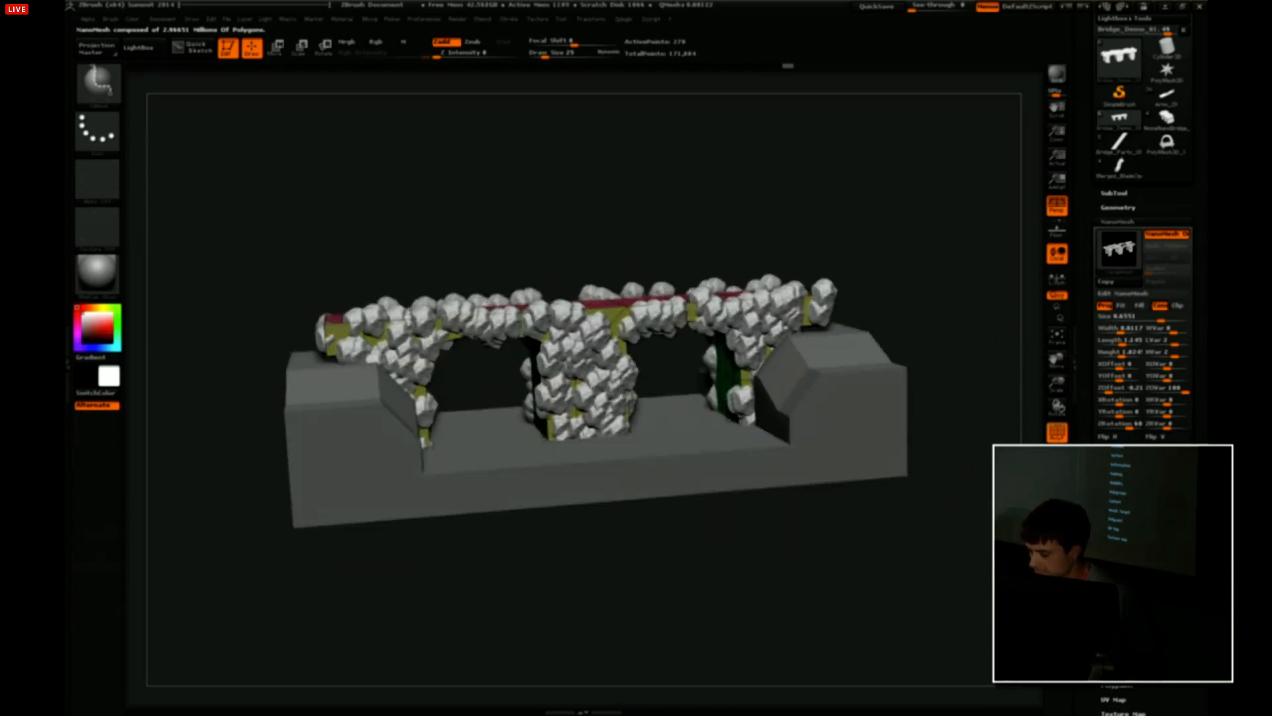
pyautogui.click(1057, 358)
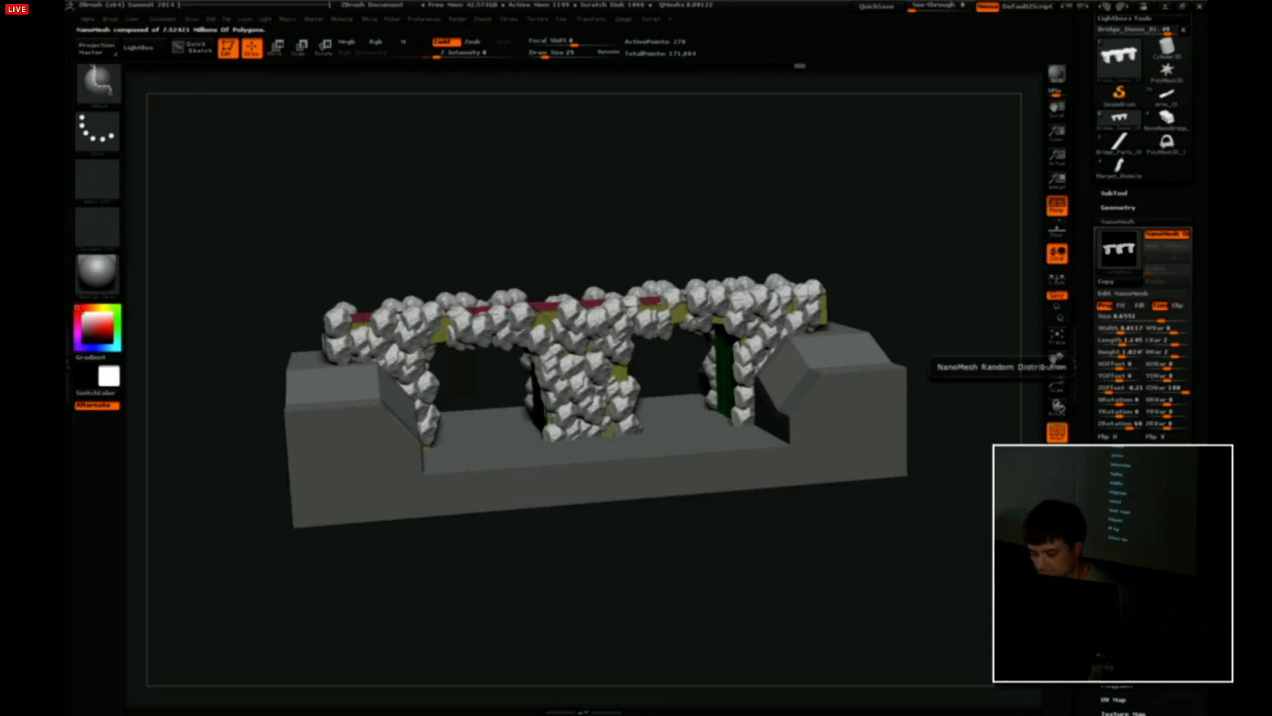
pyautogui.click(1057, 358)
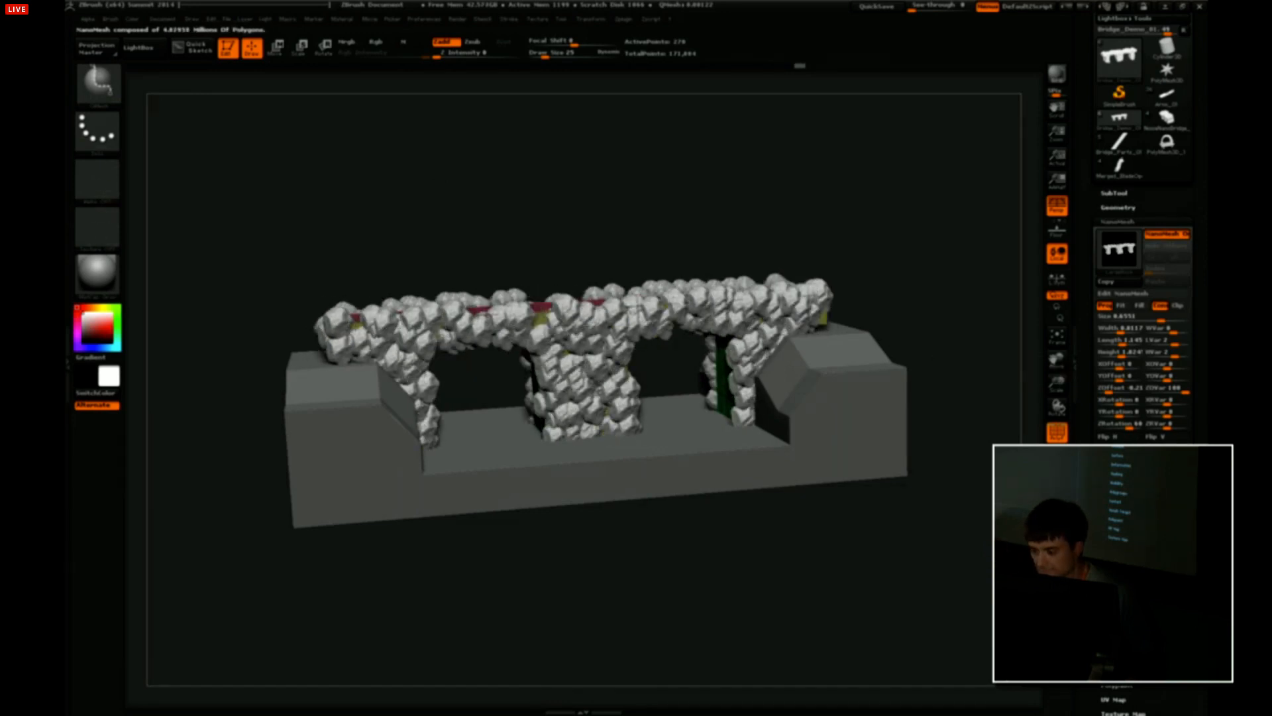
pyautogui.moveTo(950, 438); pyautogui.dragTo(931, 328)
# Copy the front rocks' NanoMesh modifiers, insert rocks across the bridge's green side polygroup, and paste the copied modifiers onto them.
pyautogui.press('space')
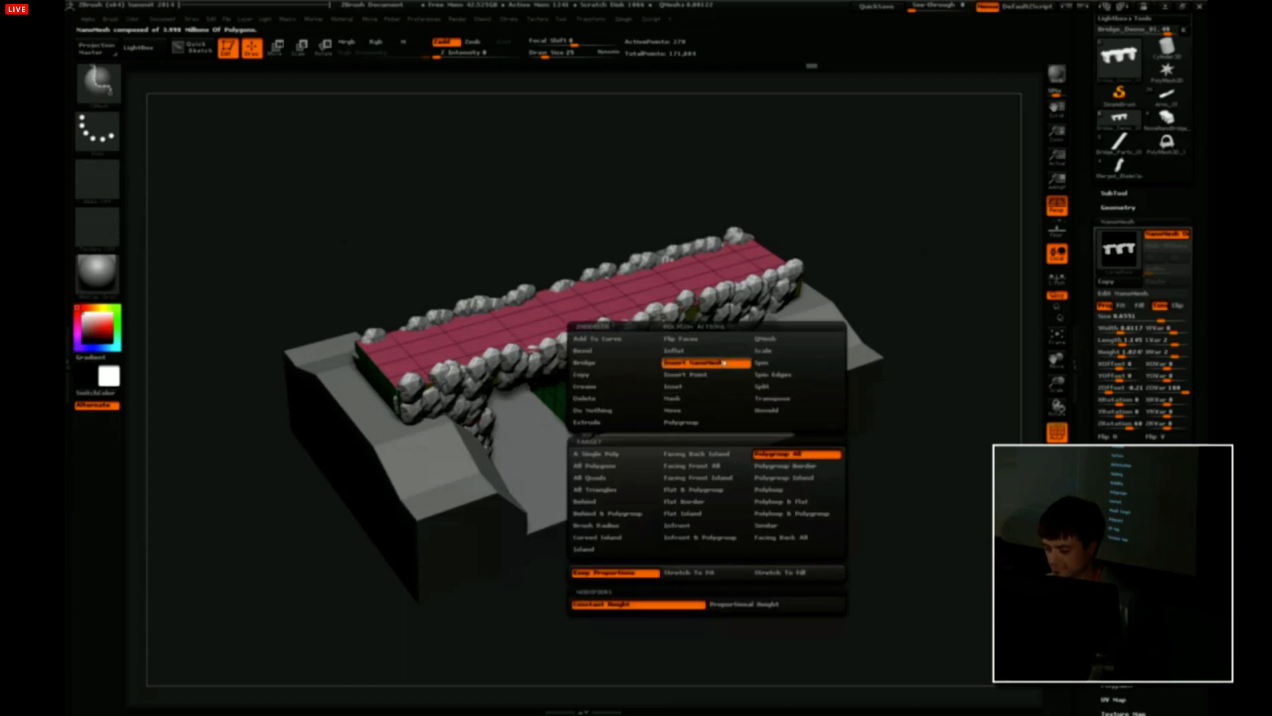
pyautogui.moveTo(894, 278); pyautogui.dragTo(894, 242)
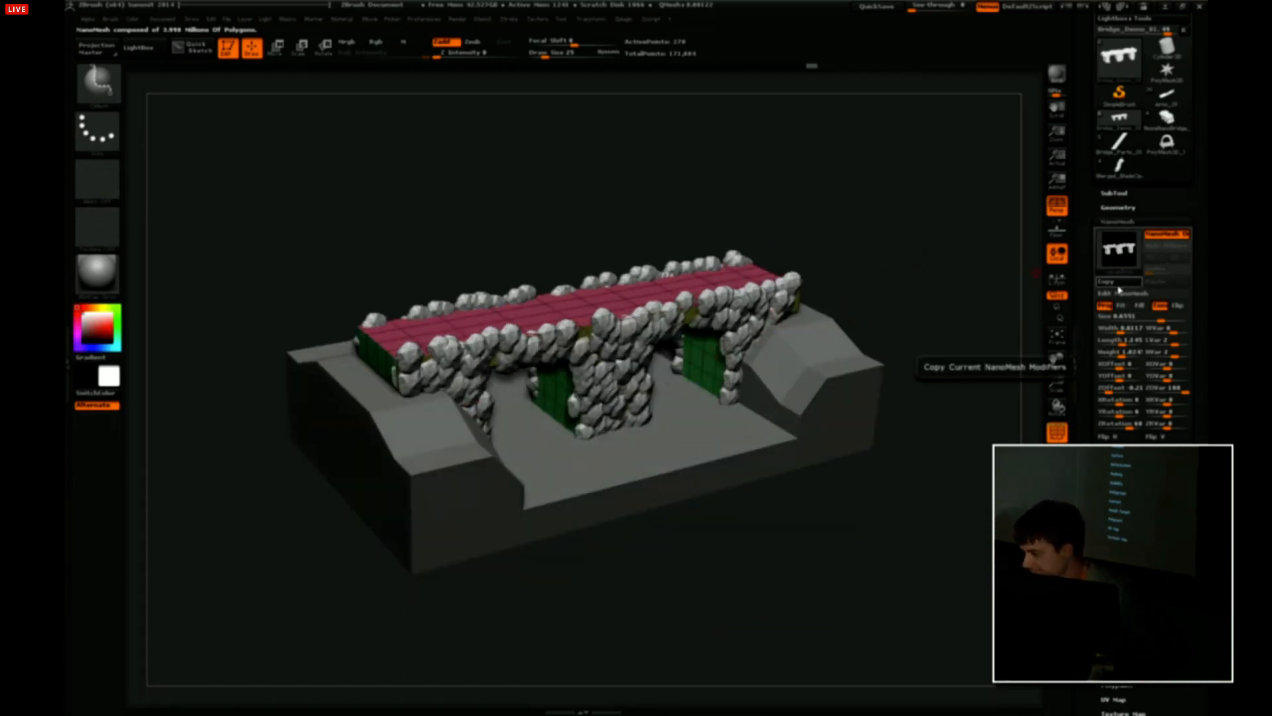
pyautogui.click(1120, 287)
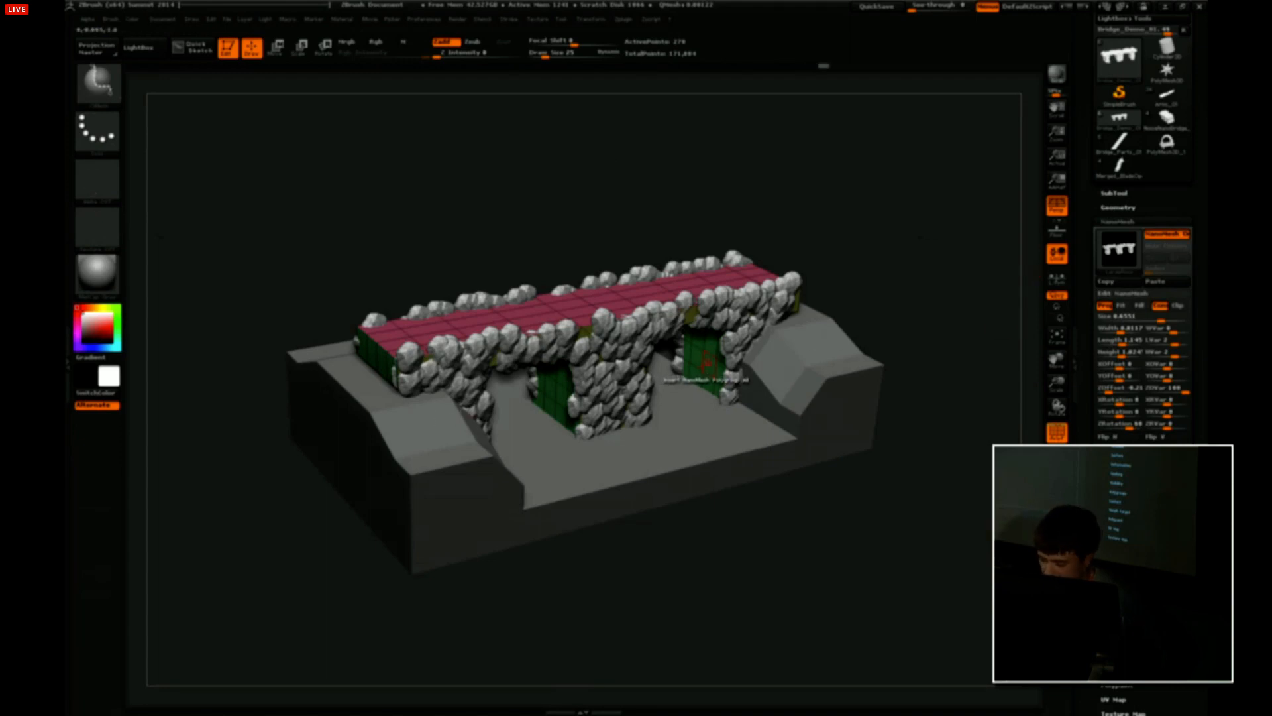
pyautogui.click(706, 361)
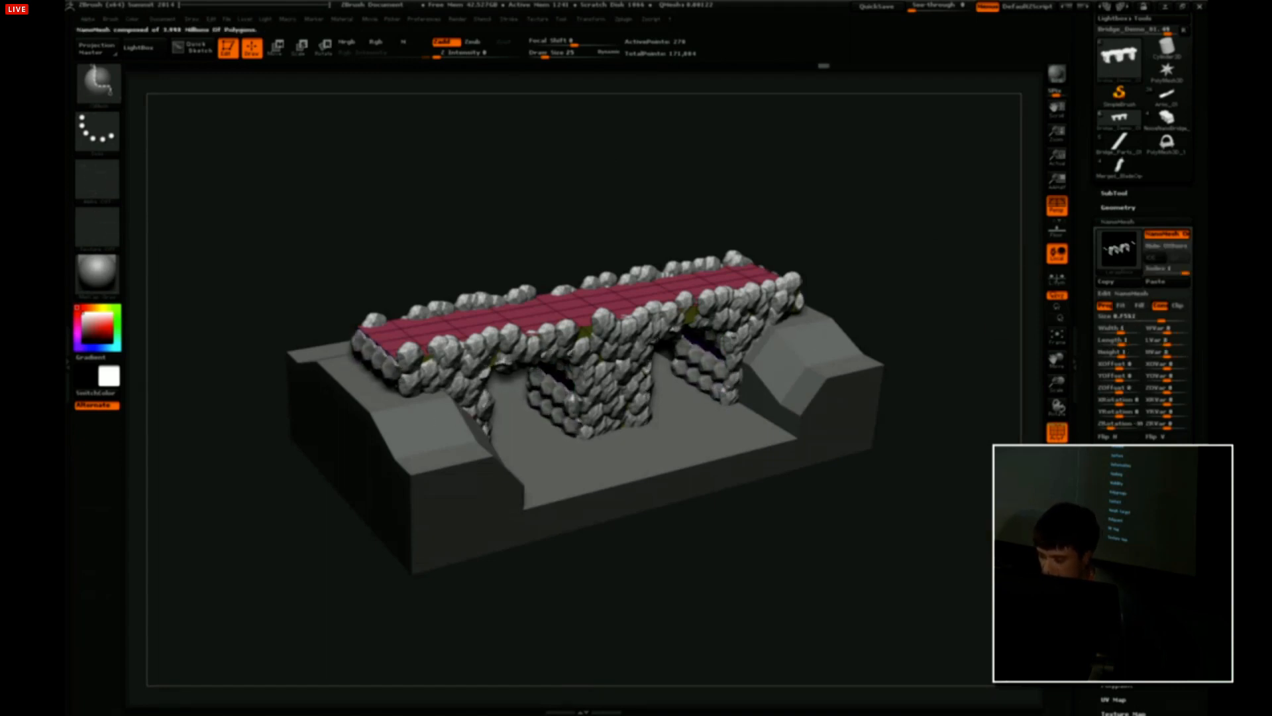
pyautogui.moveTo(731, 341); pyautogui.dragTo(789, 266)
pyautogui.click(1166, 283)
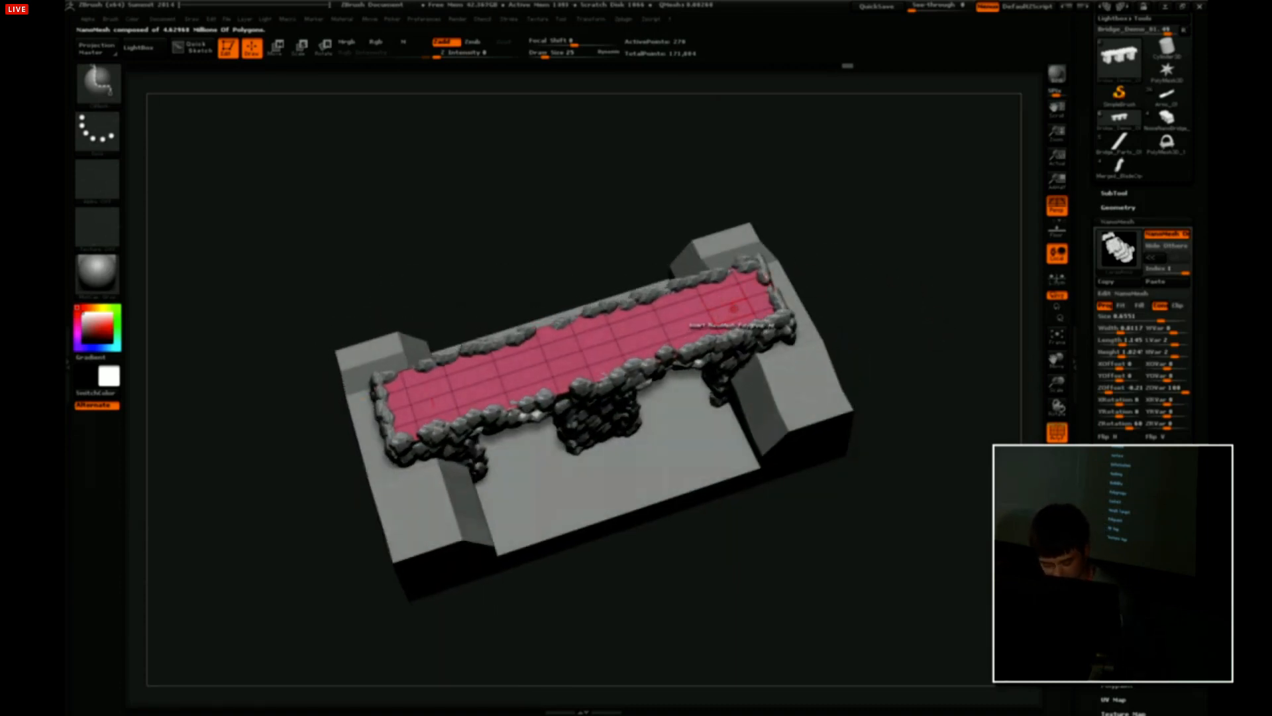
# Insert the Bridge_Parts plank as a NanoMesh across the deck polygroup and align the planks by point order to run crosswise.
pyautogui.press('m')
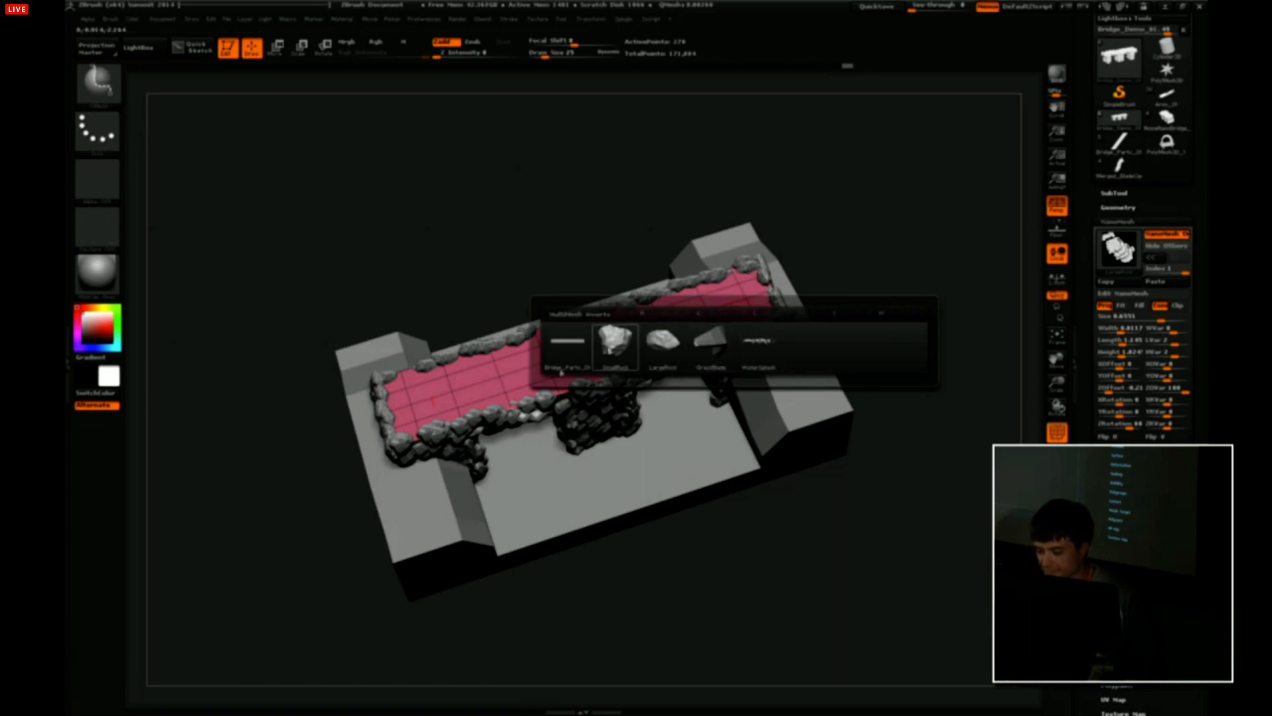
pyautogui.click(569, 348)
pyautogui.moveTo(855, 288); pyautogui.dragTo(847, 318)
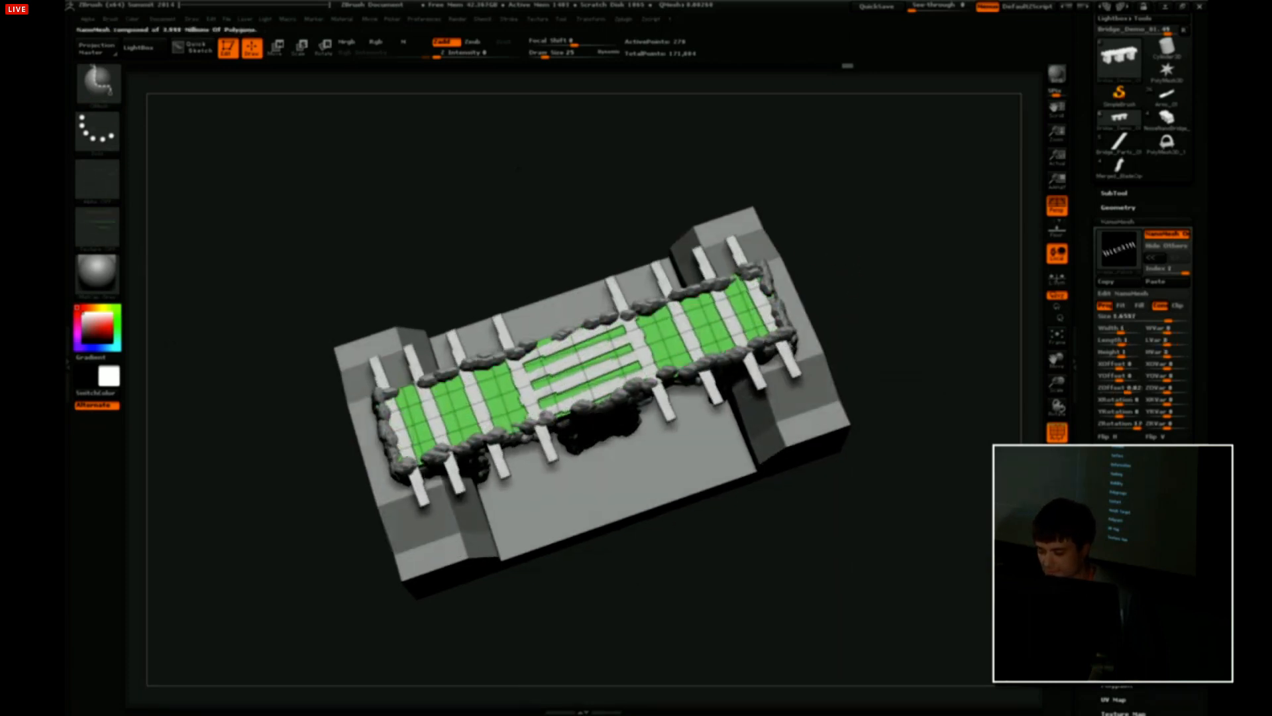
pyautogui.moveTo(1037, 404); pyautogui.dragTo(1037, 330)
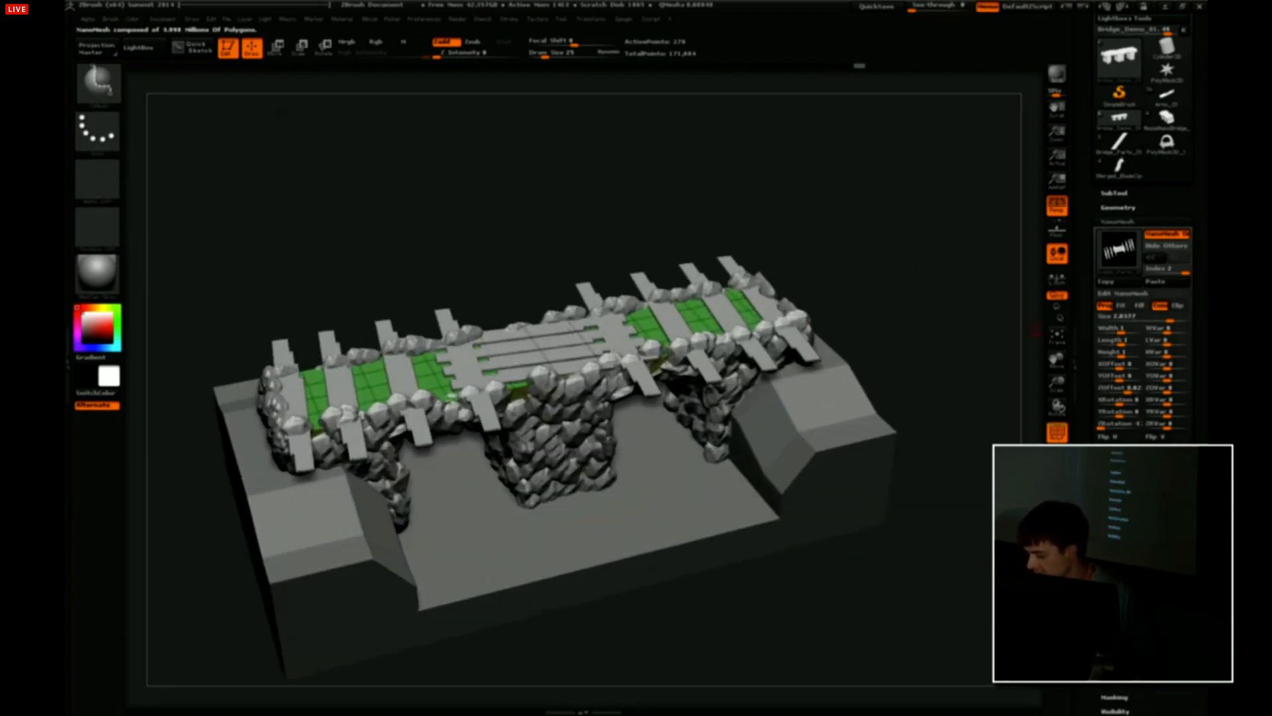
pyautogui.click(1058, 406)
pyautogui.click(1058, 406)
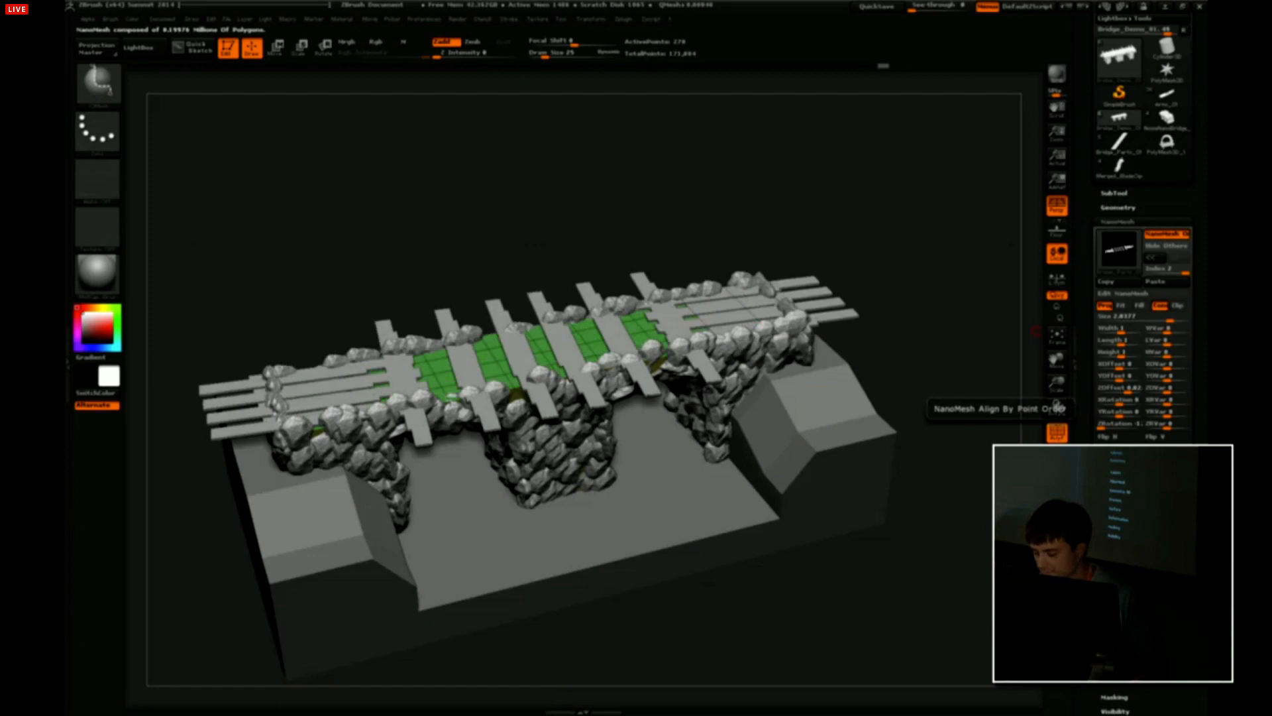
pyautogui.moveTo(974, 398); pyautogui.dragTo(957, 302)
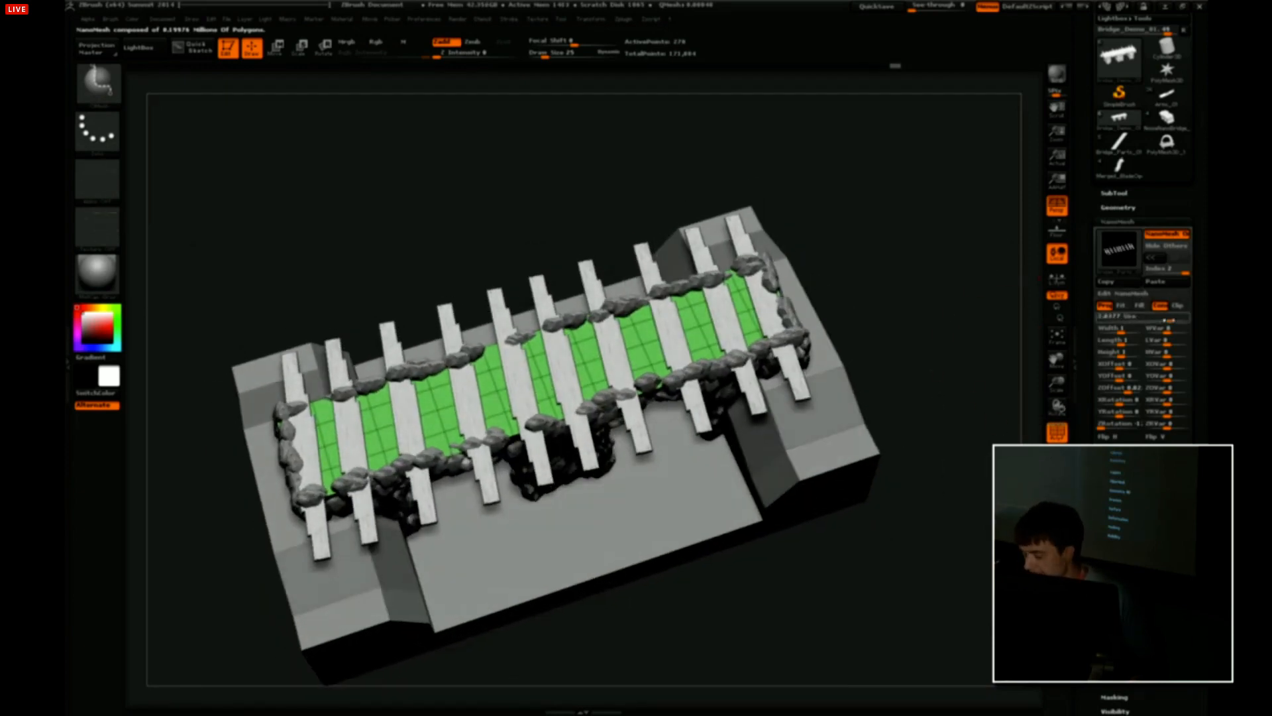
# Set the deck planks' size to about 0.89 and width to about 1.74, and increase their length and height.
pyautogui.moveTo(1169, 320); pyautogui.dragTo(1124, 329)
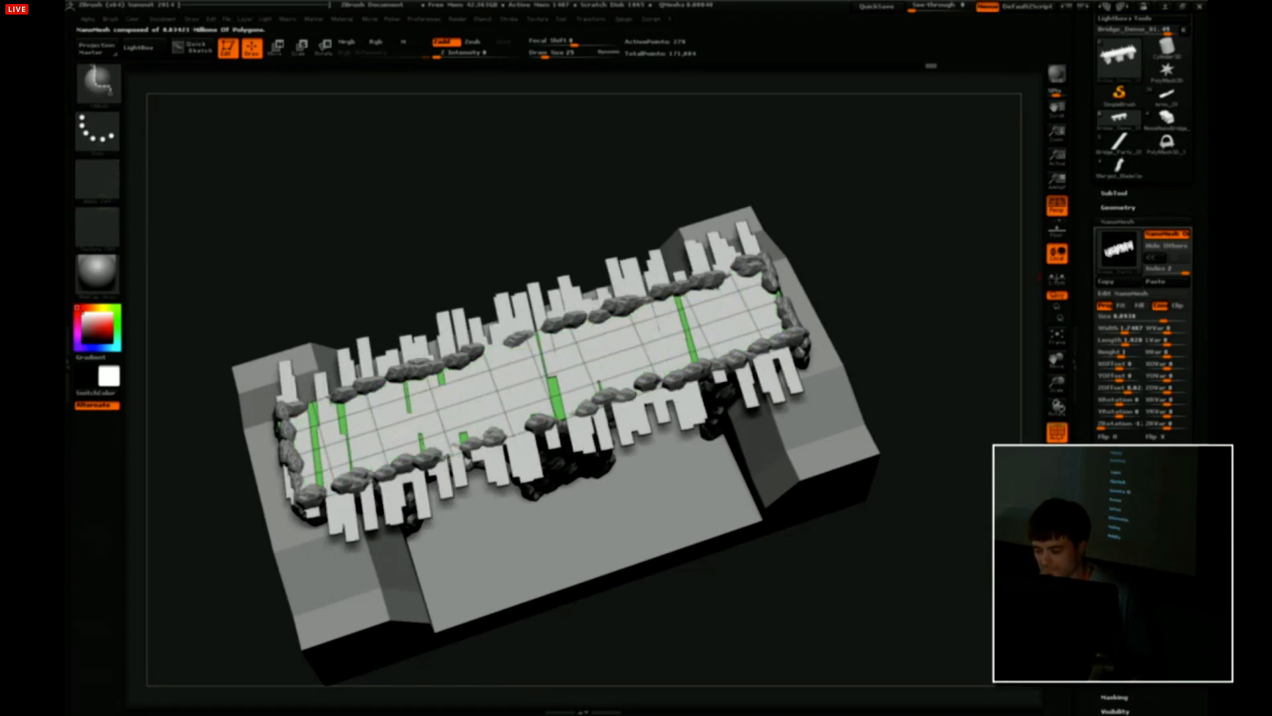
pyautogui.moveTo(984, 456); pyautogui.dragTo(1010, 402)
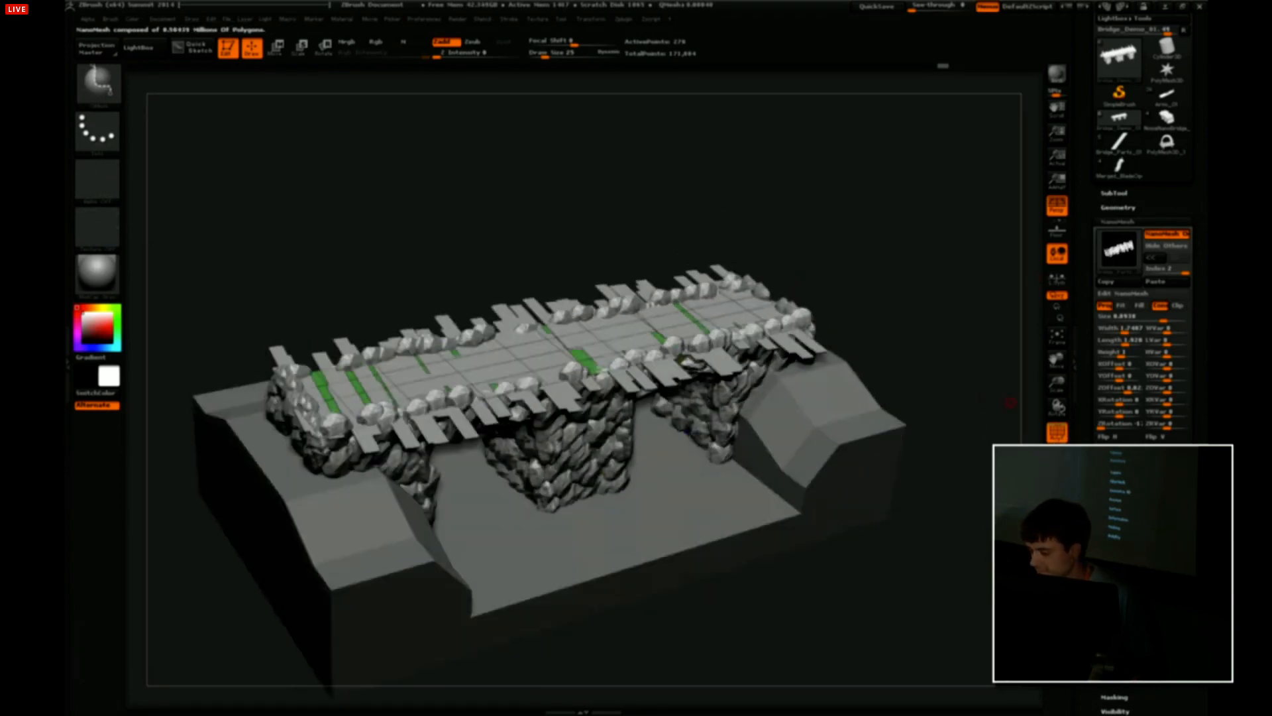
pyautogui.moveTo(1122, 352); pyautogui.dragTo(1132, 353)
pyautogui.moveTo(976, 332); pyautogui.dragTo(969, 353)
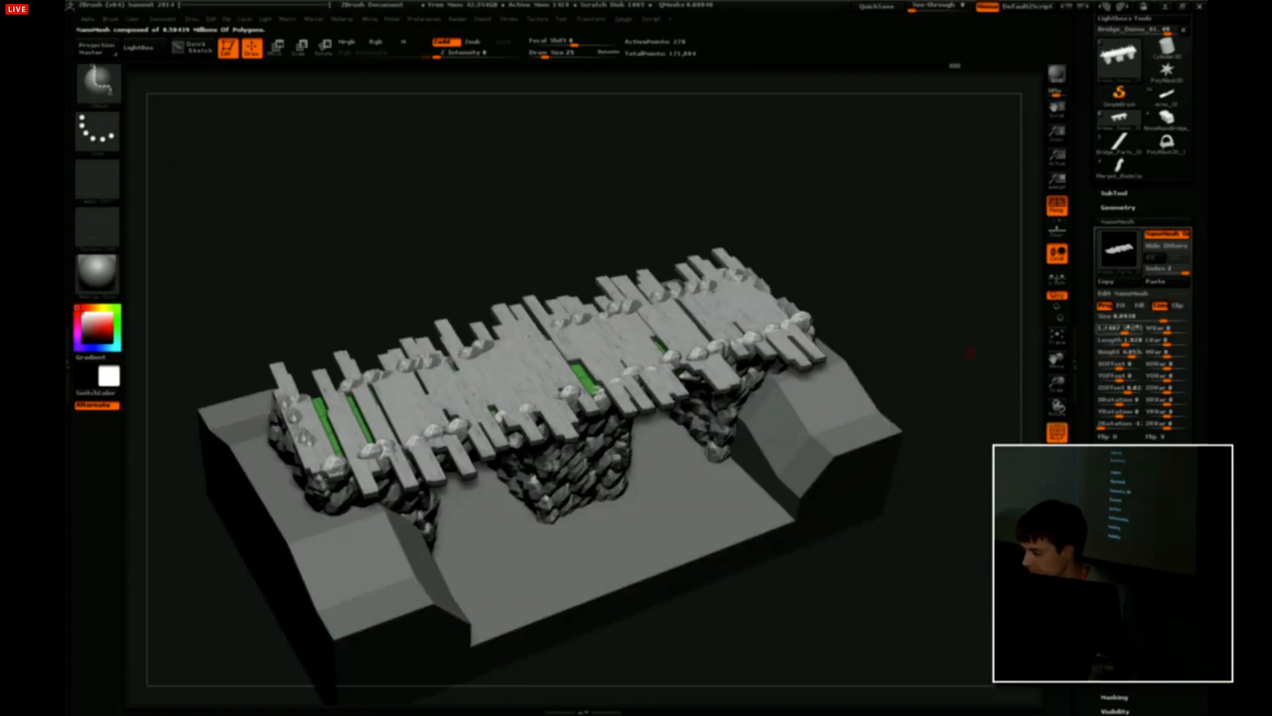
# Set the planks' width to about 1.28, length to about 2.54 and height to about 3.39, adding width, length and height variance.
pyautogui.moveTo(1118, 330); pyautogui.dragTo(1131, 338)
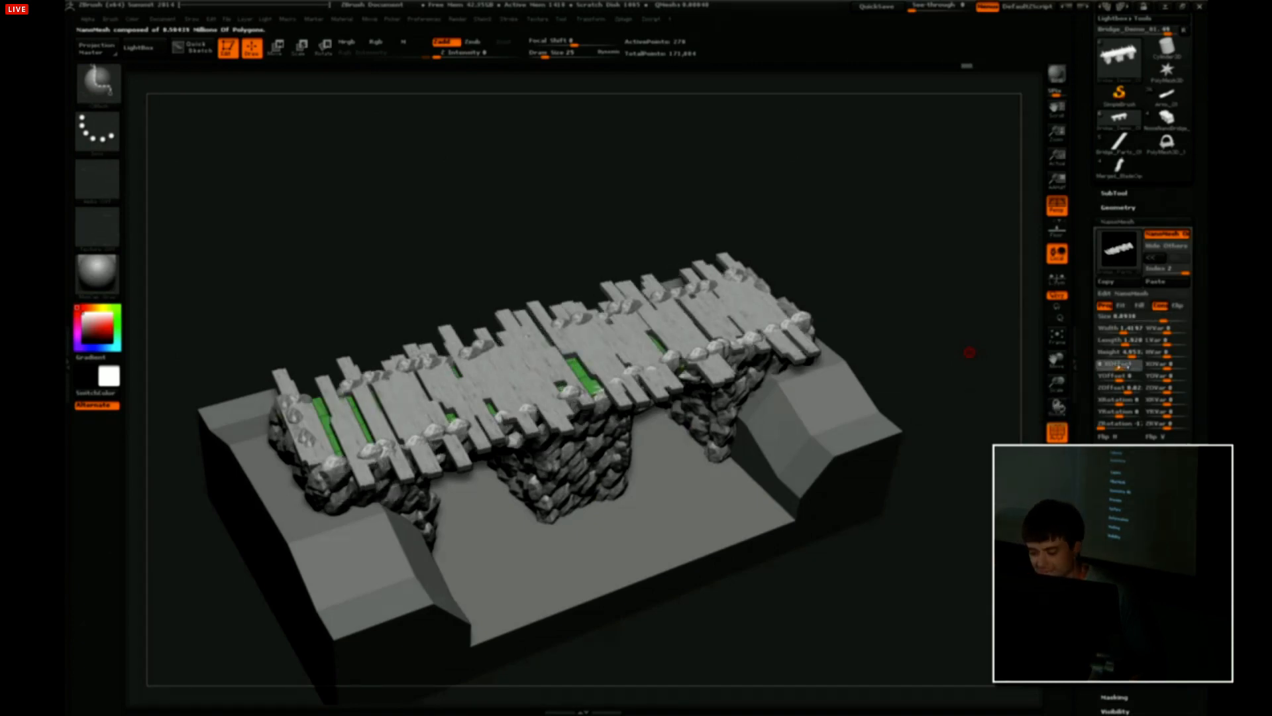
pyautogui.moveTo(1114, 340)
pyautogui.mouseDown()
pyautogui.moveTo(1176, 343)
pyautogui.moveTo(1175, 354)
pyautogui.moveTo(1174, 332)
pyautogui.moveTo(1180, 352)
pyautogui.mouseUp()
pyautogui.hotkey('ctrl', 'z')
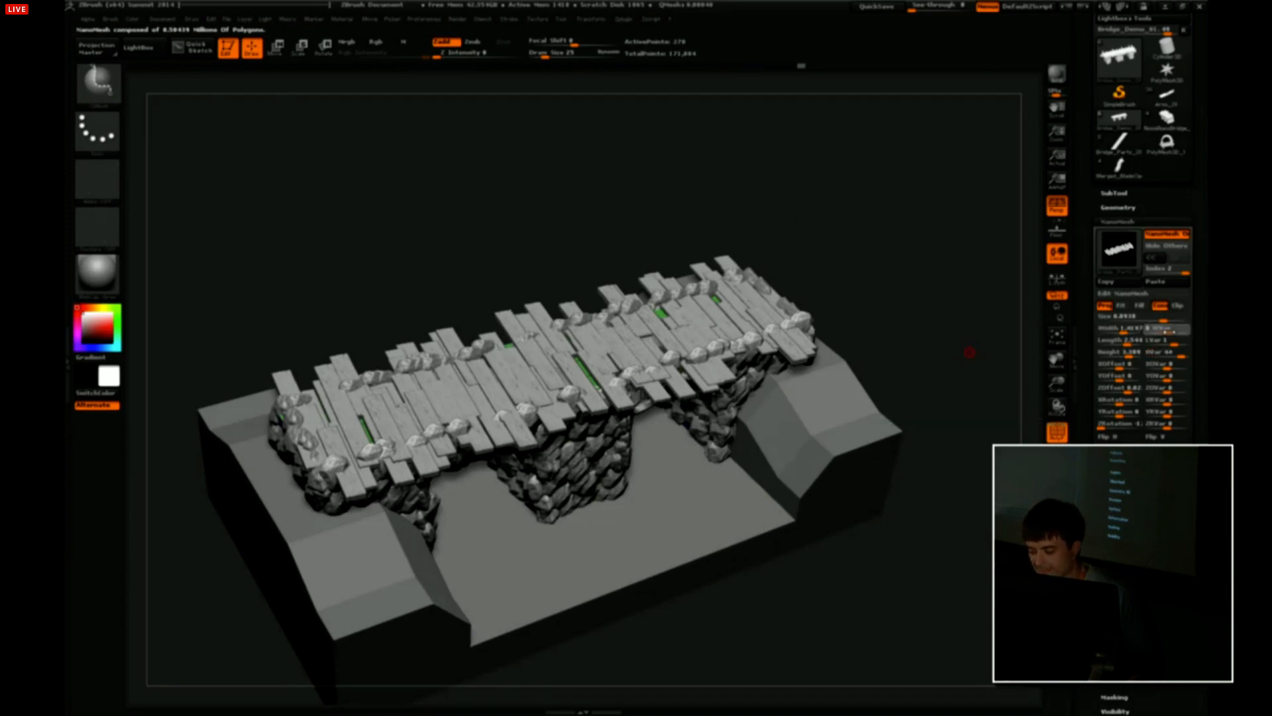
pyautogui.moveTo(1156, 335); pyautogui.dragTo(1123, 334)
pyautogui.moveTo(962, 355); pyautogui.dragTo(936, 305)
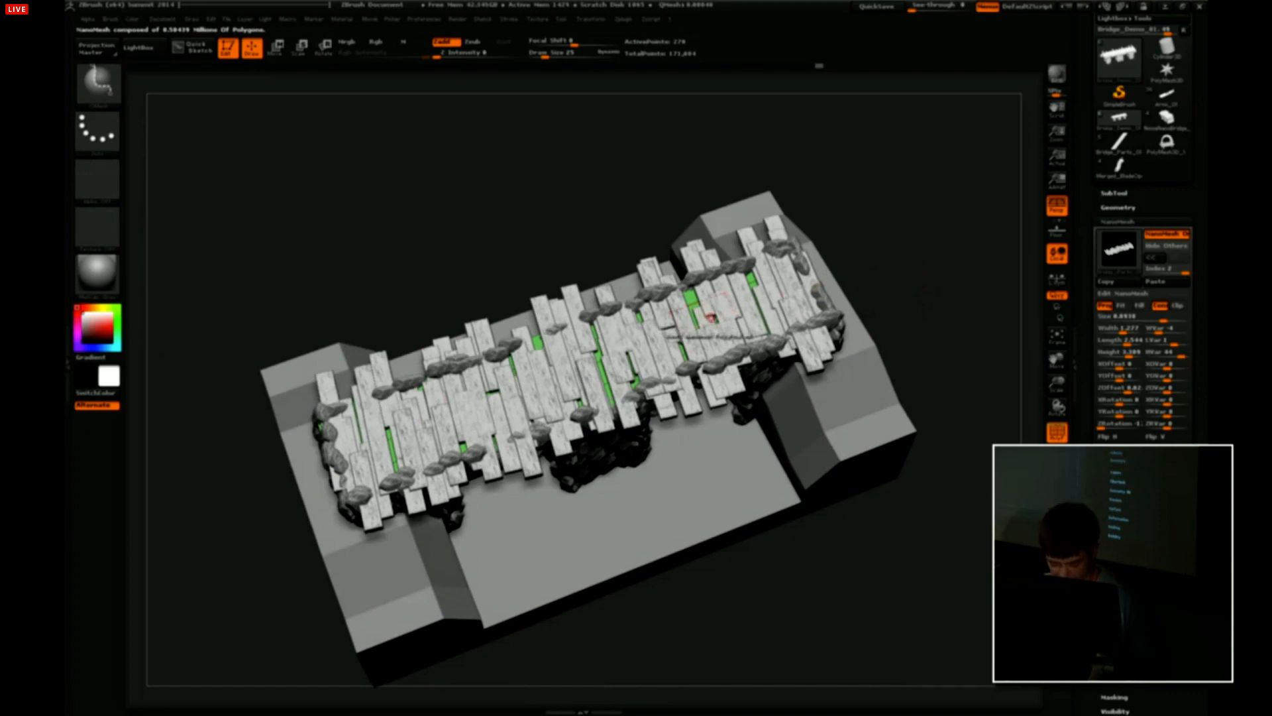
# Scatter a small rock NanoMesh over the deck polygroup, with a Z offset of about 0.57 and a high Z offset variance.
pyautogui.press('m')
pyautogui.click(611, 383)
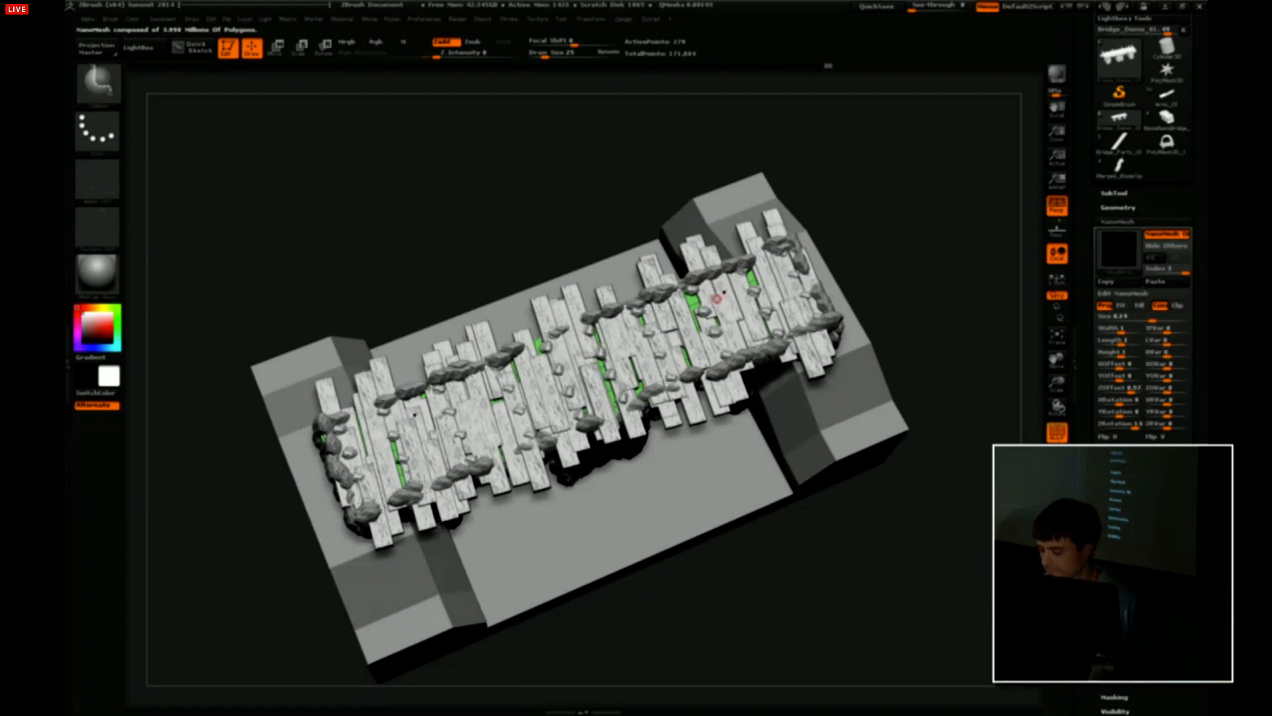
pyautogui.moveTo(925, 333); pyautogui.dragTo(932, 281)
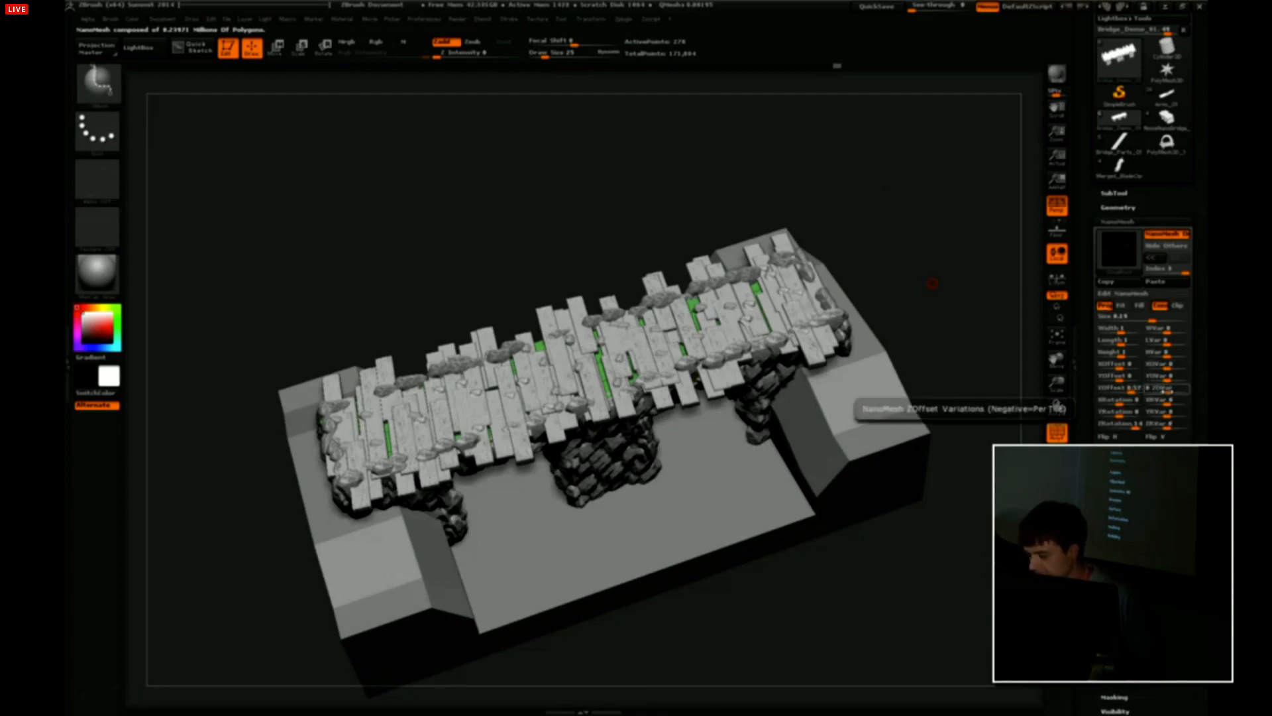
pyautogui.moveTo(1172, 391); pyautogui.dragTo(1182, 390)
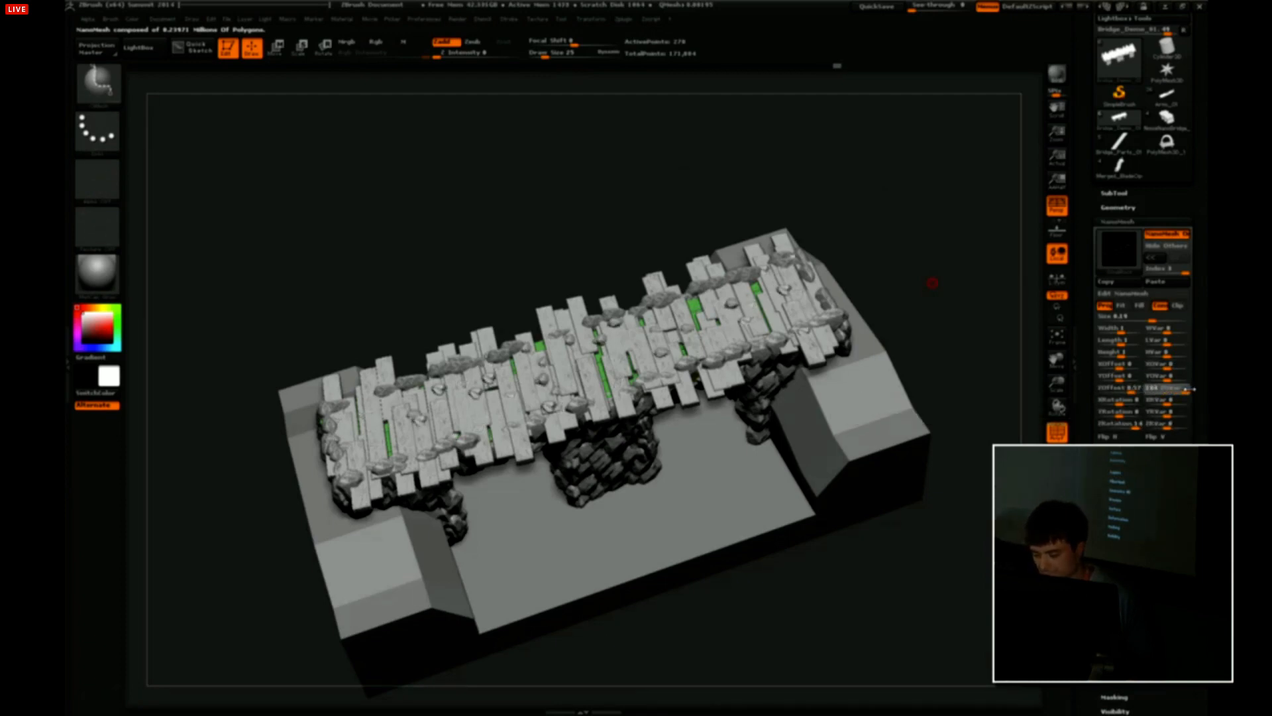
pyautogui.moveTo(946, 375)
pyautogui.mouseDown()
pyautogui.moveTo(947, 347)
pyautogui.moveTo(945, 371)
pyautogui.mouseUp()
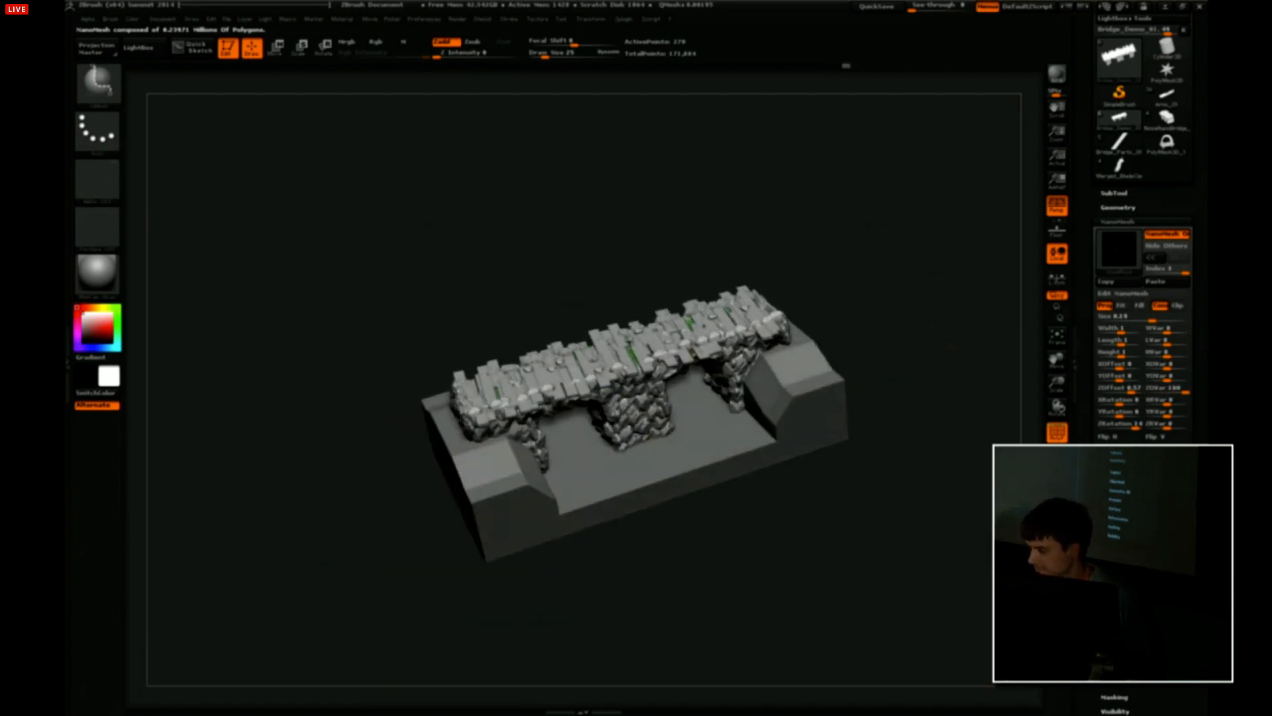
# Go back to the front-face rock NanoMesh at index 0 and lower its Z offset to sink the rocks into the wall.
pyautogui.click(1158, 259)
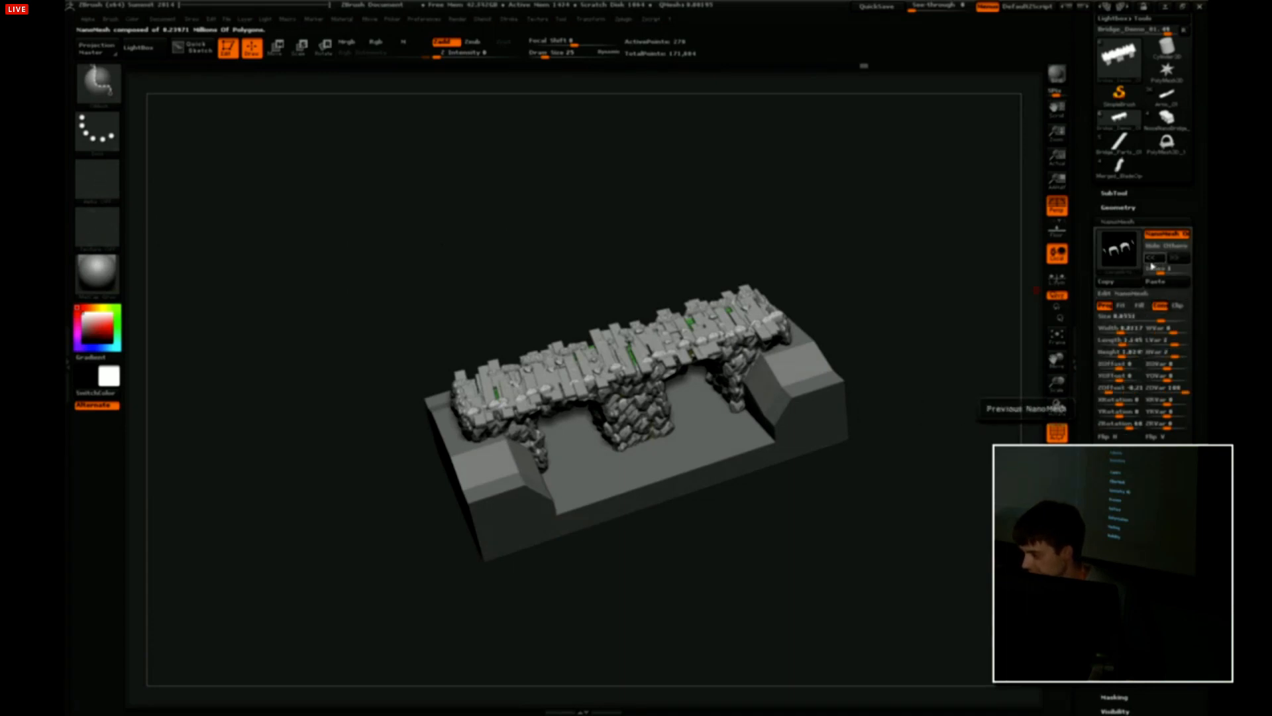
pyautogui.click(1156, 259)
pyautogui.click(1111, 390)
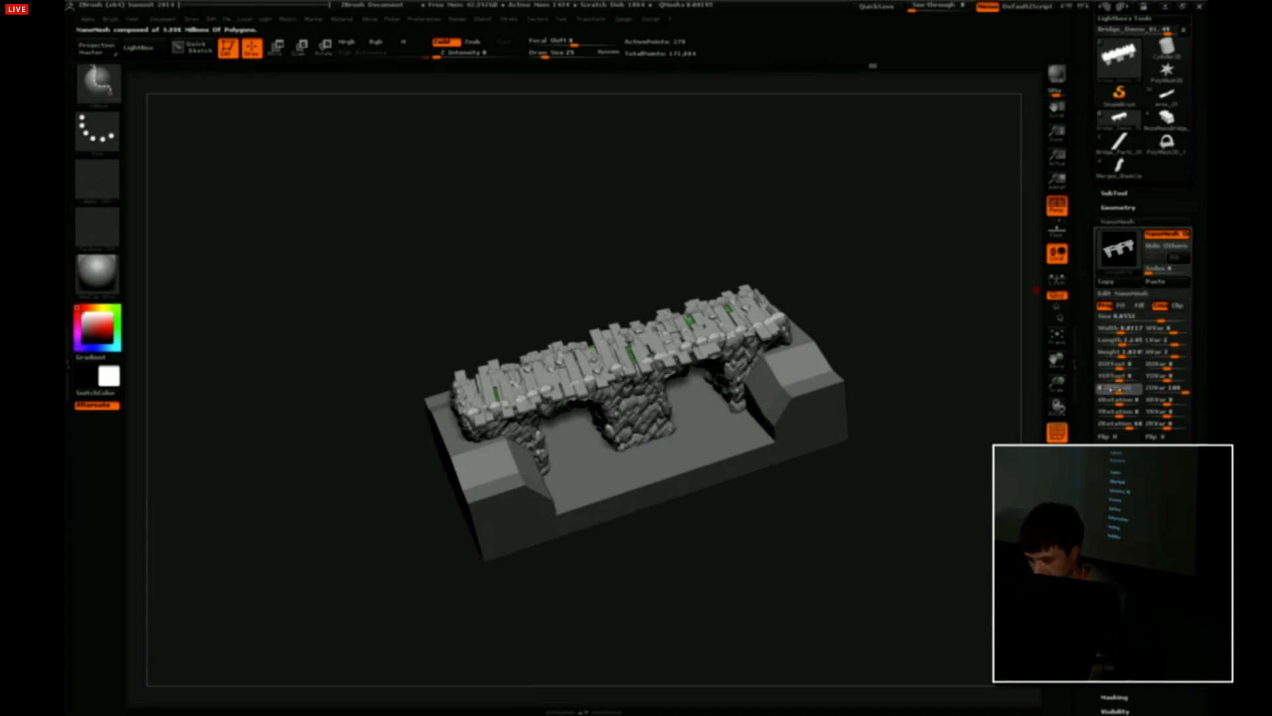
pyautogui.moveTo(1110, 390); pyautogui.dragTo(1107, 391)
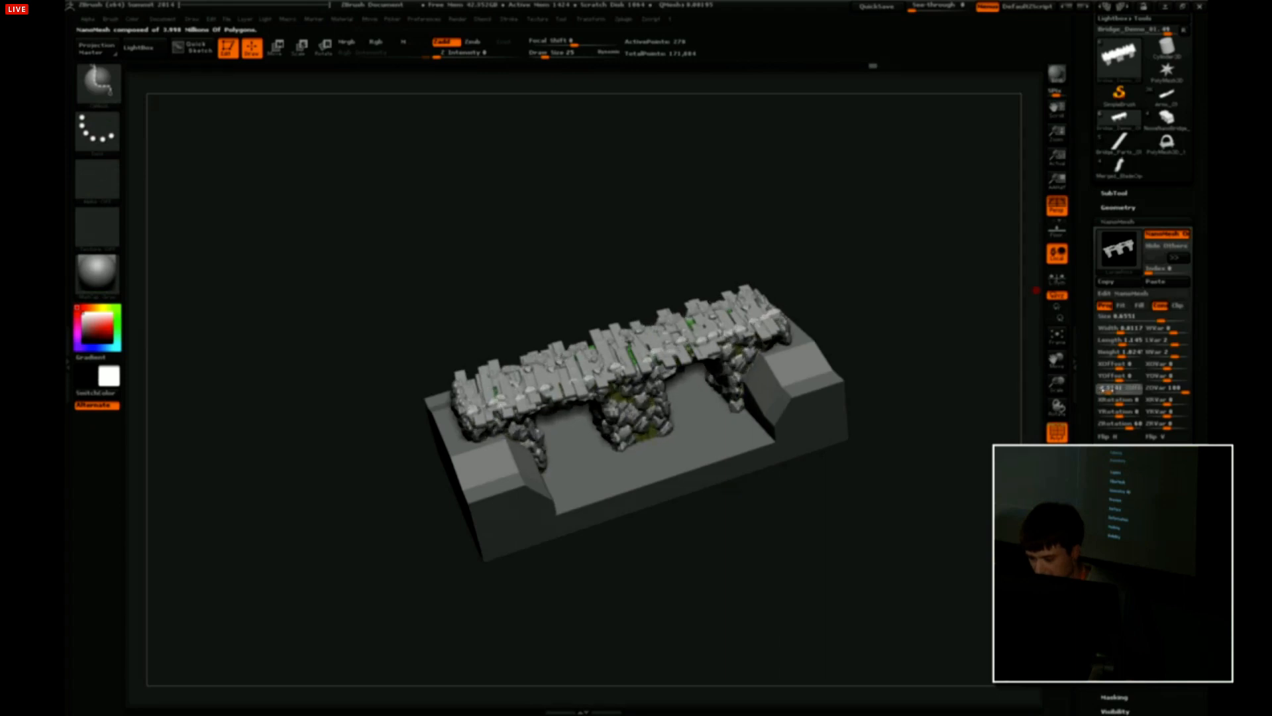
pyautogui.moveTo(972, 410); pyautogui.dragTo(980, 385)
# Switch to the LandMass subtool and keep the bridge subtool visible alongside it.
pyautogui.moveTo(1166, 193); pyautogui.dragTo(1166, 243)
pyautogui.click(1114, 243)
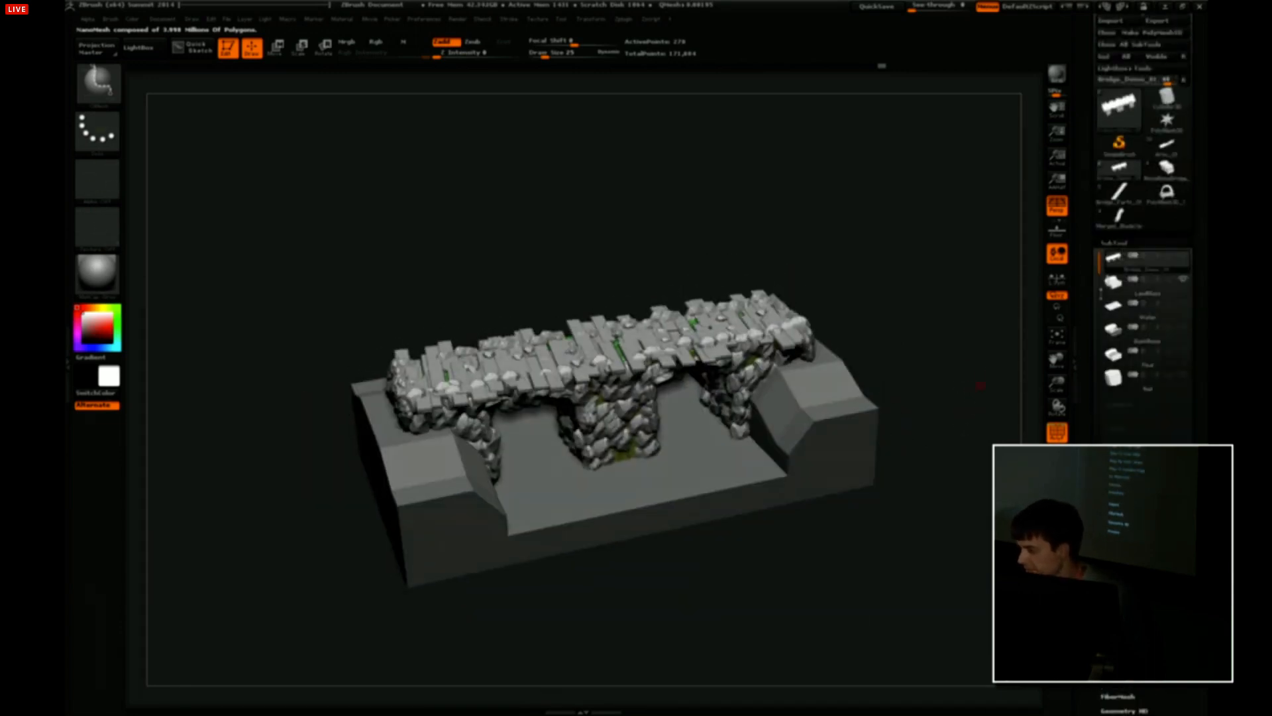
pyautogui.click(1174, 291)
pyautogui.click(1057, 358)
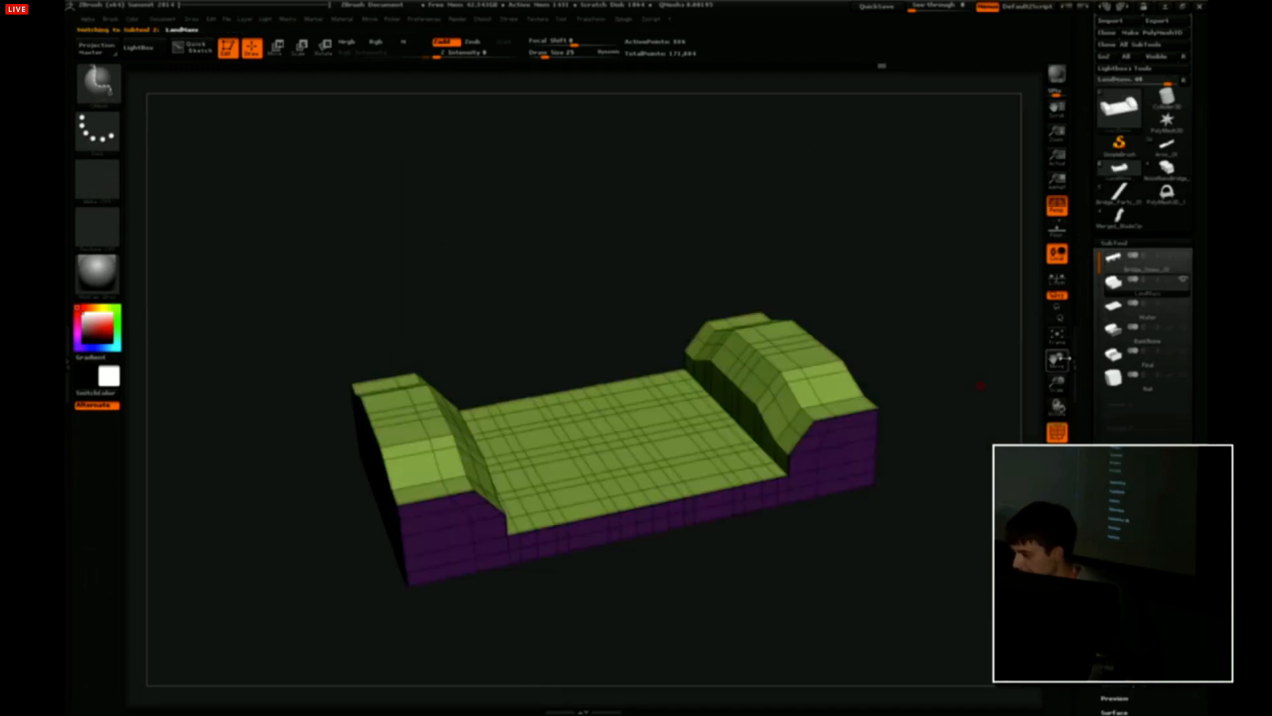
pyautogui.click(1184, 259)
pyautogui.keyDown('alt'); pyautogui.moveTo(954, 355); pyautogui.dragTo(1017, 373); pyautogui.keyUp('alt')
# Preview the LandMass with subdivision smoothing and return it to its unsmoothed low-poly form.
pyautogui.press('d')
pyautogui.moveTo(1084, 527); pyautogui.dragTo(1085, 428)
pyautogui.moveTo(954, 406); pyautogui.dragTo(805, 464)
pyautogui.press('space')
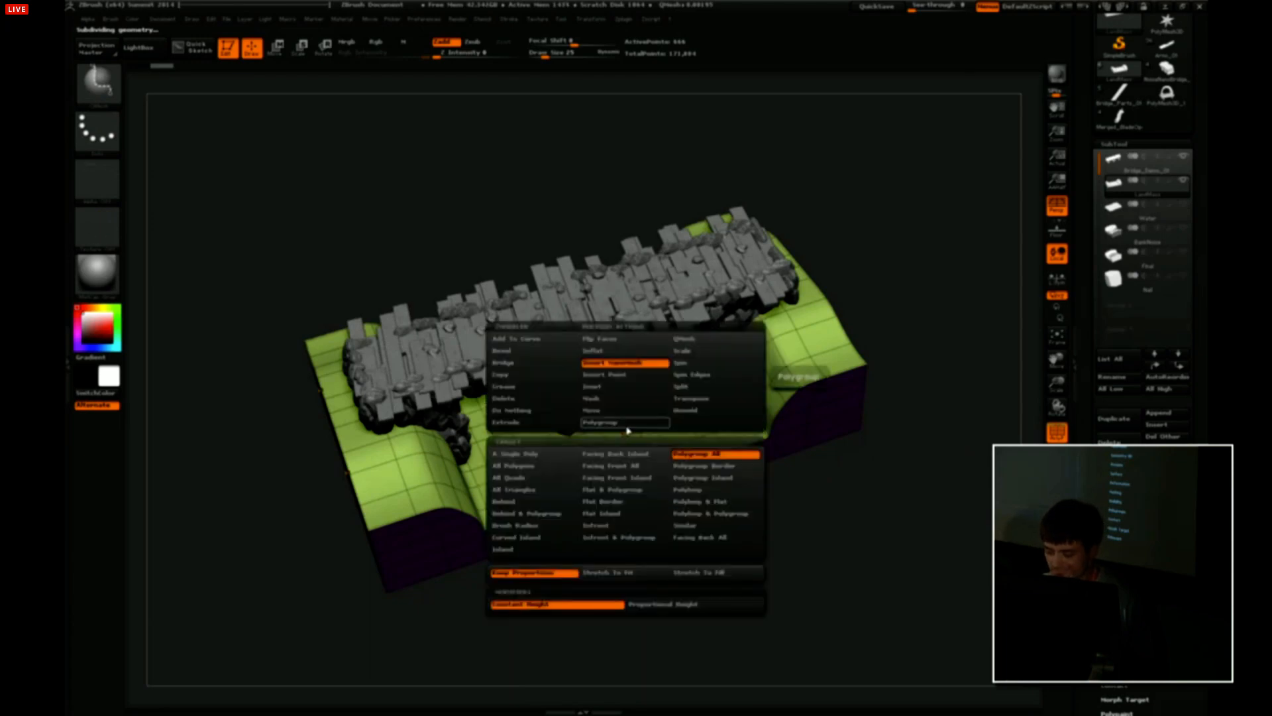
pyautogui.hotkey('shift', 'd')
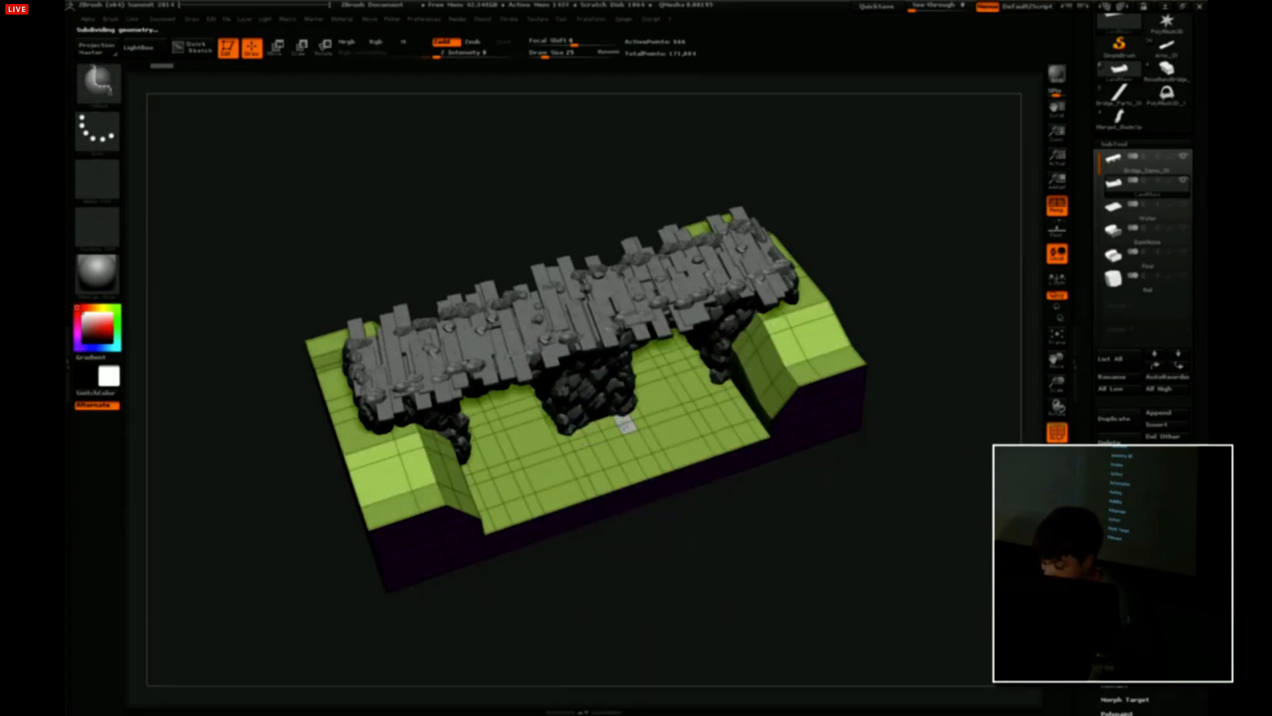
# Insert the grass-blade NanoMesh on the small marked patch of ground polygons at the foot of the middle bridge pier.
pyautogui.press('space')
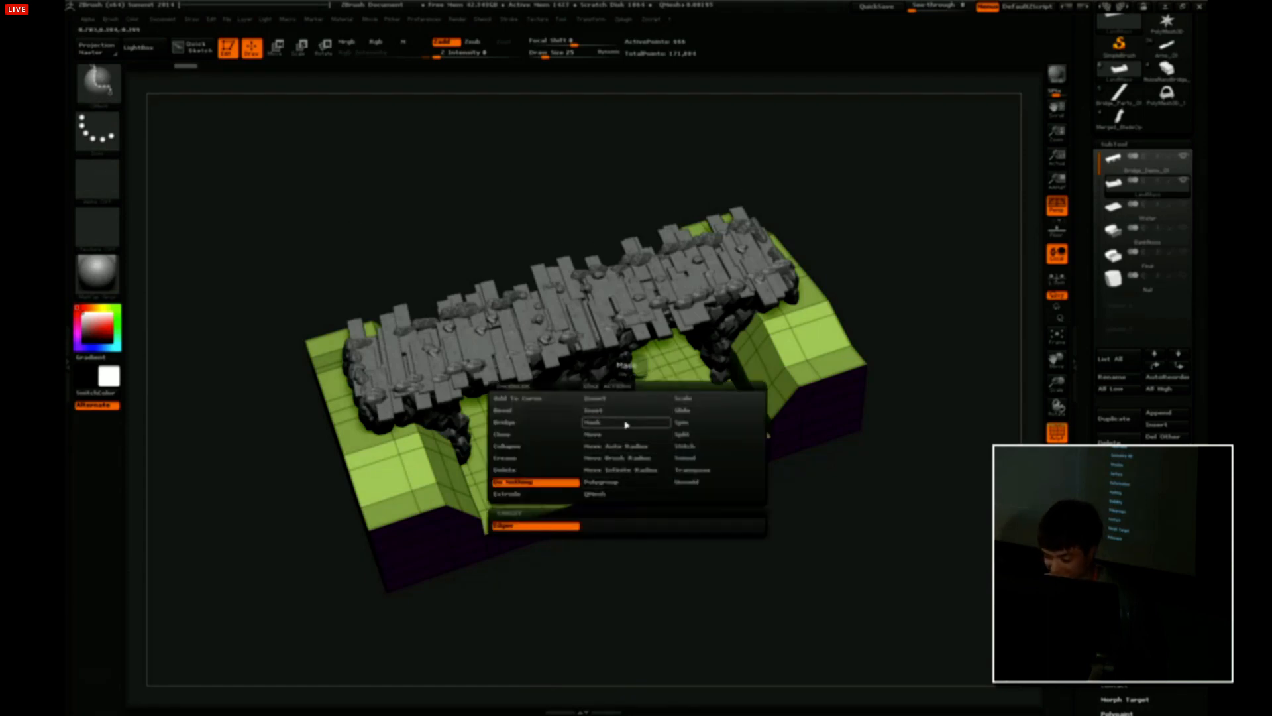
pyautogui.press('space')
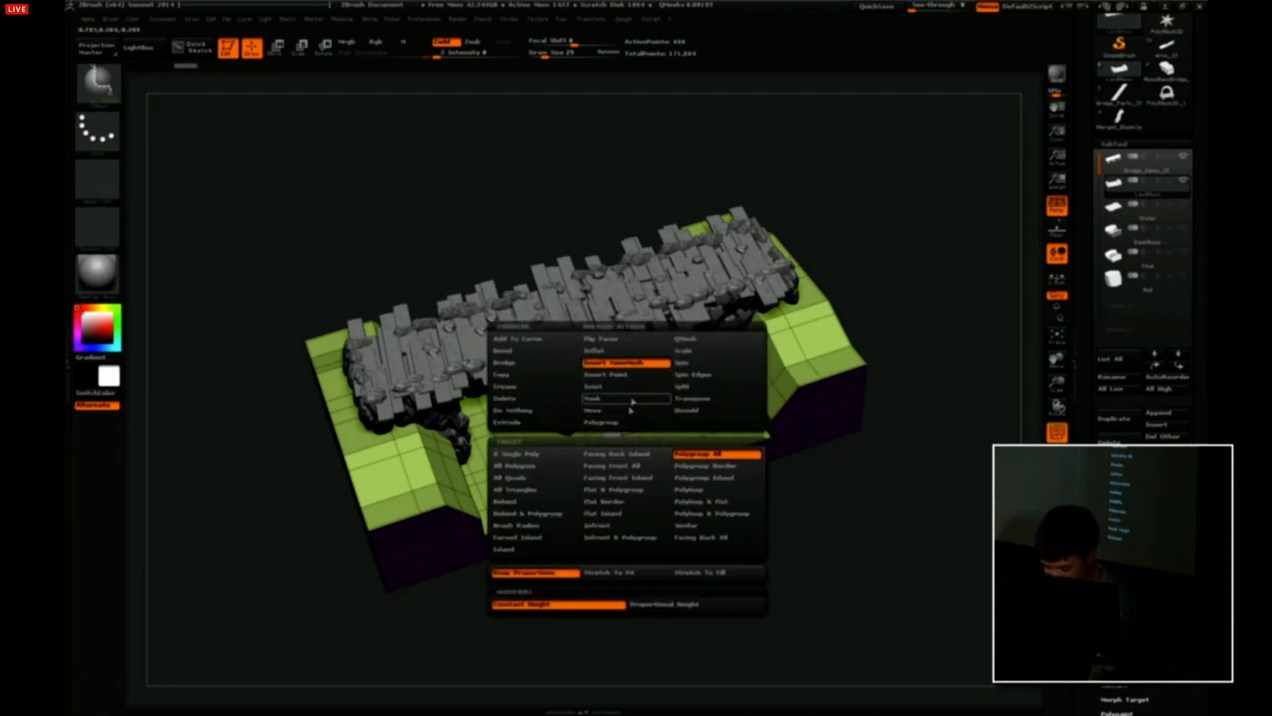
pyautogui.click(626, 503)
pyautogui.click(625, 456)
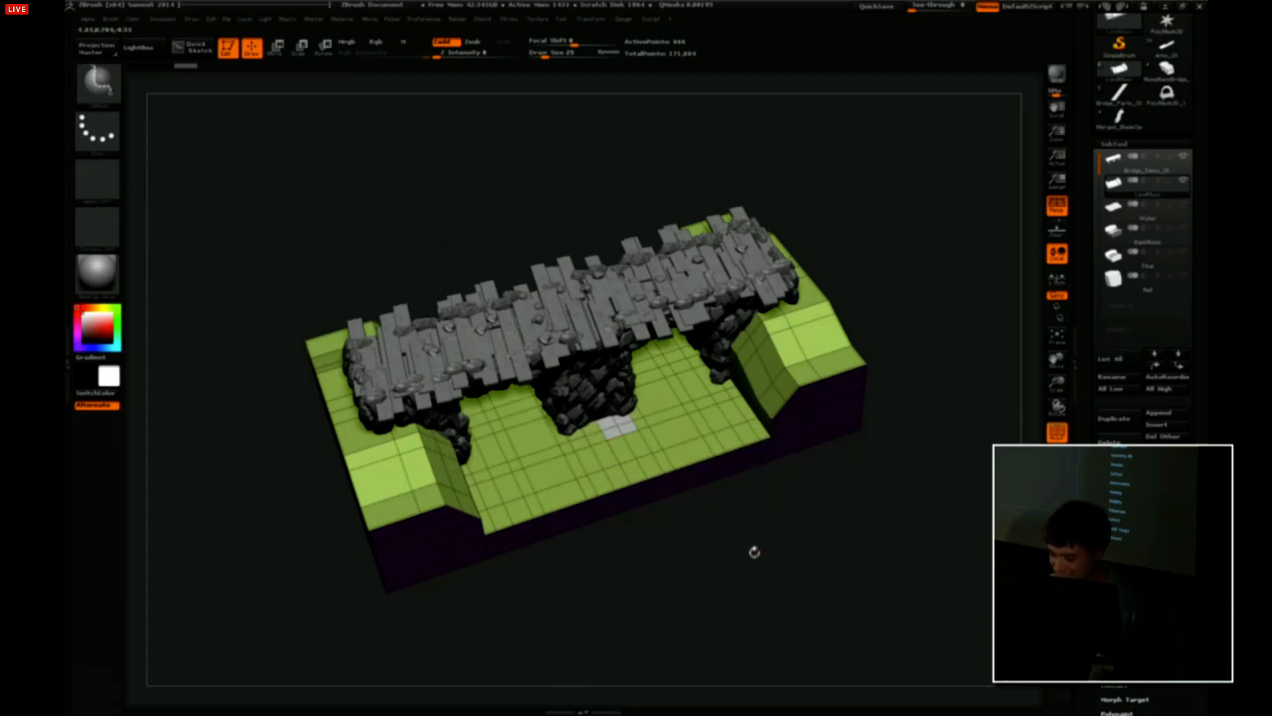
pyautogui.moveTo(753, 551); pyautogui.dragTo(752, 514)
pyautogui.click(613, 429)
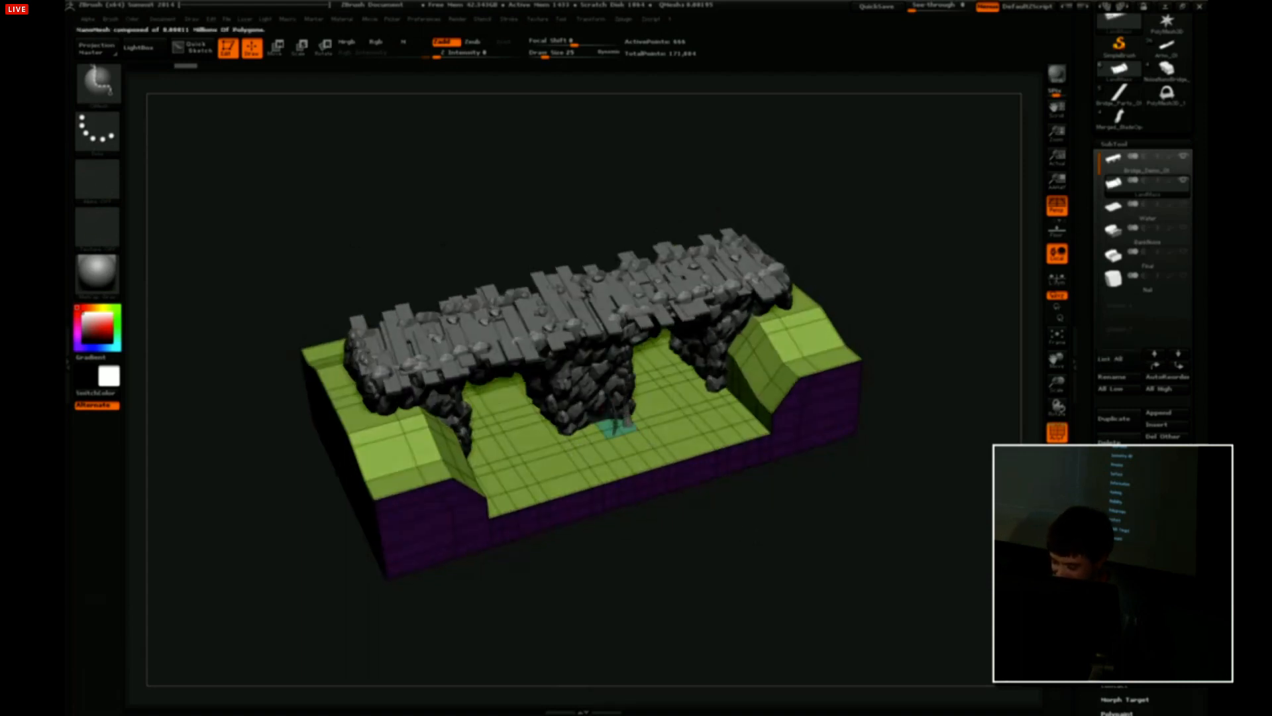
# Multiply the grass NanoMesh with a random distribution of about 6.5, reduce its size to about 0.685 and narrow its width.
pyautogui.moveTo(927, 457); pyautogui.dragTo(882, 398)
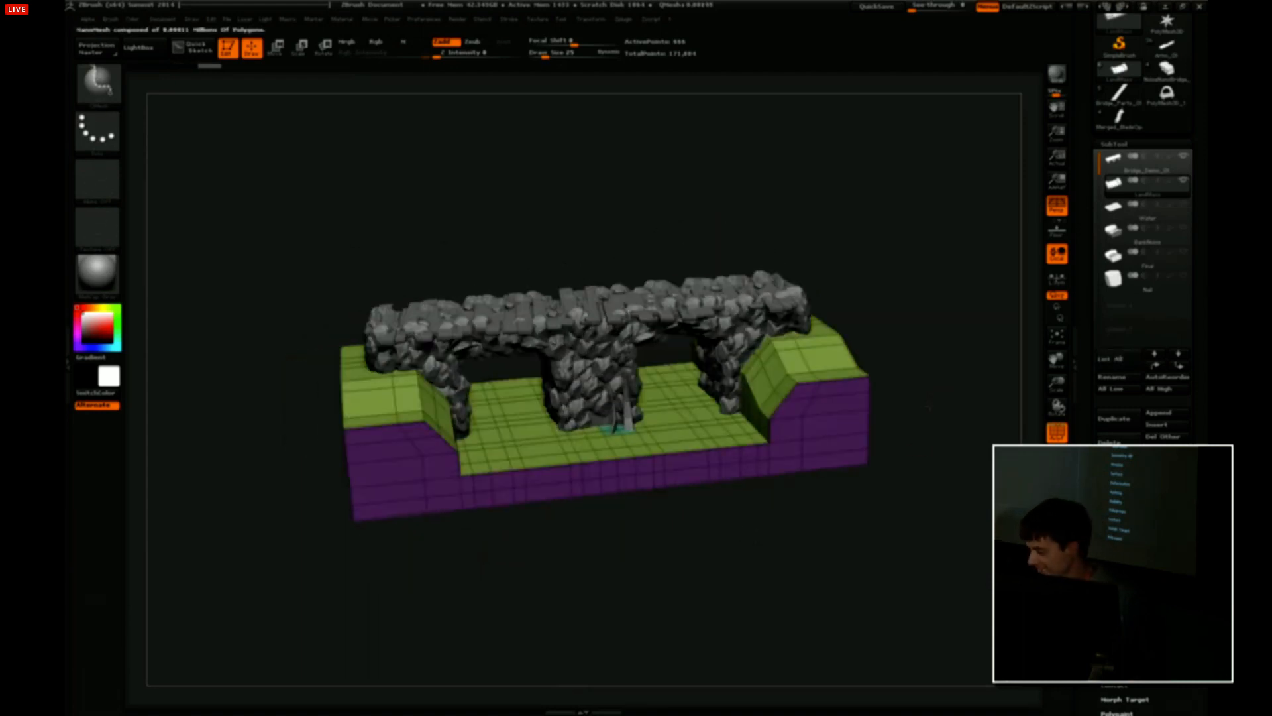
pyautogui.click(1118, 541)
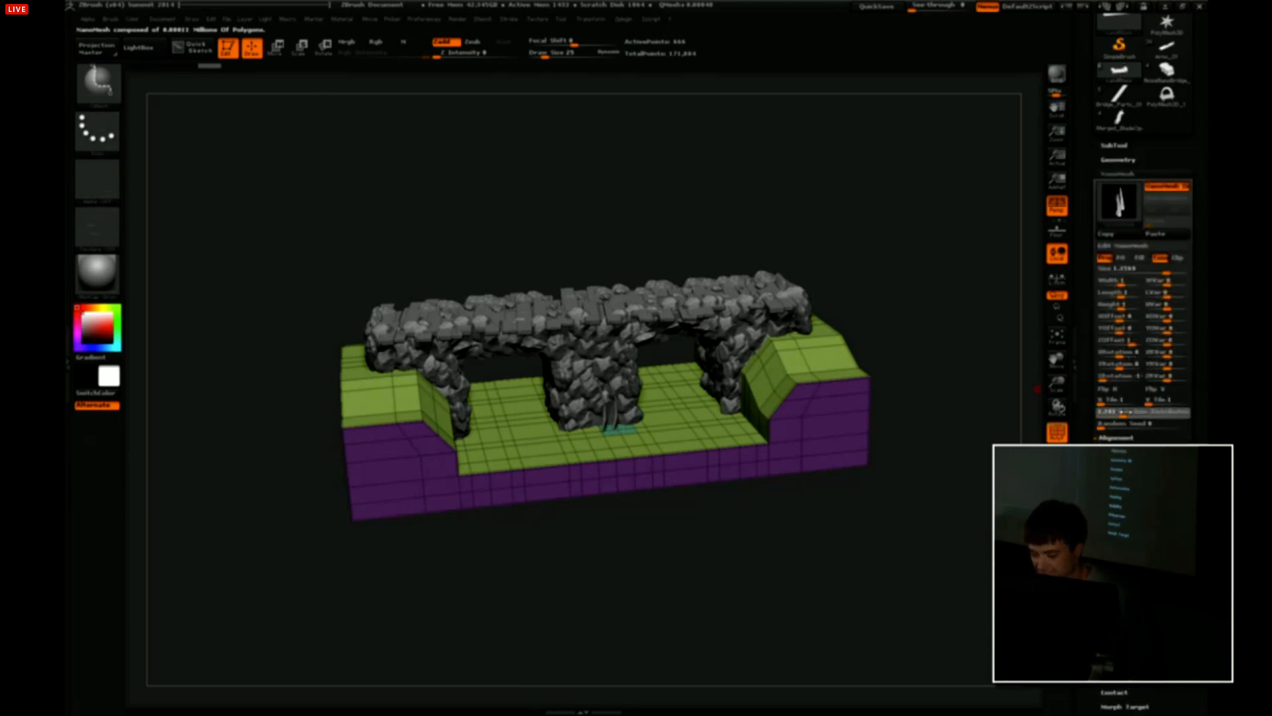
pyautogui.moveTo(941, 427); pyautogui.dragTo(964, 438)
pyautogui.moveTo(1164, 272); pyautogui.dragTo(1123, 282)
pyautogui.click(1125, 282)
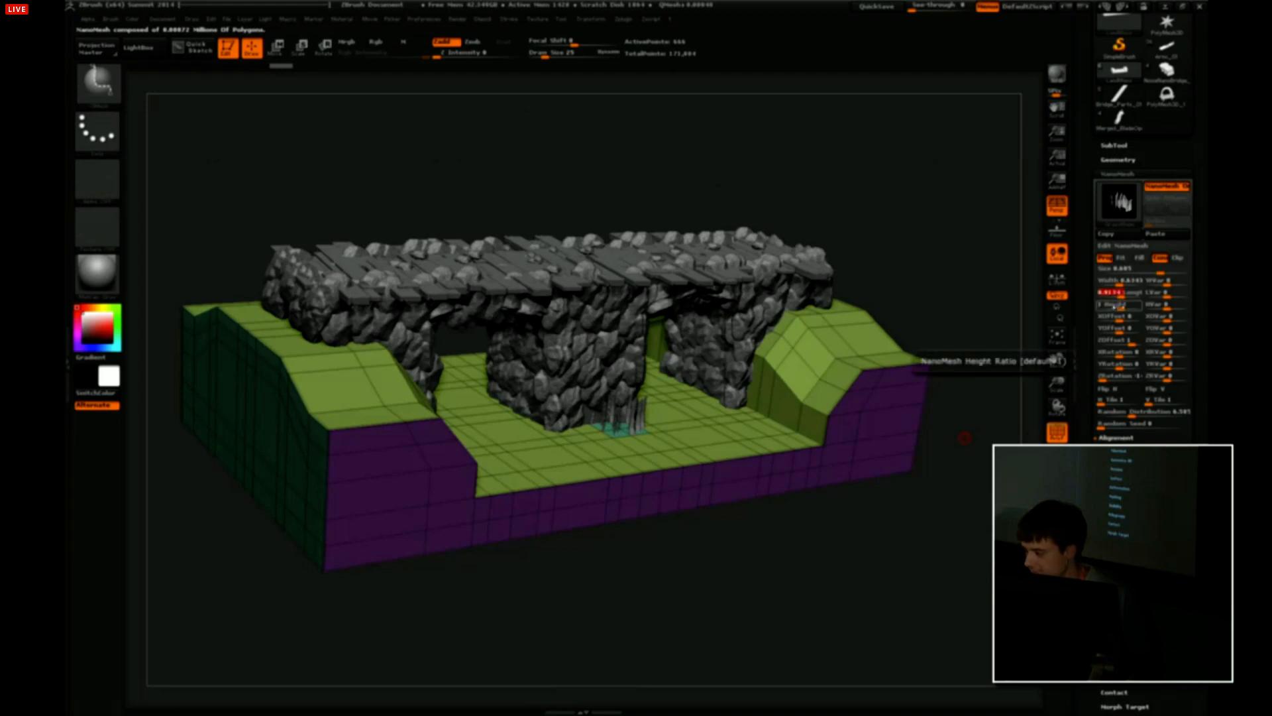
# Raise the grass blades' height ratio to about 1.8 and add variance to their Z rotation, width, length and height.
pyautogui.moveTo(1121, 304); pyautogui.dragTo(1123, 306)
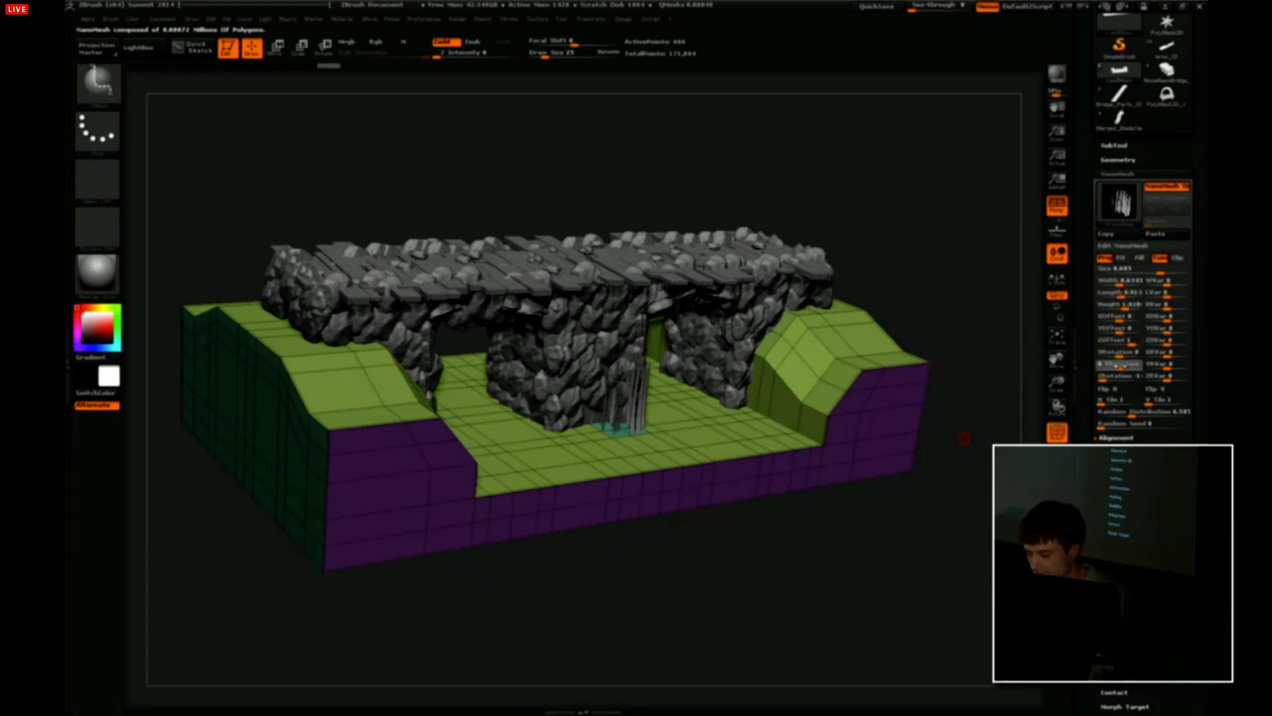
pyautogui.moveTo(1118, 363); pyautogui.dragTo(1181, 378)
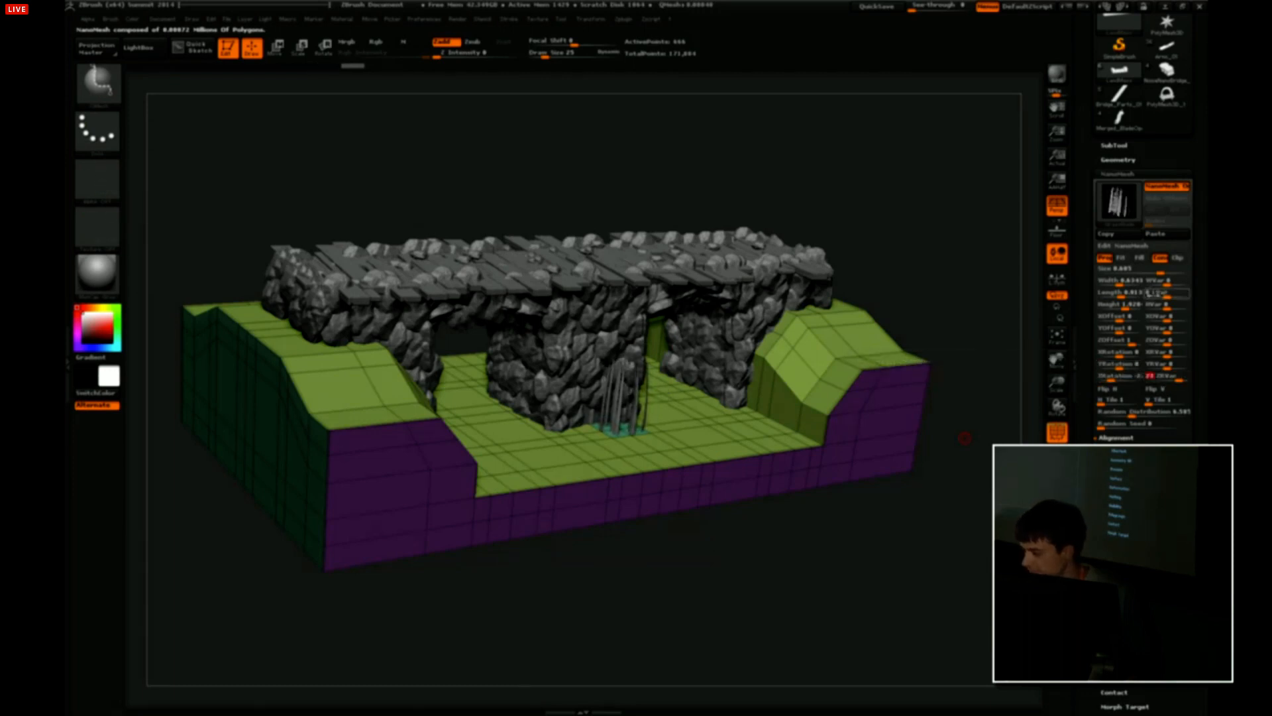
pyautogui.moveTo(1176, 281); pyautogui.dragTo(1170, 308)
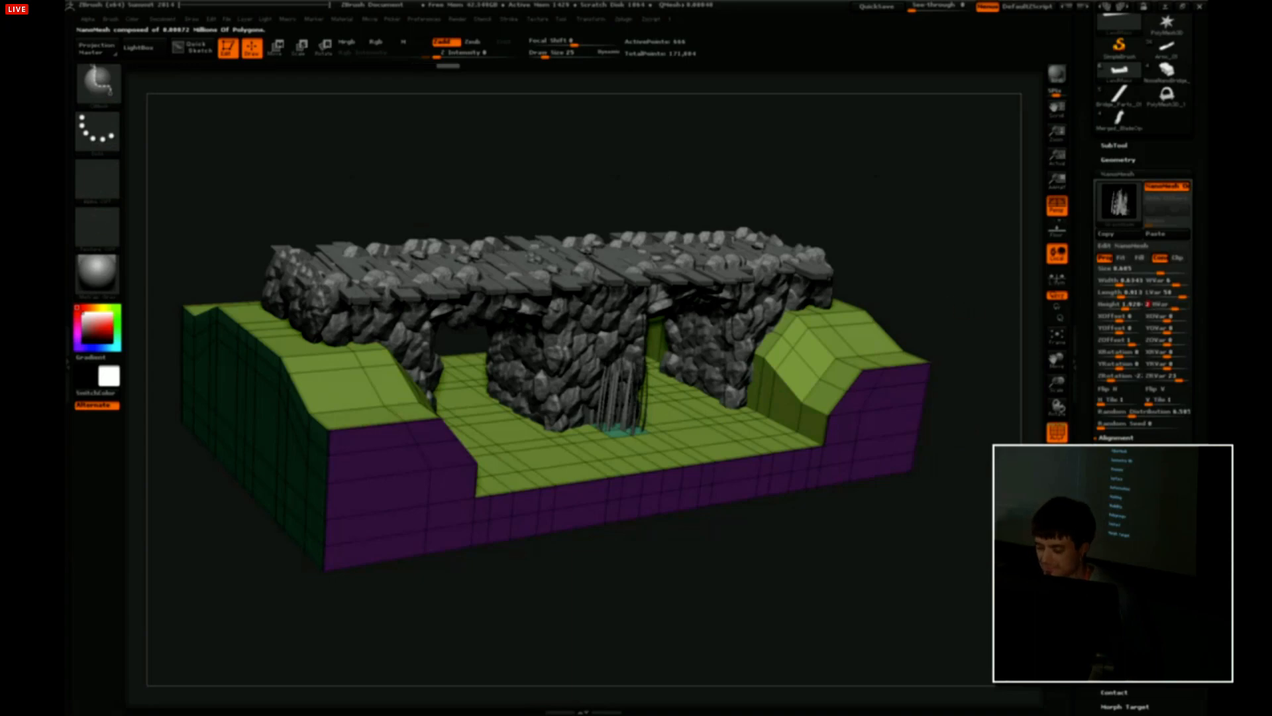
# Set the polygon action to Polygroup with the A Single Poly target and add a ground polygon beside the middle pier to the grass group.
pyautogui.keyDown('alt'); pyautogui.moveTo(964, 438); pyautogui.dragTo(784, 572); pyautogui.keyUp('alt')
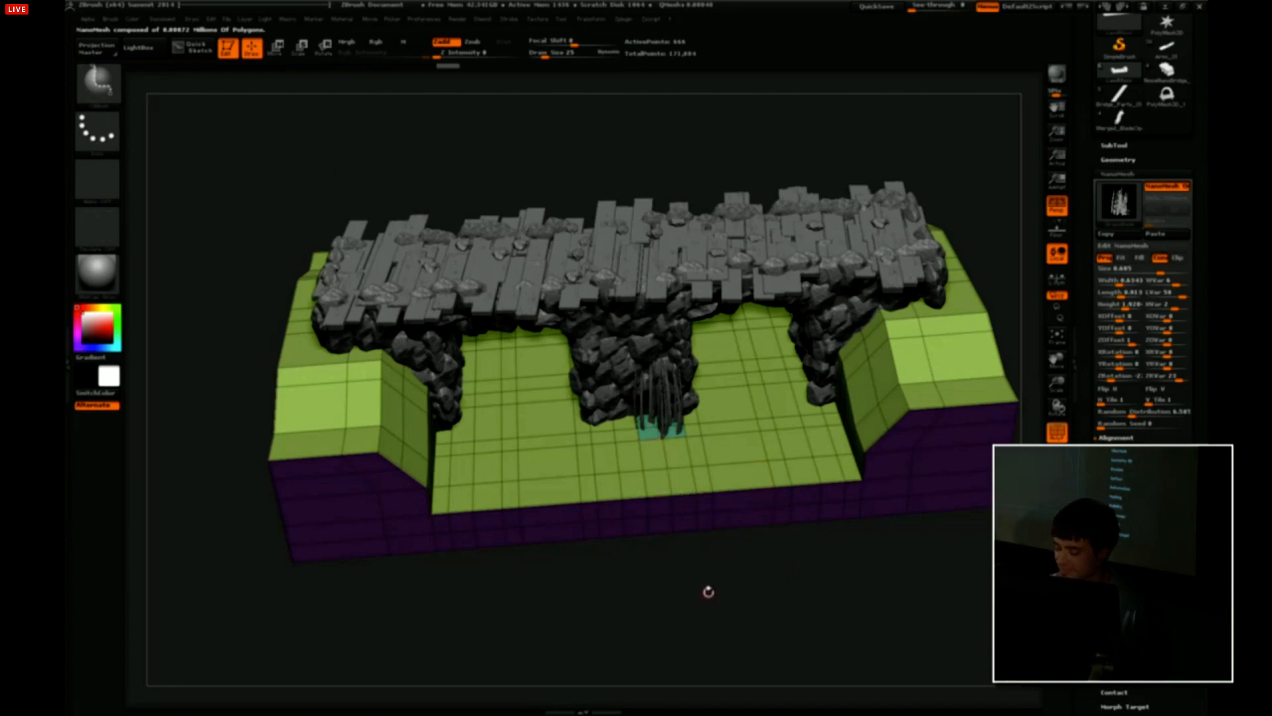
pyautogui.moveTo(708, 591); pyautogui.dragTo(655, 434)
pyautogui.press('space')
pyautogui.click(644, 422)
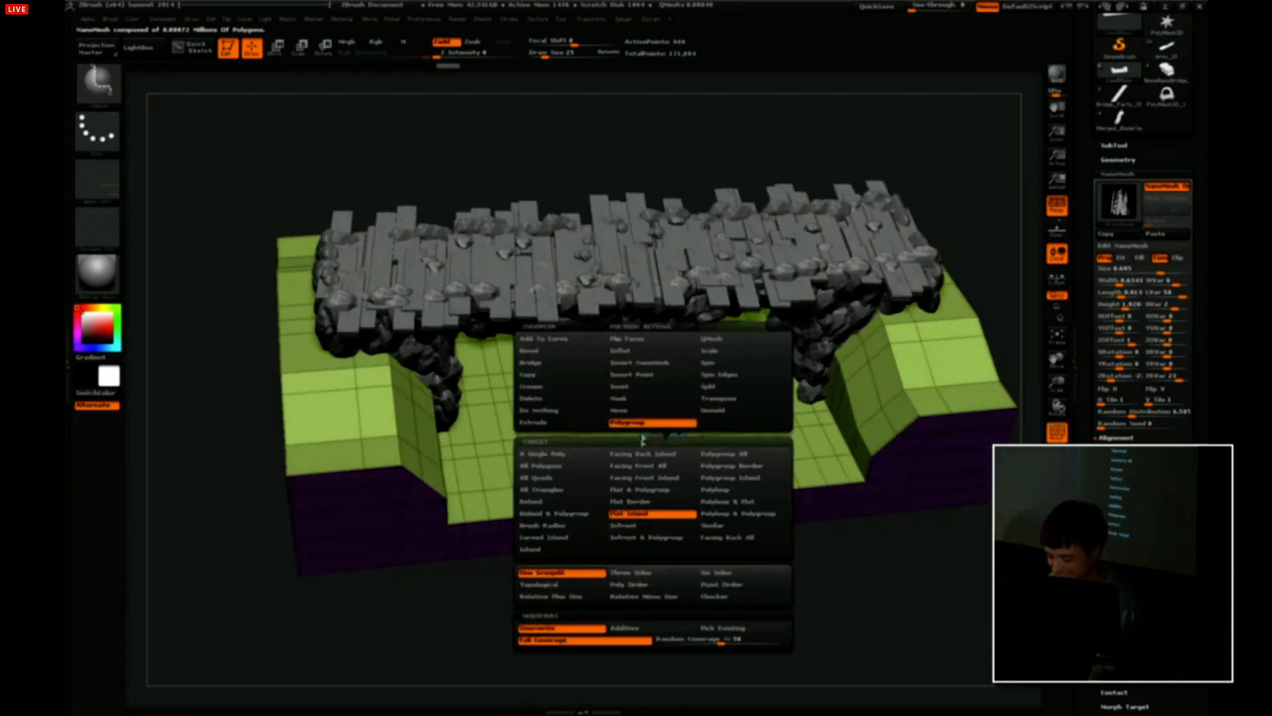
pyautogui.moveTo(822, 574); pyautogui.dragTo(805, 548)
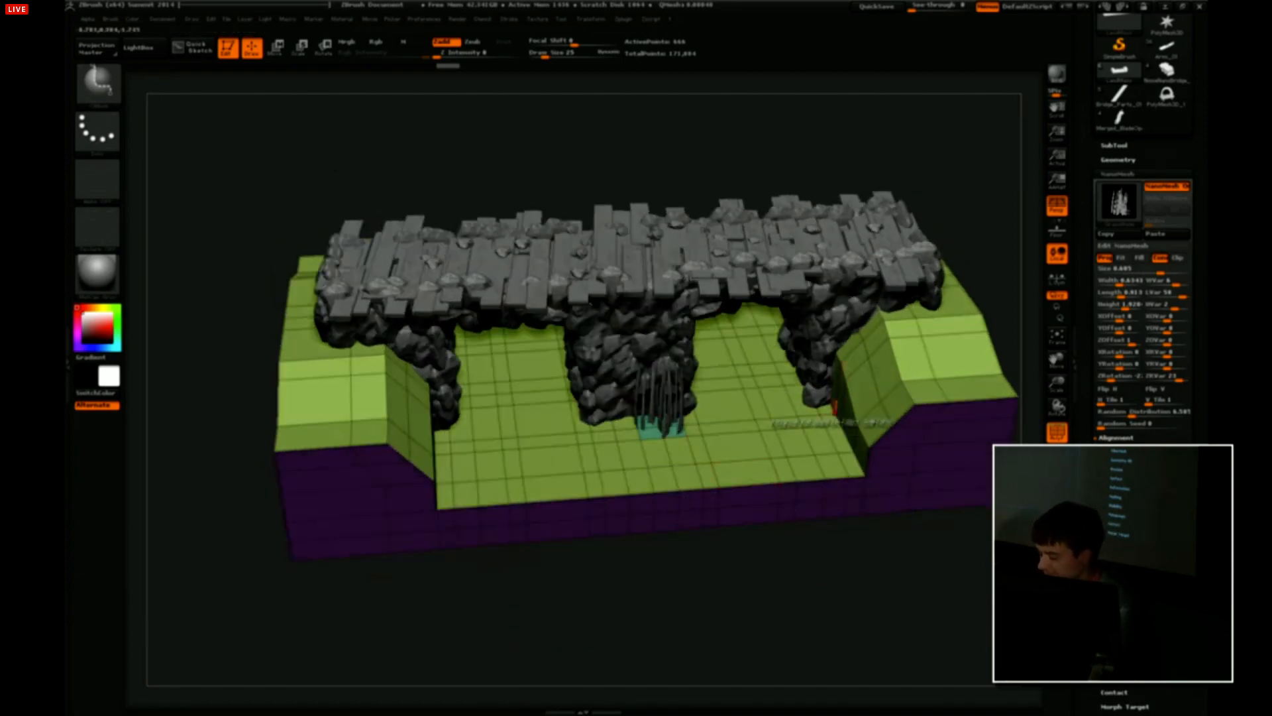
pyautogui.moveTo(803, 602); pyautogui.dragTo(653, 426)
pyautogui.press('space')
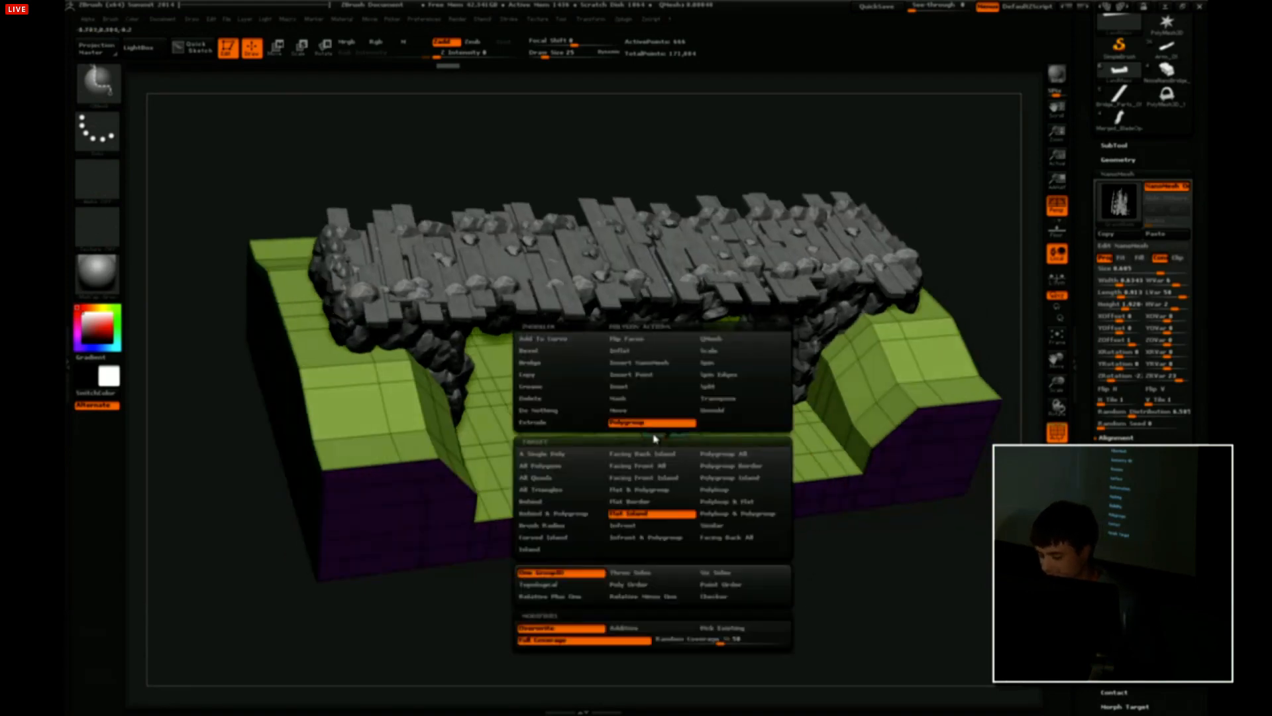
pyautogui.click(564, 455)
pyautogui.moveTo(673, 556); pyautogui.dragTo(629, 540)
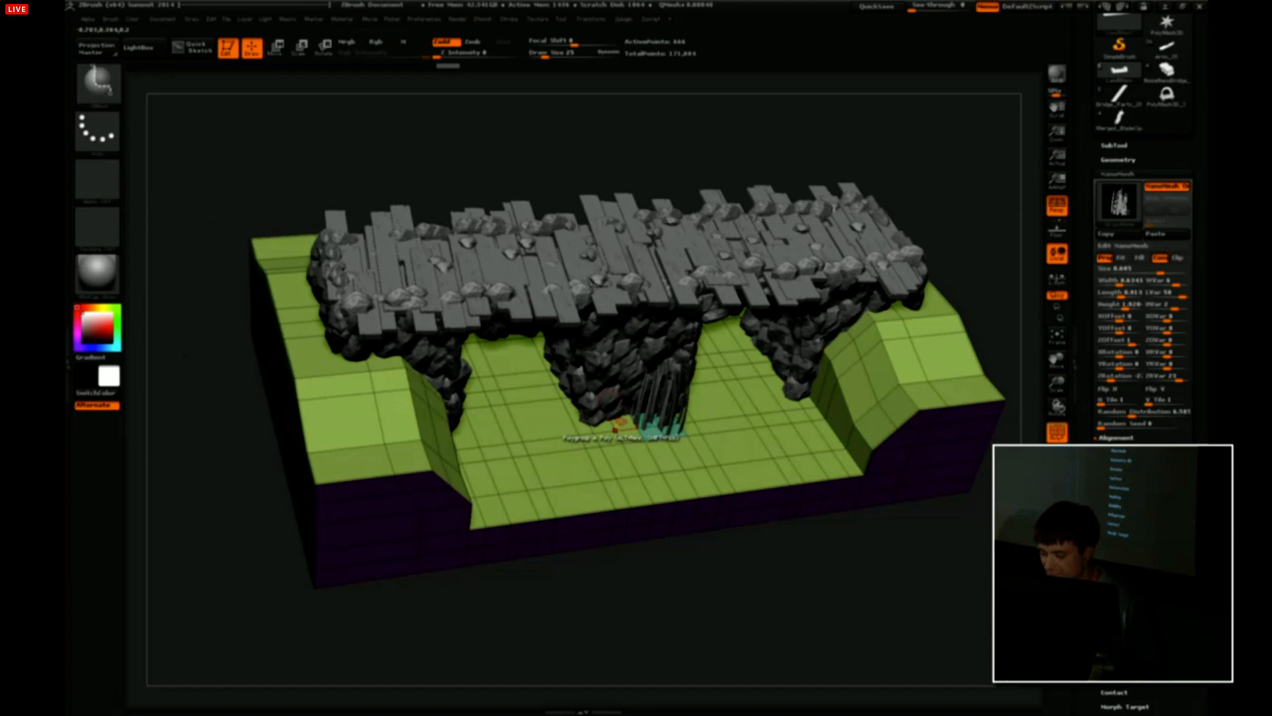
pyautogui.click(626, 435)
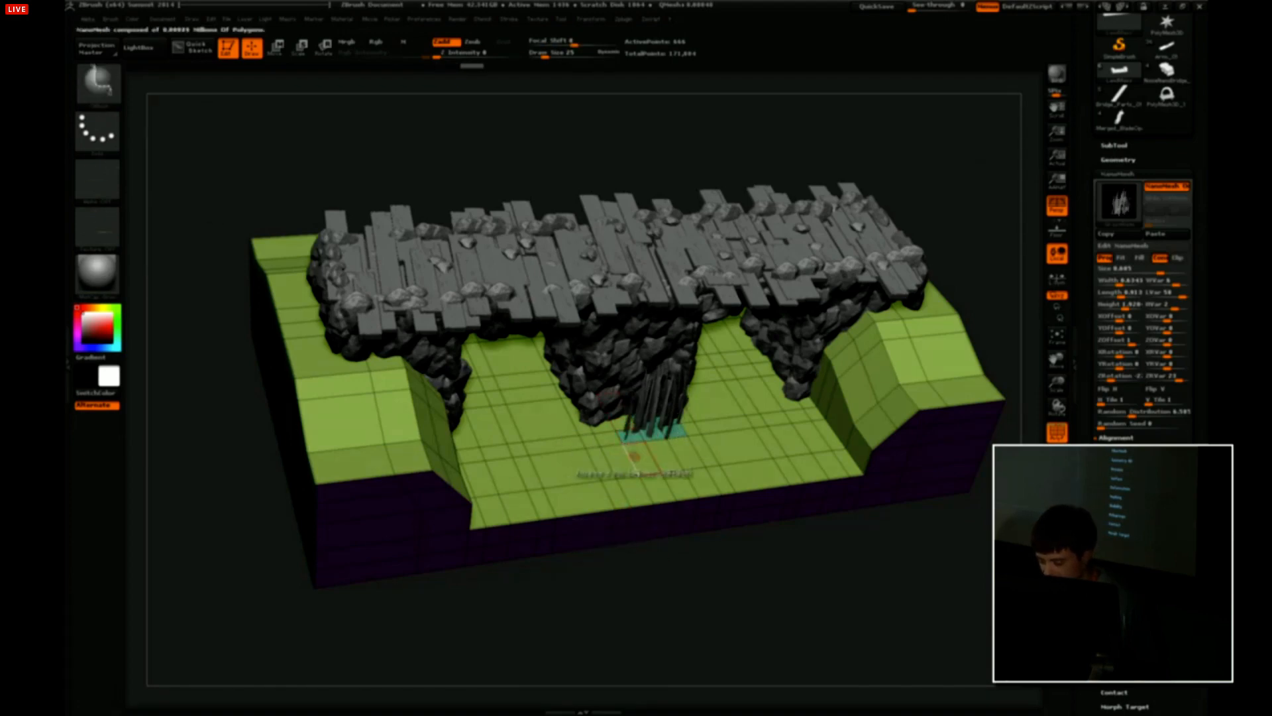
# Extend the grass polygroup over the ground polygons along the foot of the right bank and around the right pier.
pyautogui.moveTo(634, 434); pyautogui.dragTo(838, 430)
pyautogui.click(843, 430)
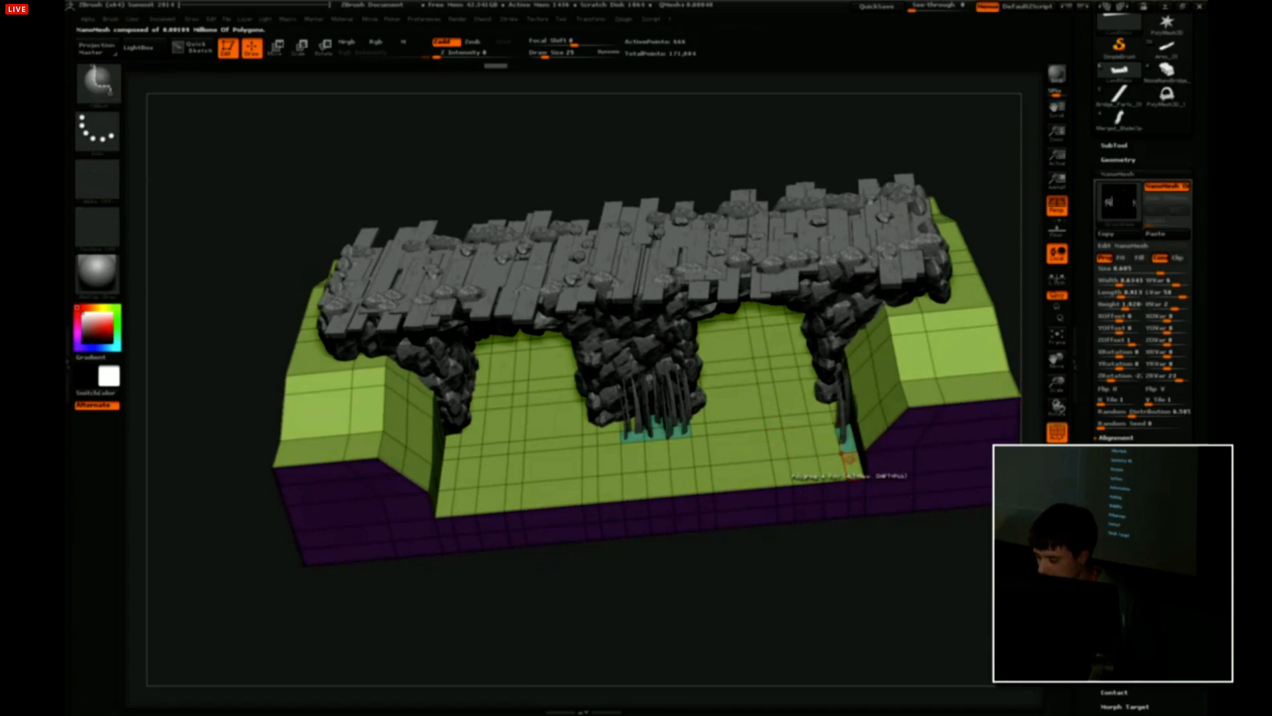
pyautogui.moveTo(824, 531); pyautogui.dragTo(819, 396)
pyautogui.click(824, 398)
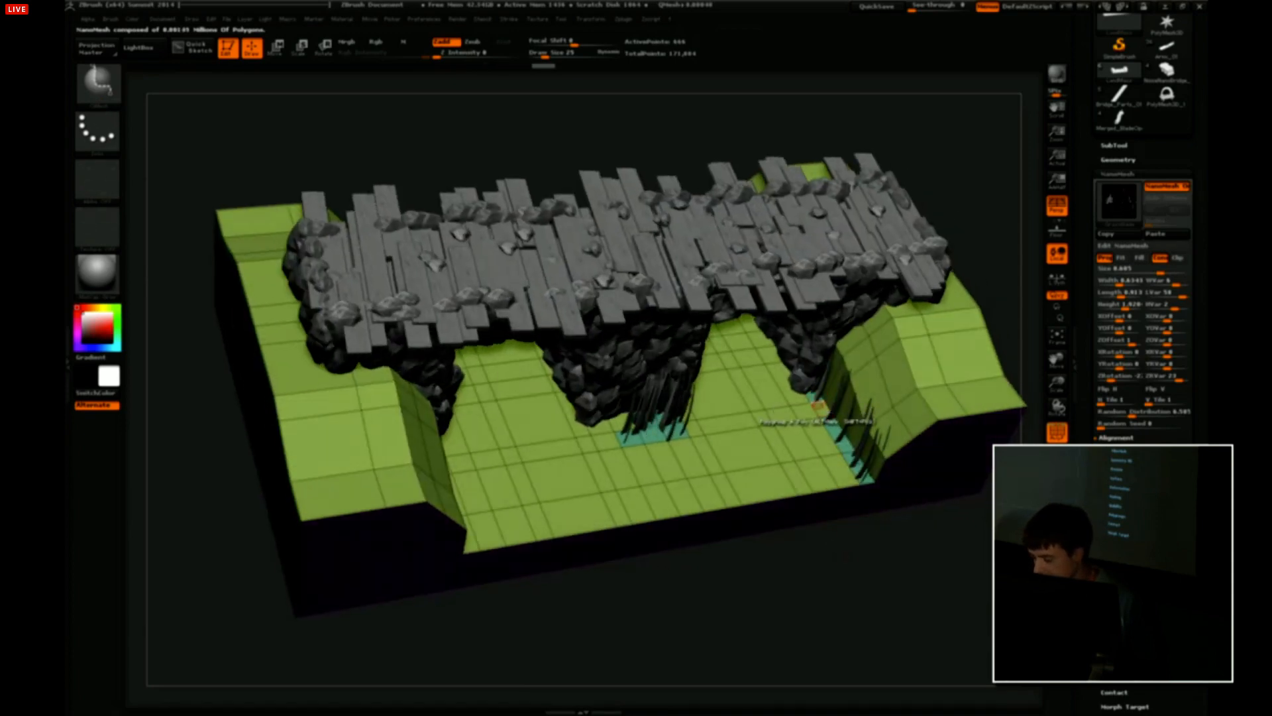
pyautogui.click(816, 409)
pyautogui.moveTo(806, 534); pyautogui.dragTo(791, 513)
pyautogui.click(808, 431)
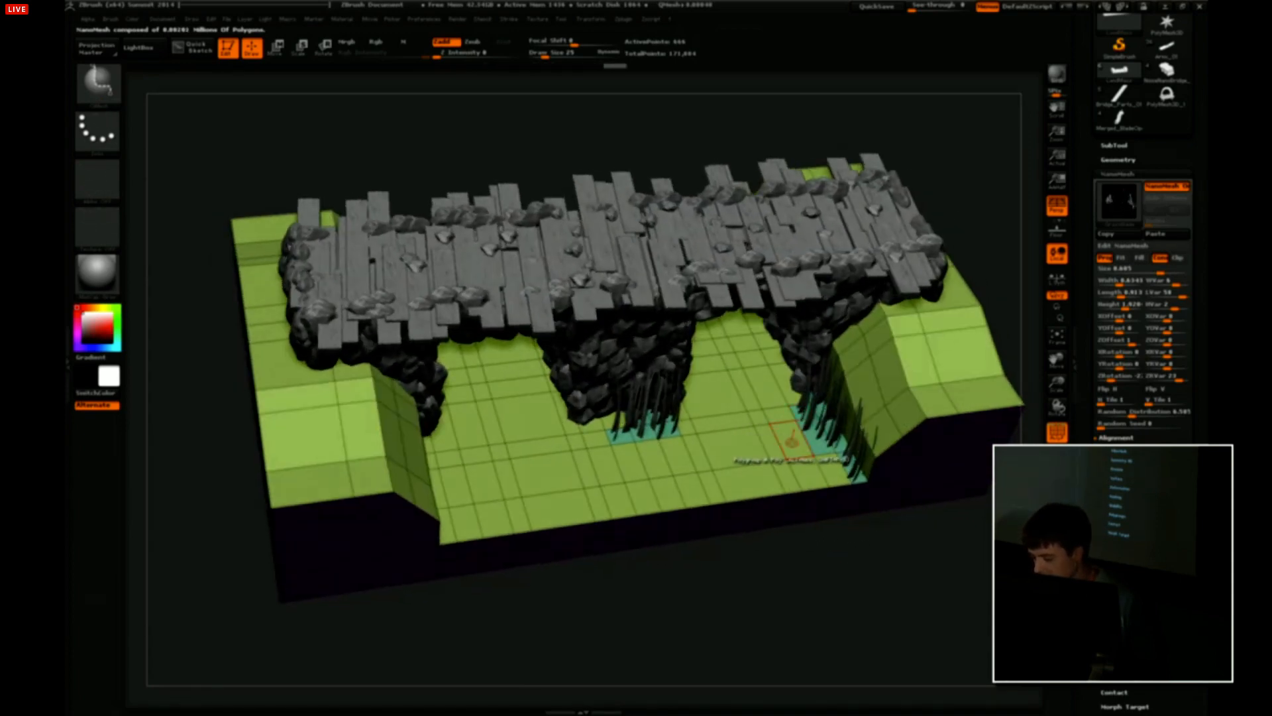
pyautogui.click(789, 438)
pyautogui.click(764, 380)
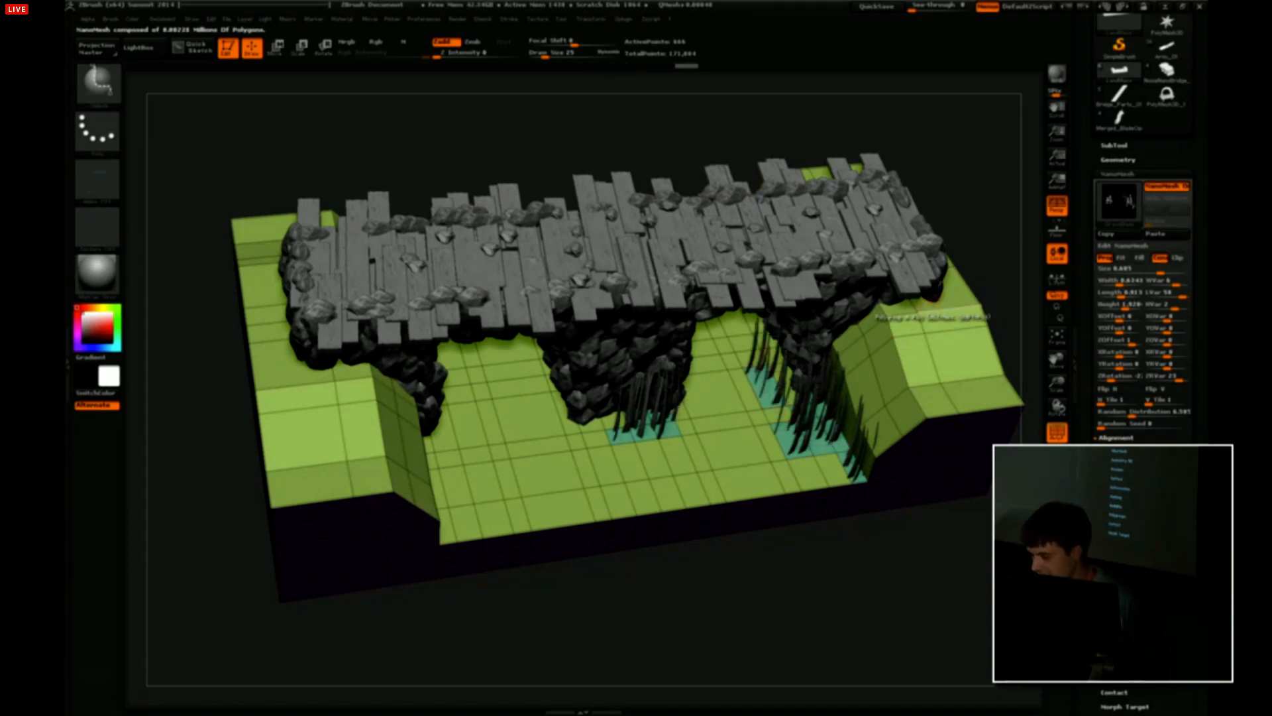
# Add the polygons on top of the right bank, beside the end of the bridge, to the grass polygroup.
pyautogui.click(948, 292)
pyautogui.moveTo(994, 255)
pyautogui.keyDown('alt'); pyautogui.mouseDown()
pyautogui.moveTo(954, 288)
pyautogui.moveTo(931, 265)
pyautogui.mouseUp(); pyautogui.keyUp('alt')
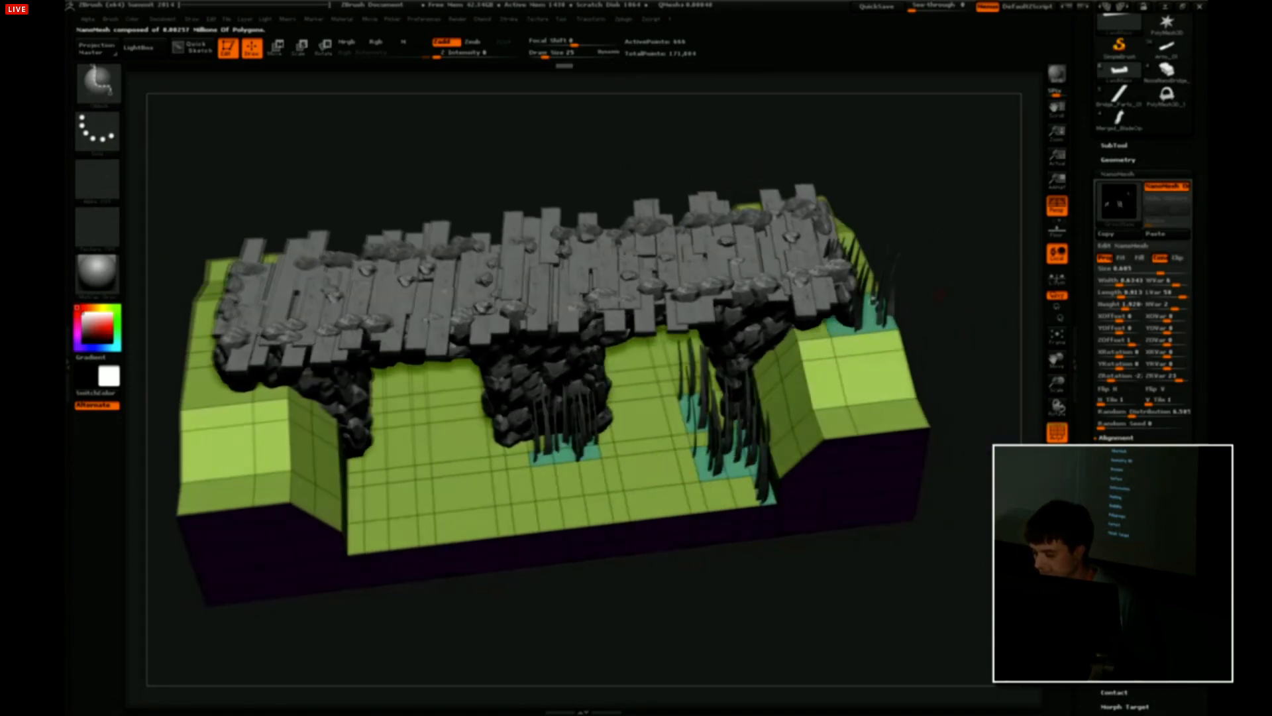
pyautogui.click(824, 347)
pyautogui.click(875, 347)
pyautogui.moveTo(905, 347)
pyautogui.mouseDown()
pyautogui.moveTo(948, 285)
pyautogui.moveTo(960, 288)
pyautogui.moveTo(886, 341)
pyautogui.mouseUp()
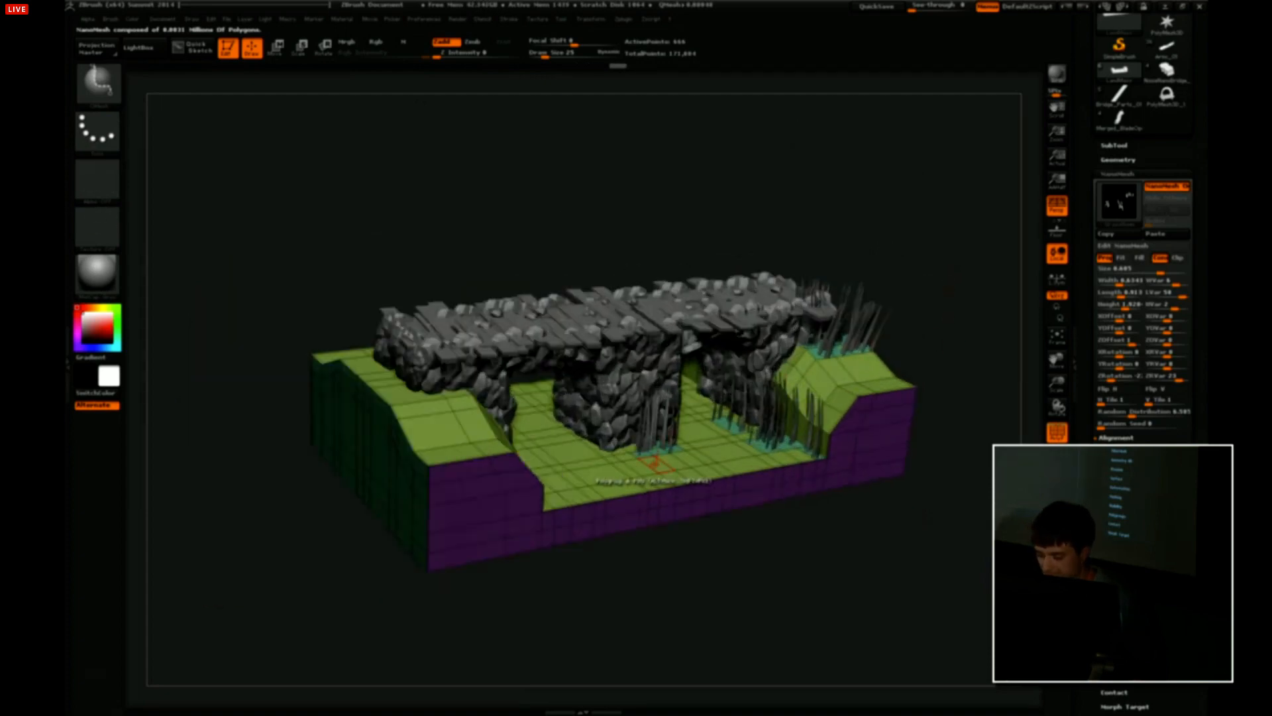
# Add grass polygroup polygons in front of the middle pier and on the ground around the left pier.
pyautogui.click(660, 465)
pyautogui.click(628, 456)
pyautogui.moveTo(675, 556); pyautogui.dragTo(483, 503)
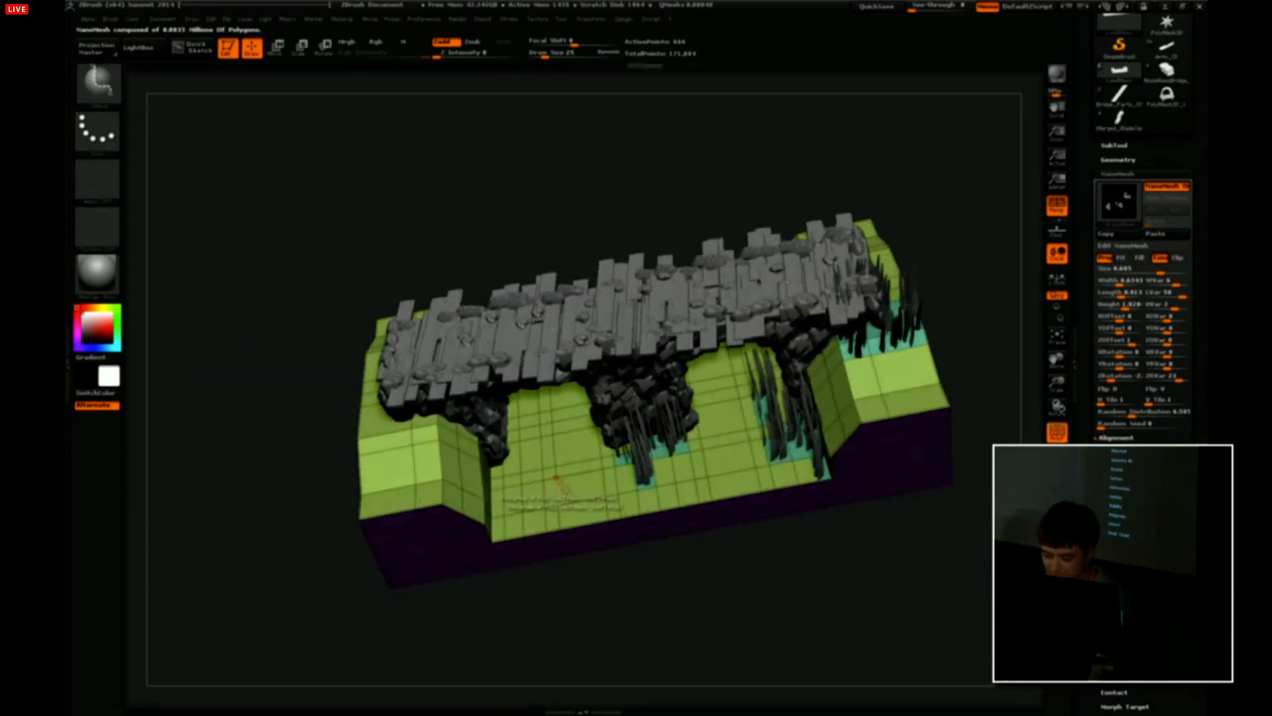
pyautogui.click(528, 455)
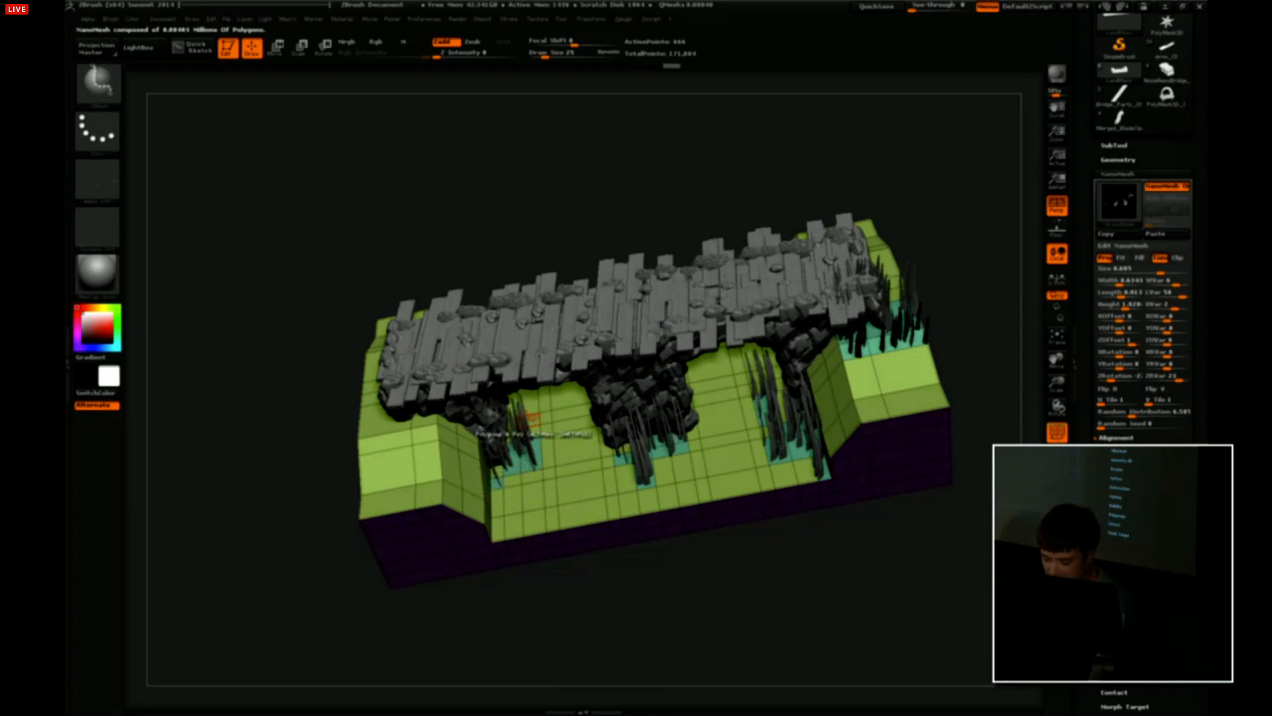
pyautogui.click(529, 419)
pyautogui.click(567, 409)
pyautogui.click(583, 422)
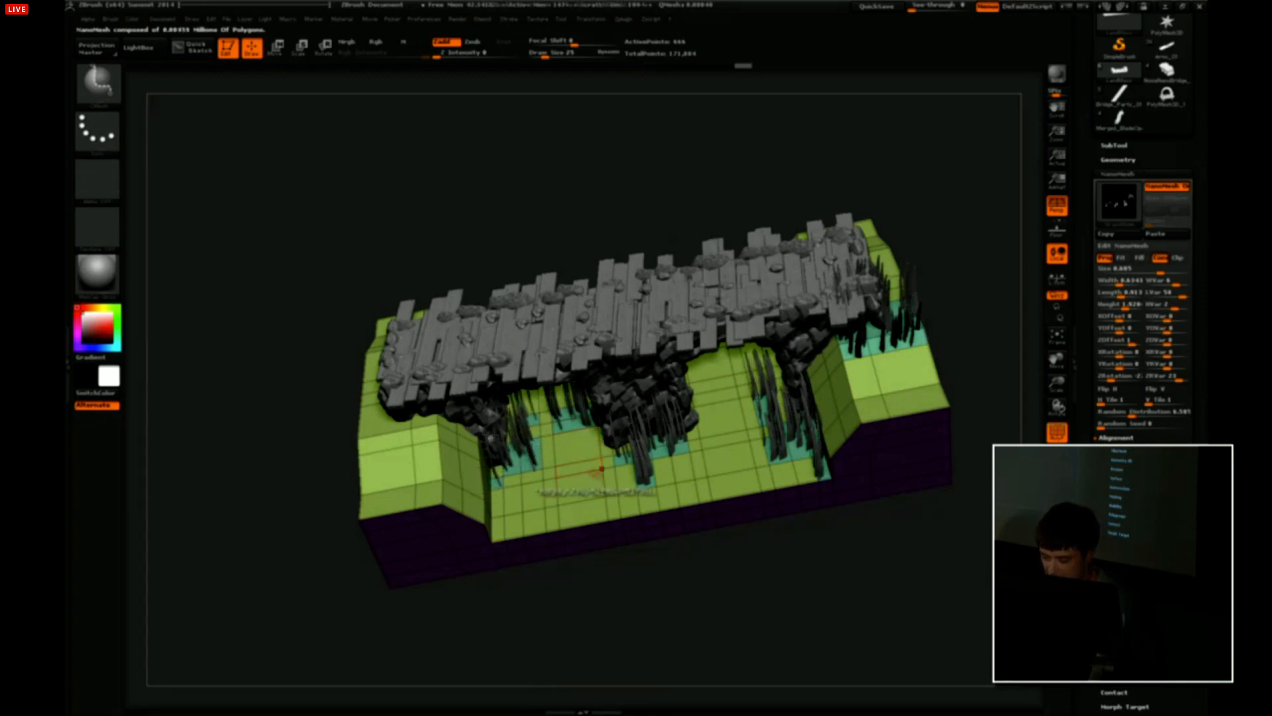
pyautogui.moveTo(646, 583); pyautogui.dragTo(752, 526)
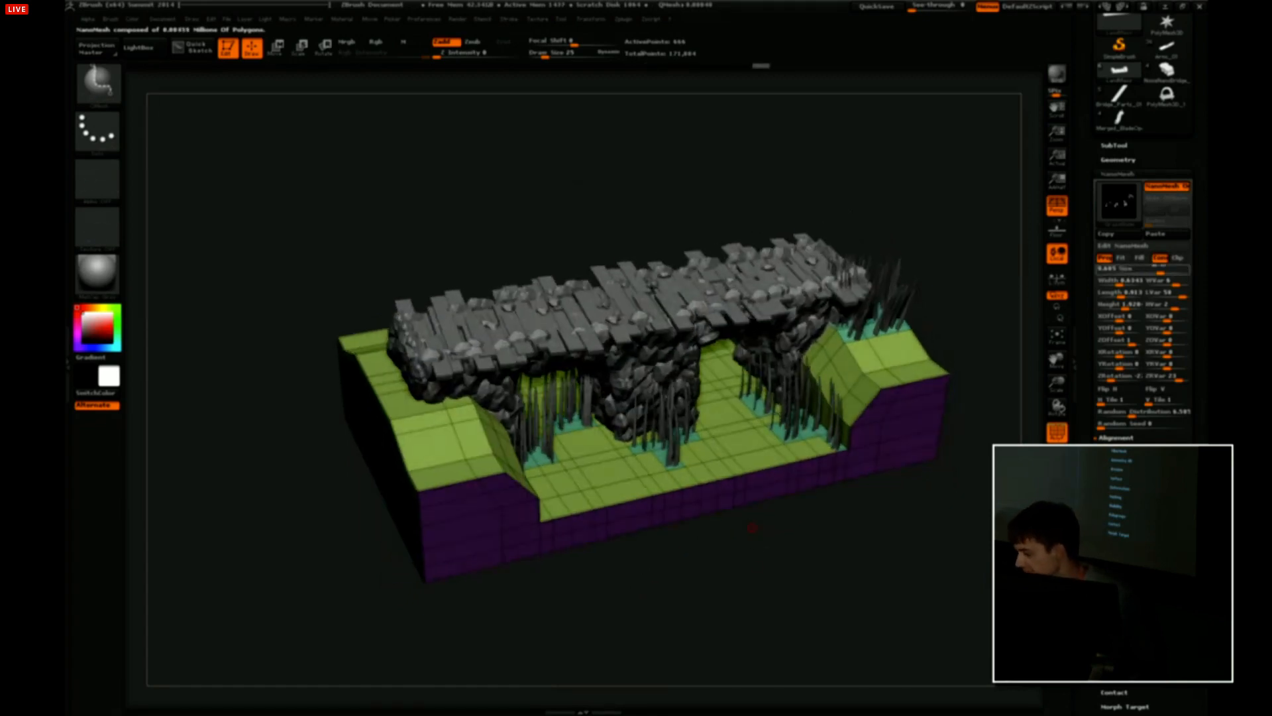
# Reduce the grass NanoMesh size to about 0.4 and raise its random distribution to about 31 for denser clumps.
pyautogui.moveTo(1160, 270); pyautogui.dragTo(1158, 273)
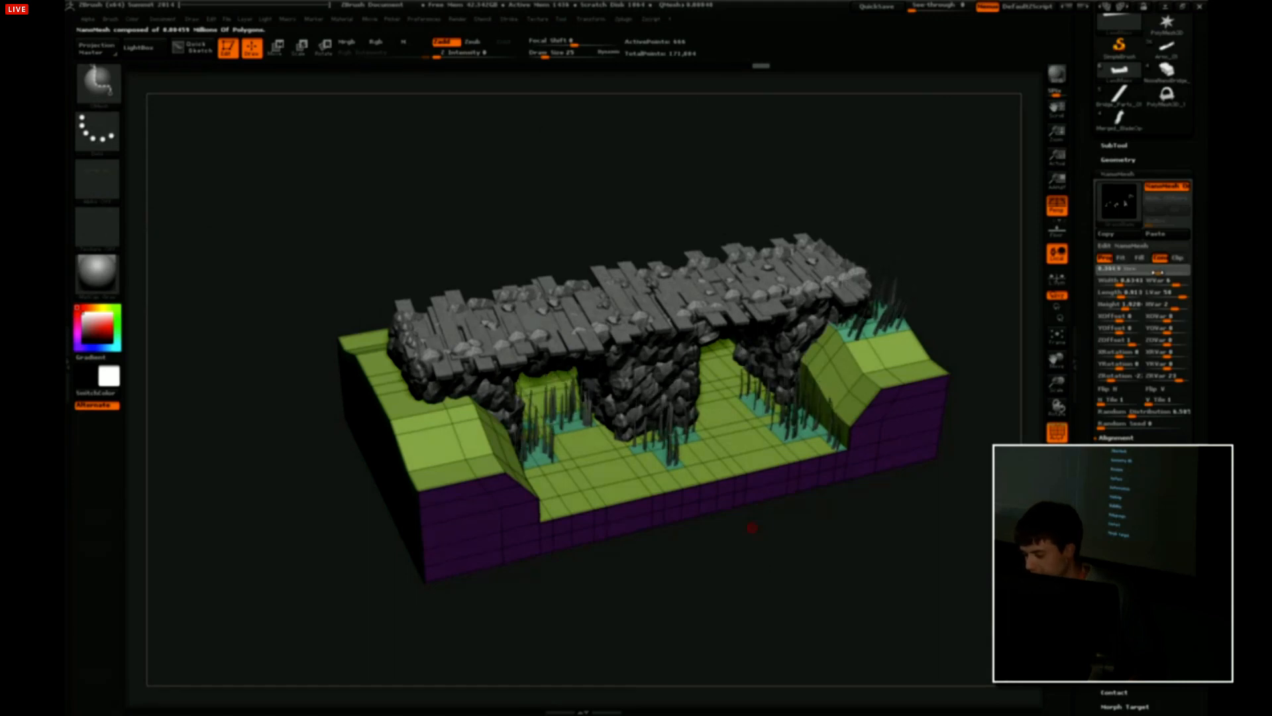
pyautogui.moveTo(1126, 412); pyautogui.dragTo(1137, 413)
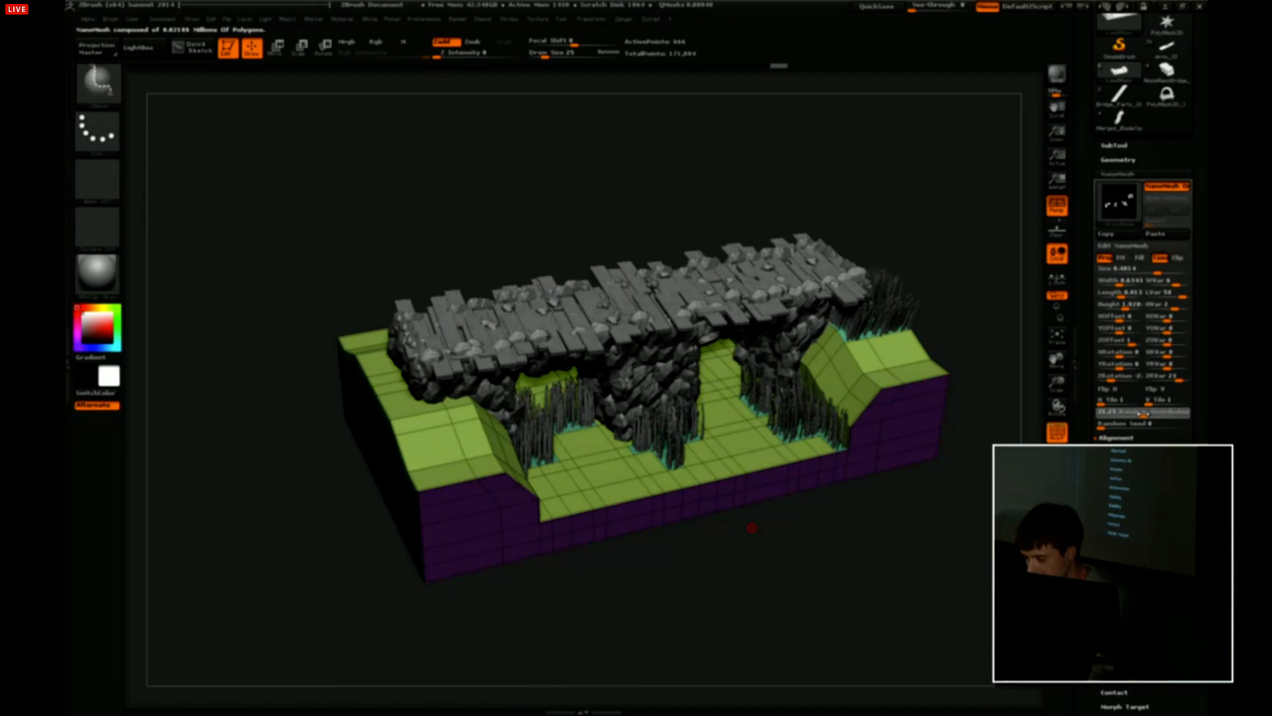
pyautogui.moveTo(930, 488)
pyautogui.mouseDown()
pyautogui.moveTo(974, 412)
pyautogui.moveTo(961, 410)
pyautogui.moveTo(961, 447)
pyautogui.moveTo(934, 446)
pyautogui.moveTo(931, 464)
pyautogui.mouseUp()
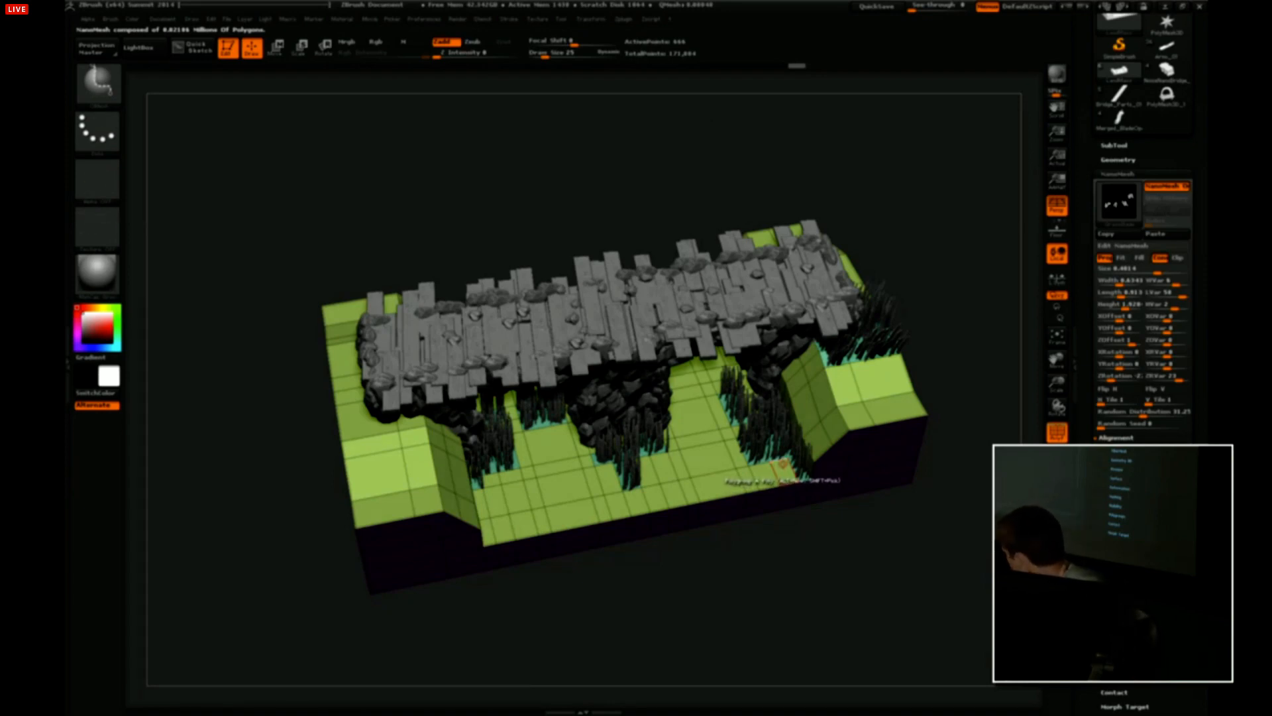
# Switch the polygon action to Insert NanoMesh and try a small rock mesh on the whole ground polygroup with the Polygroup All target.
pyautogui.press('space')
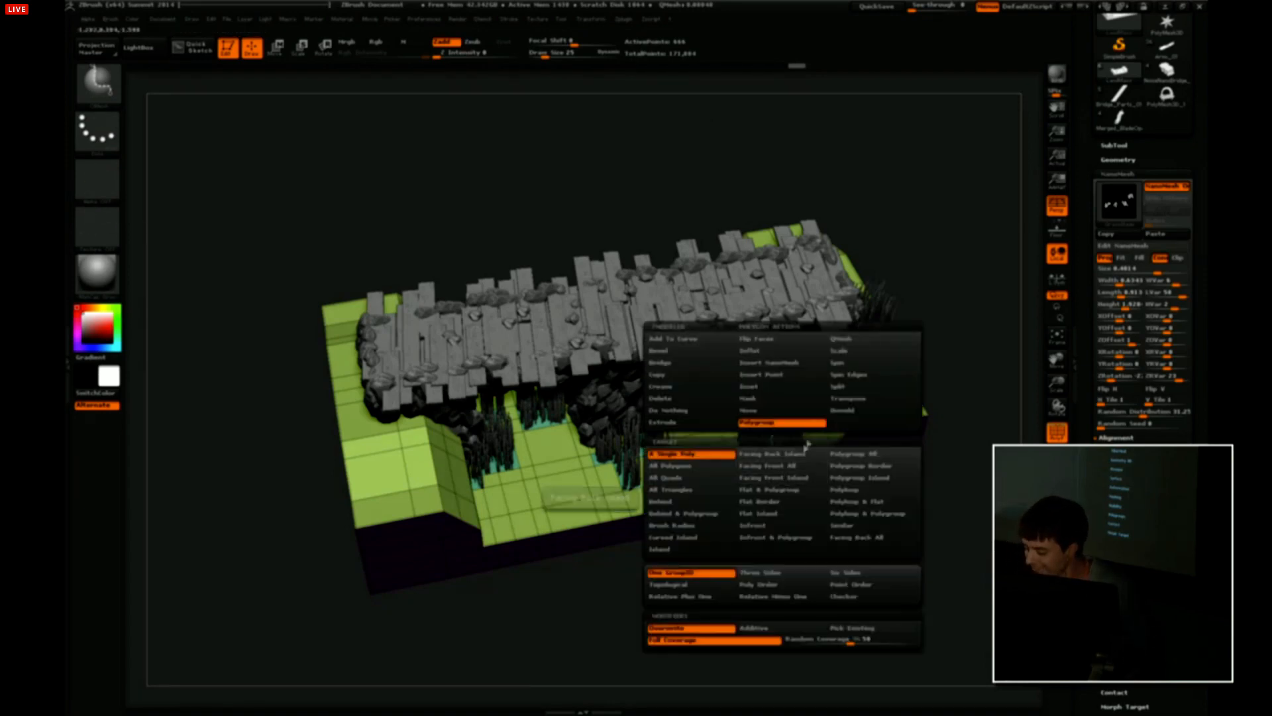
pyautogui.click(786, 363)
pyautogui.press('space')
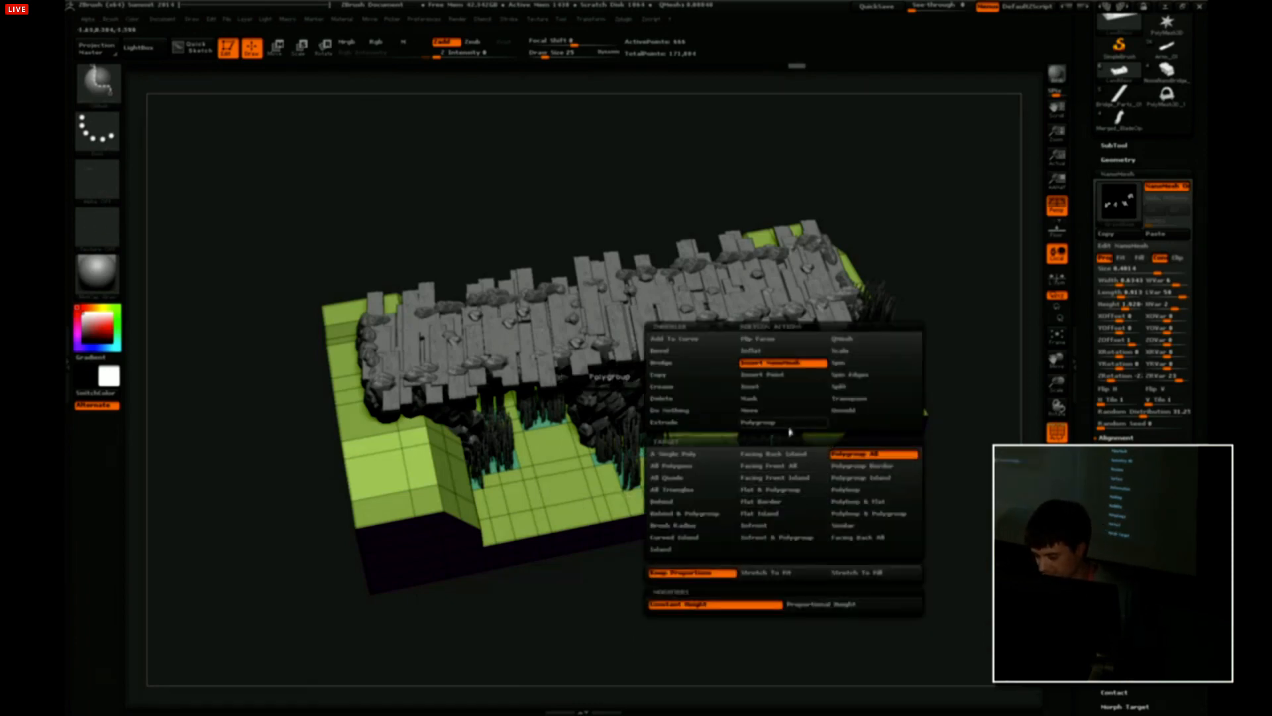
pyautogui.press('m')
pyautogui.click(737, 523)
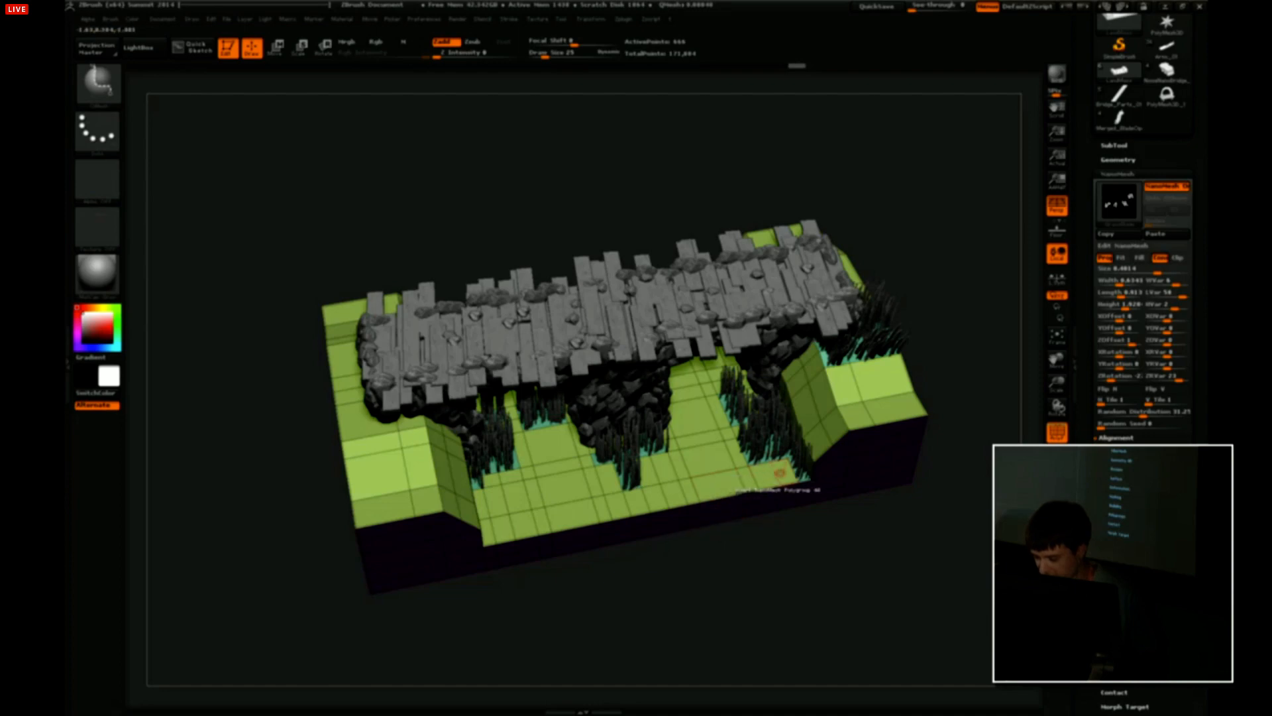
pyautogui.press('m')
pyautogui.click(664, 511)
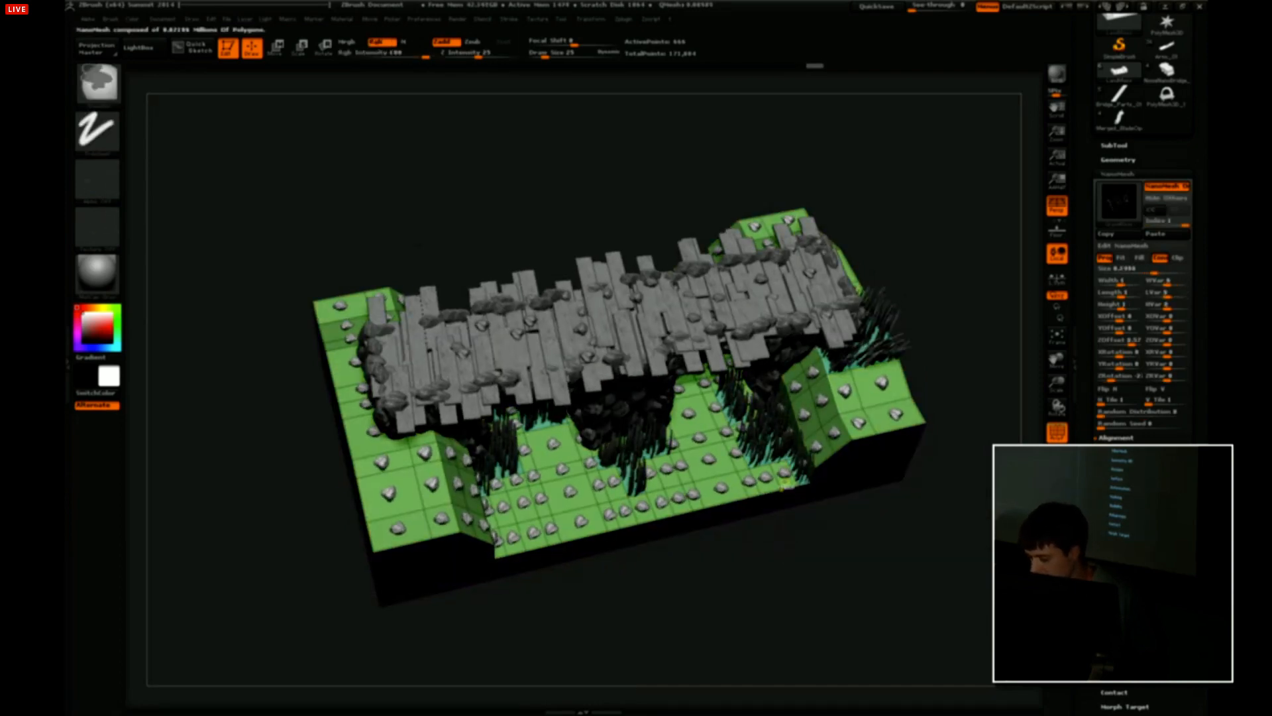
# Undo the polygroup-wide rocks and insert the rock NanoMesh with the A Single Poly target on a polygon at the right bank's foot.
pyautogui.hotkey('ctrl', 'z')
pyautogui.press('space')
pyautogui.click(686, 466)
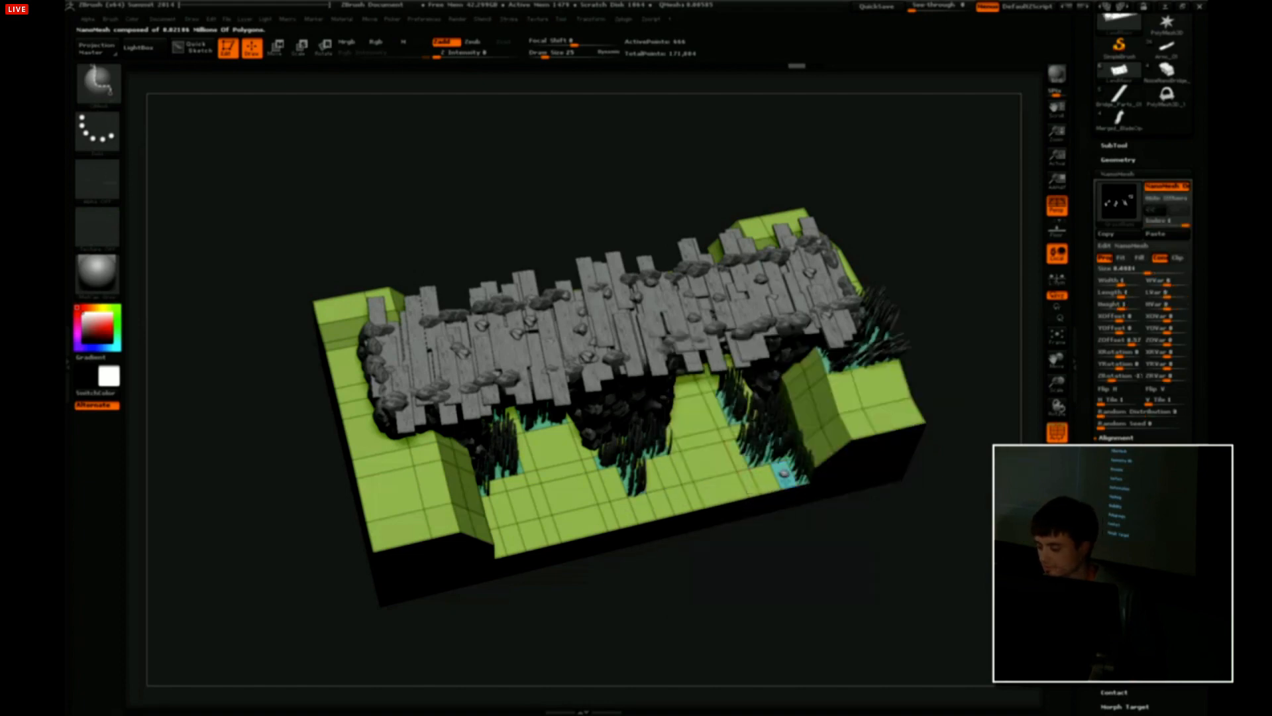
pyautogui.moveTo(807, 559); pyautogui.dragTo(934, 457)
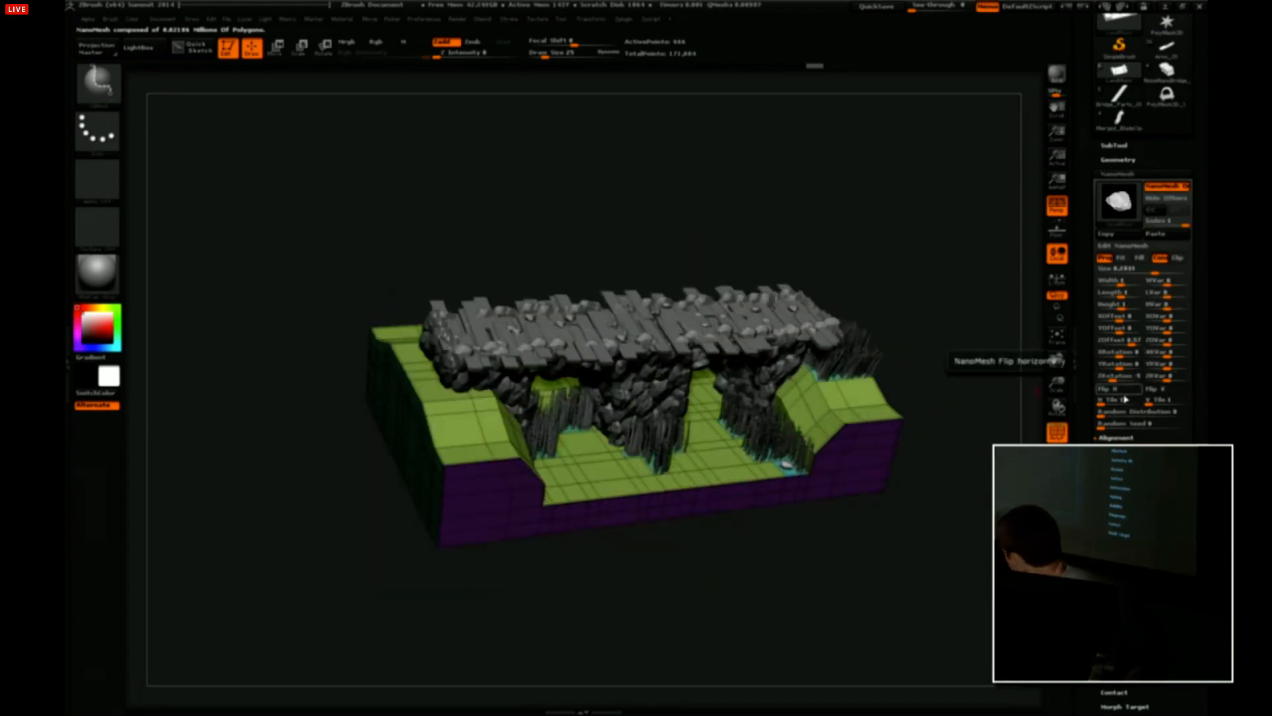
# Raise the rock NanoMesh's random distribution to about 1.9.
pyautogui.moveTo(1108, 416); pyautogui.dragTo(1132, 413)
pyautogui.moveTo(954, 358); pyautogui.dragTo(941, 417)
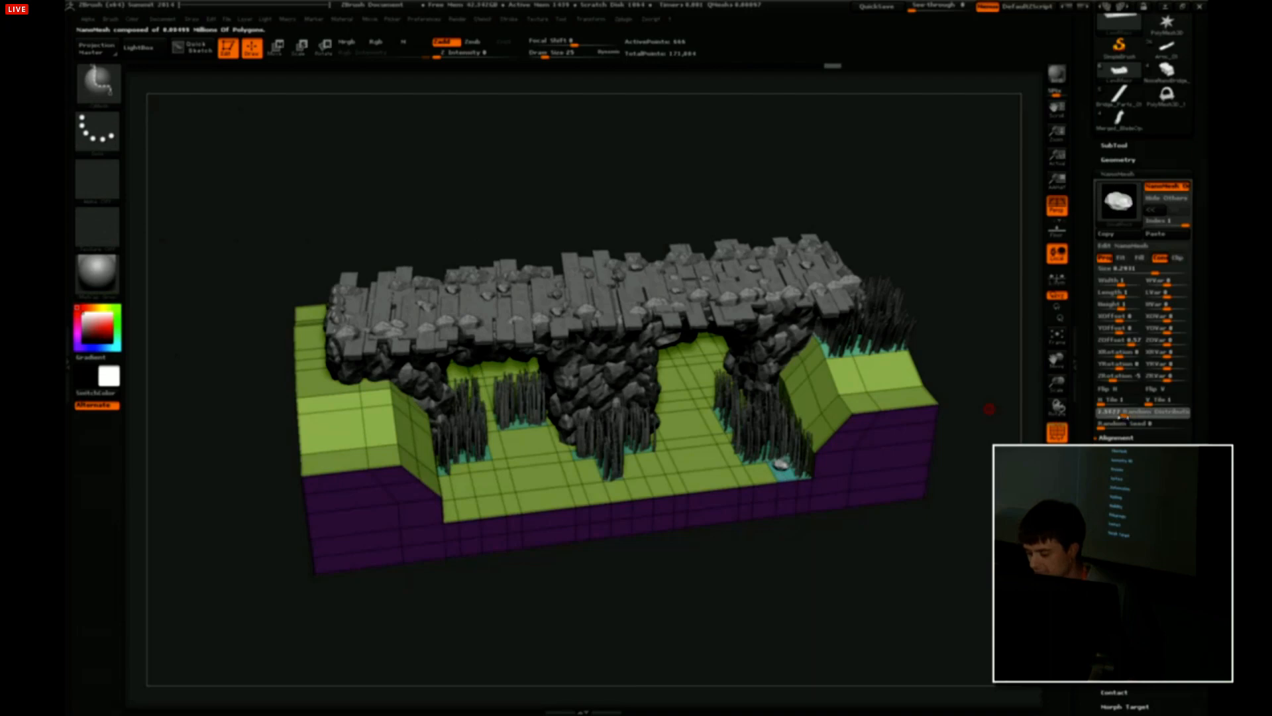
pyautogui.moveTo(942, 492); pyautogui.dragTo(961, 523)
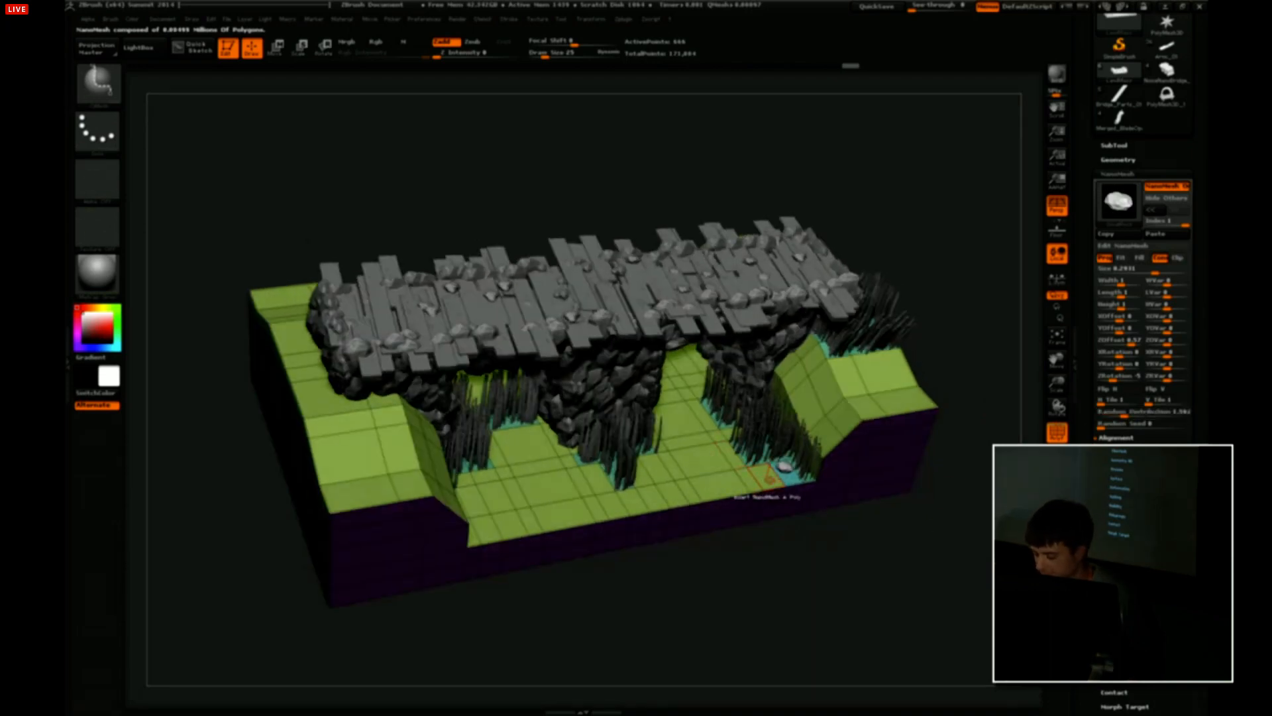
# Switch the polygon action to PolyGroup and add four rock polygroup polygons on the ground in front of the right pier.
pyautogui.press('space')
pyautogui.click(754, 421)
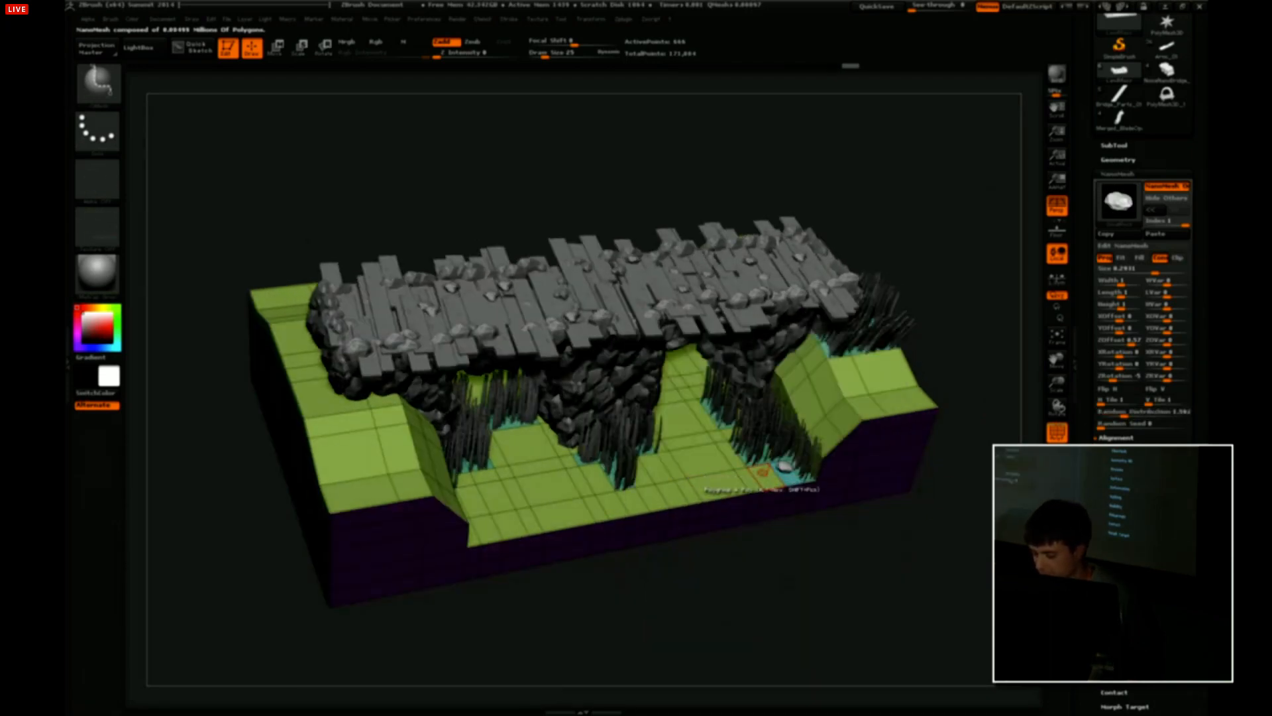
pyautogui.click(766, 476)
pyautogui.hotkey('ctrl', 'z')
pyautogui.click(784, 474)
pyautogui.hotkey('ctrl', 'z')
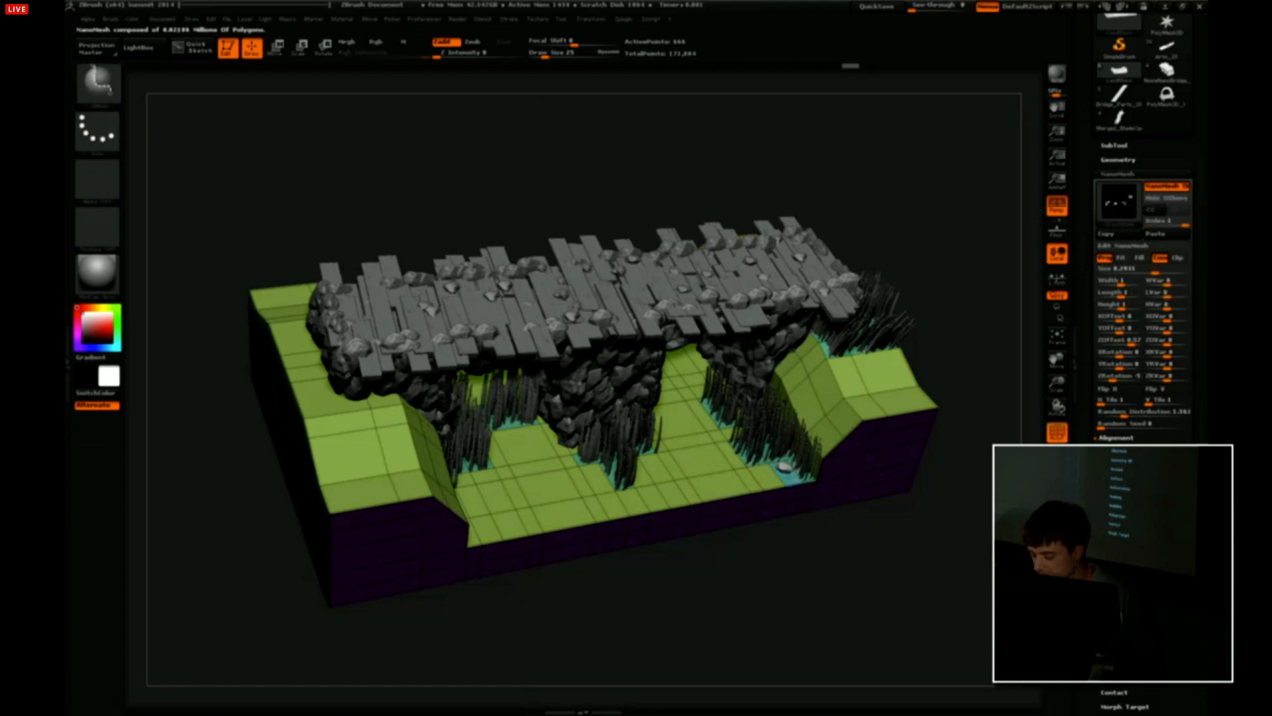
pyautogui.click(746, 479)
pyautogui.click(703, 488)
pyautogui.click(697, 462)
pyautogui.click(721, 452)
# Reduce the rock NanoMesh size to about 0.14 and add rock polygroup polygons on top of the right bank.
pyautogui.moveTo(949, 358); pyautogui.dragTo(1037, 343)
pyautogui.moveTo(1150, 269); pyautogui.dragTo(1148, 272)
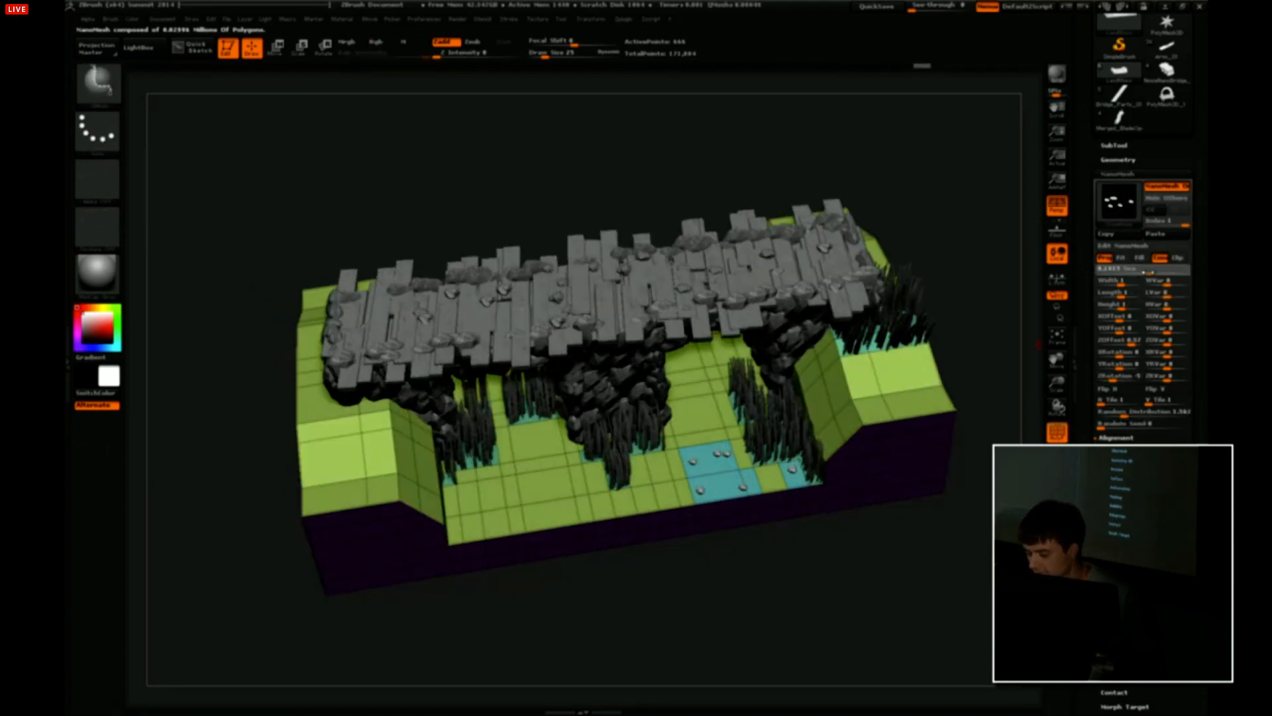
pyautogui.click(873, 355)
pyautogui.click(899, 366)
pyautogui.moveTo(828, 530); pyautogui.dragTo(874, 410)
pyautogui.click(875, 405)
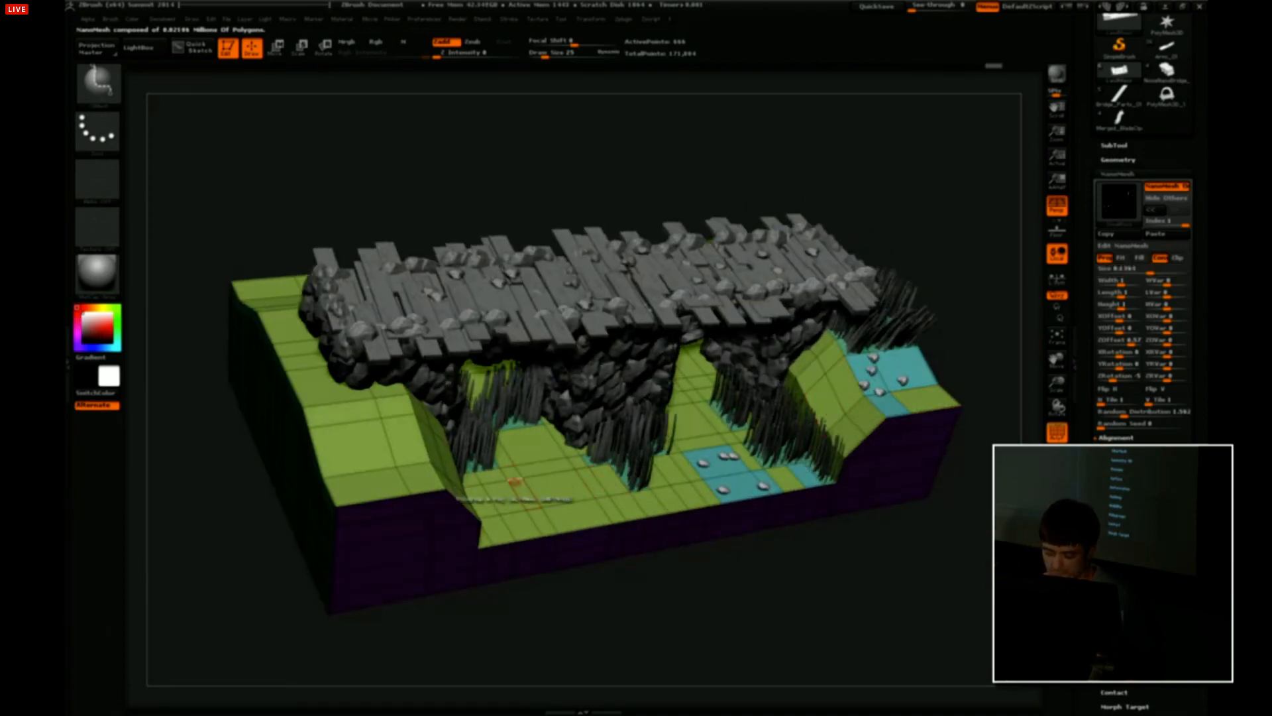
# Add rock polygroup polygons on the ground in front of the left pier and on the left bank's slope and top.
pyautogui.click(517, 484)
pyautogui.click(493, 479)
pyautogui.moveTo(600, 578); pyautogui.dragTo(583, 629)
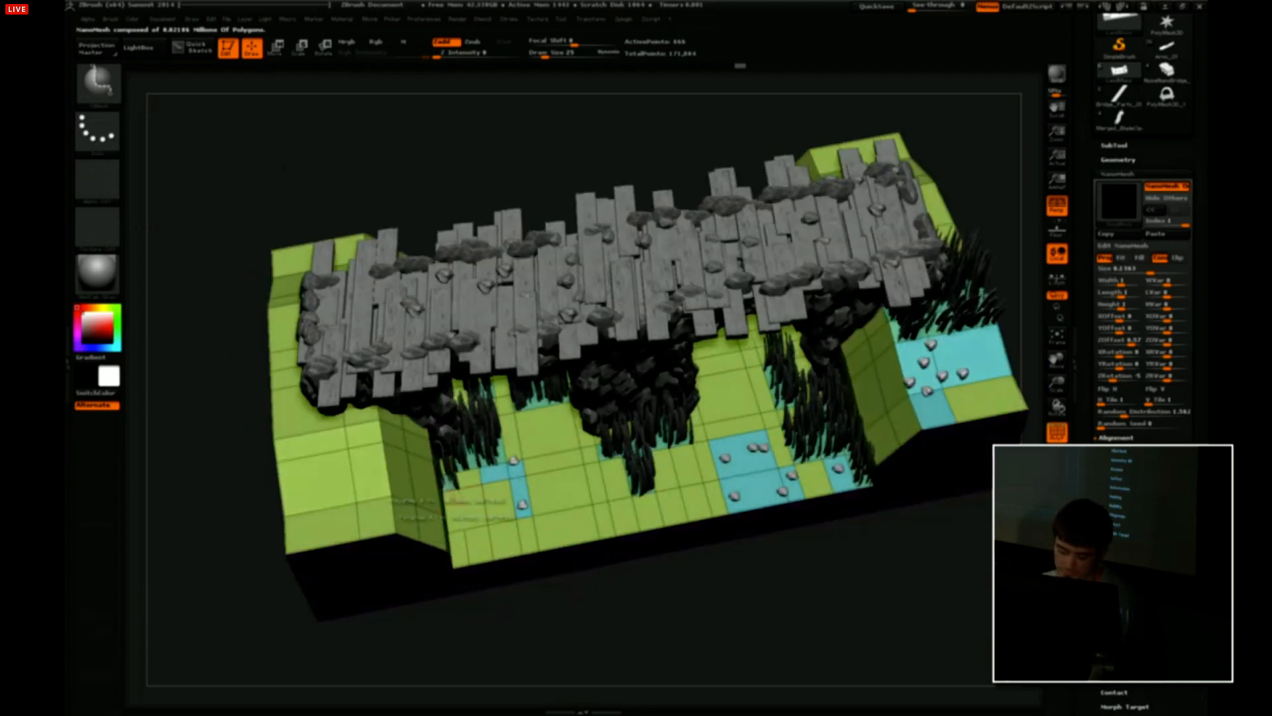
pyautogui.click(400, 469)
pyautogui.click(367, 435)
pyautogui.click(321, 428)
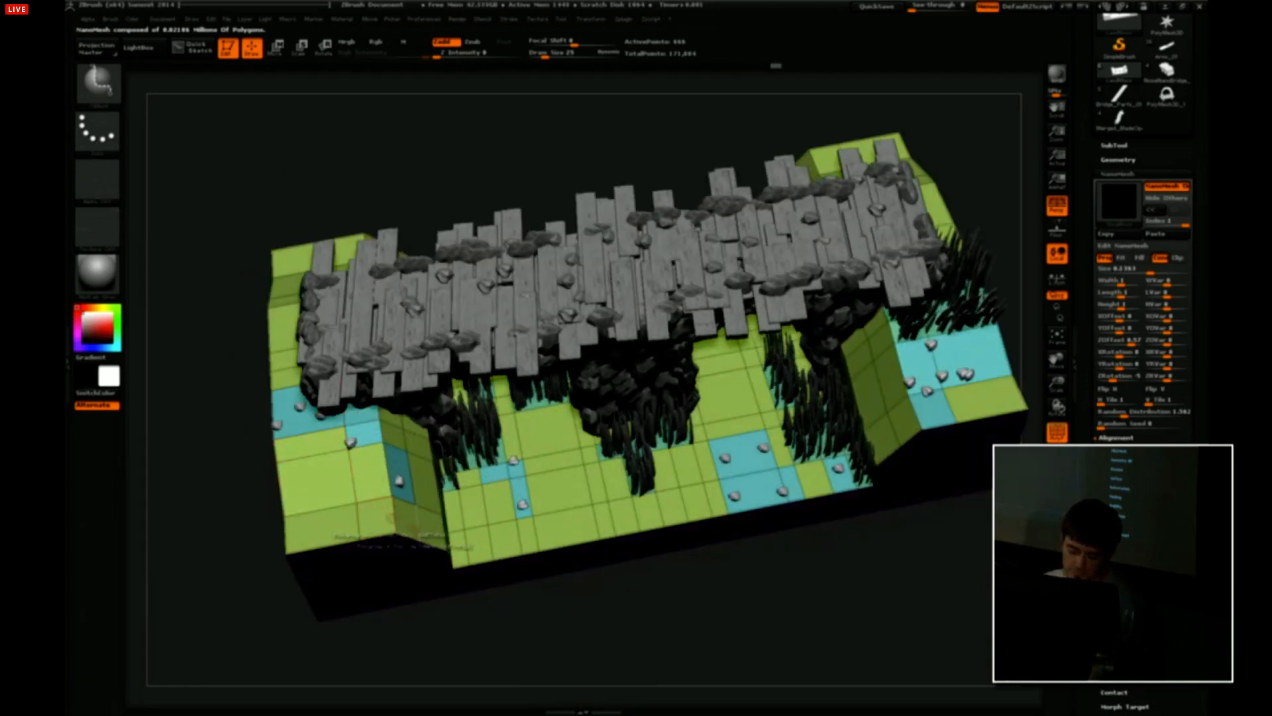
# Extend the rock polygroup back between the middle and right piers and raise the rocks' random distribution to about 3.6.
pyautogui.moveTo(669, 619)
pyautogui.keyDown('alt'); pyautogui.mouseDown()
pyautogui.moveTo(677, 573)
pyautogui.moveTo(666, 568)
pyautogui.moveTo(666, 620)
pyautogui.mouseUp(); pyautogui.keyUp('alt')
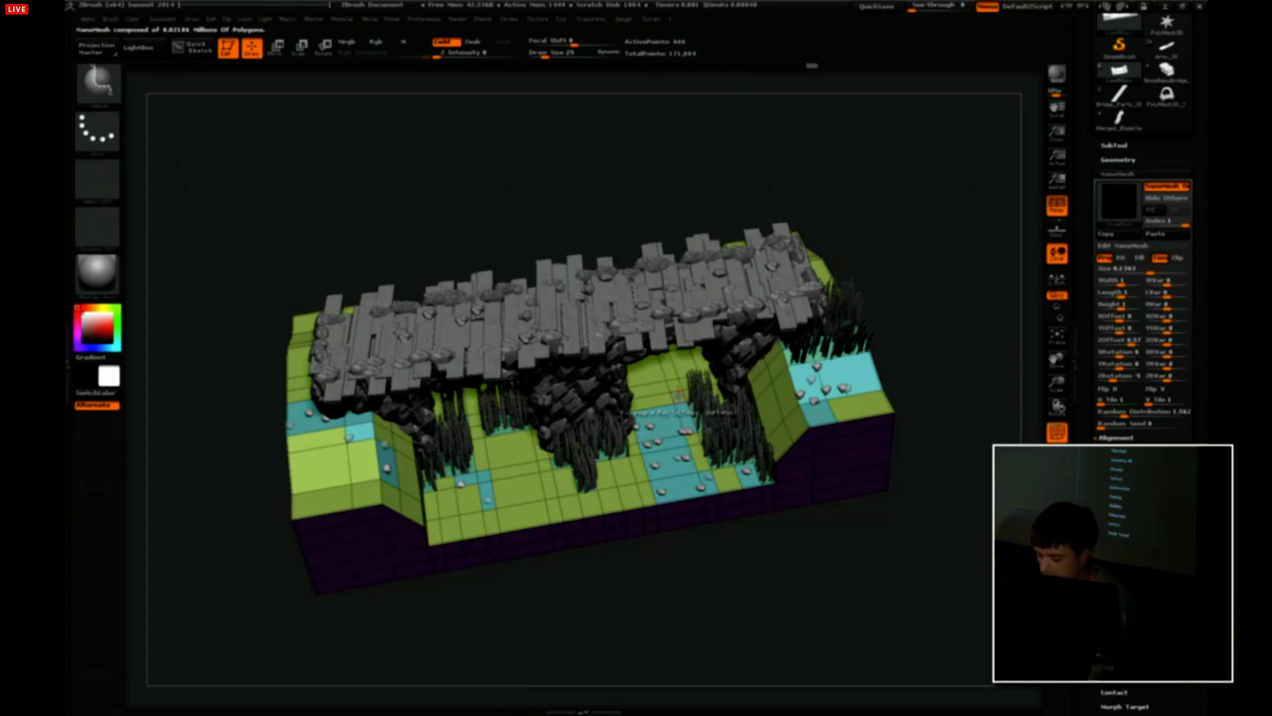
pyautogui.click(670, 391)
pyautogui.moveTo(944, 351)
pyautogui.mouseDown()
pyautogui.moveTo(921, 318)
pyautogui.moveTo(952, 343)
pyautogui.mouseUp()
pyautogui.moveTo(1124, 413); pyautogui.dragTo(1127, 415)
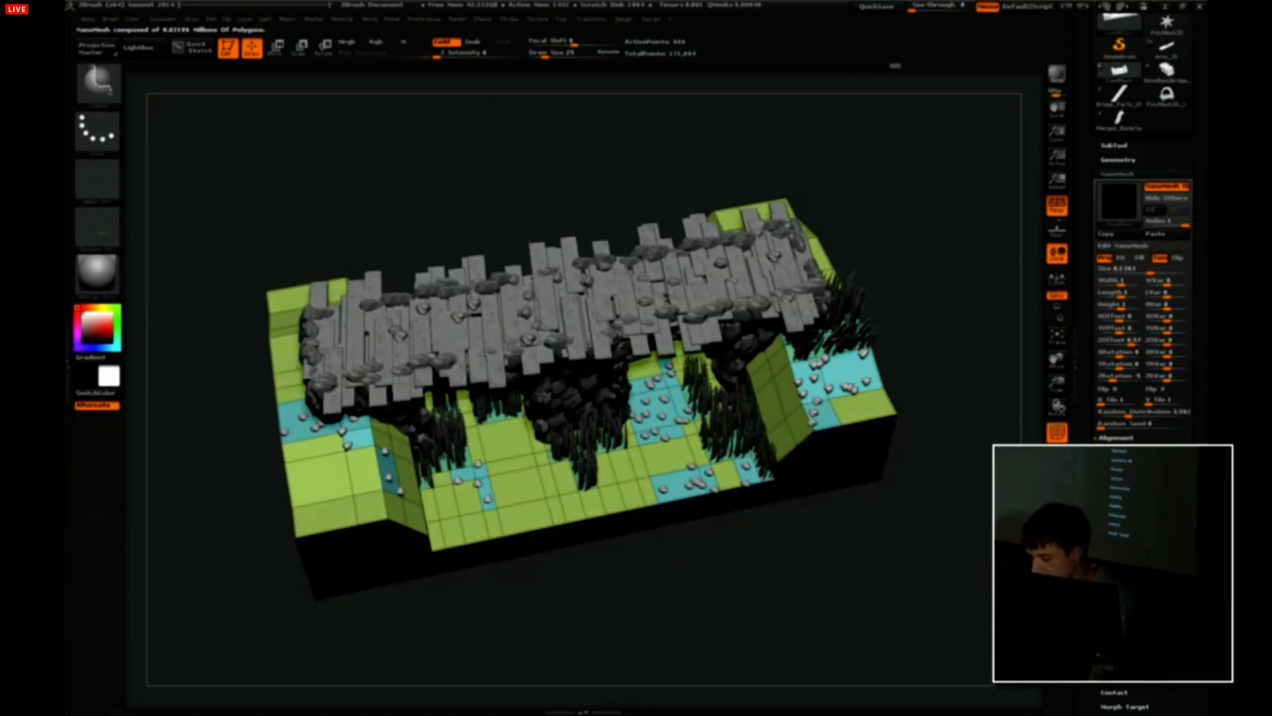
pyautogui.moveTo(818, 514); pyautogui.dragTo(797, 479)
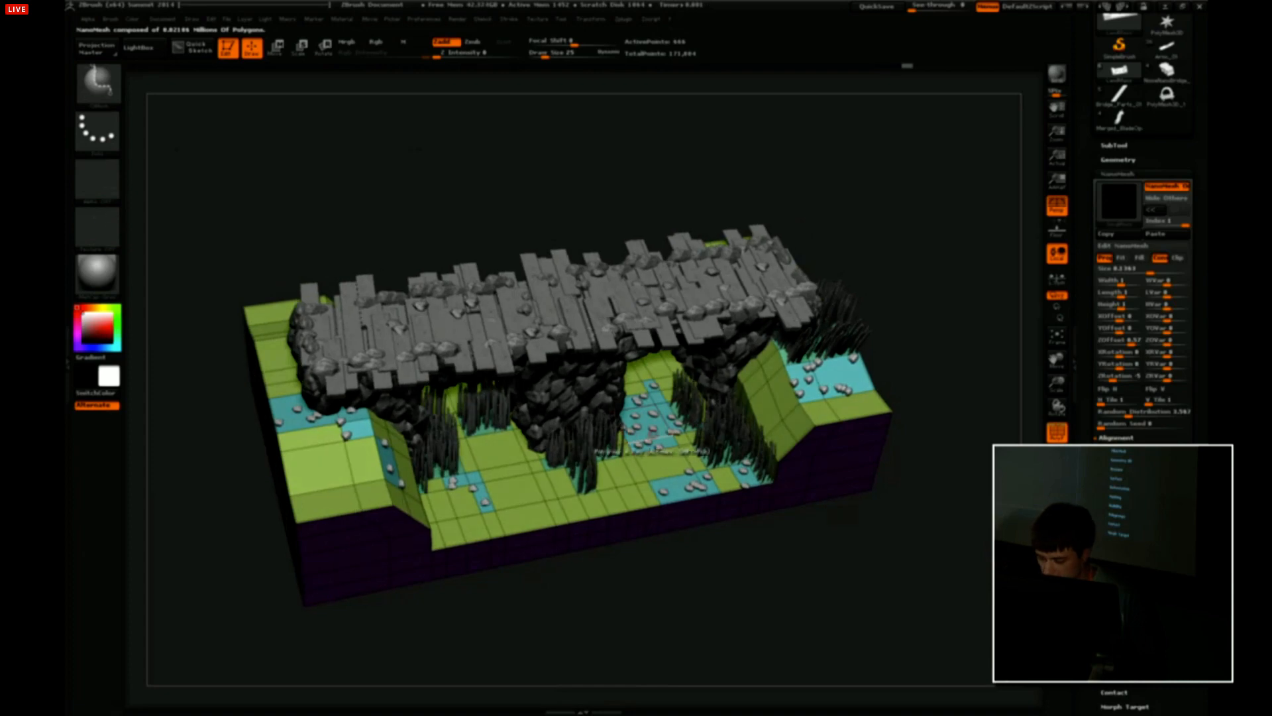
# Return the front rock polygon near the left pier to the ground polygroup and raise the rocks' random distribution to about 6.5.
pyautogui.click(485, 500)
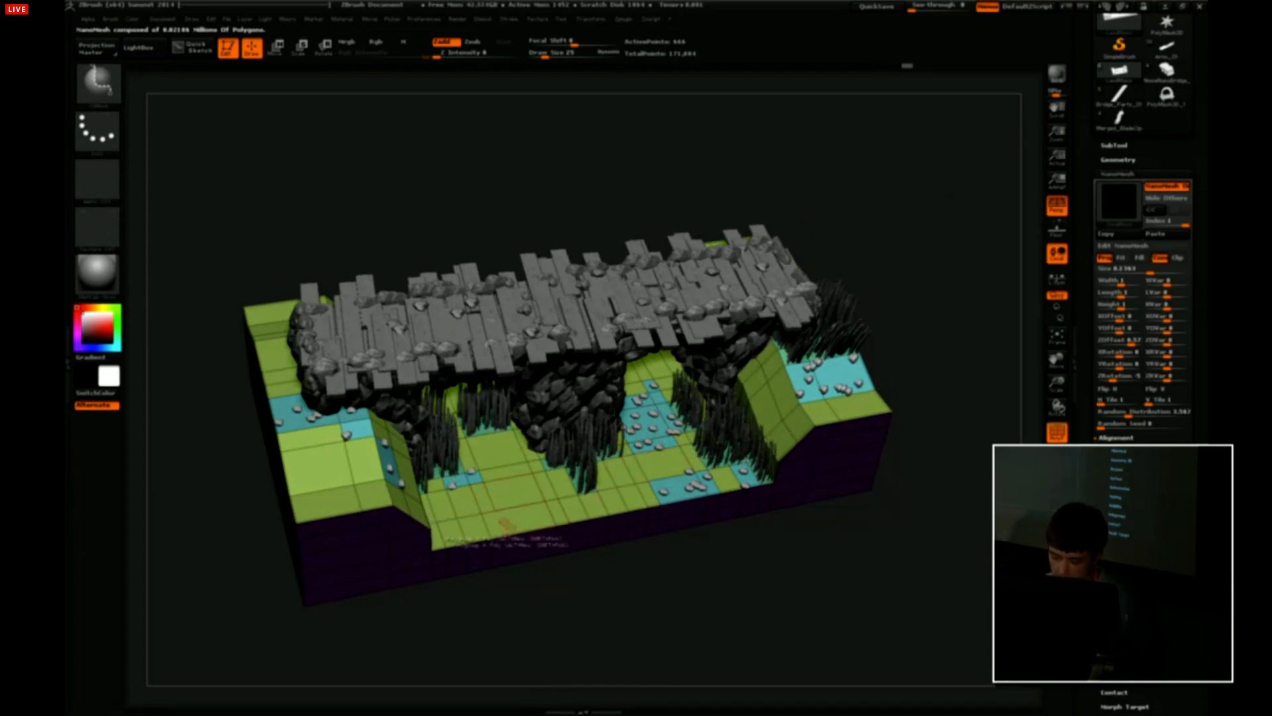
pyautogui.moveTo(689, 591); pyautogui.dragTo(939, 386)
pyautogui.moveTo(1125, 415); pyautogui.dragTo(1132, 415)
# Subdivide the landmass once to smooth its banks.
pyautogui.keyDown('alt'); pyautogui.moveTo(923, 511); pyautogui.dragTo(961, 331); pyautogui.keyUp('alt')
pyautogui.hotkey('ctrl', 'd')
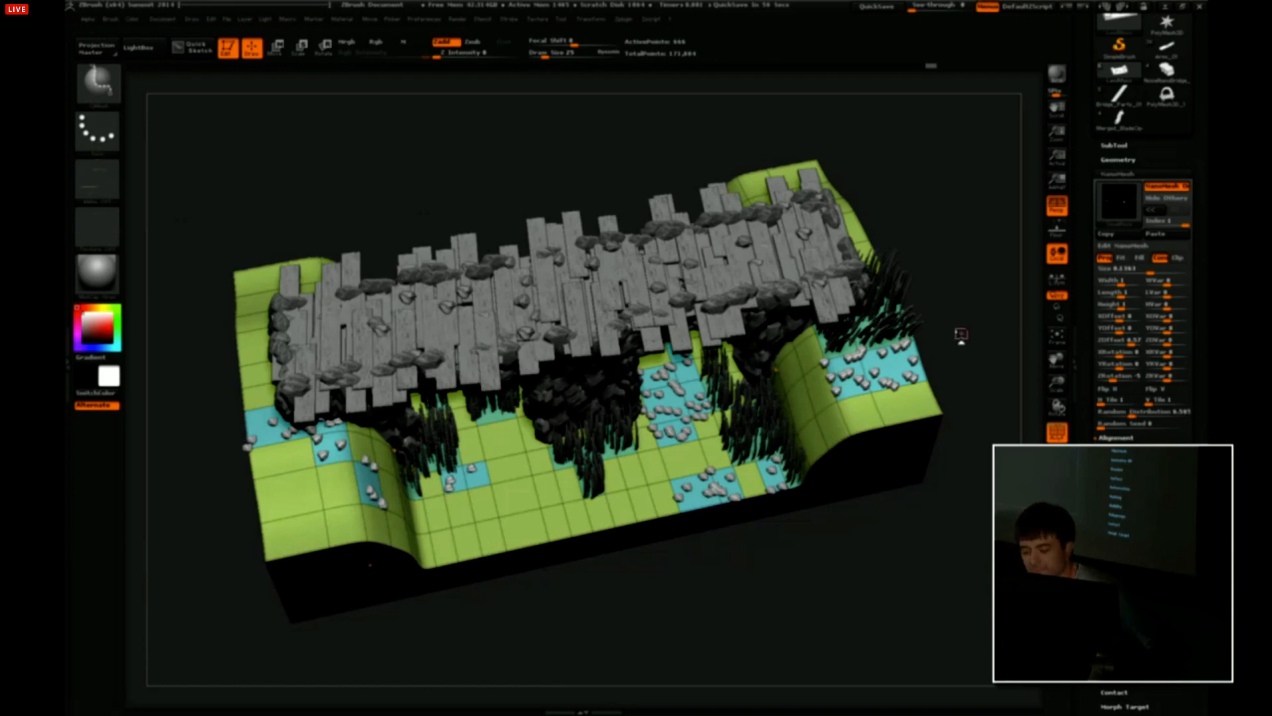
# Select the Nail cube subtool and hide the landmass and bridge subtools so that only the cube is shown.
pyautogui.moveTo(1090, 218); pyautogui.dragTo(1094, 346)
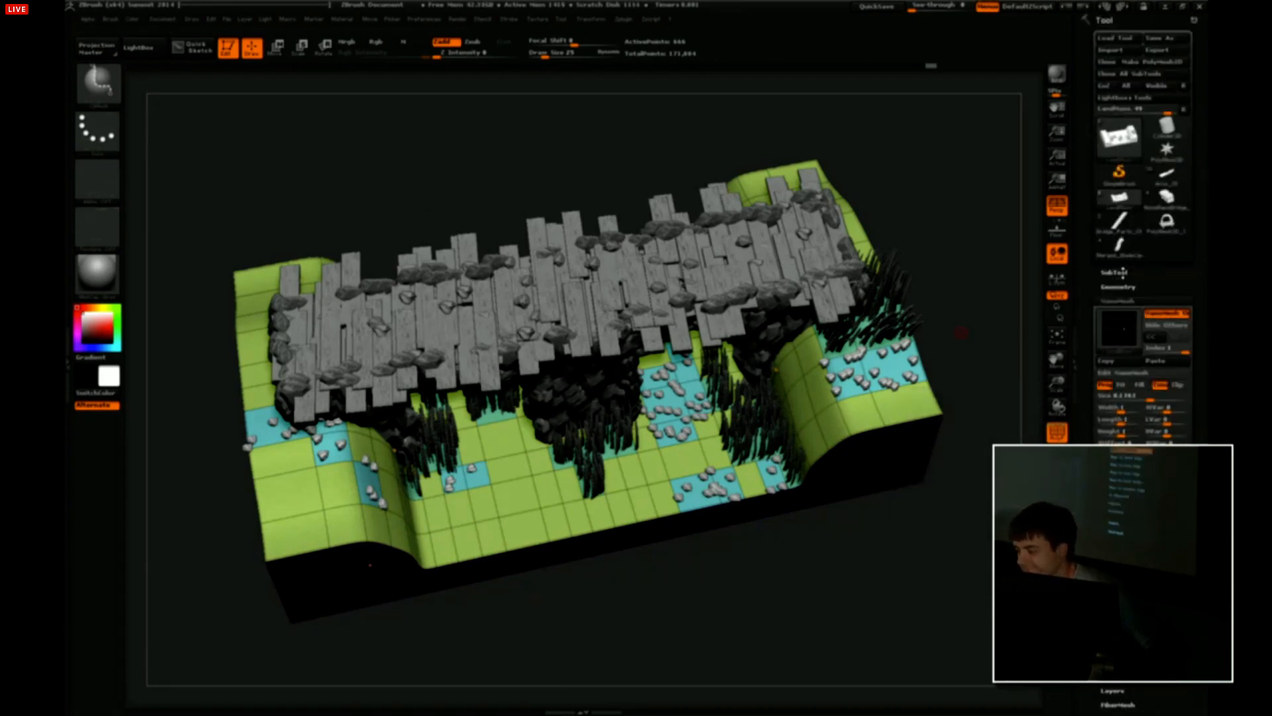
pyautogui.click(1123, 273)
pyautogui.click(1160, 416)
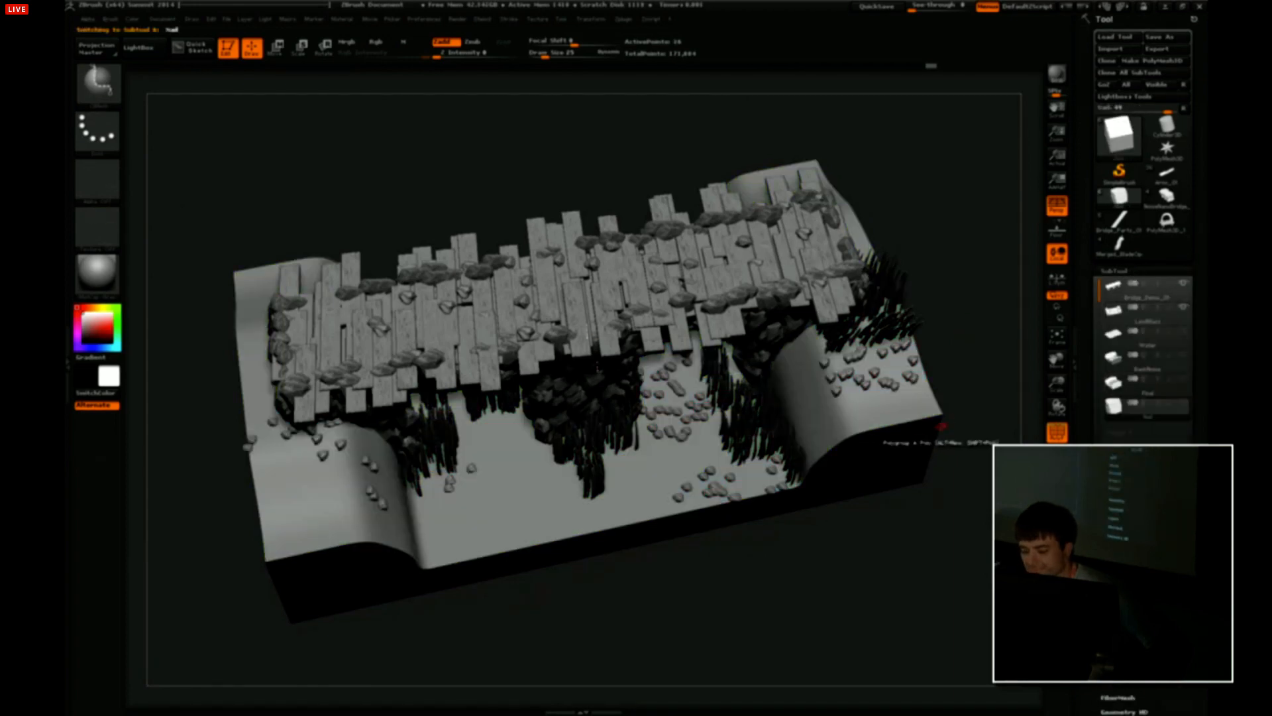
pyautogui.click(1183, 307)
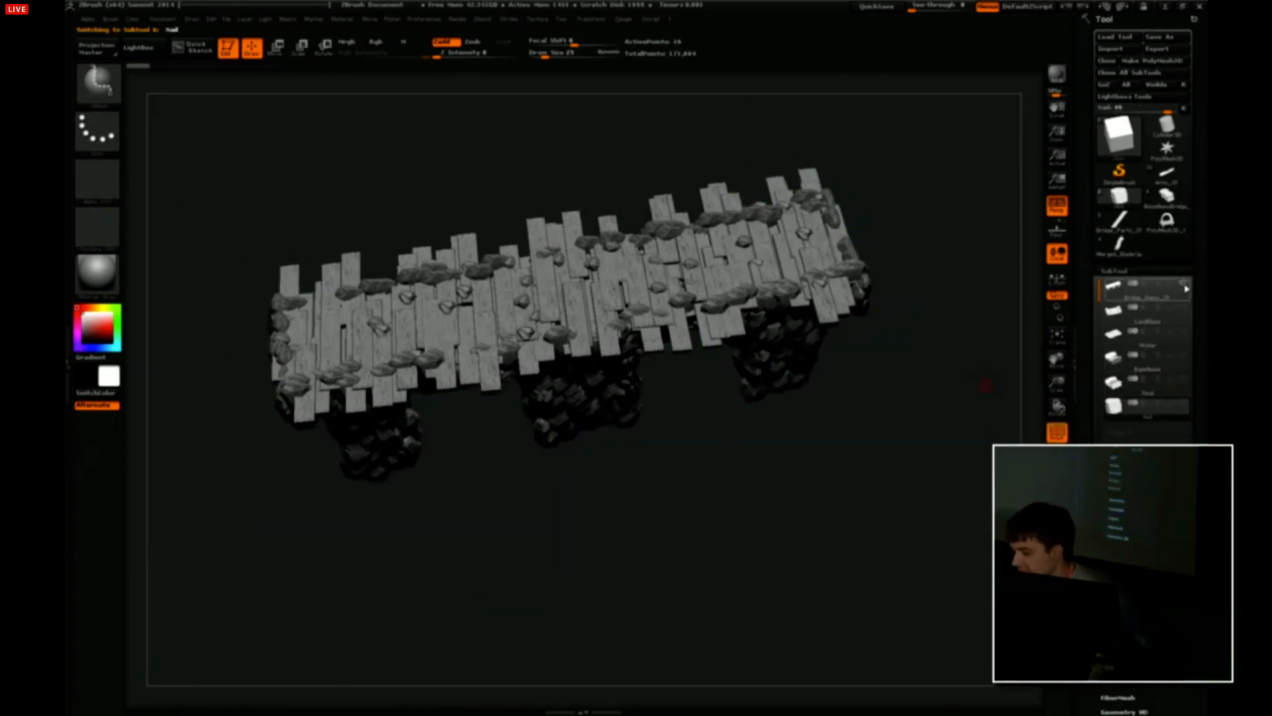
pyautogui.click(1182, 284)
pyautogui.moveTo(907, 385); pyautogui.dragTo(881, 514)
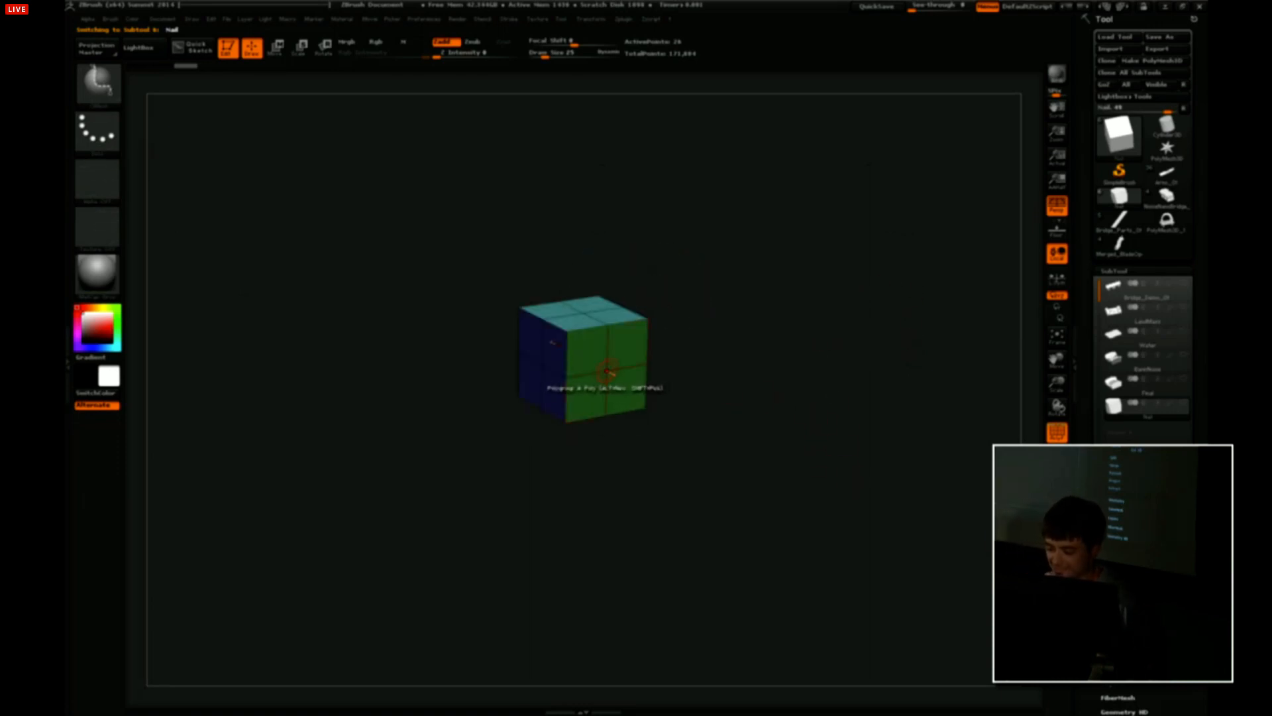
# Turn off perspective and use the point Split action on the cube's front-face centre point to create an octagon.
pyautogui.keyDown('alt'); pyautogui.moveTo(673, 364); pyautogui.dragTo(676, 212); pyautogui.keyUp('alt')
pyautogui.press('space')
pyautogui.click(714, 422)
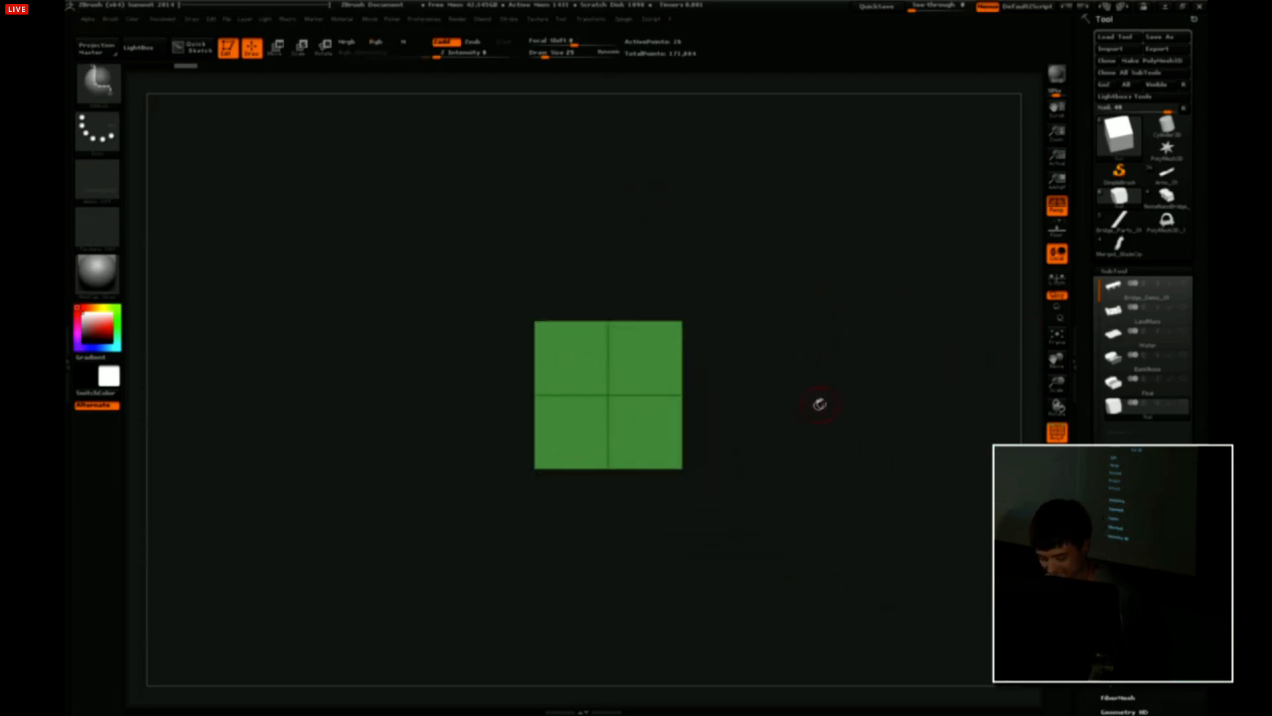
pyautogui.press('p')
pyautogui.keyDown('alt'); pyautogui.moveTo(787, 376); pyautogui.dragTo(803, 437); pyautogui.keyUp('alt')
pyautogui.keyDown('alt'); pyautogui.moveTo(918, 343); pyautogui.dragTo(849, 341); pyautogui.keyUp('alt')
pyautogui.hotkey('ctrl', 'n')
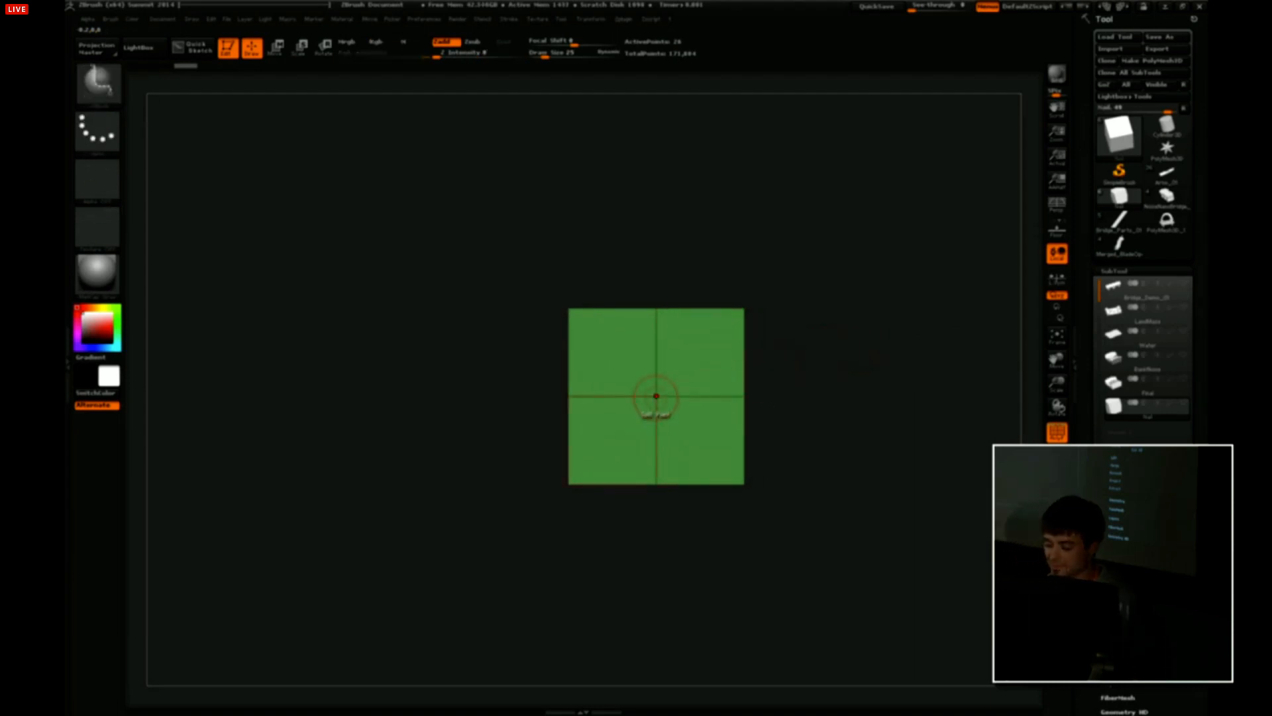
pyautogui.moveTo(656, 396); pyautogui.dragTo(665, 465)
pyautogui.press('alt')
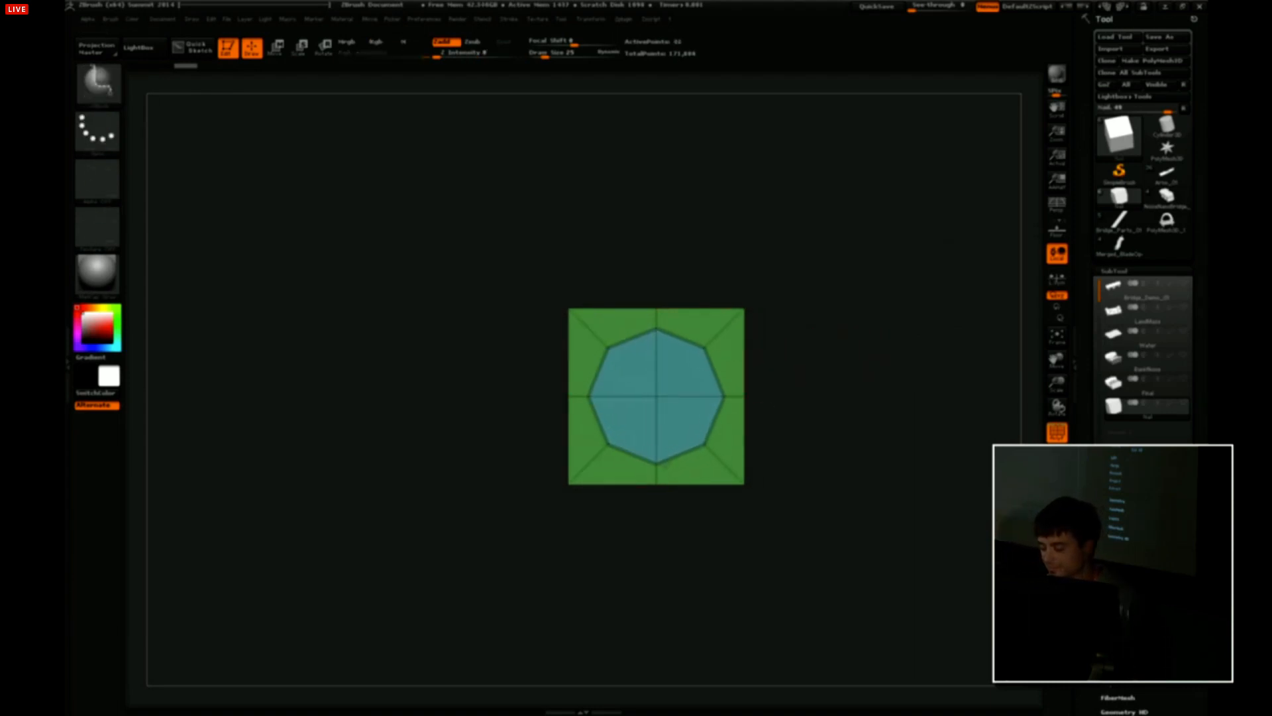
# Set QMesh with the Polygroup All target and push the corner polygons around the octagon through the cube, leaving an octagonal cylinder.
pyautogui.moveTo(840, 408); pyautogui.dragTo(835, 330)
pyautogui.moveTo(803, 353); pyautogui.dragTo(852, 372)
pyautogui.press('space')
pyautogui.click(759, 339)
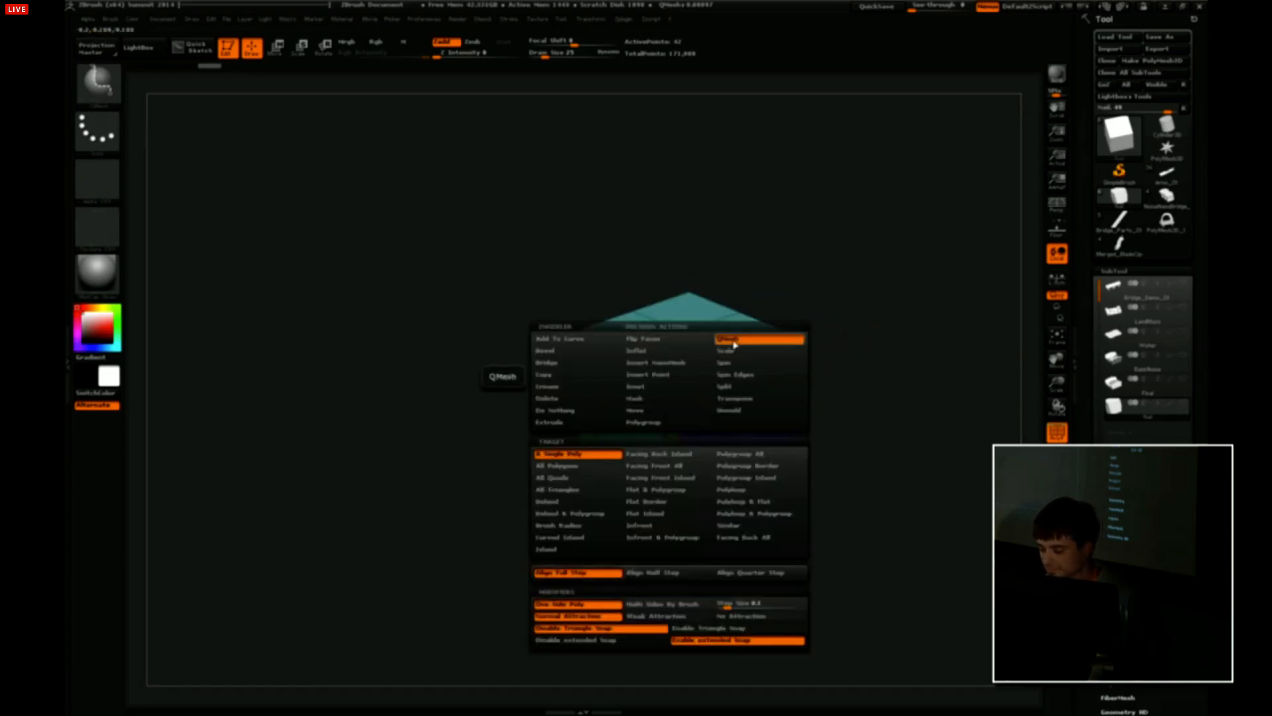
pyautogui.click(758, 455)
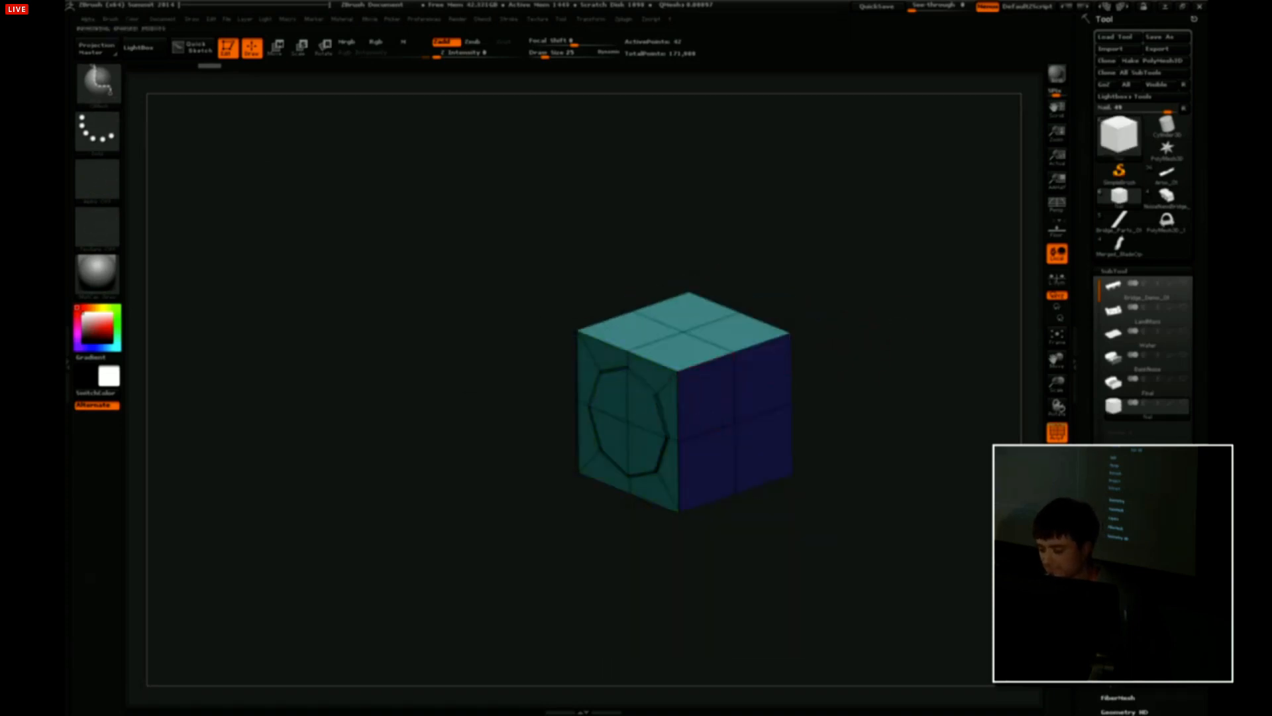
pyautogui.moveTo(724, 426); pyautogui.dragTo(704, 397)
pyautogui.moveTo(836, 345); pyautogui.dragTo(875, 312)
pyautogui.hotkey('ctrl', 'z')
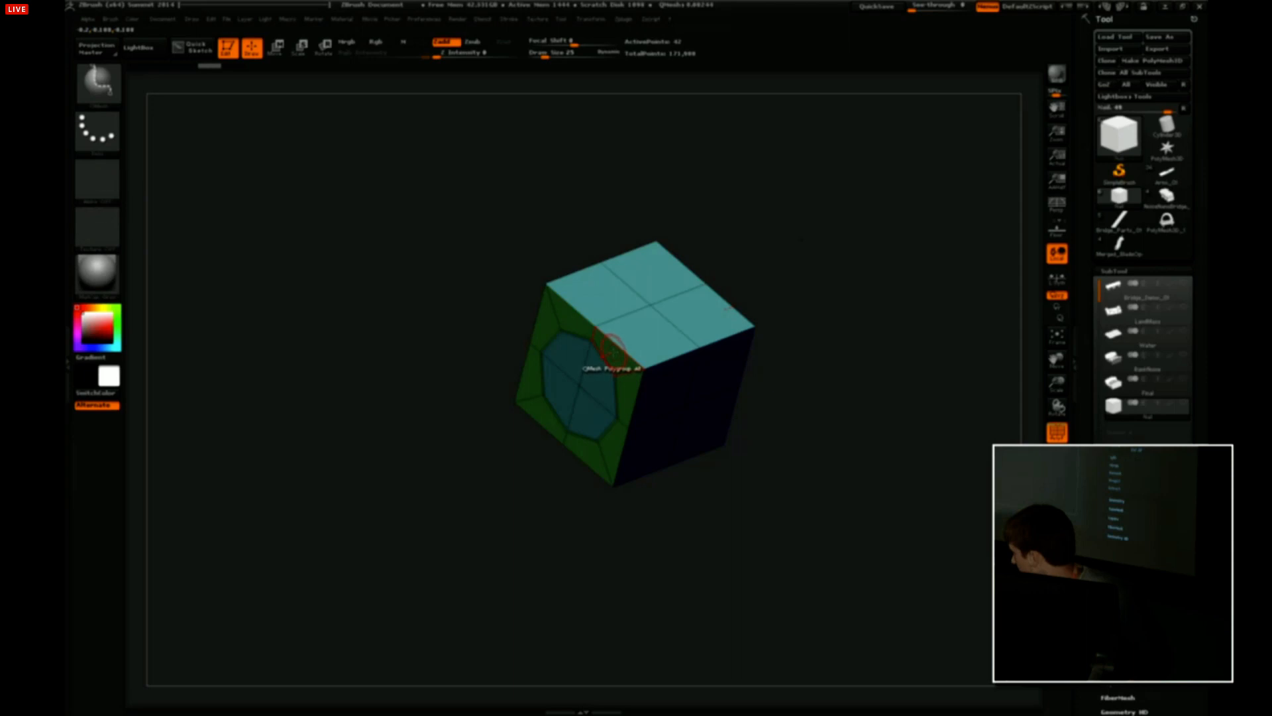
pyautogui.moveTo(612, 349); pyautogui.dragTo(654, 331)
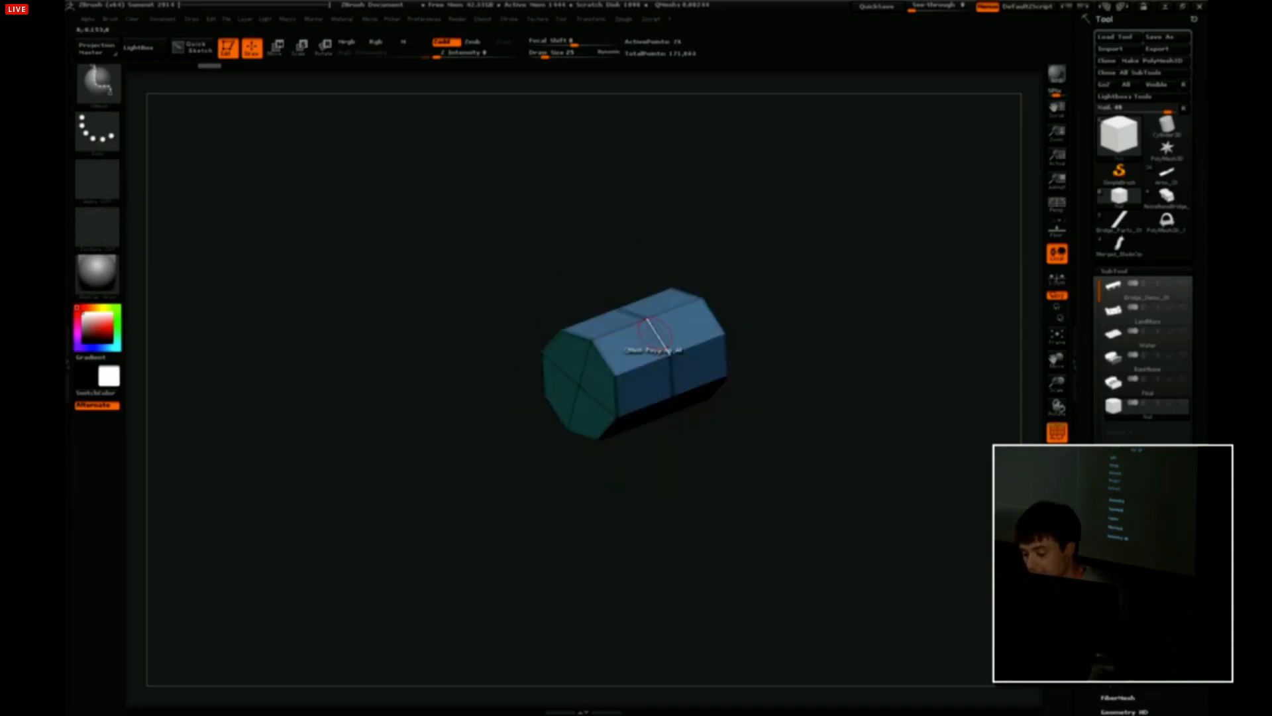
# Set the polygon action to Move with the Flat Island target and push the cylinder's end face in to form a thin disc.
pyautogui.moveTo(843, 322); pyautogui.dragTo(756, 311)
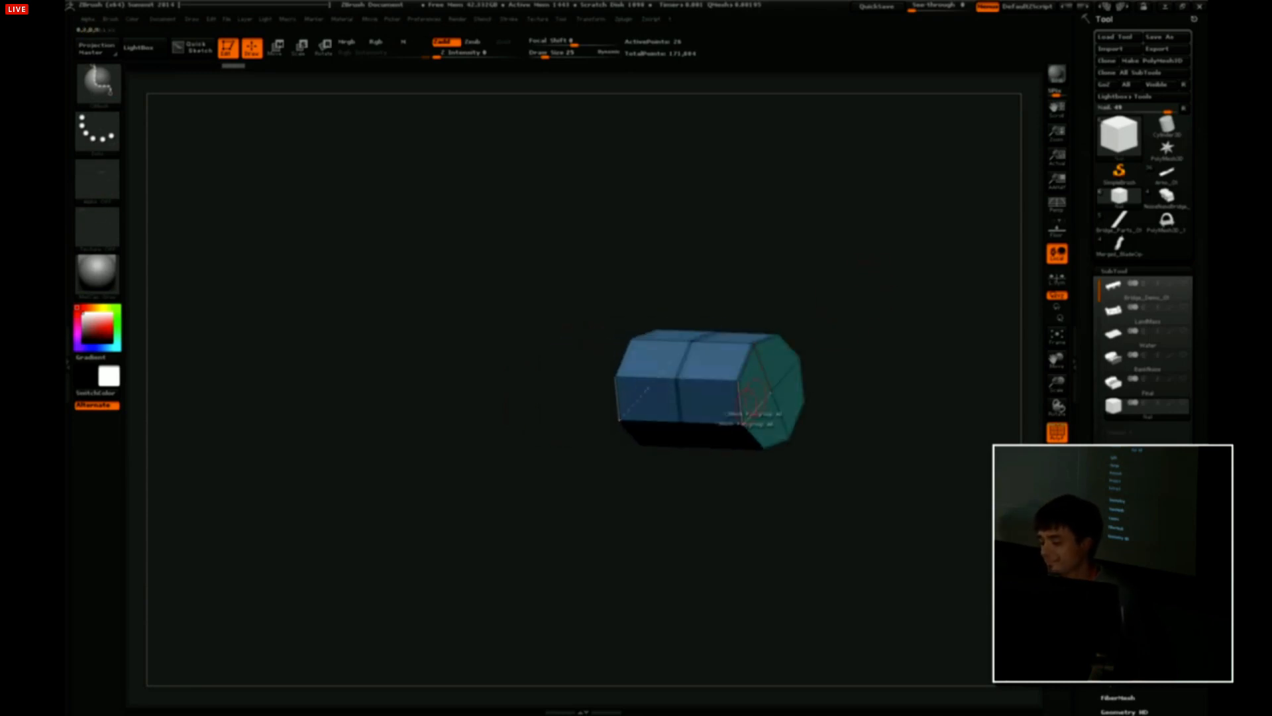
pyautogui.press('space')
pyautogui.click(752, 410)
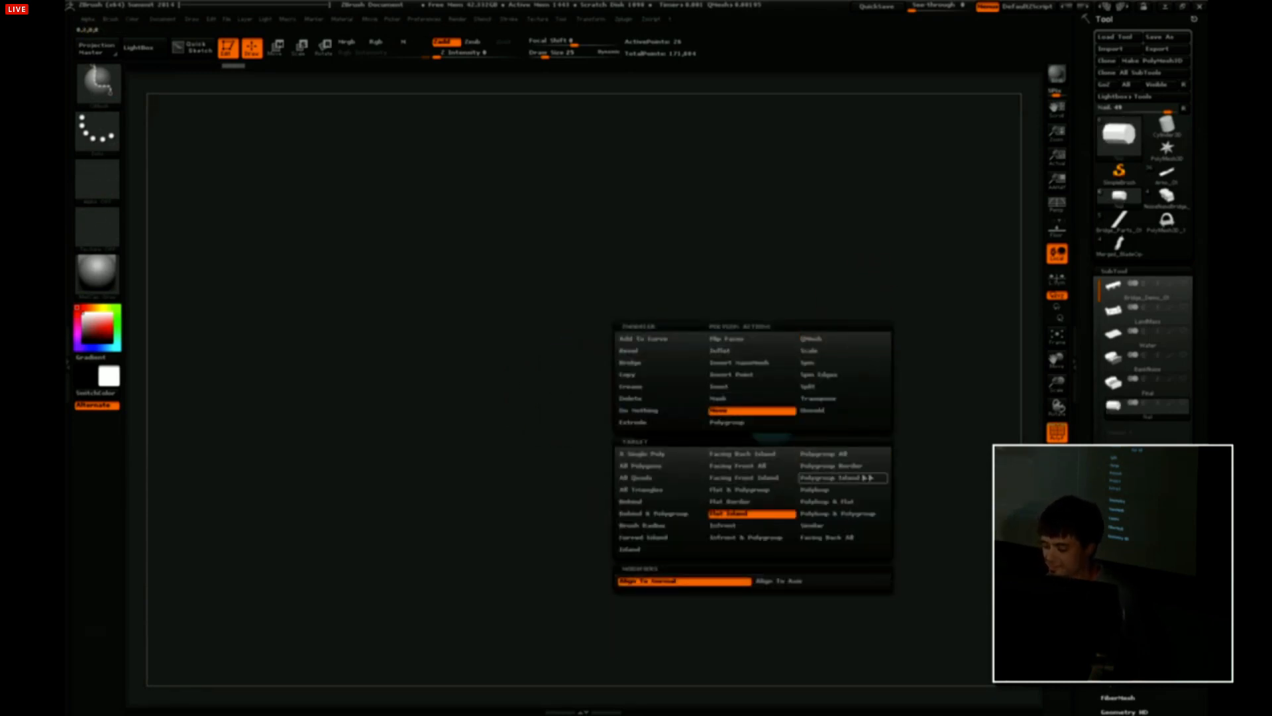
pyautogui.moveTo(769, 389); pyautogui.dragTo(720, 390)
pyautogui.moveTo(881, 371); pyautogui.dragTo(778, 418)
pyautogui.moveTo(845, 356); pyautogui.dragTo(848, 366)
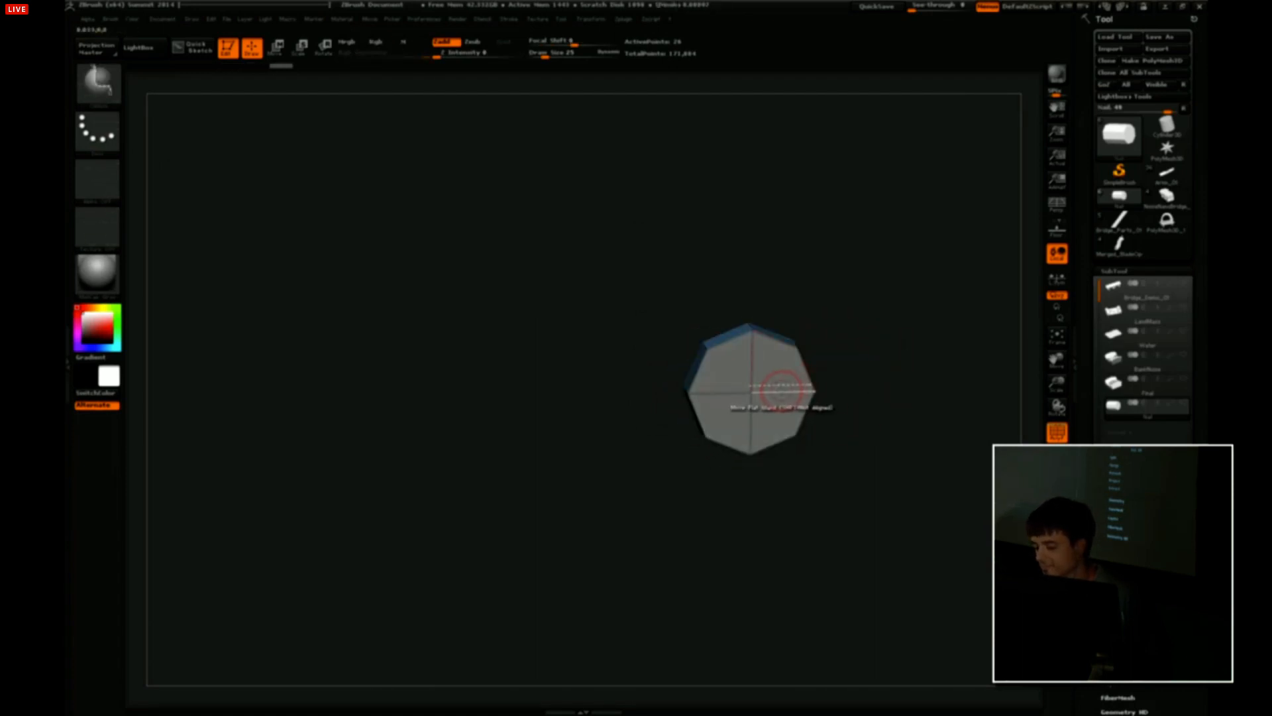
# Inset the disc's front face into an octagonal border ring using the Inset action with the Border Only and Inset Region modifiers.
pyautogui.press('space')
pyautogui.click(763, 404)
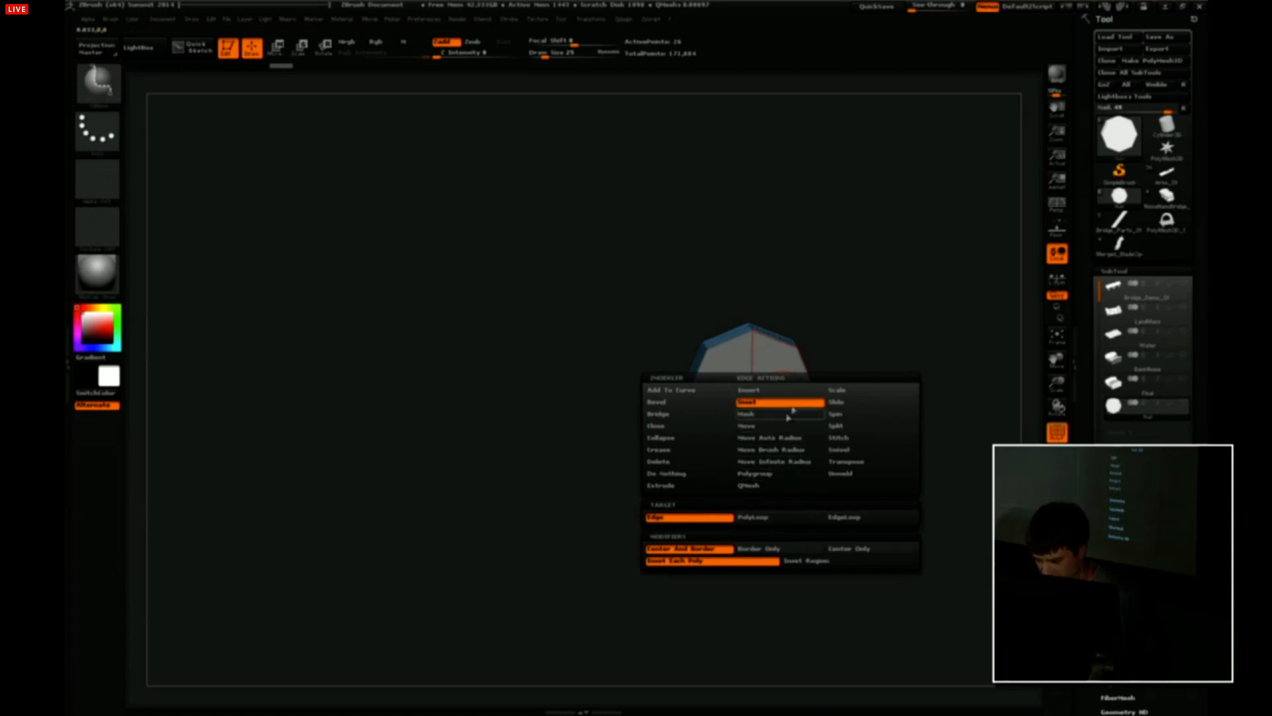
pyautogui.press('space')
pyautogui.click(769, 356)
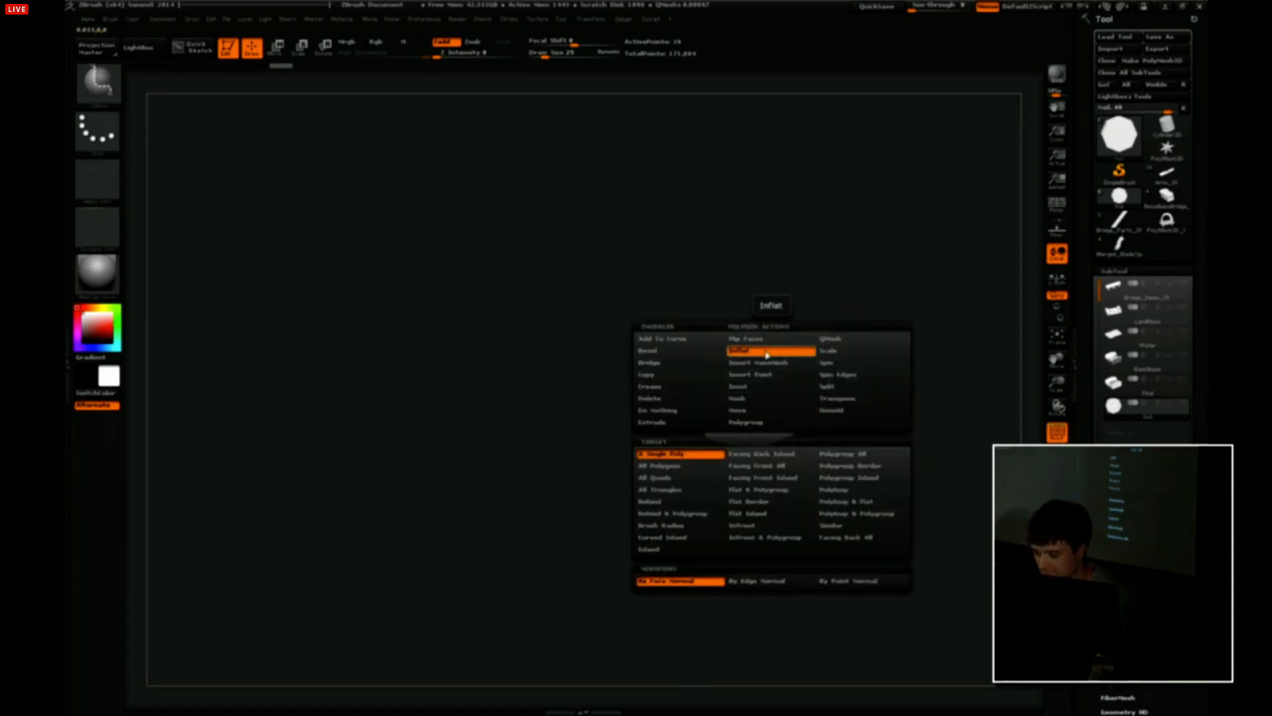
pyautogui.click(769, 386)
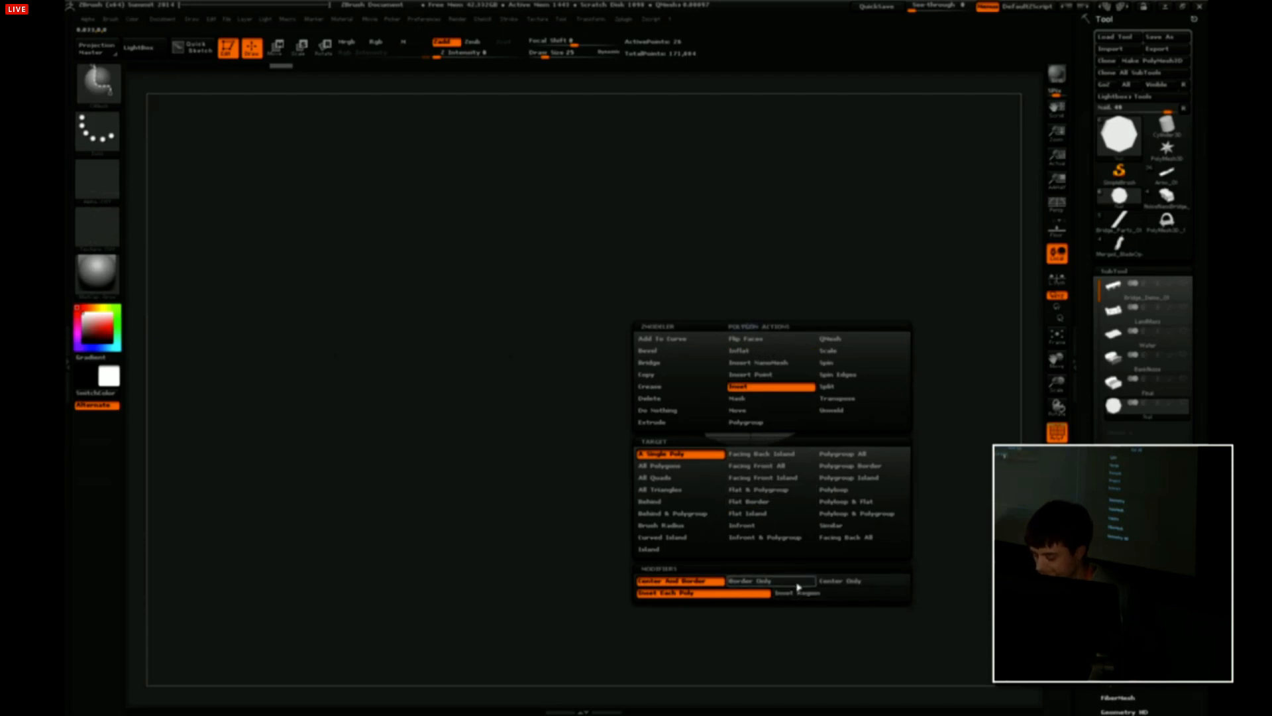
pyautogui.click(798, 581)
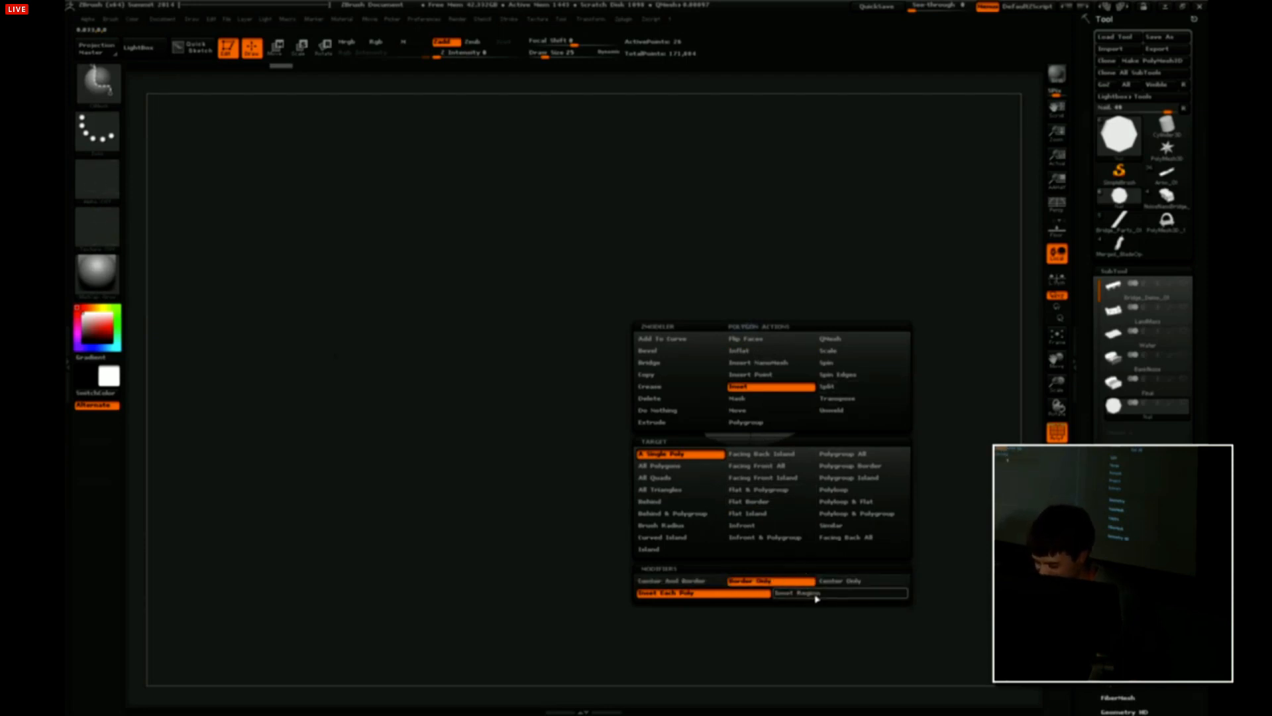
pyautogui.click(816, 598)
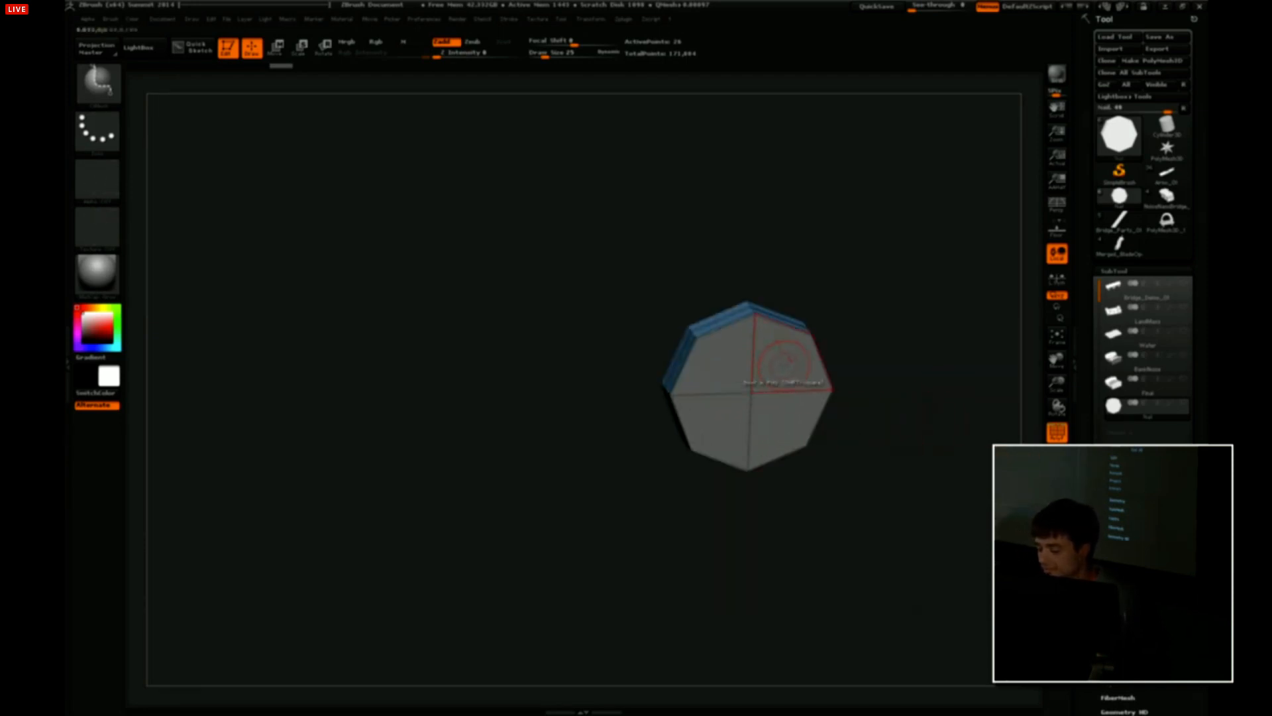
pyautogui.moveTo(784, 363); pyautogui.dragTo(793, 394)
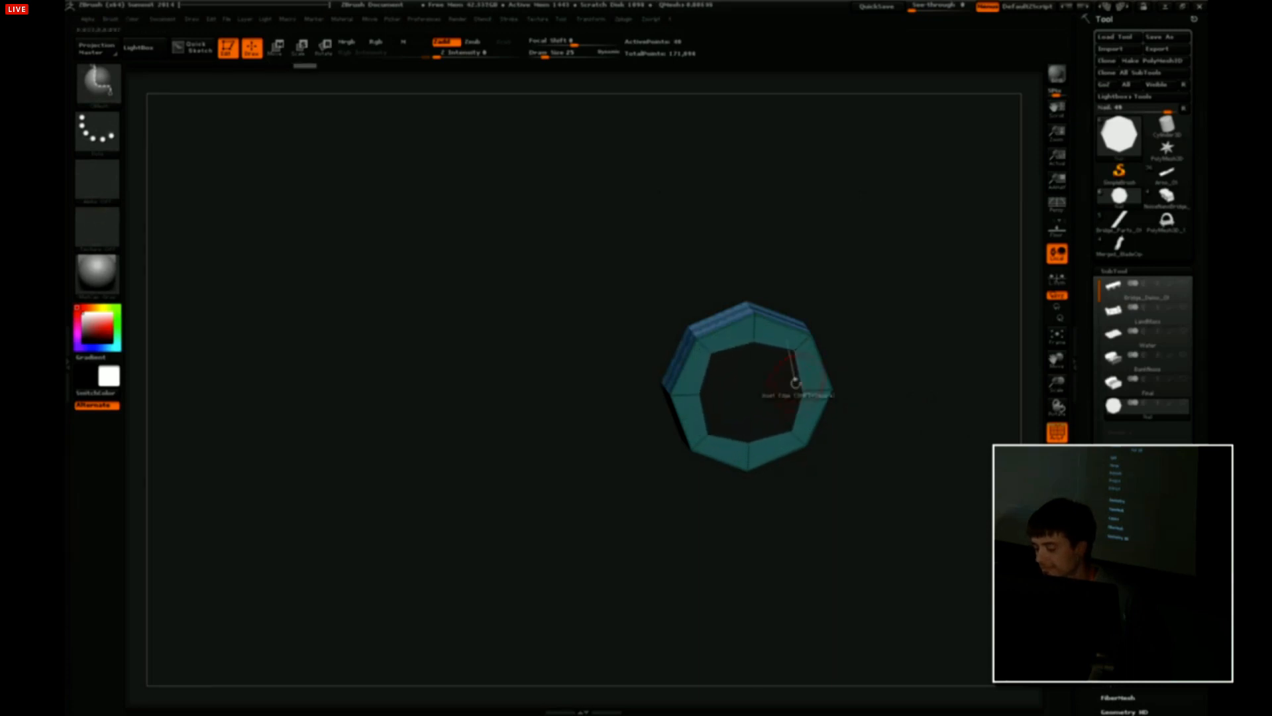
# Set the edge action to Close with the Convex Hole target and the 360 Deg Twist modifier.
pyautogui.keyDown('ctrl'); pyautogui.moveTo(796, 383); pyautogui.dragTo(844, 379, button='right'); pyautogui.keyUp('ctrl')
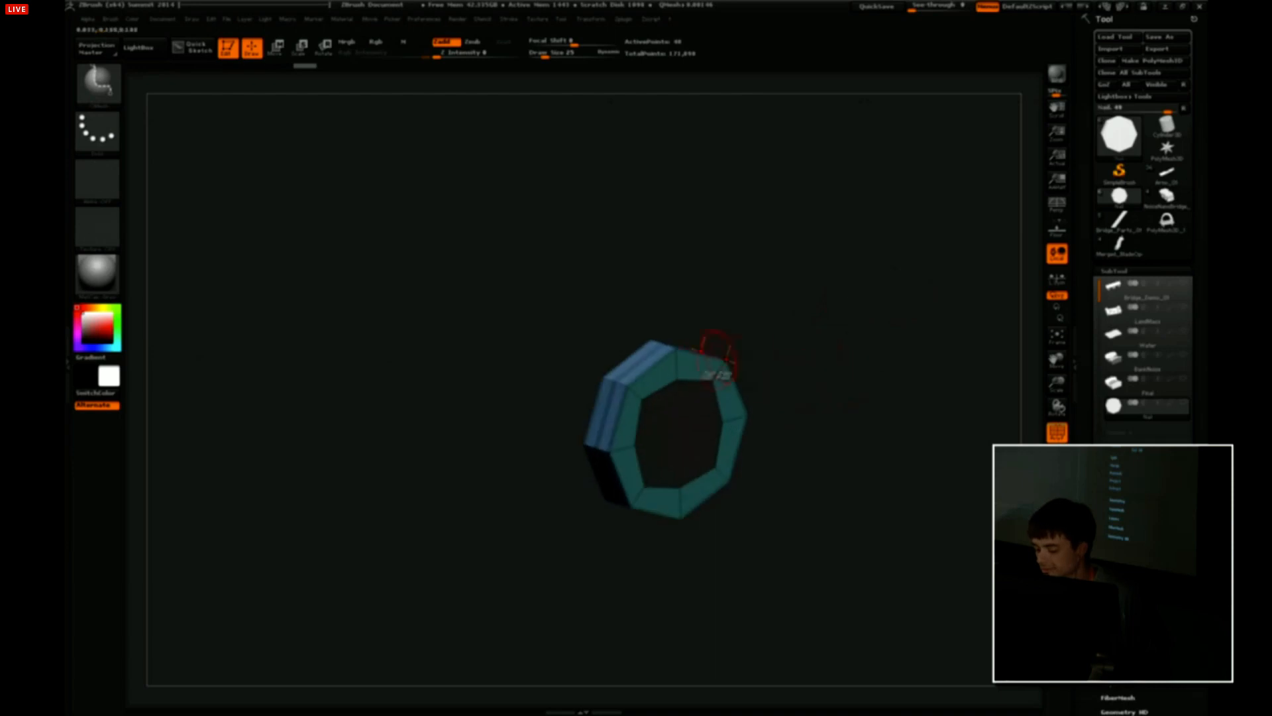
pyautogui.press('space')
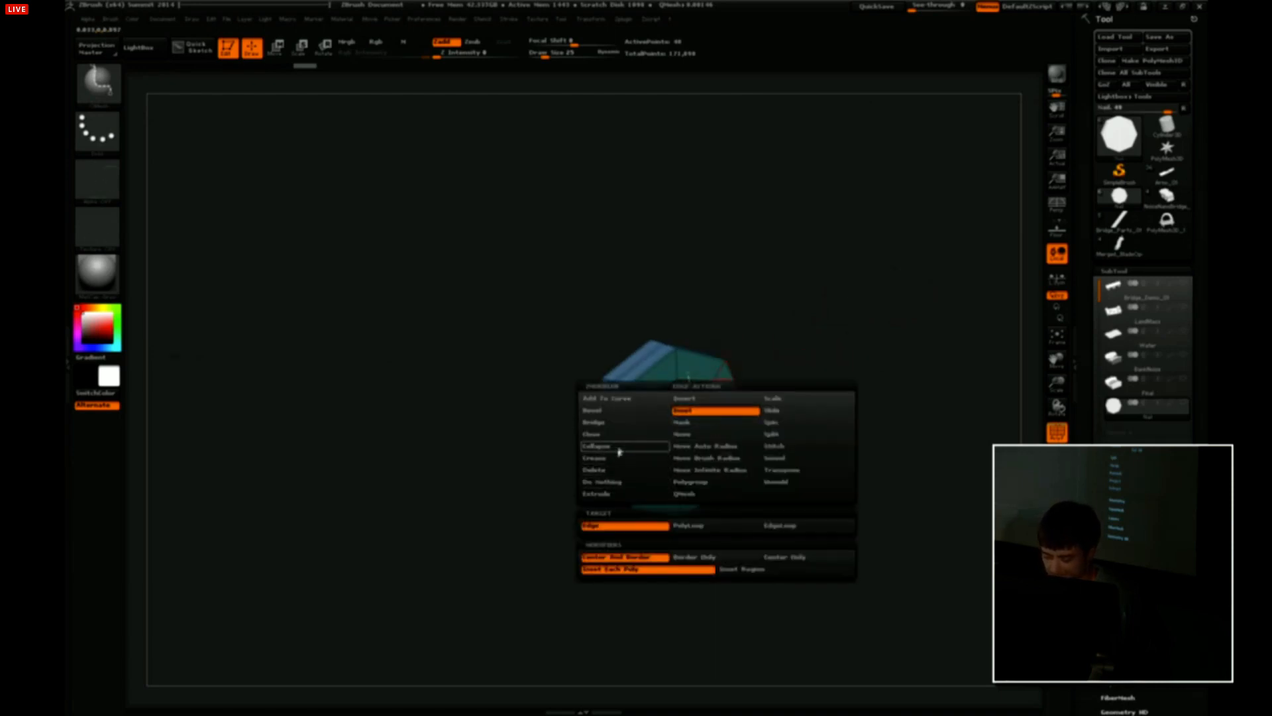
pyautogui.click(620, 422)
pyautogui.click(623, 526)
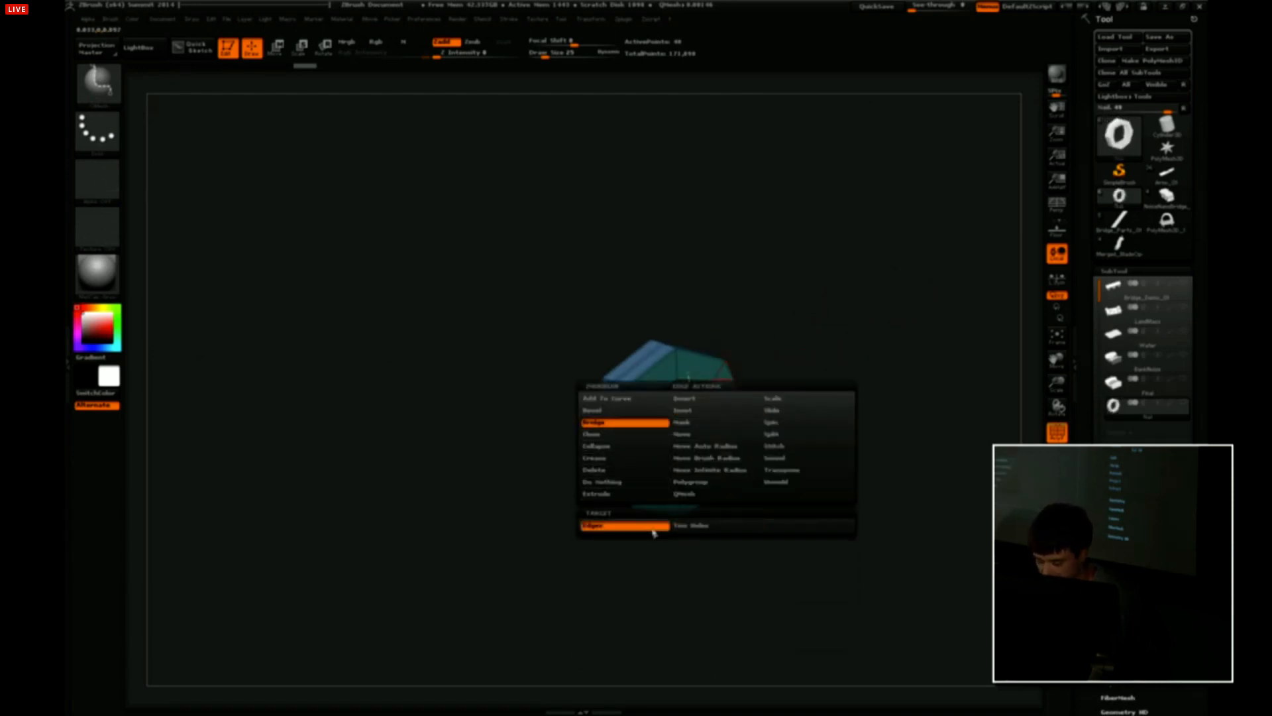
pyautogui.click(625, 436)
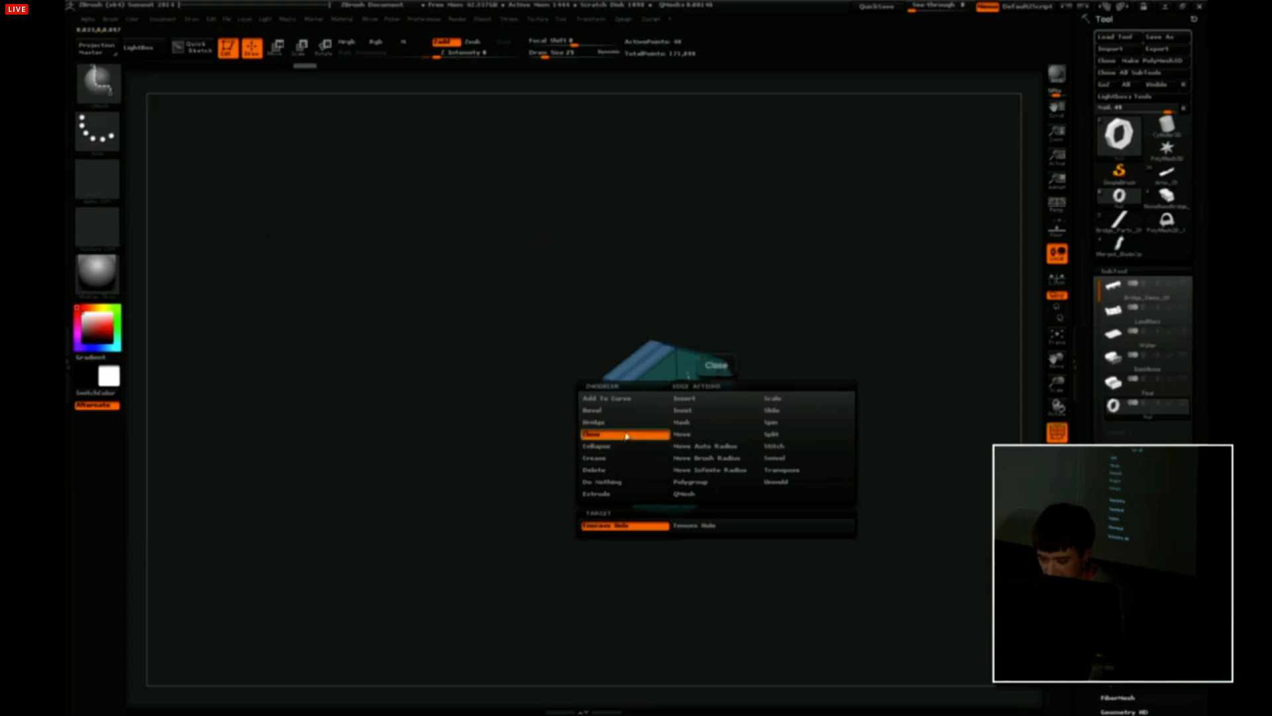
pyautogui.click(707, 527)
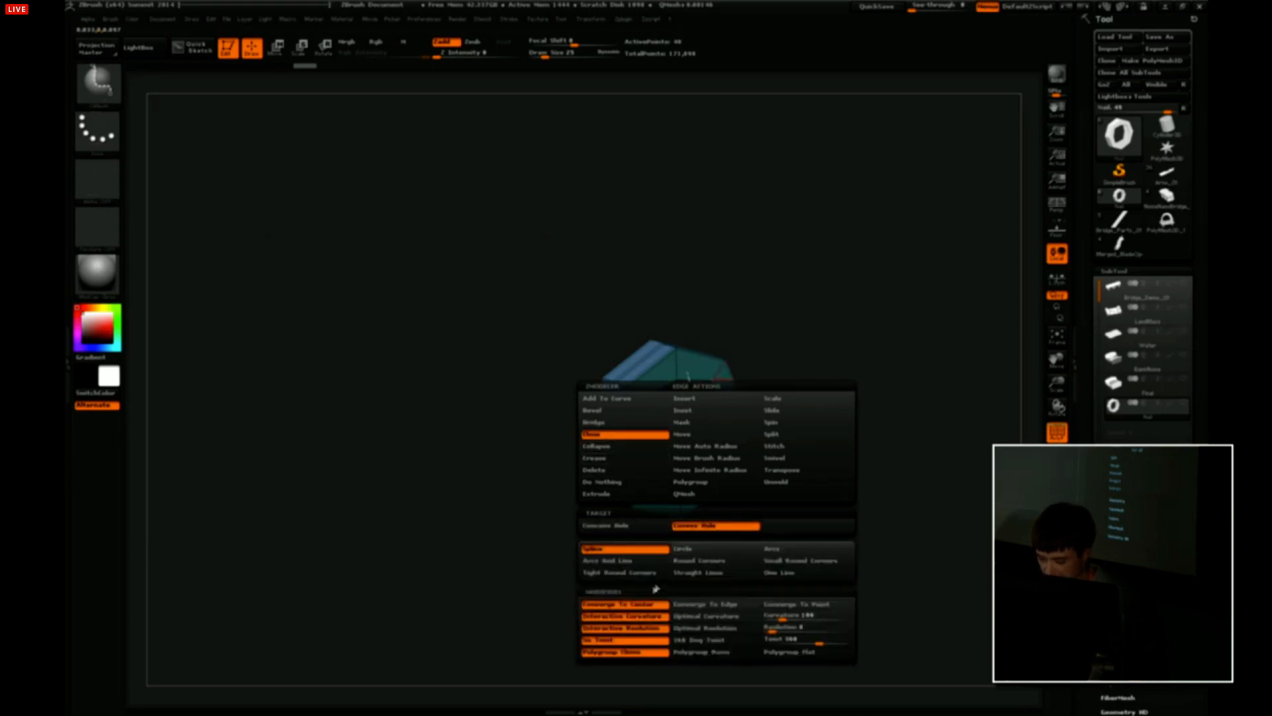
pyautogui.click(725, 642)
# Try to pull the closed hole out into a twisted spike, and undo back to the solid octagonal disc.
pyautogui.keyDown('alt'); pyautogui.moveTo(893, 440); pyautogui.dragTo(647, 322); pyautogui.keyUp('alt')
pyautogui.moveTo(554, 348); pyautogui.dragTo(603, 378)
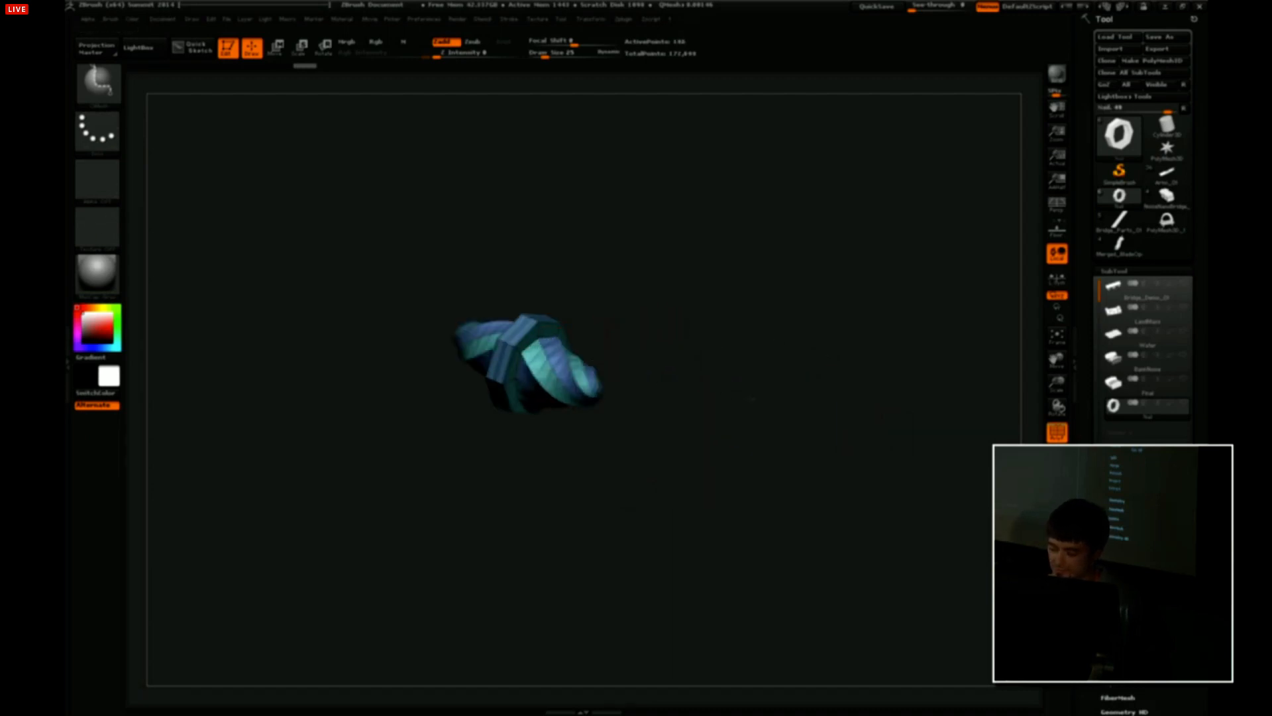
pyautogui.moveTo(753, 398); pyautogui.dragTo(700, 399)
pyautogui.hotkey('ctrl', 'z')
pyautogui.hotkey('ctrl', 'z')
pyautogui.hotkey('ctrl', 'z')
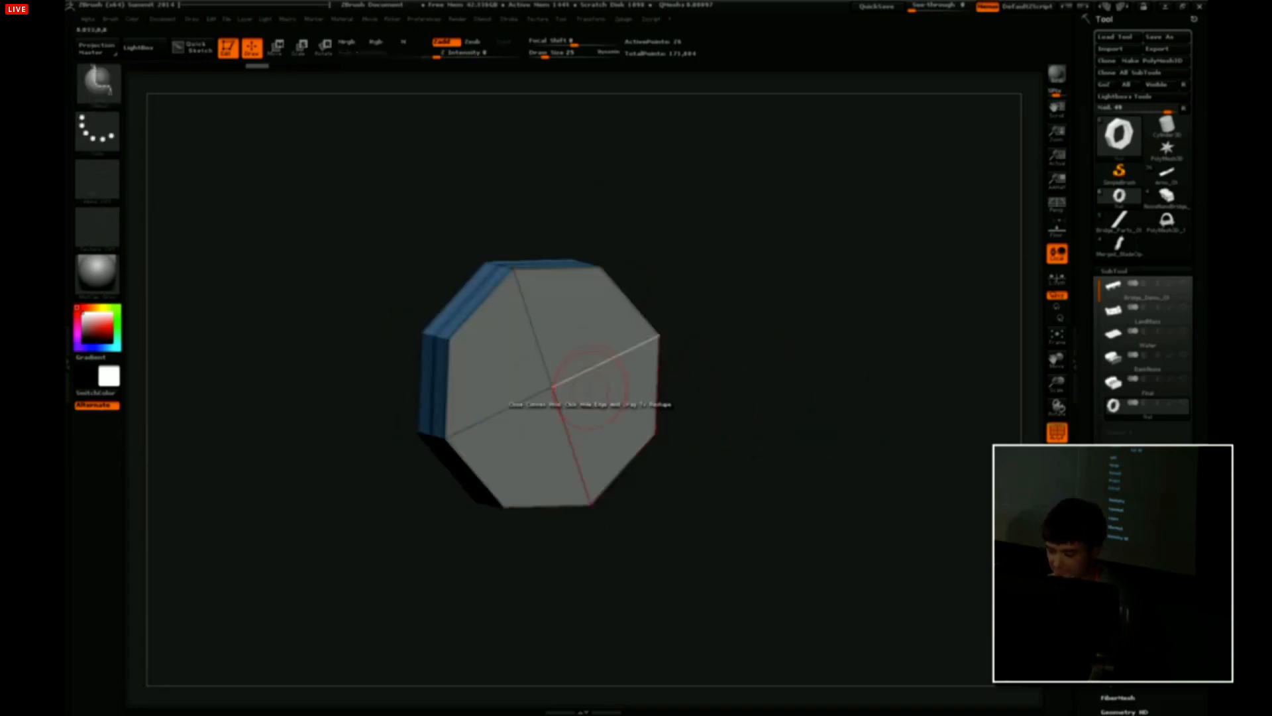
# Inset the disc's front face again into an octagonal ring using the Border Only and Inset Region modifiers.
pyautogui.press('space')
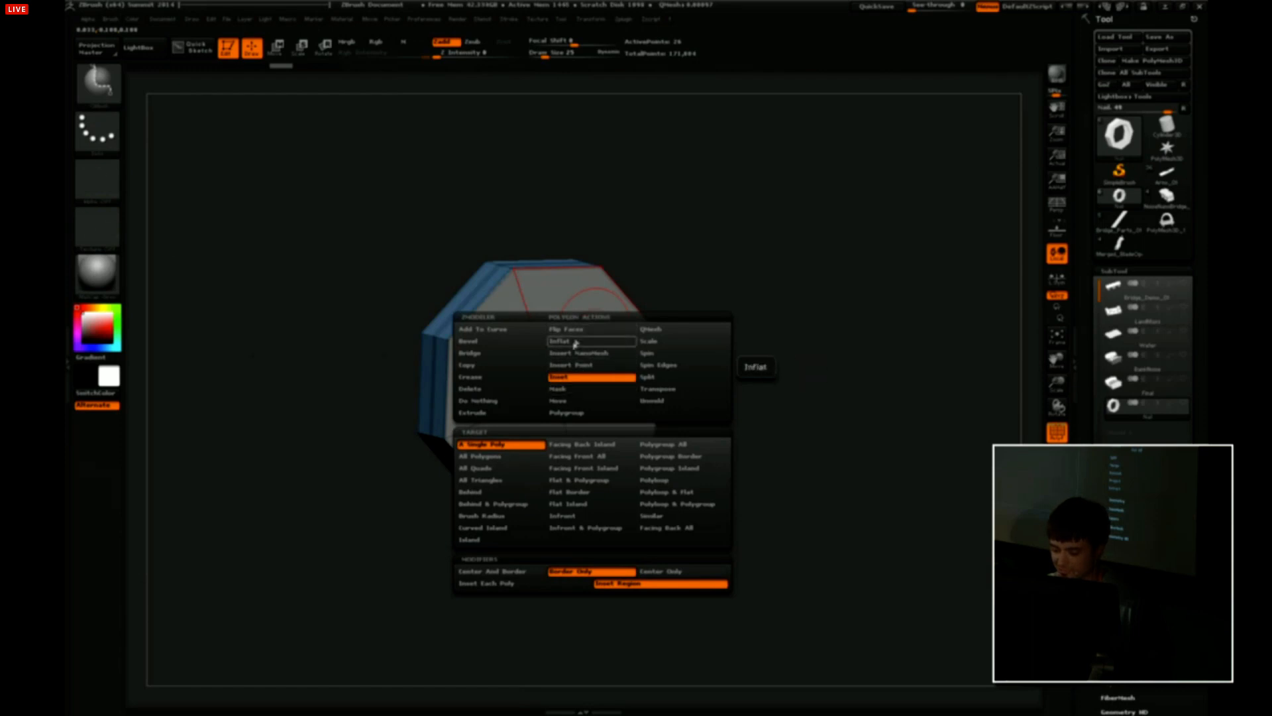
pyautogui.click(577, 382)
pyautogui.moveTo(583, 404); pyautogui.dragTo(591, 293)
pyautogui.moveTo(683, 293); pyautogui.dragTo(732, 294)
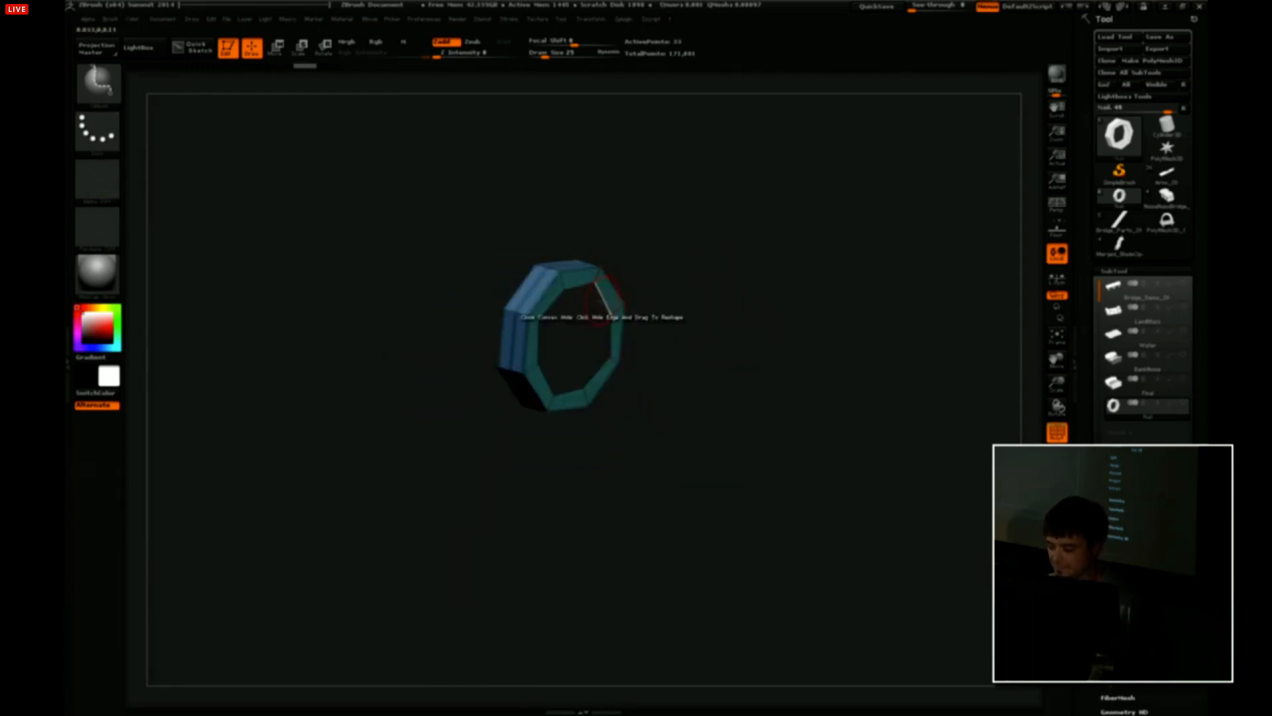
# Close the ring's hole with the Convex Hole target, pulling it into a long, twisted, pointed nail shaft.
pyautogui.press('space')
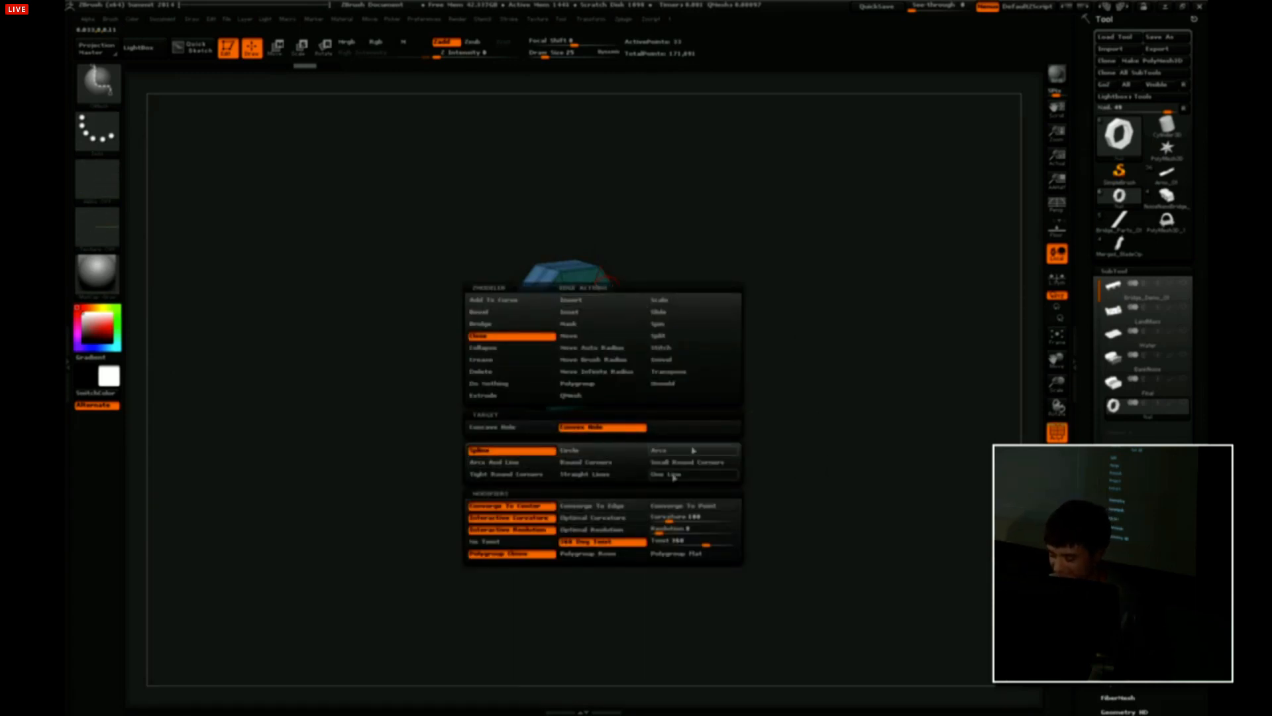
pyautogui.moveTo(563, 331); pyautogui.dragTo(994, 457)
pyautogui.moveTo(1022, 359); pyautogui.dragTo(861, 356)
pyautogui.moveTo(977, 364); pyautogui.dragTo(837, 349)
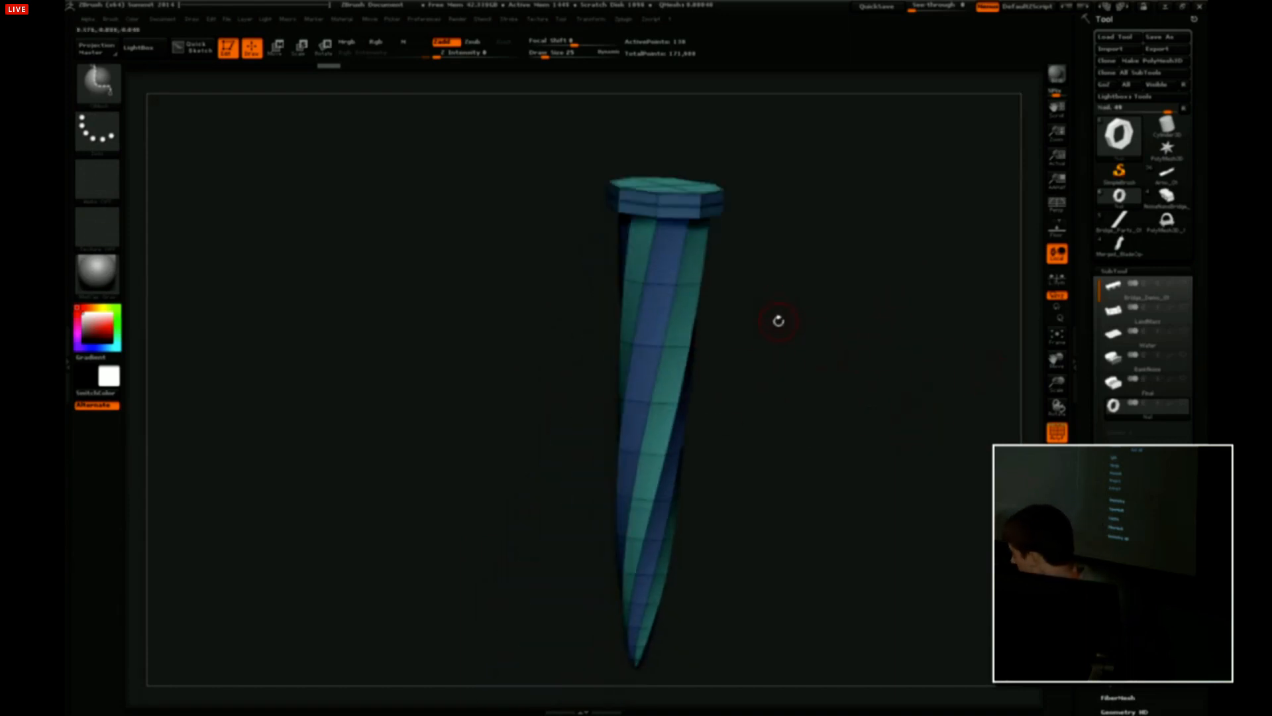
# Set the polygon action to Crease with the Polygroup All target on the nail shaft.
pyautogui.press('space')
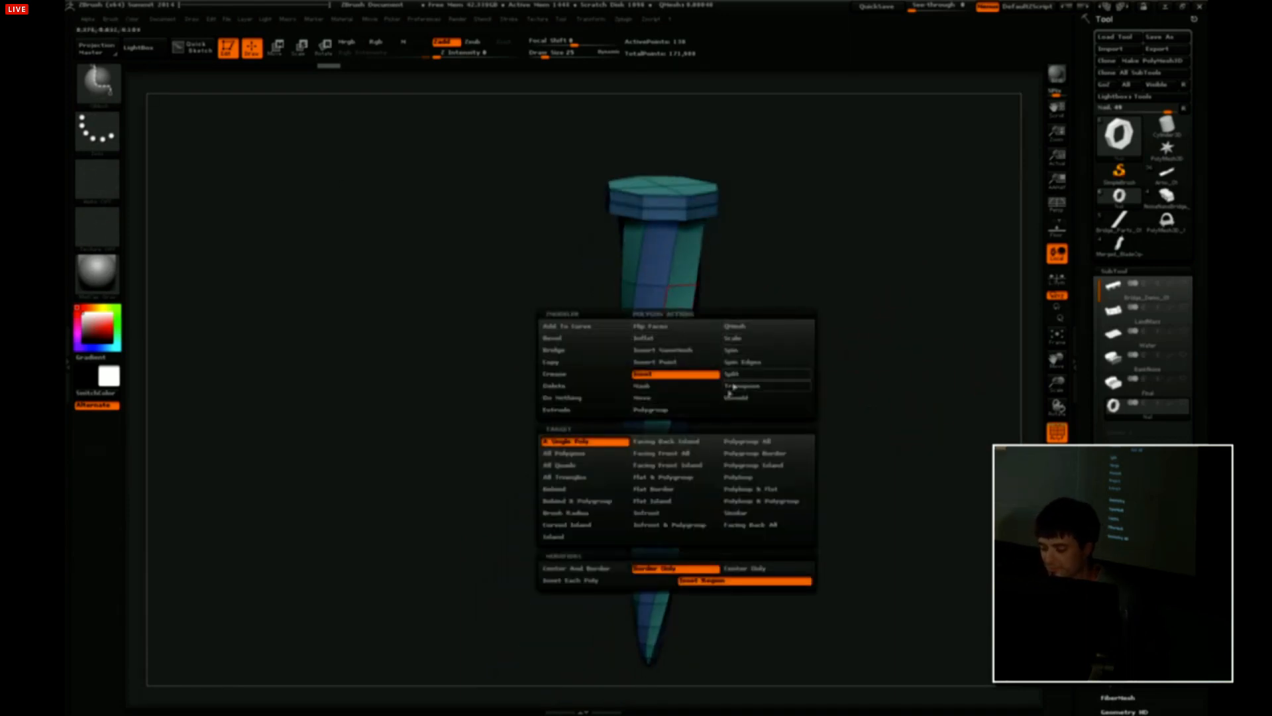
pyautogui.click(563, 373)
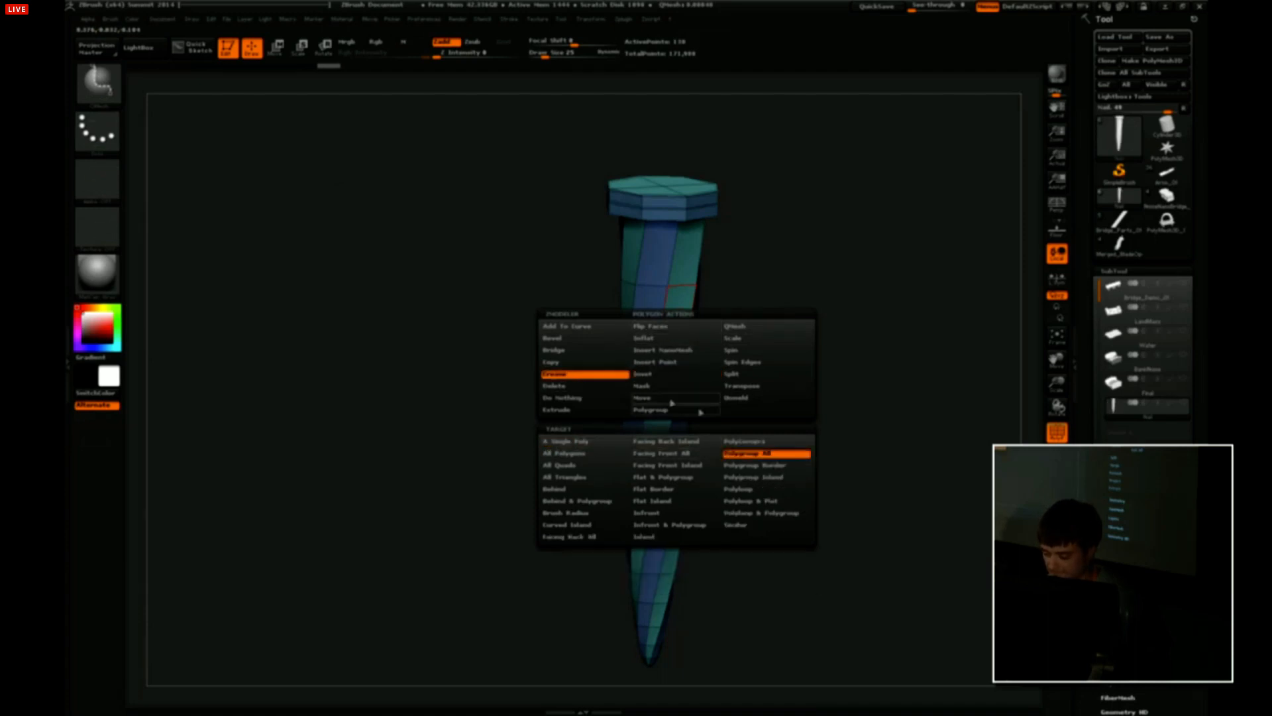
pyautogui.click(639, 386)
pyautogui.keyDown('alt'); pyautogui.moveTo(753, 384); pyautogui.dragTo(836, 311); pyautogui.keyUp('alt')
pyautogui.press('space')
pyautogui.press('space')
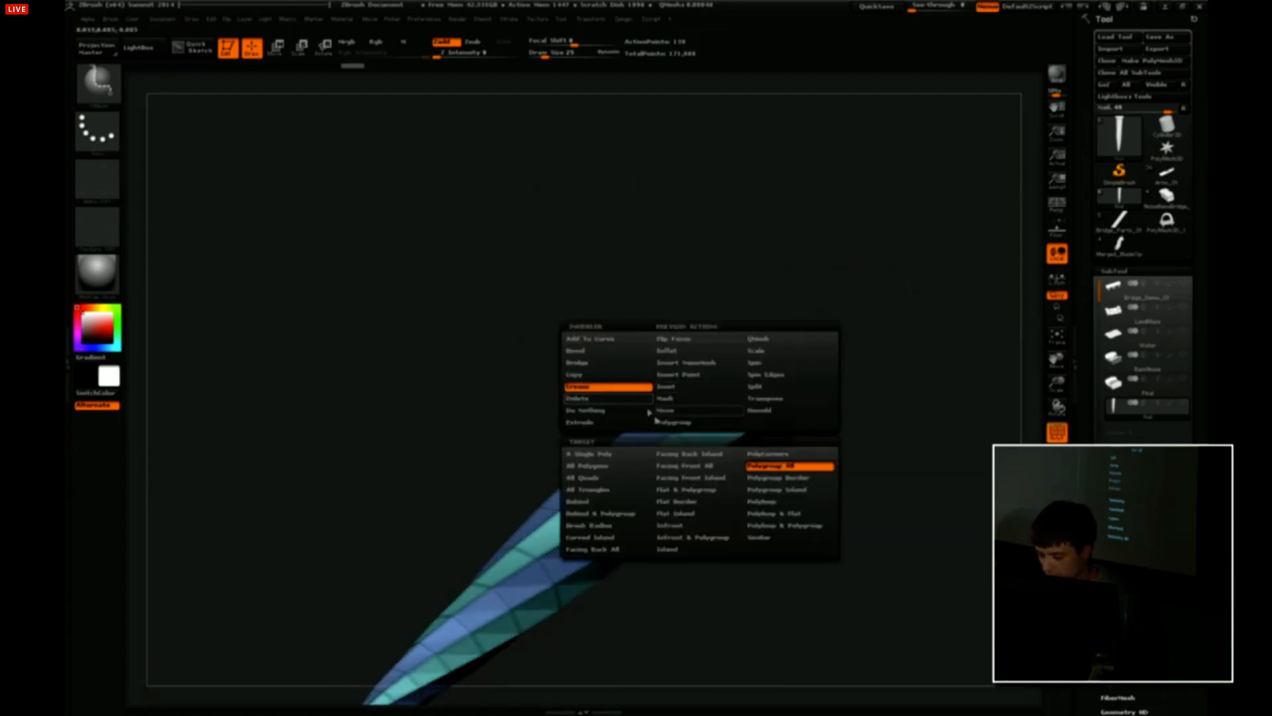
# Set the edge action to Crease for the edges of the nail head.
pyautogui.press('space')
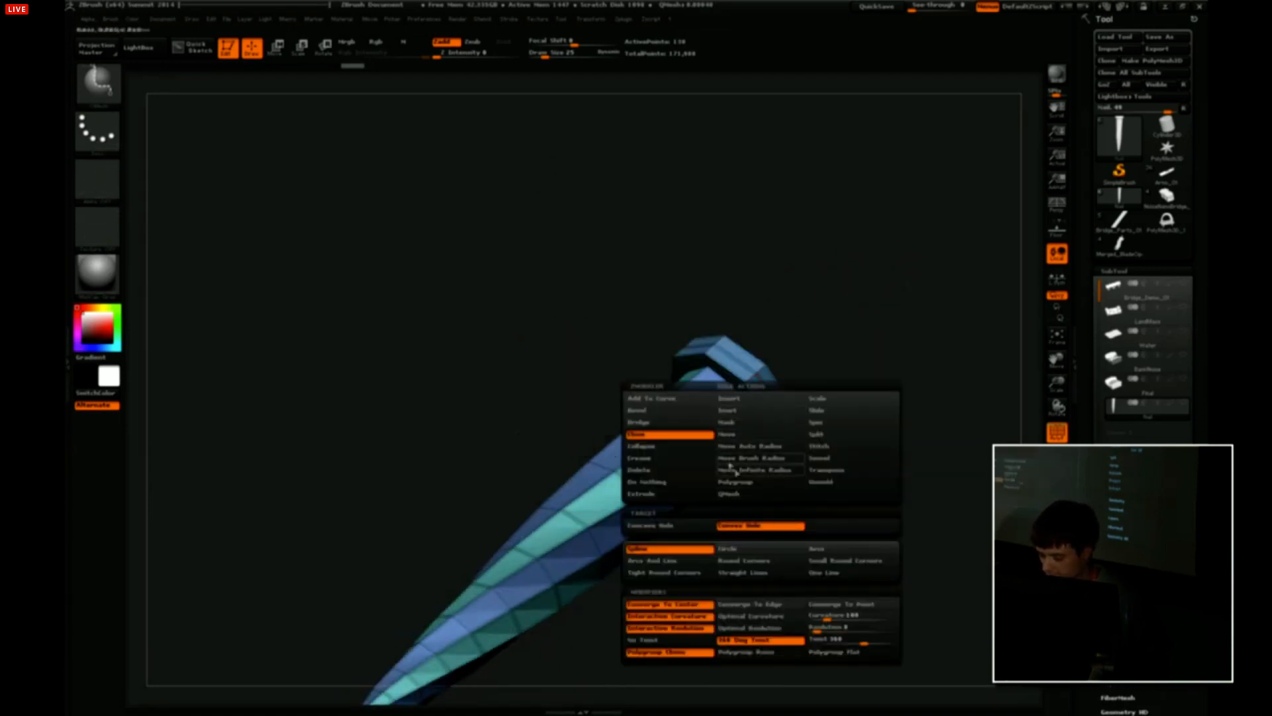
pyautogui.click(669, 446)
pyautogui.click(764, 526)
pyautogui.moveTo(763, 527); pyautogui.dragTo(814, 401)
pyautogui.press('space')
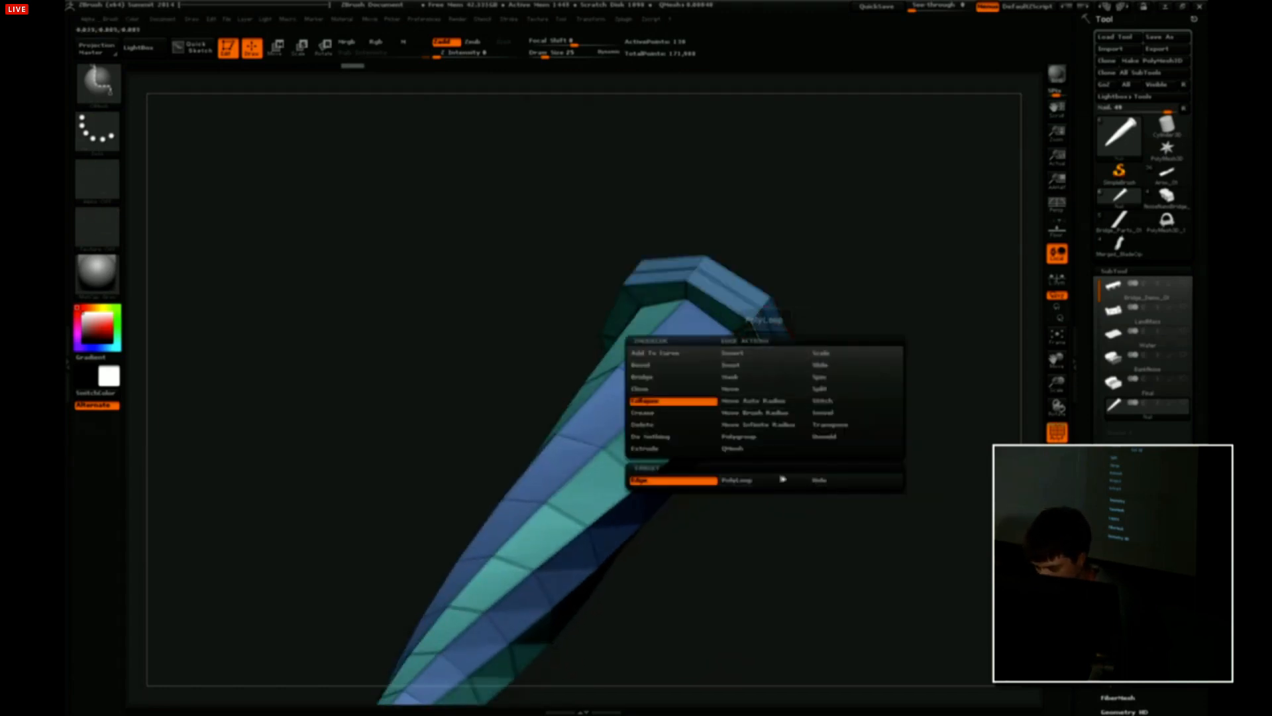
pyautogui.moveTo(834, 345); pyautogui.dragTo(781, 331)
pyautogui.press('space')
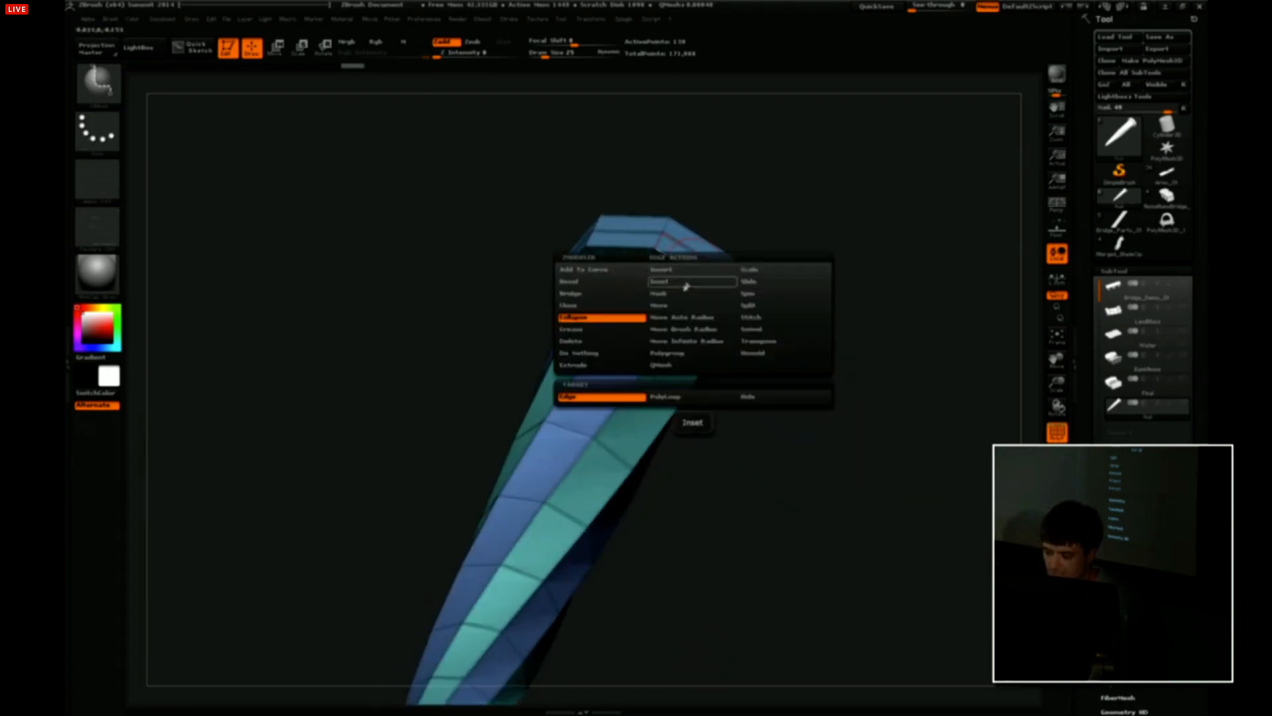
pyautogui.click(617, 332)
pyautogui.click(706, 400)
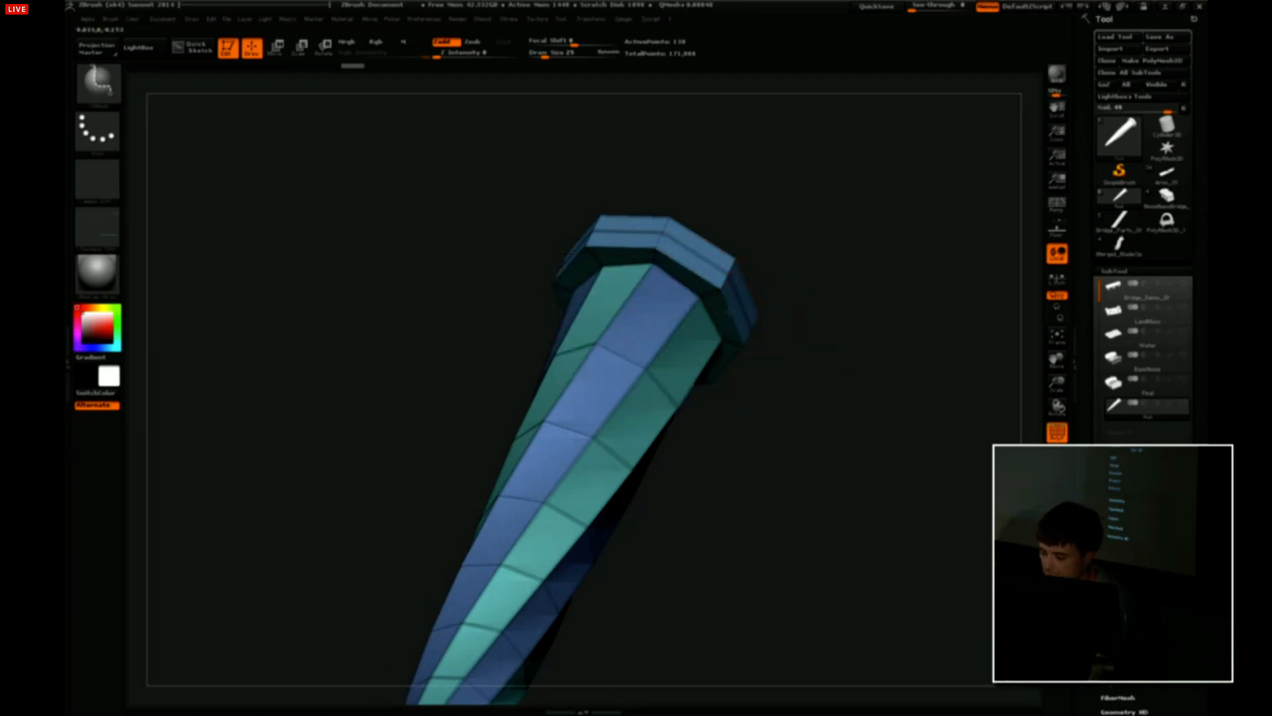
# Turn on Dynamic Subdivide in the nail's geometry settings to preview it smoothed.
pyautogui.moveTo(774, 290); pyautogui.dragTo(742, 281)
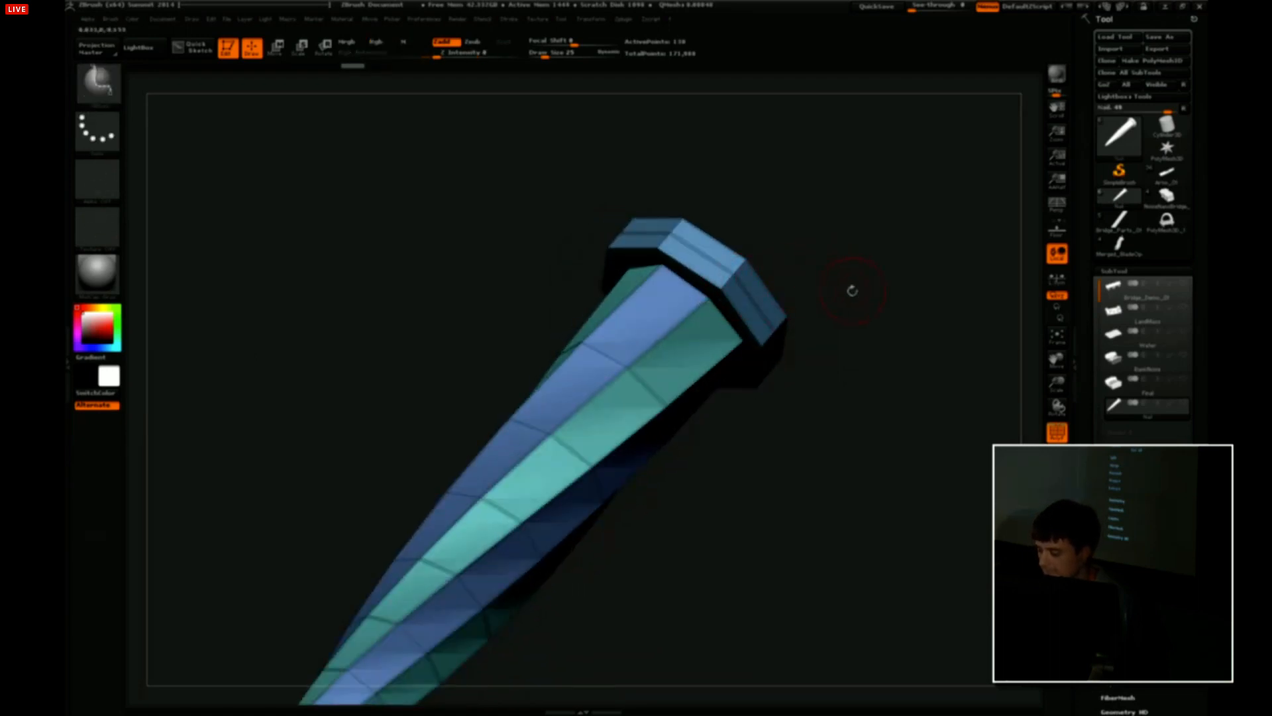
pyautogui.keyDown('alt'); pyautogui.moveTo(852, 290); pyautogui.dragTo(857, 262); pyautogui.keyUp('alt')
pyautogui.moveTo(1079, 633); pyautogui.dragTo(1079, 406)
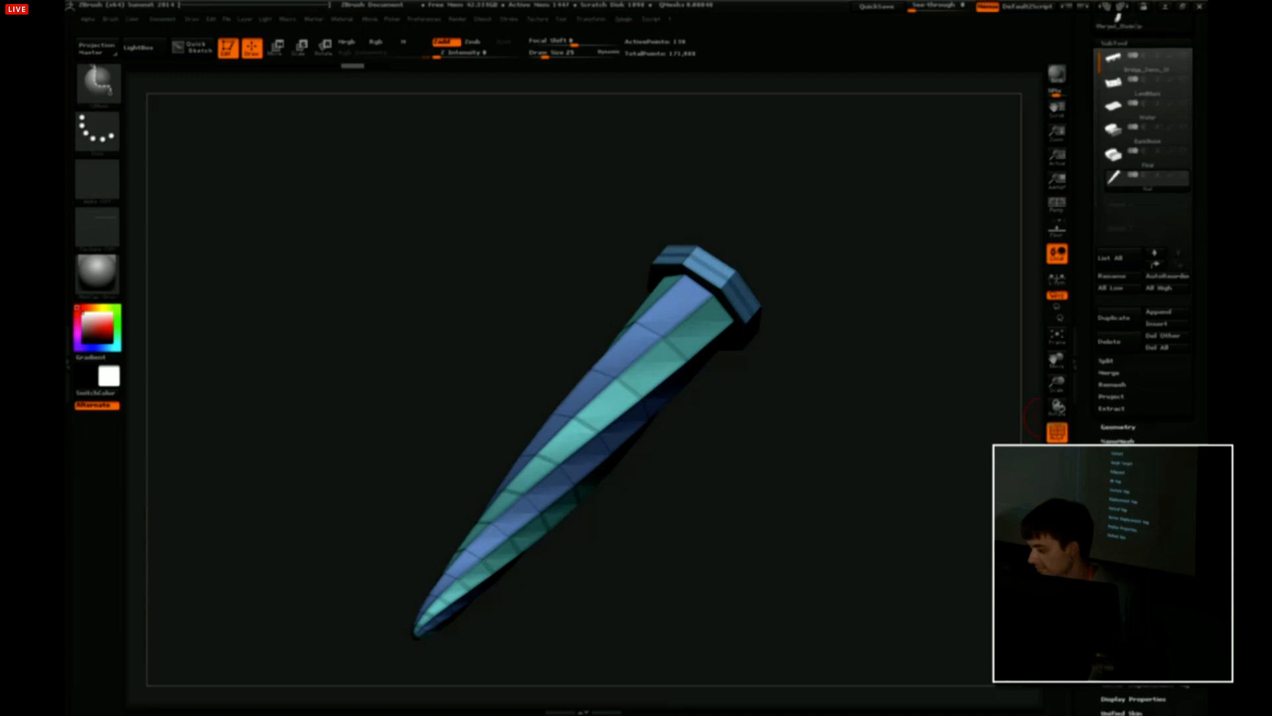
pyautogui.click(1118, 427)
pyautogui.click(1141, 177)
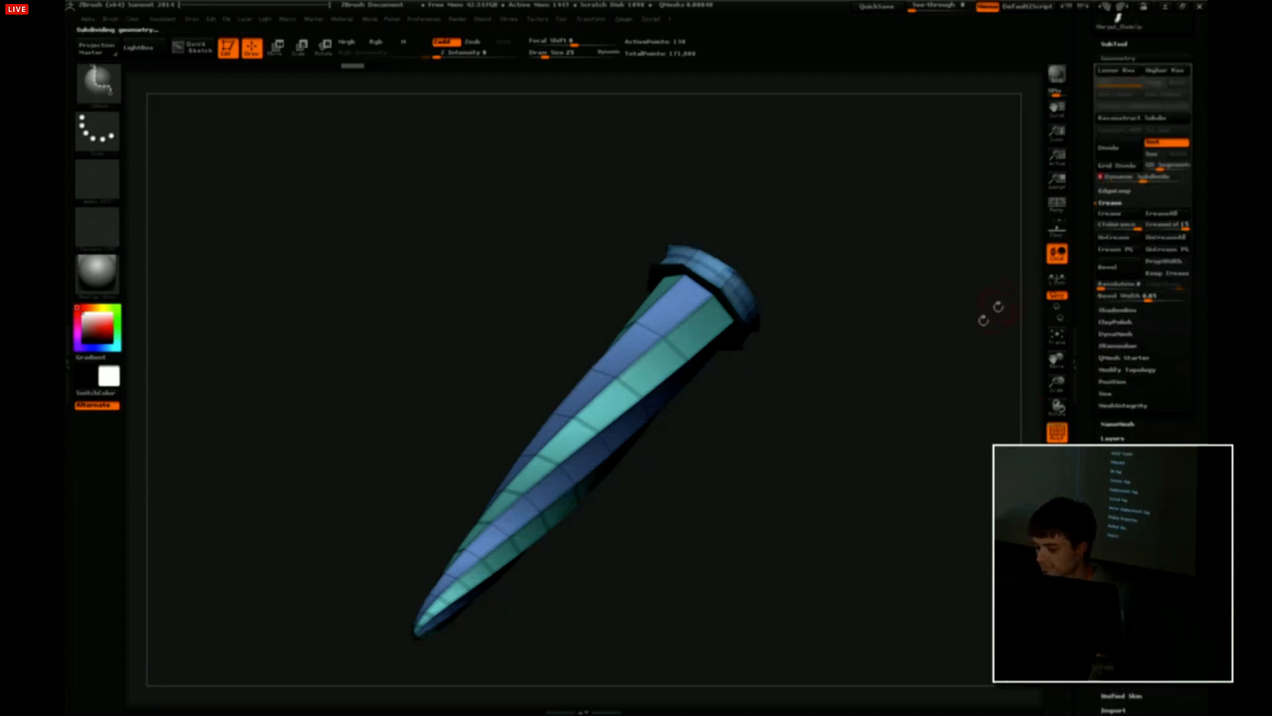
pyautogui.moveTo(998, 307)
pyautogui.mouseDown()
pyautogui.moveTo(954, 331)
pyautogui.moveTo(918, 435)
pyautogui.moveTo(904, 332)
pyautogui.moveTo(895, 359)
pyautogui.moveTo(922, 299)
pyautogui.moveTo(887, 423)
pyautogui.mouseUp()
pyautogui.hotkey('shift', 'd')
pyautogui.press('d')
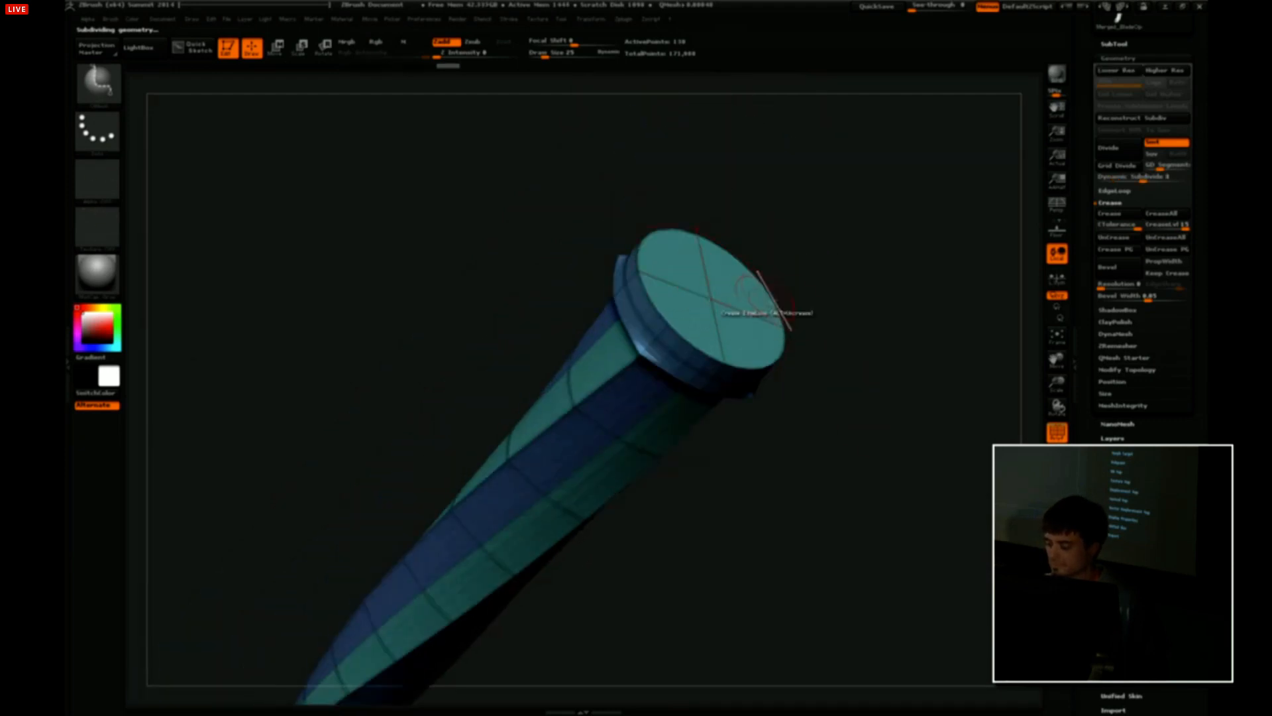
# Adjust the edge creases around the rim and underside of the nail head with the Crease action.
pyautogui.moveTo(805, 285); pyautogui.dragTo(825, 265)
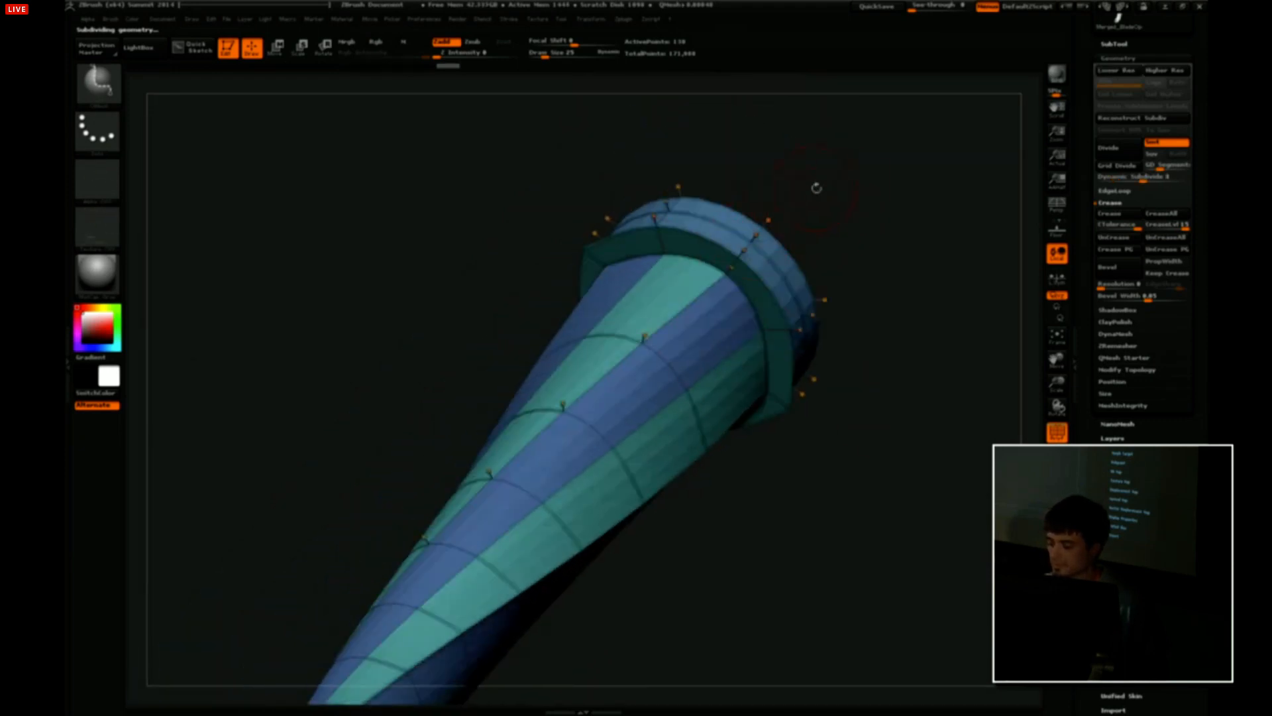
pyautogui.moveTo(815, 190); pyautogui.dragTo(687, 209)
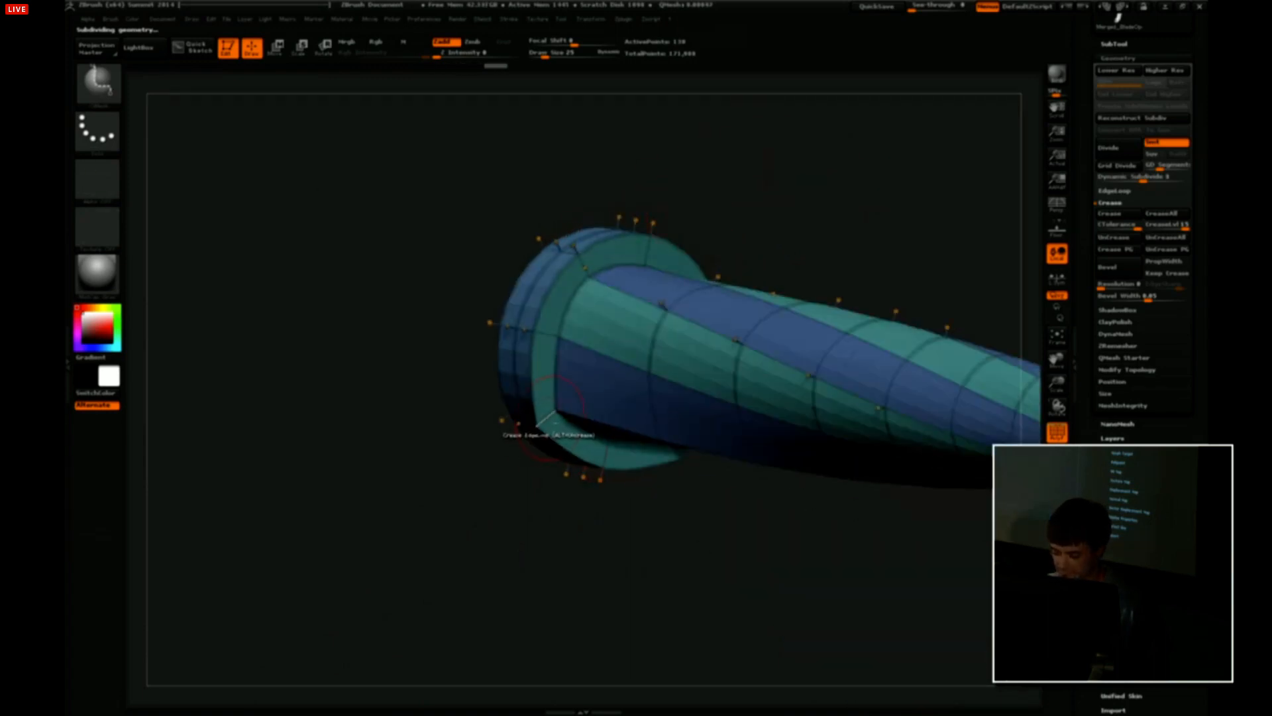
pyautogui.moveTo(544, 439); pyautogui.dragTo(702, 473)
pyautogui.moveTo(783, 458); pyautogui.dragTo(857, 349)
# Hide the polyframe, orient the nail with its head facing the view, and create a new InsertMesh brush from it.
pyautogui.click(1056, 431)
pyautogui.moveTo(913, 396)
pyautogui.mouseDown()
pyautogui.moveTo(886, 485)
pyautogui.moveTo(729, 255)
pyautogui.moveTo(768, 358)
pyautogui.mouseUp()
pyautogui.moveTo(728, 265)
pyautogui.keyDown('alt'); pyautogui.mouseDown()
pyautogui.moveTo(820, 358)
pyautogui.moveTo(821, 376)
pyautogui.mouseUp(); pyautogui.keyUp('alt')
pyautogui.click(110, 20)
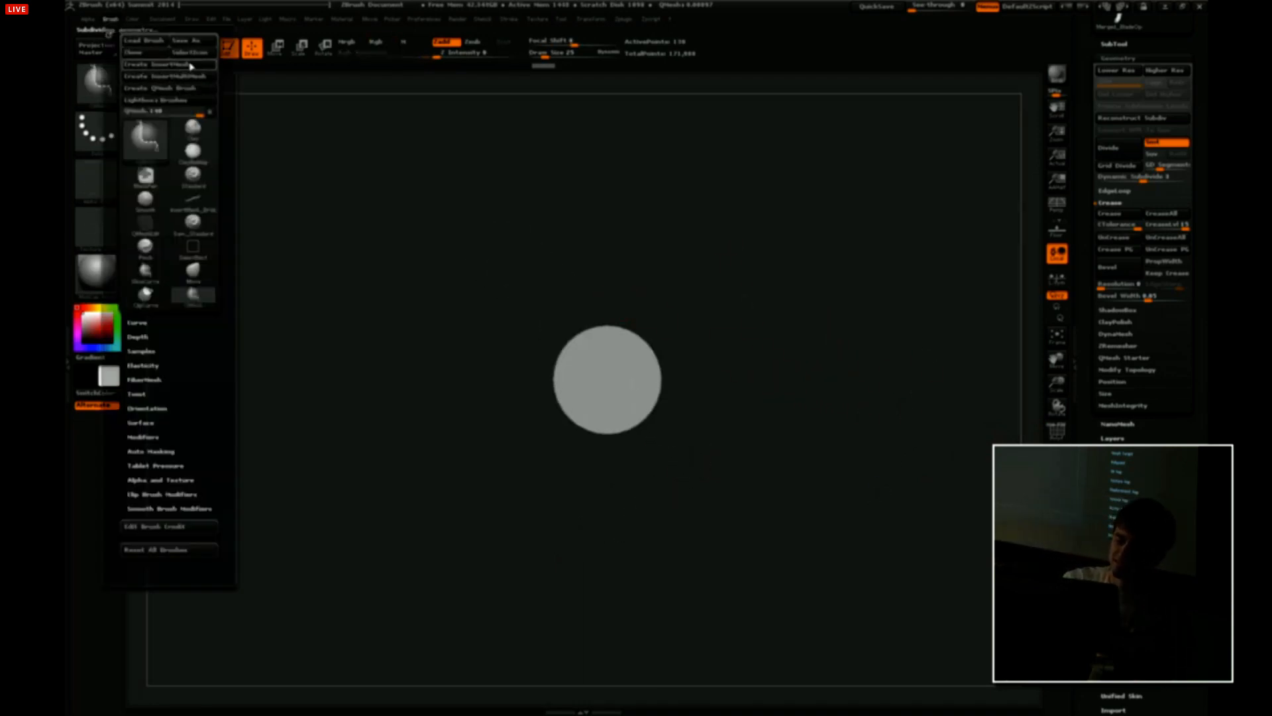
pyautogui.click(156, 64)
pyautogui.click(564, 230)
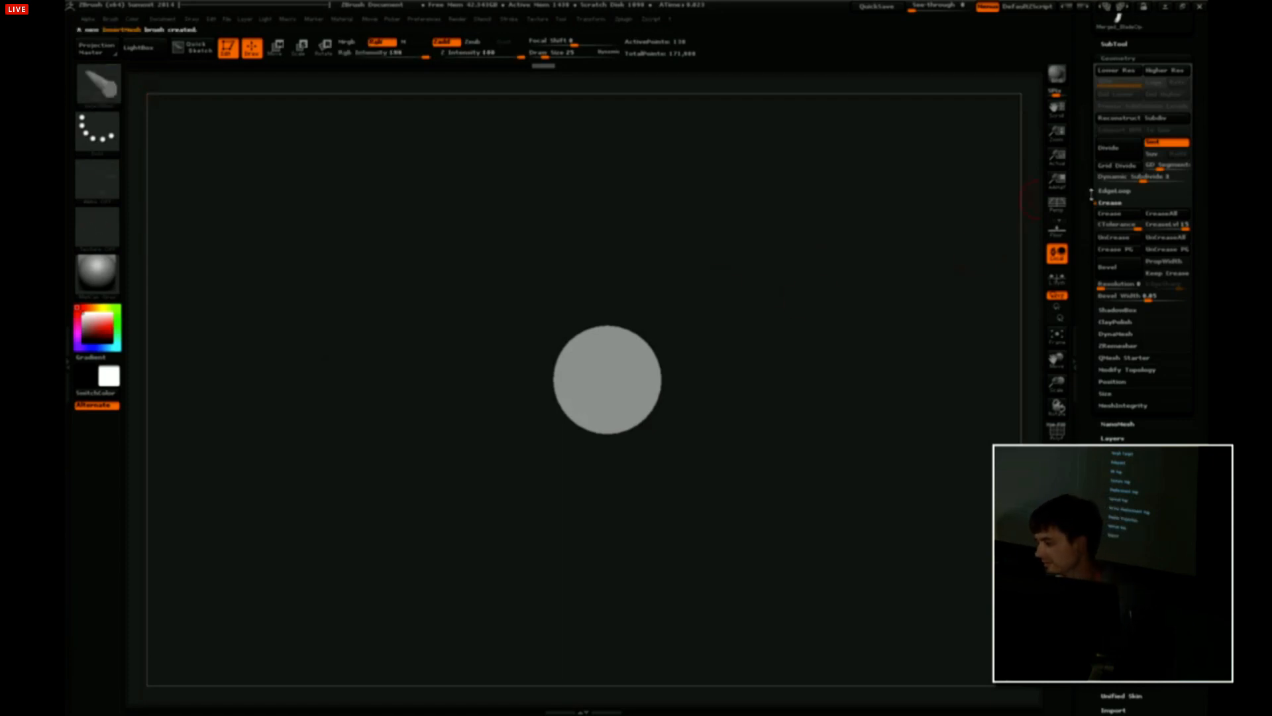
# Switch to the NoiseNanoBridge_Final tool and fit the whole bridge in the view.
pyautogui.moveTo(1092, 194); pyautogui.dragTo(1093, 423)
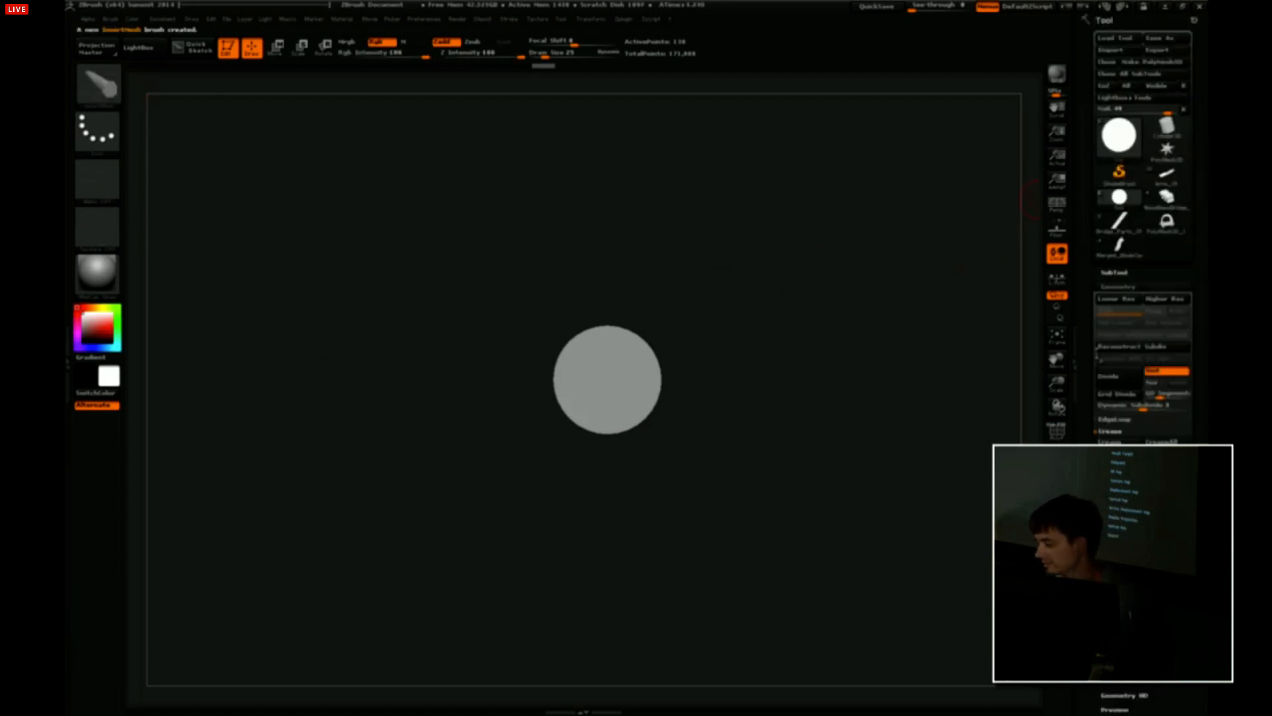
pyautogui.click(1166, 197)
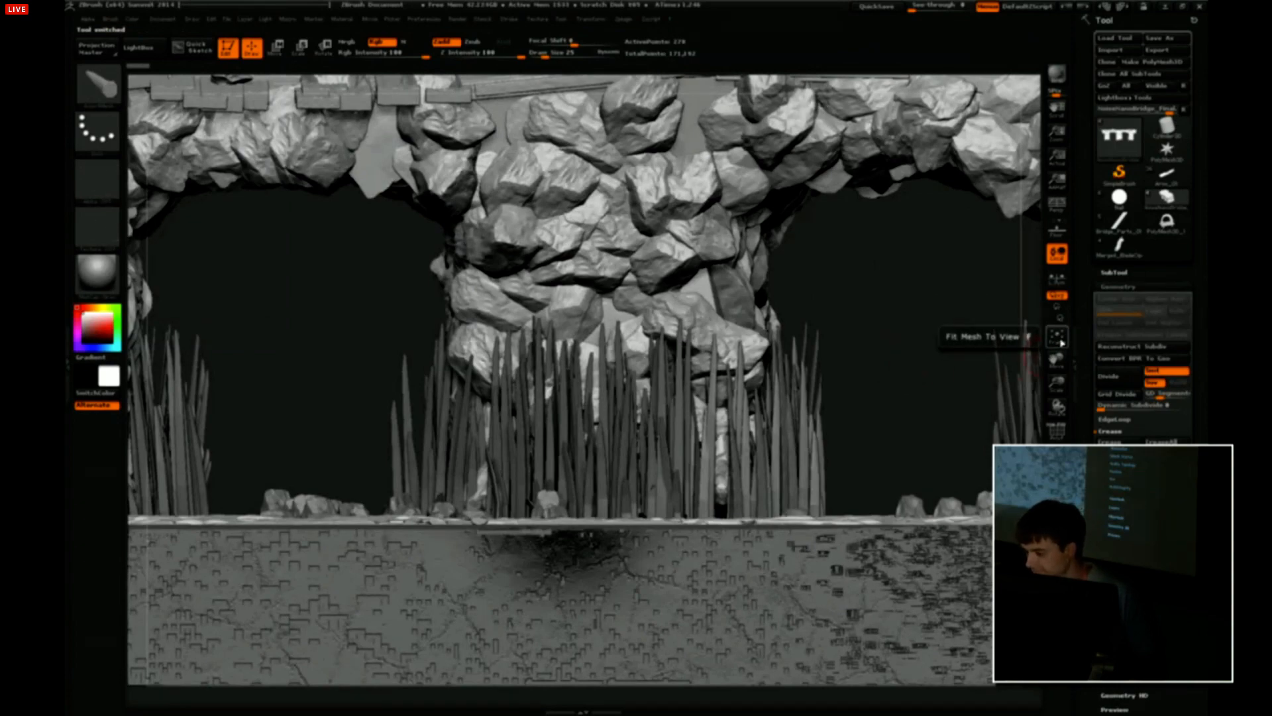
pyautogui.click(1059, 337)
pyautogui.moveTo(909, 192)
pyautogui.mouseDown()
pyautogui.moveTo(982, 298)
pyautogui.moveTo(906, 202)
pyautogui.mouseUp()
# Look at the Merged_BladeOpen knife tool, and return to the bridge to view it from above.
pyautogui.click(1118, 247)
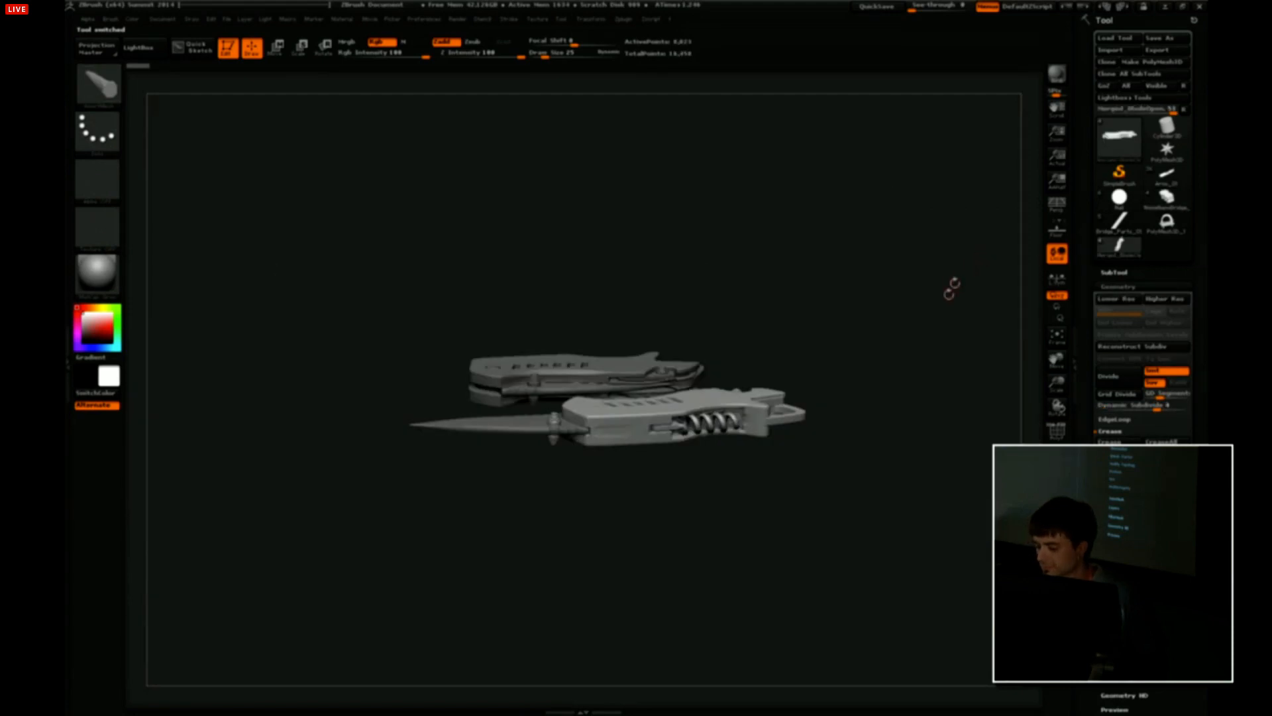
pyautogui.moveTo(951, 287); pyautogui.dragTo(978, 268)
pyautogui.click(1166, 201)
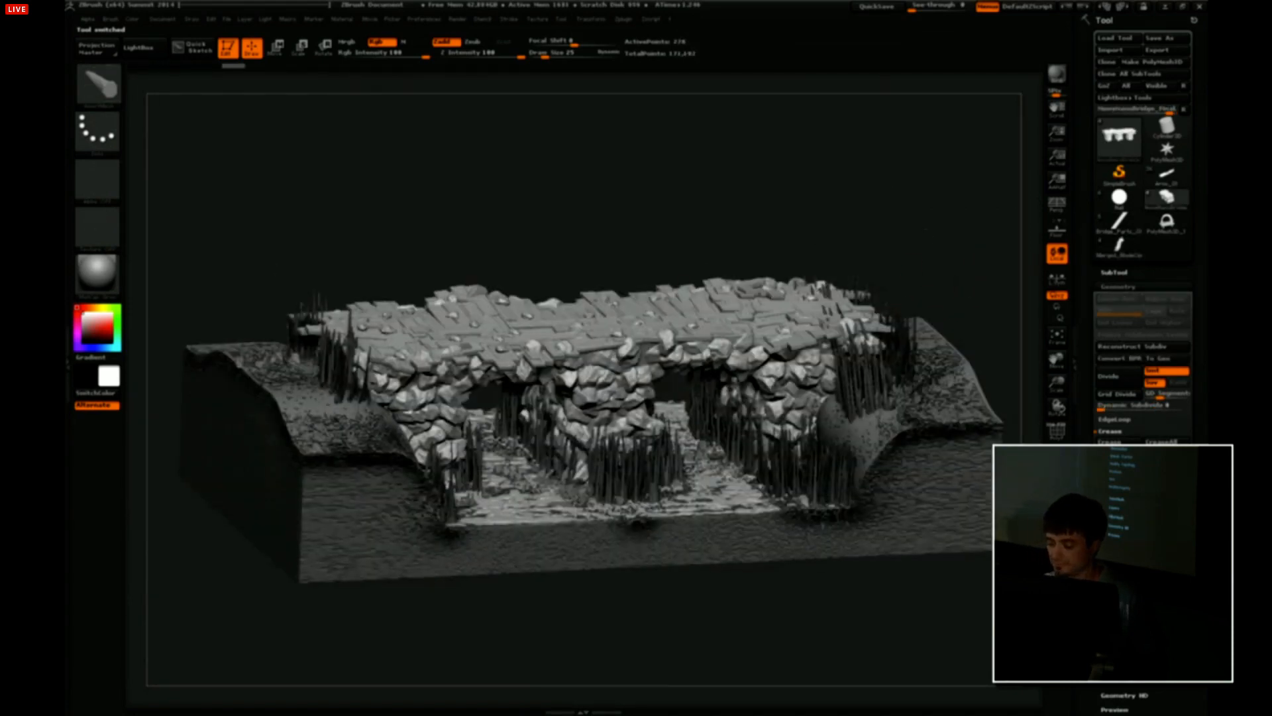
pyautogui.moveTo(926, 230)
pyautogui.keyDown('alt'); pyautogui.mouseDown()
pyautogui.moveTo(921, 173)
pyautogui.moveTo(909, 227)
pyautogui.mouseUp(); pyautogui.keyUp('alt')
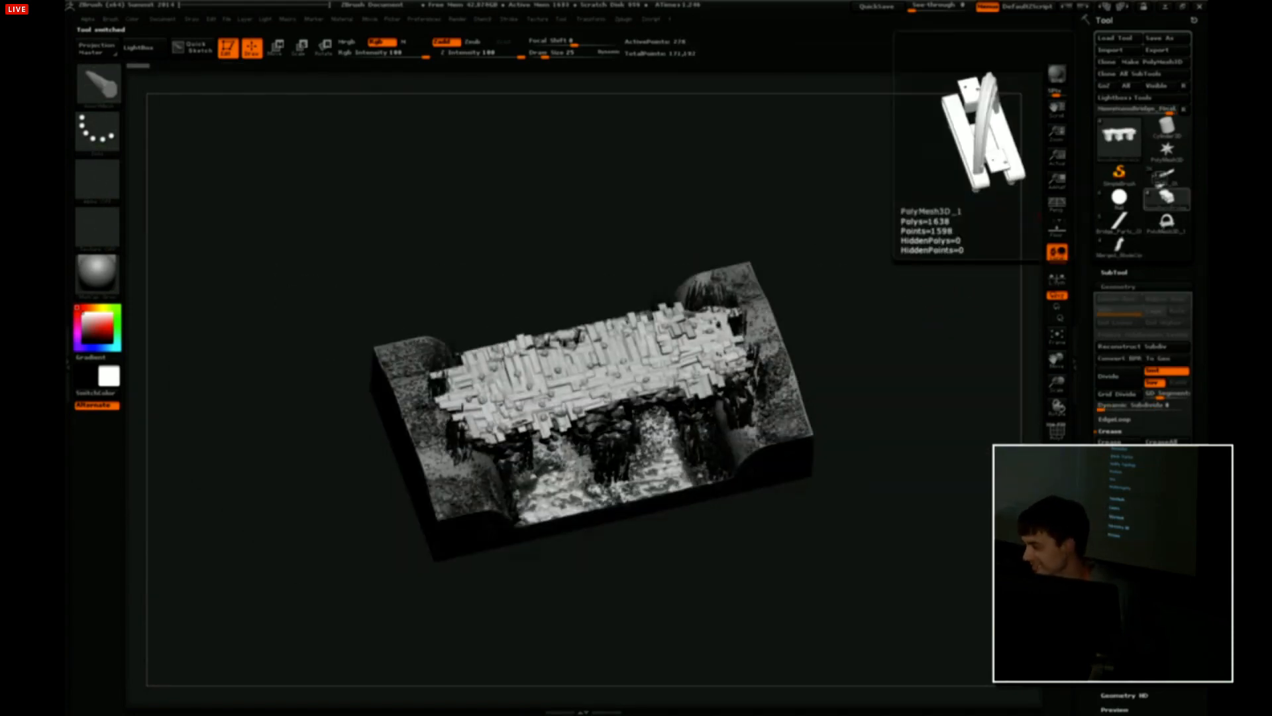
# Look through the knife, Bridge_Parts and PolyMesh3D tools, and return to the NoiseNanoBridge_Final tool.
pyautogui.moveTo(1119, 230)
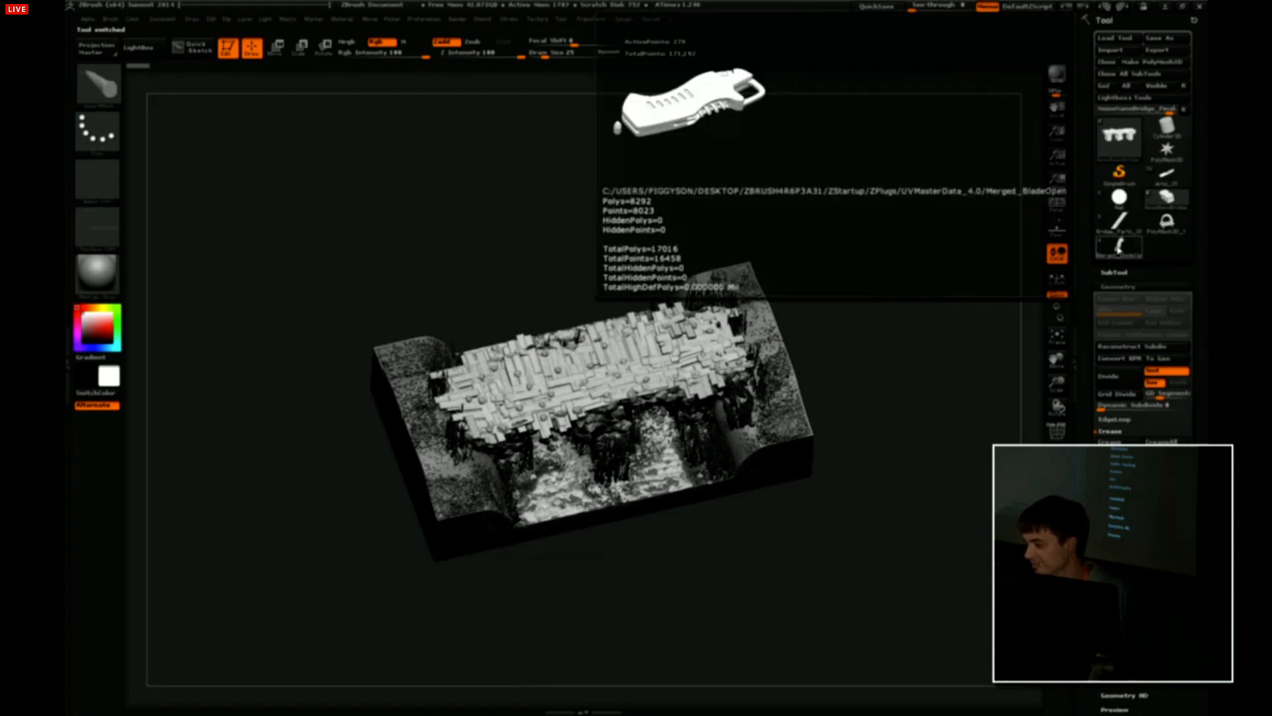
pyautogui.click(1167, 198)
pyautogui.moveTo(1165, 204)
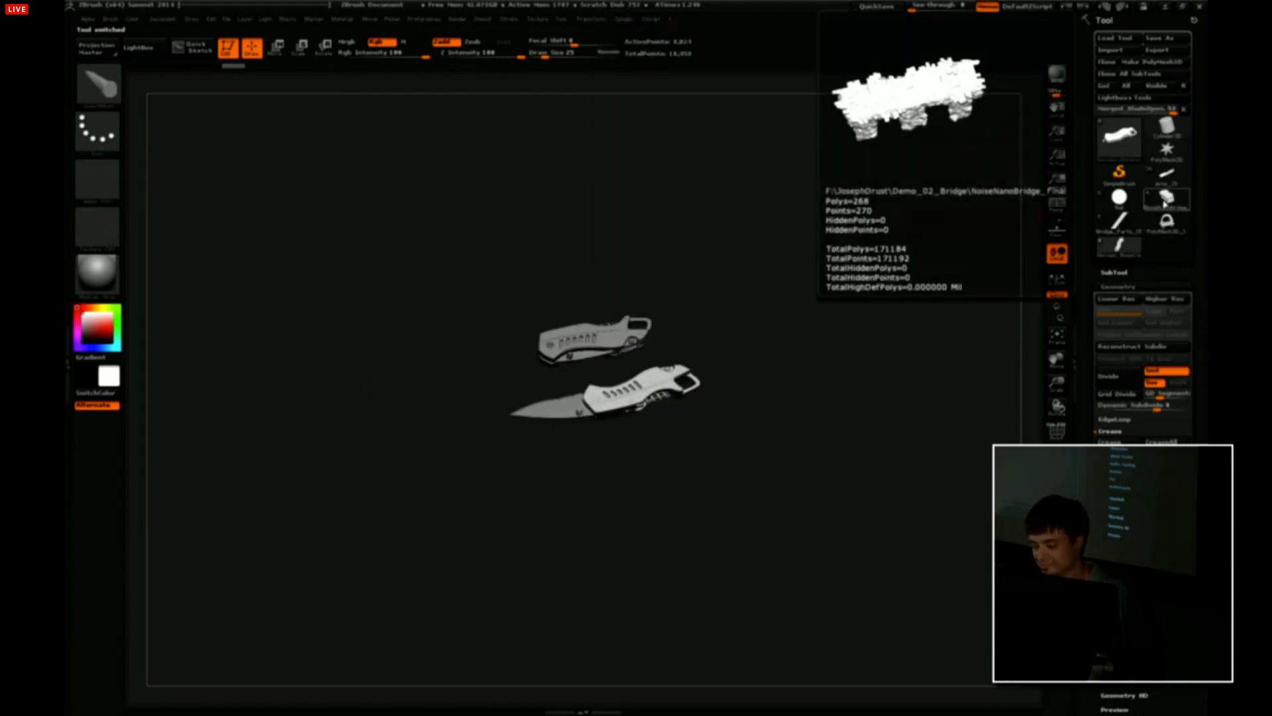
pyautogui.click(1167, 178)
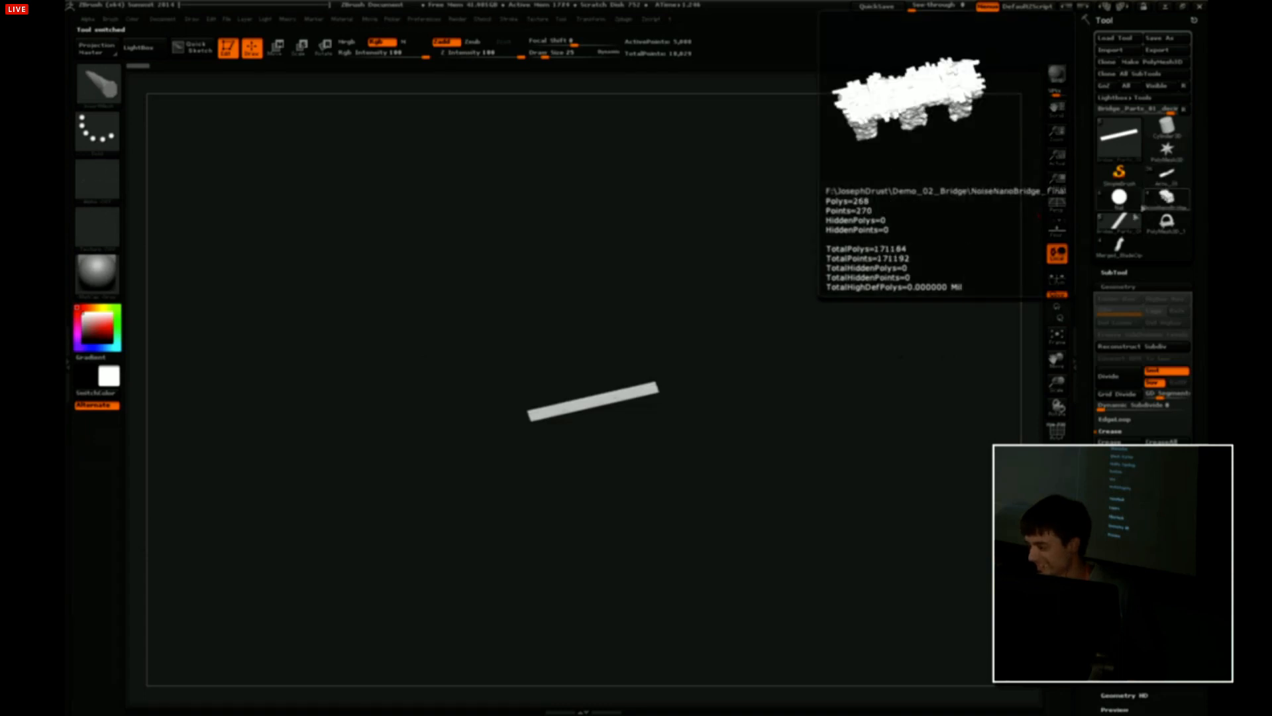
pyautogui.click(1126, 227)
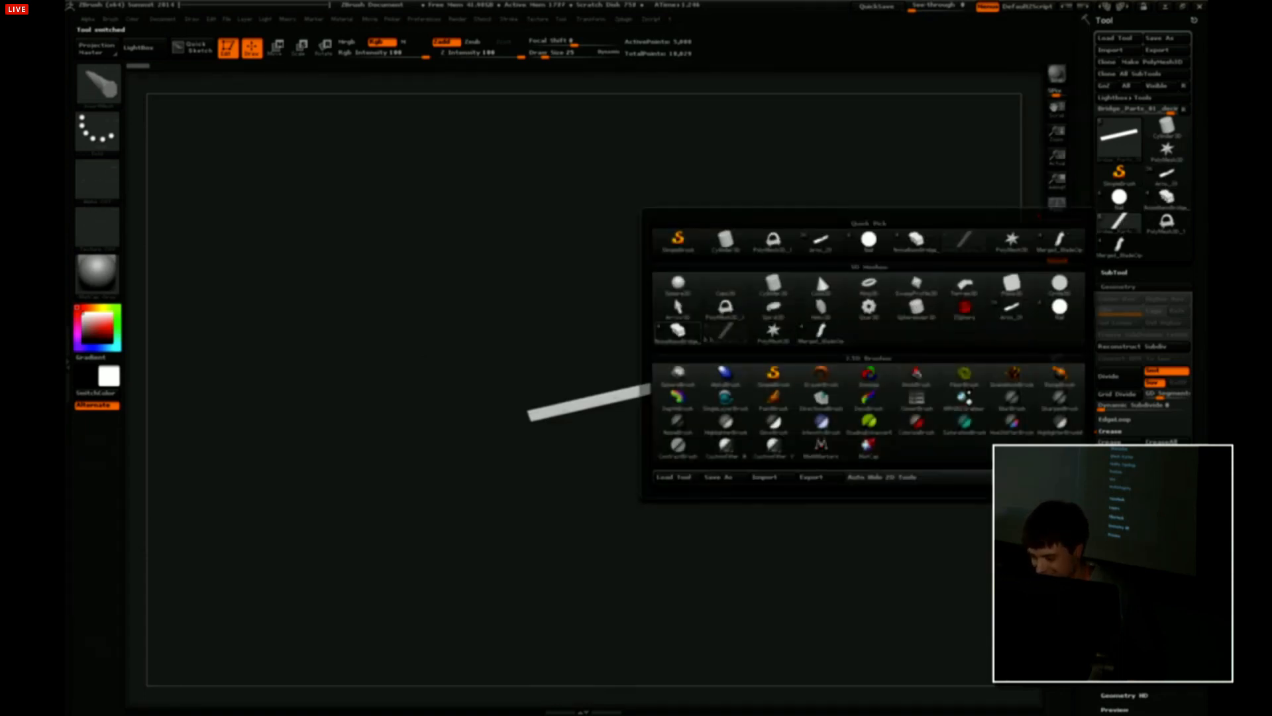
pyautogui.click(773, 330)
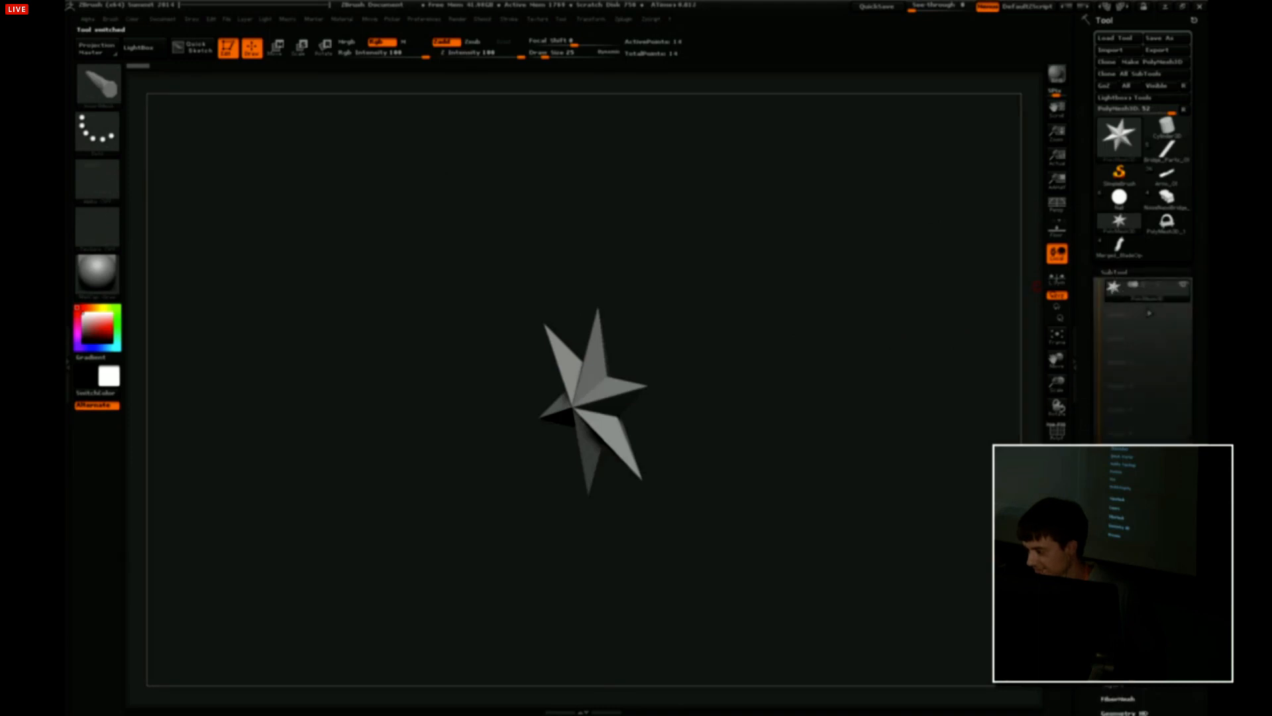
pyautogui.click(1123, 250)
pyautogui.click(1105, 250)
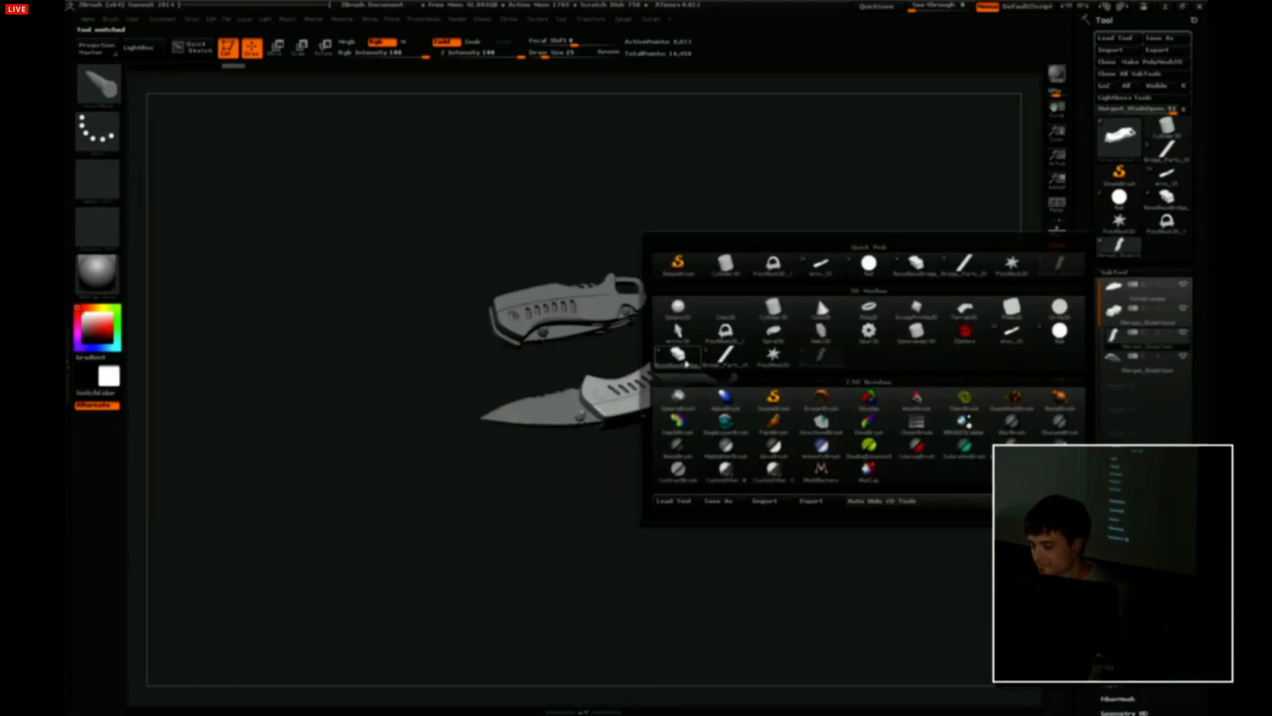
pyautogui.click(683, 358)
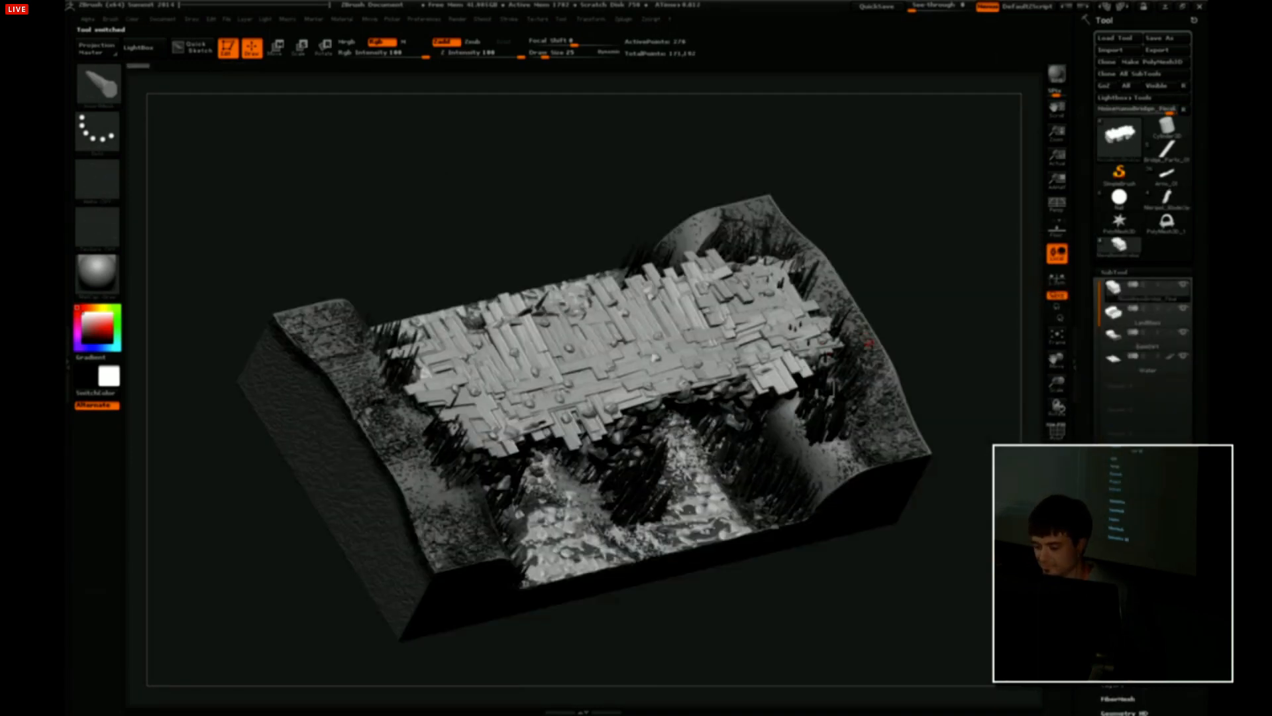
# Display the bridge without its surrounding landmass and frame the plank deck and stone piers closely.
pyautogui.moveTo(945, 327); pyautogui.dragTo(944, 197)
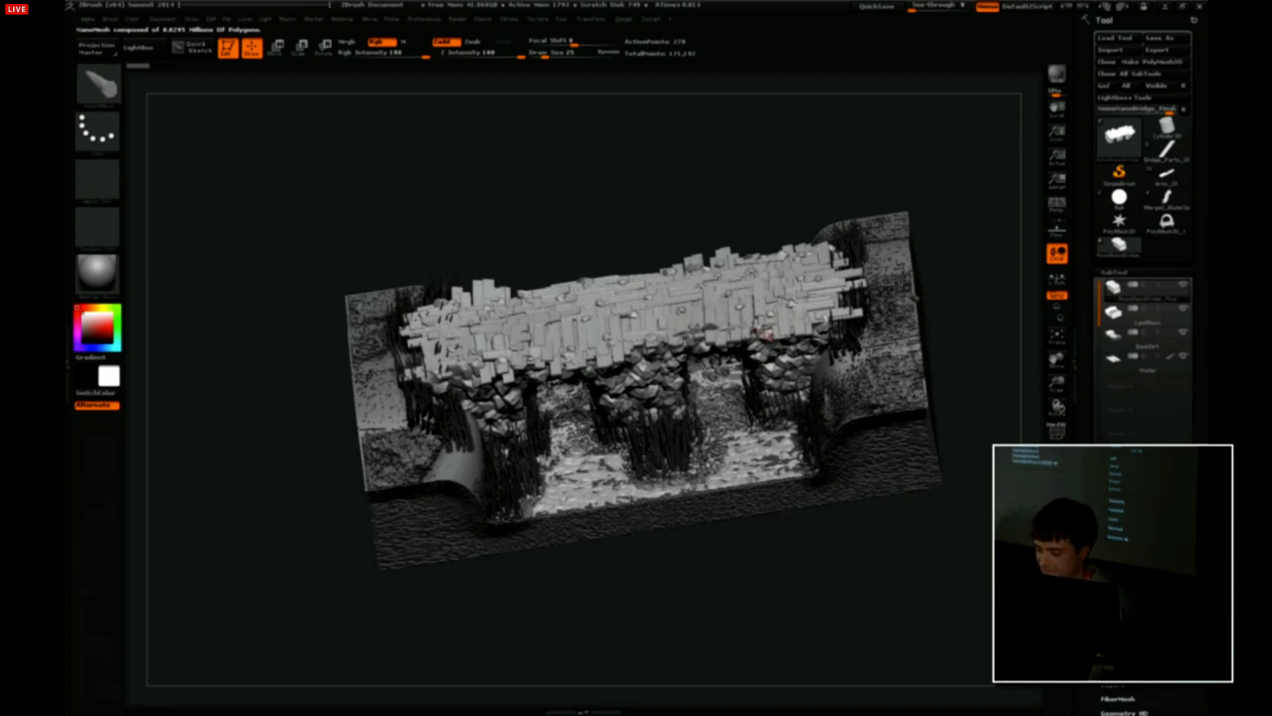
pyautogui.moveTo(987, 262); pyautogui.dragTo(1063, 420)
pyautogui.keyDown('alt'); pyautogui.moveTo(979, 371); pyautogui.dragTo(900, 453); pyautogui.keyUp('alt')
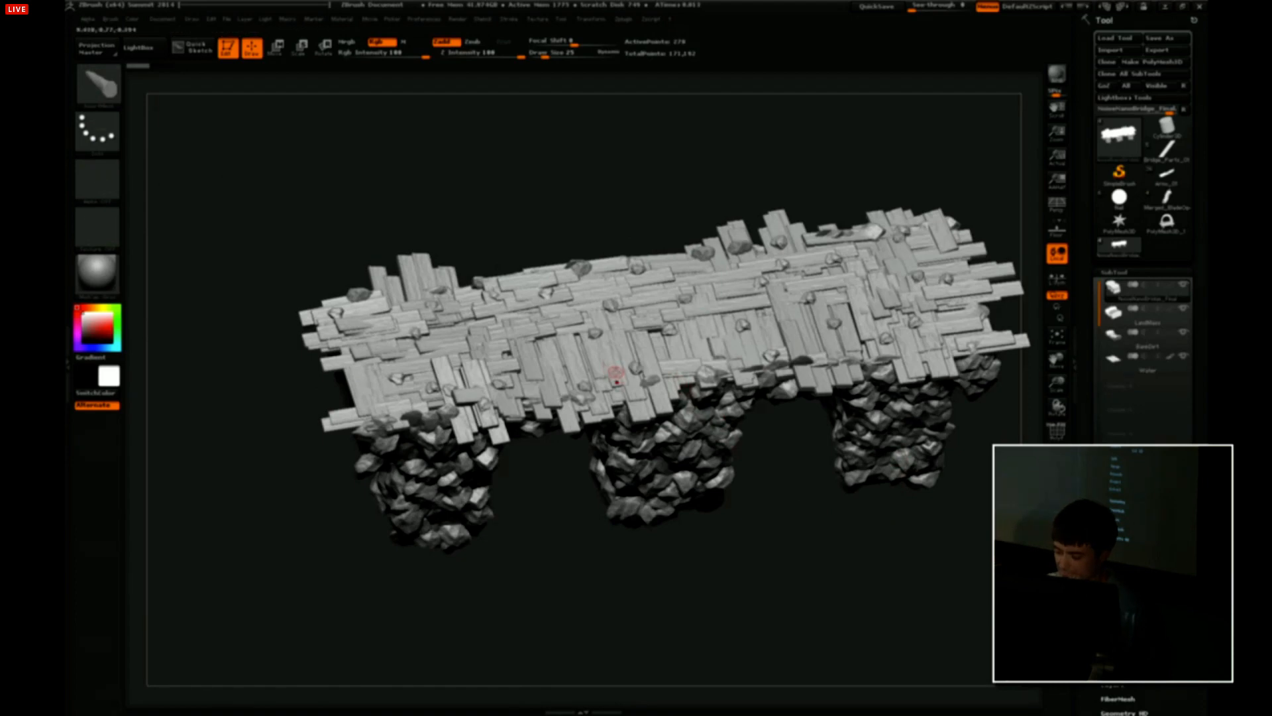
pyautogui.press('space')
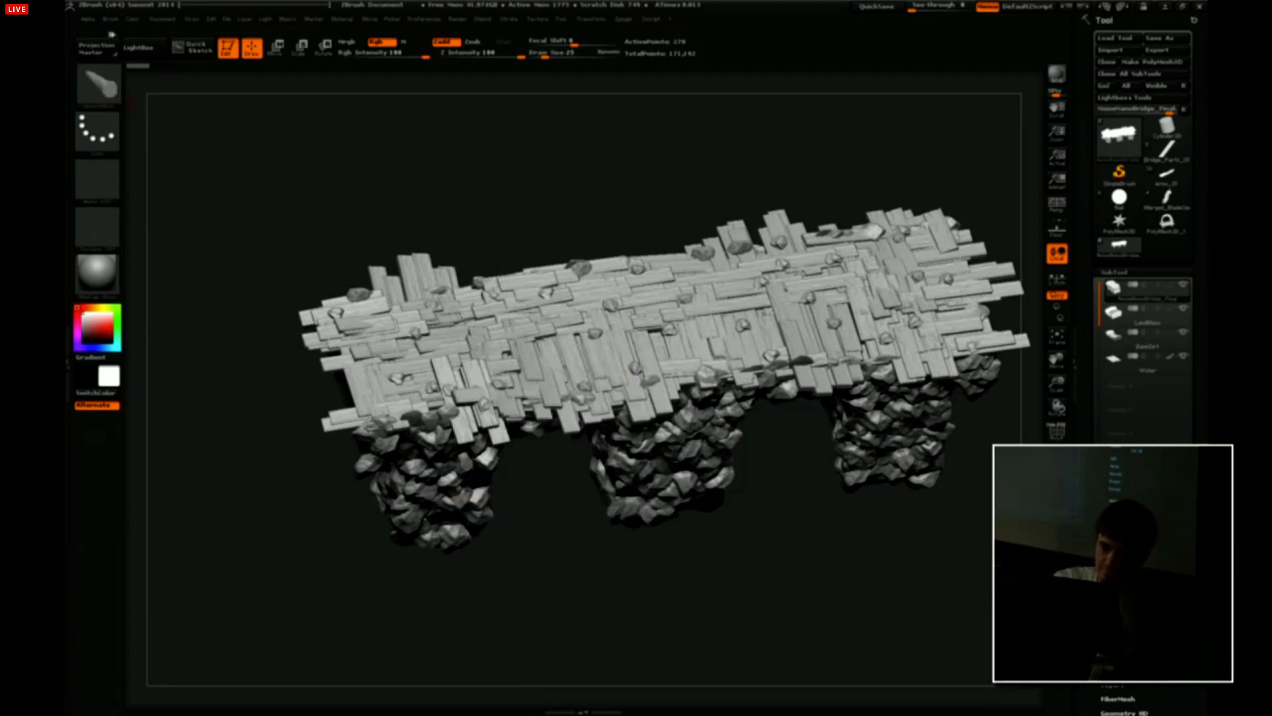
pyautogui.click(110, 19)
pyautogui.moveTo(762, 494)
pyautogui.mouseDown()
pyautogui.moveTo(771, 530)
pyautogui.moveTo(768, 504)
pyautogui.moveTo(659, 487)
pyautogui.mouseUp()
# Open the bridge's NanoMesh settings and view the plank deck and piers in perspective.
pyautogui.scroll(-10, 1086, 396)
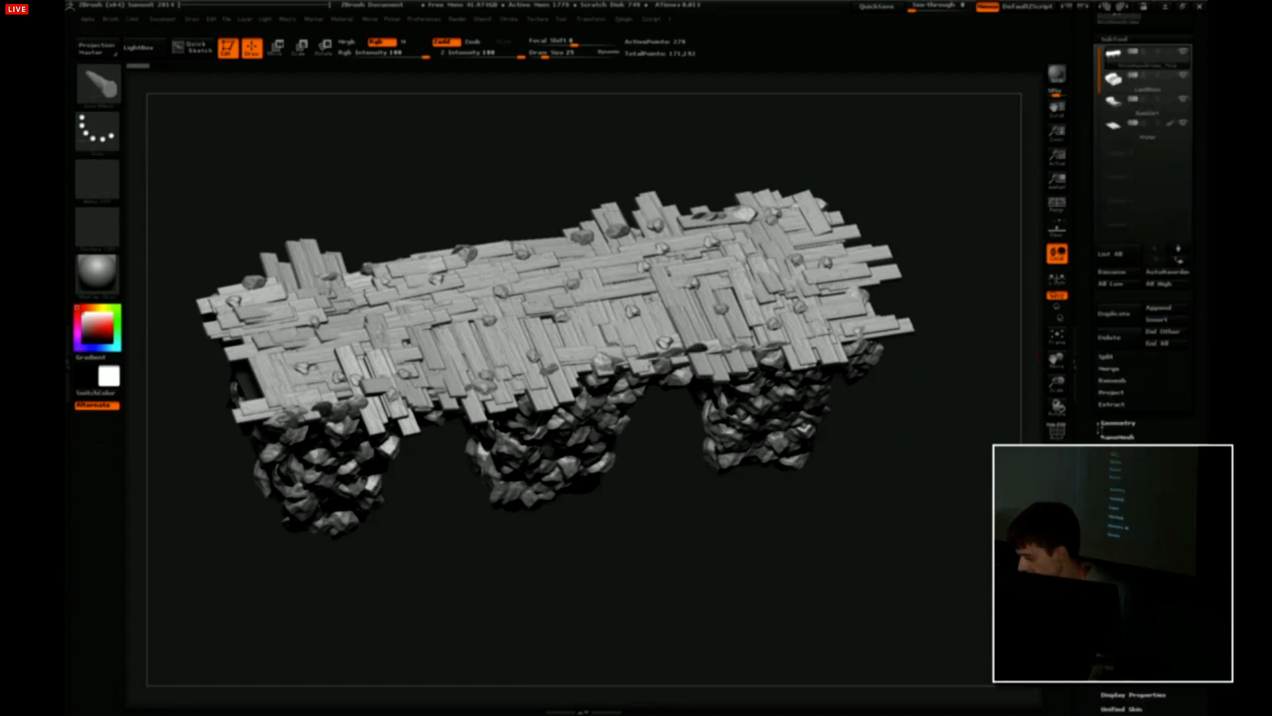
pyautogui.moveTo(1087, 395); pyautogui.dragTo(1087, 467)
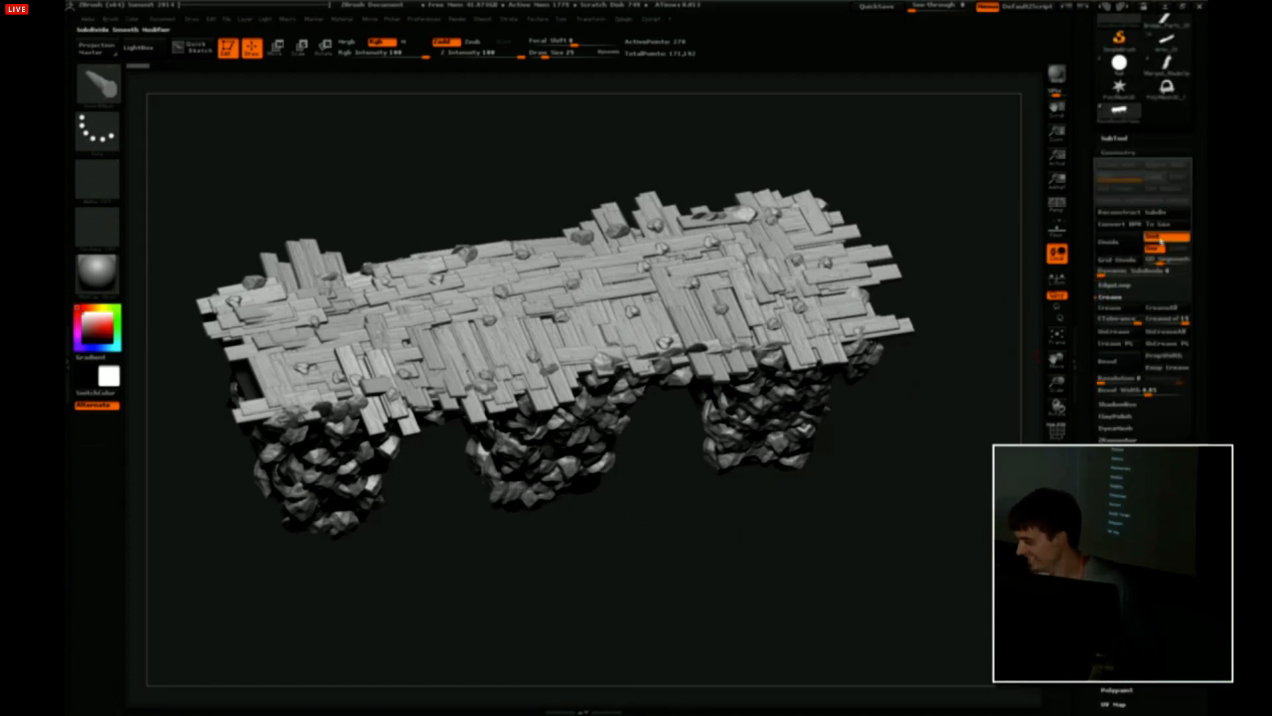
pyautogui.click(1117, 515)
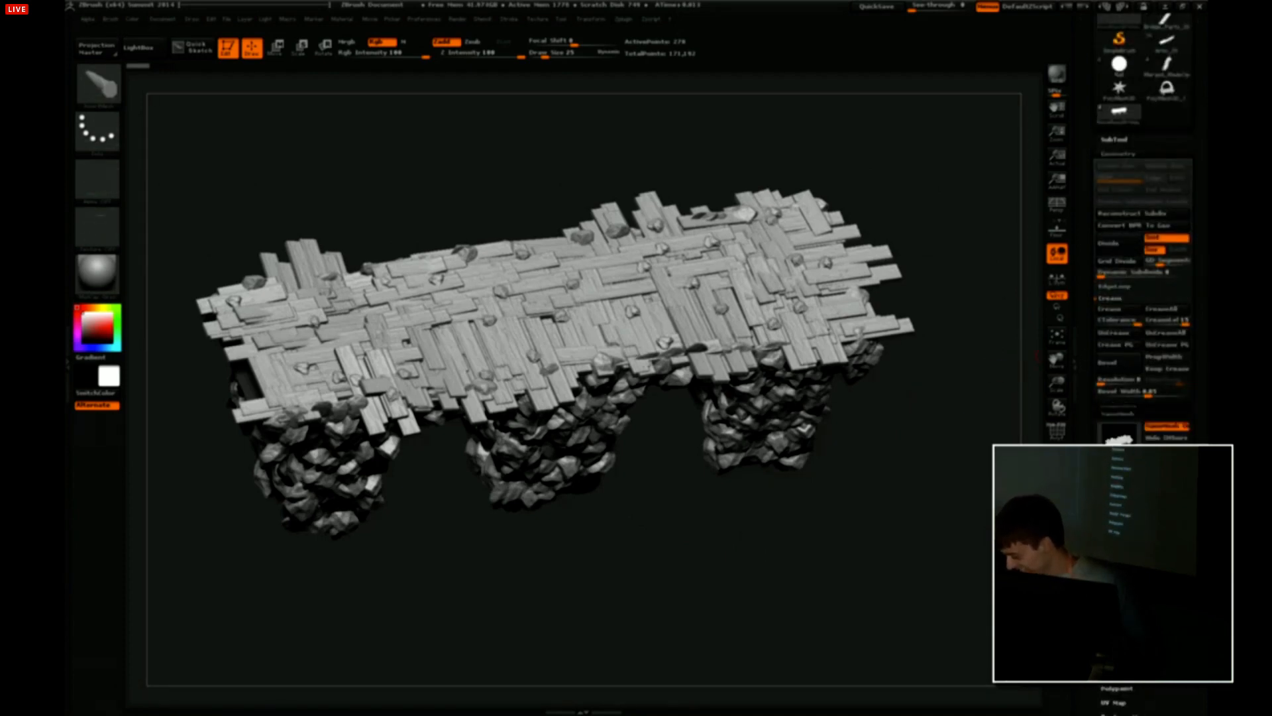
pyautogui.moveTo(1090, 345); pyautogui.dragTo(1090, 371)
pyautogui.moveTo(956, 532); pyautogui.dragTo(971, 484)
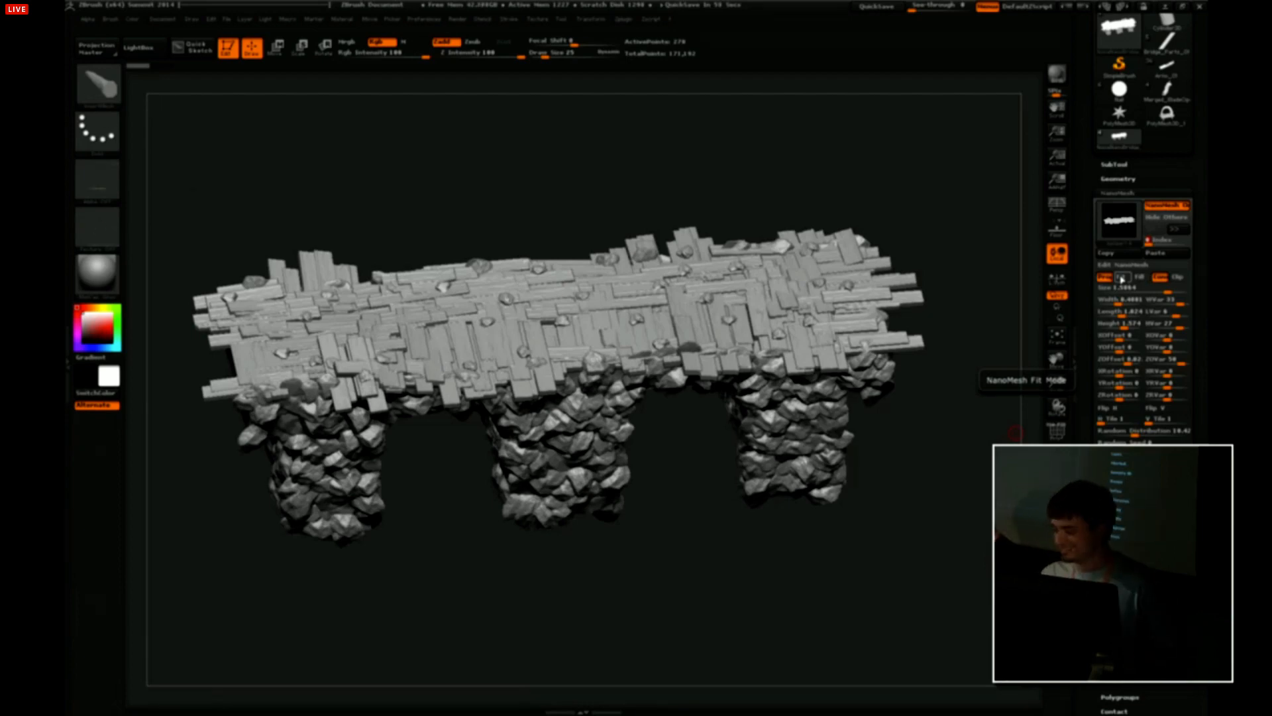
pyautogui.moveTo(937, 234)
pyautogui.mouseDown()
pyautogui.moveTo(1032, 208)
pyautogui.moveTo(963, 196)
pyautogui.moveTo(960, 181)
pyautogui.moveTo(921, 250)
pyautogui.mouseUp()
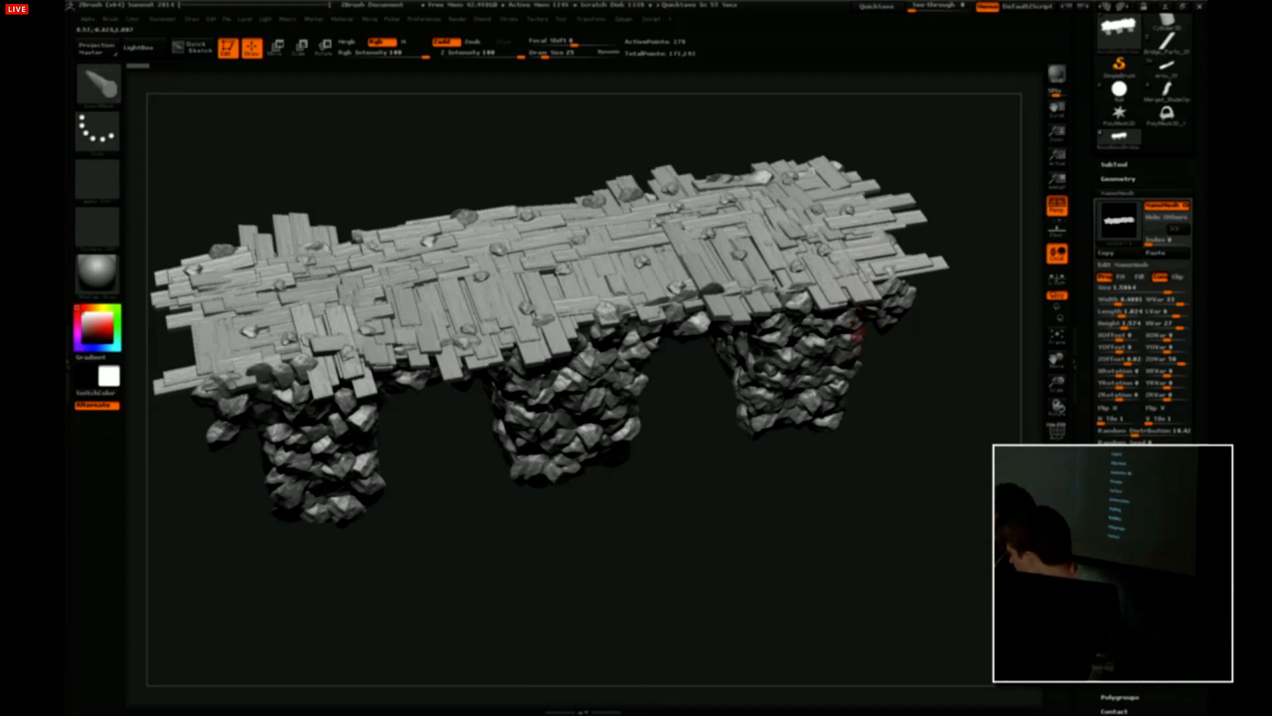
# Enter Edit NanoMesh mode for the wooden plank and isolate it from the other subtools.
pyautogui.click(1139, 269)
pyautogui.moveTo(859, 362)
pyautogui.mouseDown()
pyautogui.moveTo(795, 351)
pyautogui.moveTo(940, 354)
pyautogui.moveTo(923, 369)
pyautogui.moveTo(762, 351)
pyautogui.moveTo(878, 365)
pyautogui.moveTo(821, 354)
pyautogui.moveTo(854, 368)
pyautogui.moveTo(806, 392)
pyautogui.mouseUp()
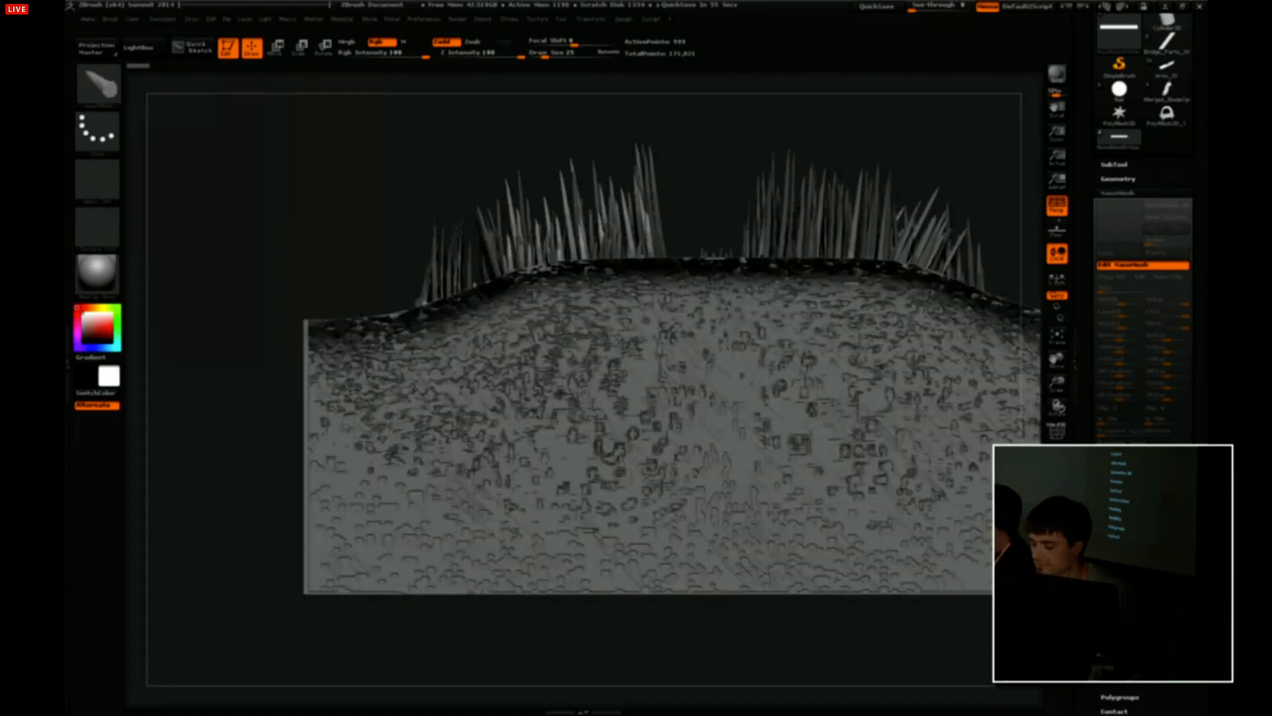
pyautogui.click(1114, 164)
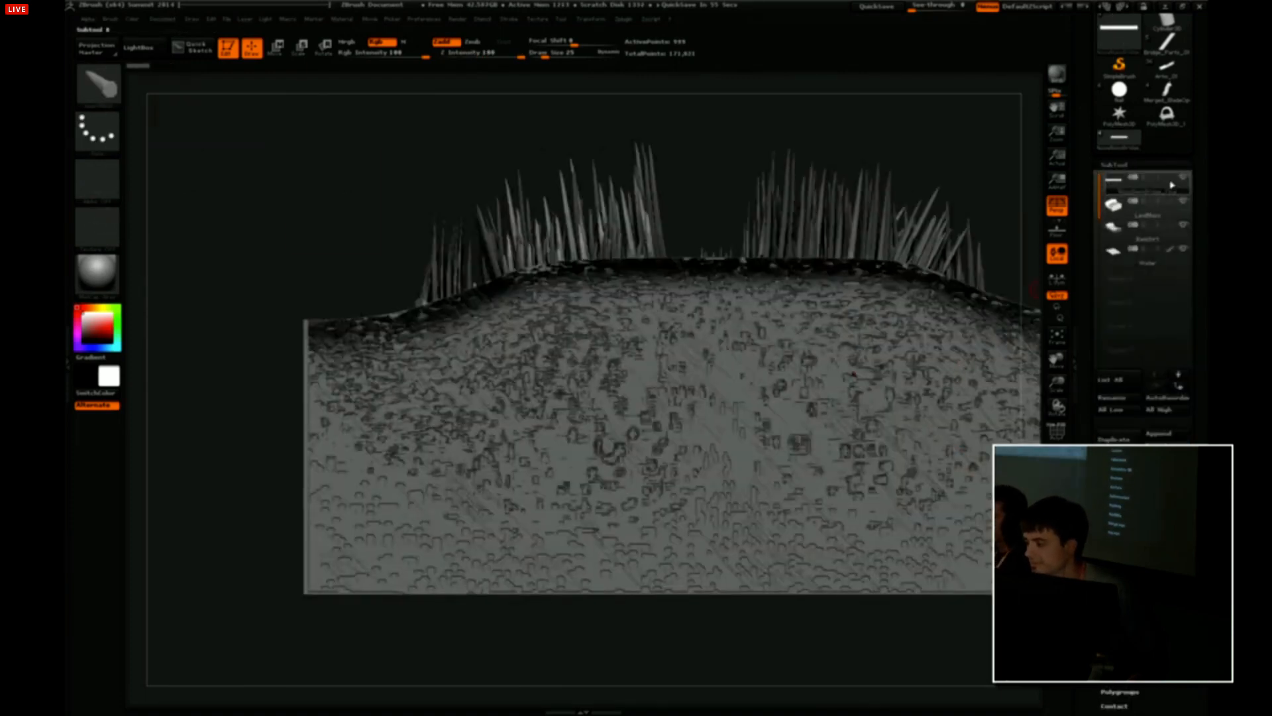
pyautogui.click(1176, 190)
pyautogui.moveTo(939, 392)
pyautogui.keyDown('alt'); pyautogui.mouseDown()
pyautogui.moveTo(888, 380)
pyautogui.moveTo(853, 348)
pyautogui.moveTo(868, 310)
pyautogui.mouseUp(); pyautogui.keyUp('alt')
# Sink the inserted nail through the plank until its head rests on the surface, and duplicate it to the plank's opposite end.
pyautogui.press('w')
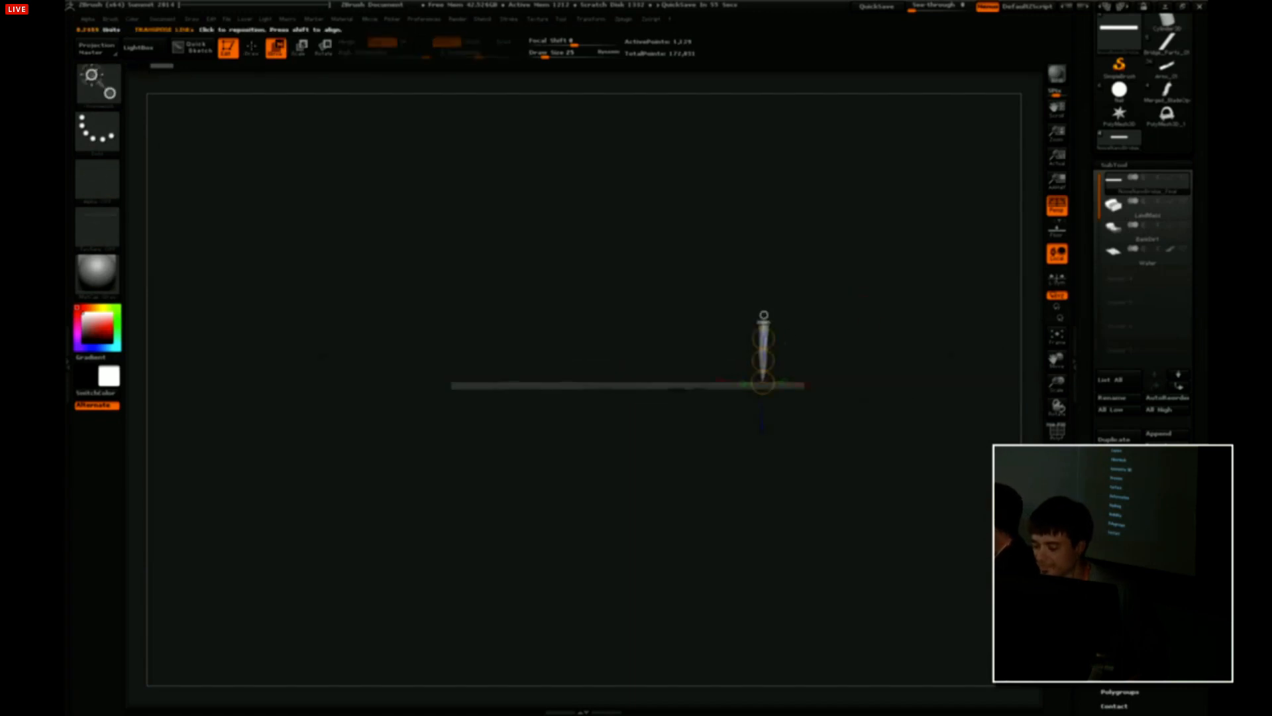
pyautogui.moveTo(763, 360); pyautogui.dragTo(764, 386)
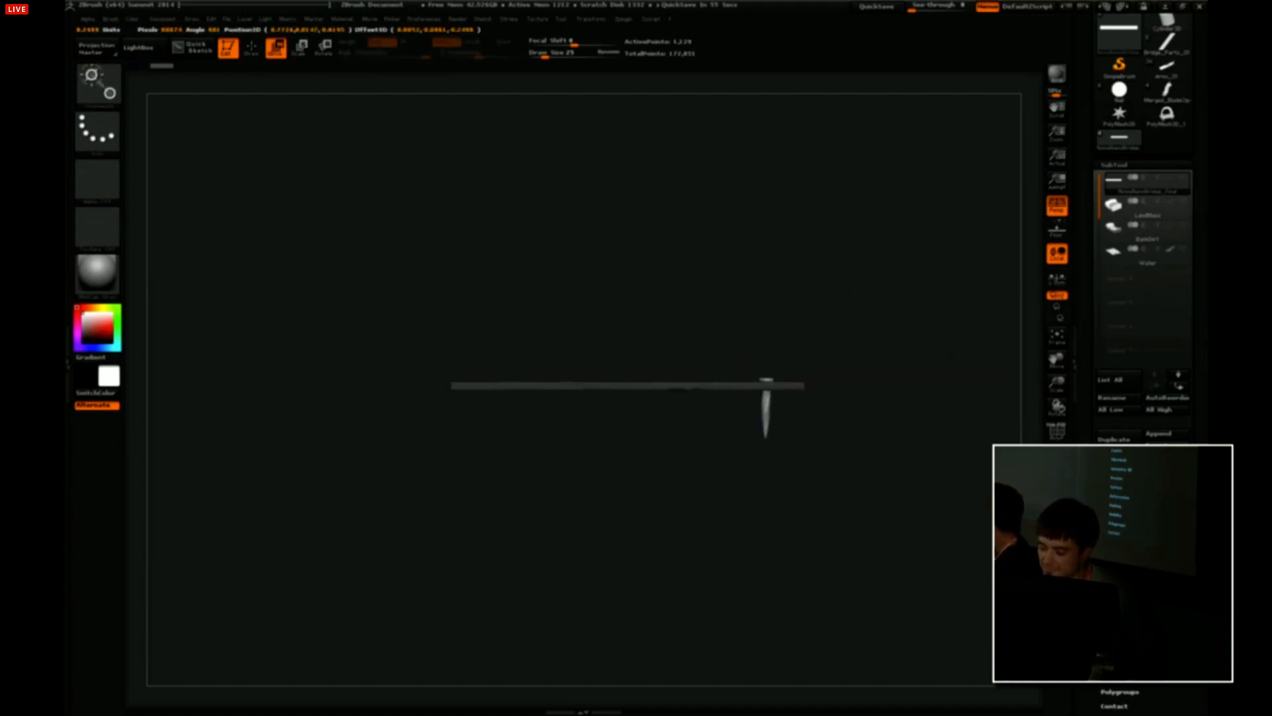
pyautogui.moveTo(833, 279)
pyautogui.mouseDown()
pyautogui.moveTo(824, 335)
pyautogui.moveTo(781, 350)
pyautogui.mouseUp()
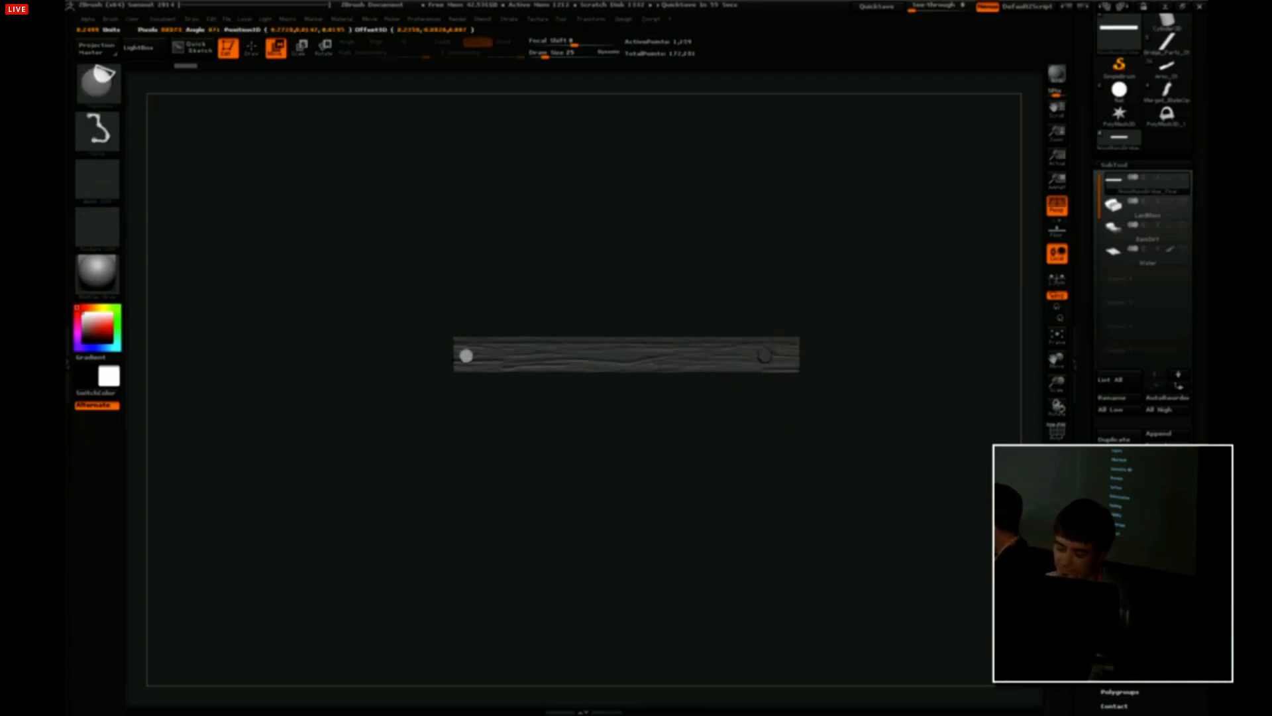
pyautogui.keyDown('ctrl'); pyautogui.moveTo(485, 342); pyautogui.dragTo(485, 342); pyautogui.keyUp('ctrl')
pyautogui.moveTo(865, 351); pyautogui.dragTo(797, 307)
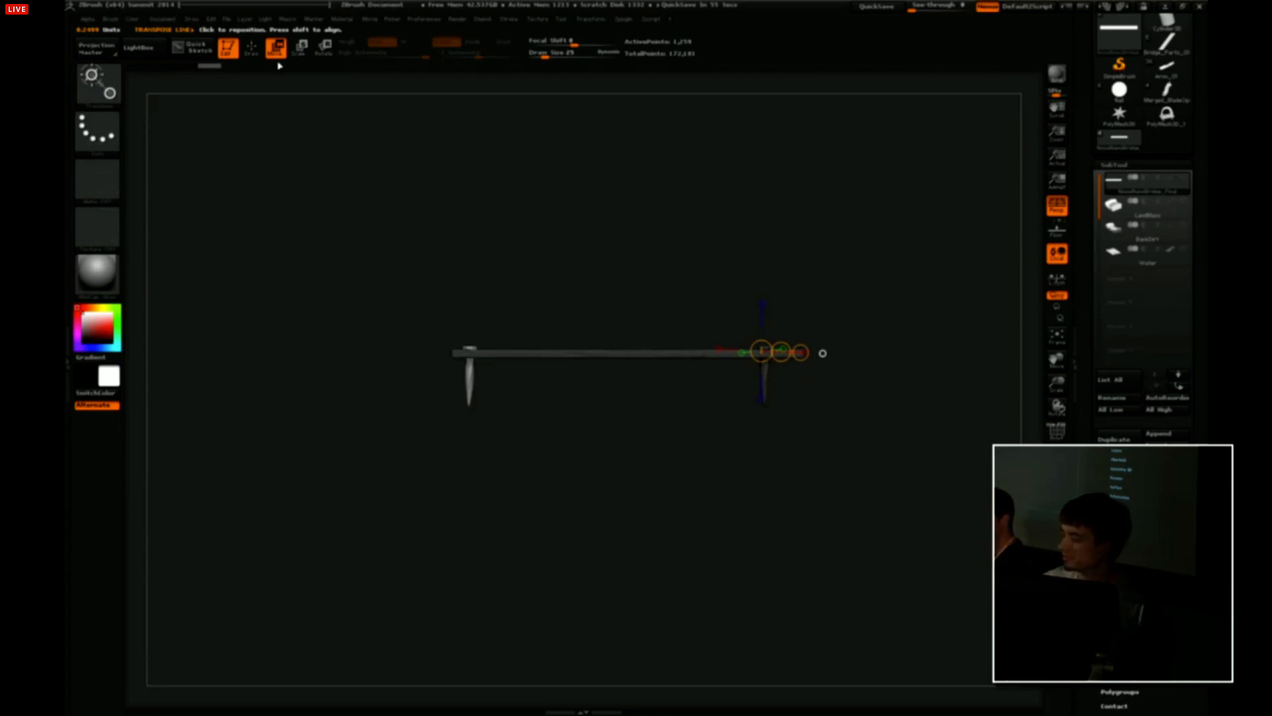
# Leave NanoMesh editing and examine the nailed planks across the bridge from above, the side and underneath.
pyautogui.scroll(-5, 1143, 265)
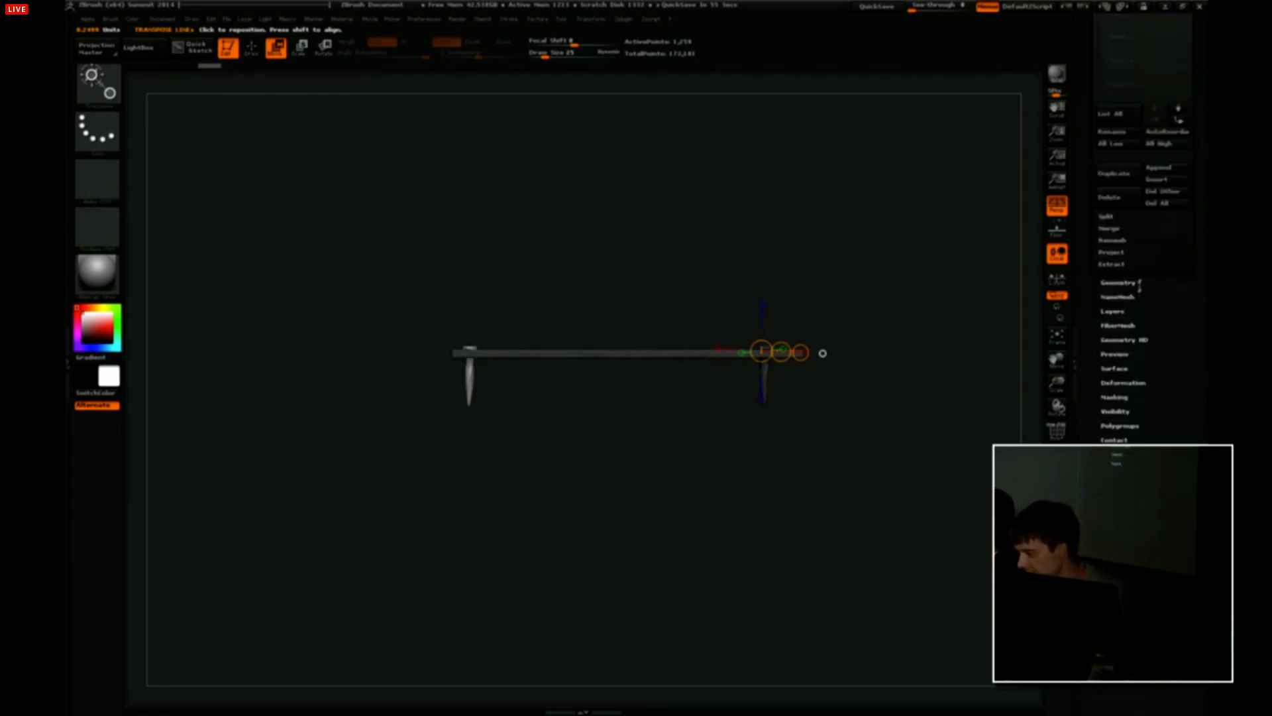
pyautogui.click(1139, 284)
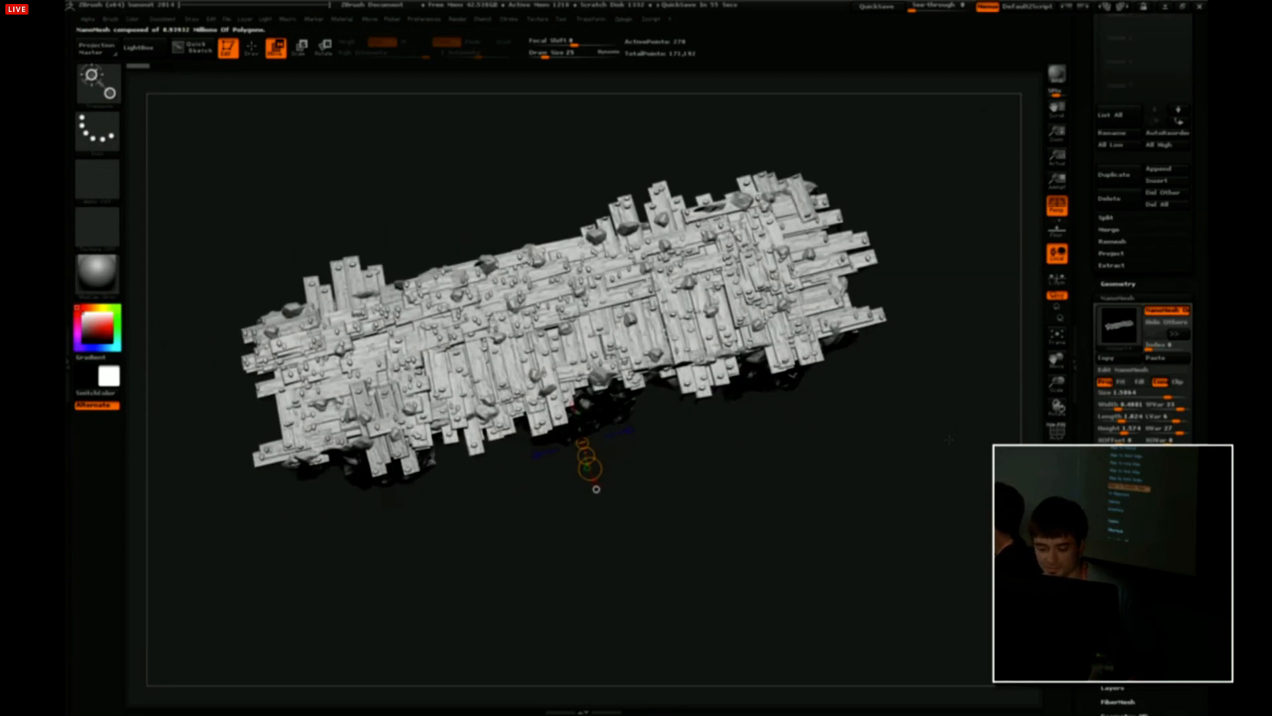
pyautogui.moveTo(945, 388); pyautogui.dragTo(948, 449)
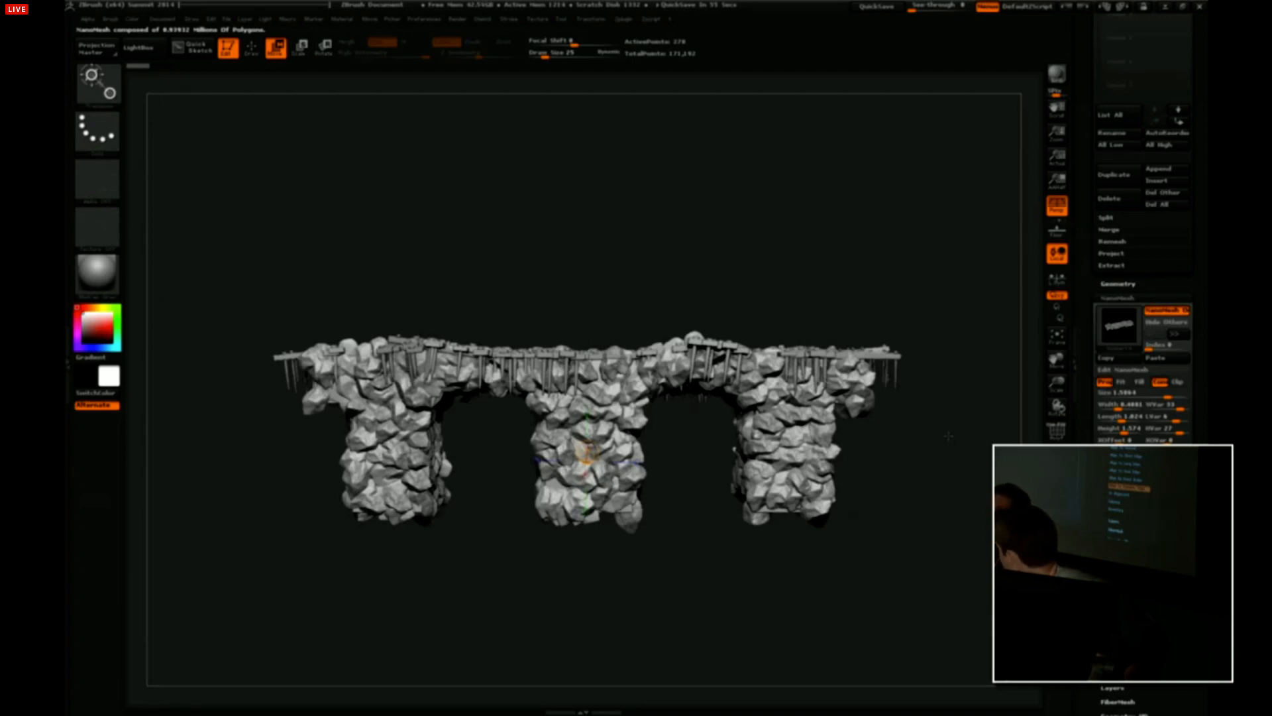
pyautogui.moveTo(944, 429); pyautogui.dragTo(939, 450)
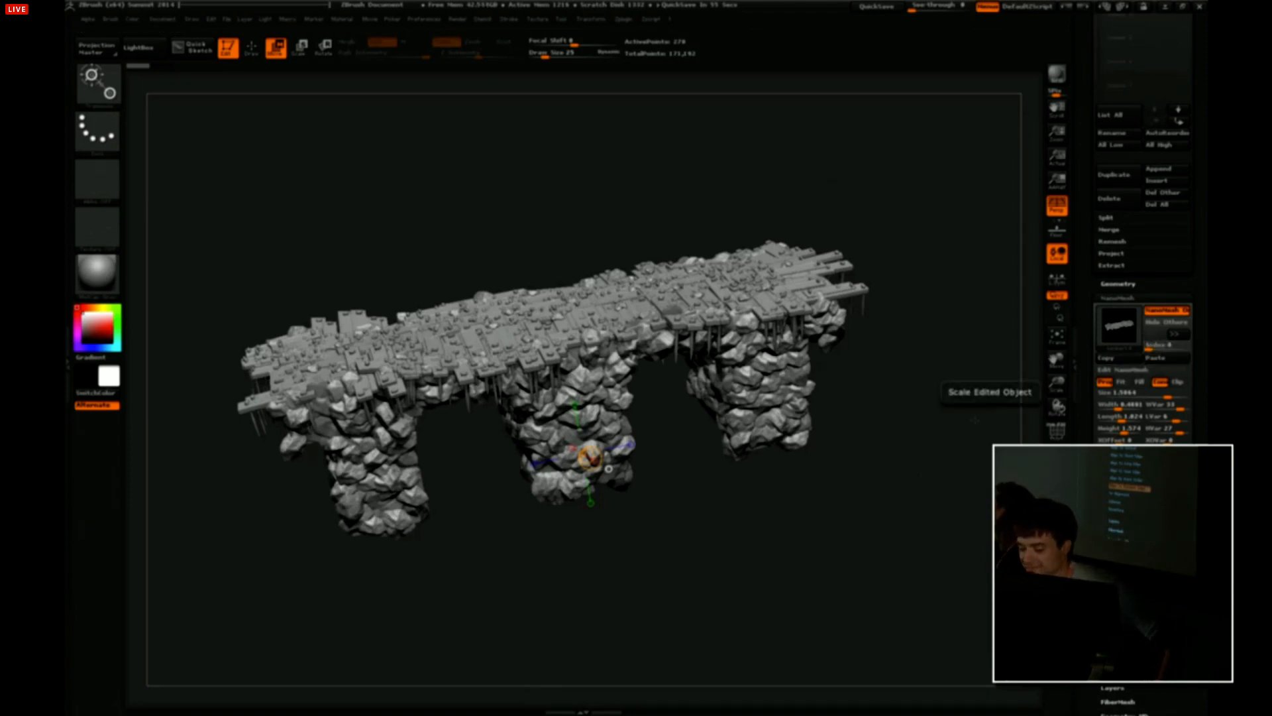
pyautogui.moveTo(954, 398); pyautogui.dragTo(895, 218)
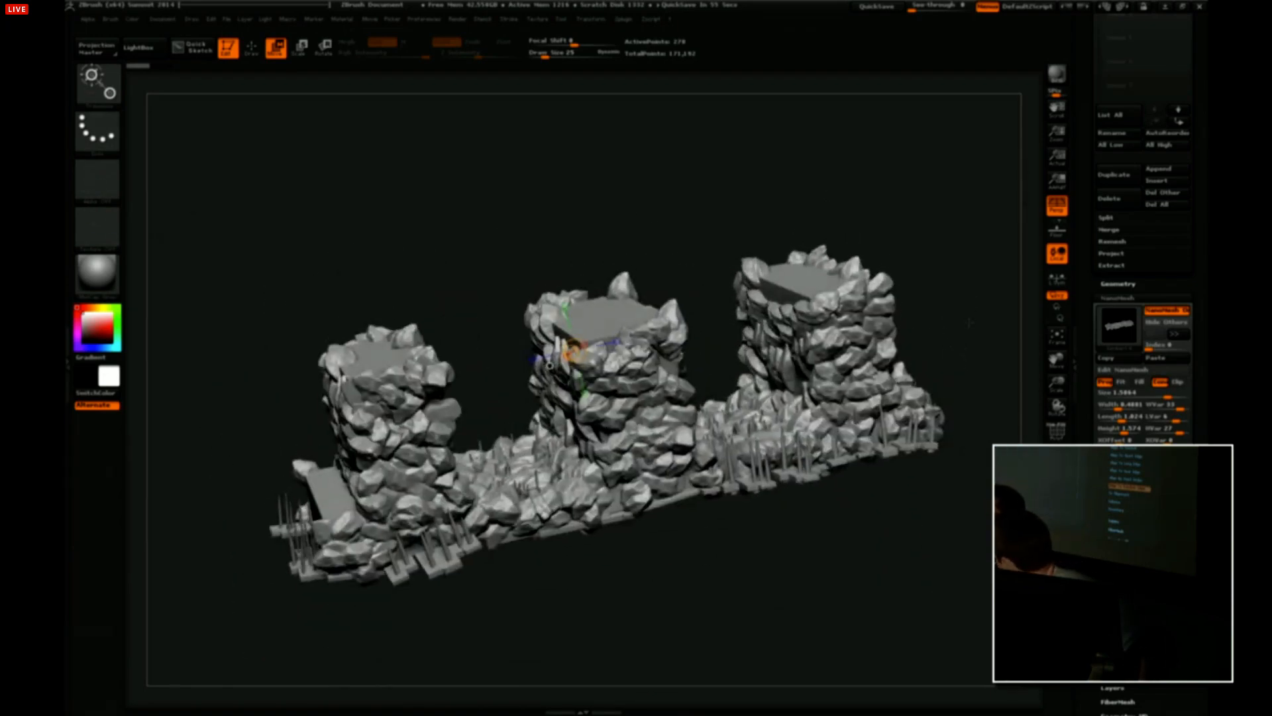
pyautogui.moveTo(964, 311); pyautogui.dragTo(960, 557)
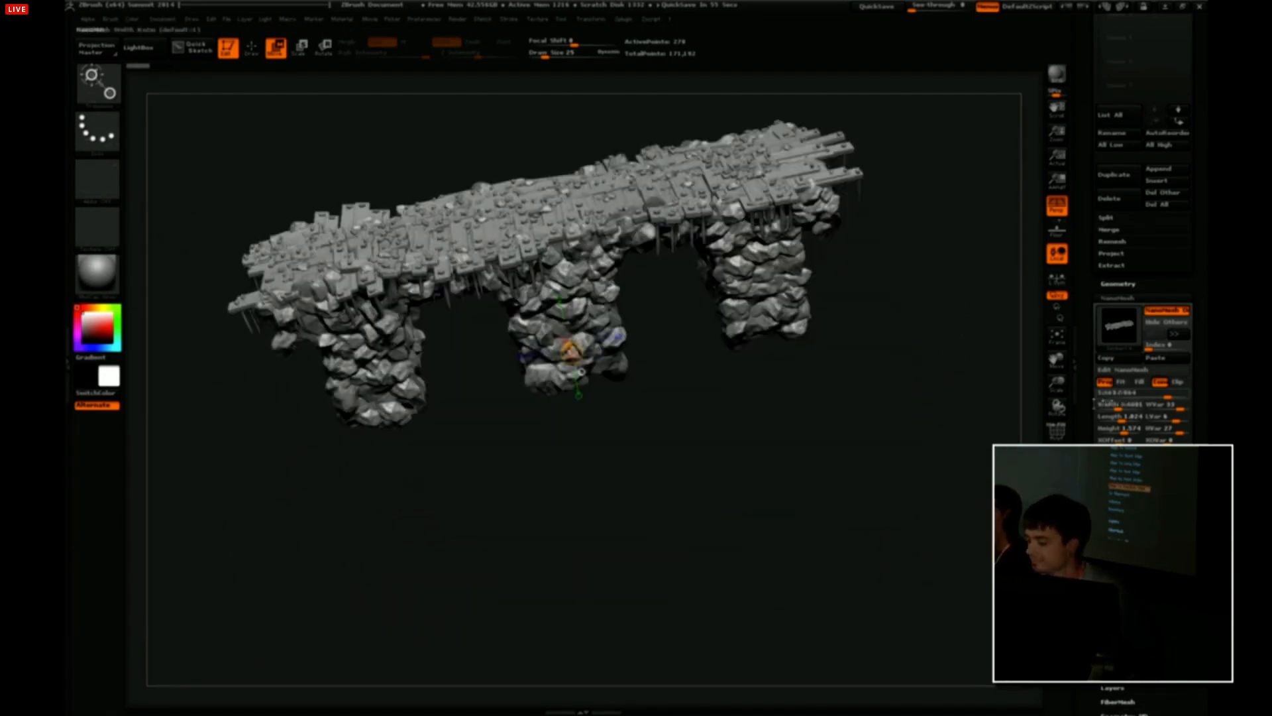
# Reopen the plank for NanoMesh editing and move the far nail beside the nail at the other end.
pyautogui.click(1139, 371)
pyautogui.moveTo(821, 352); pyautogui.dragTo(883, 360)
pyautogui.moveTo(352, 352); pyautogui.dragTo(352, 244)
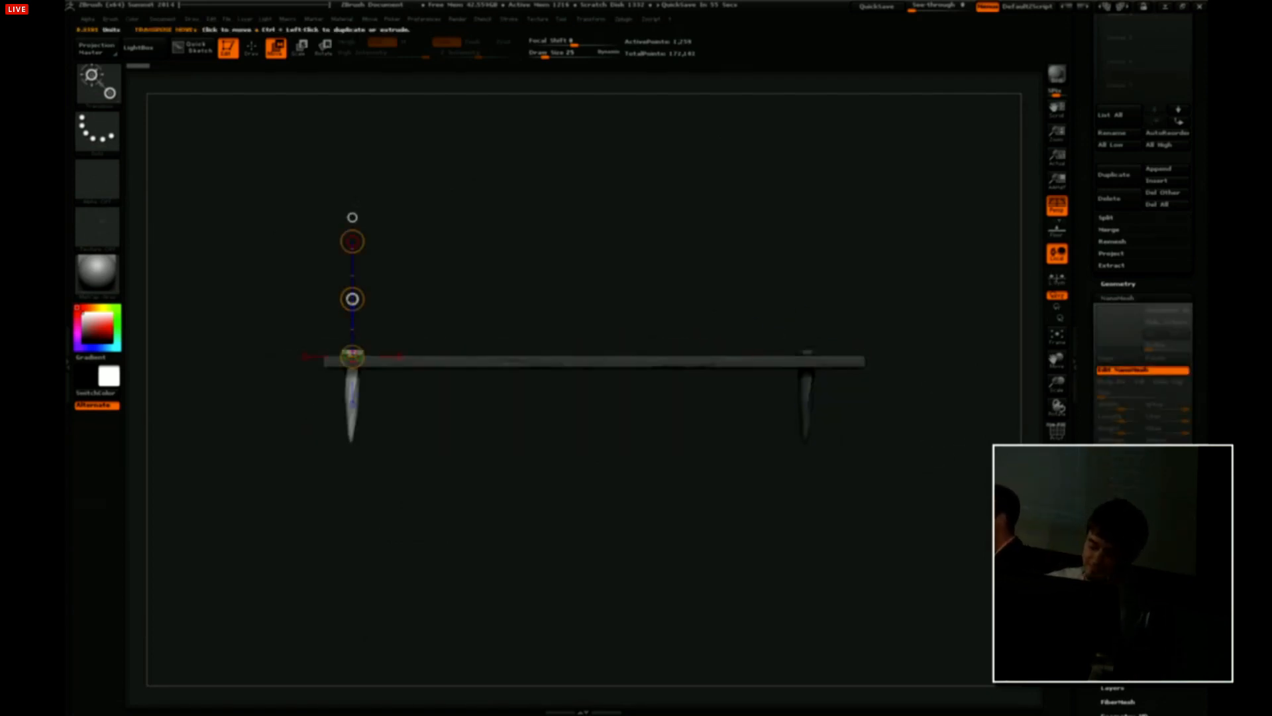
pyautogui.moveTo(352, 298)
pyautogui.mouseDown()
pyautogui.moveTo(490, 197)
pyautogui.moveTo(765, 297)
pyautogui.mouseUp()
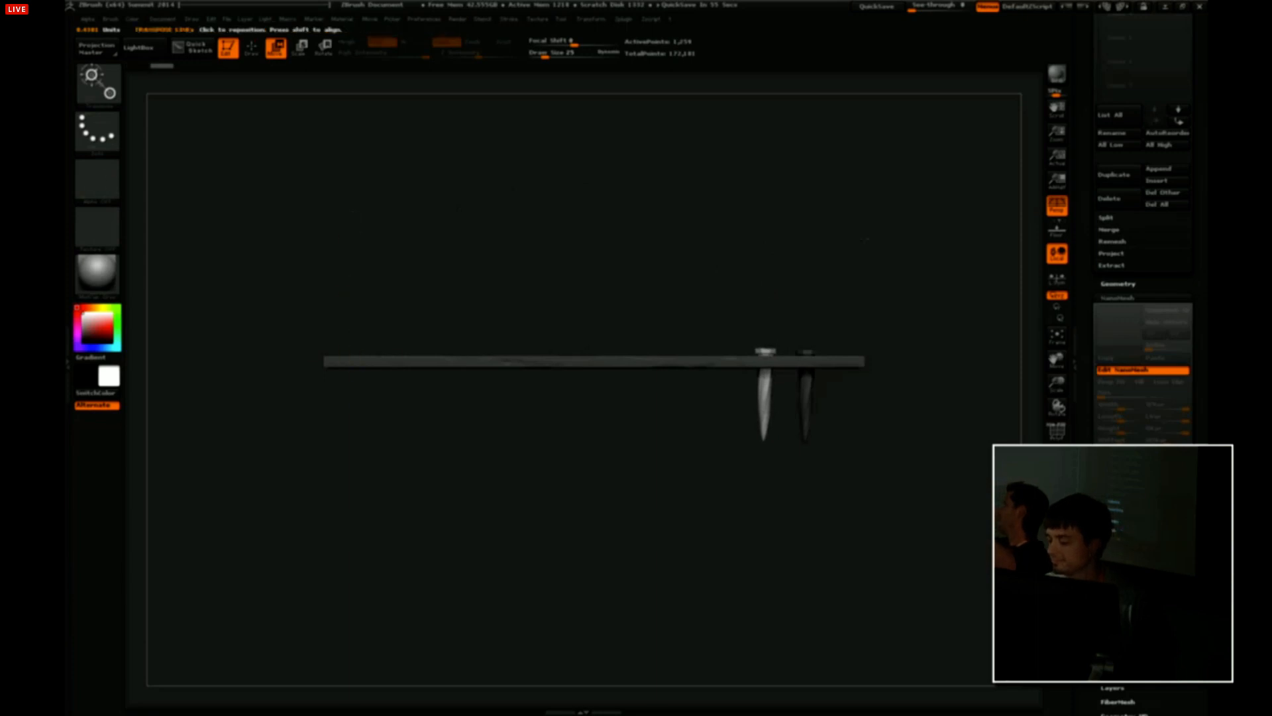
# Mask the plank so only the nails are editable, and scale both nails down to a small fraction of their size.
pyautogui.moveTo(862, 245); pyautogui.dragTo(841, 271)
pyautogui.keyDown('ctrl'); pyautogui.click(797, 354); pyautogui.keyUp('ctrl')
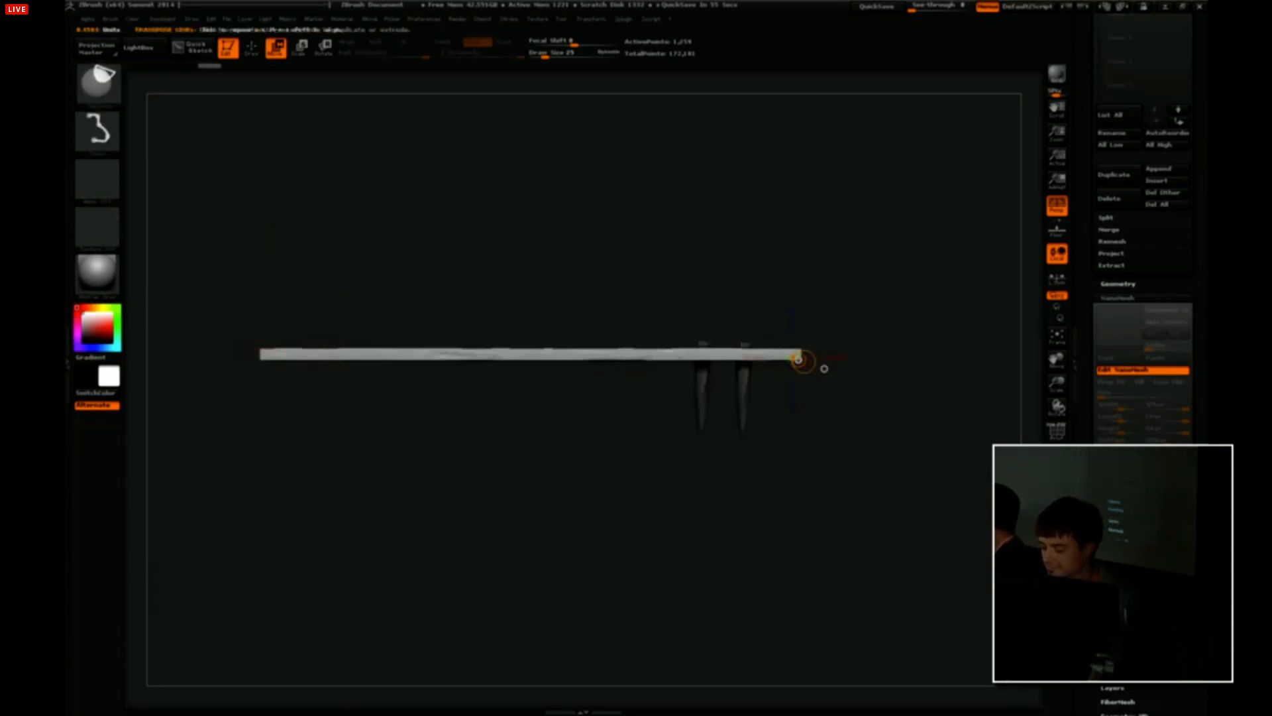
pyautogui.moveTo(834, 320); pyautogui.dragTo(863, 306)
pyautogui.keyDown('ctrl'); pyautogui.click(863, 307); pyautogui.keyUp('ctrl')
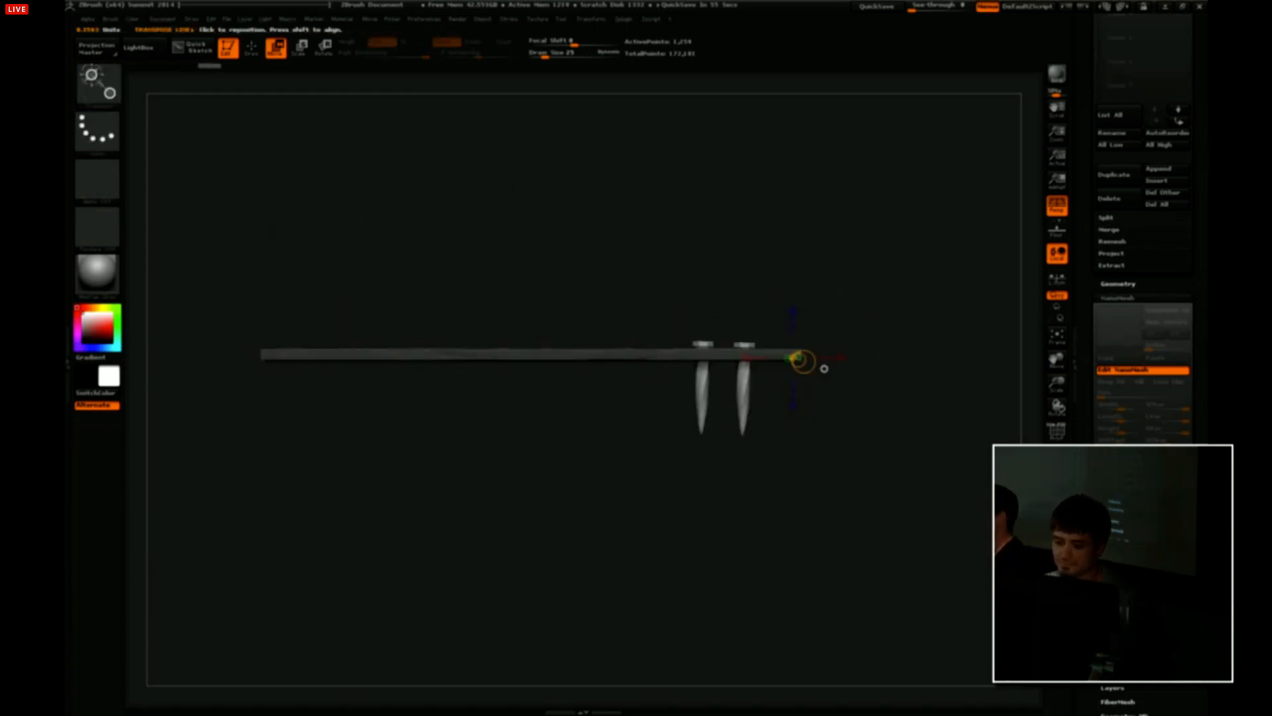
pyautogui.click(299, 48)
pyautogui.moveTo(700, 383)
pyautogui.keyDown('shift'); pyautogui.mouseDown()
pyautogui.moveTo(700, 241)
pyautogui.moveTo(703, 325)
pyautogui.moveTo(747, 284)
pyautogui.mouseUp(); pyautogui.keyUp('shift')
# Move the two small nails into place at the end of the plank.
pyautogui.press('w')
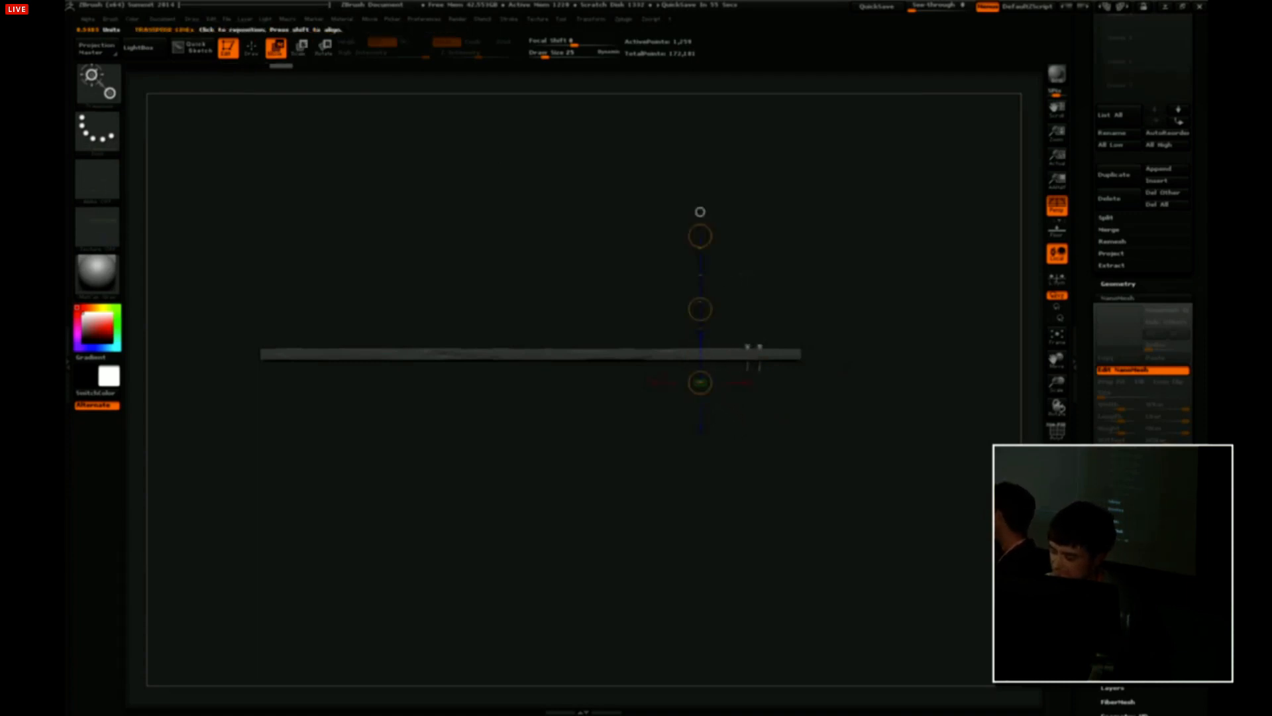
pyautogui.moveTo(841, 311)
pyautogui.mouseDown()
pyautogui.moveTo(844, 366)
pyautogui.moveTo(843, 318)
pyautogui.mouseUp()
pyautogui.moveTo(794, 383)
pyautogui.mouseDown()
pyautogui.moveTo(835, 404)
pyautogui.moveTo(893, 385)
pyautogui.moveTo(862, 363)
pyautogui.mouseUp()
pyautogui.moveTo(865, 363); pyautogui.dragTo(767, 380)
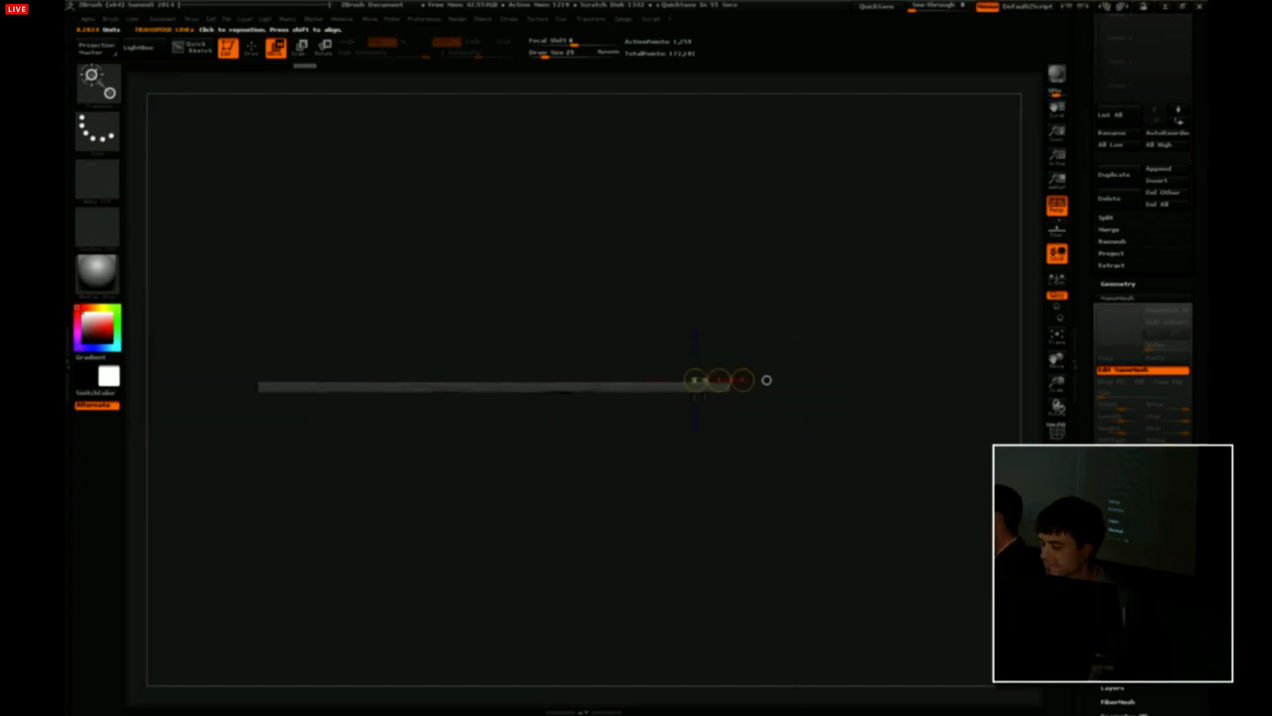
# Nudge the nail nearest the plank's end slightly into place and leave NanoMesh editing to update the planks across the bridge.
pyautogui.click(1115, 375)
pyautogui.moveTo(904, 278); pyautogui.dragTo(631, 476)
pyautogui.click(1131, 372)
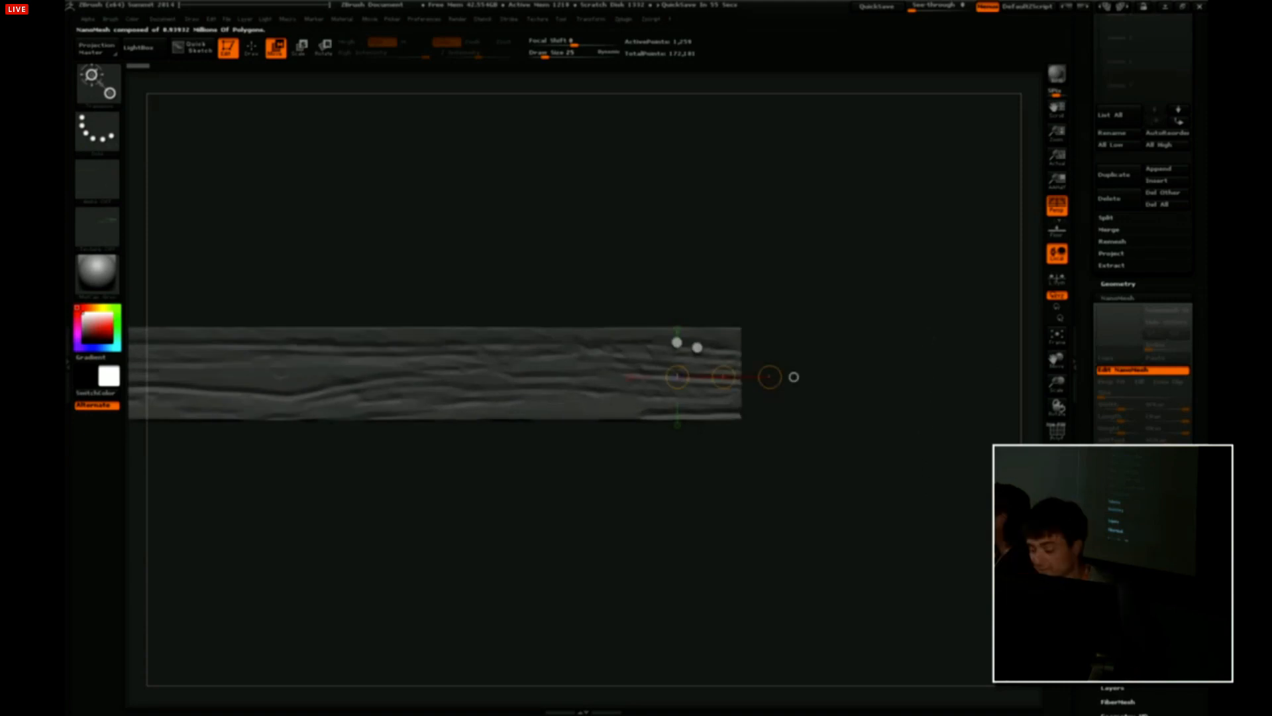
pyautogui.click(697, 347)
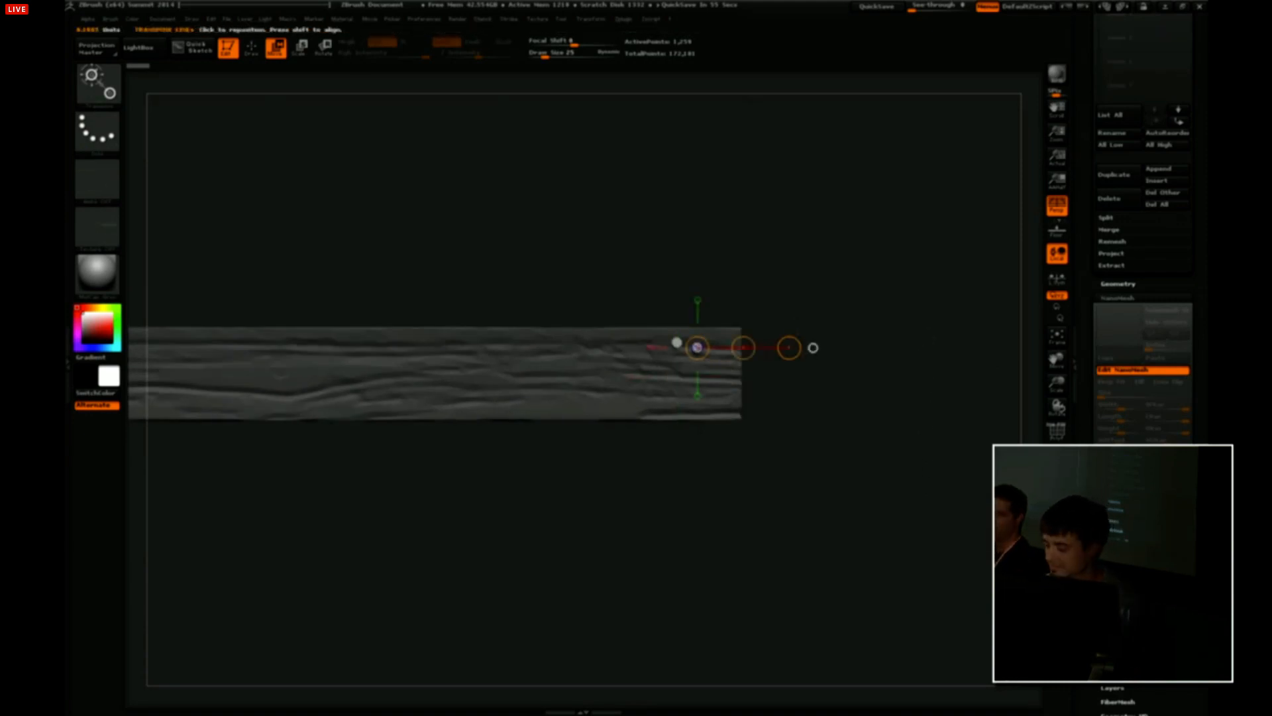
pyautogui.moveTo(718, 347); pyautogui.dragTo(713, 347)
pyautogui.keyDown('alt'); pyautogui.moveTo(828, 431); pyautogui.dragTo(854, 418); pyautogui.keyUp('alt')
pyautogui.click(1127, 374)
pyautogui.moveTo(949, 394); pyautogui.dragTo(943, 292)
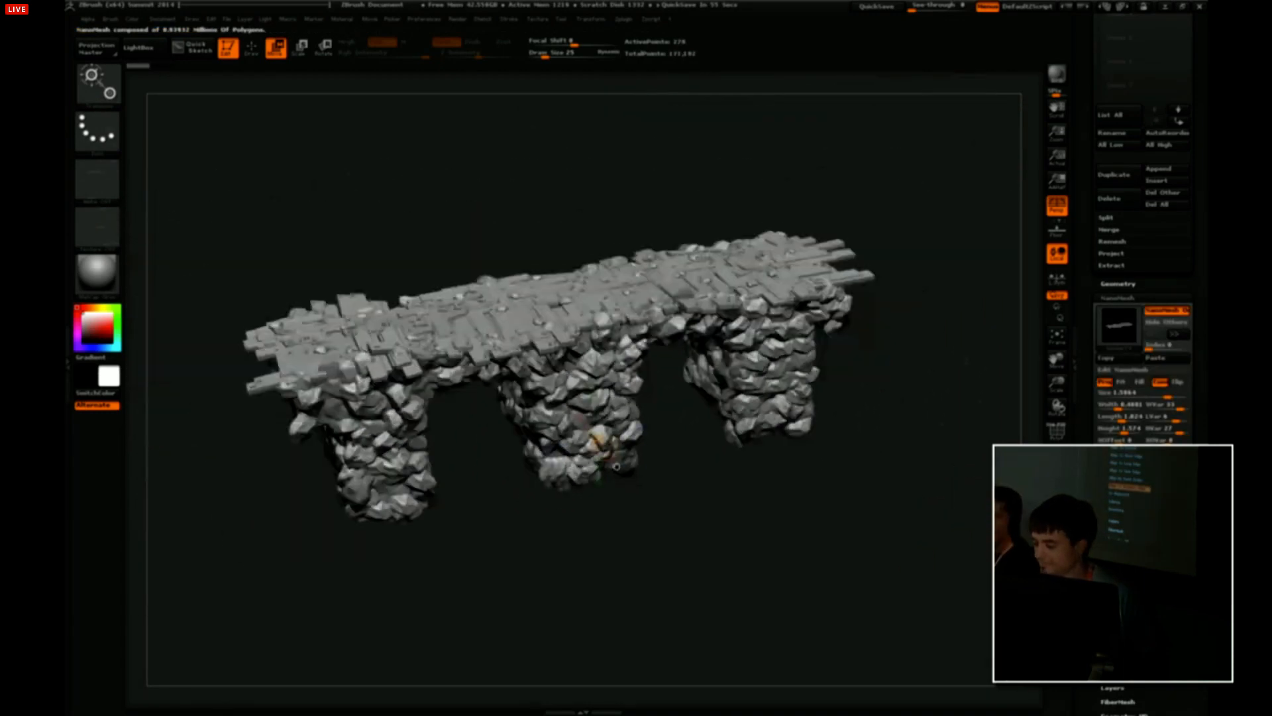
# Show the LandMass subtool and the bank subtool beneath it around the bridge.
pyautogui.moveTo(1082, 281); pyautogui.dragTo(1088, 323)
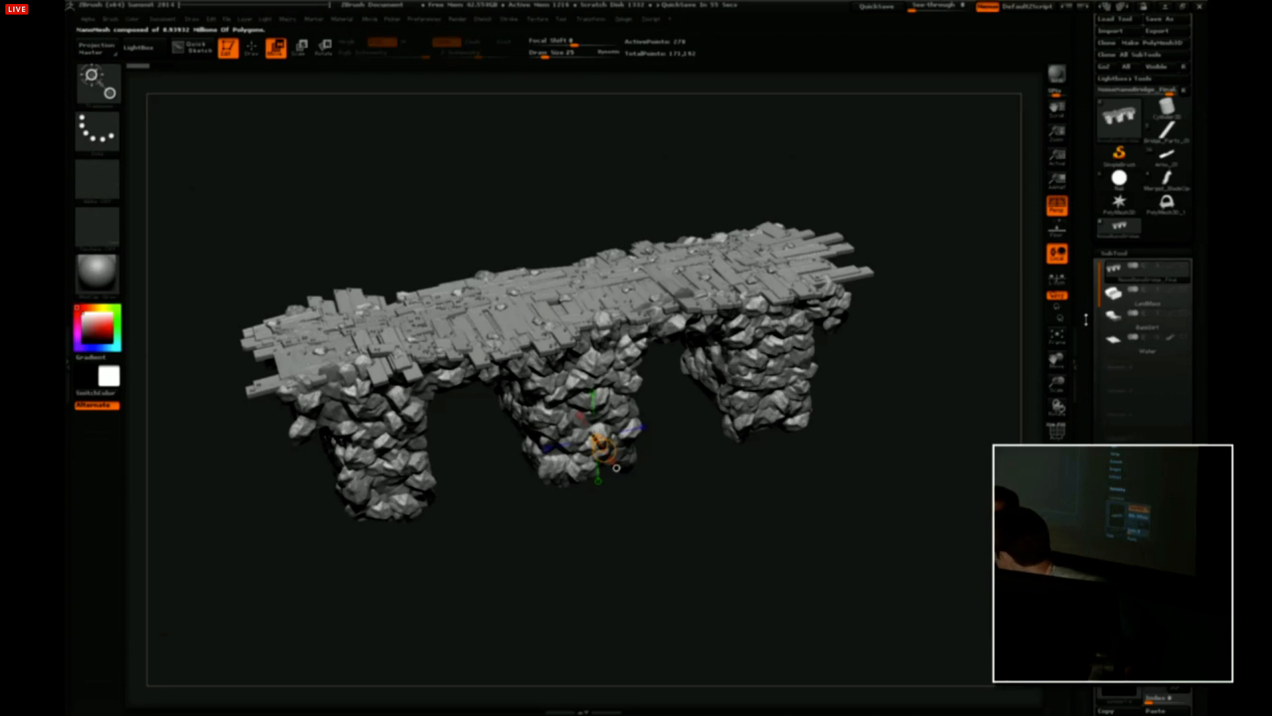
pyautogui.moveTo(969, 335); pyautogui.dragTo(968, 292)
pyautogui.click(1182, 290)
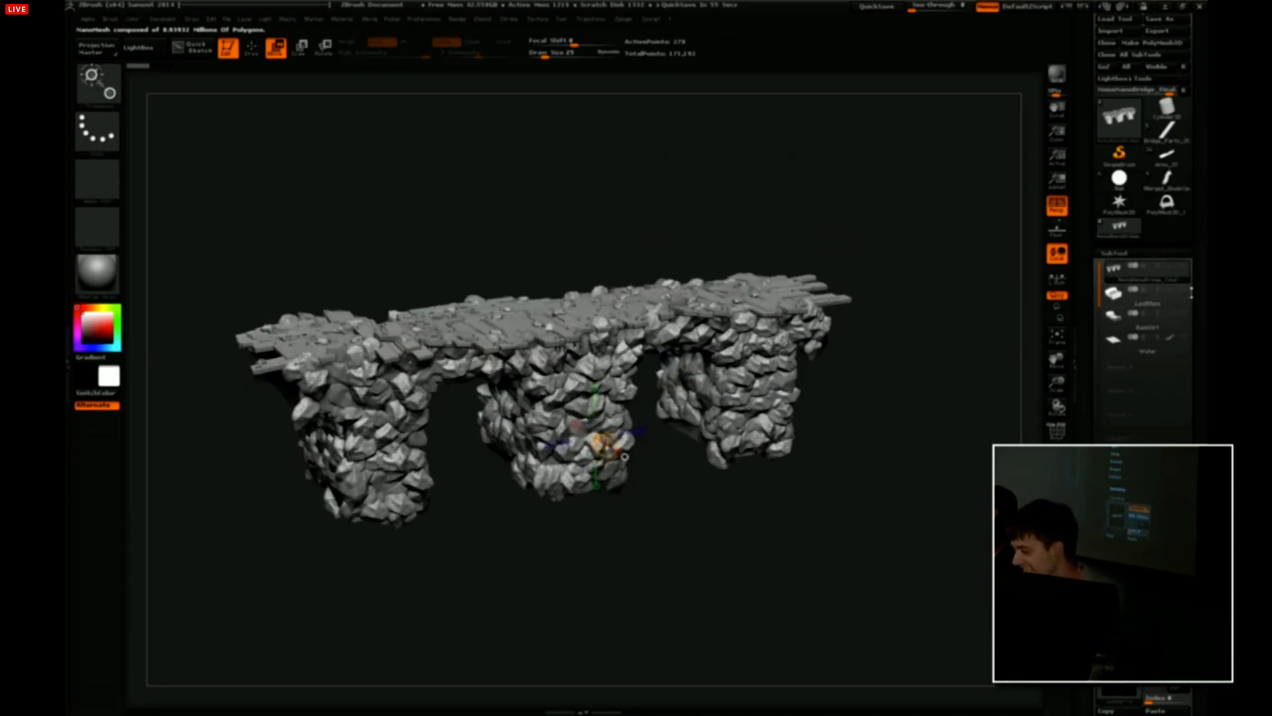
pyautogui.click(1183, 315)
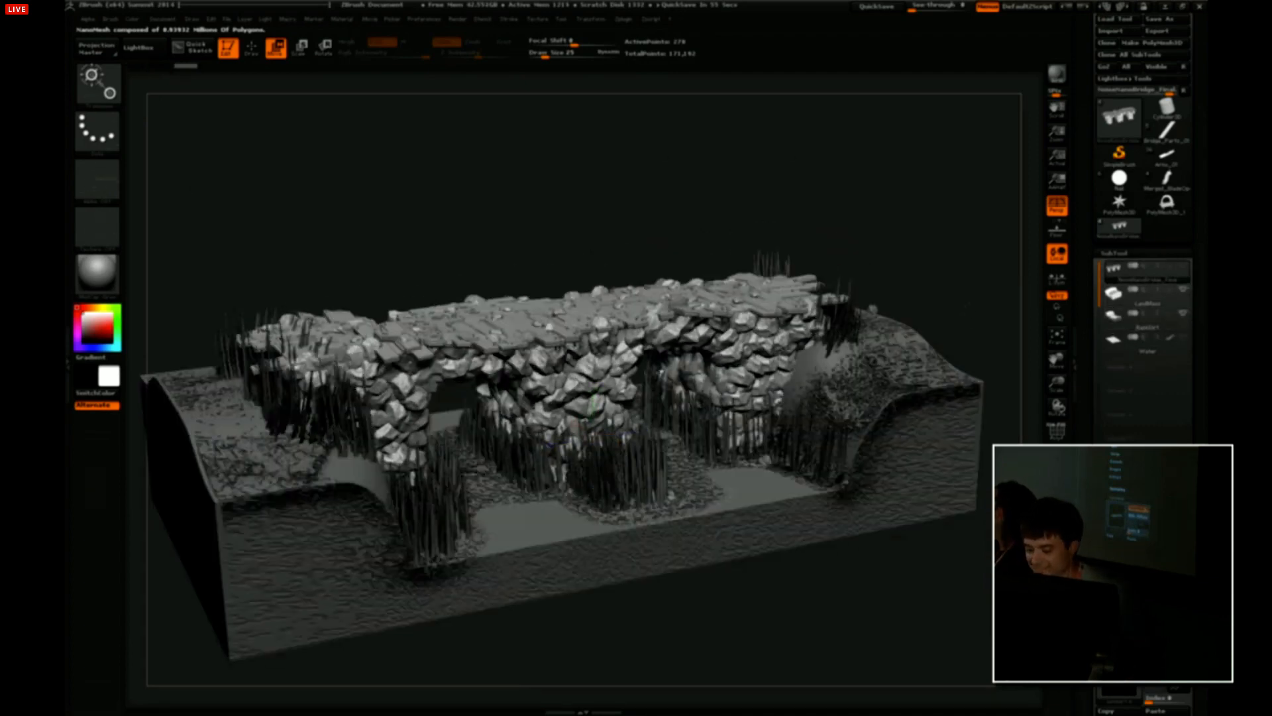
pyautogui.moveTo(966, 306)
pyautogui.keyDown('alt'); pyautogui.mouseDown()
pyautogui.moveTo(954, 265)
pyautogui.moveTo(931, 249)
pyautogui.moveTo(960, 329)
pyautogui.mouseUp(); pyautogui.keyUp('alt')
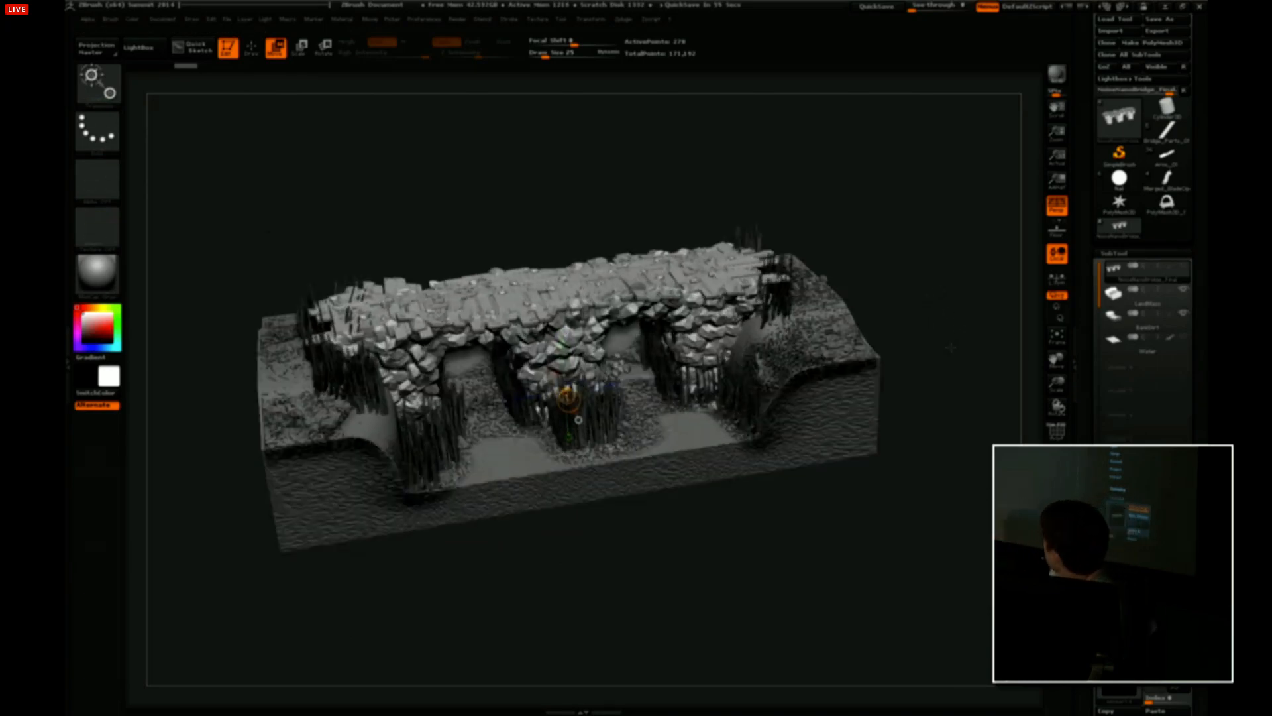
# Switch from transposing to the Move sculpting brush for the bridge subtool.
pyautogui.moveTo(951, 347)
pyautogui.mouseDown()
pyautogui.moveTo(909, 284)
pyautogui.moveTo(930, 315)
pyautogui.moveTo(862, 307)
pyautogui.mouseUp()
pyautogui.press('b')
pyautogui.press('v')
pyautogui.press('space')
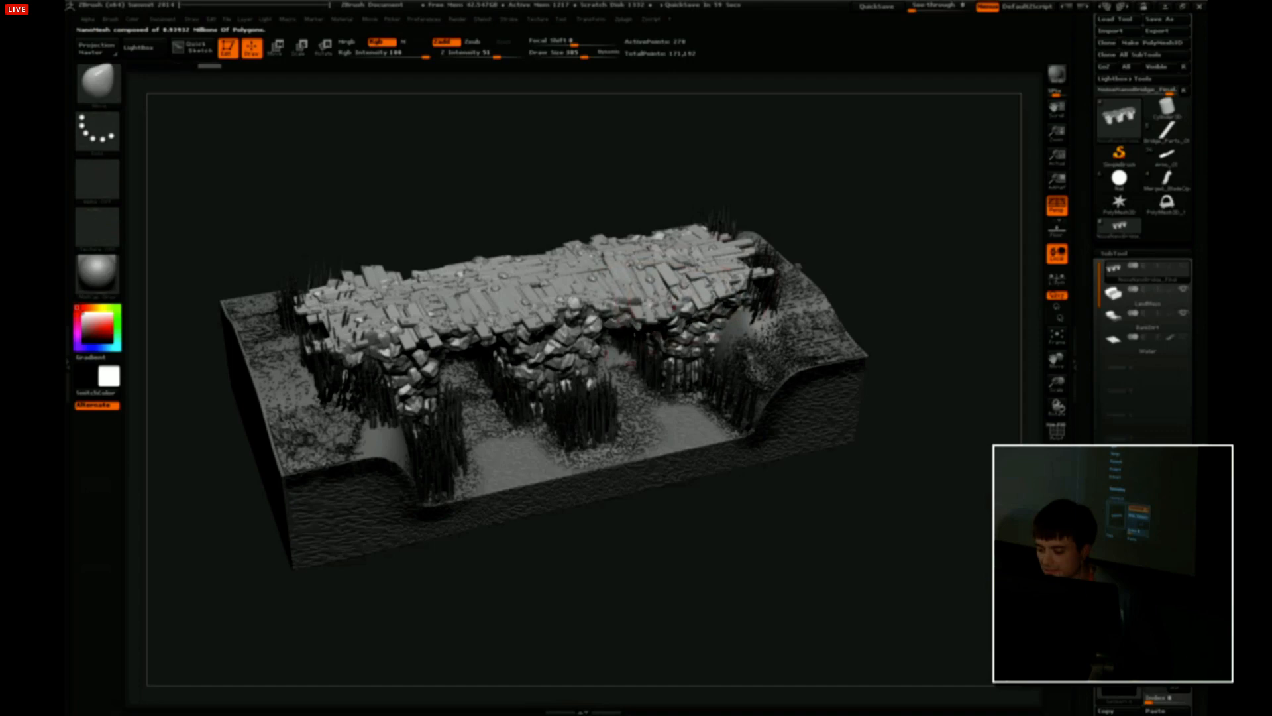
# Examine the assembled bridge and landscape from above, the front and both sides.
pyautogui.moveTo(863, 238)
pyautogui.mouseDown()
pyautogui.moveTo(845, 210)
pyautogui.moveTo(865, 283)
pyautogui.moveTo(861, 255)
pyautogui.moveTo(883, 212)
pyautogui.moveTo(898, 266)
pyautogui.moveTo(837, 288)
pyautogui.mouseUp()
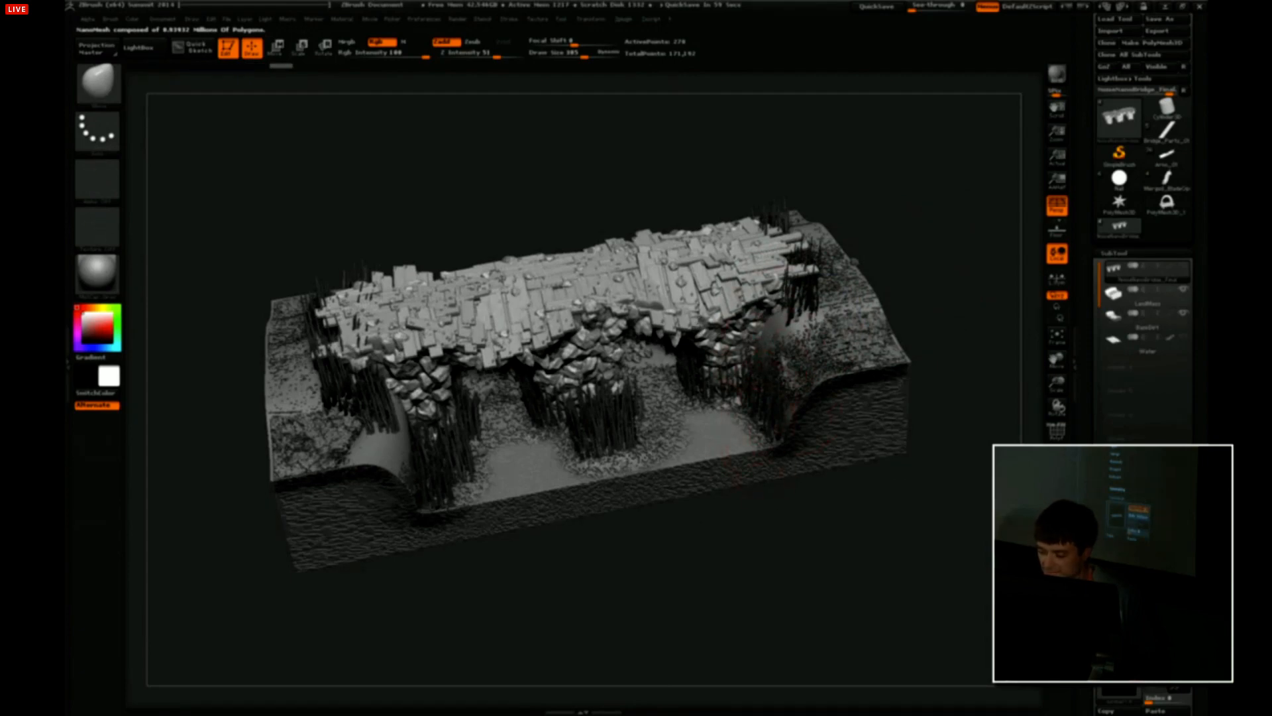
pyautogui.moveTo(915, 258)
pyautogui.mouseDown()
pyautogui.moveTo(921, 219)
pyautogui.moveTo(718, 318)
pyautogui.mouseUp()
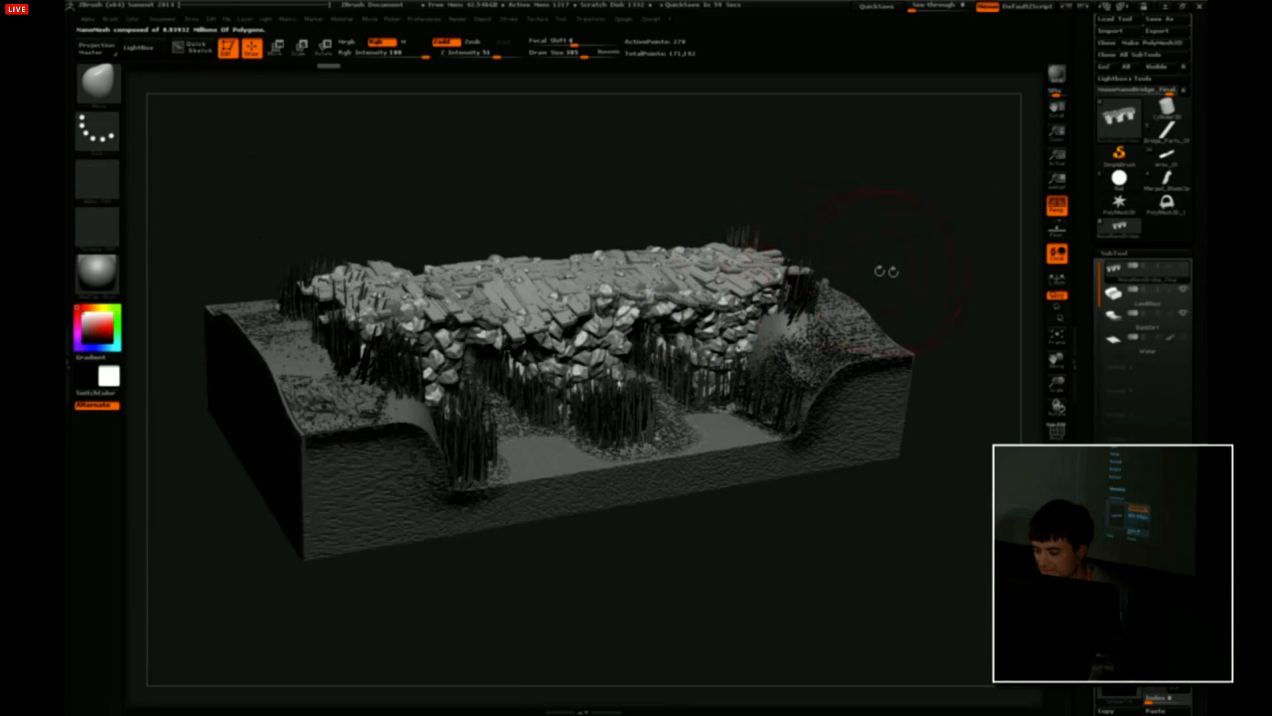
pyautogui.moveTo(888, 272); pyautogui.dragTo(719, 314)
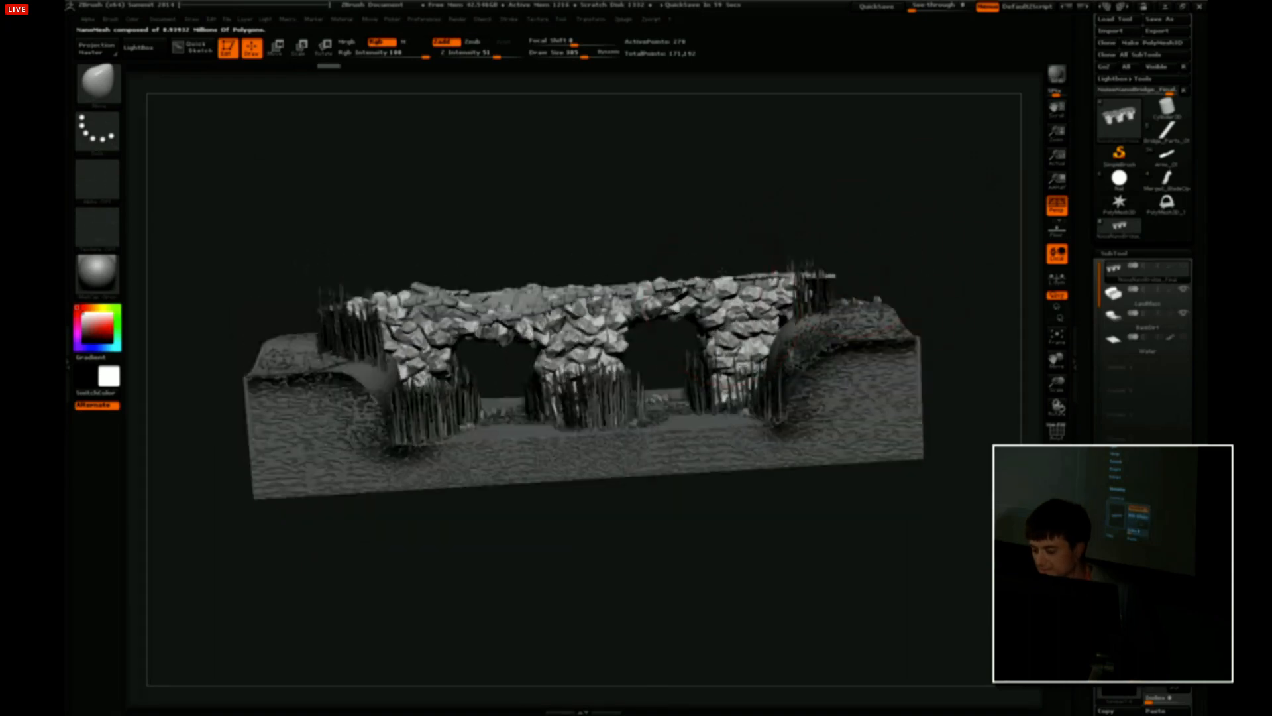
pyautogui.moveTo(738, 254); pyautogui.dragTo(590, 318)
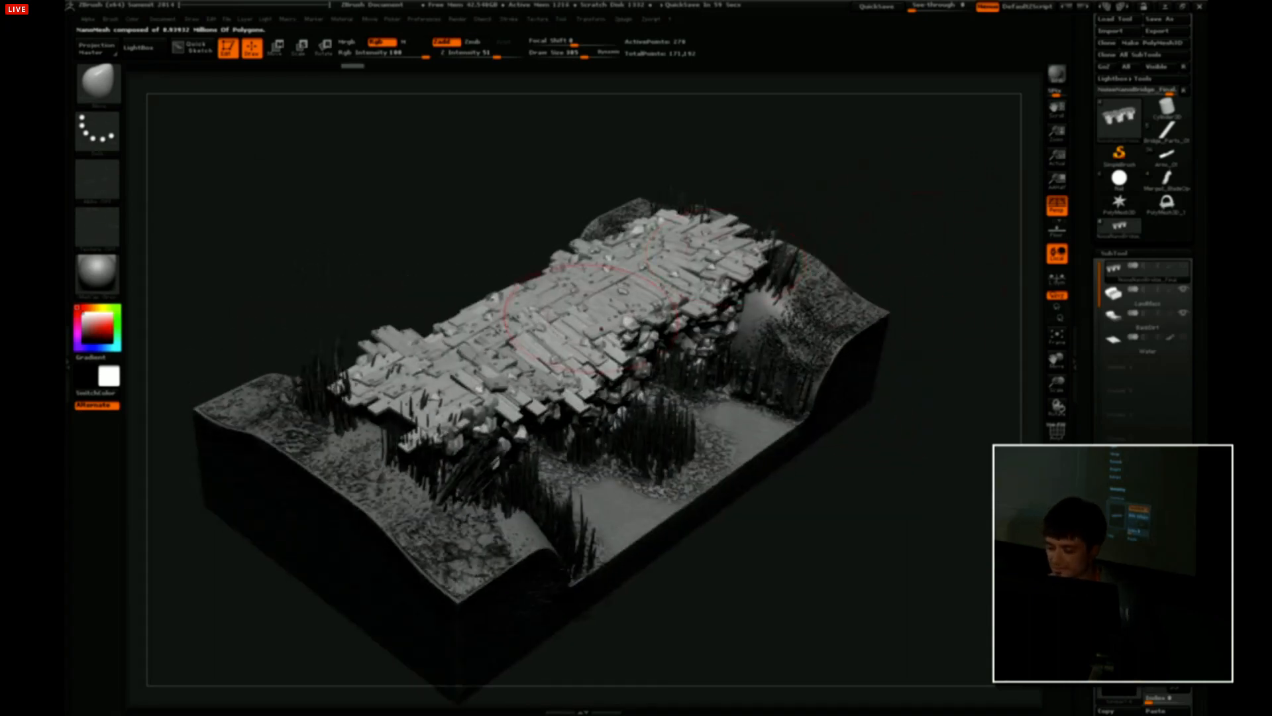
pyautogui.moveTo(895, 316); pyautogui.dragTo(956, 241)
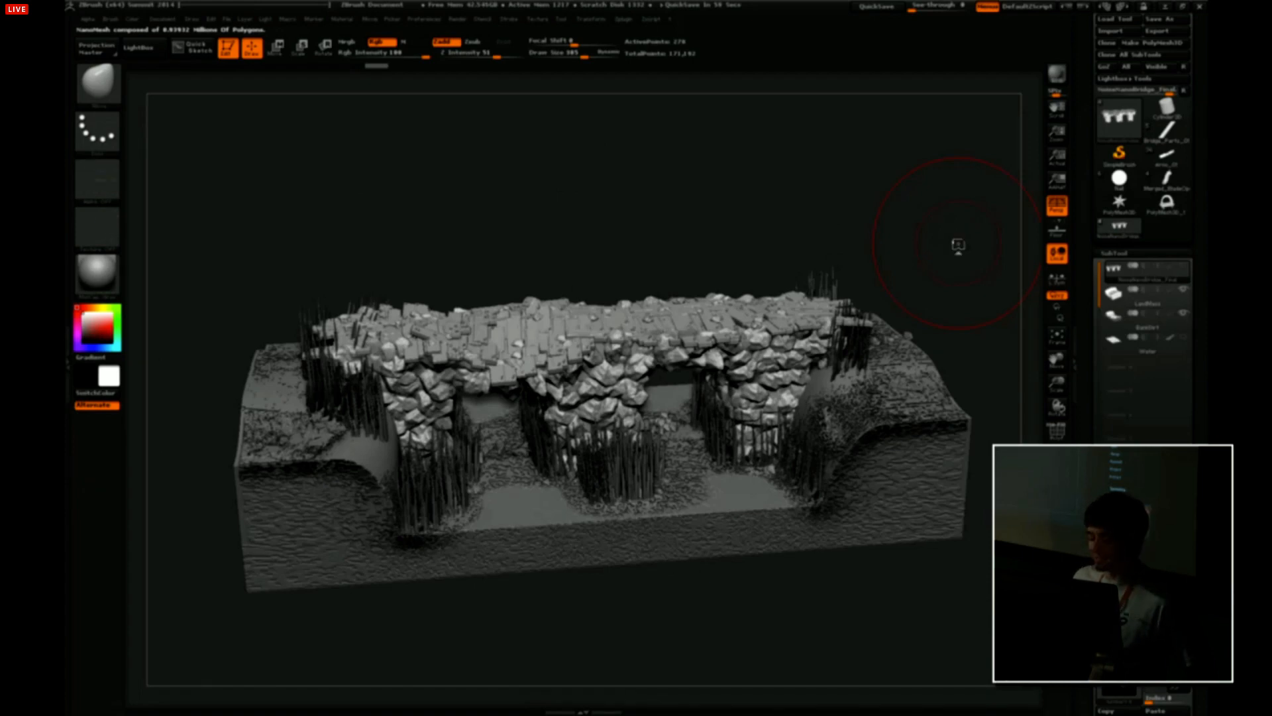
pyautogui.moveTo(910, 224)
pyautogui.mouseDown()
pyautogui.moveTo(927, 247)
pyautogui.moveTo(929, 232)
pyautogui.mouseUp()
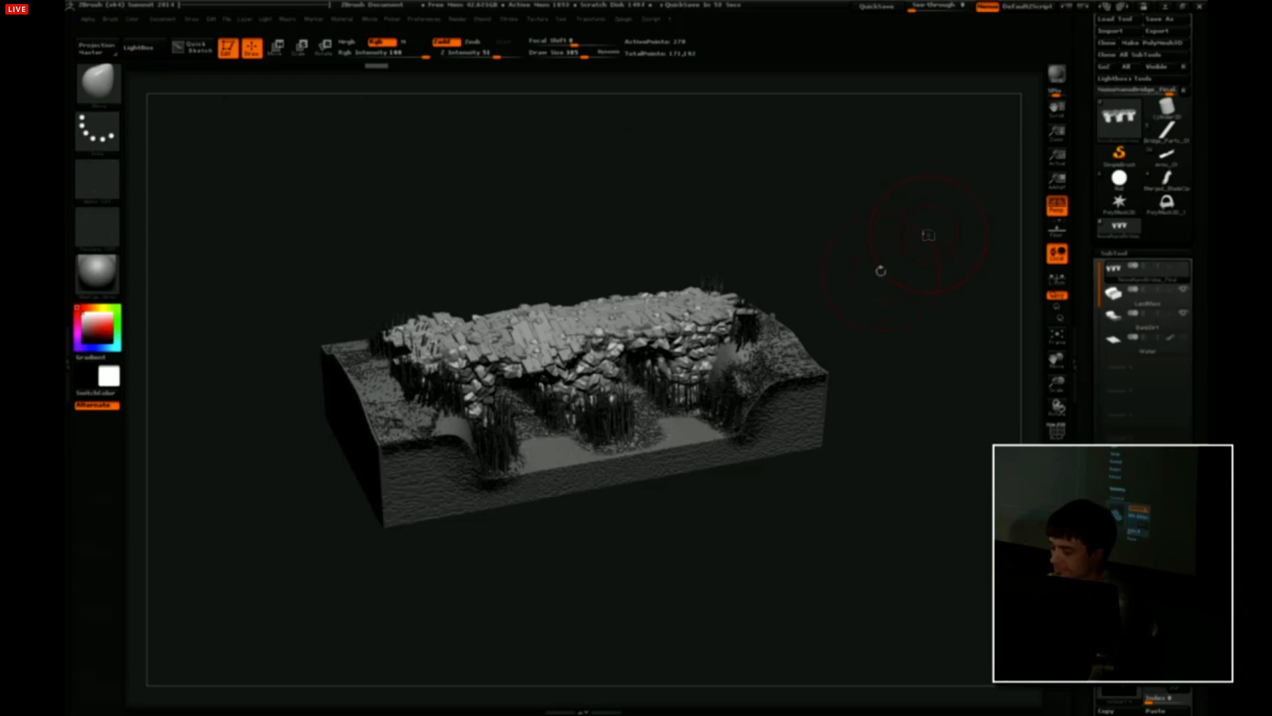
pyautogui.moveTo(881, 270); pyautogui.dragTo(957, 264)
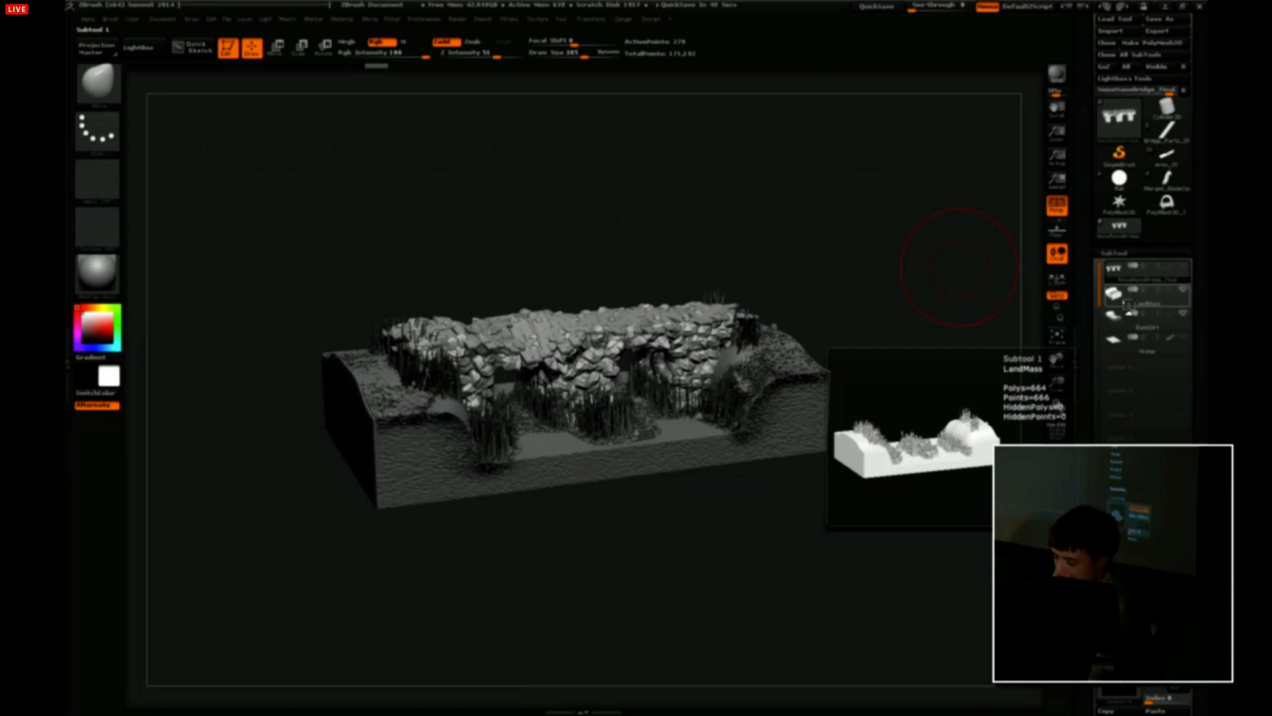
pyautogui.moveTo(795, 174); pyautogui.dragTo(825, 221)
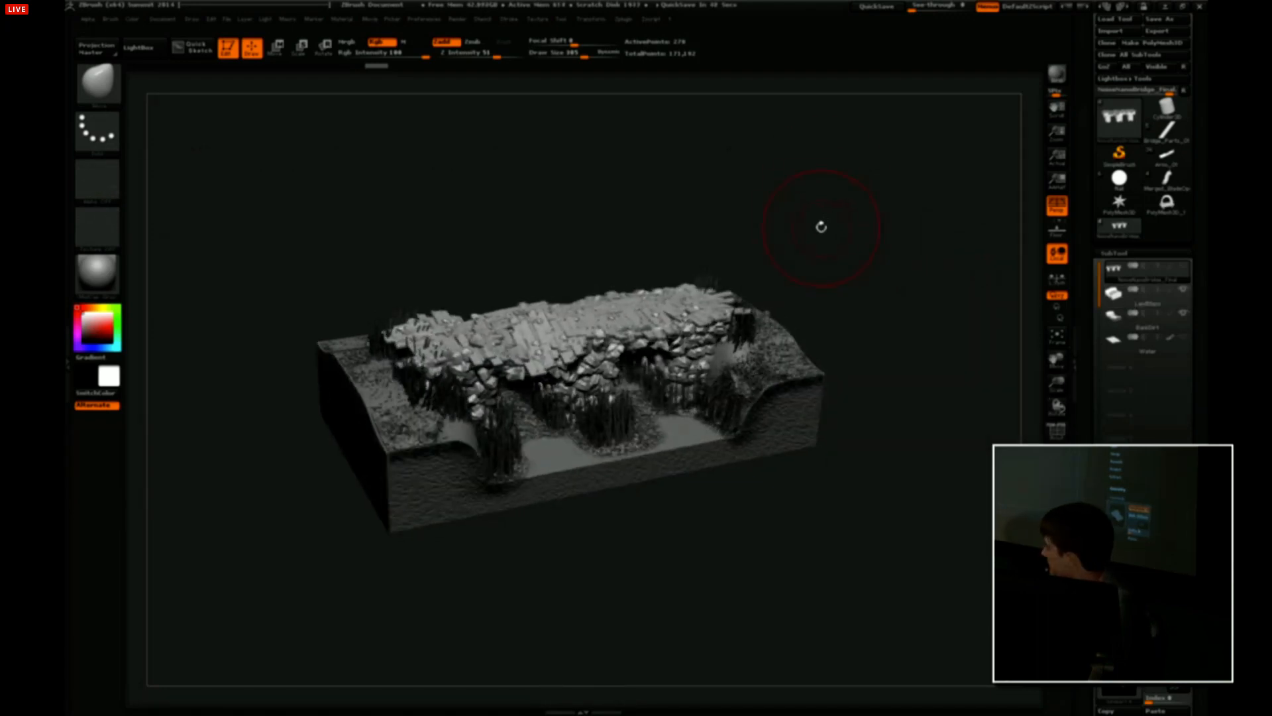
# Send the scene to KeyShot with a best-preview render, and switch to KeyShot.
pyautogui.click(538, 20)
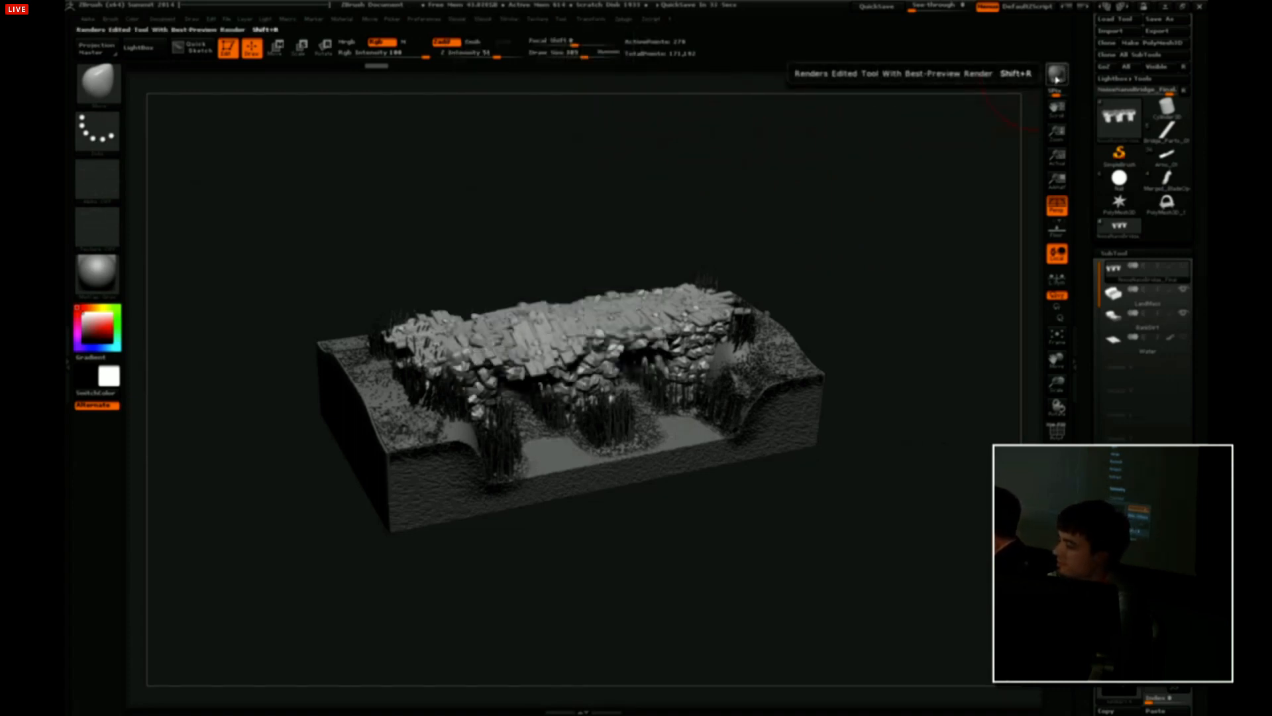
pyautogui.click(1057, 77)
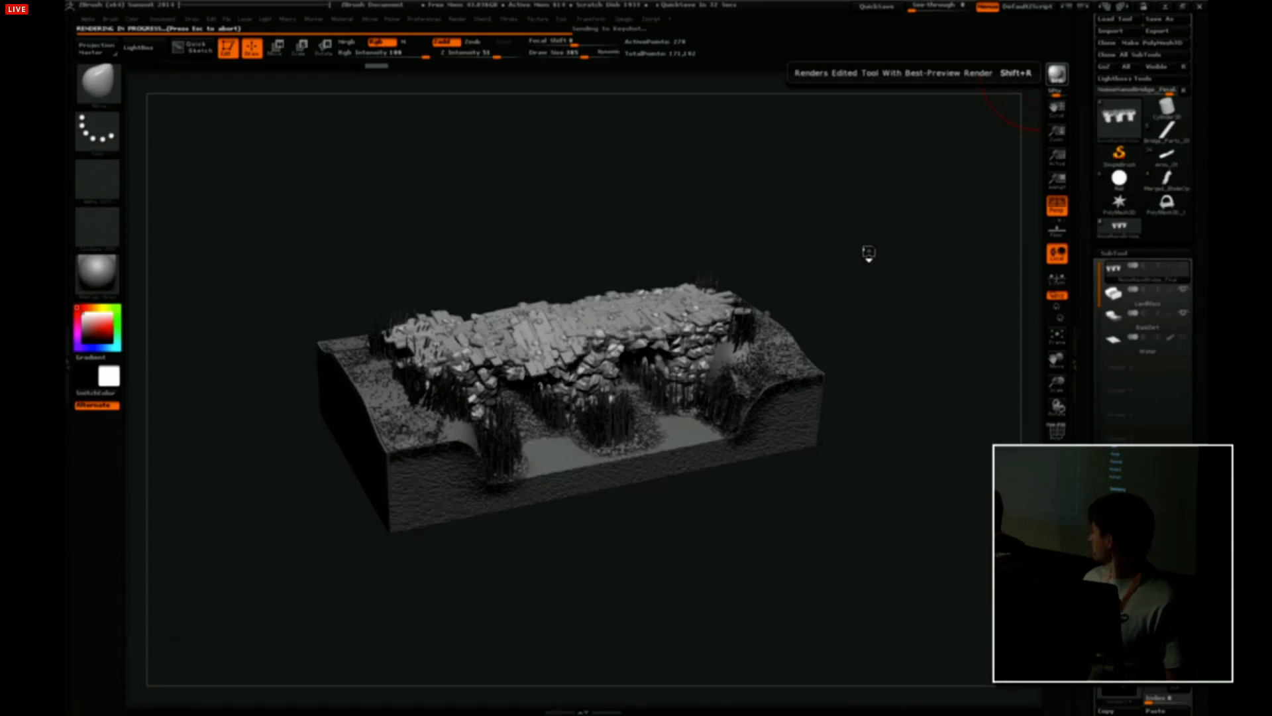
pyautogui.hotkey('alt', 'Tab')
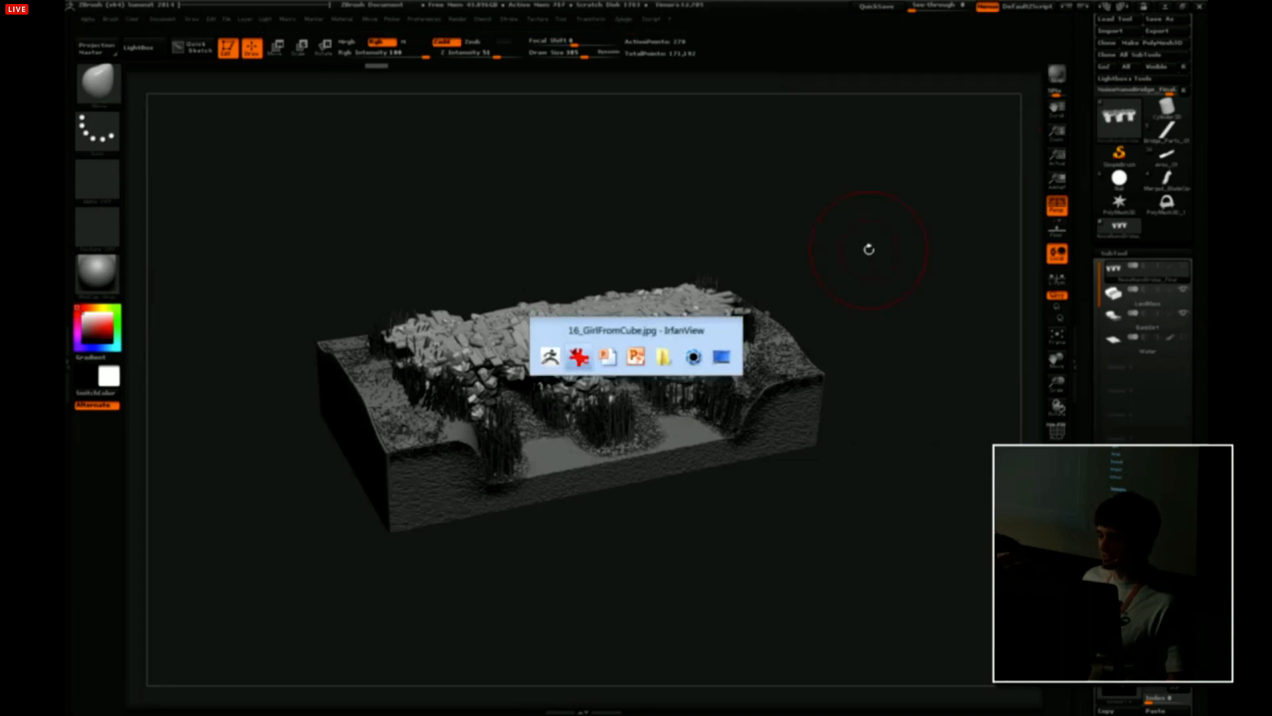
pyautogui.press('Tab')
pyautogui.press('Tab')
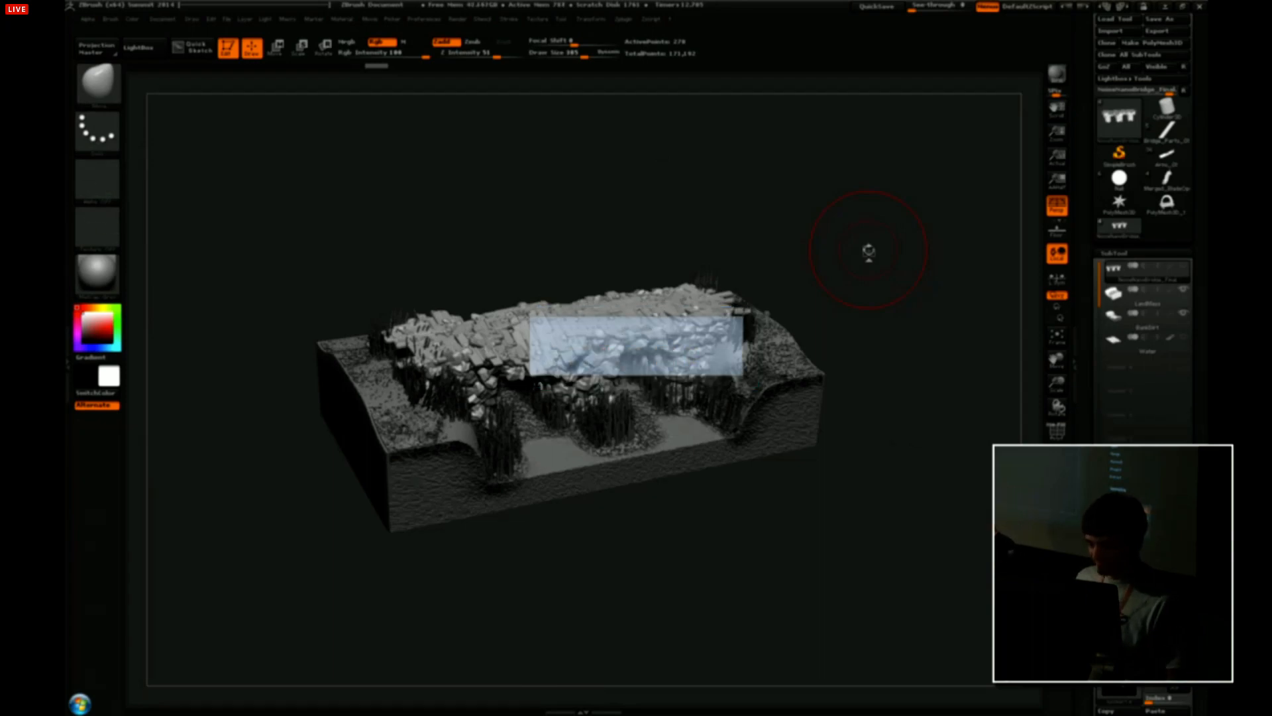
pyautogui.hotkey('alt', 'Tab')
pyautogui.hotkey('alt', 'Tab')
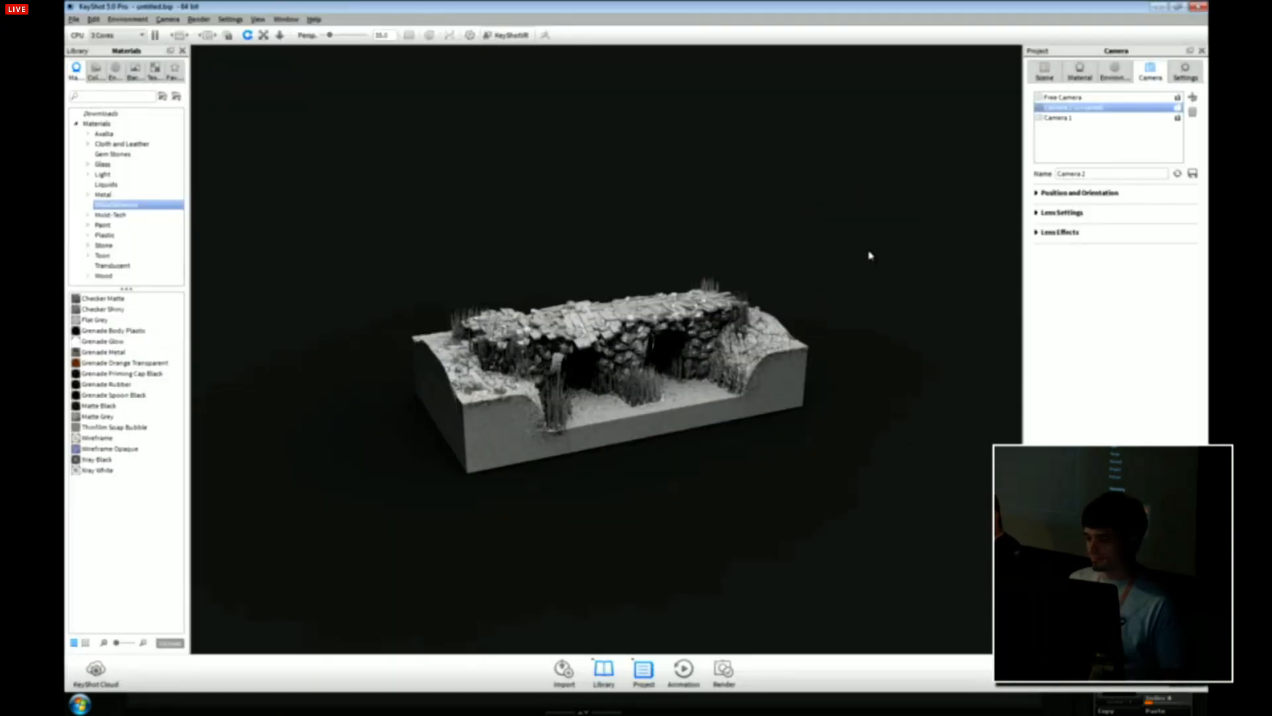
# Inspect the rendered bridge in KeyShot up close from a lower front angle.
pyautogui.moveTo(858, 324); pyautogui.dragTo(864, 337)
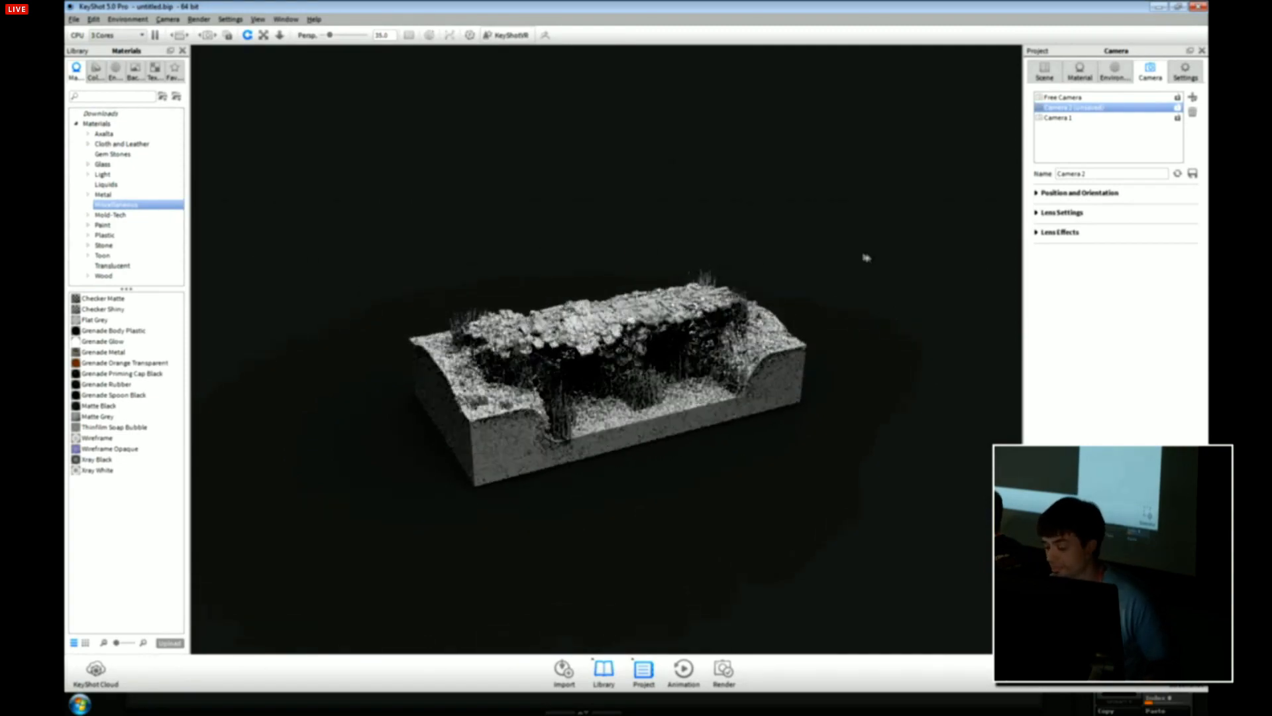
pyautogui.scroll(2, 866, 258)
pyautogui.moveTo(909, 464); pyautogui.dragTo(701, 118)
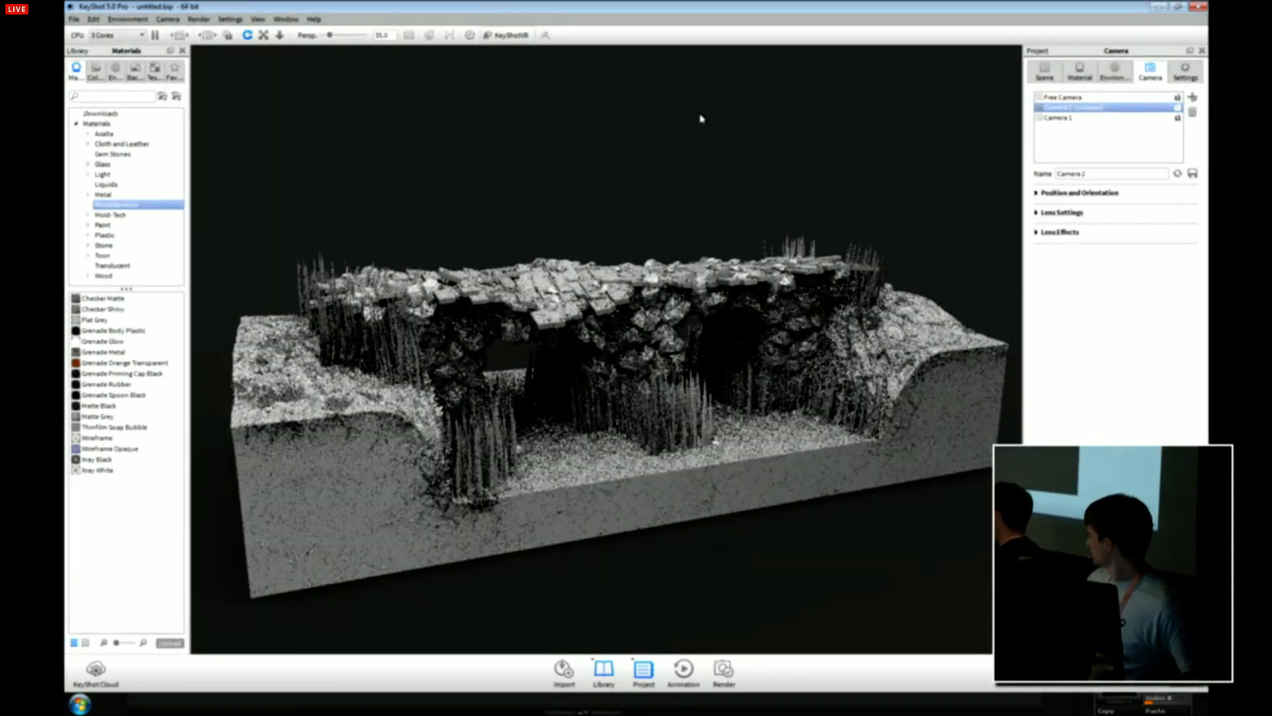
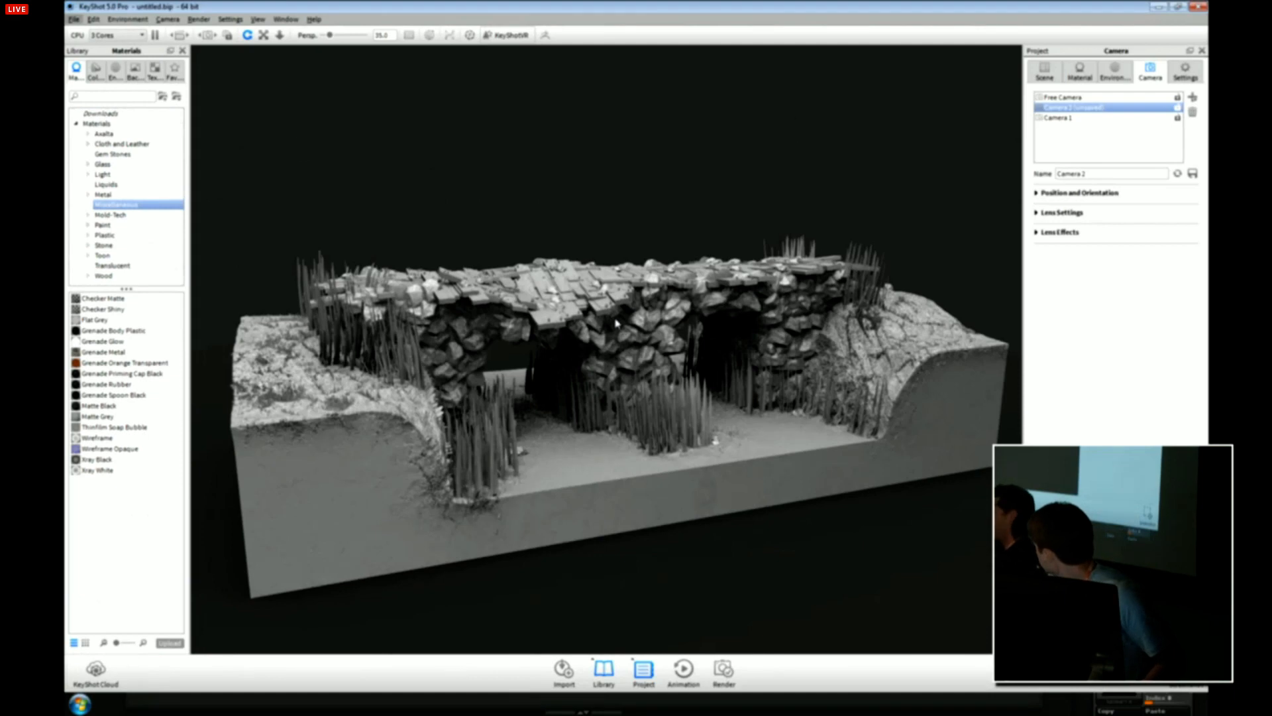
# Switch from KeyShot back to the bridge scene in ZBrush.
pyautogui.hotkey('alt', 'Tab')
pyautogui.press('Tab')
pyautogui.press('Tab')
pyautogui.press('Tab')
pyautogui.press('Tab')
pyautogui.press('Tab')
pyautogui.press('Tab')
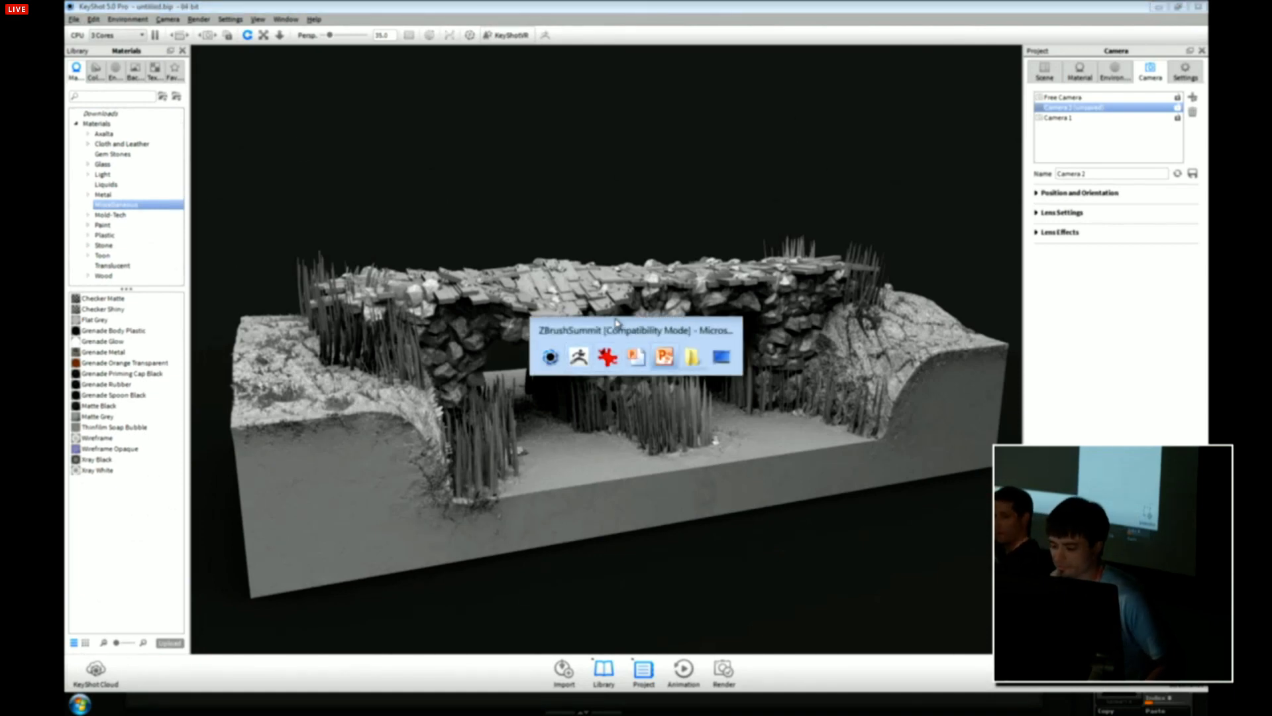
pyautogui.hotkey('alt', 'Tab')
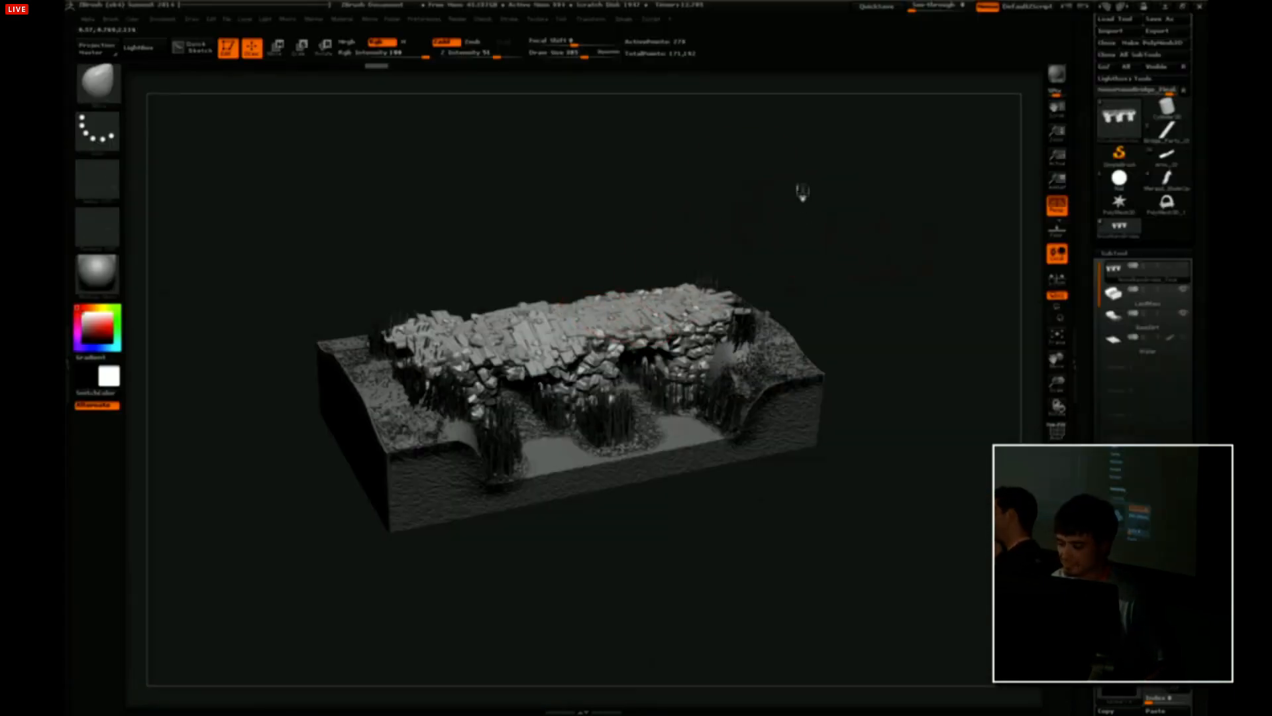
# Raise the bridge deck over the far arch and nudge the stonework beneath it with the Move brush.
pyautogui.moveTo(807, 193); pyautogui.dragTo(826, 241)
pyautogui.press('b')
pyautogui.press('m')
pyautogui.press('v')
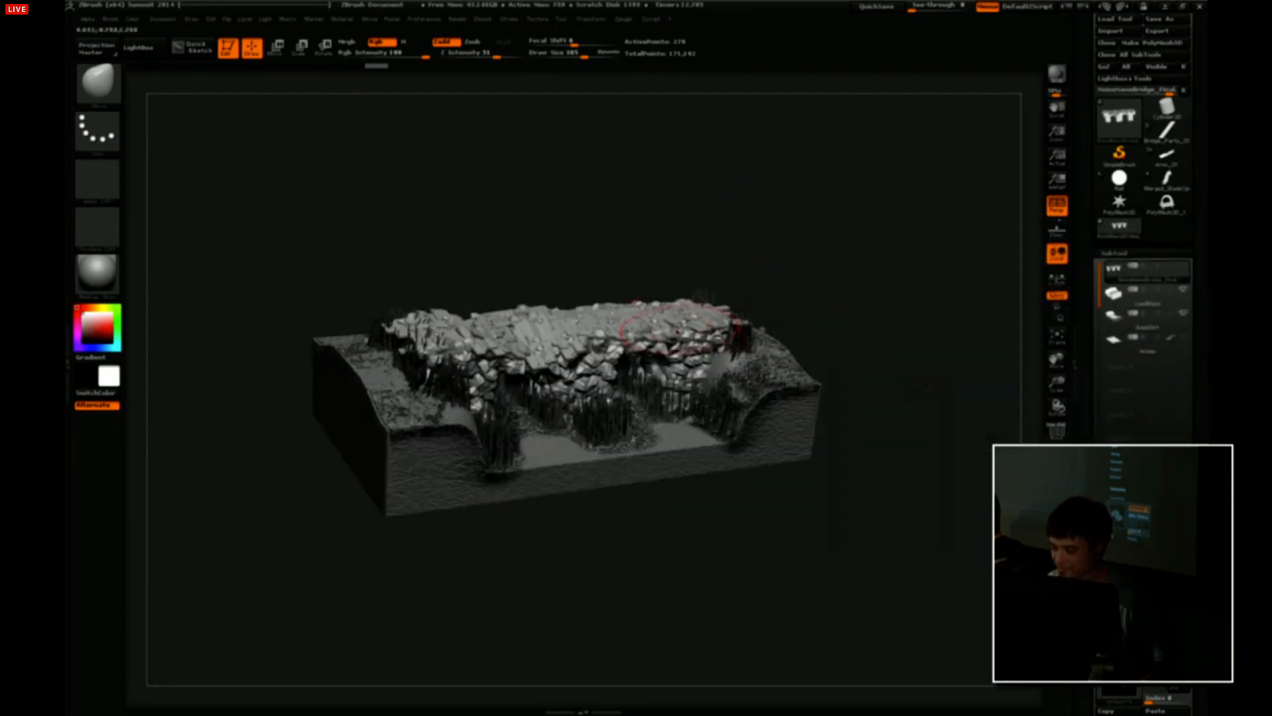
pyautogui.moveTo(671, 325)
pyautogui.mouseDown()
pyautogui.moveTo(680, 295)
pyautogui.moveTo(666, 202)
pyautogui.moveTo(672, 215)
pyautogui.mouseUp()
pyautogui.moveTo(708, 363); pyautogui.dragTo(696, 365)
pyautogui.moveTo(775, 278); pyautogui.dragTo(816, 338)
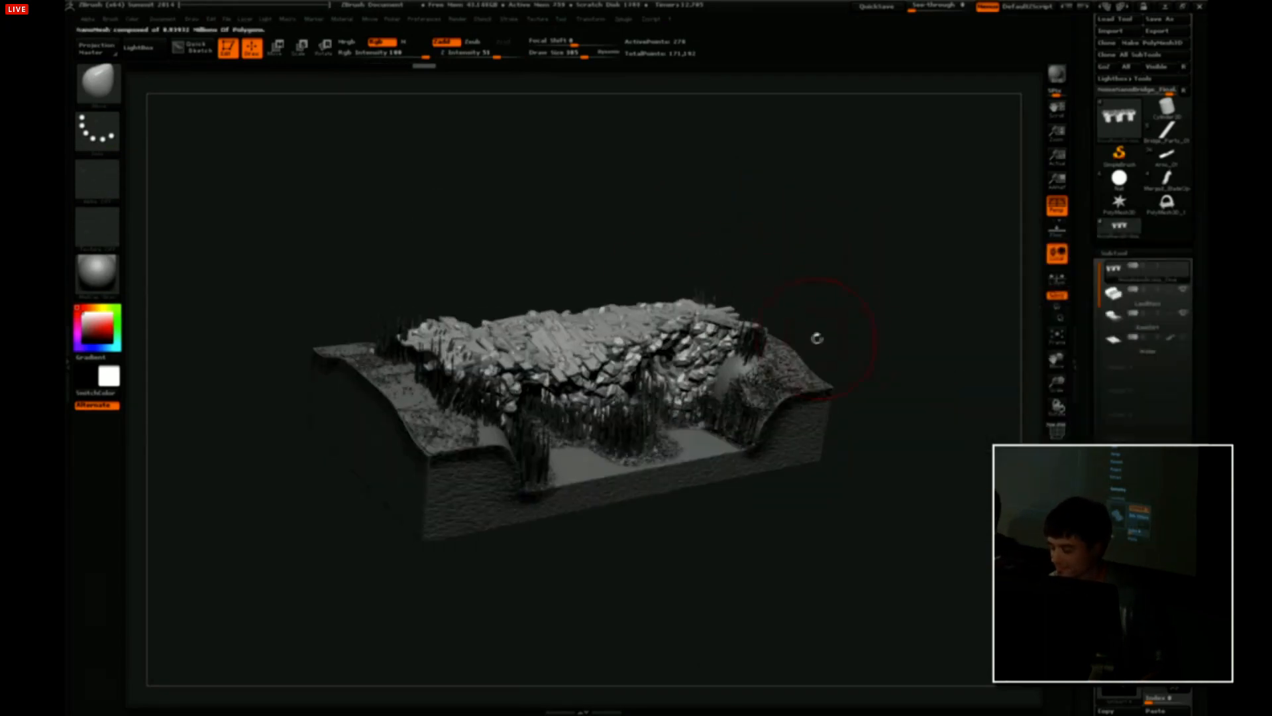
# Make the LandMass subtool active and turn the bridge subtool's visibility on alongside it.
pyautogui.click(1160, 302)
pyautogui.moveTo(1029, 325); pyautogui.dragTo(1003, 391)
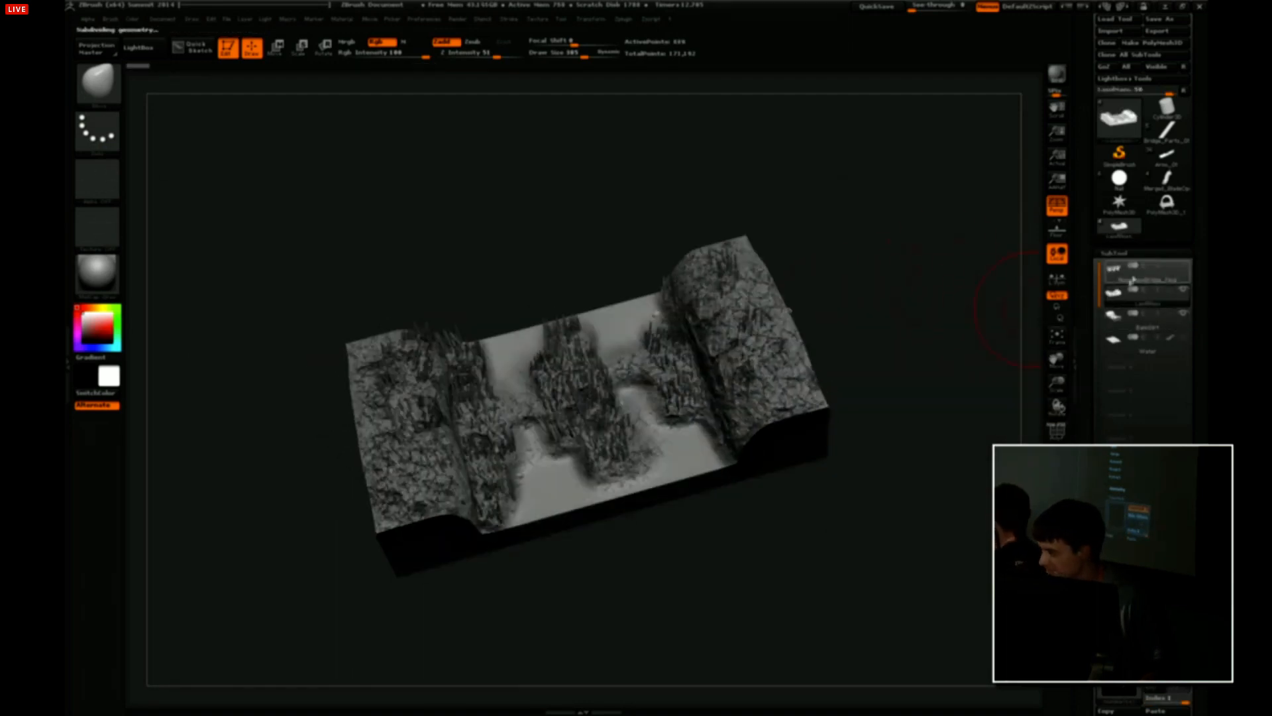
pyautogui.click(1183, 266)
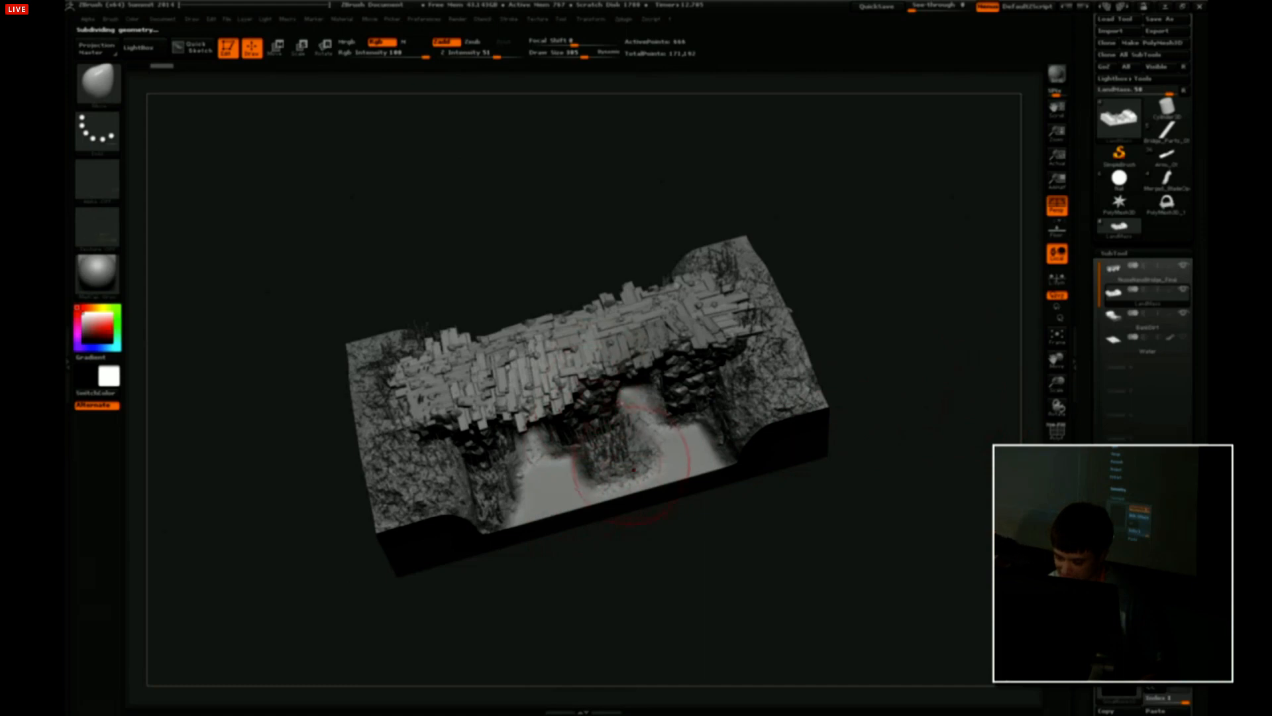
# Pull the landmass slightly at the grassy base of the middle pier with the Move brush.
pyautogui.moveTo(792, 545); pyautogui.dragTo(821, 457)
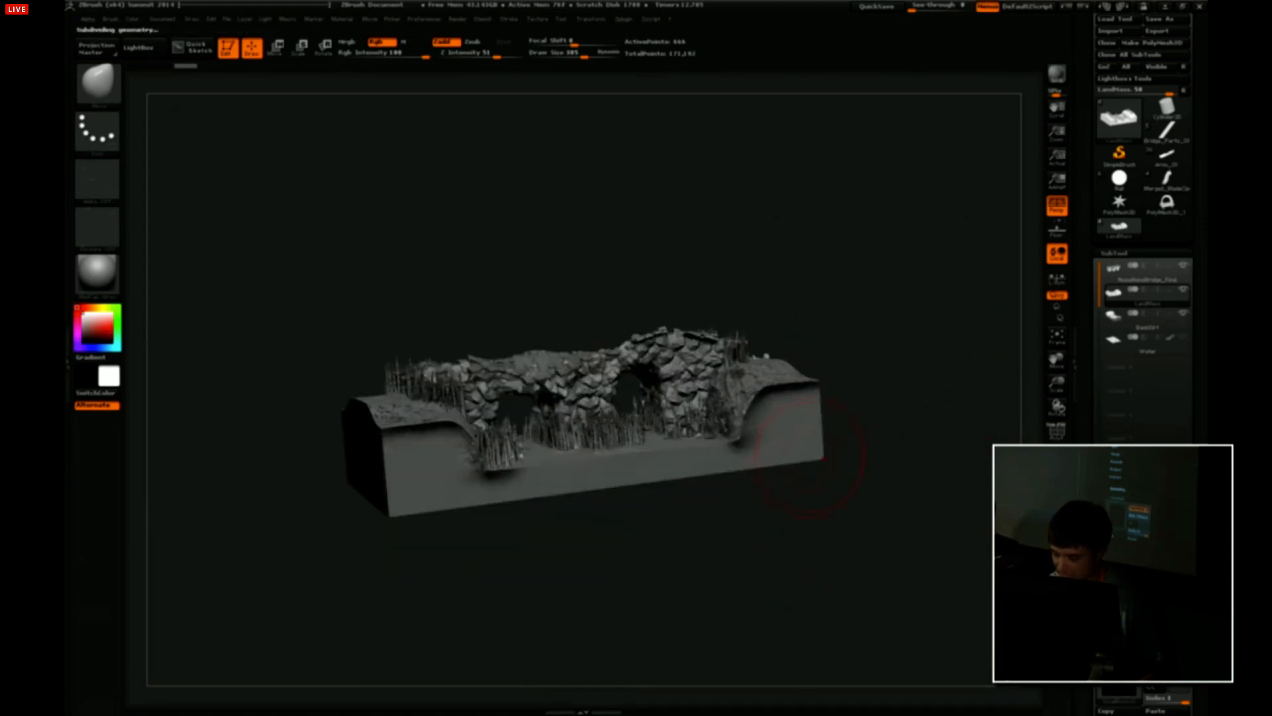
pyautogui.moveTo(815, 259); pyautogui.dragTo(823, 329)
pyautogui.moveTo(859, 243); pyautogui.dragTo(861, 312)
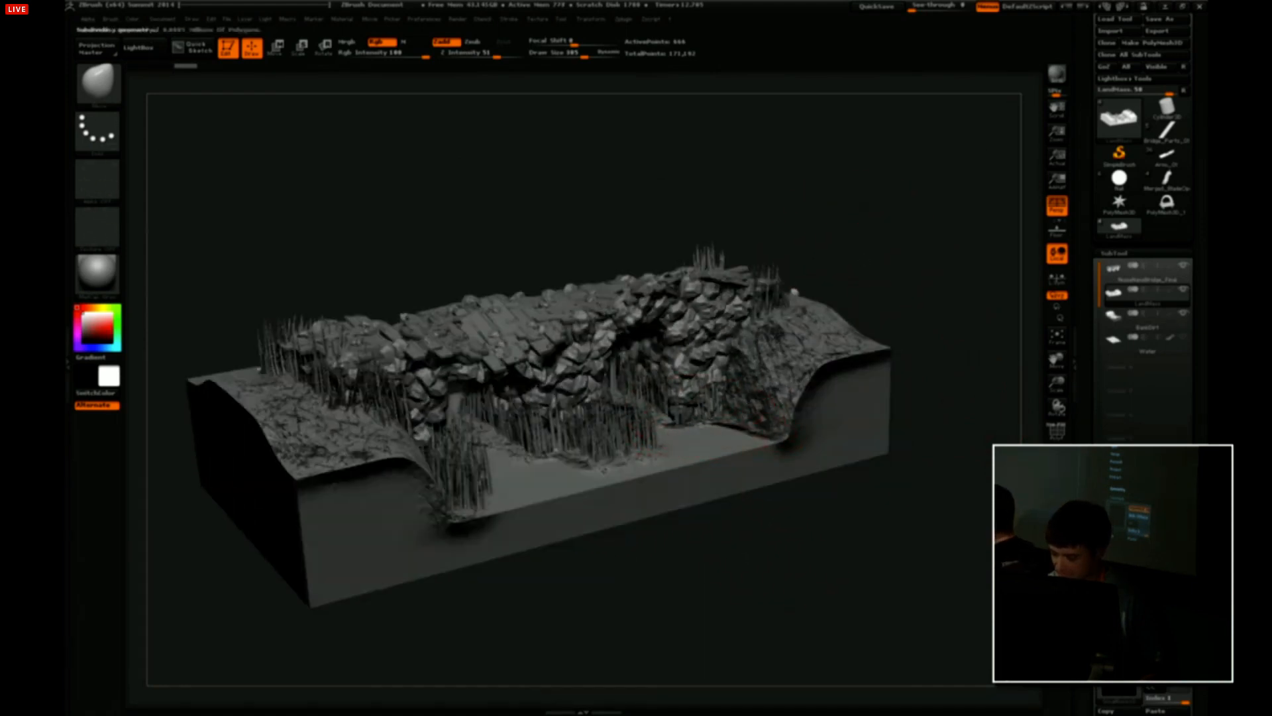
pyautogui.moveTo(809, 275); pyautogui.dragTo(815, 354)
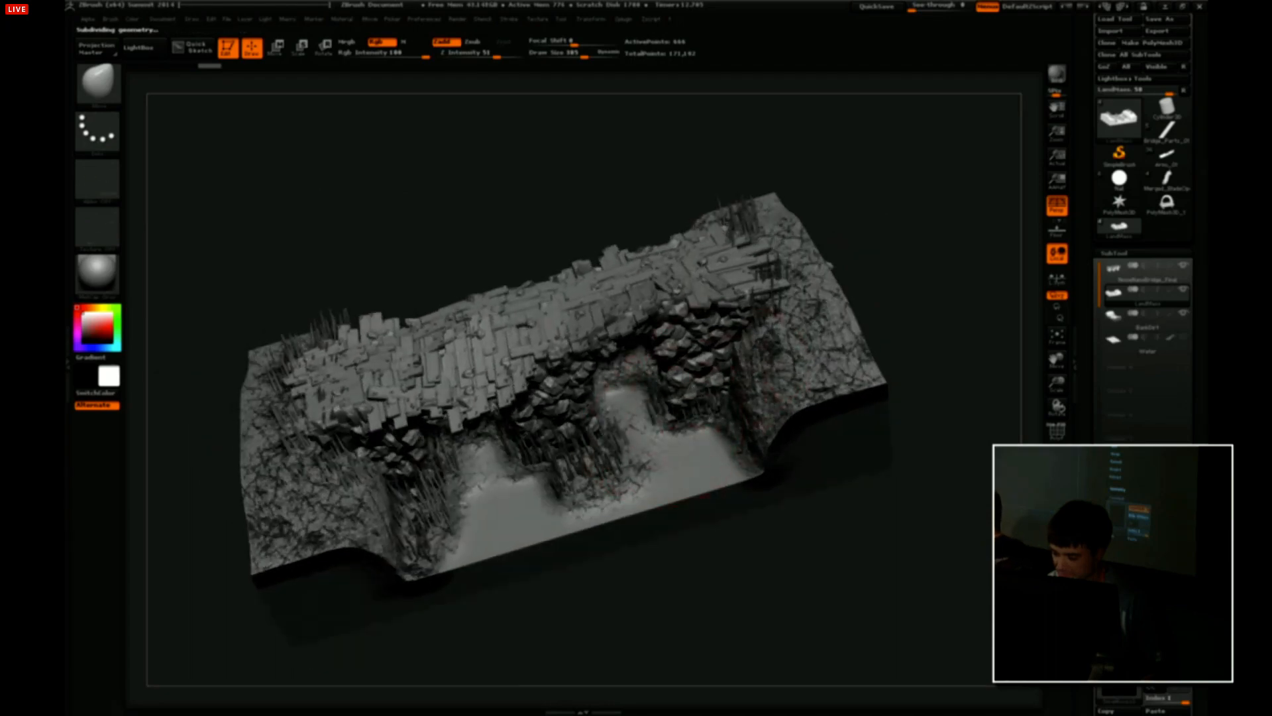
pyautogui.moveTo(849, 285); pyautogui.dragTo(840, 210)
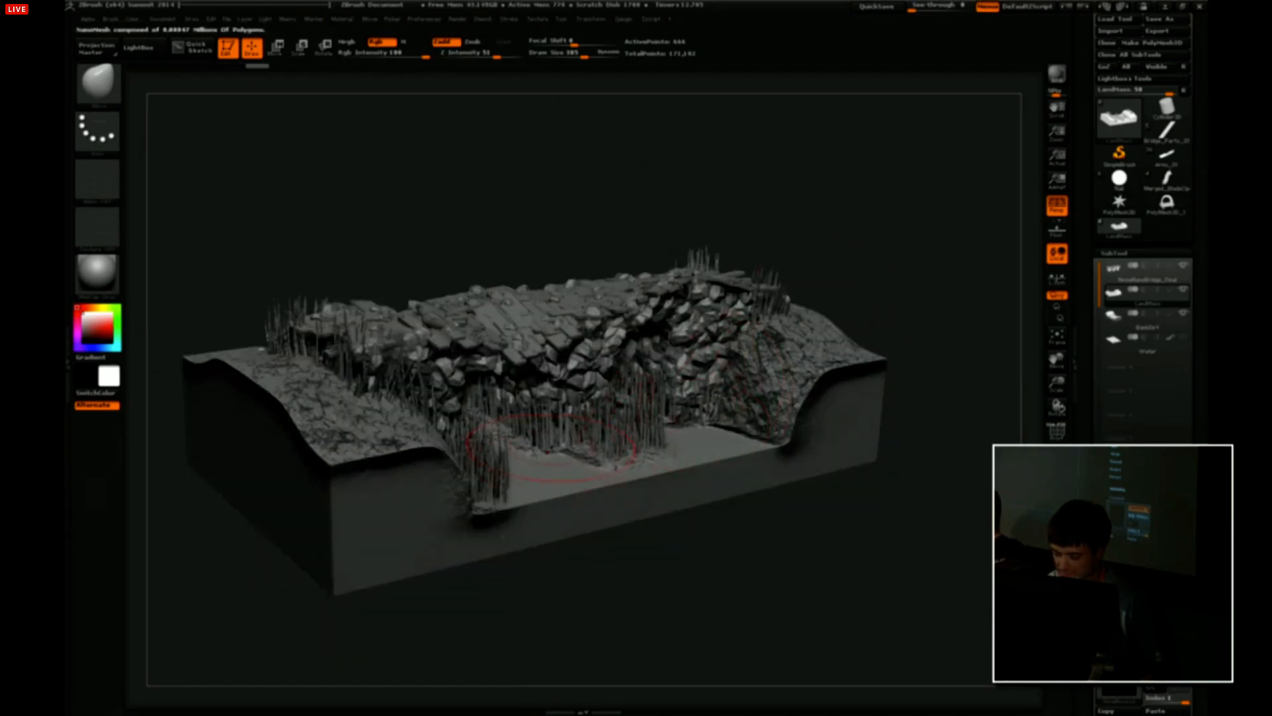
pyautogui.moveTo(547, 451); pyautogui.dragTo(562, 444)
pyautogui.moveTo(774, 197); pyautogui.dragTo(776, 253)
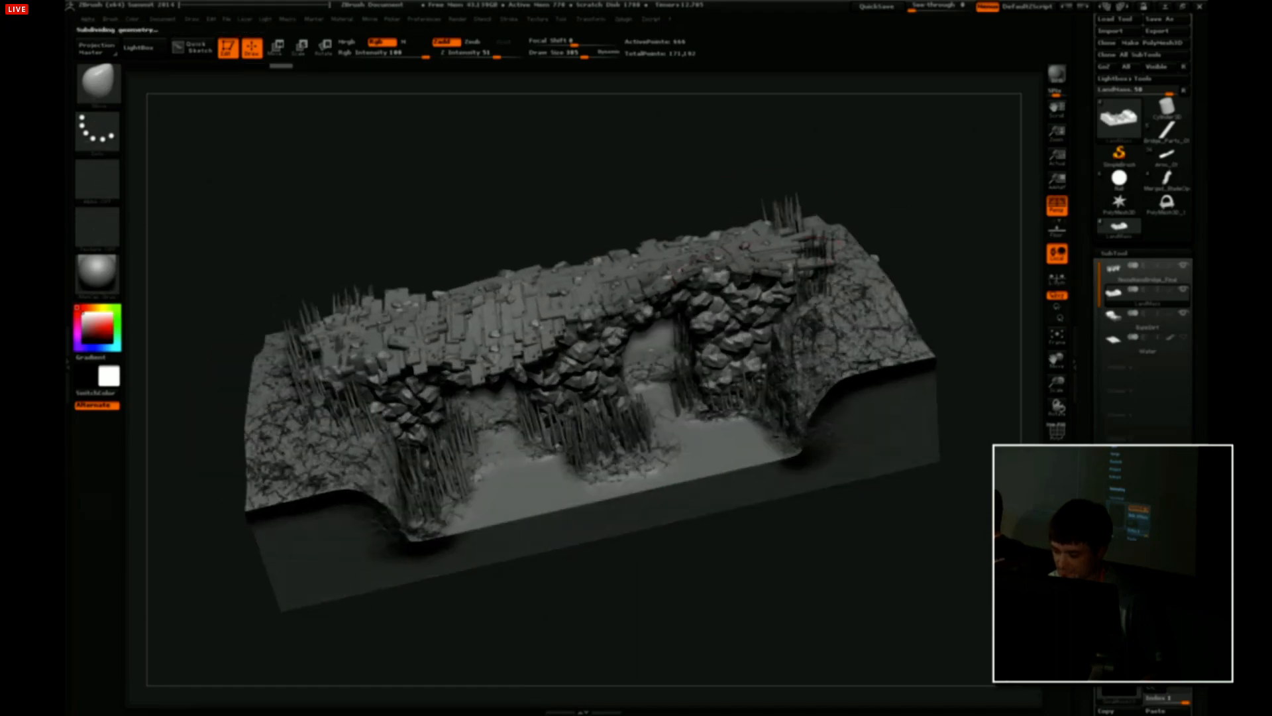
# Send the reshaped scene to KeyShot, check it through Camera 1, and return to Camera 2.
pyautogui.click(1056, 73)
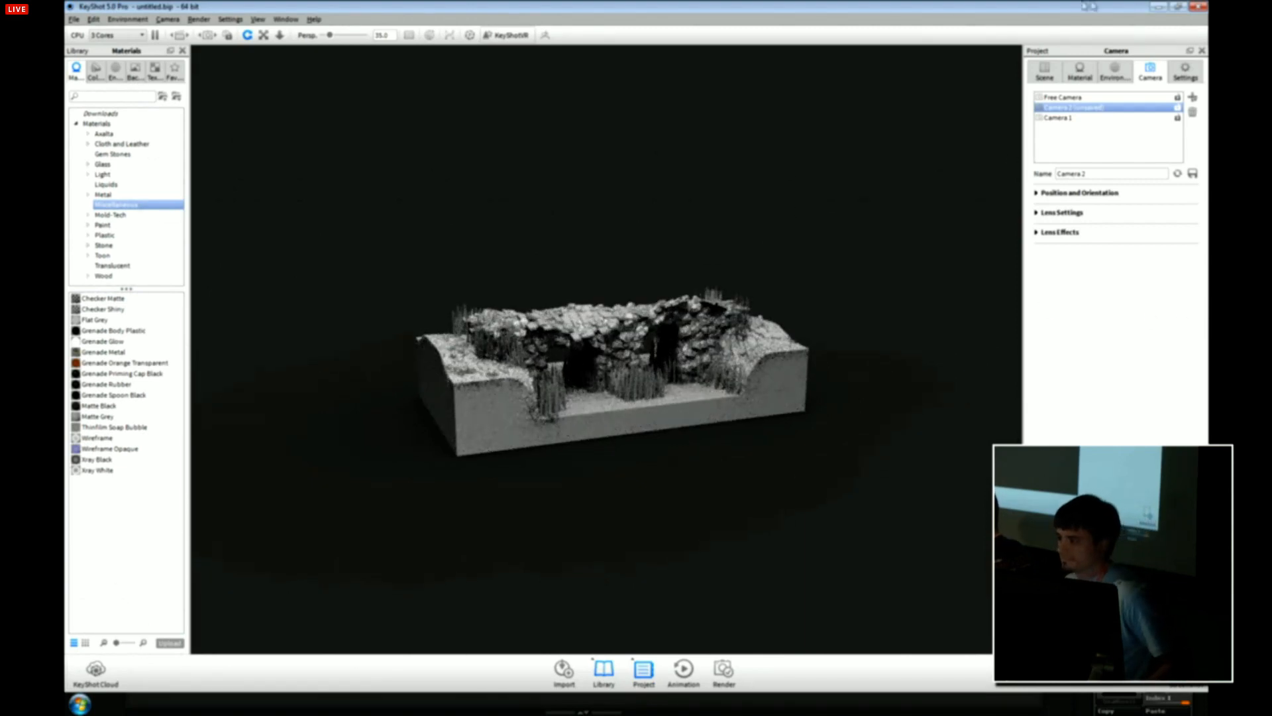
pyautogui.click(1080, 119)
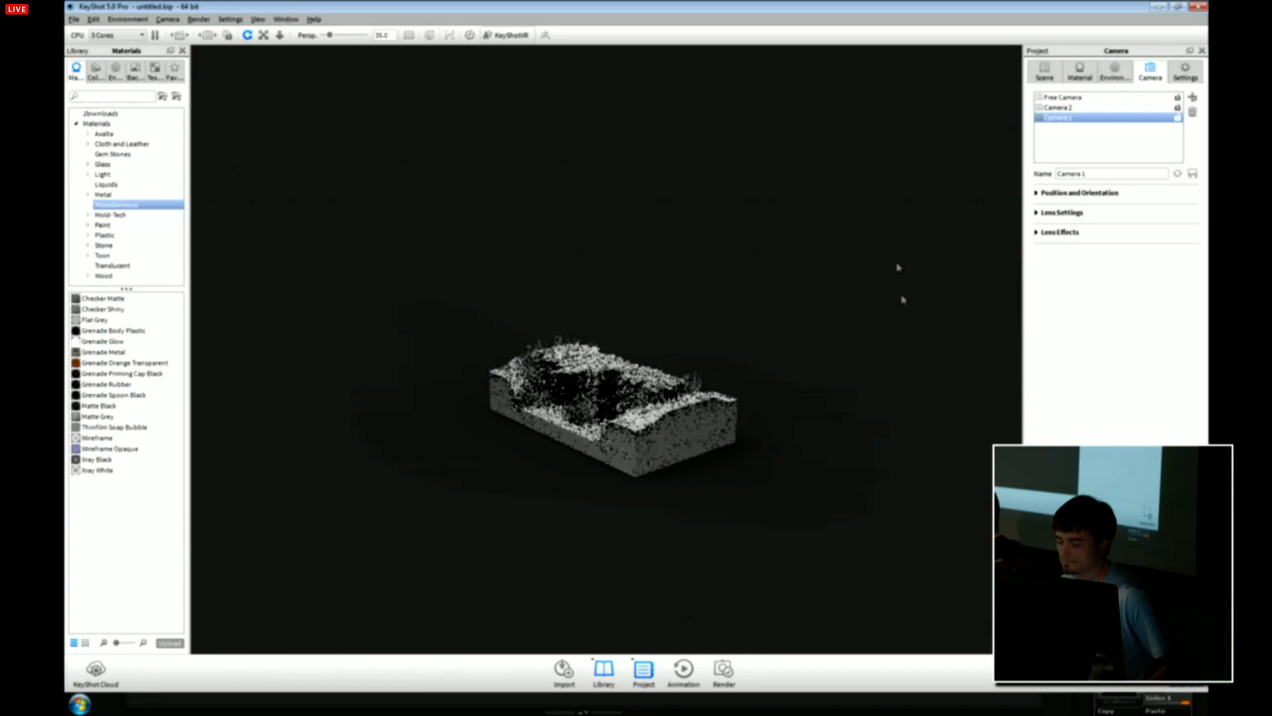
pyautogui.click(1085, 108)
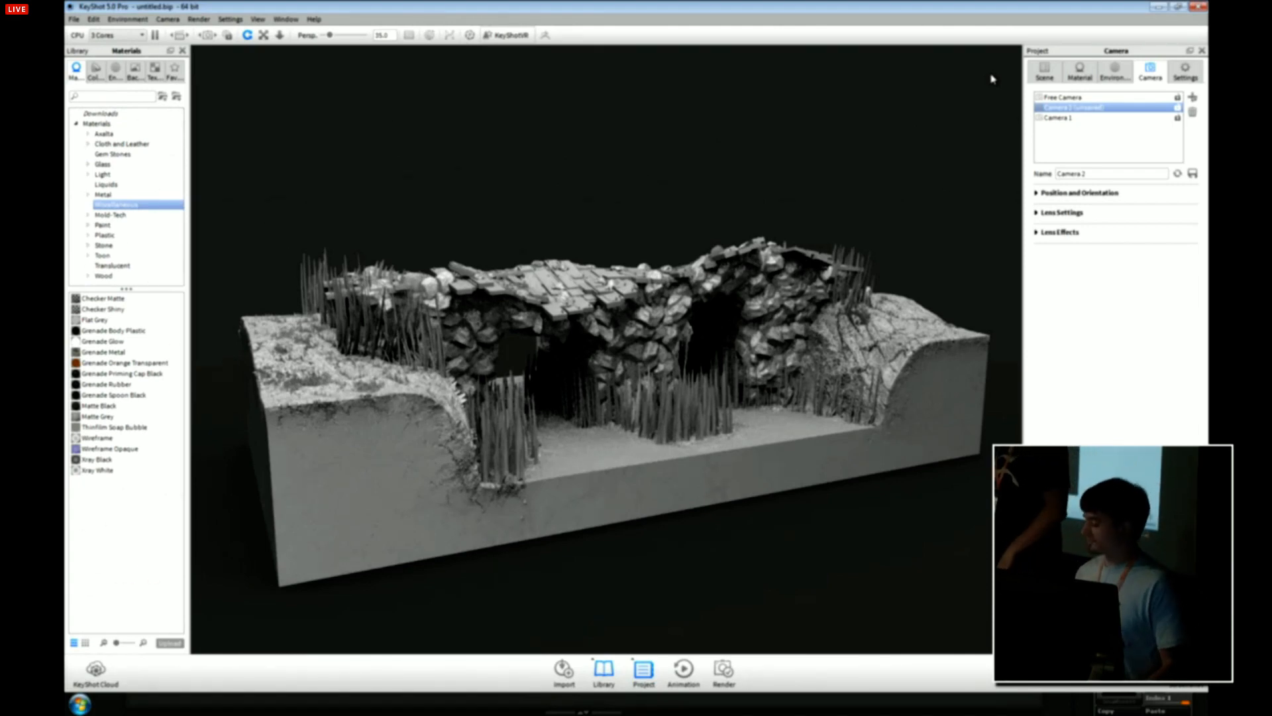
# Switch from KeyShot to the ZBrushSummit presentation.
pyautogui.hotkey('alt', 'Tab')
pyautogui.hotkey('alt', 'Tab')
pyautogui.hotkey('alt', 'Tab')
pyautogui.hotkey('alt', 'Tab')
pyautogui.hotkey('alt', 'Tab')
pyautogui.hotkey('alt', 'Tab')
pyautogui.hotkey('alt', 'Tab')
pyautogui.hotkey('alt', 'Tab')
pyautogui.hotkey('alt', 'Tab')
pyautogui.hotkey('alt', 'Tab')
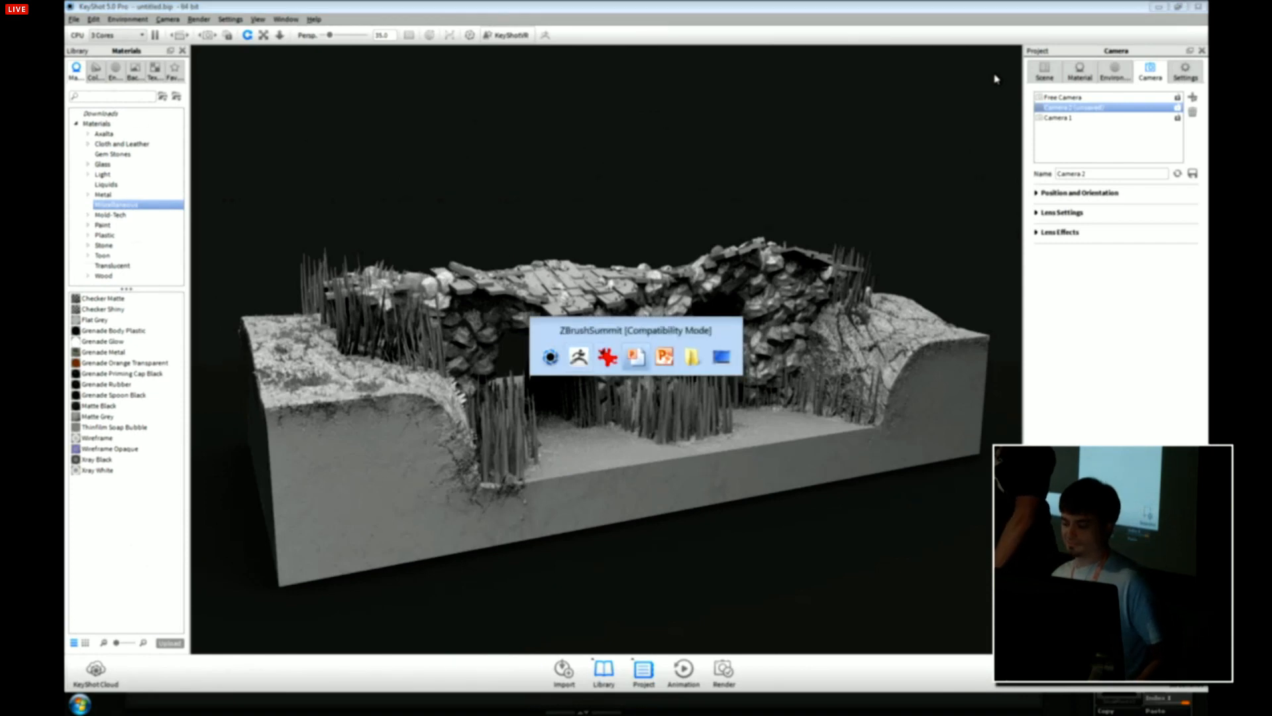